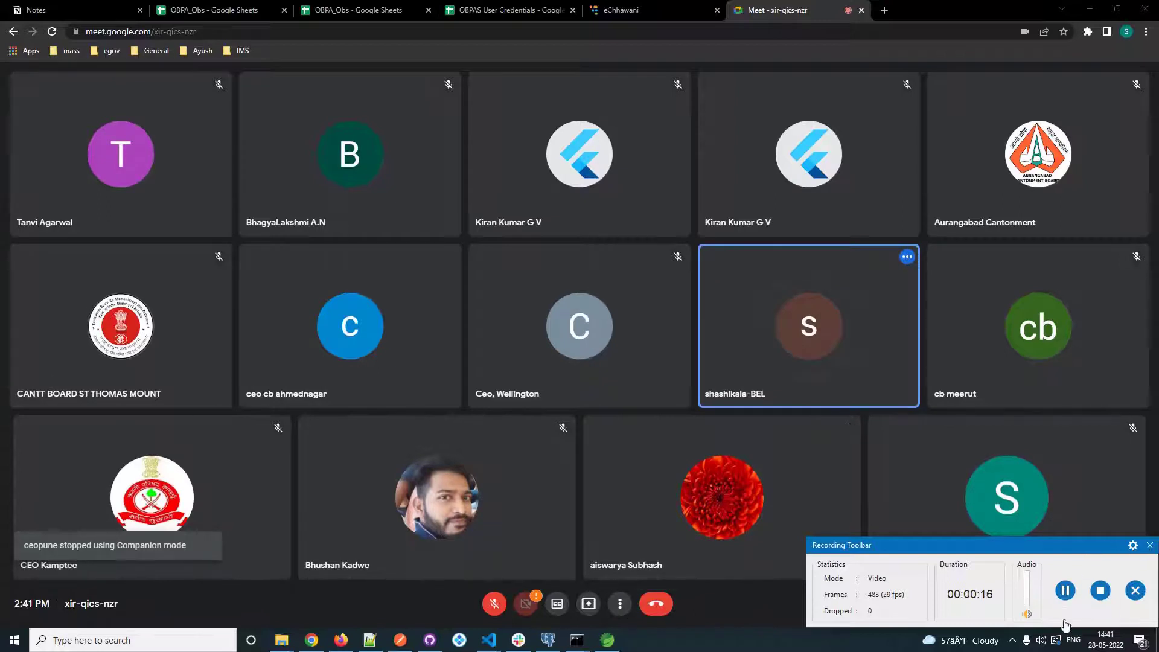
left_click(1012, 640)
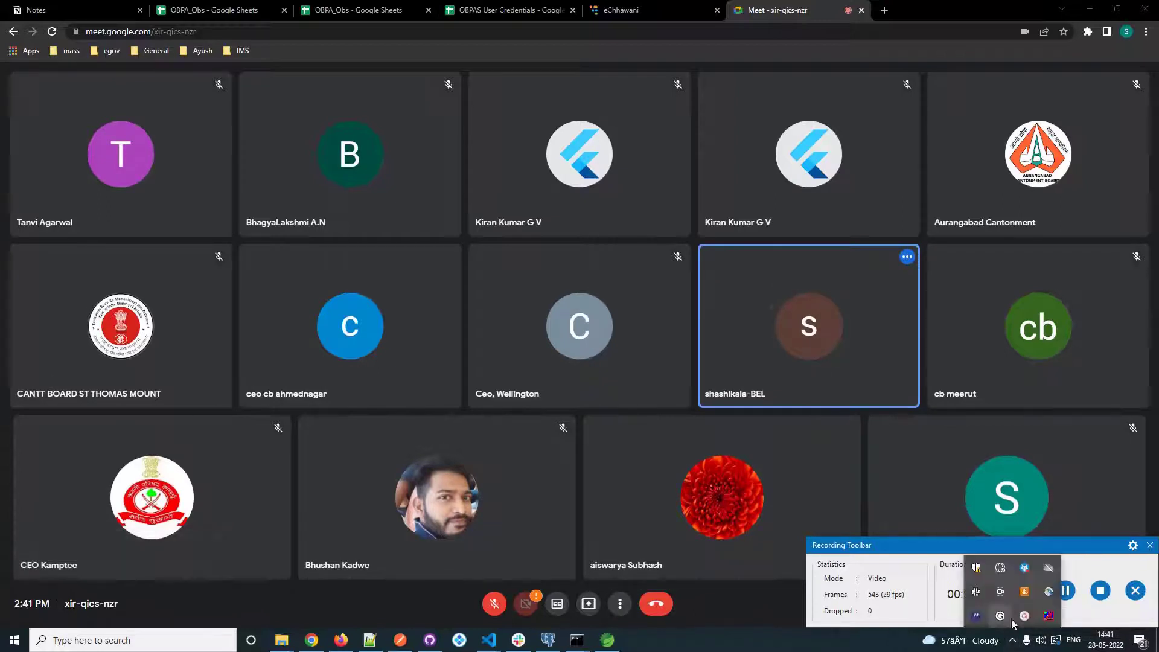
left_click(1012, 643)
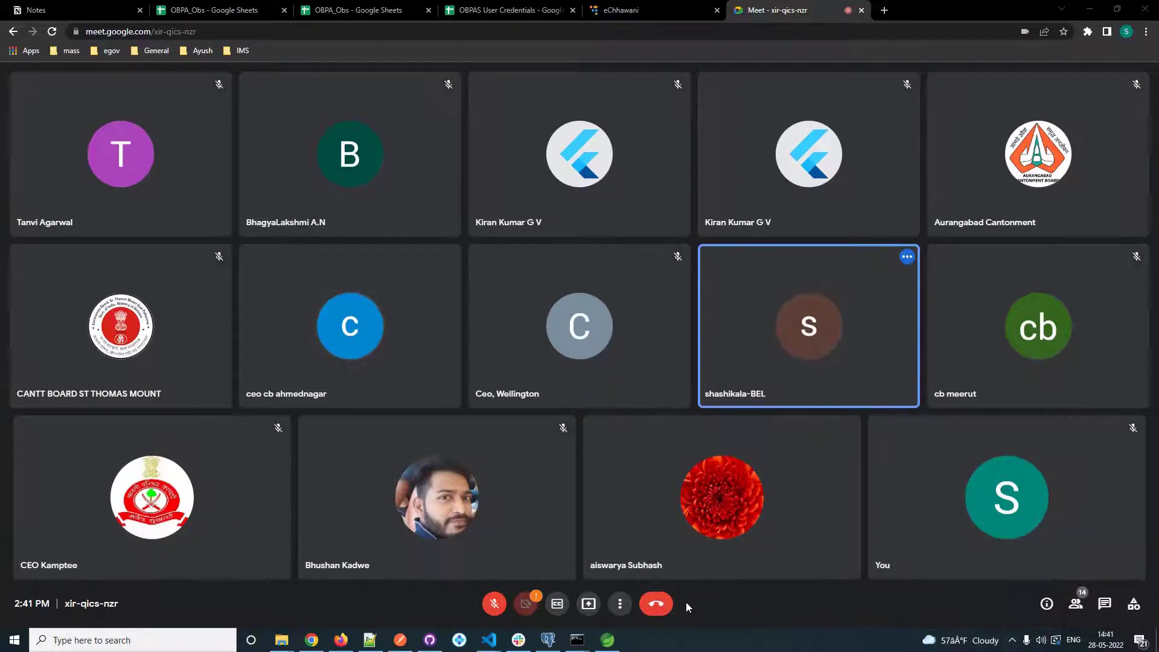
left_click(1141, 613)
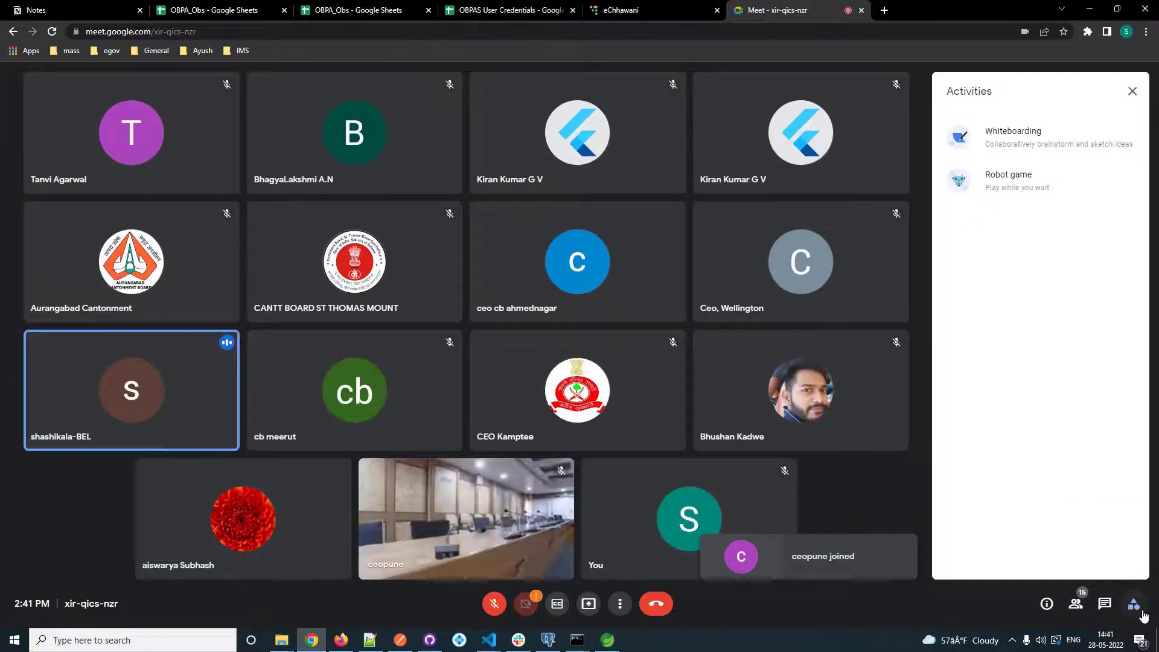
left_click(1142, 614)
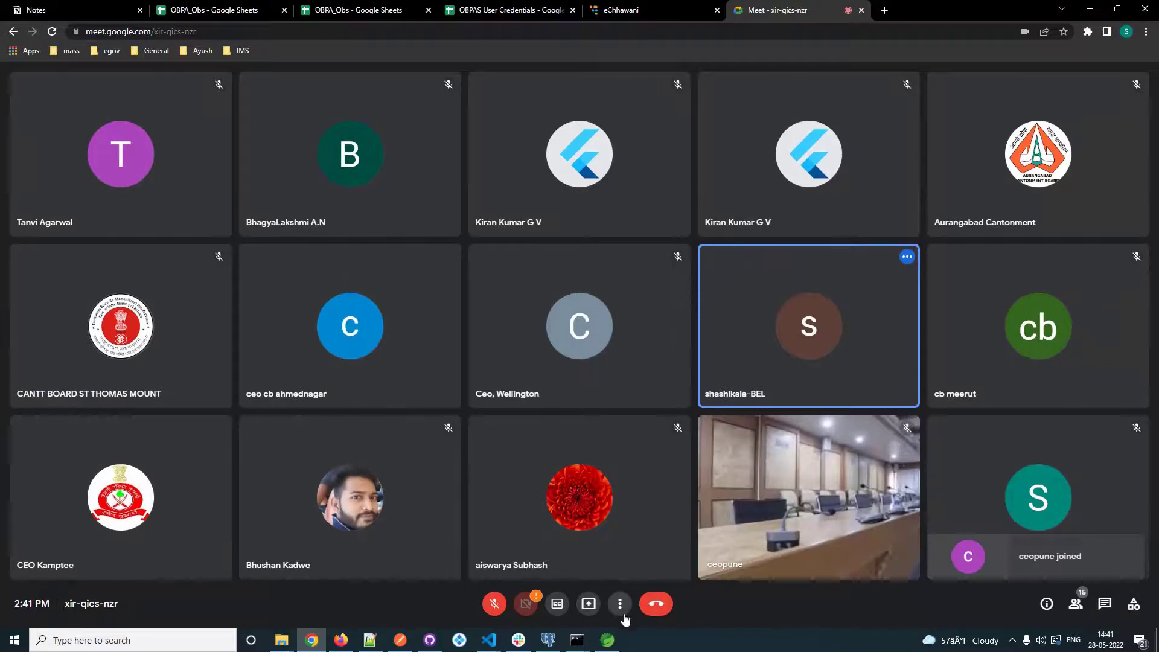
left_click(621, 608)
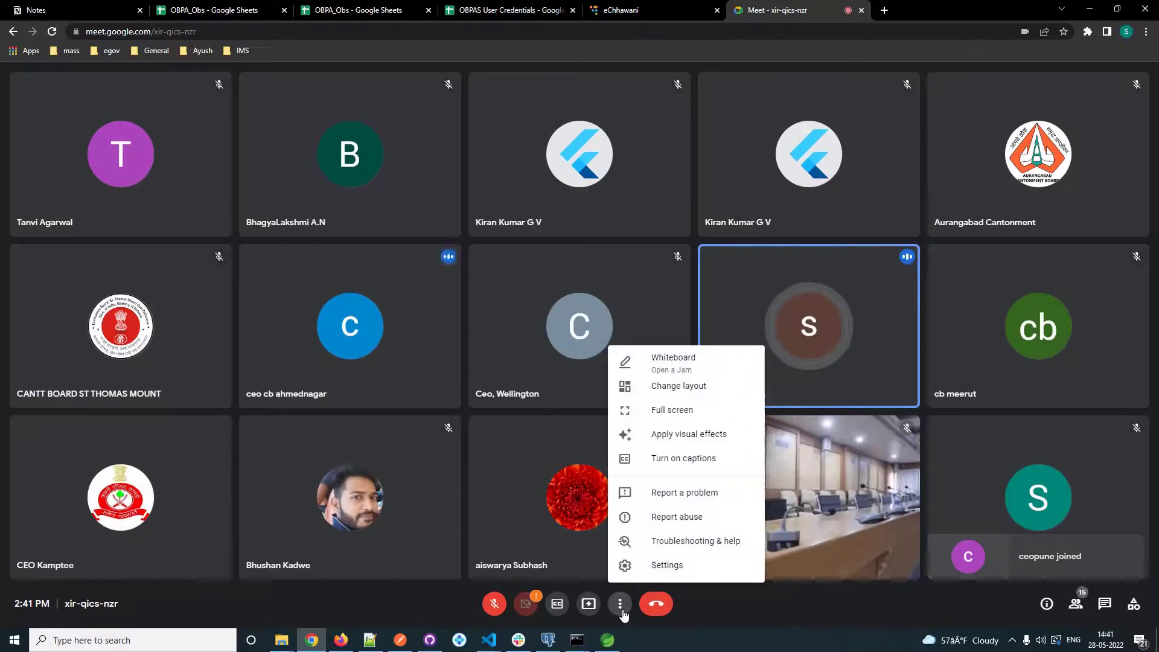
left_click(667, 411)
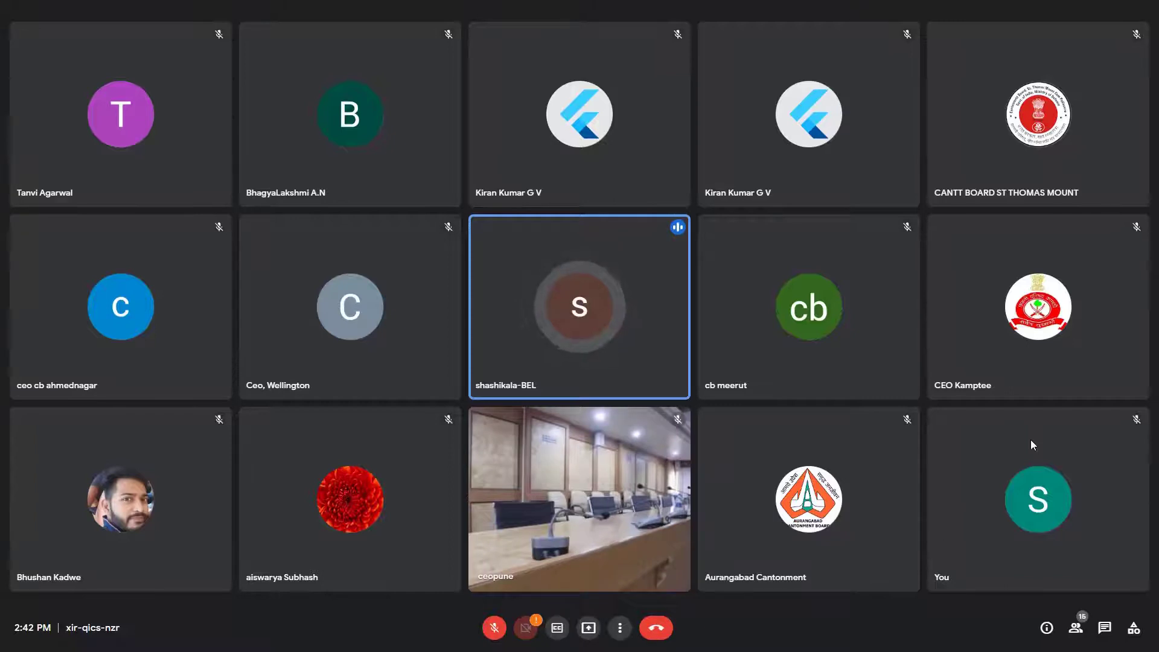
key("F11")
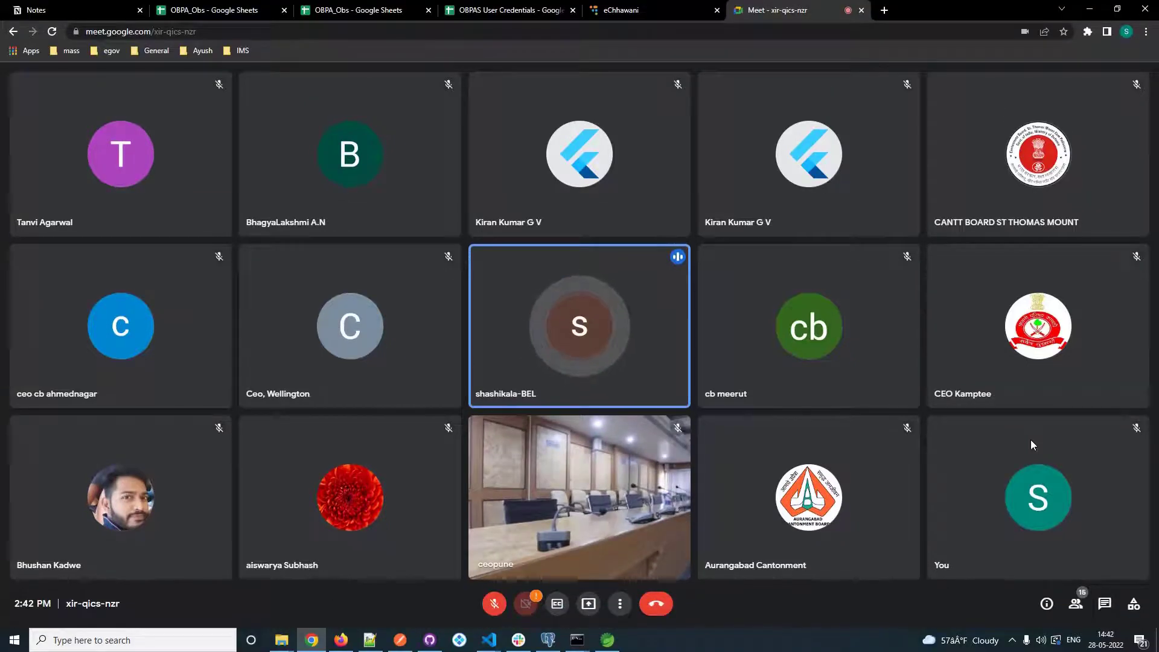
left_click(1012, 639)
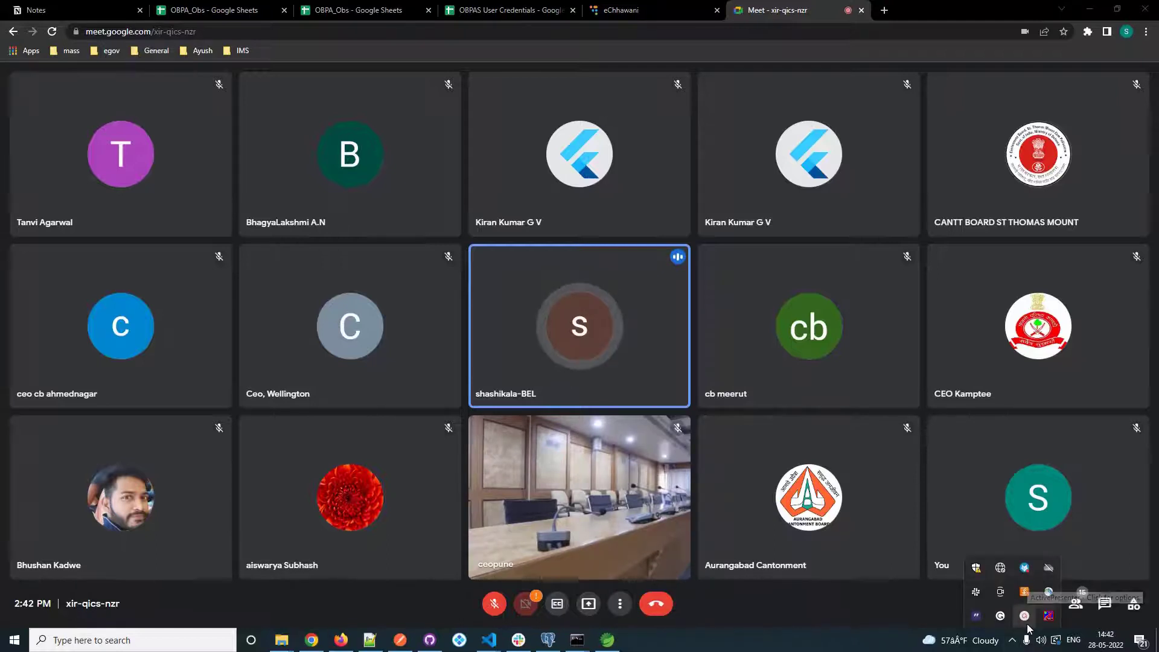
left_click(1024, 615)
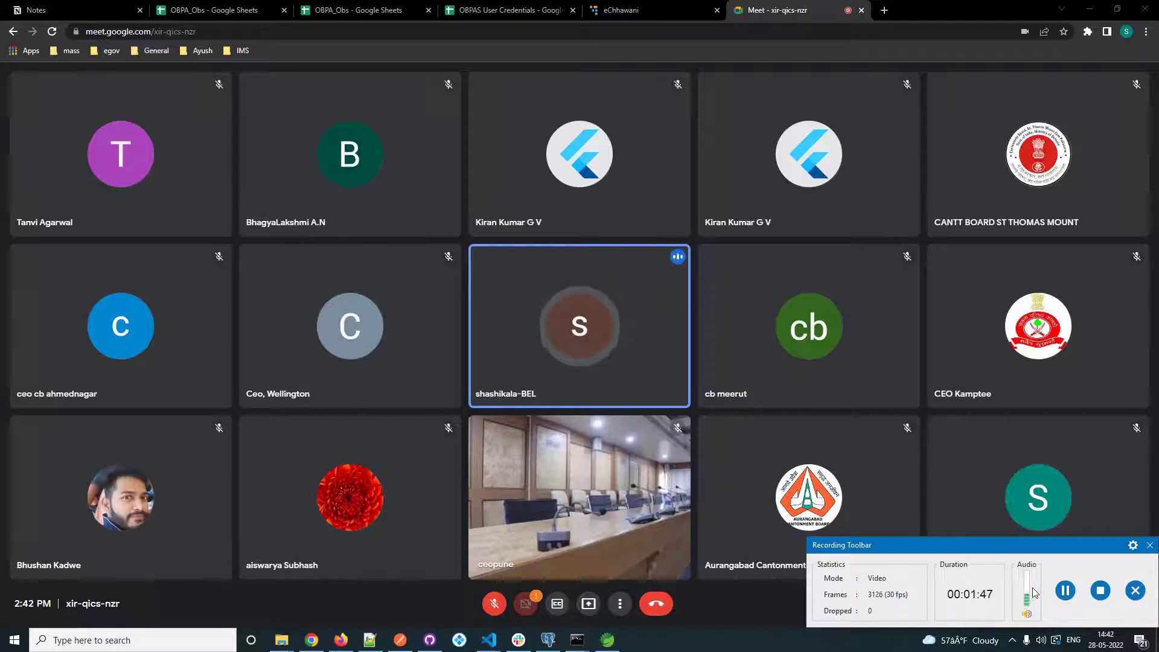
left_click(1012, 640)
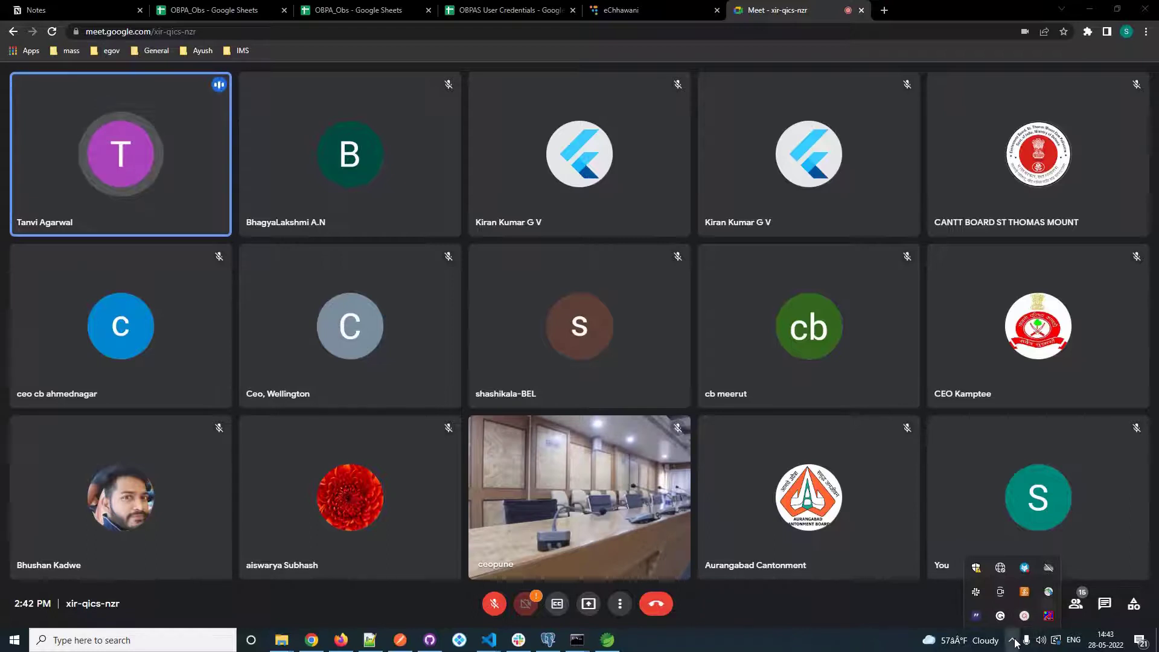
left_click(1012, 639)
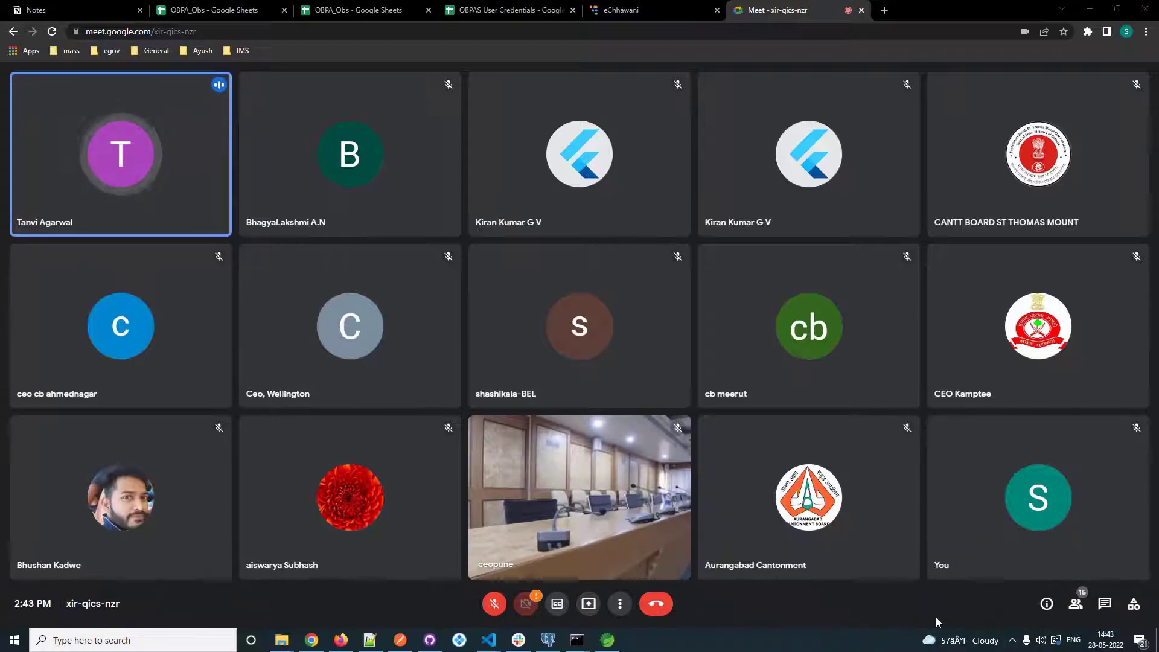
- Display the meeting call in full screen
left_click(620, 604)
left_click(648, 410)
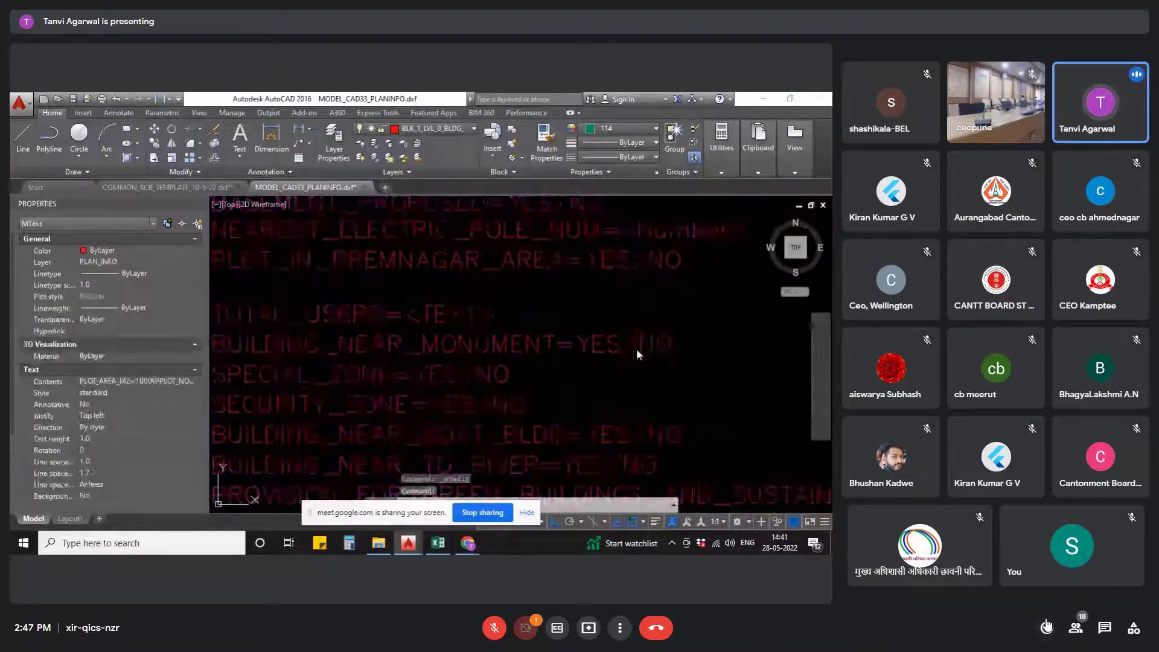
- Check the meeting's participant list and in-call messages, and close the side panel
left_click(1076, 627)
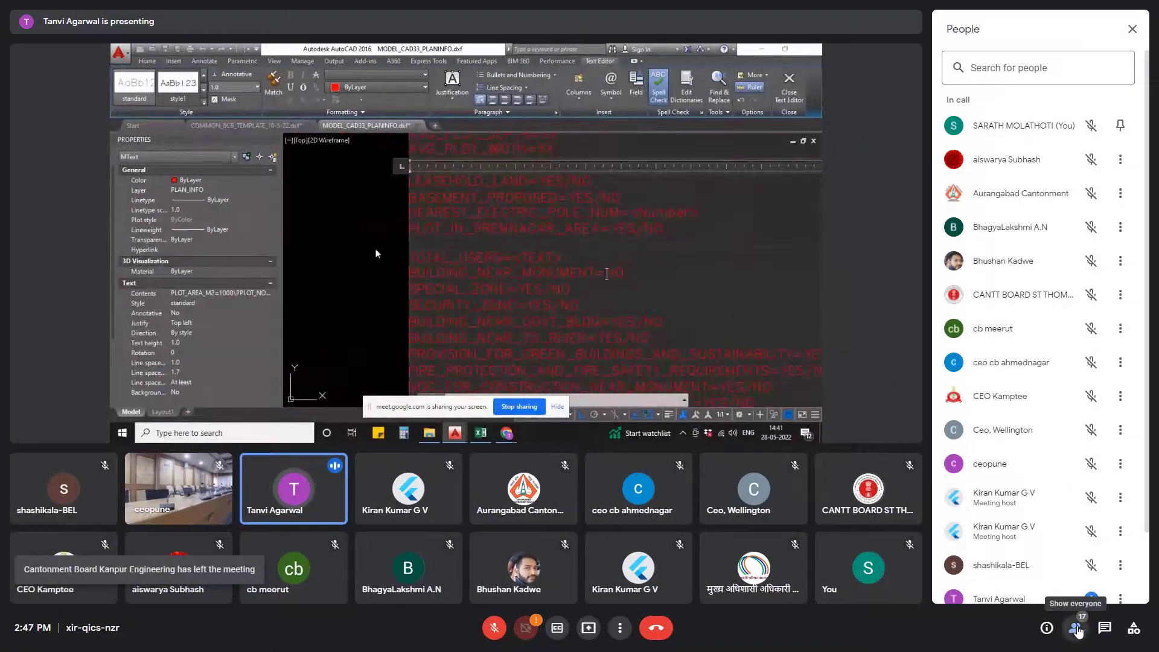
left_click(1076, 627)
left_click(1105, 627)
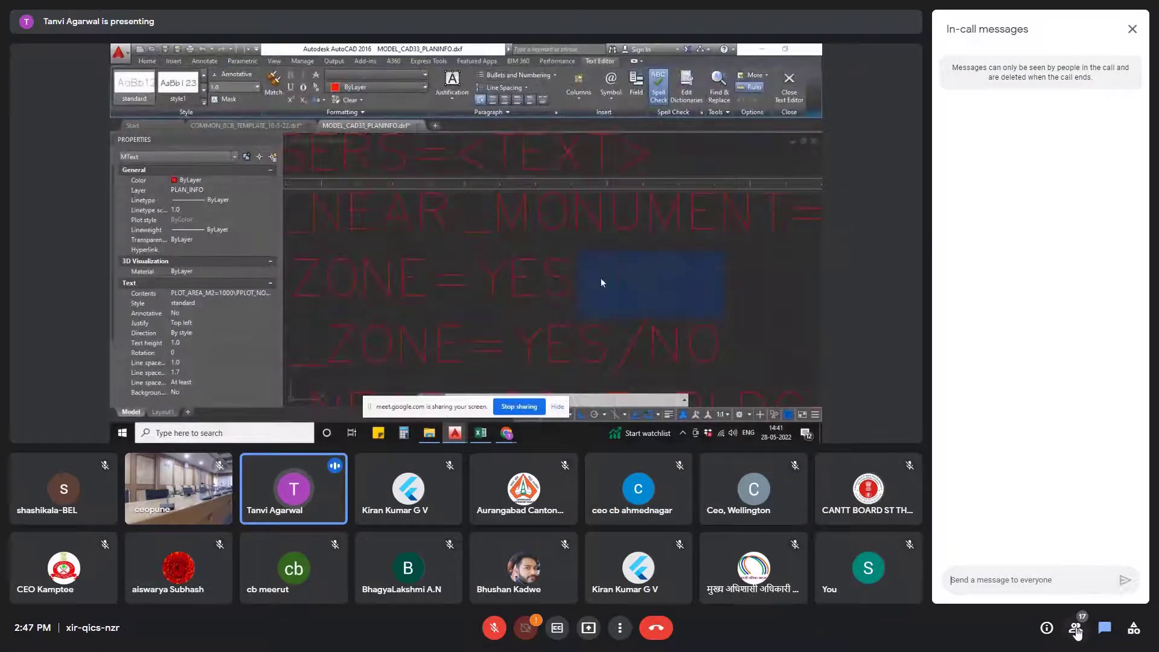
left_click(1077, 629)
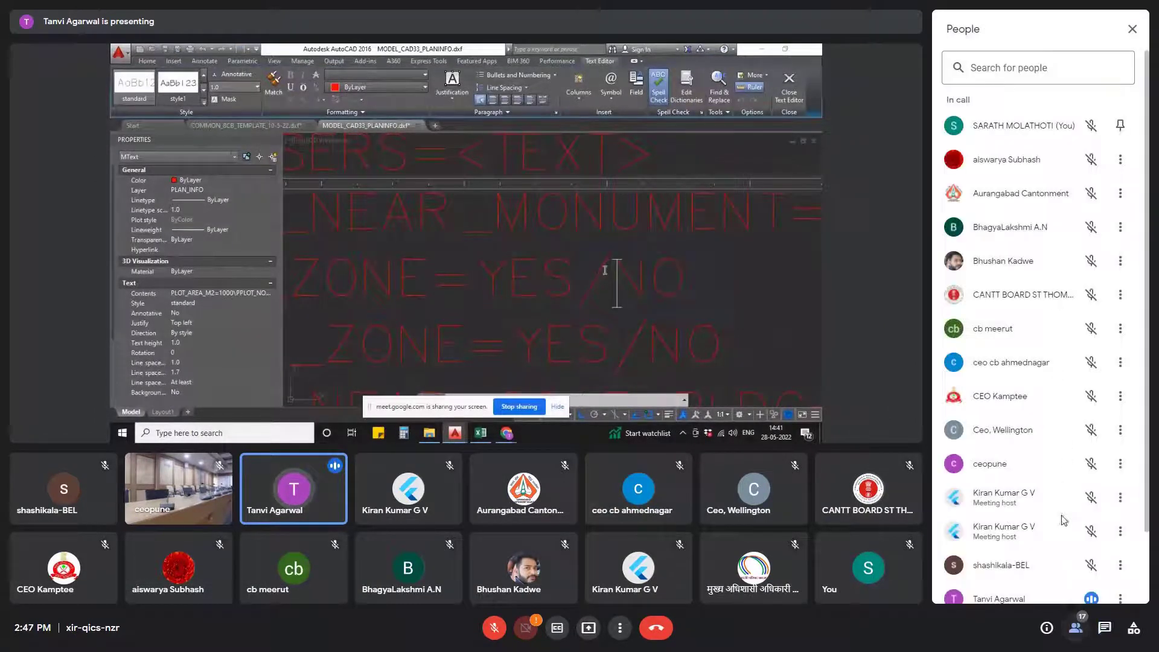
left_click(1086, 631)
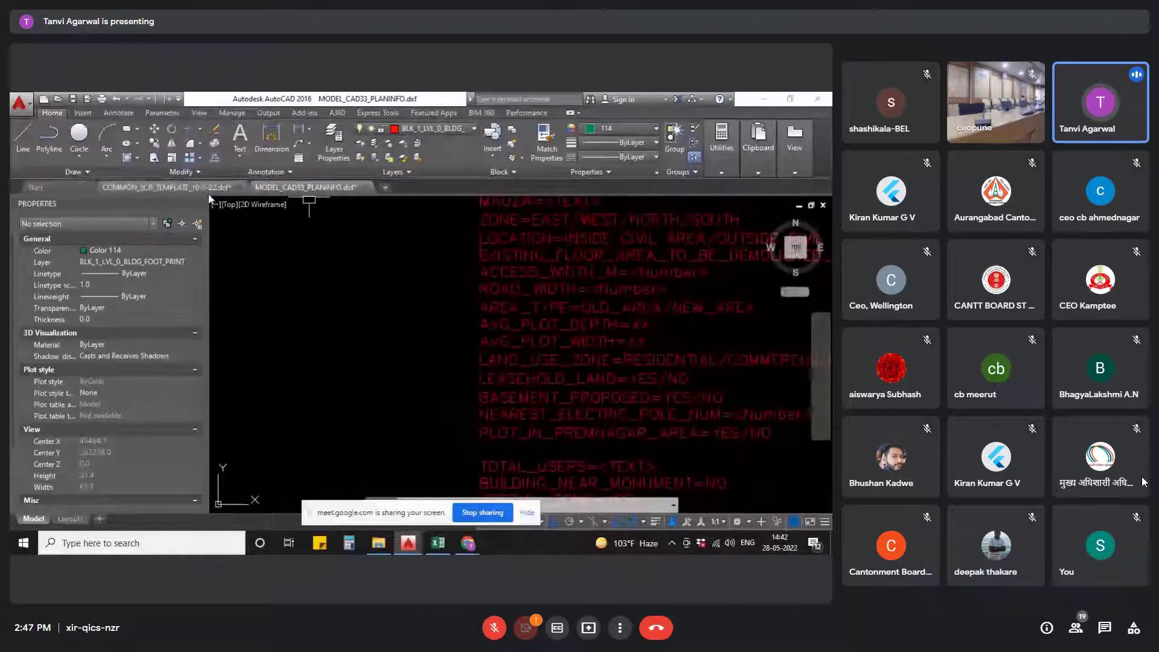
- Consult the common template drawing and examine the site plan, floor plans, sections and layer table in MODEL_CAD33_PLANINFO.dxf
left_click(181, 188)
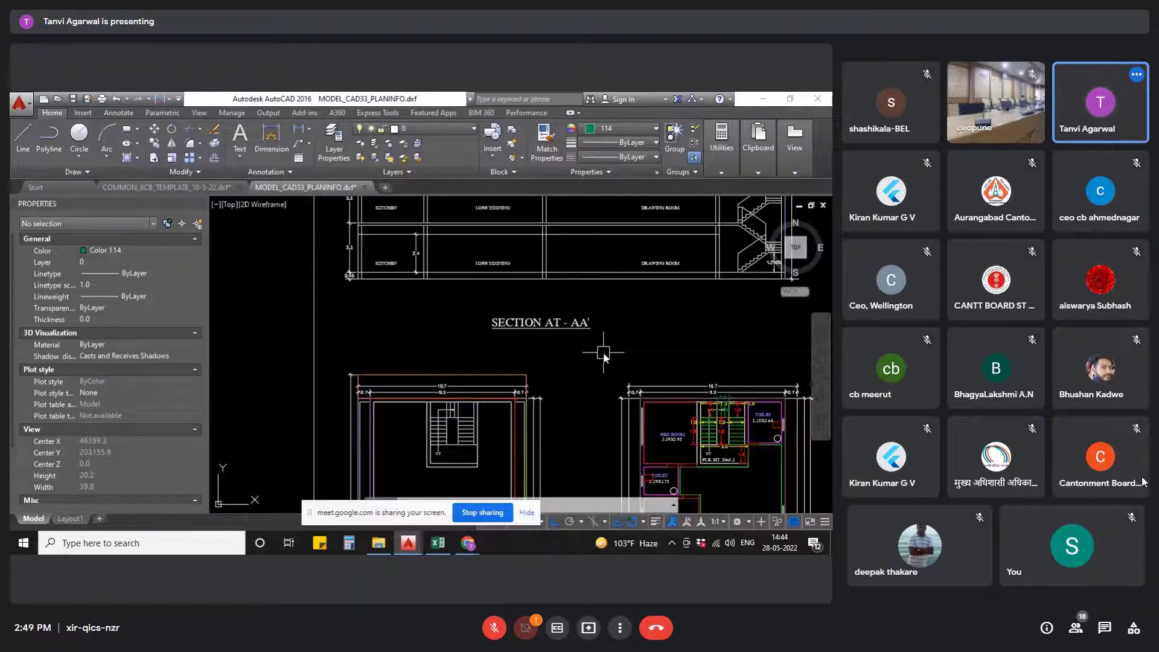
scroll(537, 360, "down", 2)
scroll(537, 364, "down", 6)
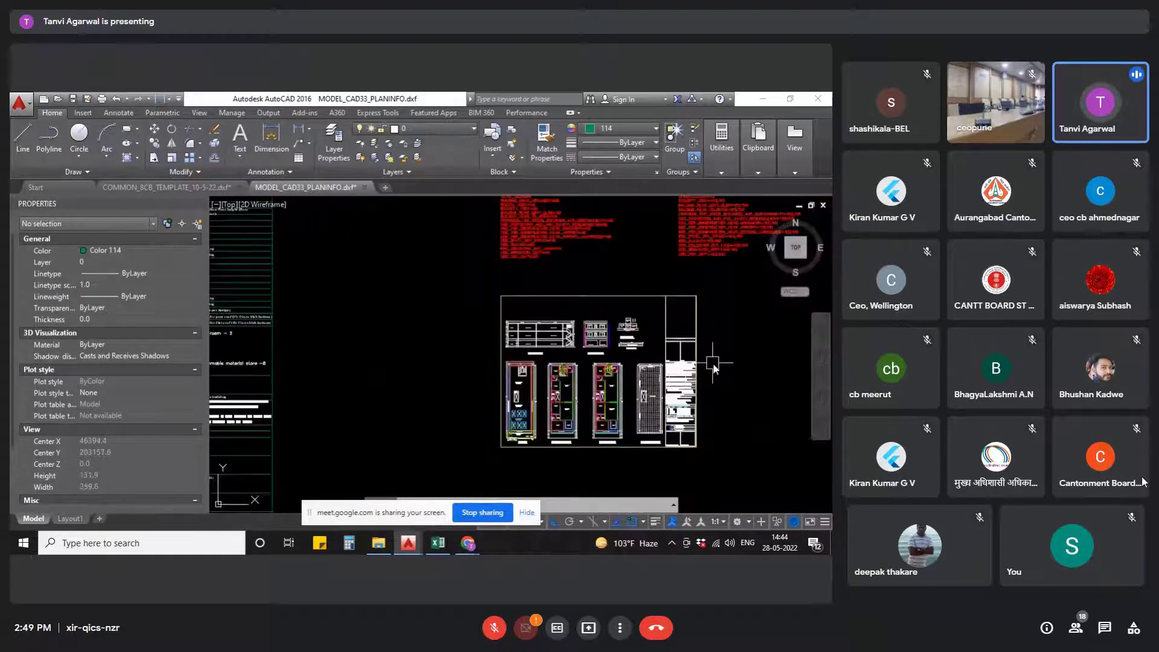
scroll(602, 387, "up", 2)
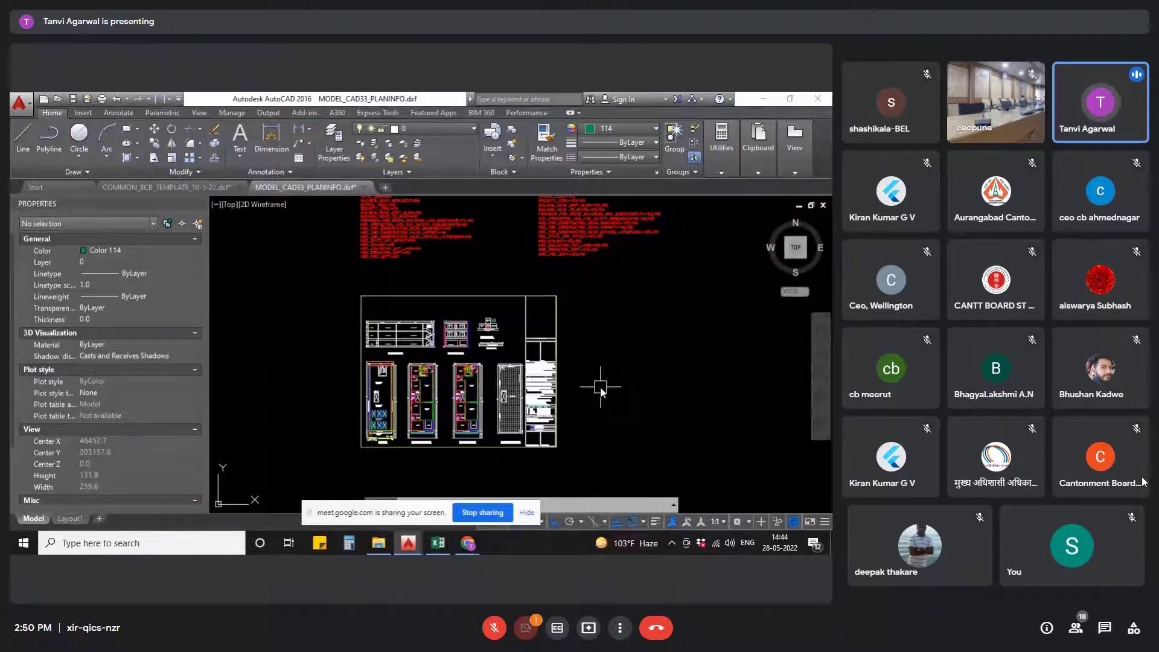
mouse_move(629, 328)
middle_mouse_down()
mouse_move(636, 396)
mouse_move(617, 354)
mouse_move(607, 378)
middle_mouse_up()
scroll(614, 395, "down", 3)
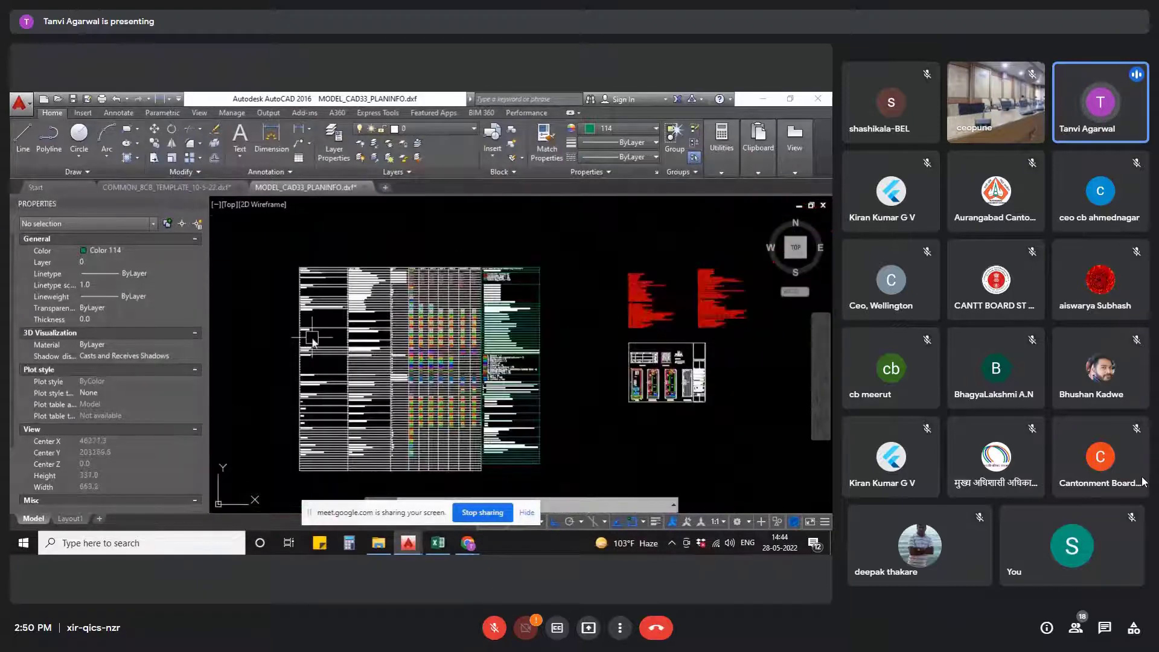
scroll(660, 367, "up", 3)
scroll(589, 353, "up", 1)
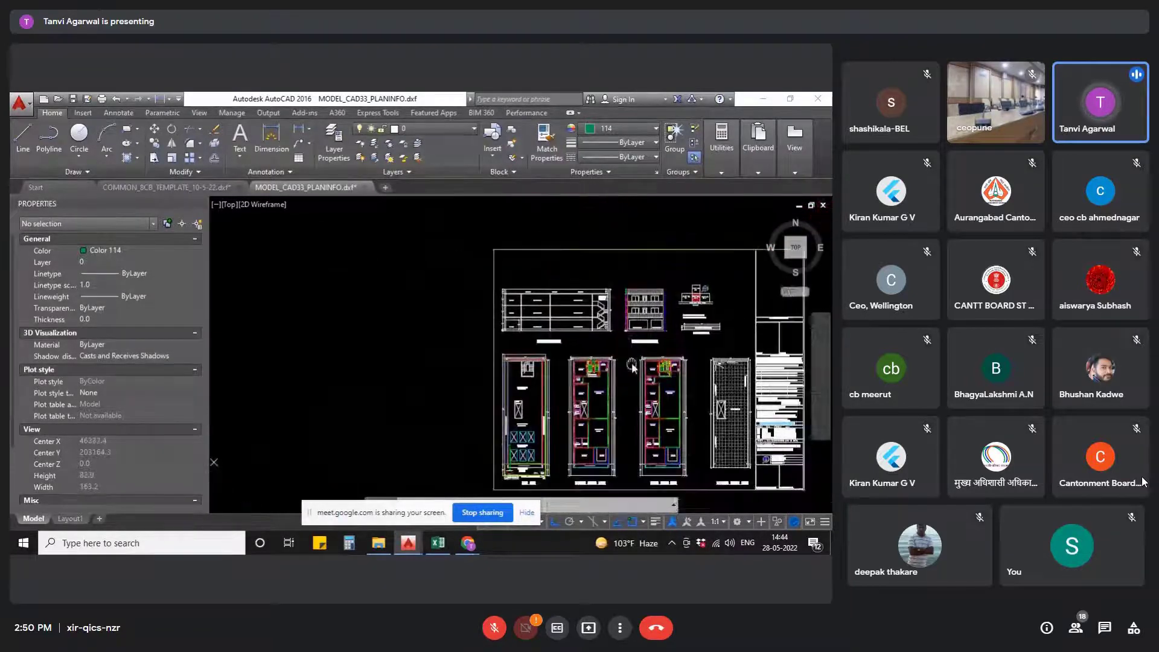
middle_click_drag(589, 353, 666, 369)
key("Escape")
key("Escape")
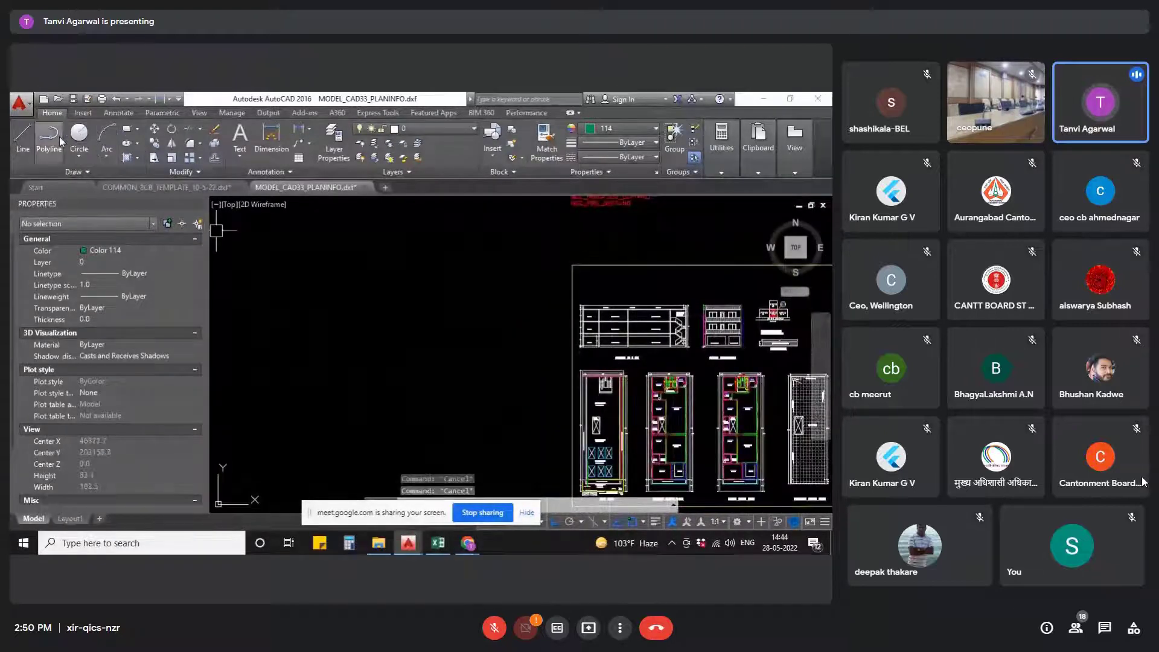
left_click(56, 139)
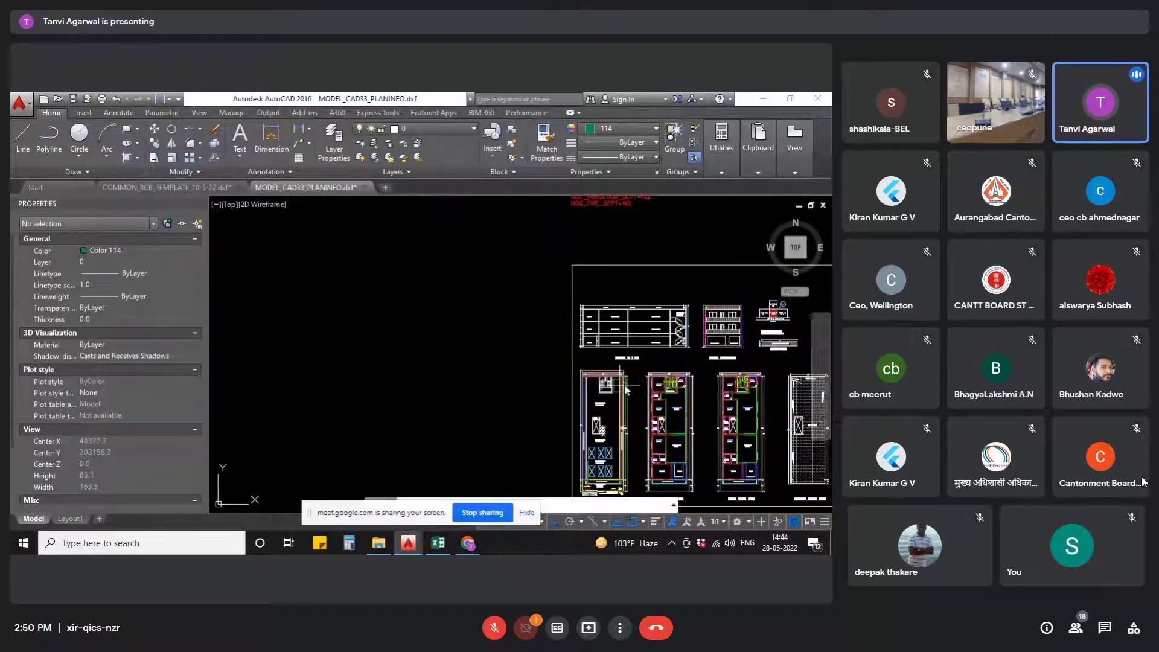
scroll(629, 383, "up", 8)
scroll(368, 343, "up", 4)
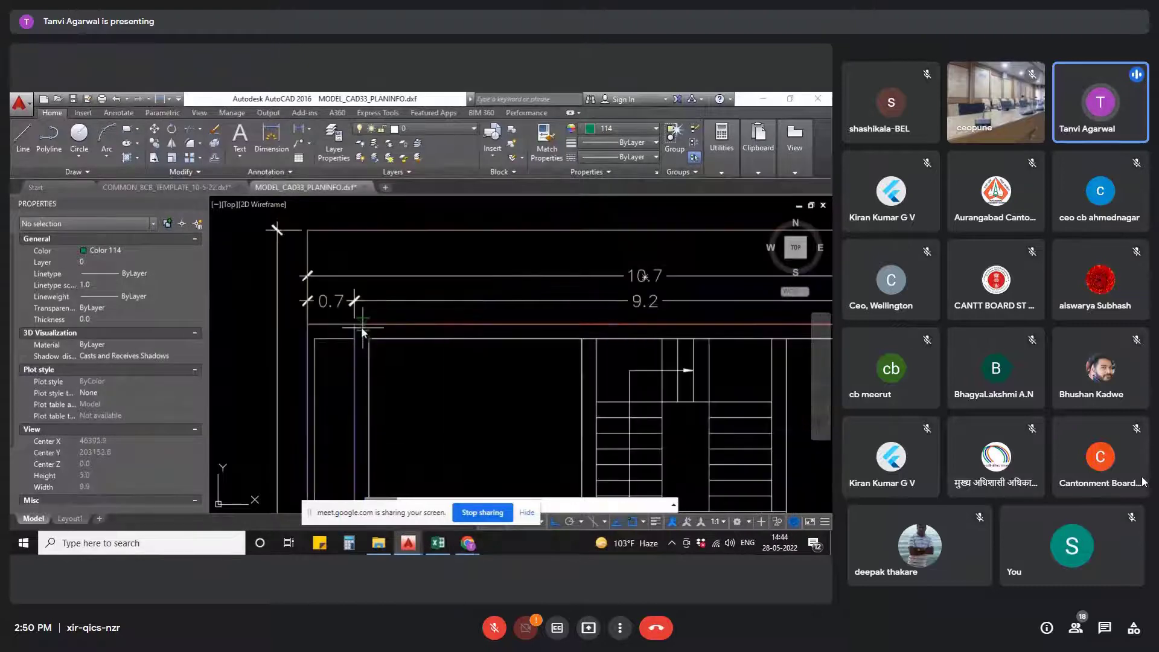
left_click(308, 234)
scroll(368, 387, "down", 10)
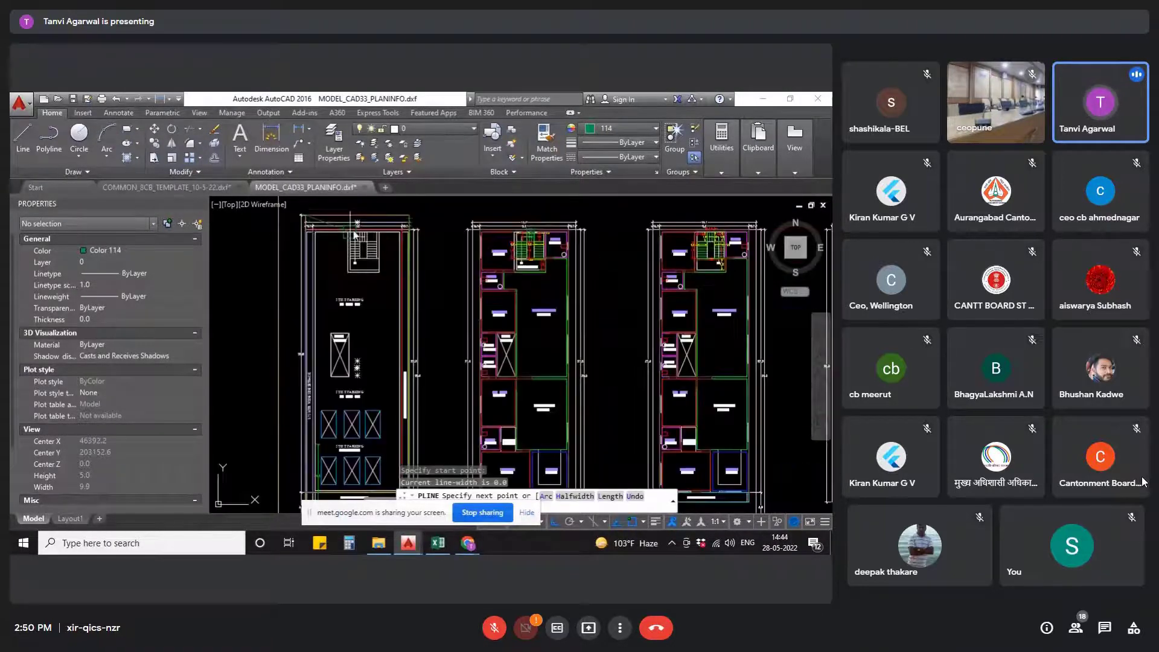
scroll(365, 385, "up", 6)
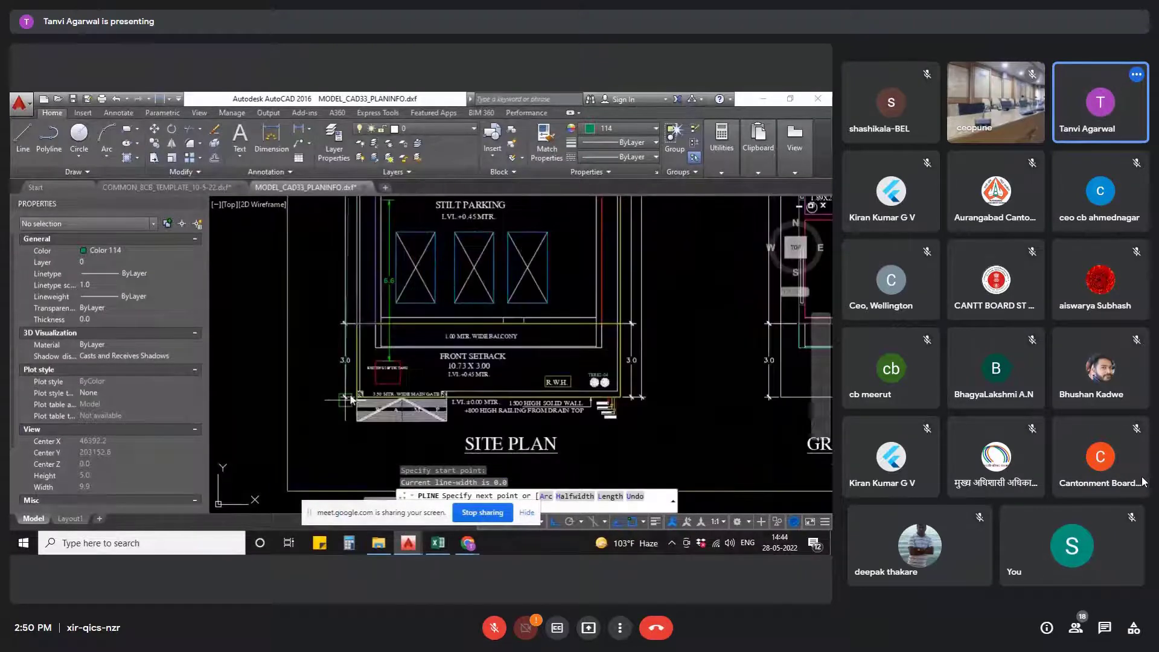
scroll(349, 377, "up", 8)
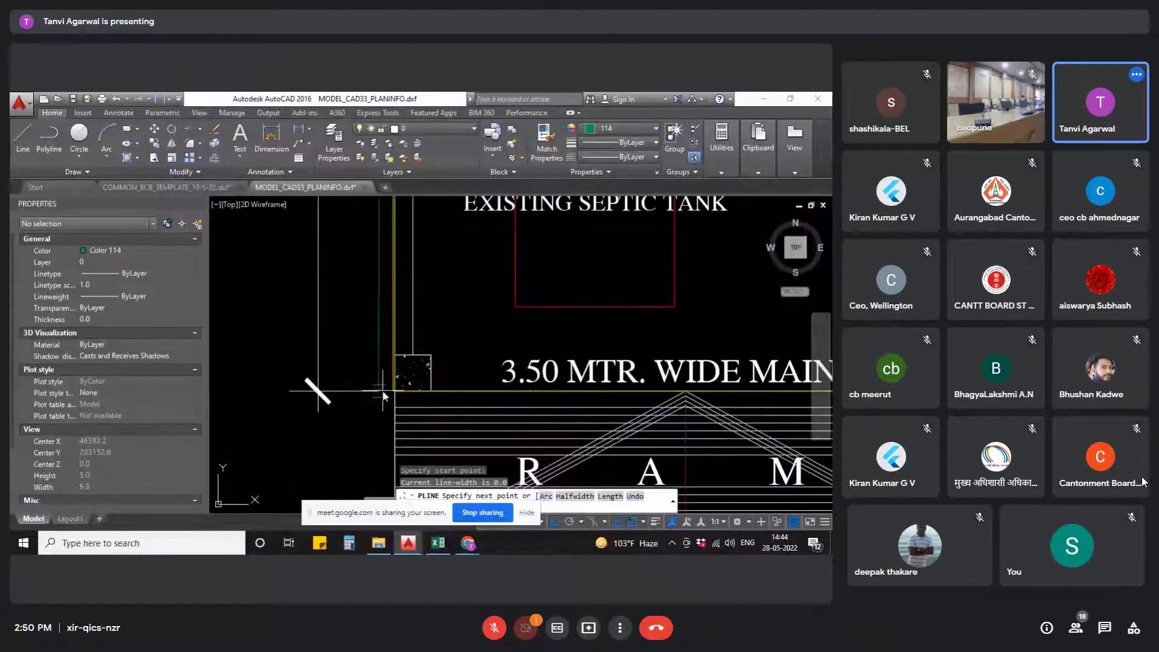
key("Escape")
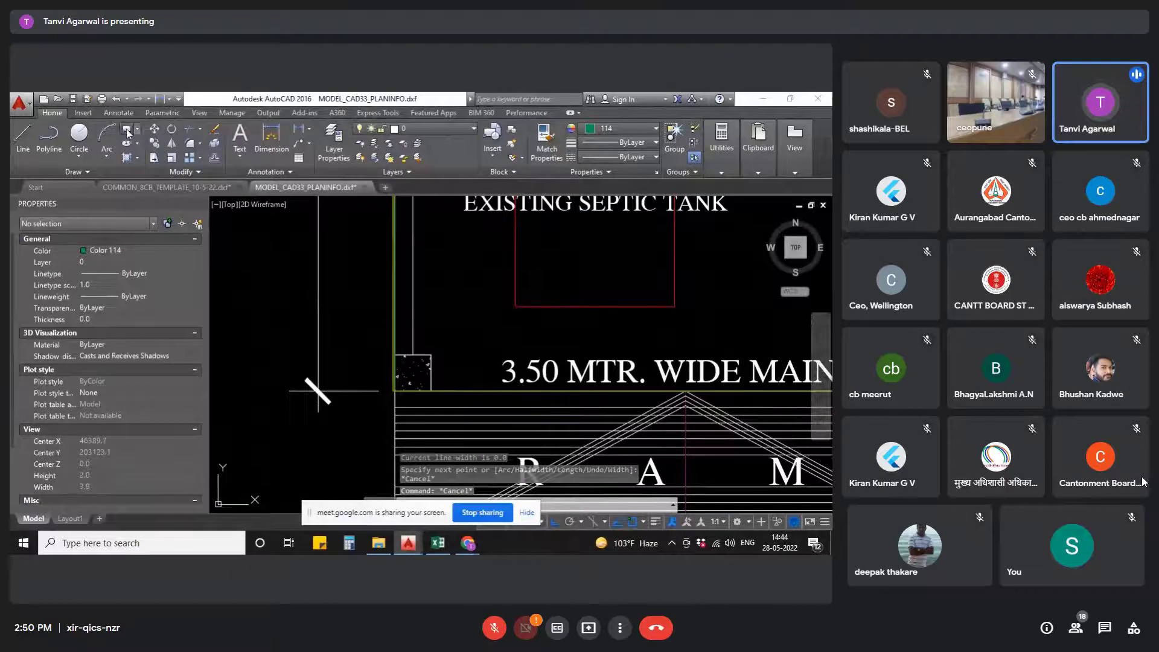
- Draw a rectangle over the site plan's plot boundary, from its lower-left corner beside the main gate to its upper-right corner
left_click(127, 128)
scroll(389, 392, "up", 8)
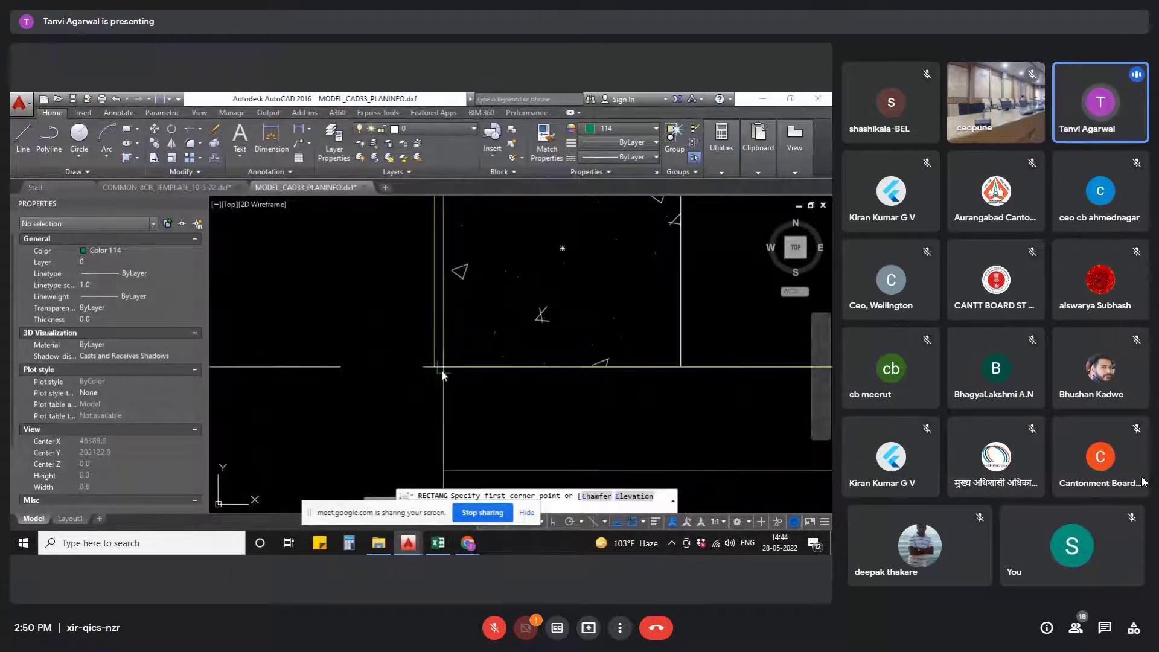
left_click(442, 369)
scroll(445, 369, "down", 15)
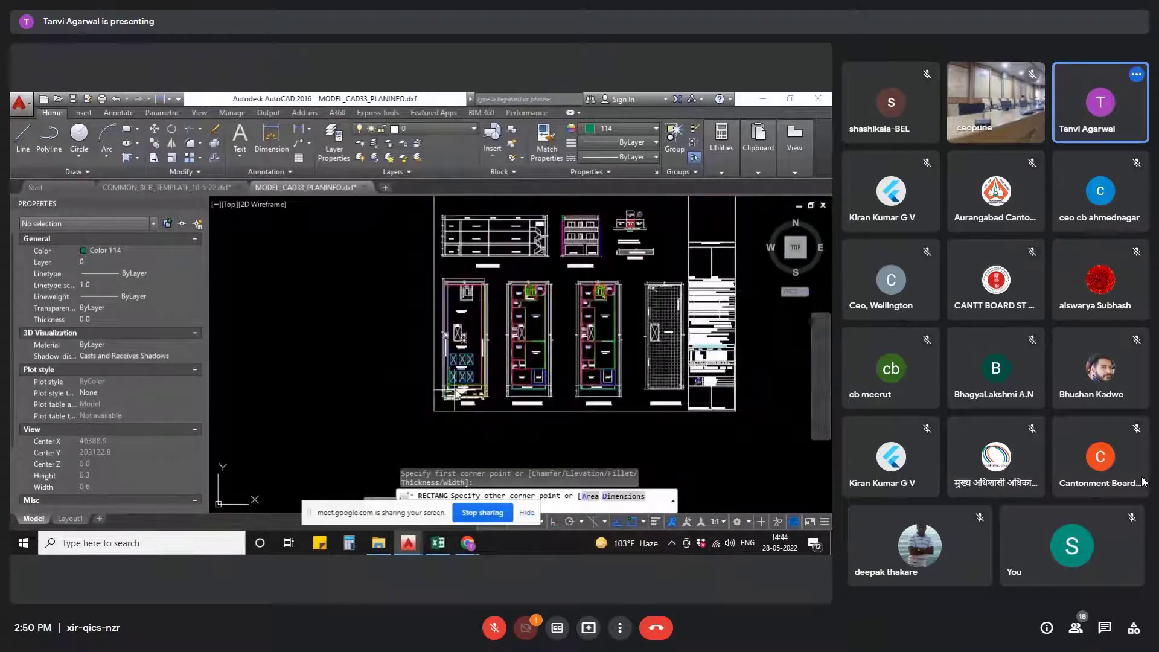
scroll(459, 386, "up", 12)
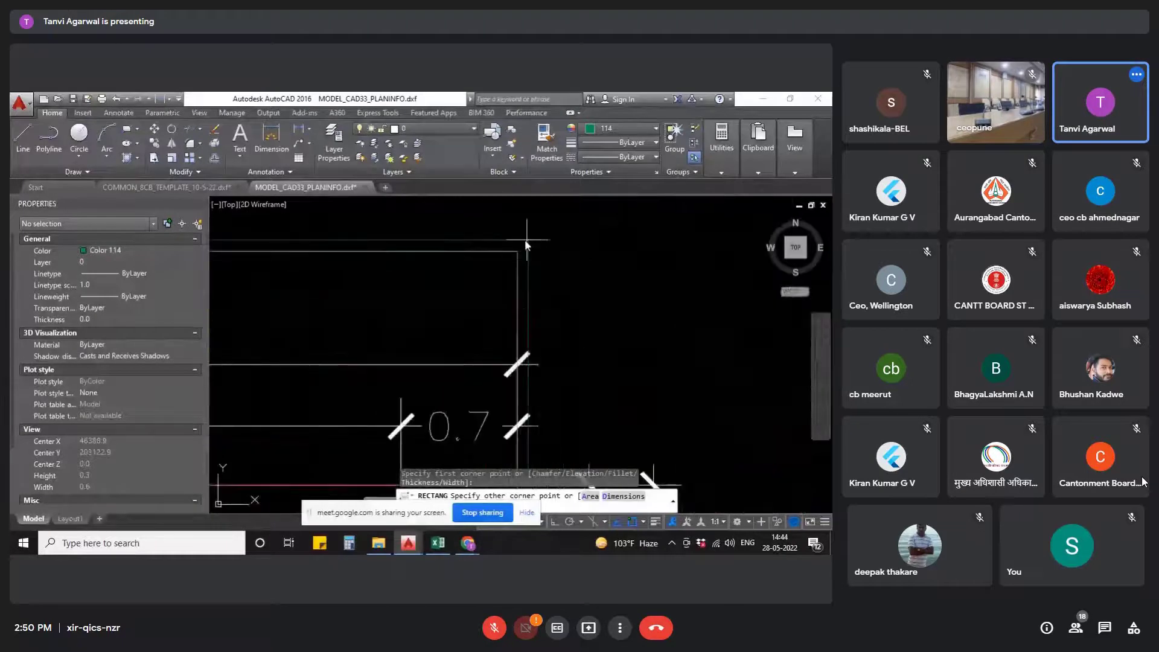
scroll(564, 246, "down", 20)
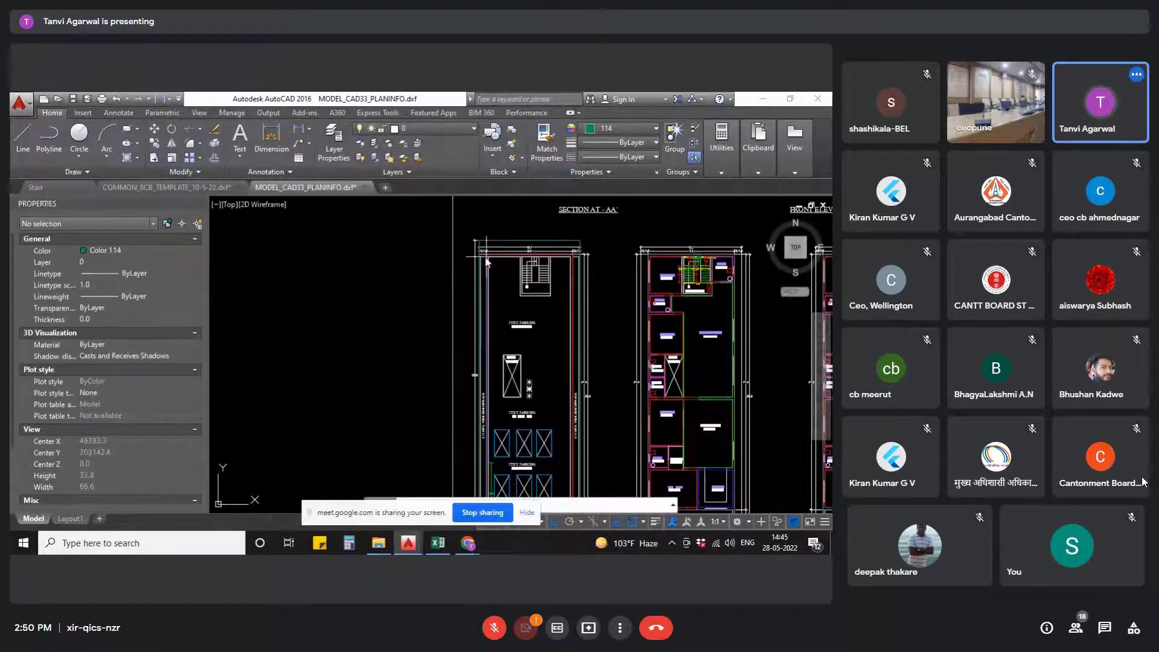
- Start a polyline at the building's upper-left corner on the site plan and trace its left side and front edge along the balcony line
scroll(487, 260, "up", 8)
scroll(486, 275, "up", 2)
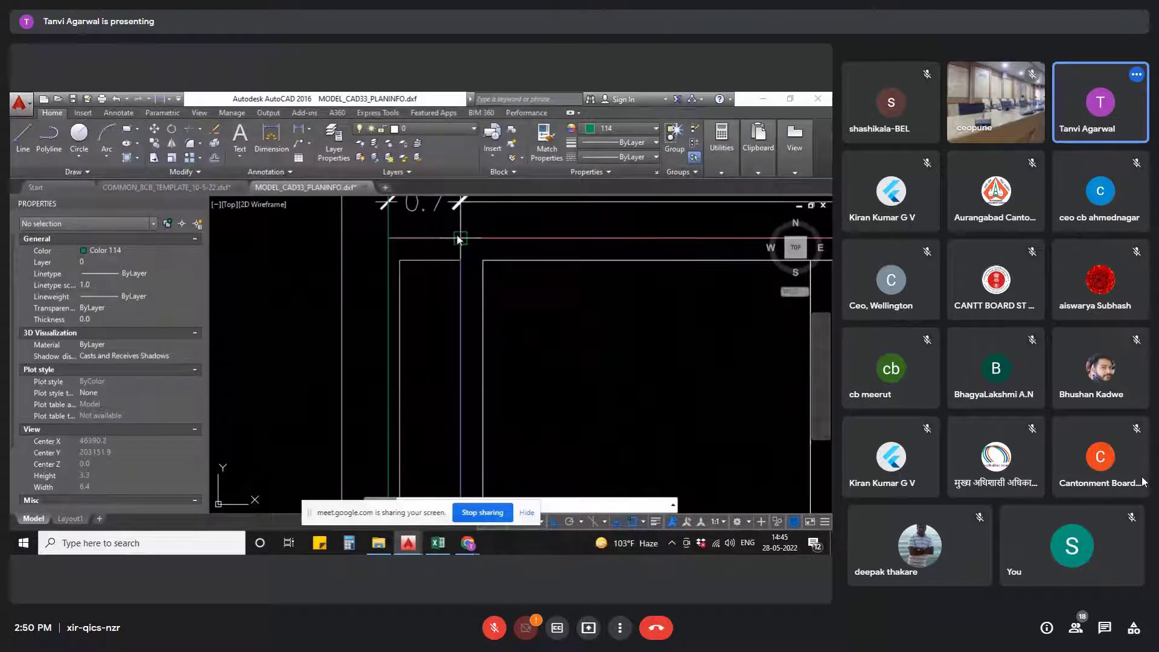
left_click(457, 236)
scroll(493, 289, "down", 5)
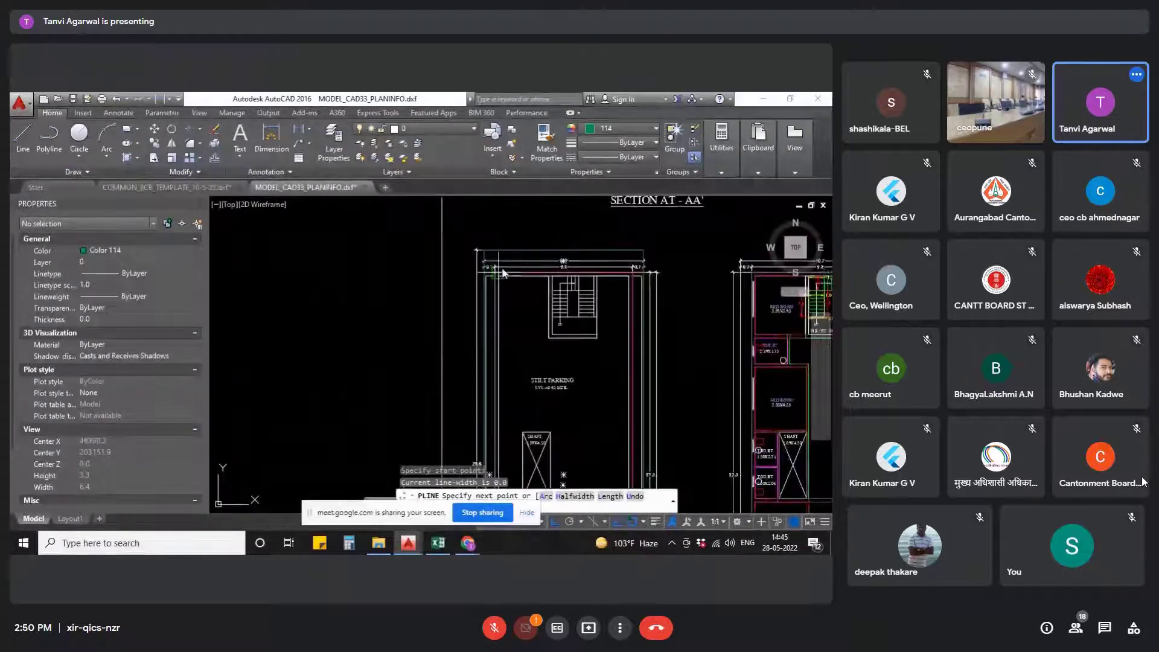
scroll(484, 470, "up", 4)
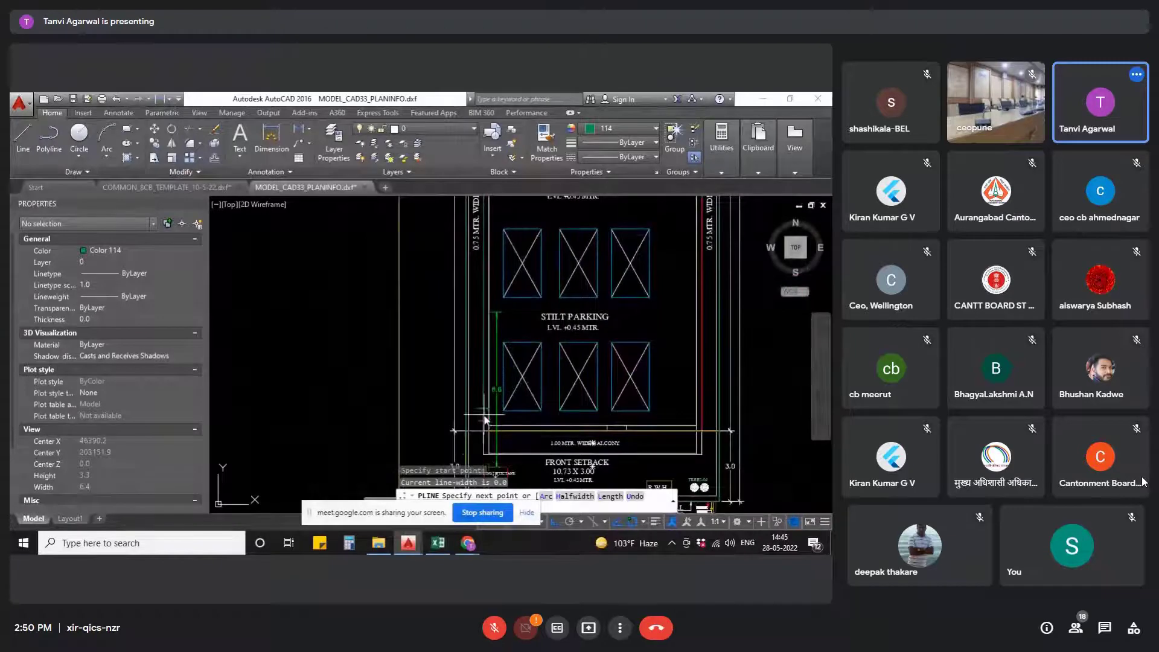
scroll(483, 462, "up", 3)
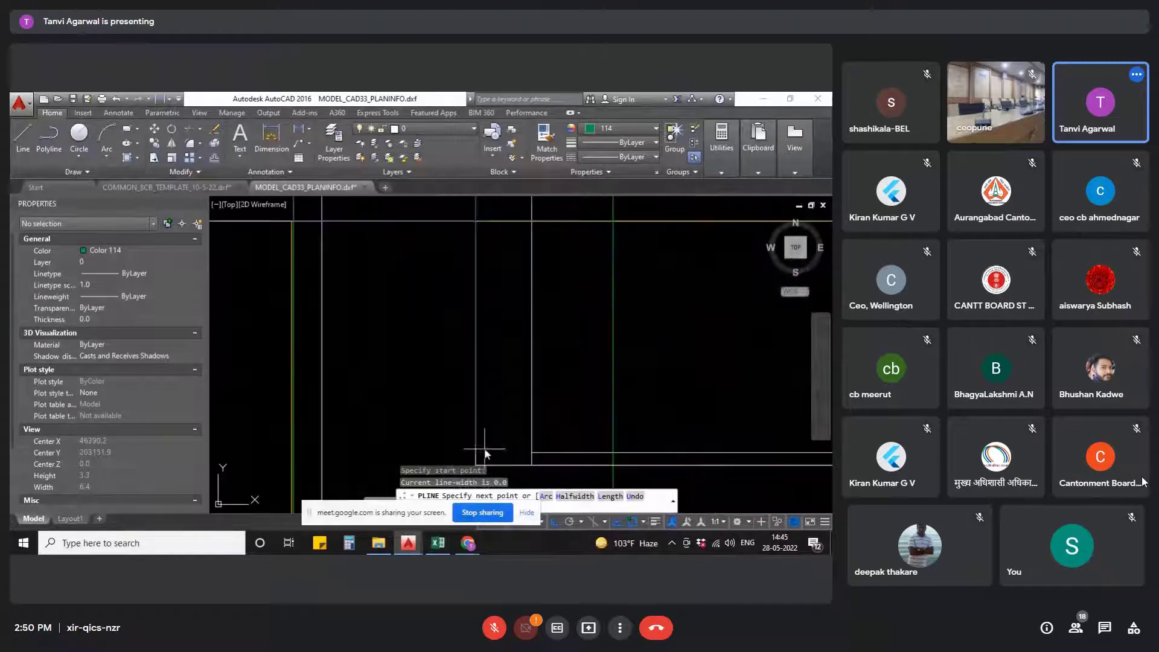
left_click(471, 226)
scroll(507, 265, "down", 4)
scroll(541, 307, "up", 5)
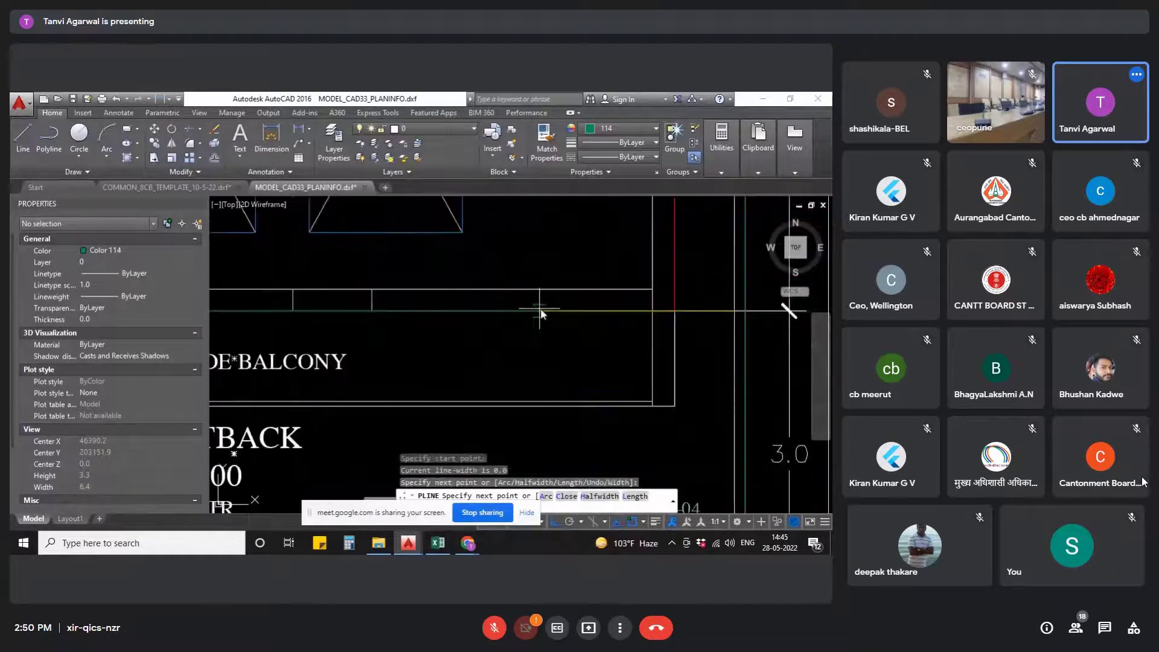
left_click(676, 312)
- Continue the building outline polyline up the right side to the rear corner, back to its starting corner, and finish it
scroll(673, 310, "down", 4)
scroll(671, 305, "up", 4)
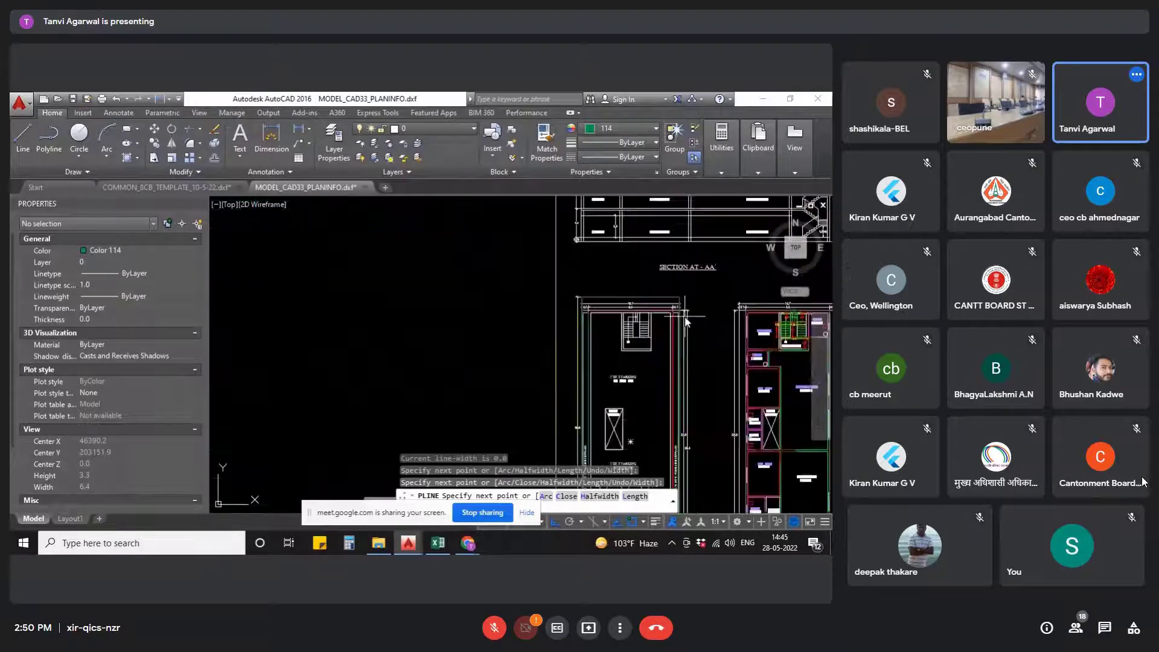
scroll(672, 305, "up", 5)
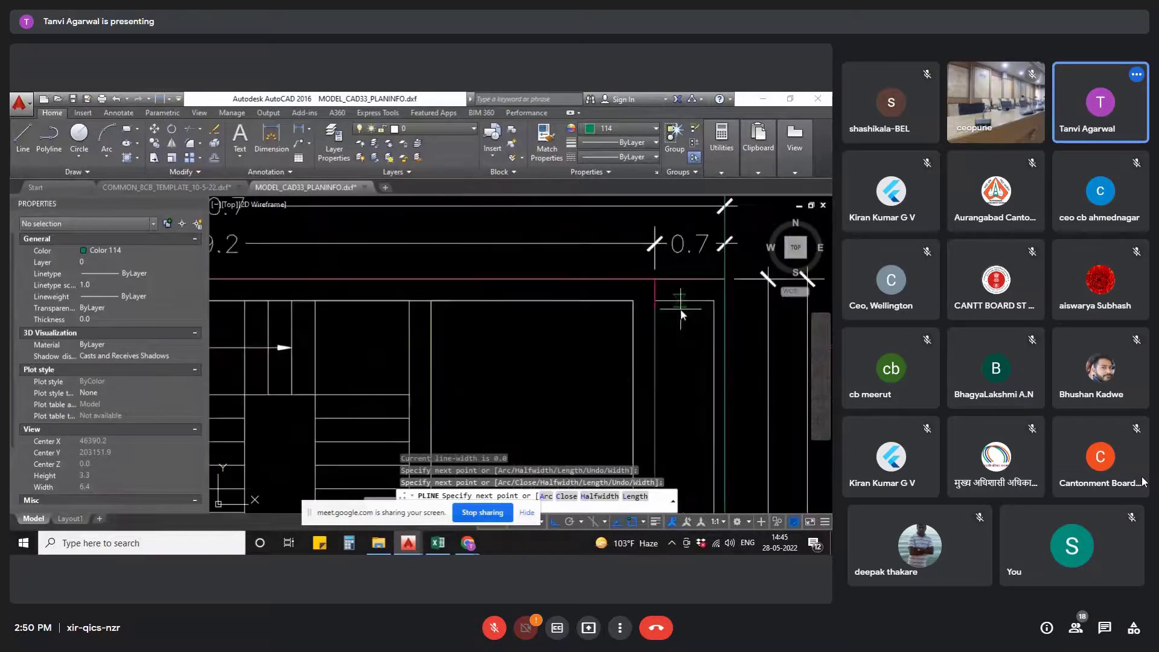
left_click(667, 281)
scroll(667, 281, "down", 4)
scroll(542, 284, "up", 4)
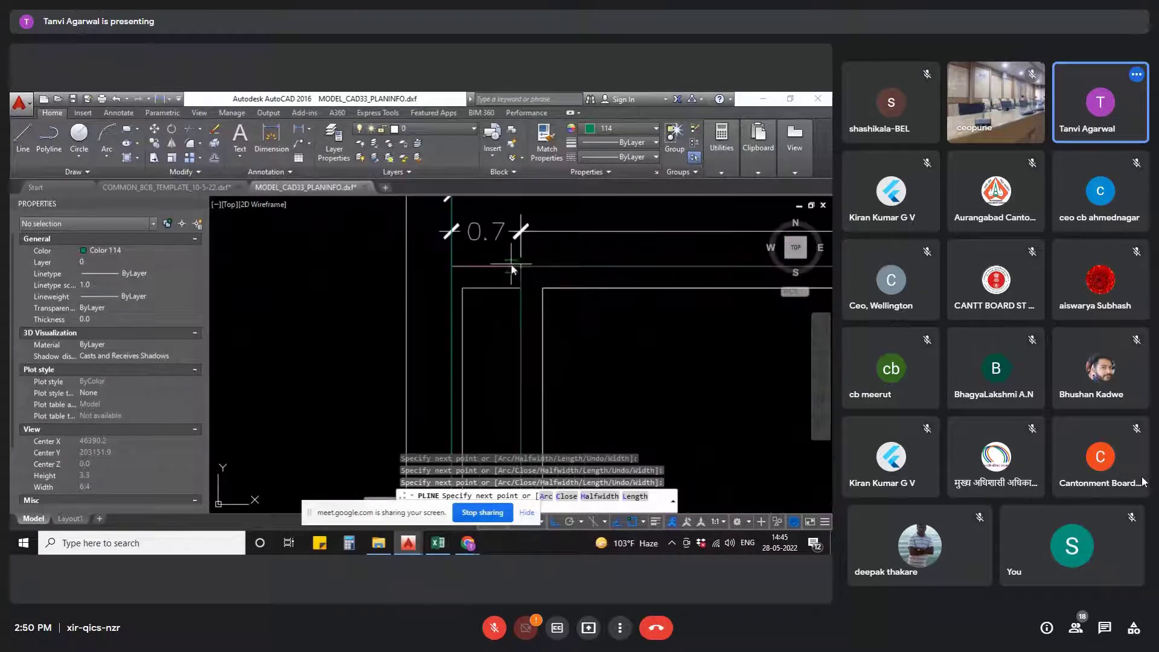
scroll(526, 270, "down", 4)
key("Escape")
key("Escape")
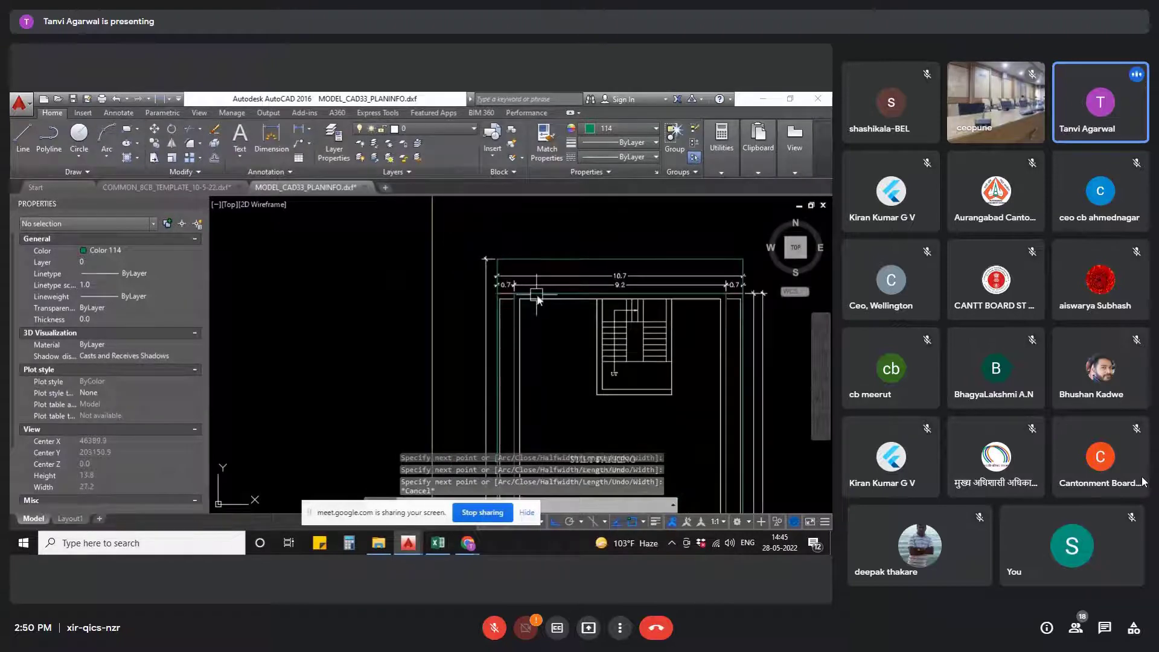
- Select the plot boundary rectangle and the building outline on the site plan for inspection, and clear the selection
left_click(550, 256)
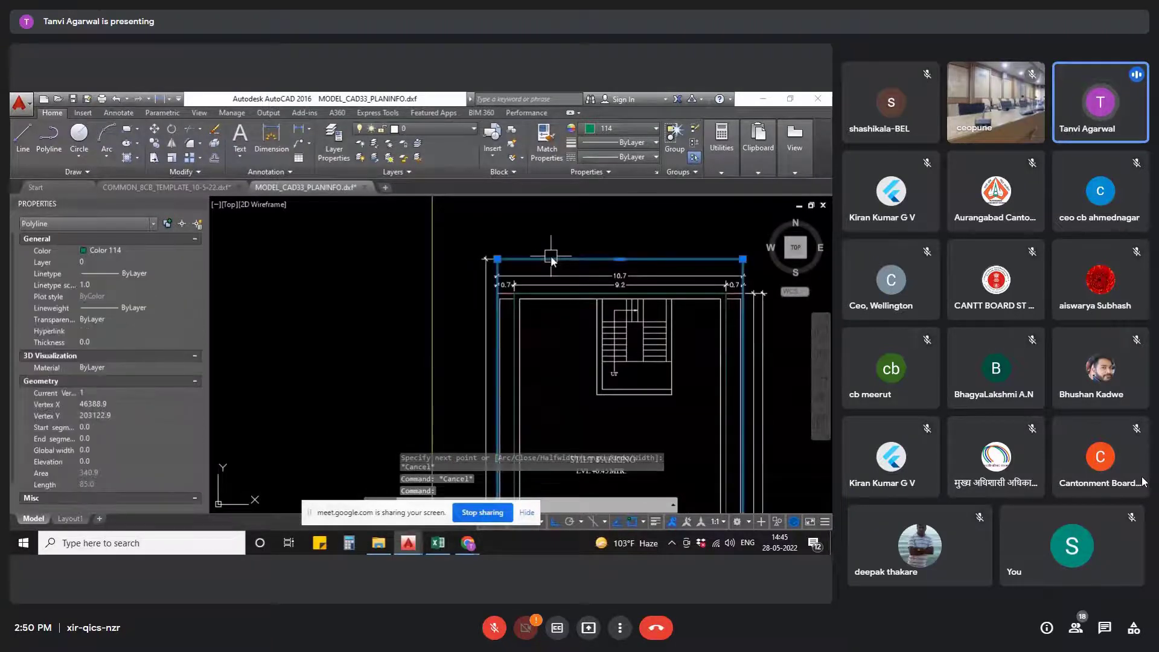
left_click(560, 294)
scroll(560, 294, "down", 5)
key("Escape")
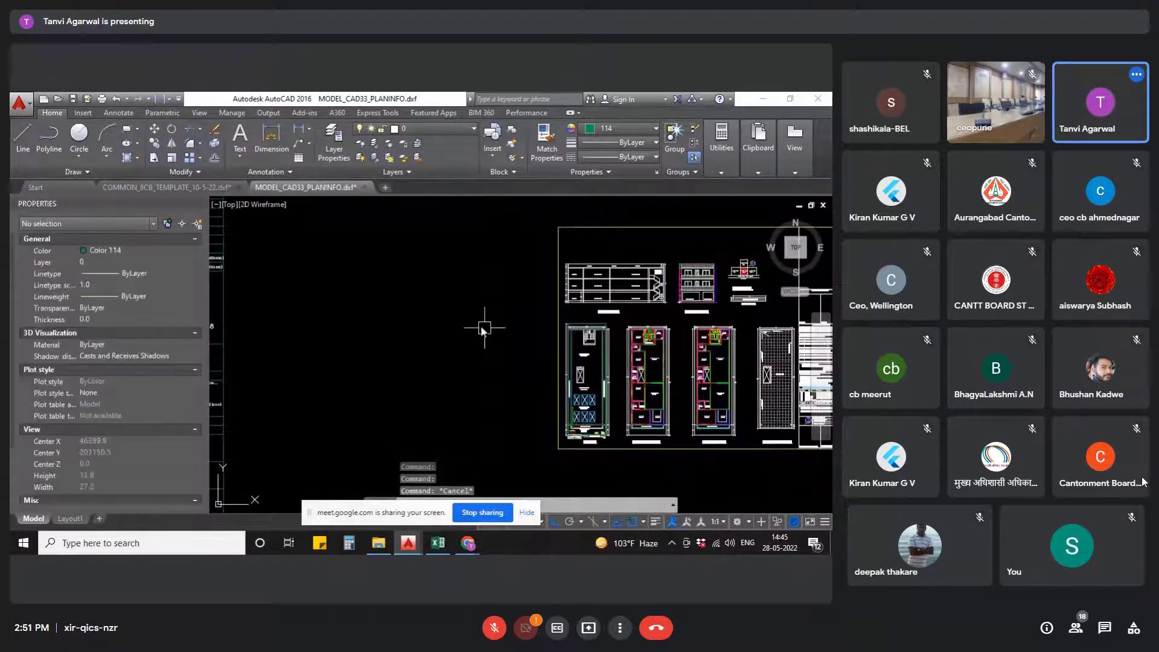
- Draw a closed polyline around the front setback between the plot boundary and the building on the site plan
scroll(660, 359, "up", 5)
scroll(660, 359, "down", 4)
scroll(481, 236, "up", 4)
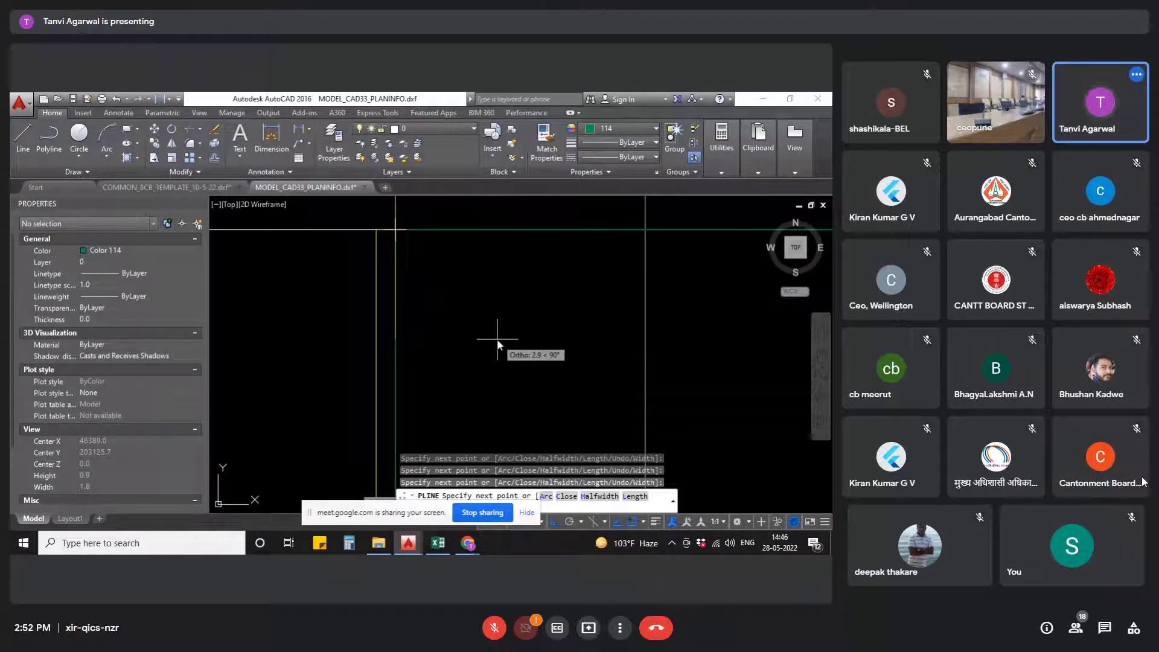
type("c")
key("Return")
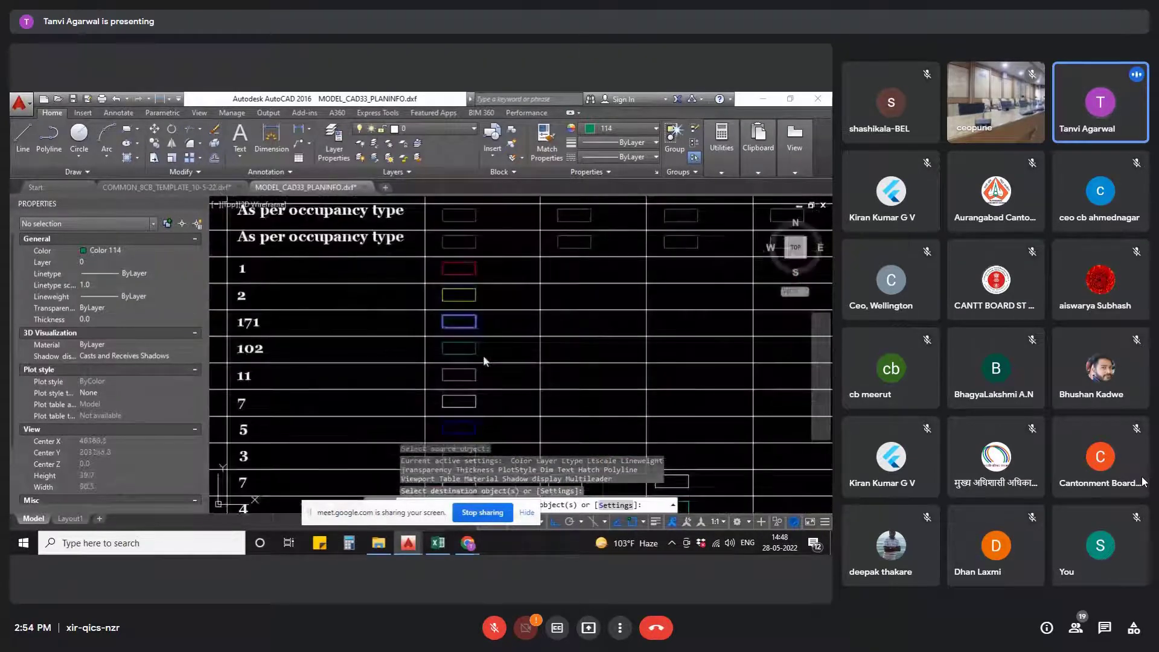
- Match the properties of the Floor 0 swatch for colour 102 onto the right side setback outline on the site plan
scroll(374, 327, "down", 3)
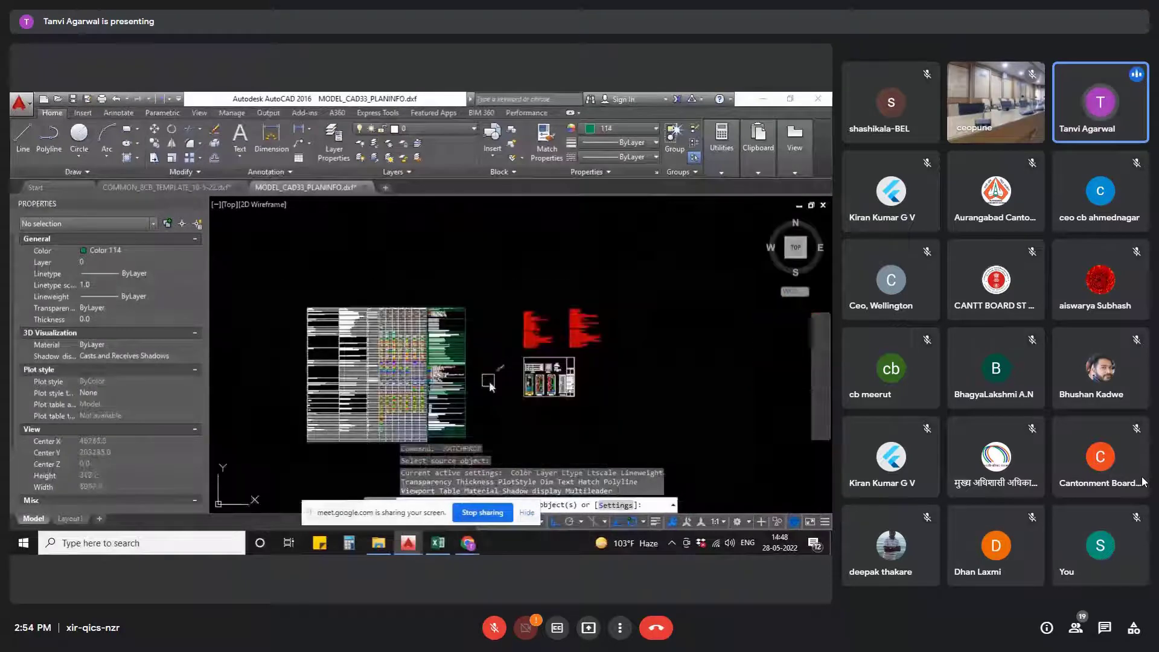
scroll(506, 400, "up", 5)
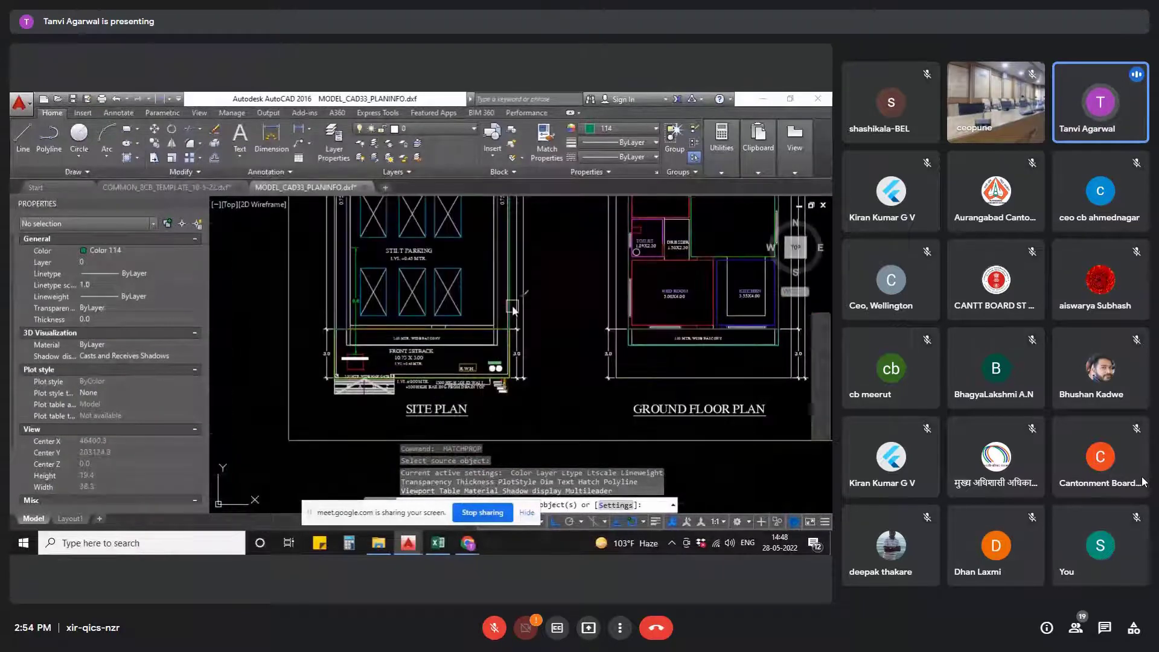
scroll(512, 305, "up", 2)
scroll(494, 320, "up", 4)
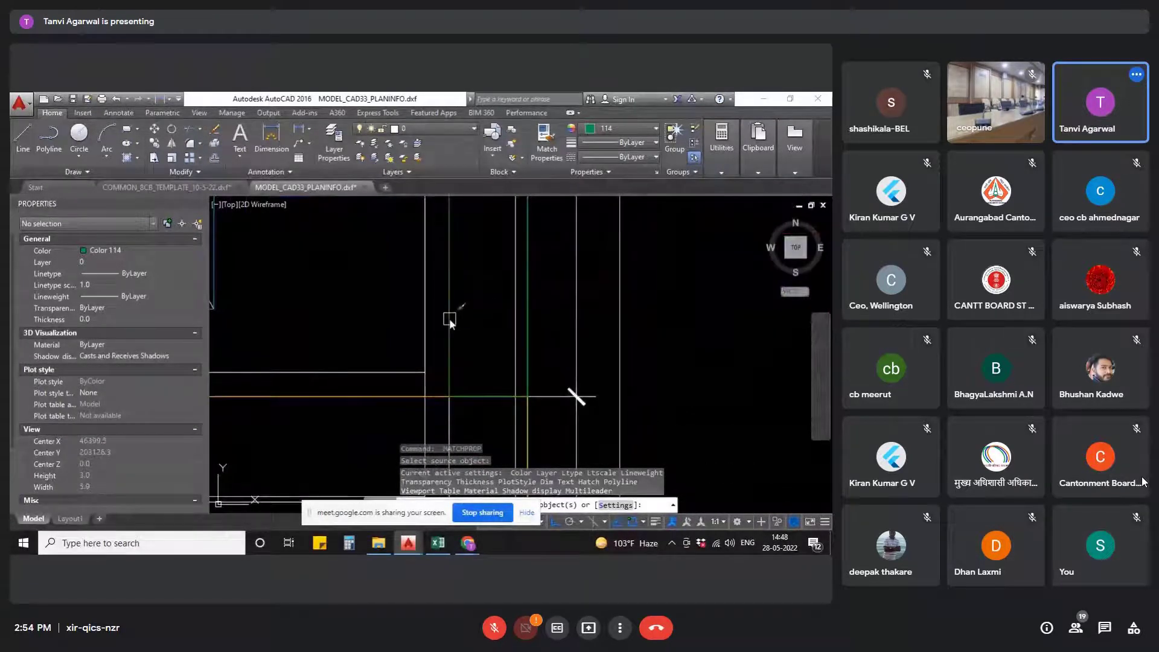
scroll(541, 350, "down", 4)
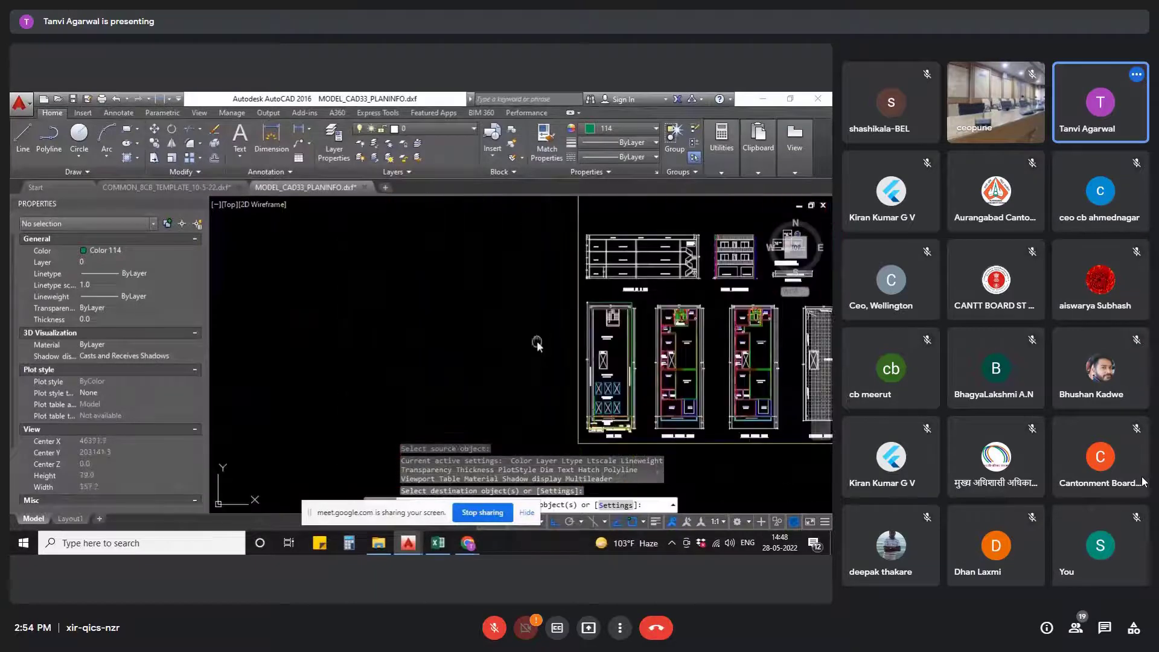
scroll(537, 344, "down", 3)
key("Escape")
- Match the properties of the Floor 0 swatch for colour 11 onto the rear setback outline on the site plan
scroll(561, 391, "up", 5)
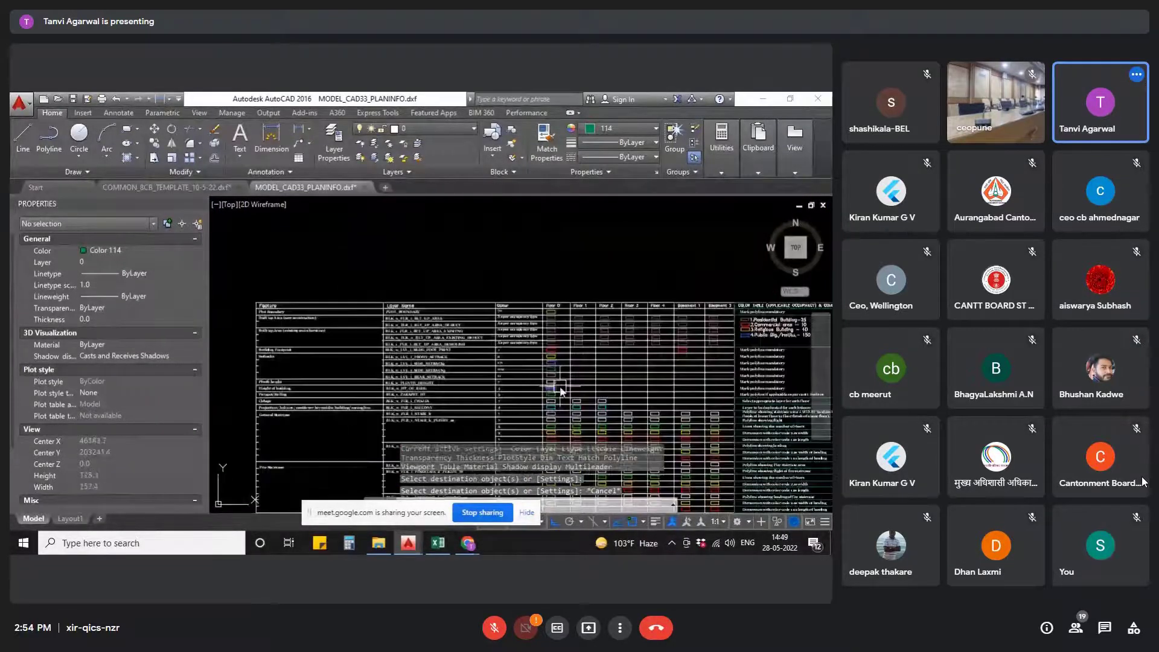
scroll(560, 391, "up", 5)
key("Return")
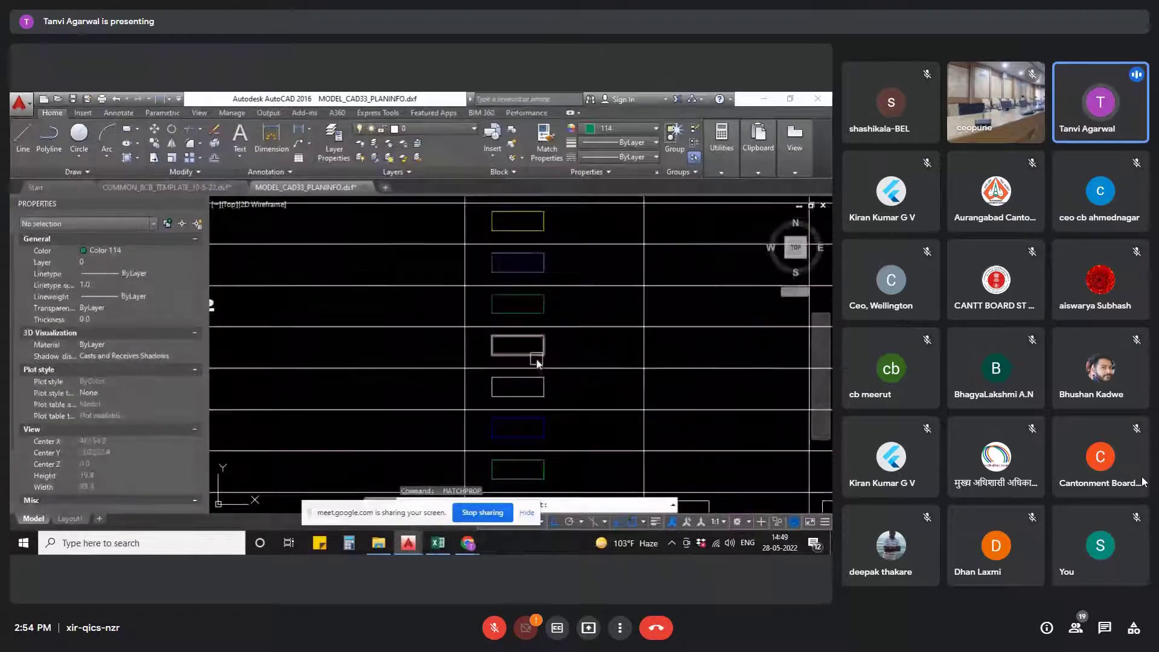
left_click(536, 357)
scroll(536, 360, "down", 5)
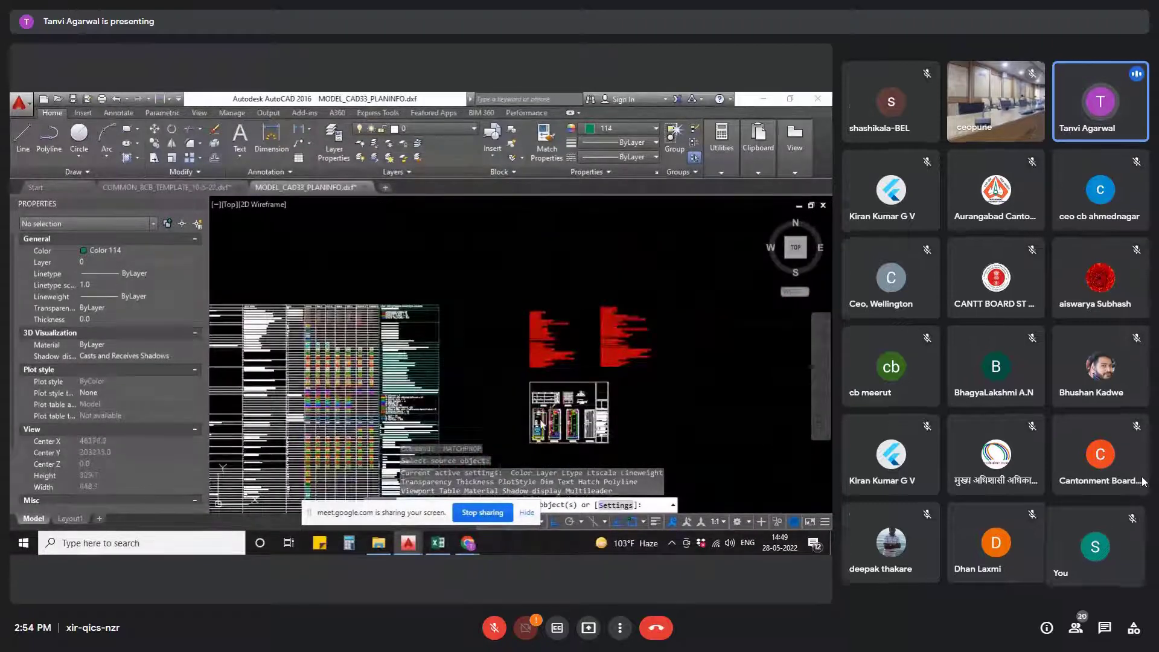
scroll(542, 422, "up", 5)
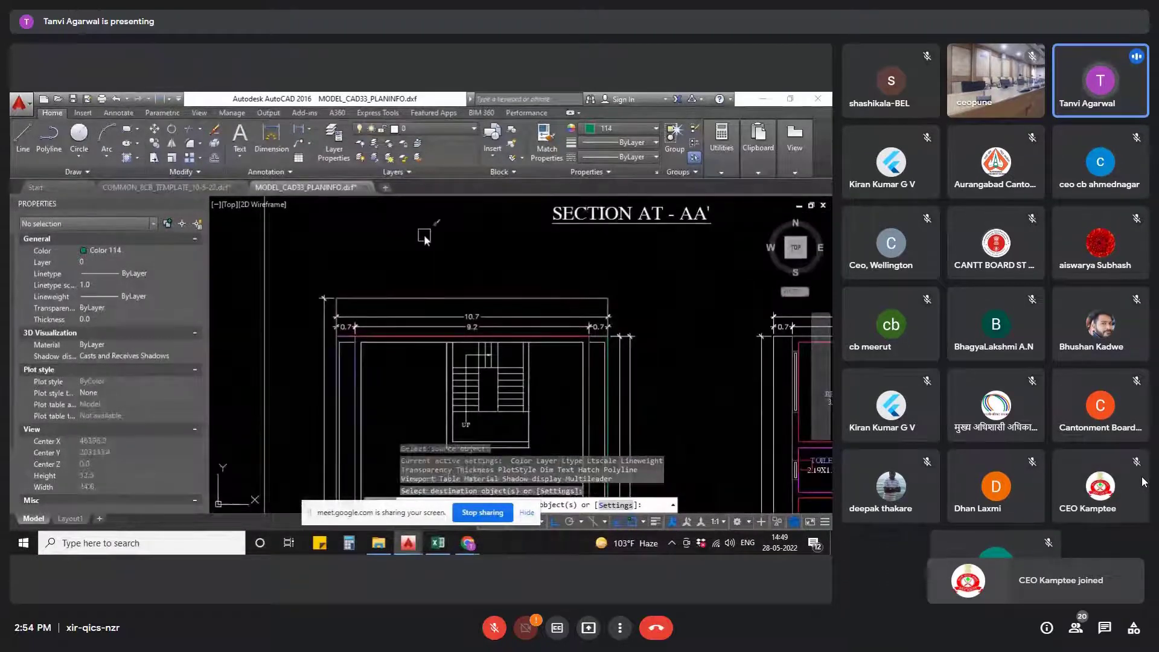
key("Escape")
scroll(449, 265, "down", 2)
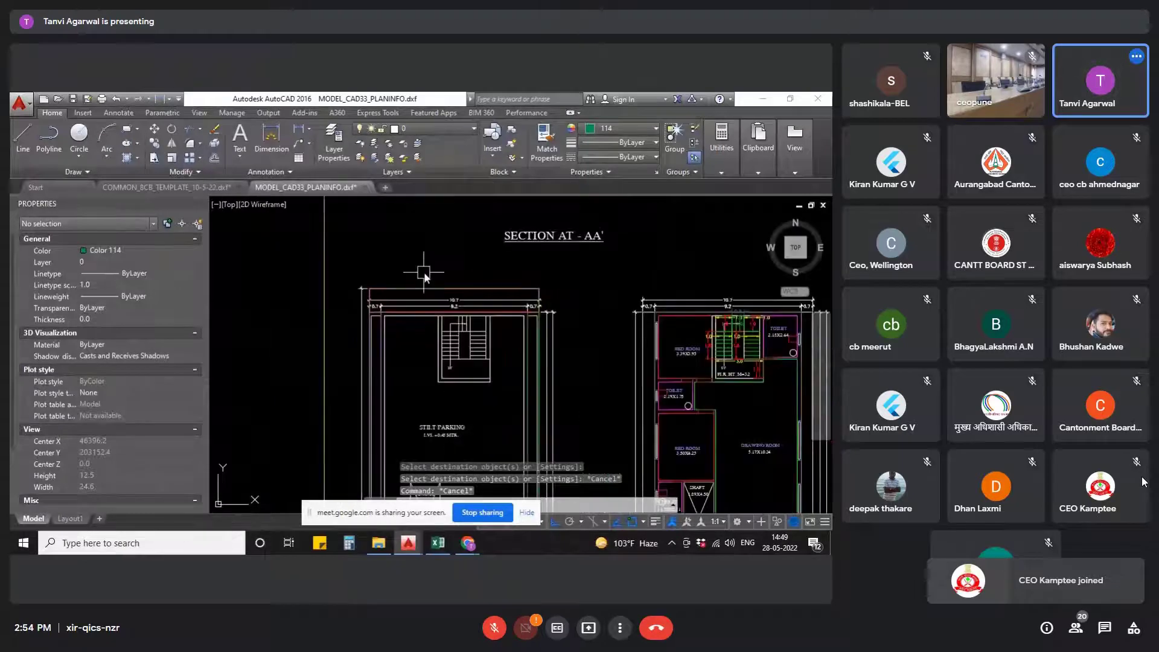
key("Escape")
key("Escape")
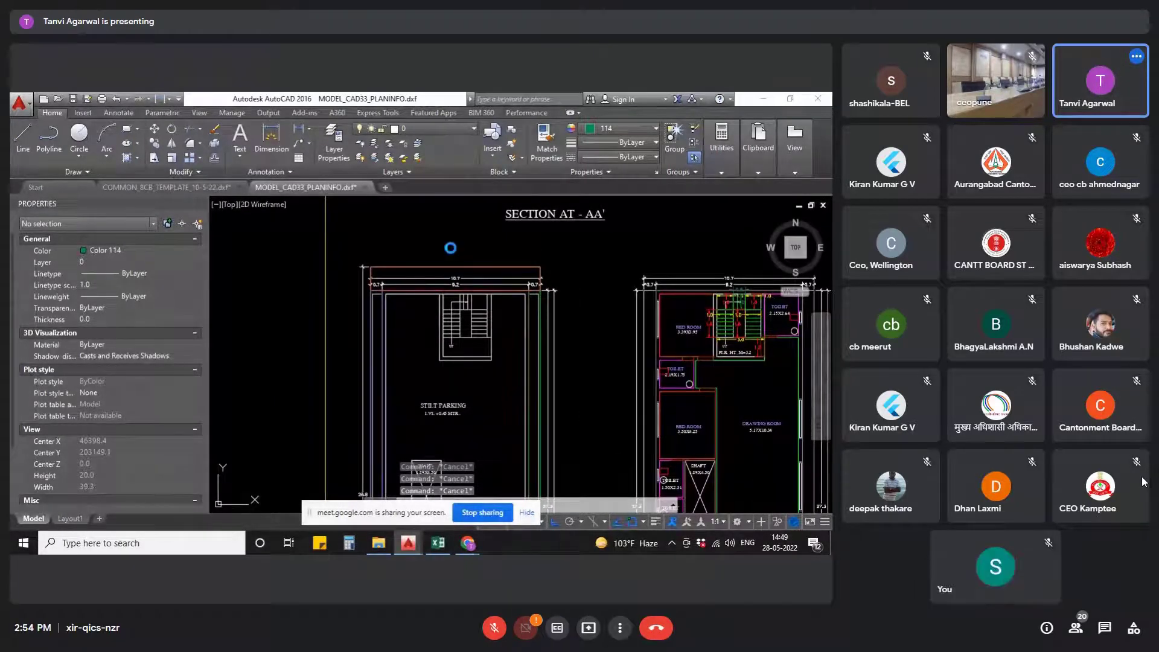
- Save the drawing as MODEL_CAD333_PLANINFO.dxf in AutoCAD 2013 DXF format in the Cantt Template Testing folder
key("ctrl+shift+s")
left_click(432, 424)
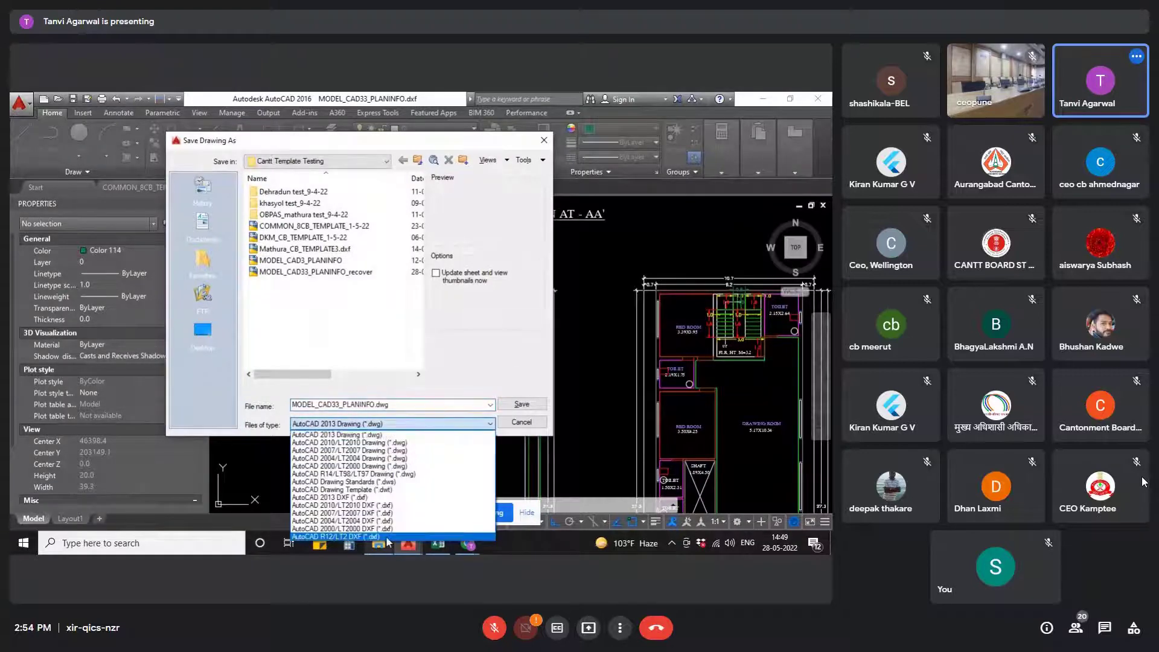
left_click(397, 497)
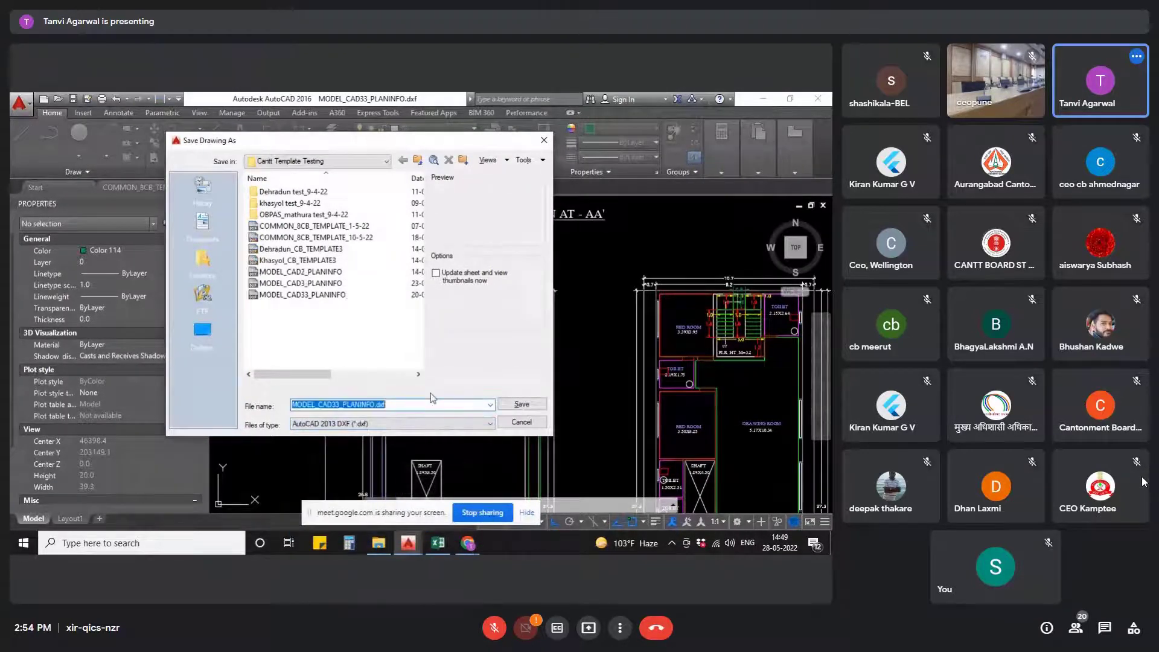
left_click(332, 406)
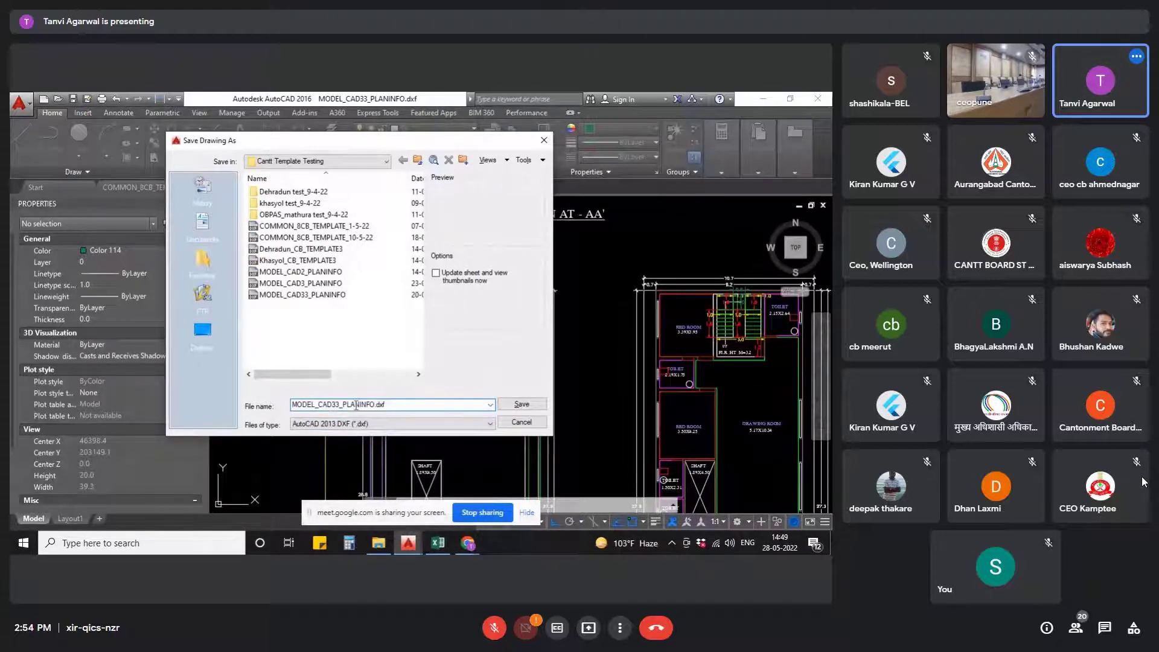
type("3")
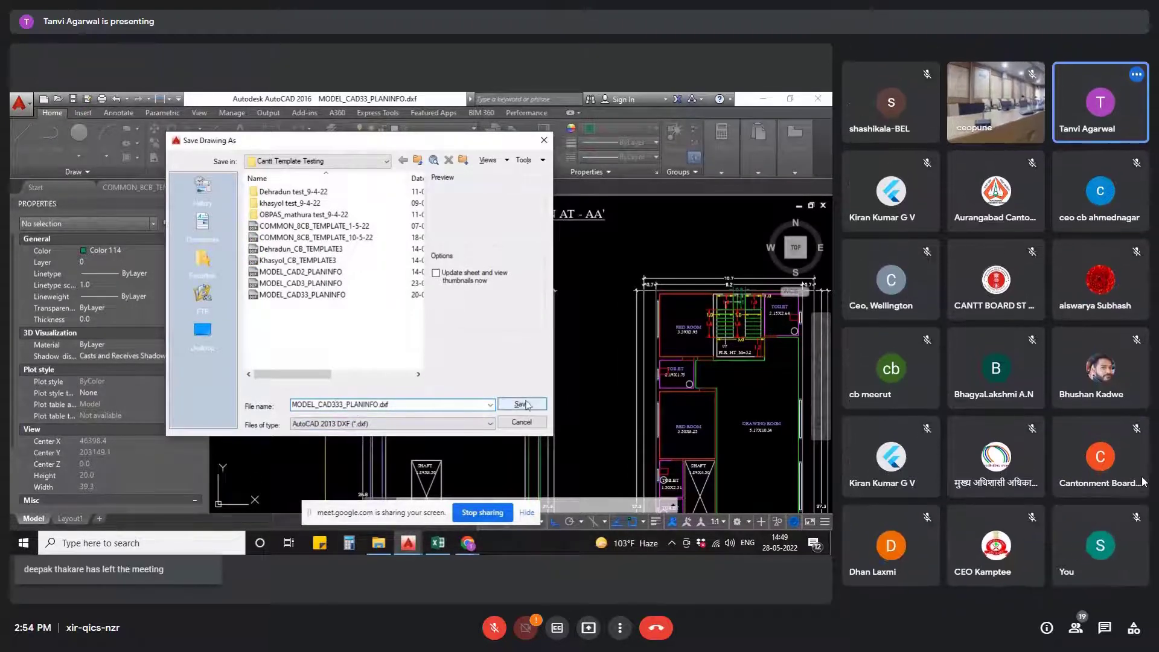
left_click(522, 404)
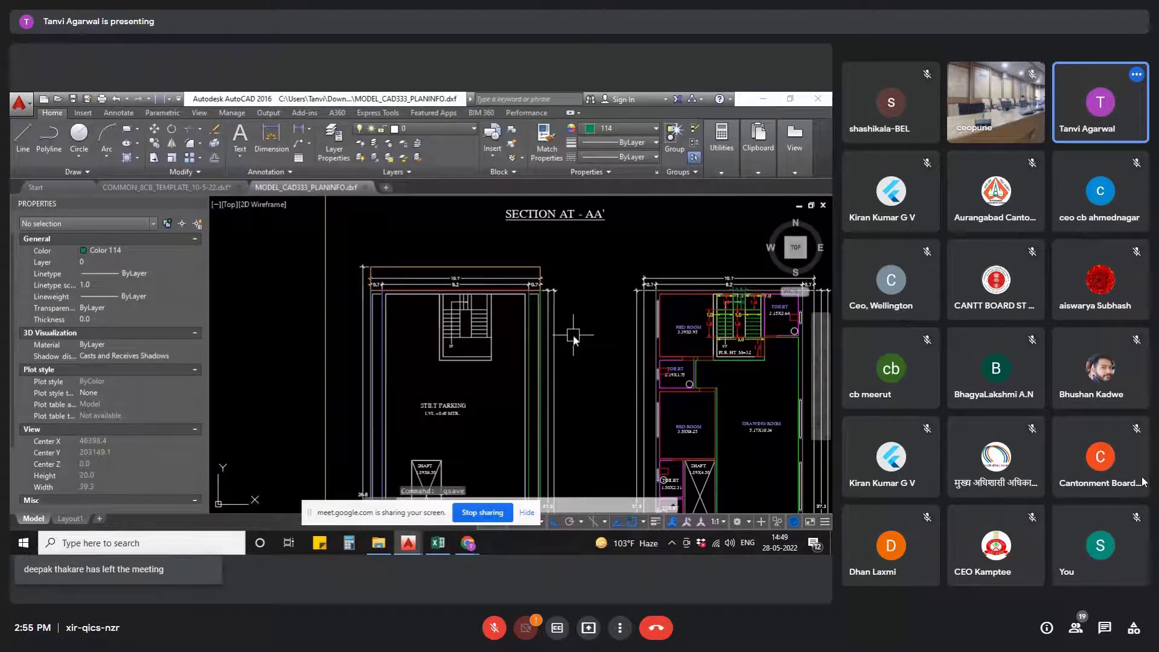
- Examine the setback outlines on the site plan and the colour and floor columns of the layer table
scroll(478, 265, "down", 6)
middle_click_drag(408, 273, 534, 338)
scroll(474, 260, "up", 6)
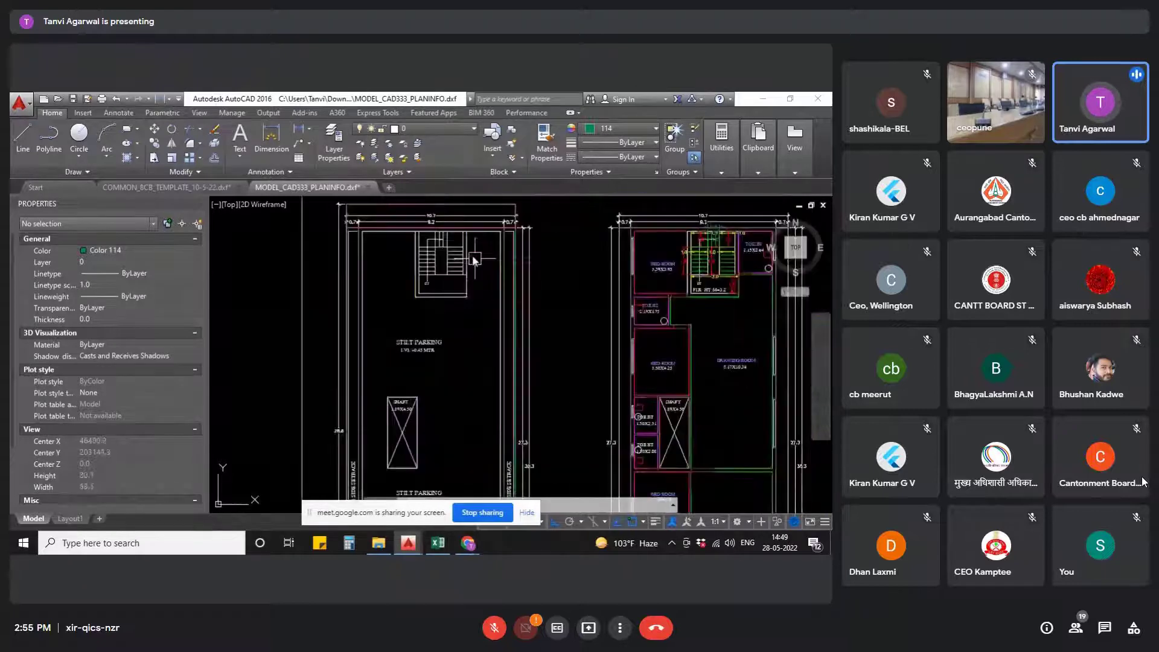
scroll(440, 307, "down", 12)
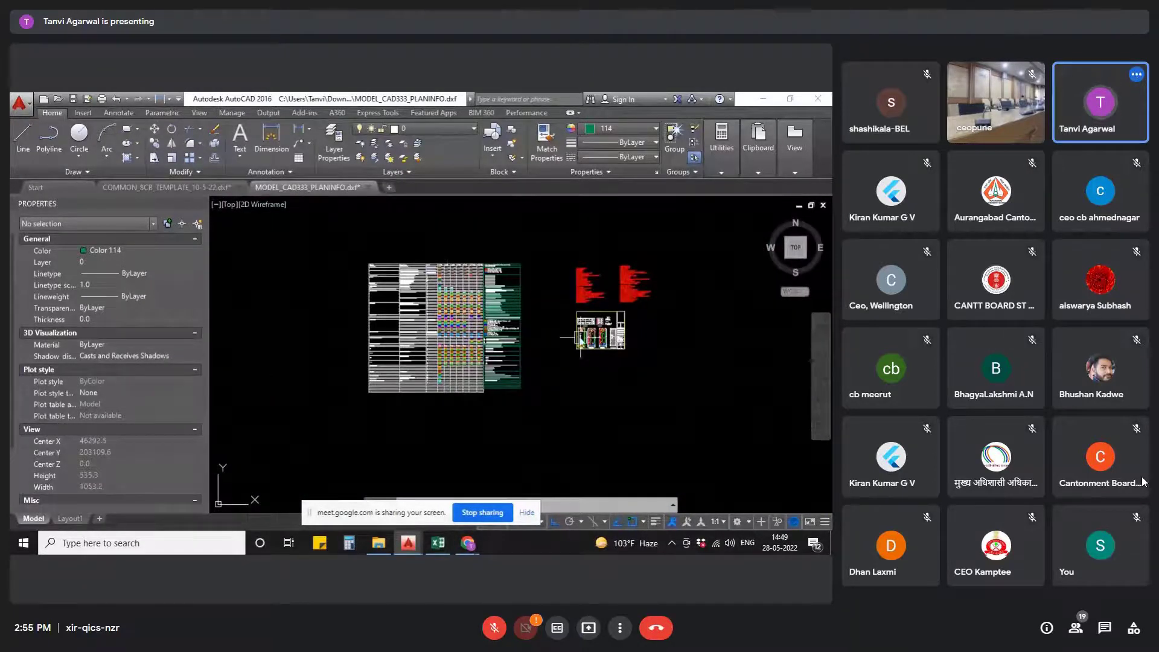
scroll(581, 340, "up", 5)
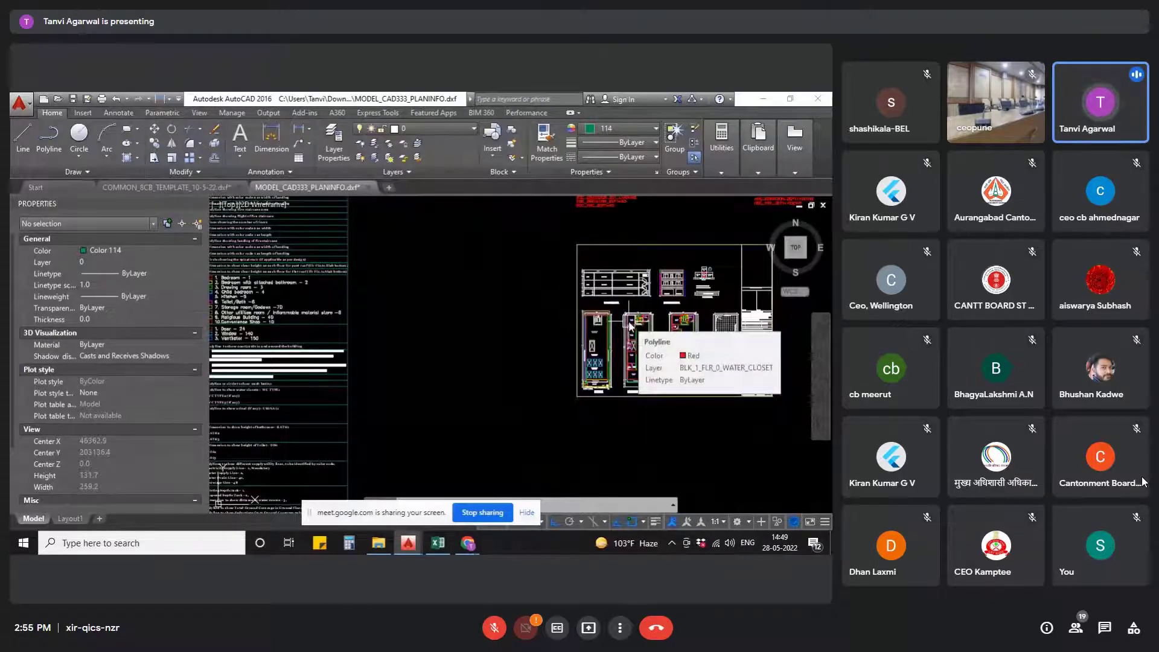
scroll(629, 326, "up", 8)
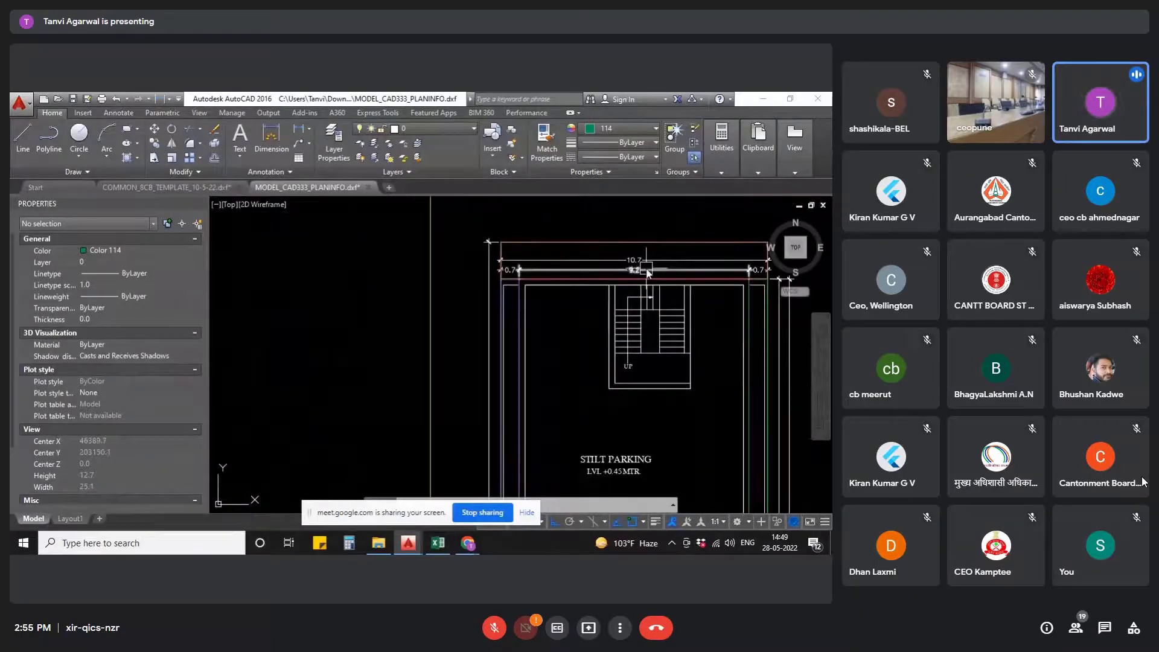
scroll(704, 367, "down", 5)
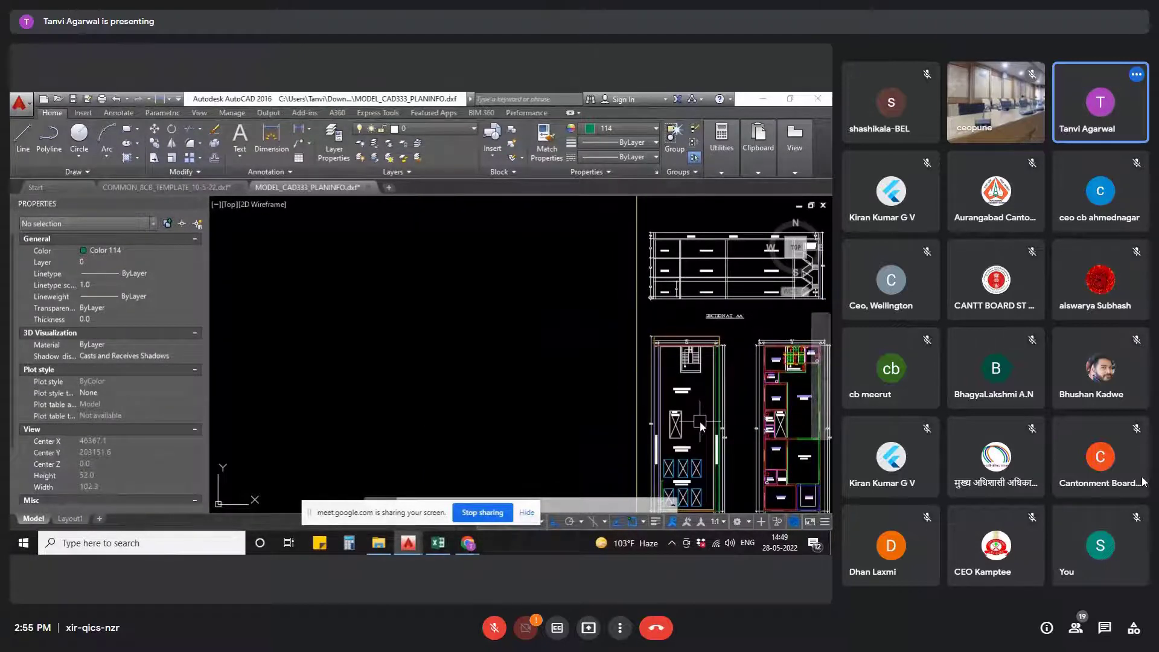
scroll(702, 417, "down", 5)
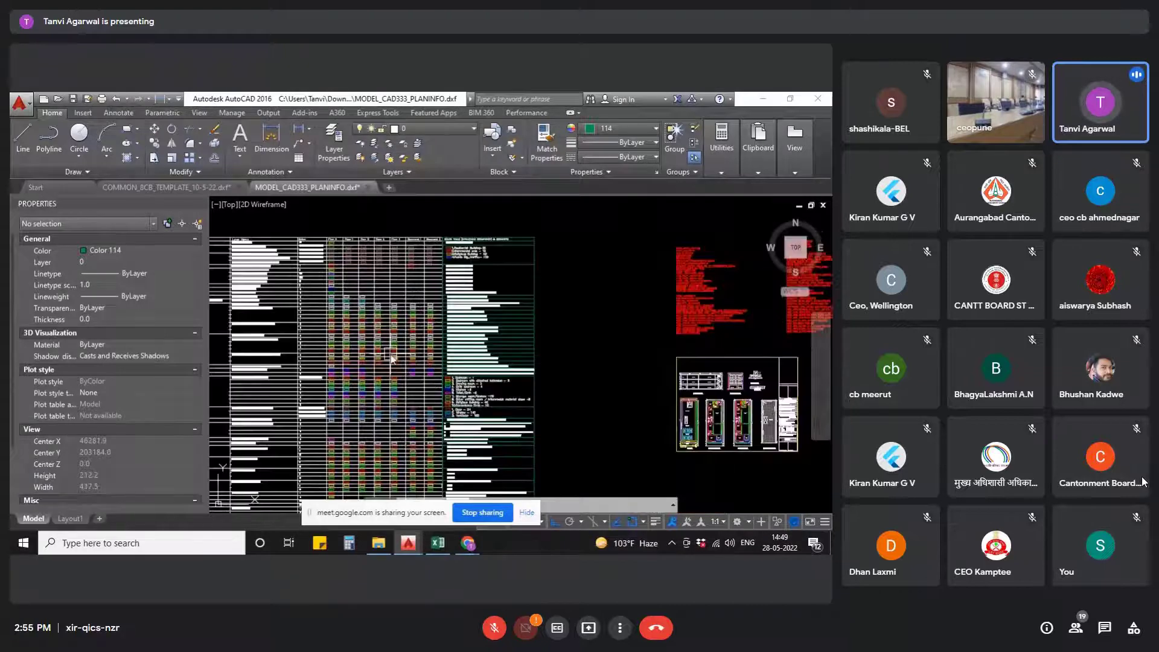
scroll(391, 359, "up", 5)
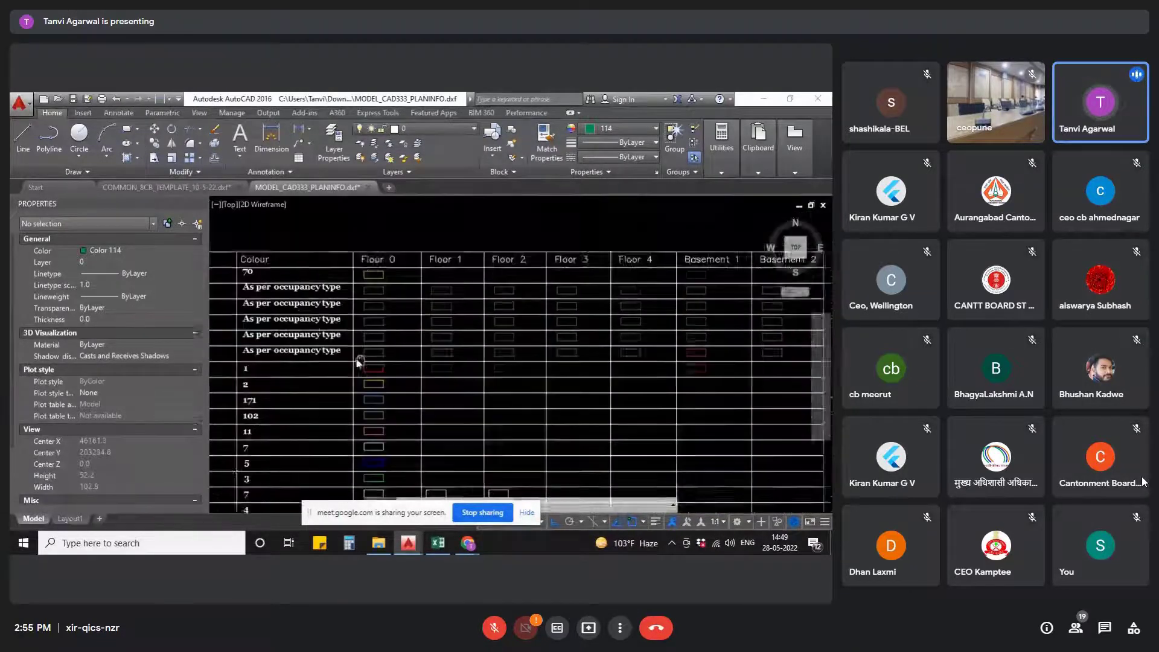
scroll(359, 361, "down", 5)
scroll(567, 460, "up", 5)
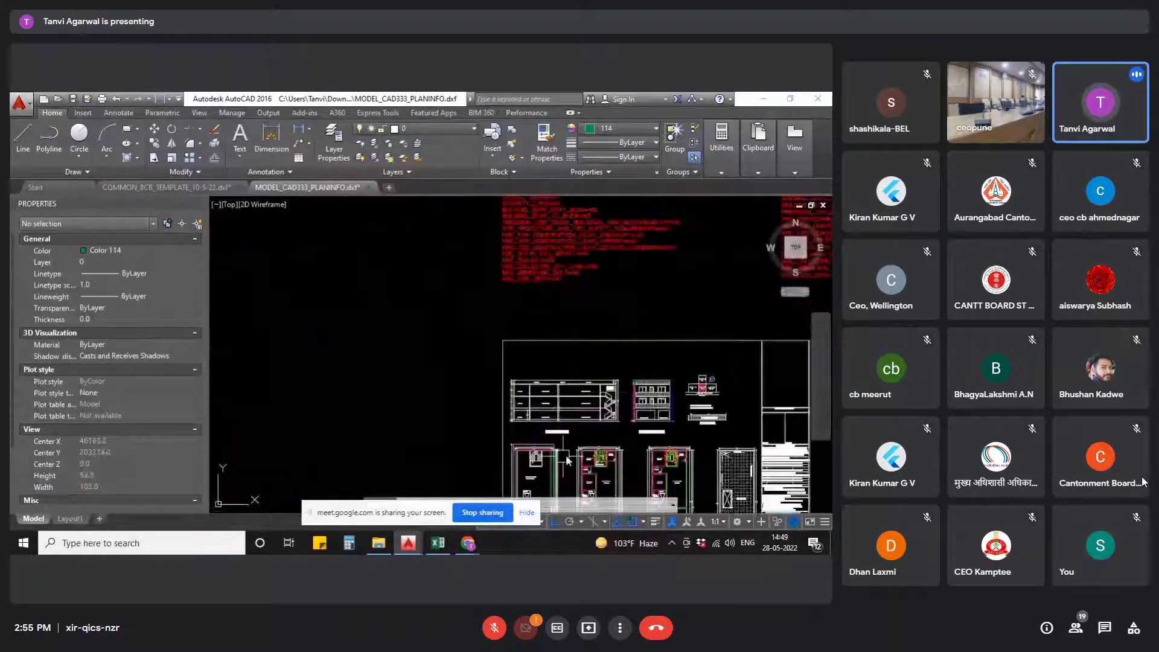
scroll(567, 460, "down", 5)
scroll(440, 241, "up", 3)
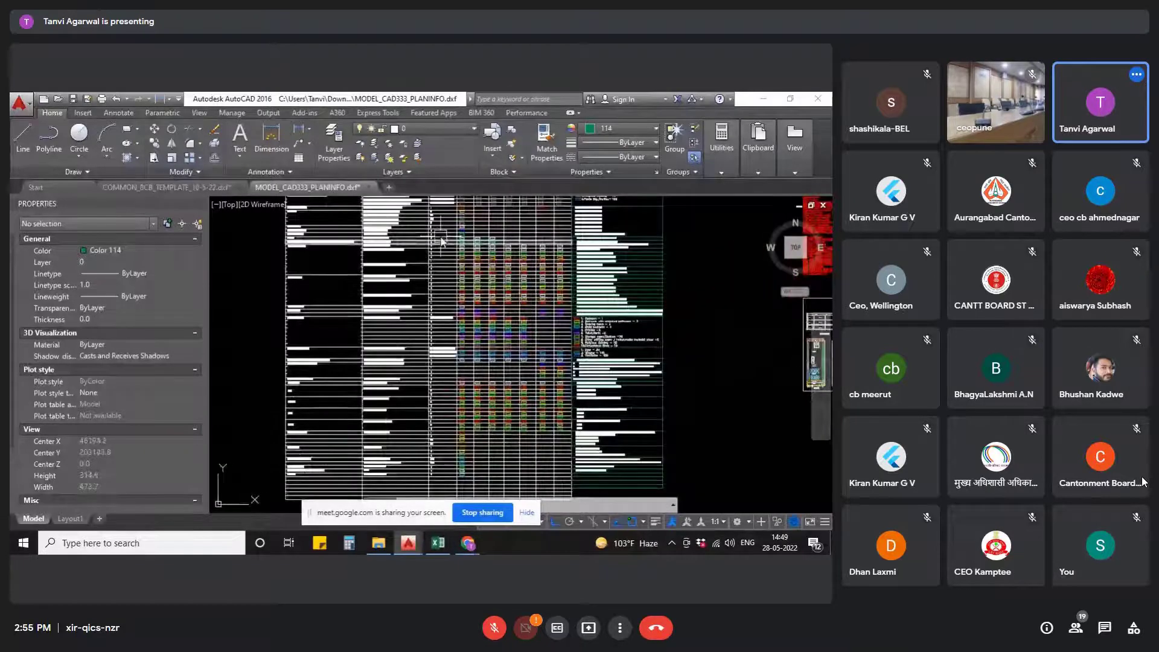
scroll(354, 229, "up", 4)
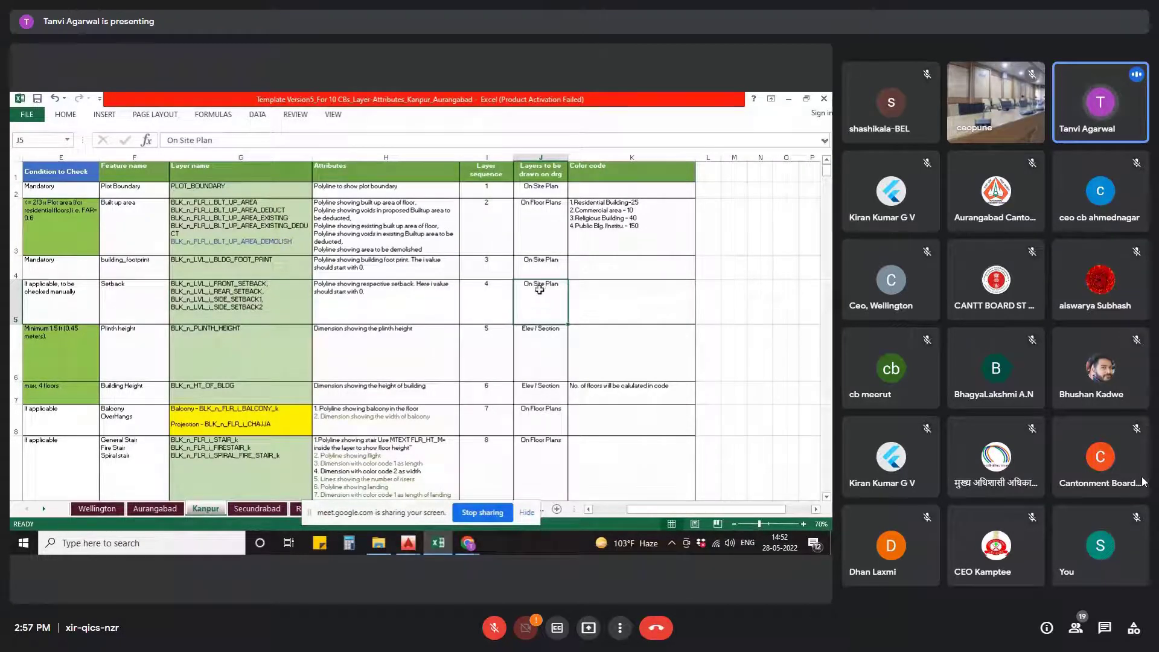
- Check the built-up area layer names and the drawing they belong on in the Kanpur sheet
left_click(256, 227)
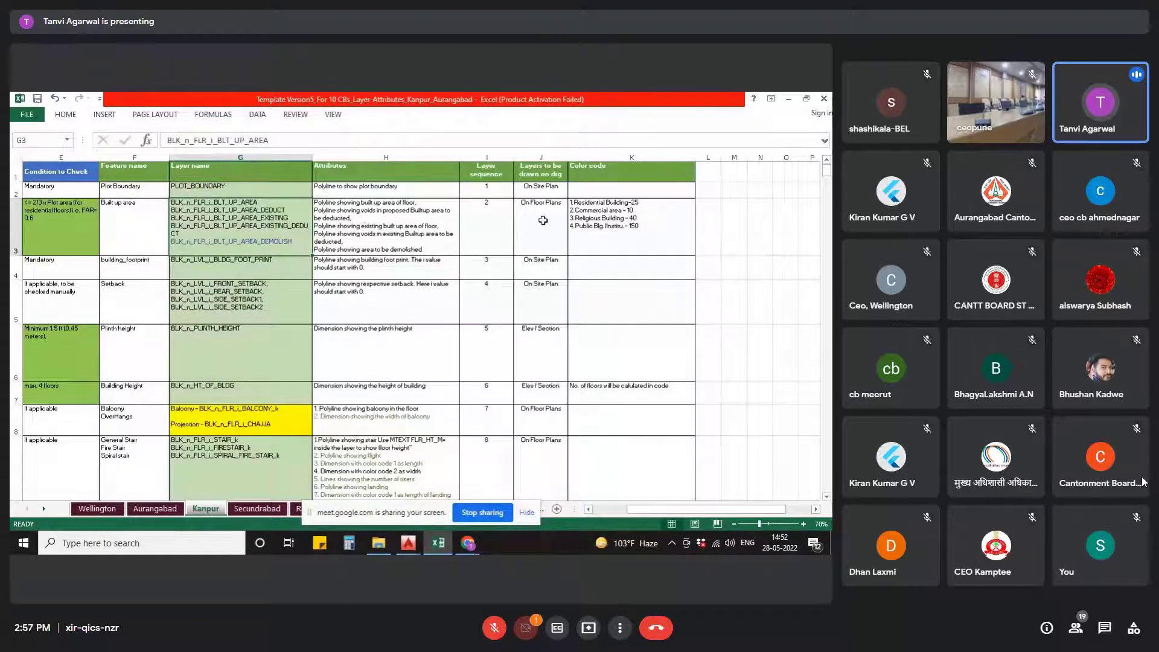
left_click(543, 221)
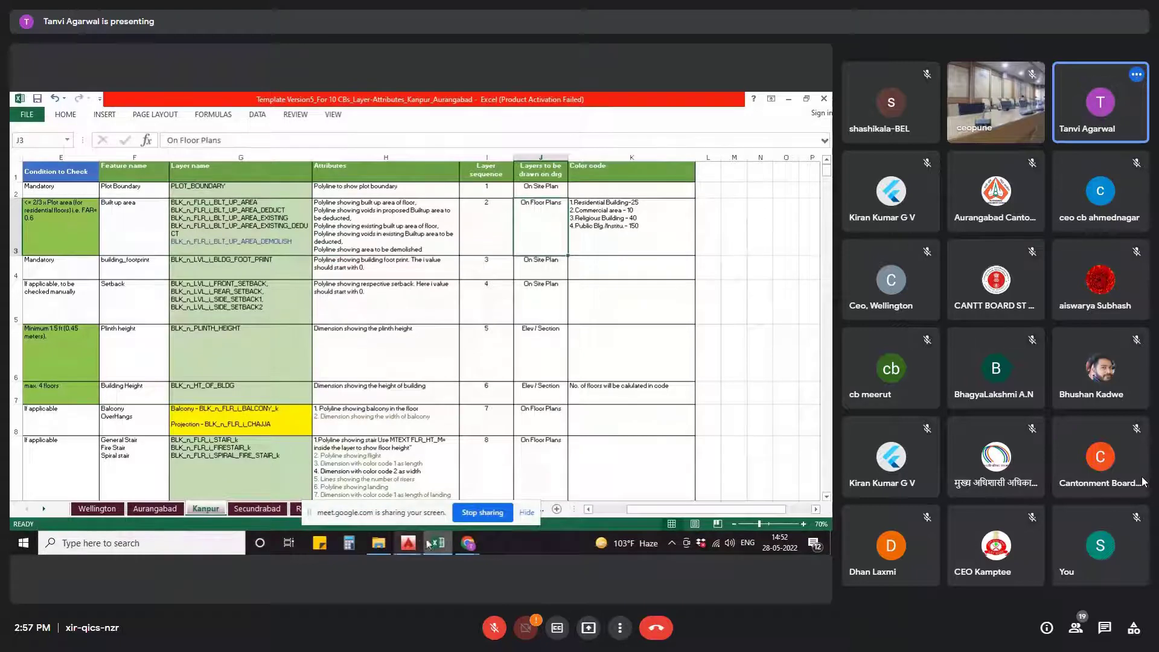
- Switch to the MODEL_CAD333_PLANINFO.dxf drawing in AutoCAD and examine the ground floor plan
mouse_move(408, 544)
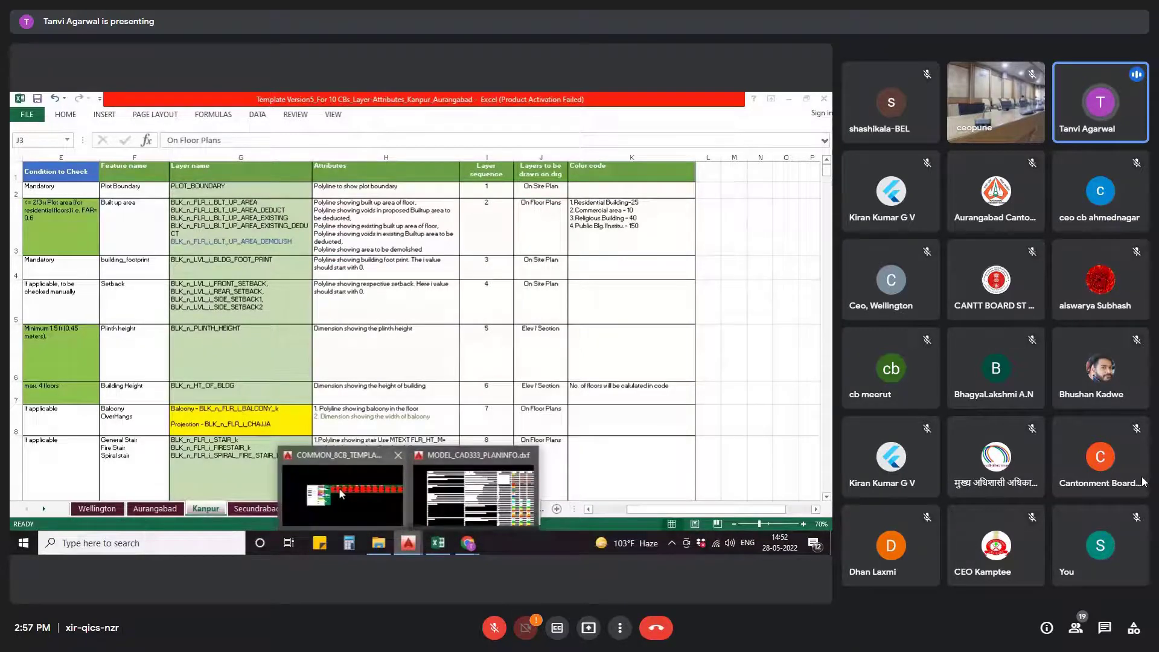
left_click(483, 501)
scroll(655, 388, "down", 2)
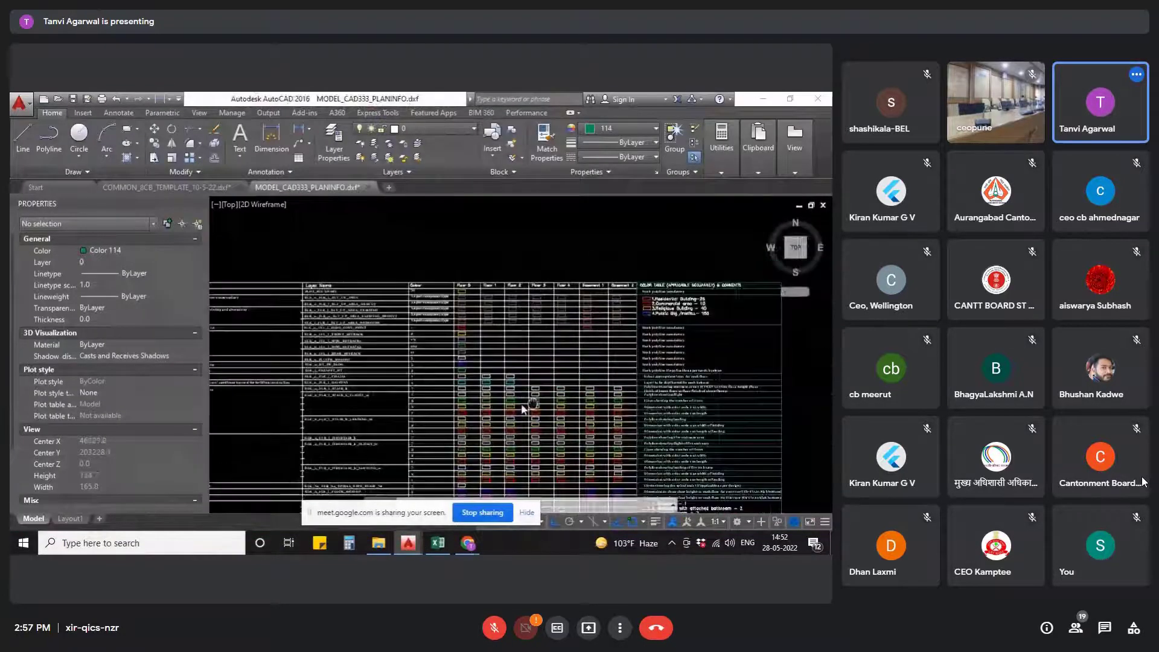
scroll(712, 409, "down", 3)
scroll(516, 426, "up", 5)
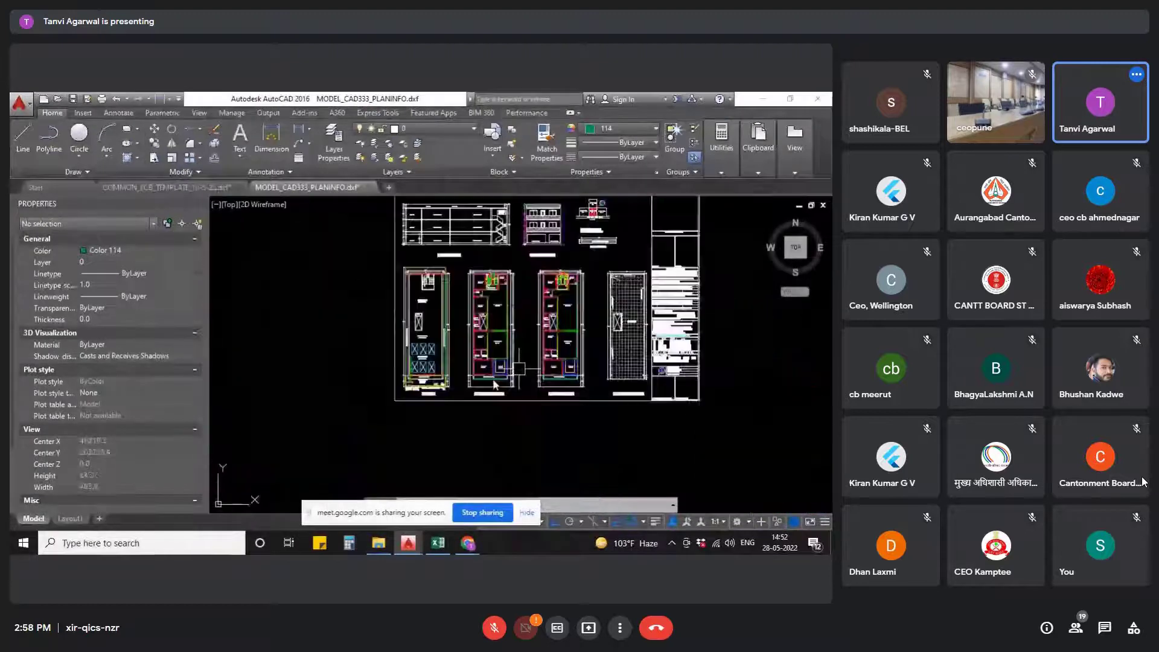
scroll(516, 425, "up", 4)
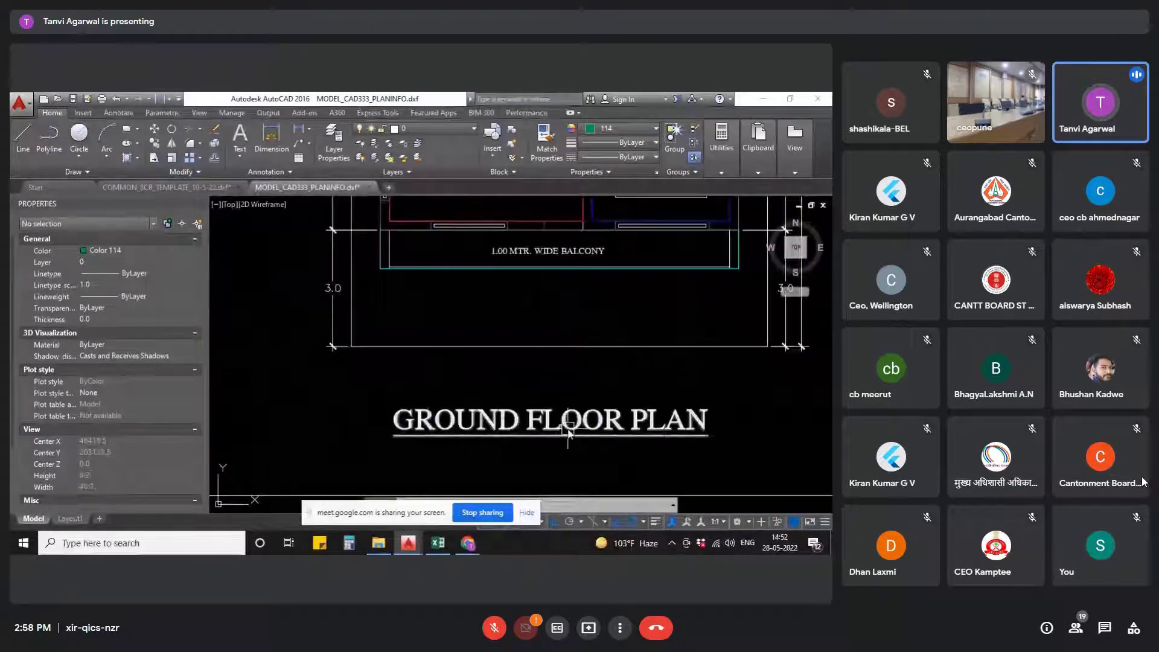
scroll(565, 439, "down", 5)
key("Escape")
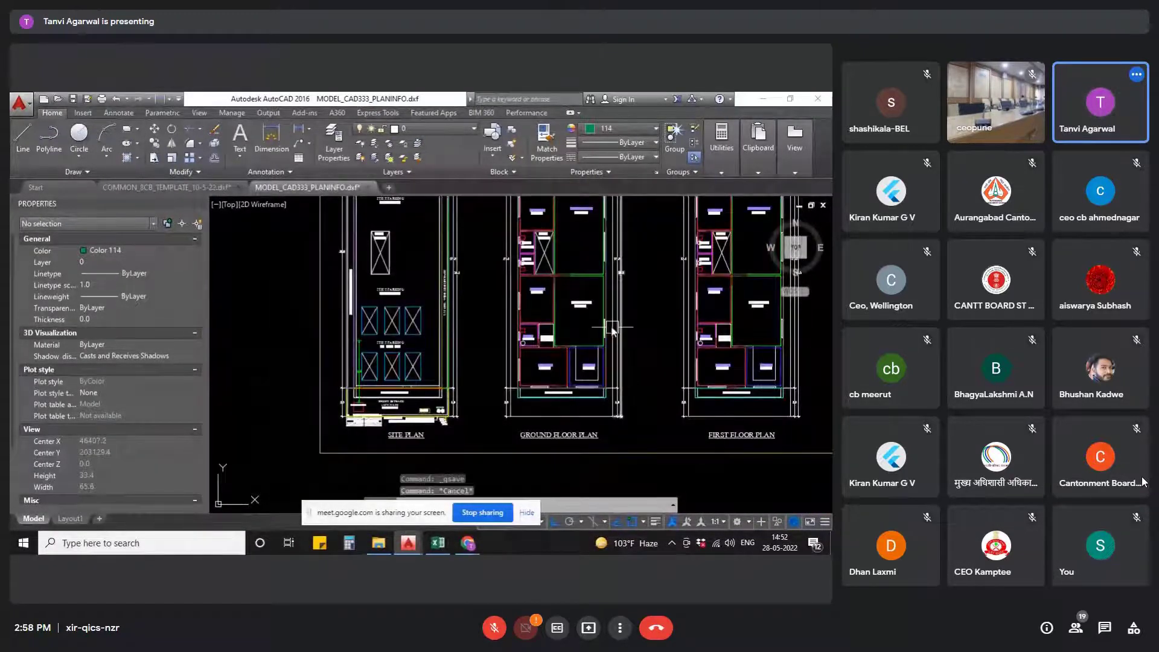
scroll(661, 335, "down", 5)
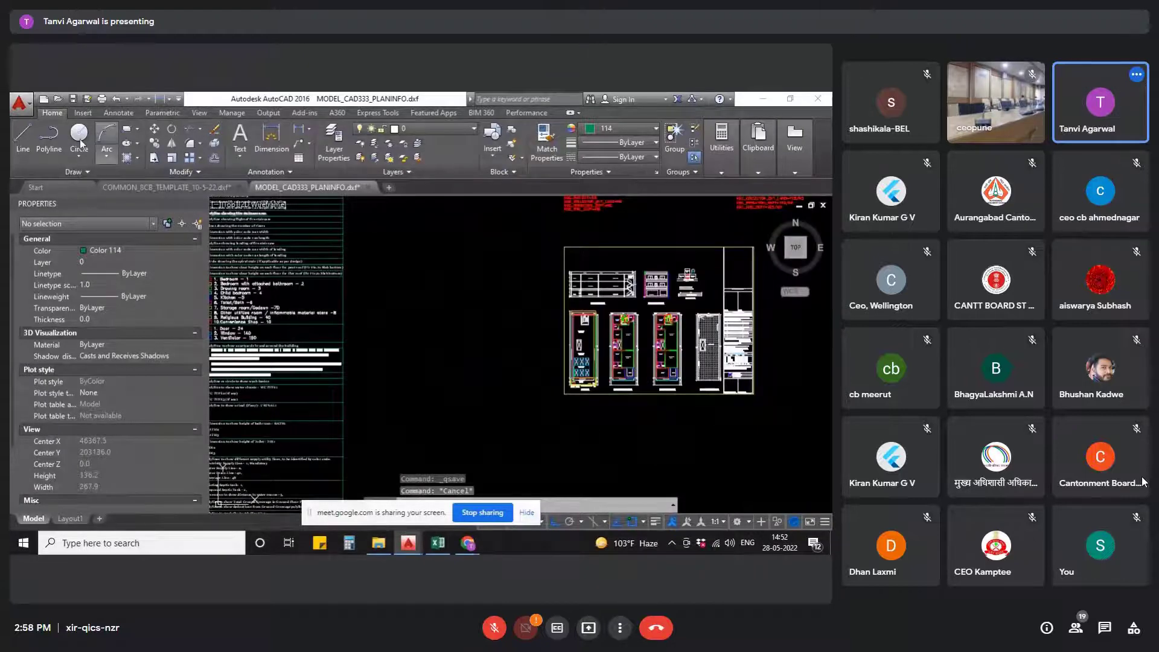
- Draw a rectangle around the ground floor's outer walls, from the upper-left building corner to the lower-right wall endpoint above the balcony
key("Escape")
left_click(126, 132)
scroll(585, 311, "up", 12)
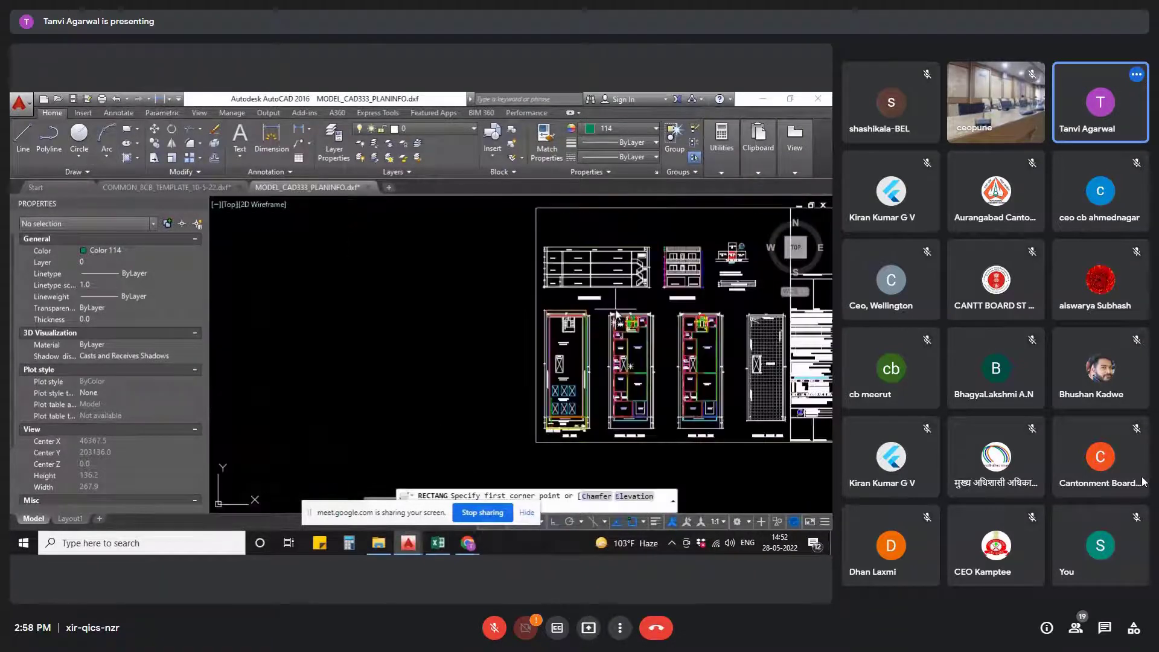
left_click(586, 311)
scroll(584, 310, "down", 8)
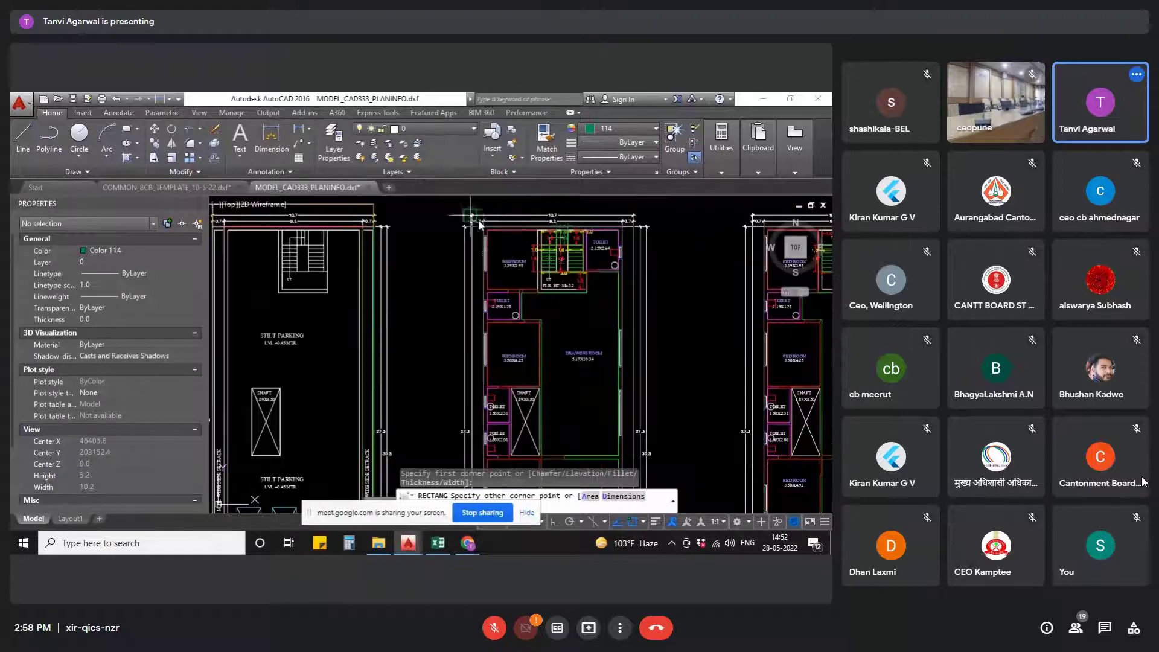
scroll(584, 365, "up", 10)
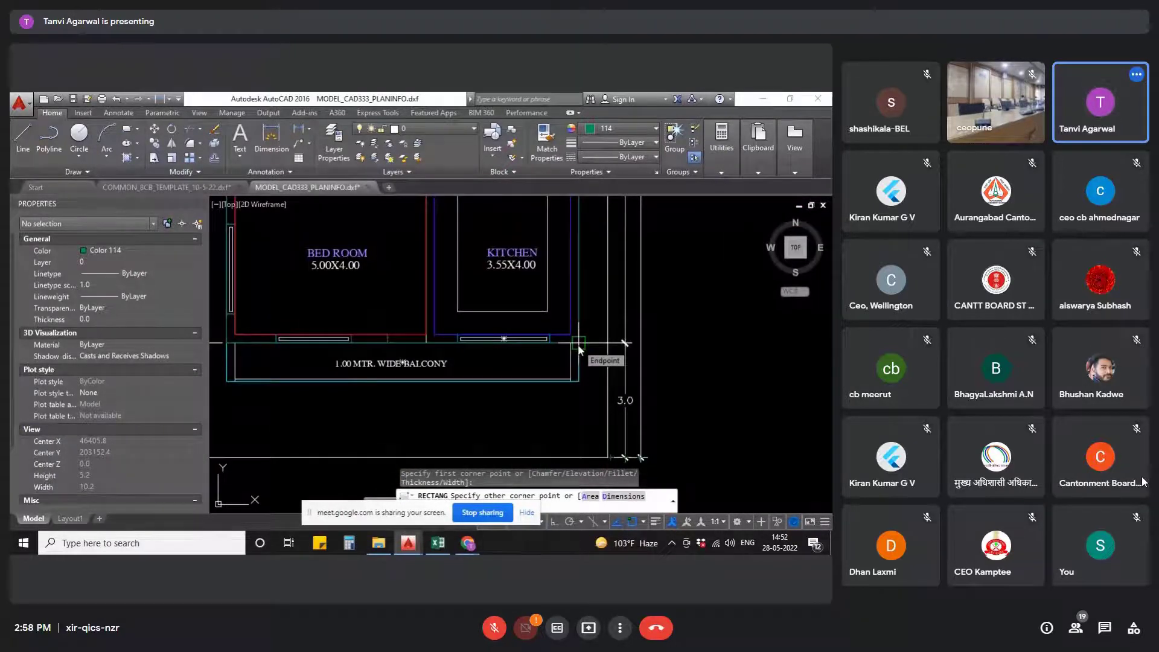
left_click(577, 344)
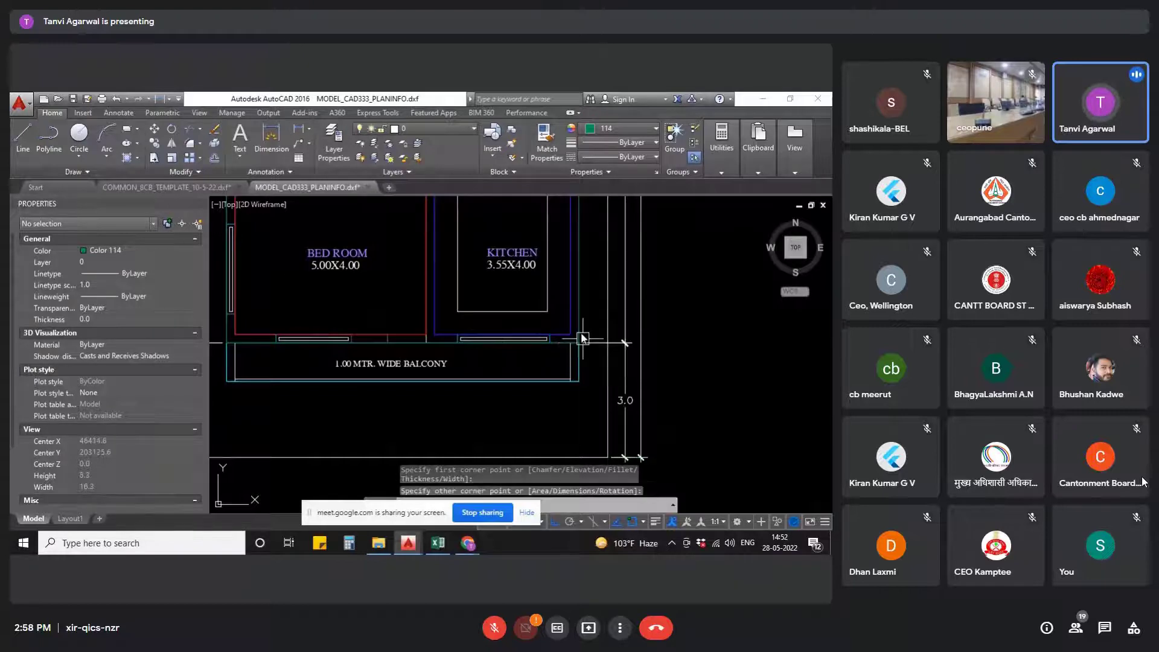
left_click(579, 302)
scroll(614, 408, "down", 6)
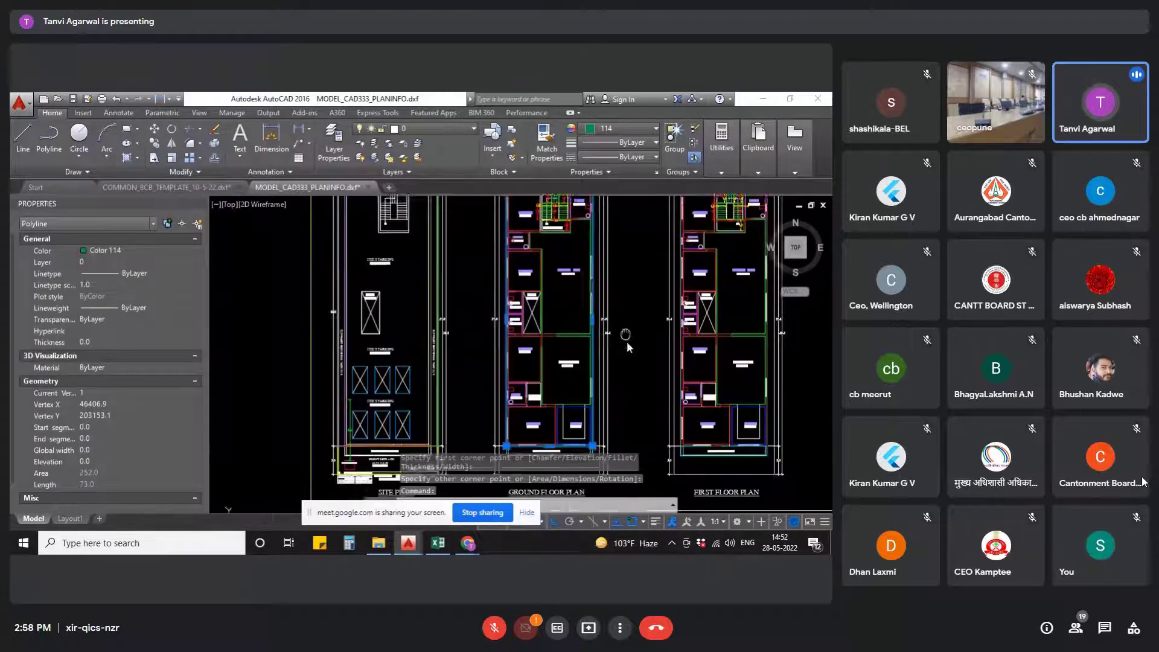
scroll(625, 273, "up", 1)
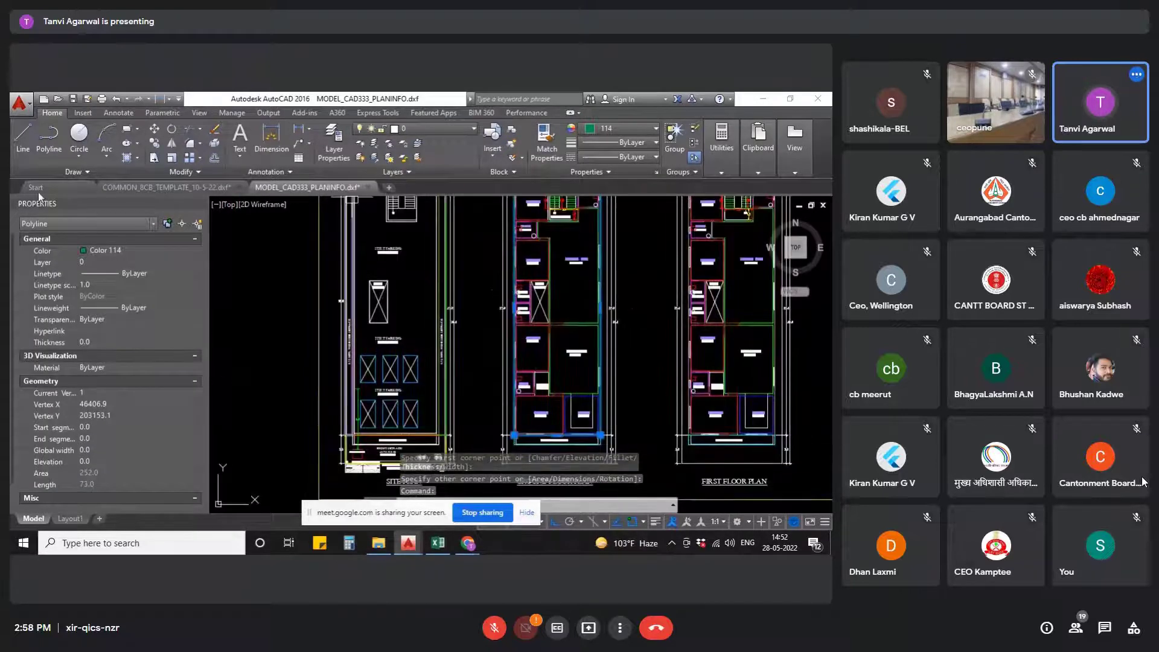
key("Escape")
- Draw a rectangle over the shaft on the ground floor plan, from its upper-left corner to its lower-right corner
left_click(125, 131)
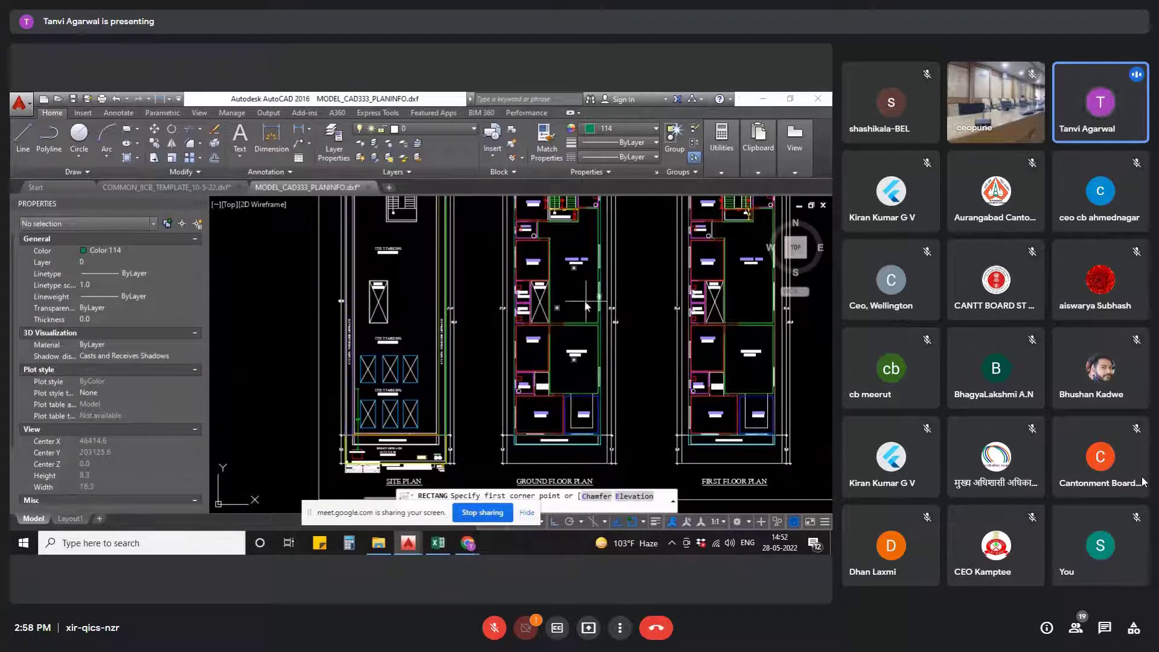
scroll(504, 271, "up", 5)
left_click(490, 266)
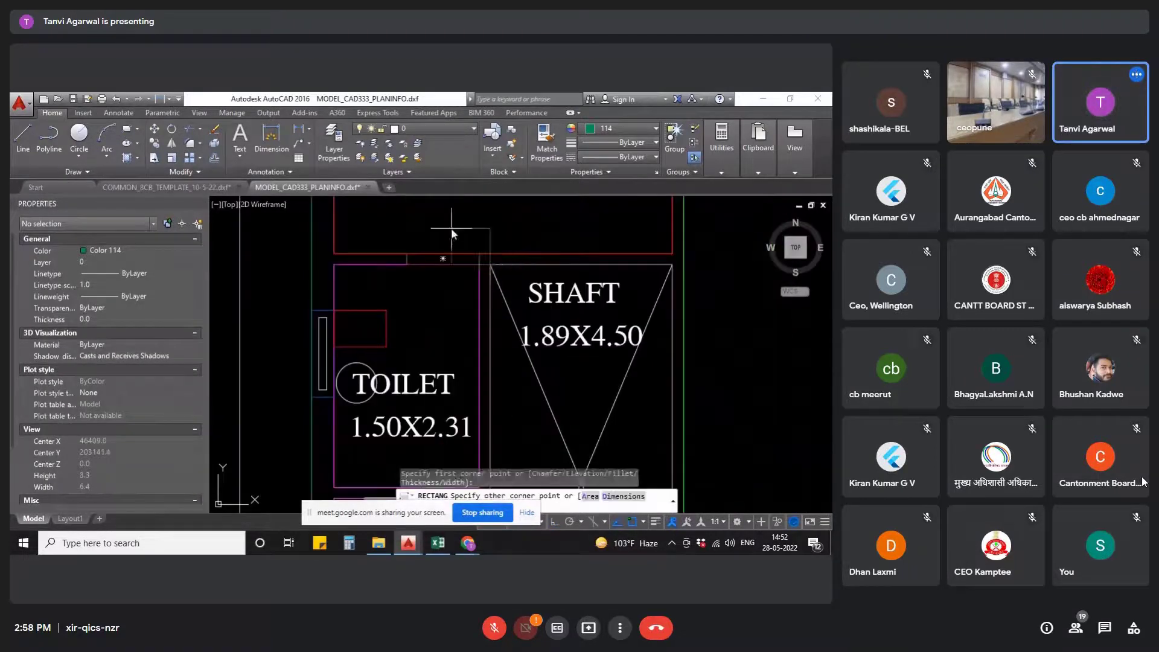
scroll(493, 233, "down", 4)
scroll(549, 417, "up", 6)
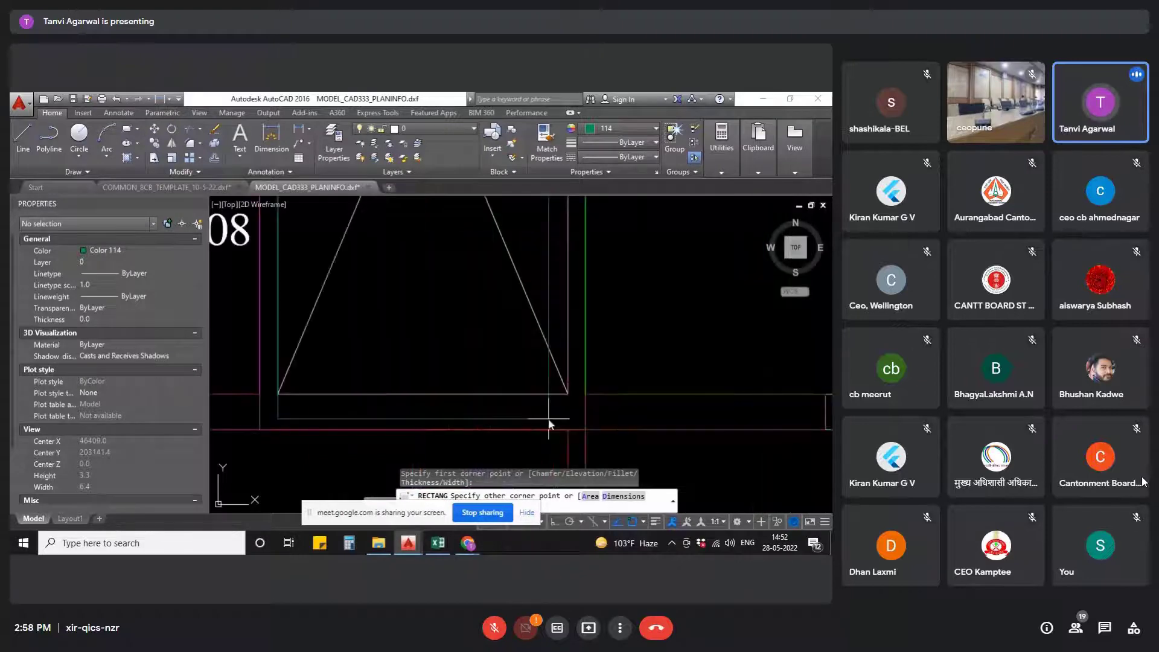
scroll(527, 326, "down", 5)
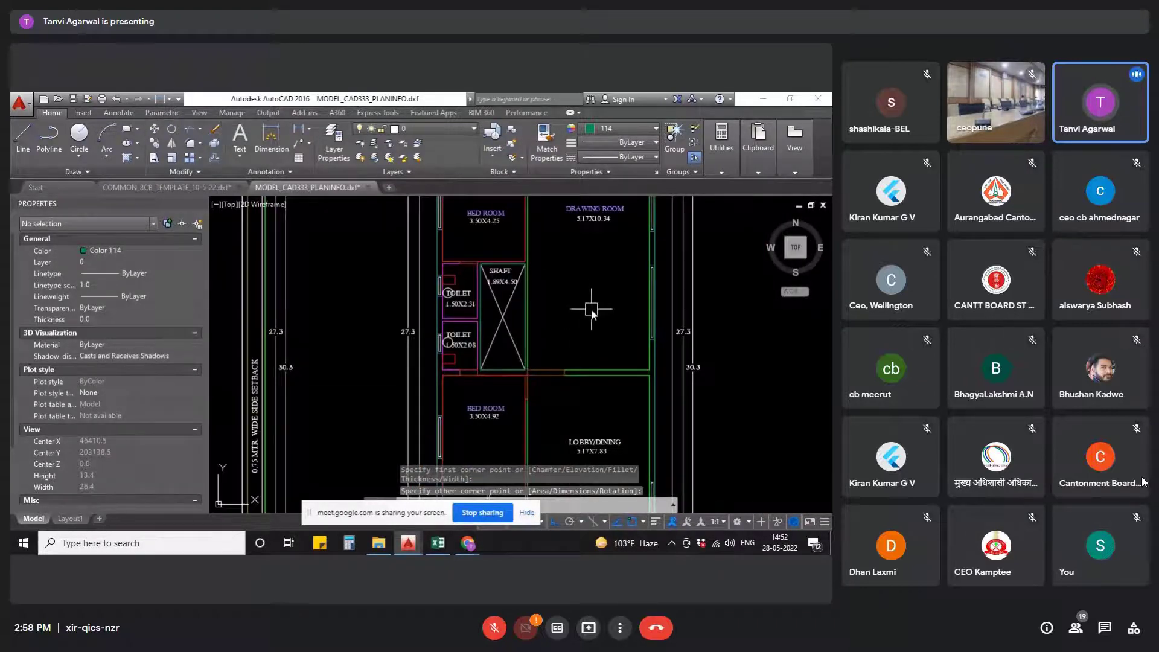
- Match the properties of the Floor 0 swatch for BLK_n_FLR_i_BLT_UP_AREA onto the ground floor plan's outer rectangle
key("Escape")
type("ma")
key("Return")
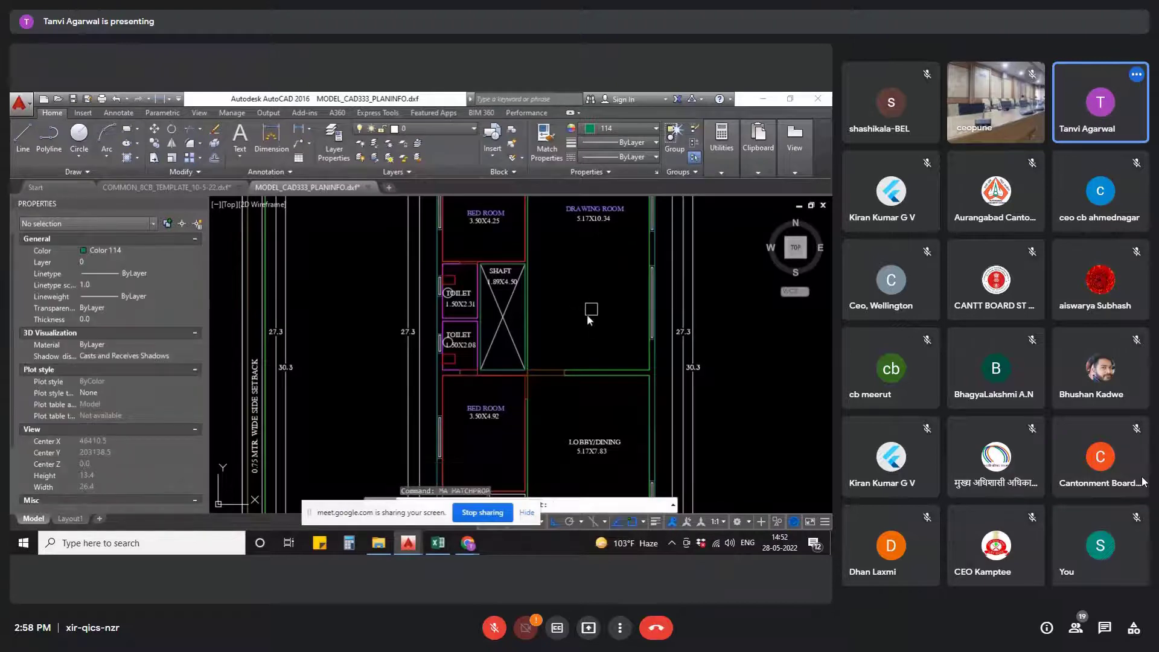
scroll(588, 317, "down", 15)
scroll(504, 381, "up", 9)
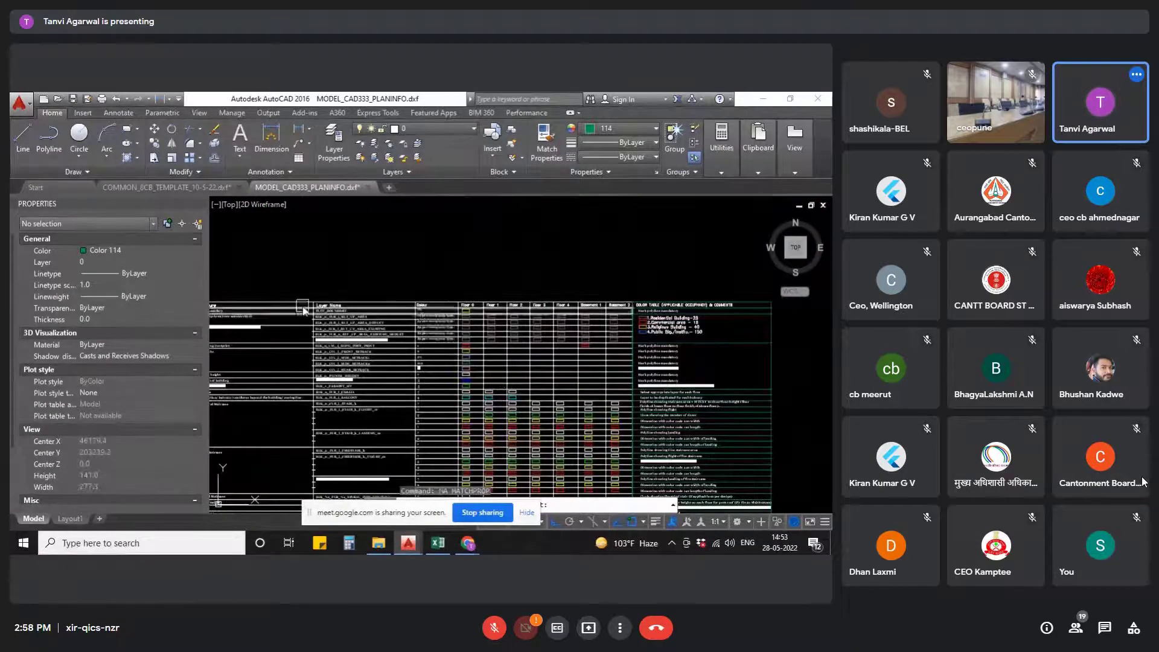
scroll(303, 309, "up", 5)
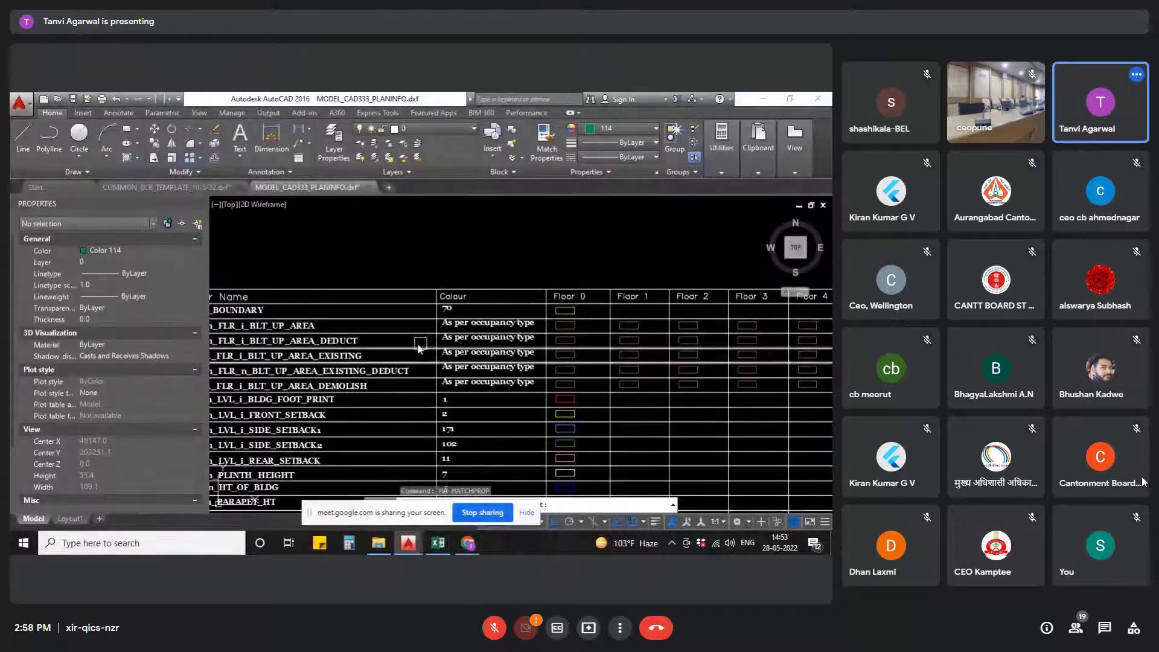
middle_click_drag(421, 344, 558, 349)
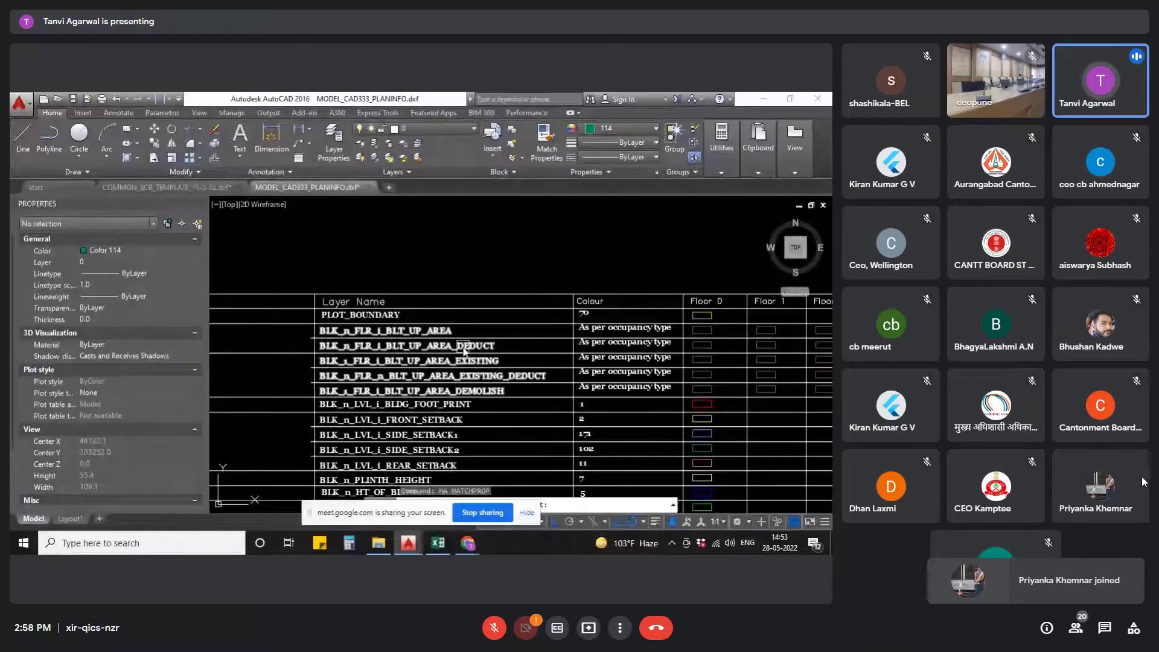
scroll(643, 335, "up", 4)
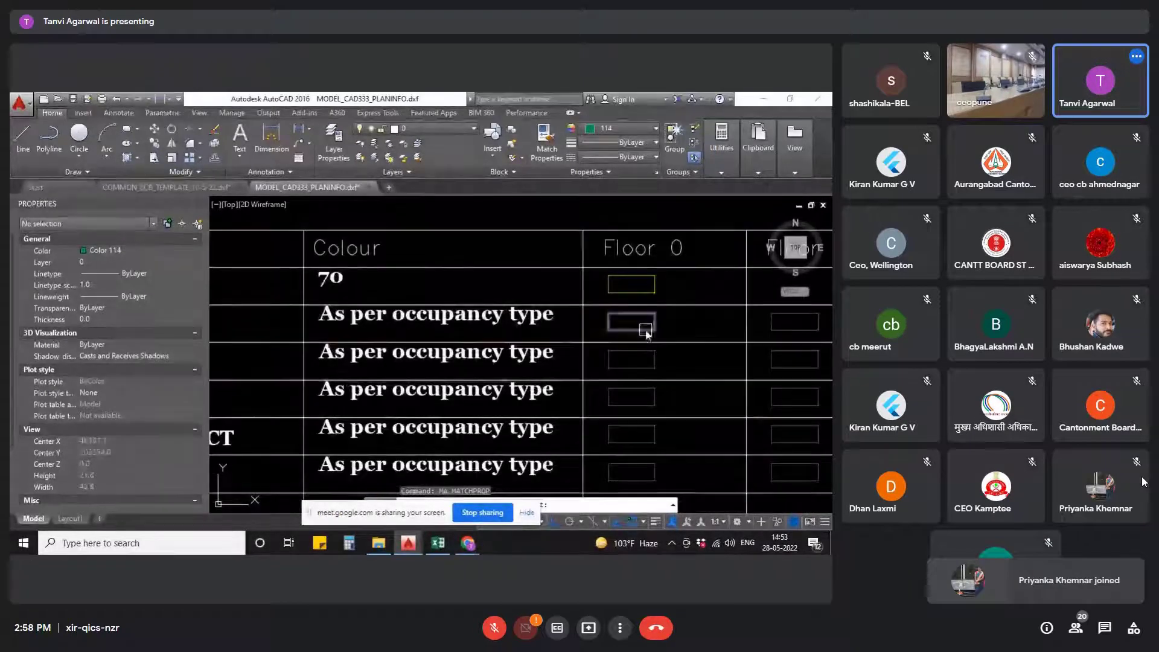
scroll(604, 326, "down", 8)
scroll(488, 295, "up", 3)
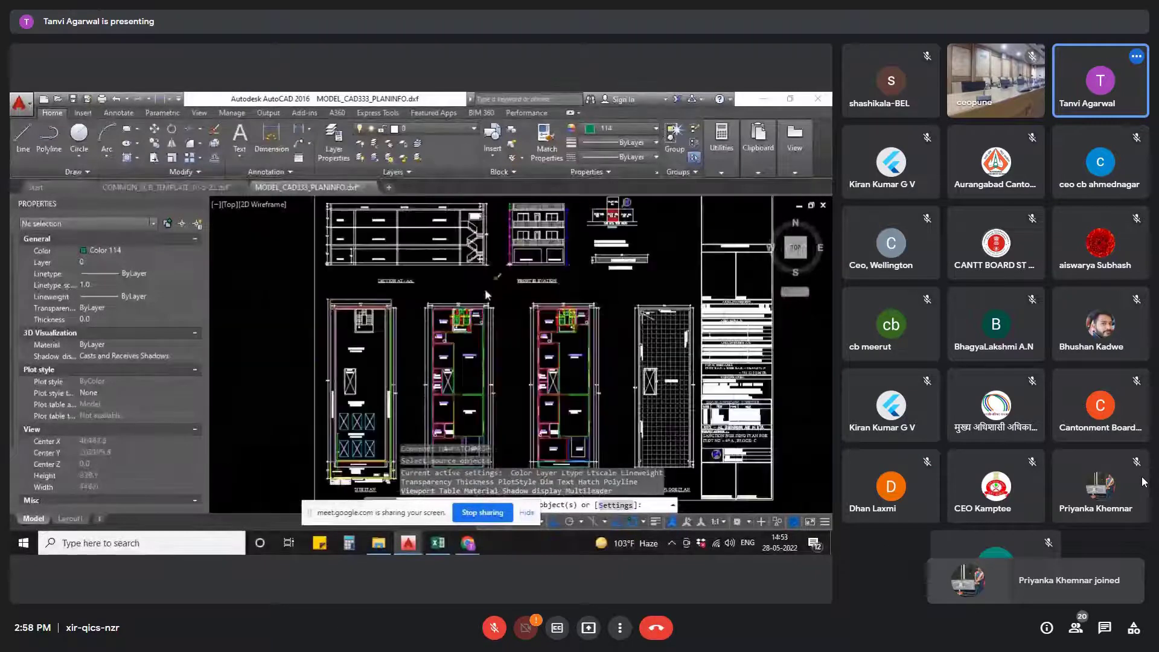
scroll(488, 295, "up", 6)
left_click(495, 302)
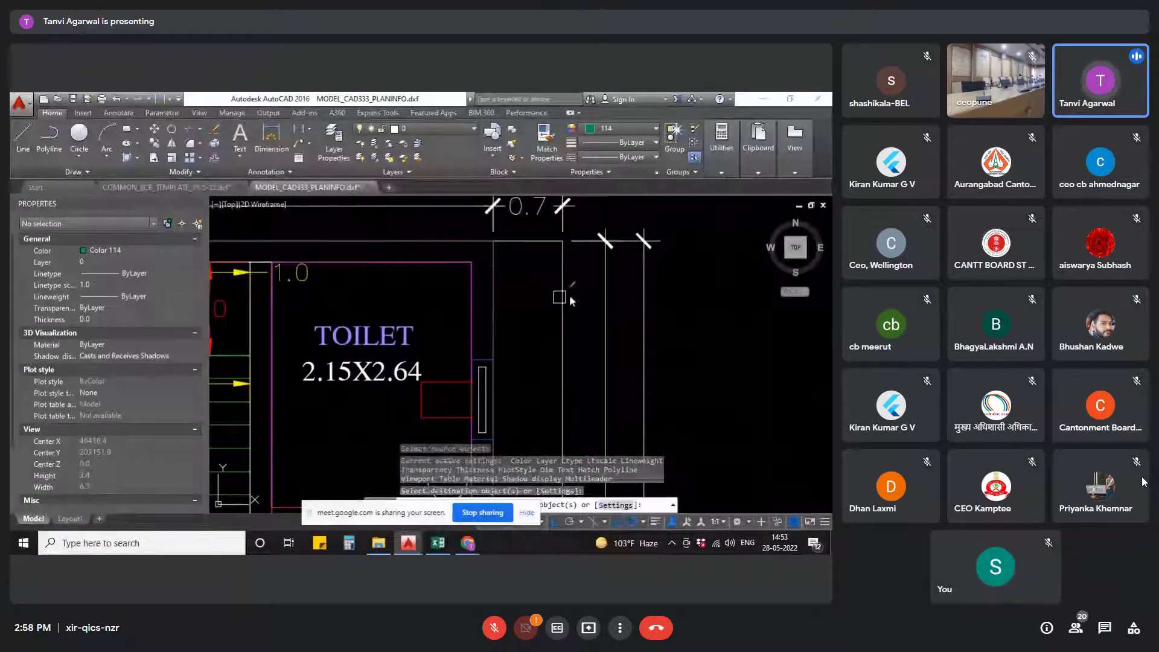
key("Escape")
- Inspect the layer and colour properties of the ground floor's built-up area rectangle
left_click(494, 293)
scroll(564, 274, "down", 6)
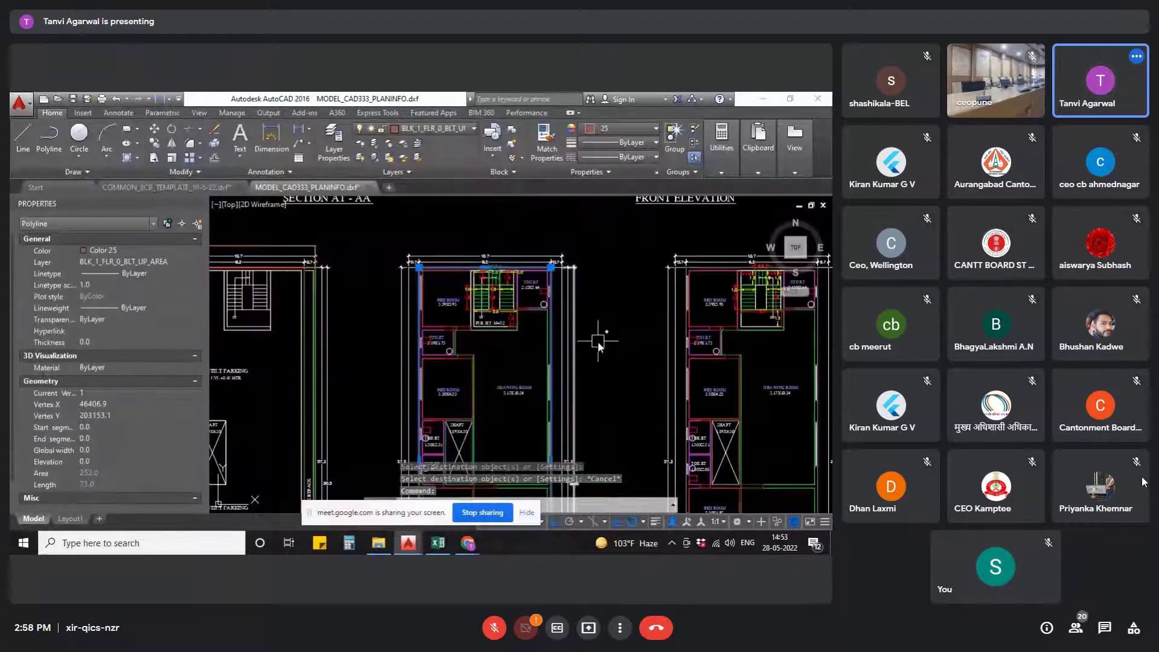
middle_click_drag(610, 368, 579, 262)
scroll(472, 328, "down", 5)
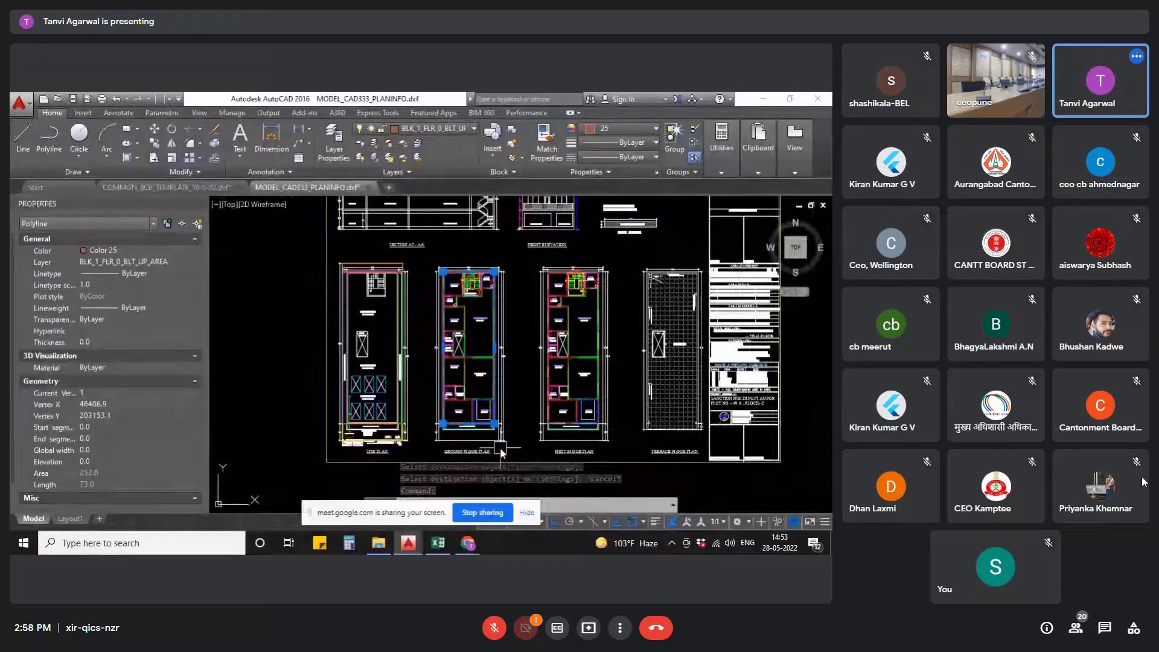
key("Escape")
- Match the properties of the Floor 0 swatch for BLK_n_FLR_i_BLT_UP_AREA_DEDUCT onto the shaft rectangle on the ground floor plan
scroll(450, 355, "up", 2)
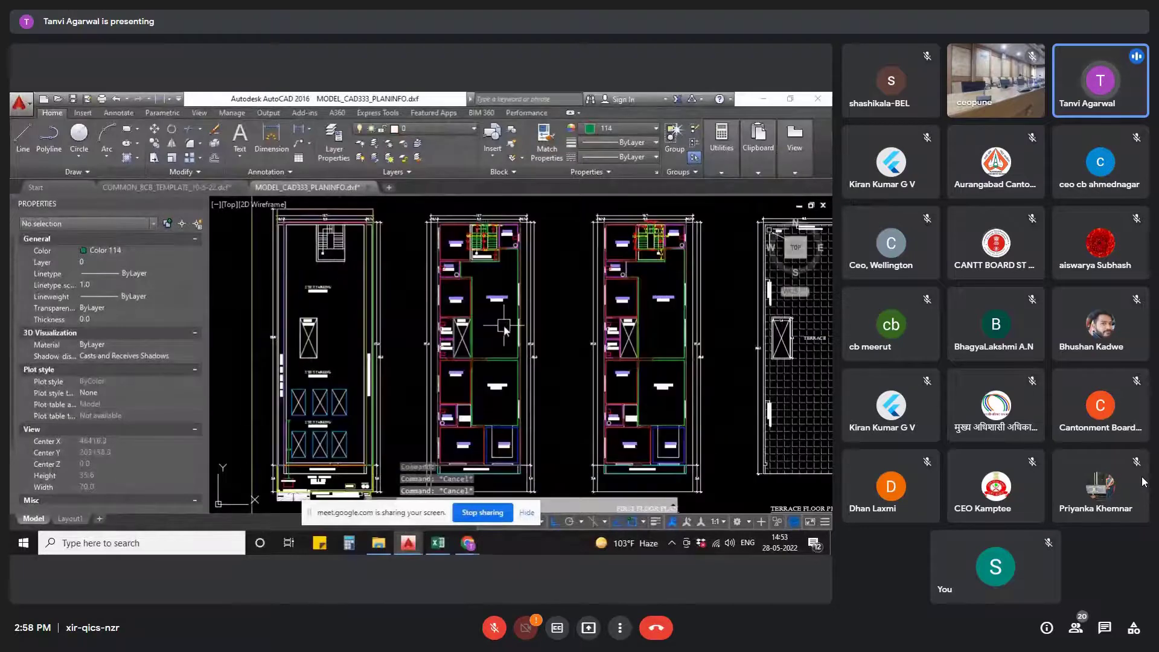
type("ma")
key("Return")
scroll(536, 341, "down", 5)
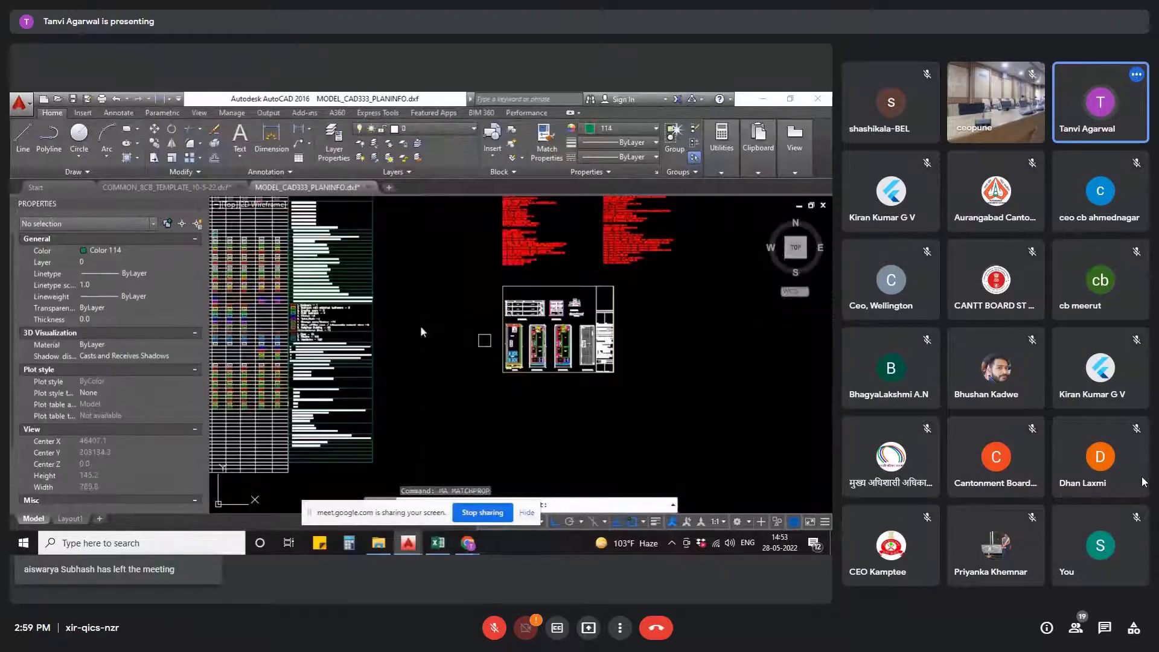
middle_click_drag(420, 325, 650, 412)
scroll(478, 314, "up", 6)
middle_click_drag(438, 264, 700, 320)
middle_click_drag(382, 353, 492, 353)
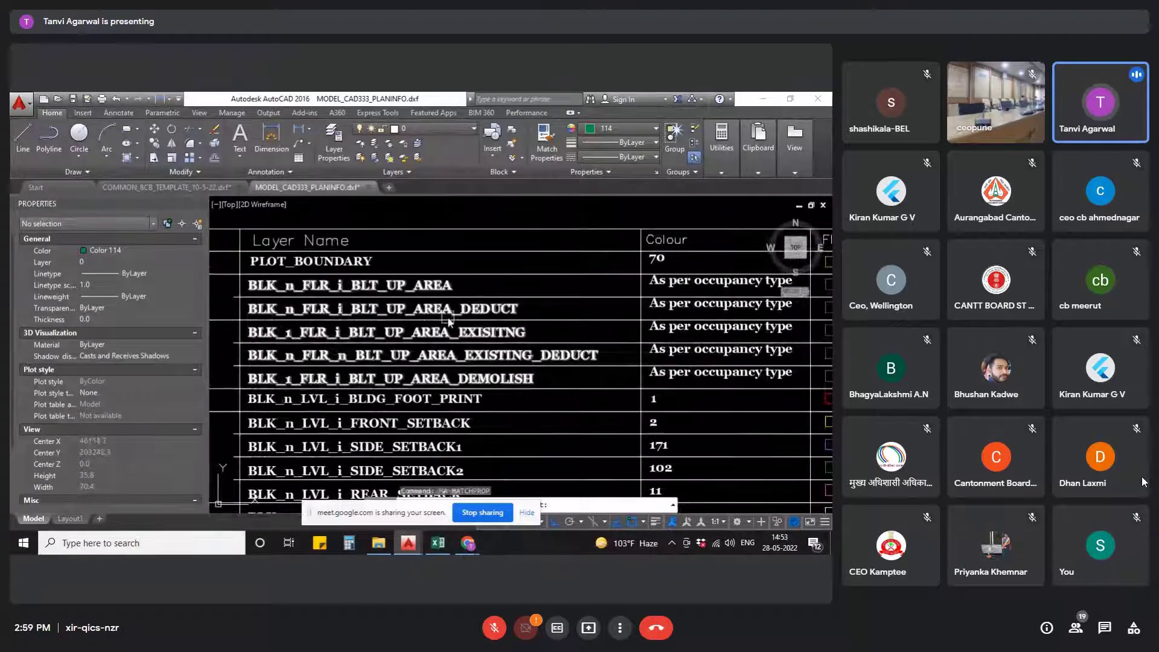
middle_click_drag(603, 365, 336, 414)
scroll(574, 366, "up", 2)
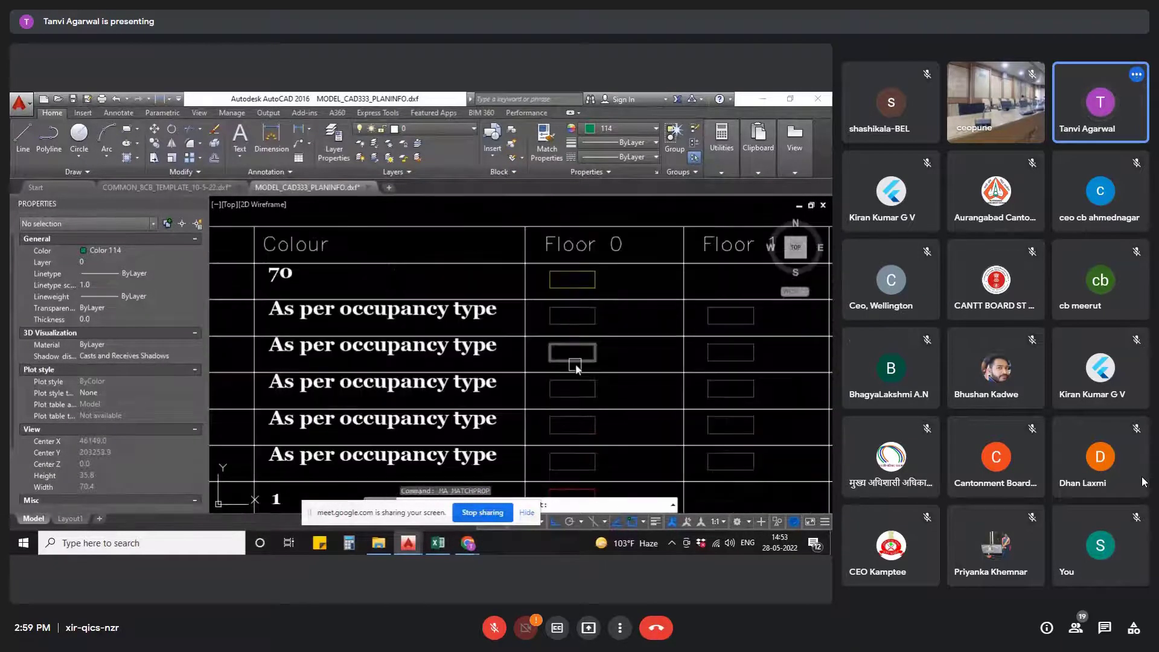
left_click(579, 363)
scroll(441, 302, "down", 10)
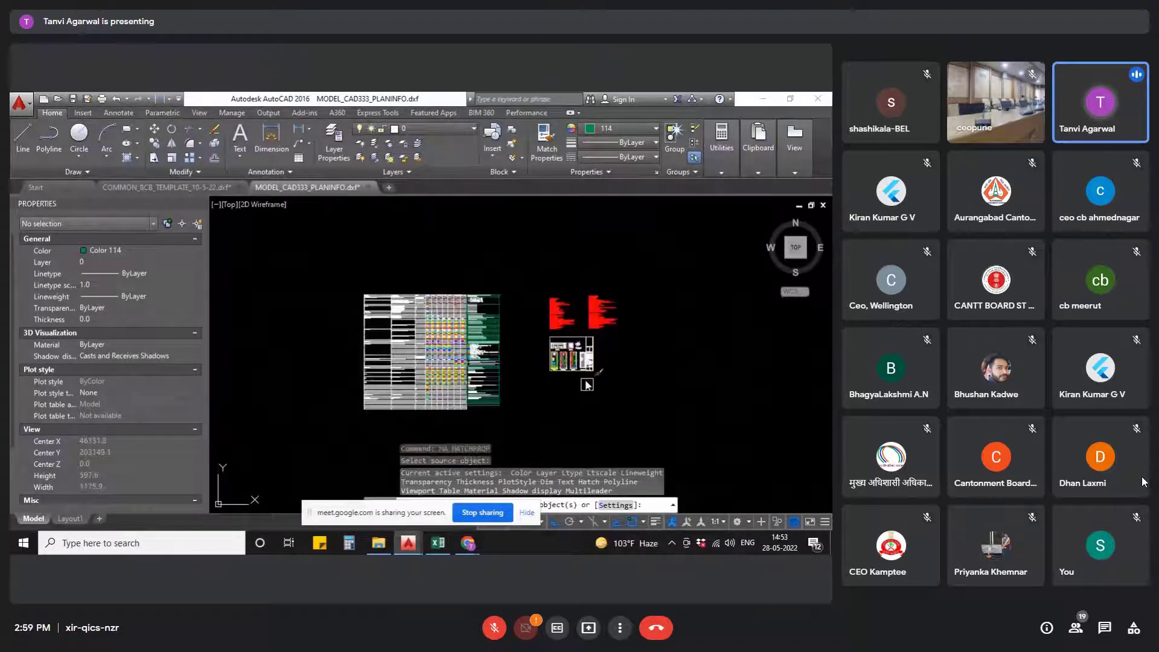
scroll(586, 384, "up", 8)
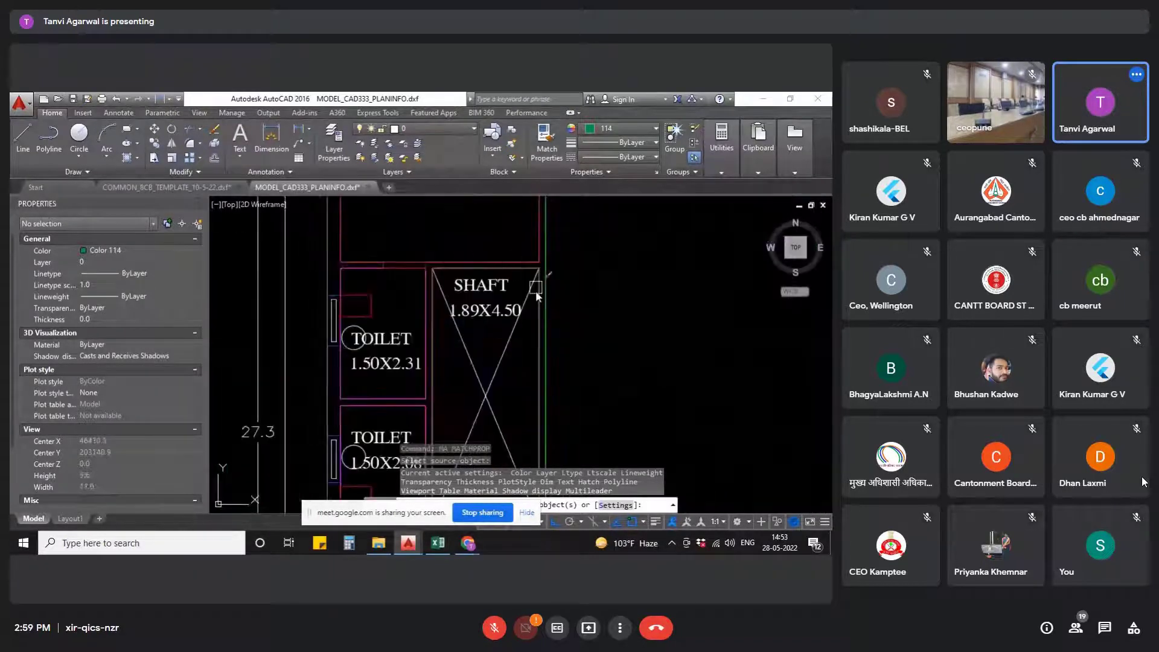
left_click(537, 310)
scroll(534, 247, "down", 10)
key("Escape")
key("Escape")
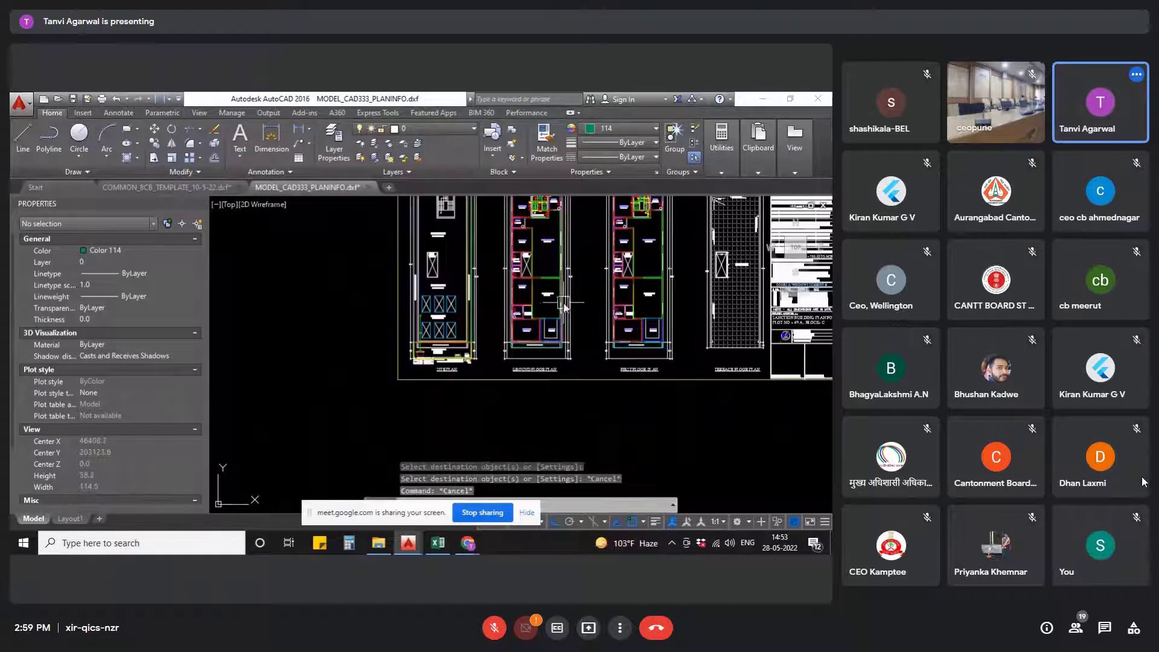
- Inspect the layer and extents of the ground floor plan's outer rectangle and its shaft rectangle
scroll(571, 295, "up", 8)
left_click(513, 285)
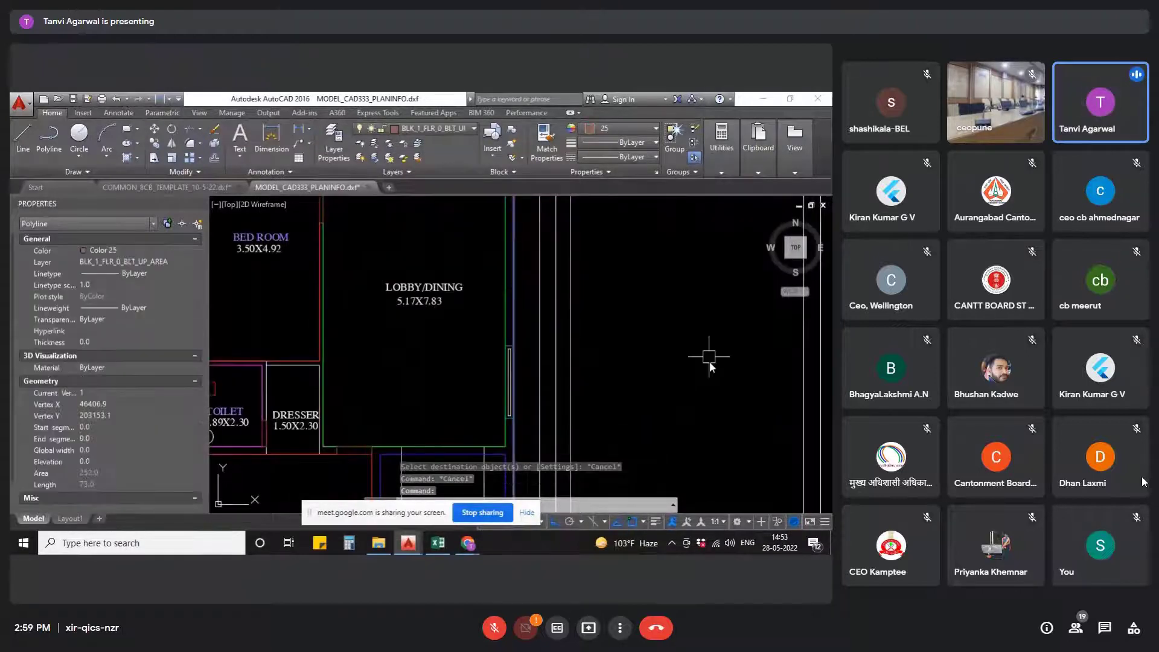
scroll(664, 354, "down", 8)
scroll(628, 355, "up", 8)
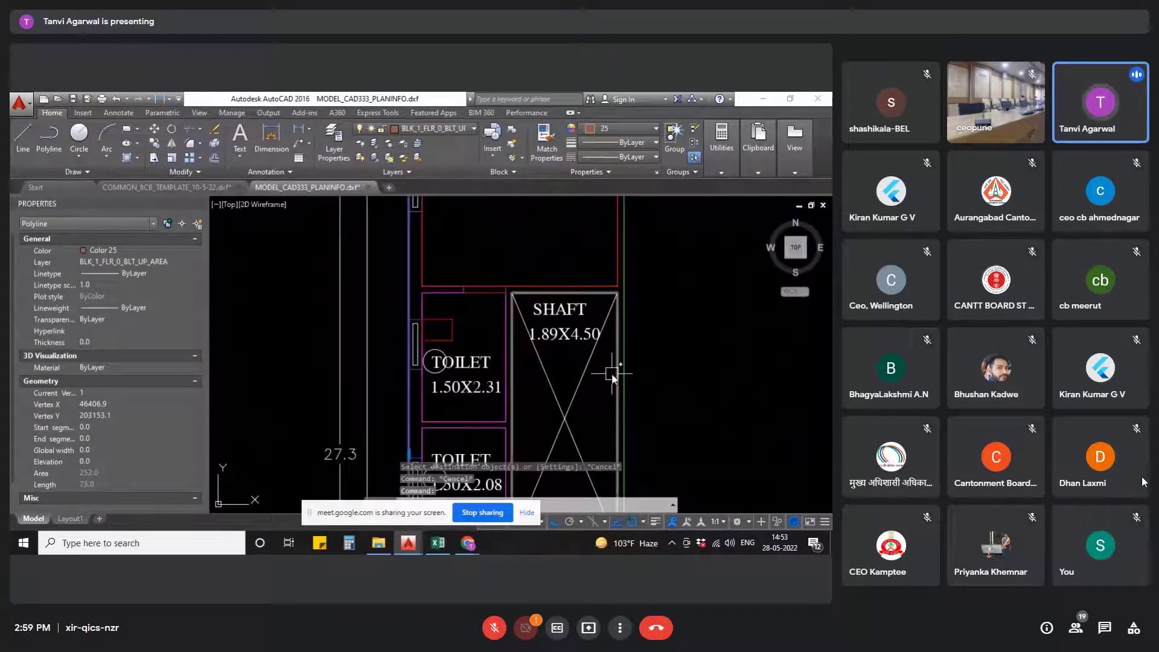
left_click(455, 269)
scroll(454, 270, "down", 8)
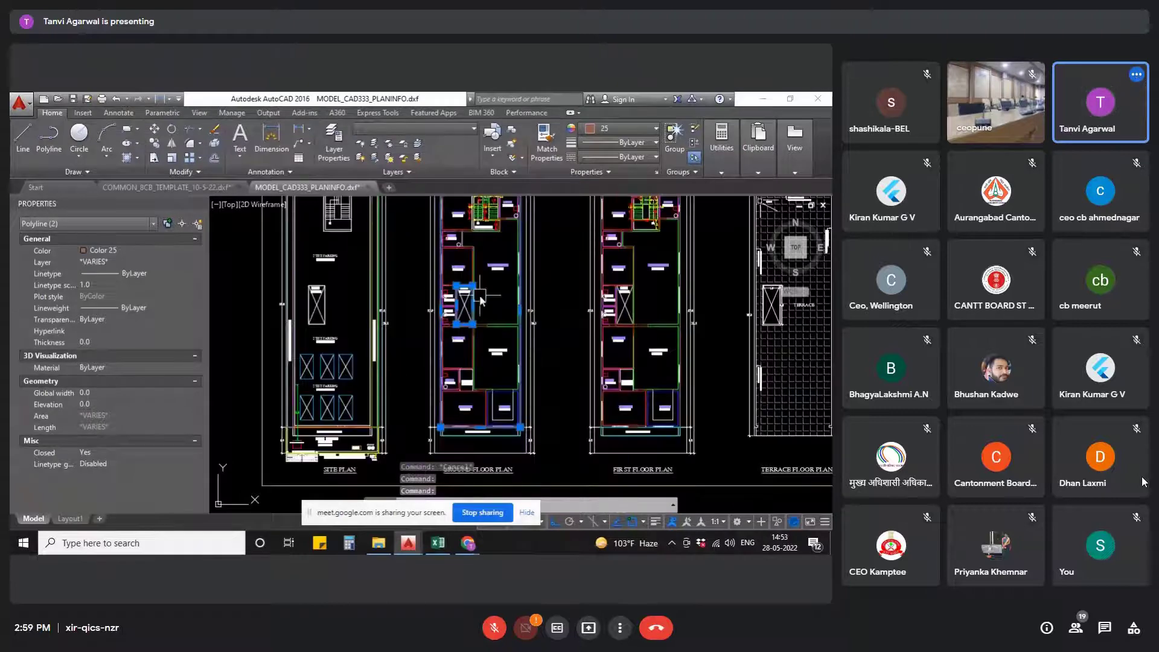
middle_click_drag(489, 262, 513, 302)
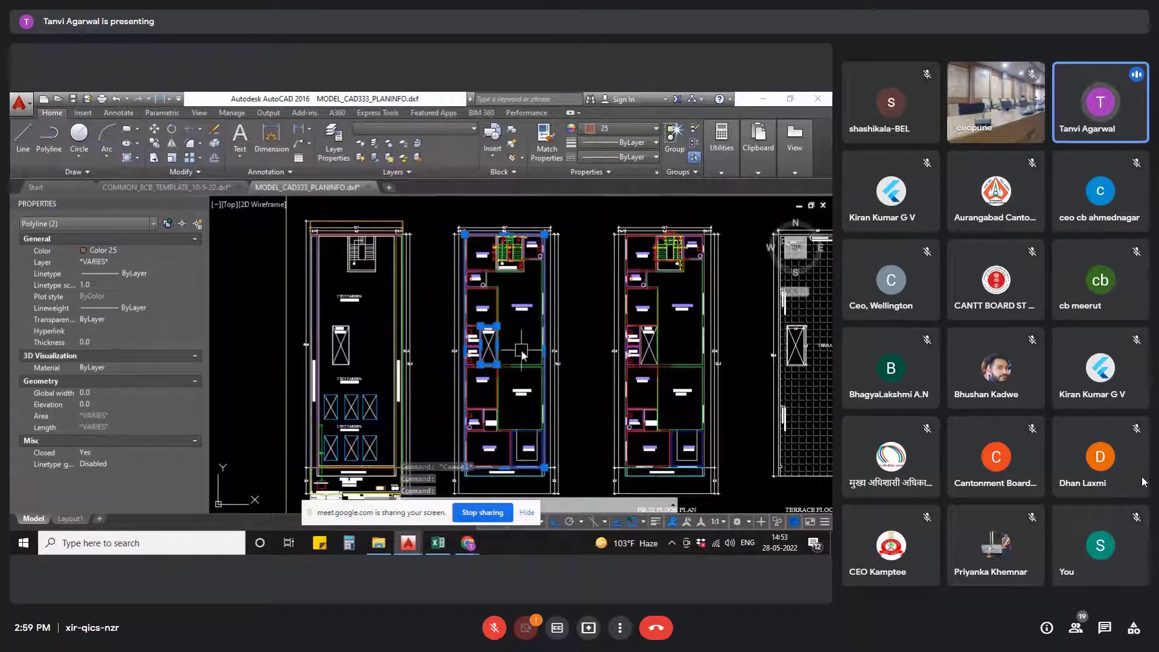
scroll(489, 345, "up", 6)
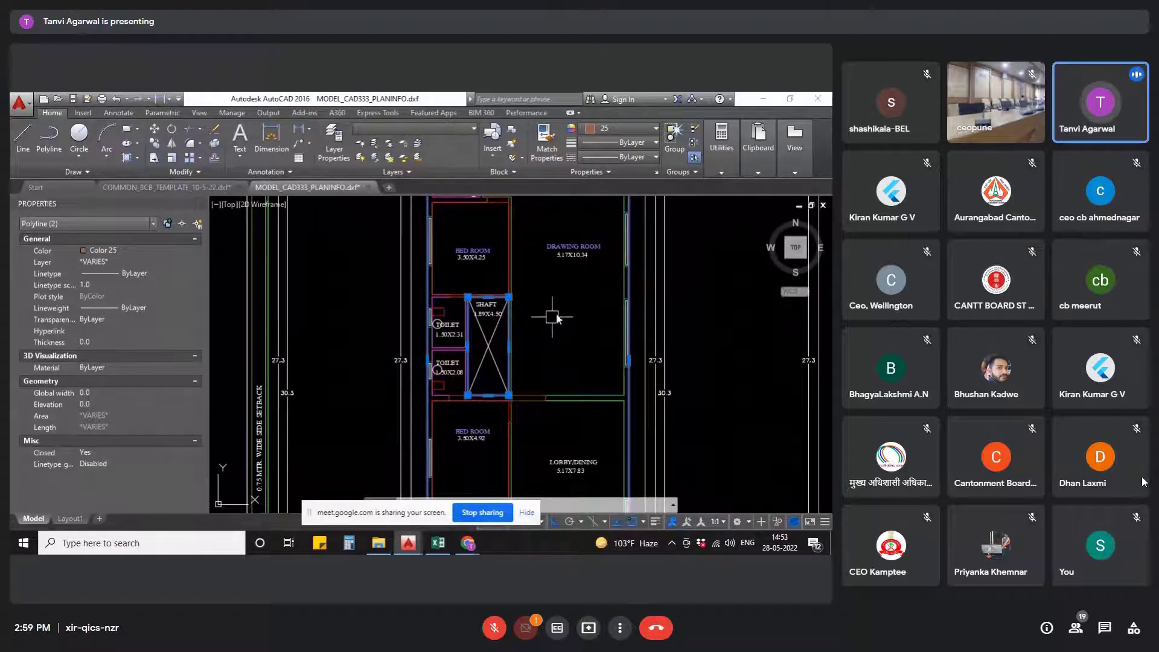
scroll(556, 343, "down", 3)
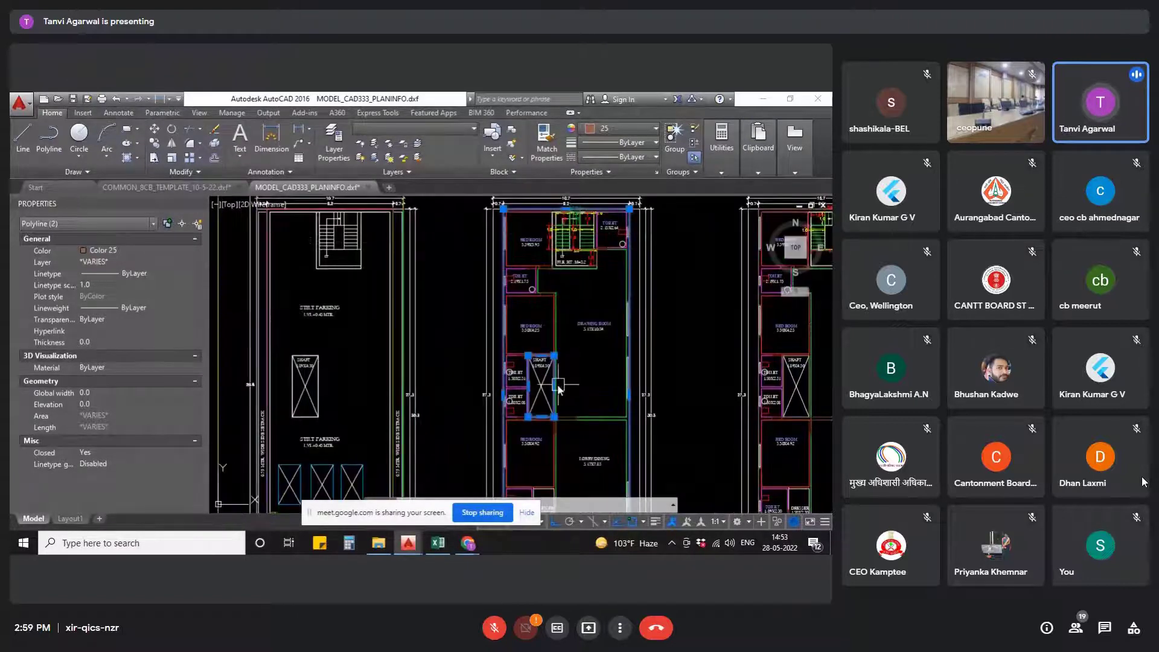
scroll(558, 386, "up", 2)
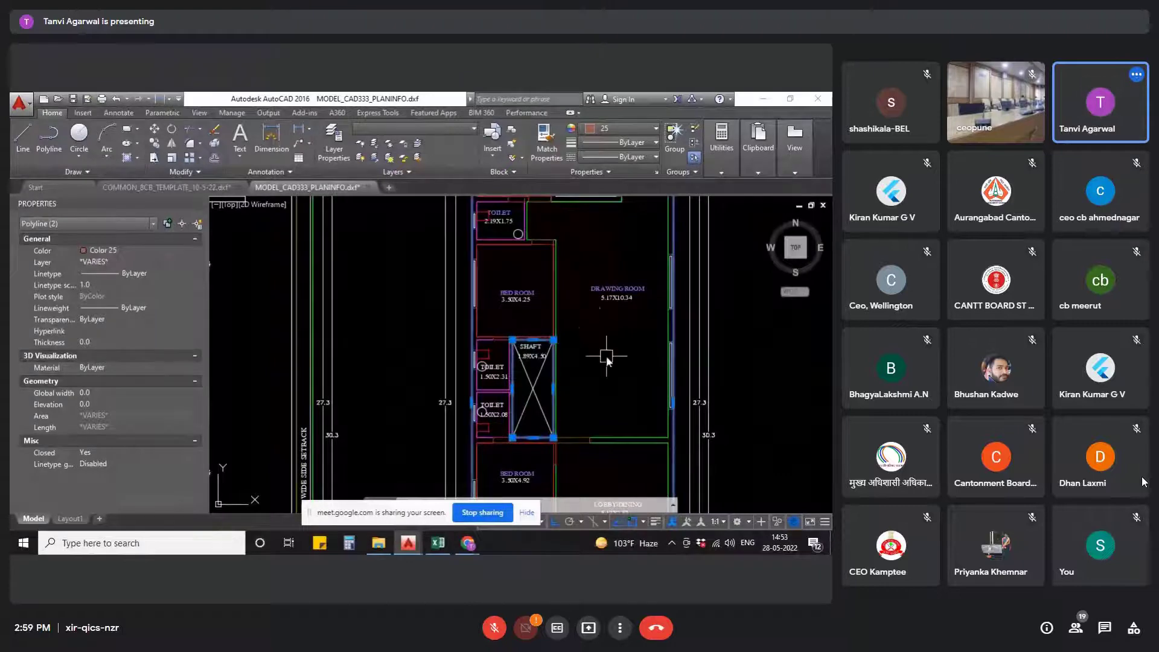
scroll(607, 359, "down", 3)
scroll(565, 277, "up", 5)
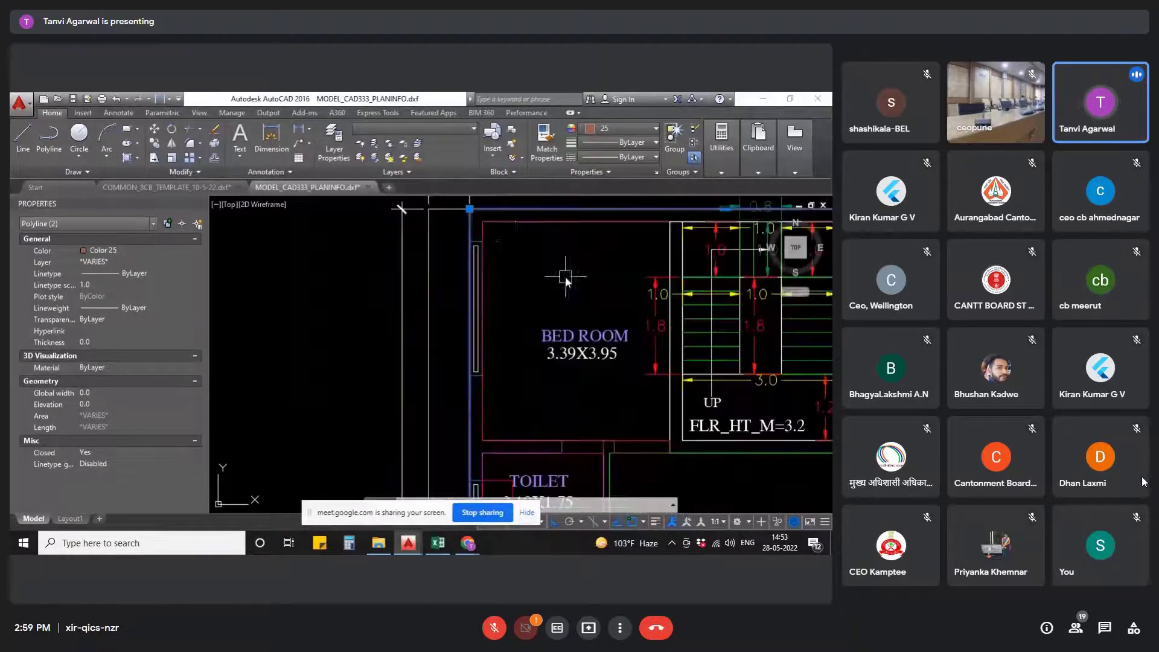
key("Escape")
left_click(506, 207)
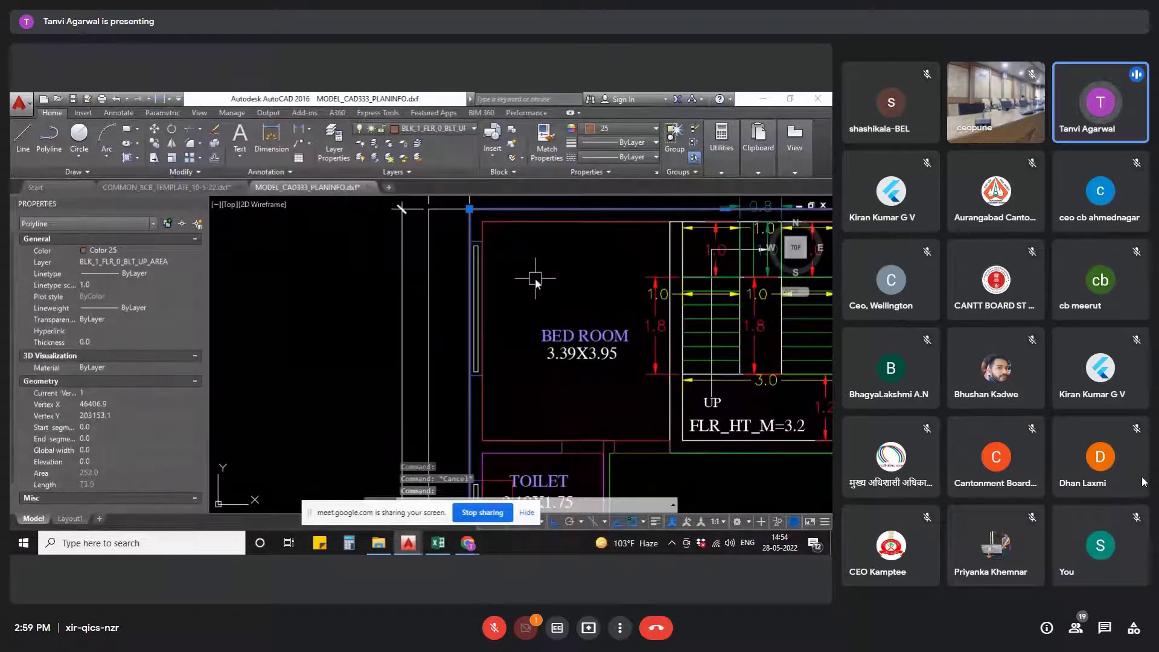
scroll(535, 278, "down", 5)
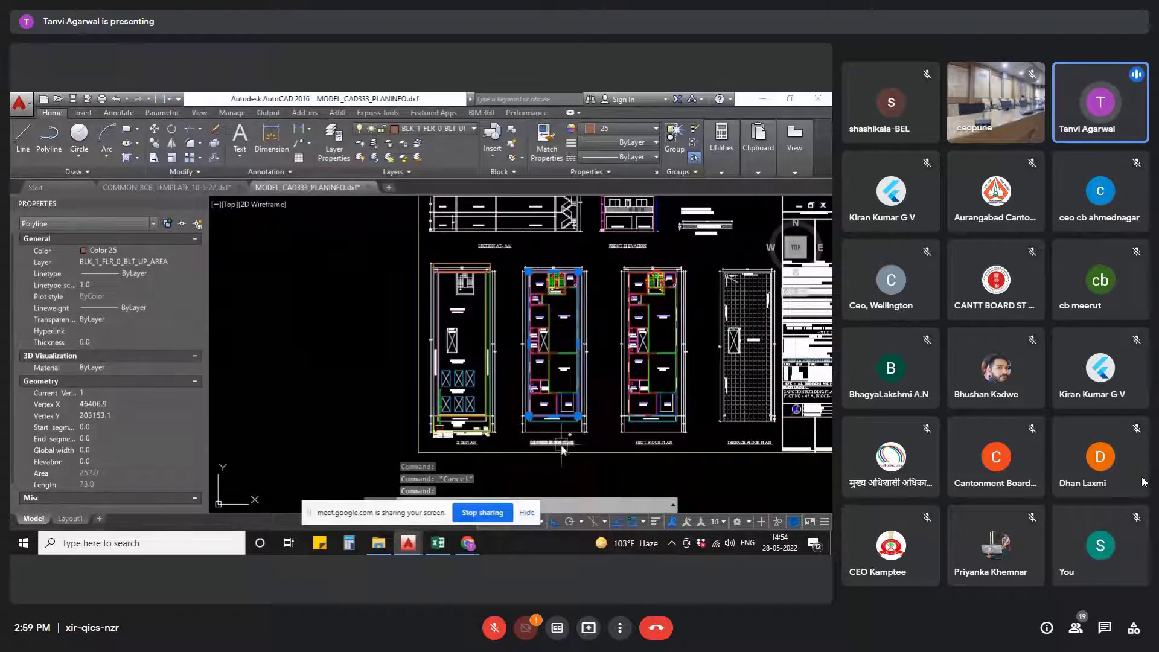
key("Escape")
- Inspect the layer properties of the outer built-up area rectangle and the shaft rectangle on the first floor plan
scroll(562, 450, "up", 3)
scroll(682, 358, "up", 3)
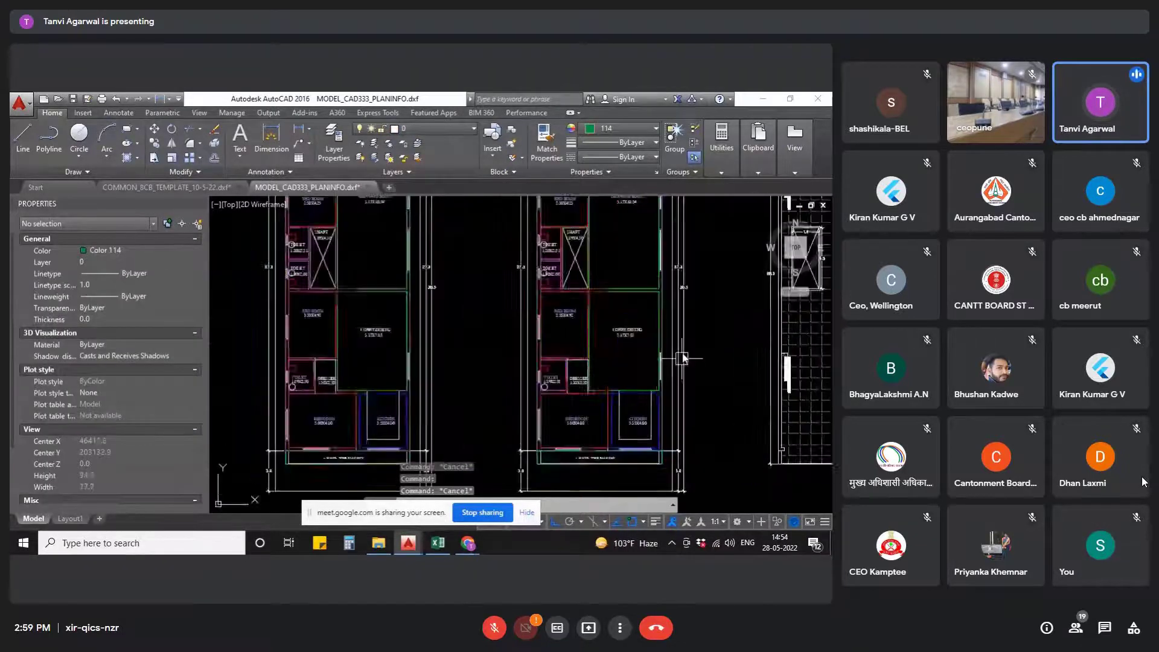
scroll(682, 358, "up", 3)
left_click(629, 310)
scroll(580, 386, "down", 1)
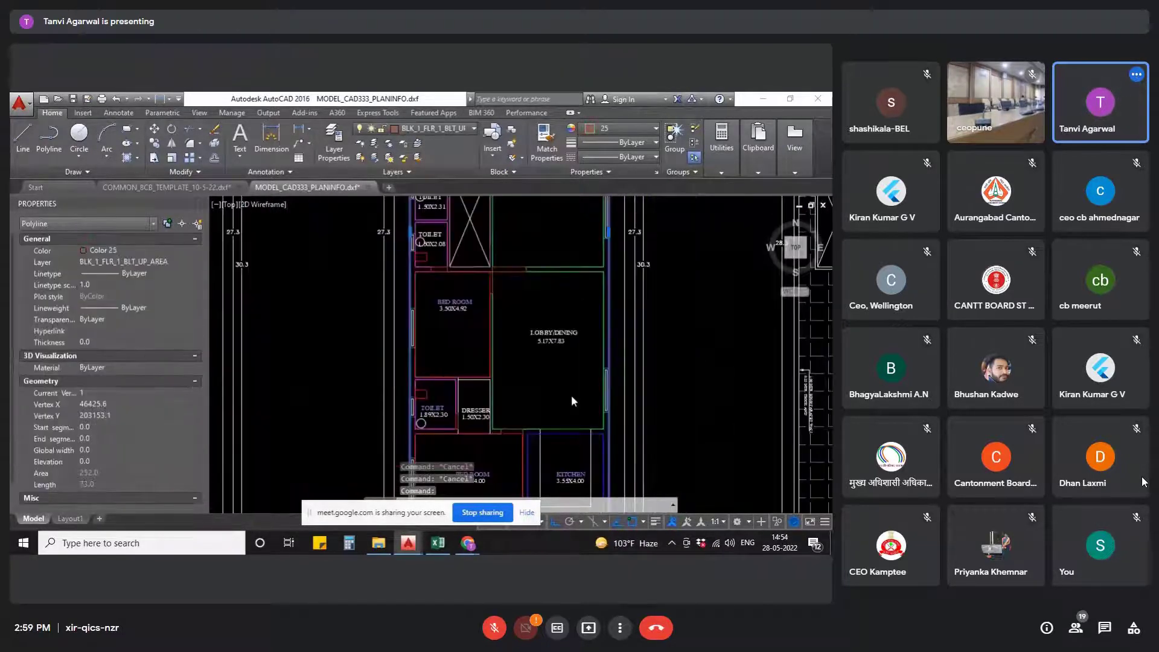
scroll(574, 400, "down", 3)
scroll(618, 370, "up", 6)
key("Escape")
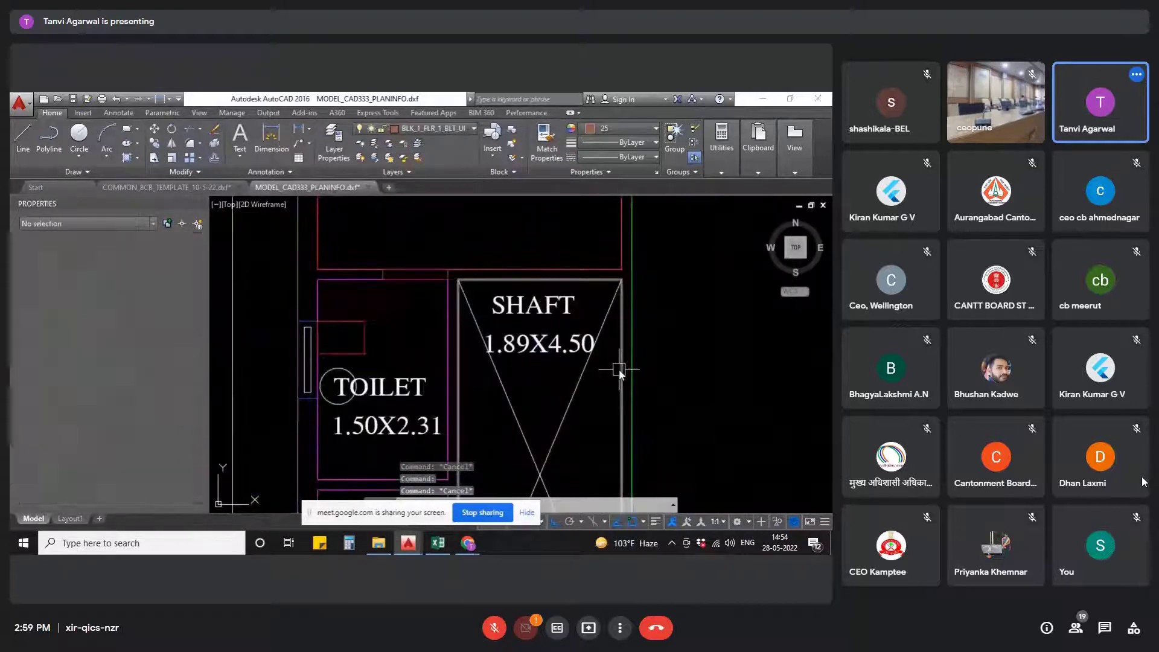
left_click(620, 369)
scroll(495, 357, "down", 8)
middle_click_drag(555, 272, 568, 286)
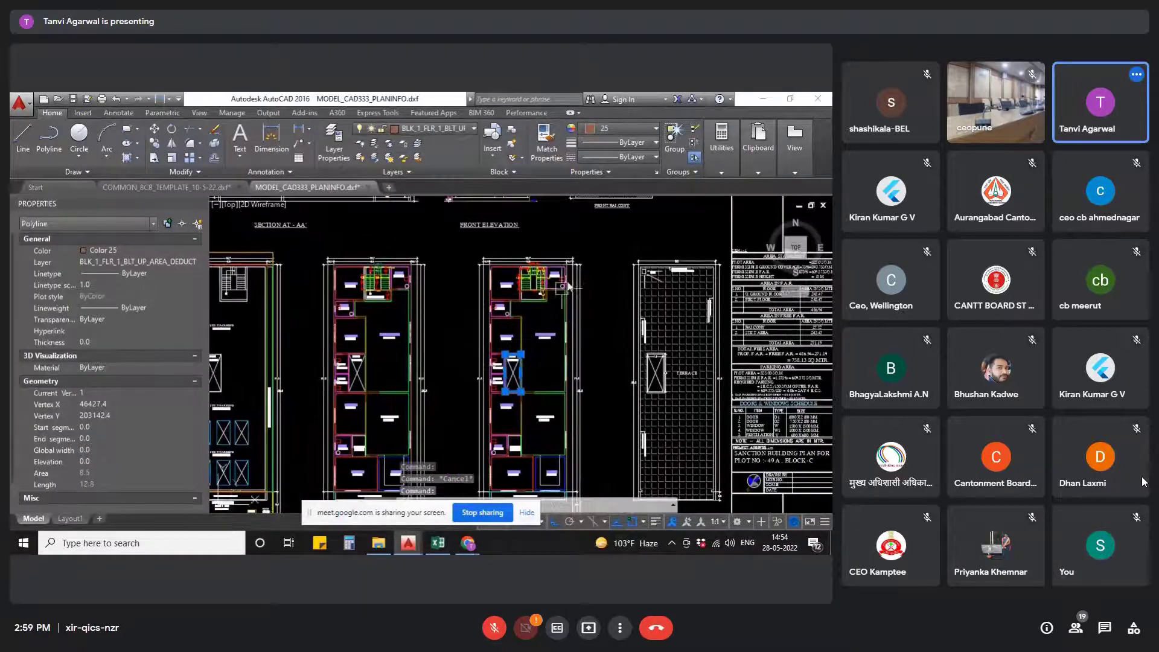
scroll(506, 276, "up", 3)
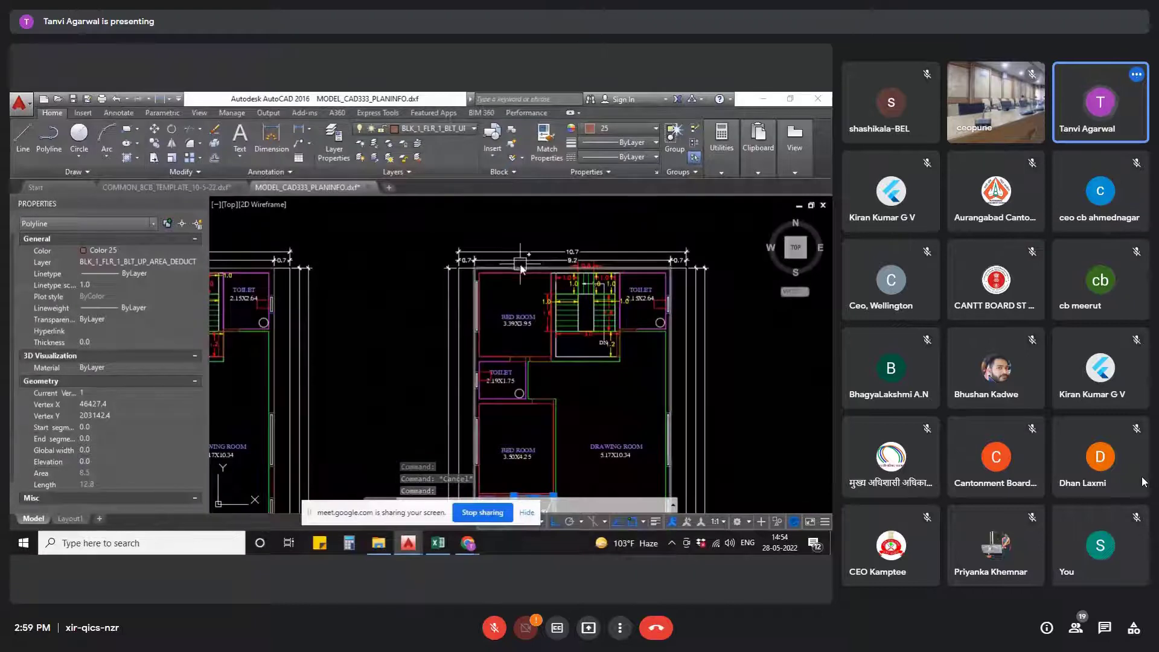
left_click(551, 445)
scroll(550, 459, "up", 3)
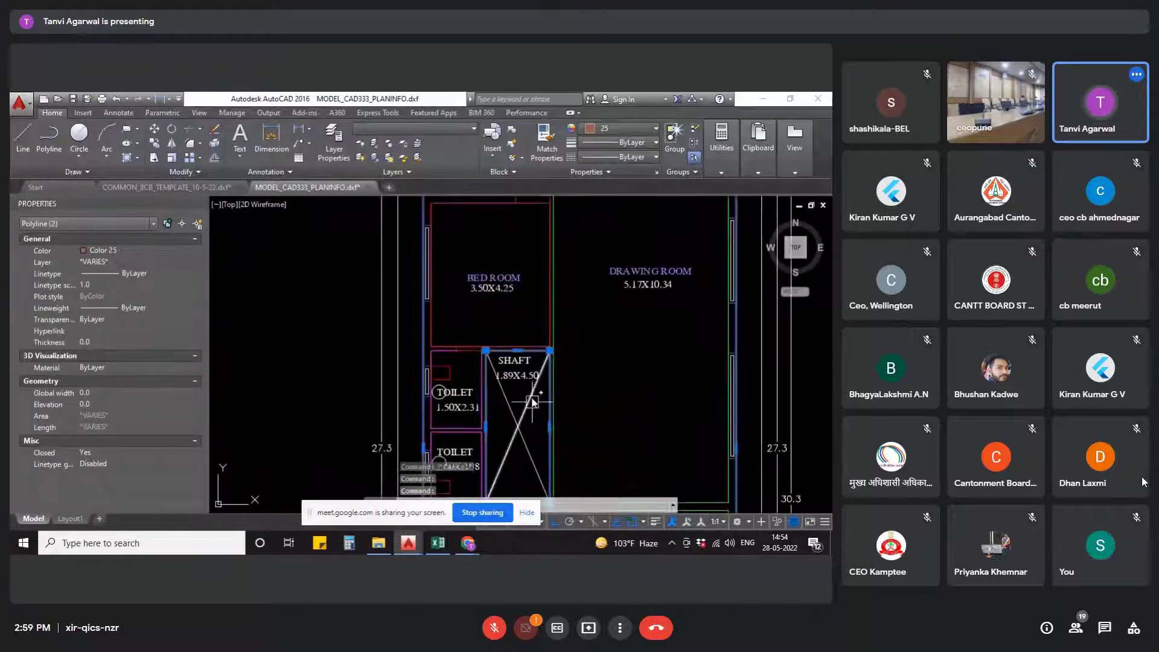
scroll(613, 349, "down", 5)
scroll(652, 338, "up", 3)
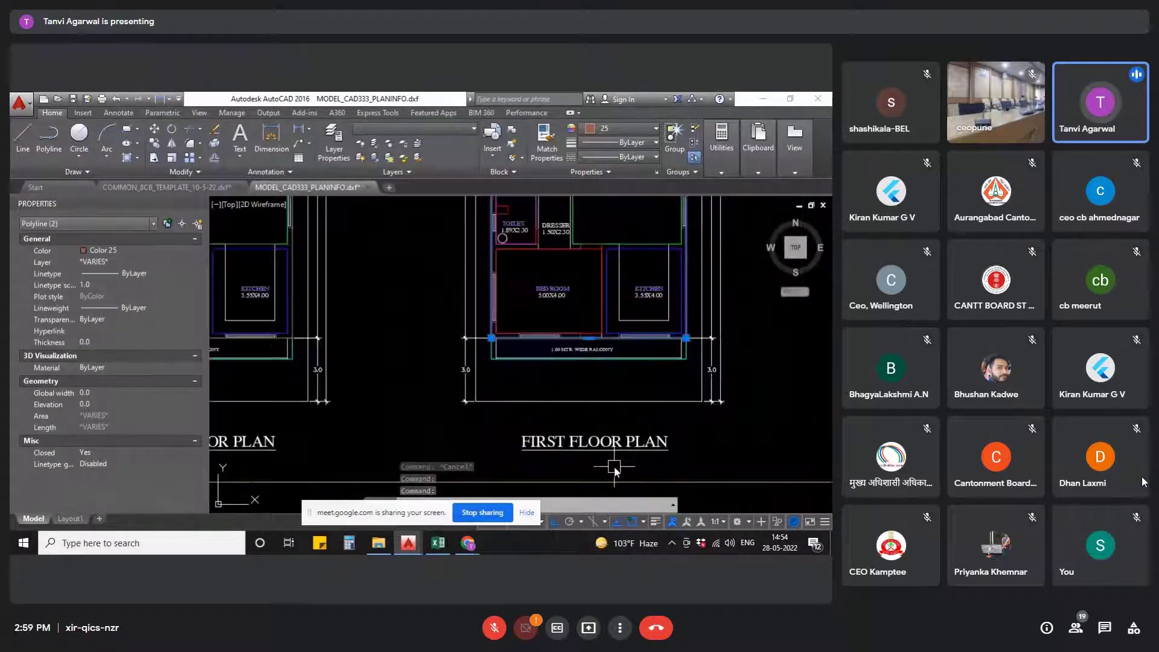
scroll(694, 332, "down", 3)
key("Escape")
- Compare the layer names of the Floor 1 and Floor 0 swatches for BLK_n_FLR_i_BLT_UP_AREA in the template table
scroll(703, 338, "down", 6)
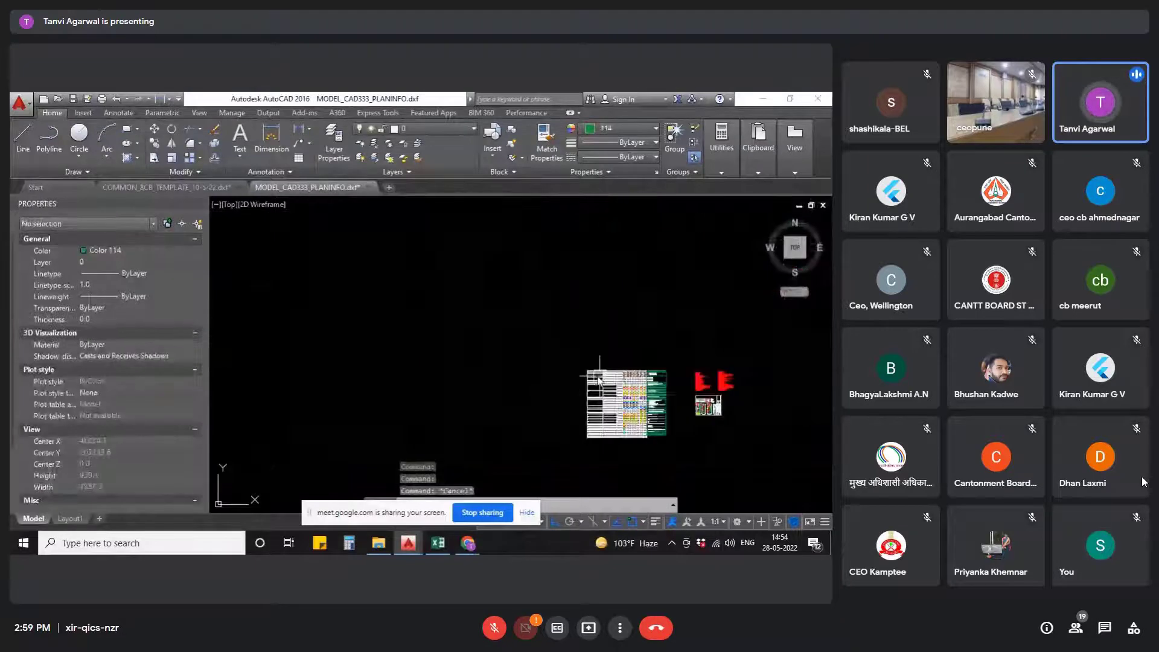
scroll(648, 387, "up", 8)
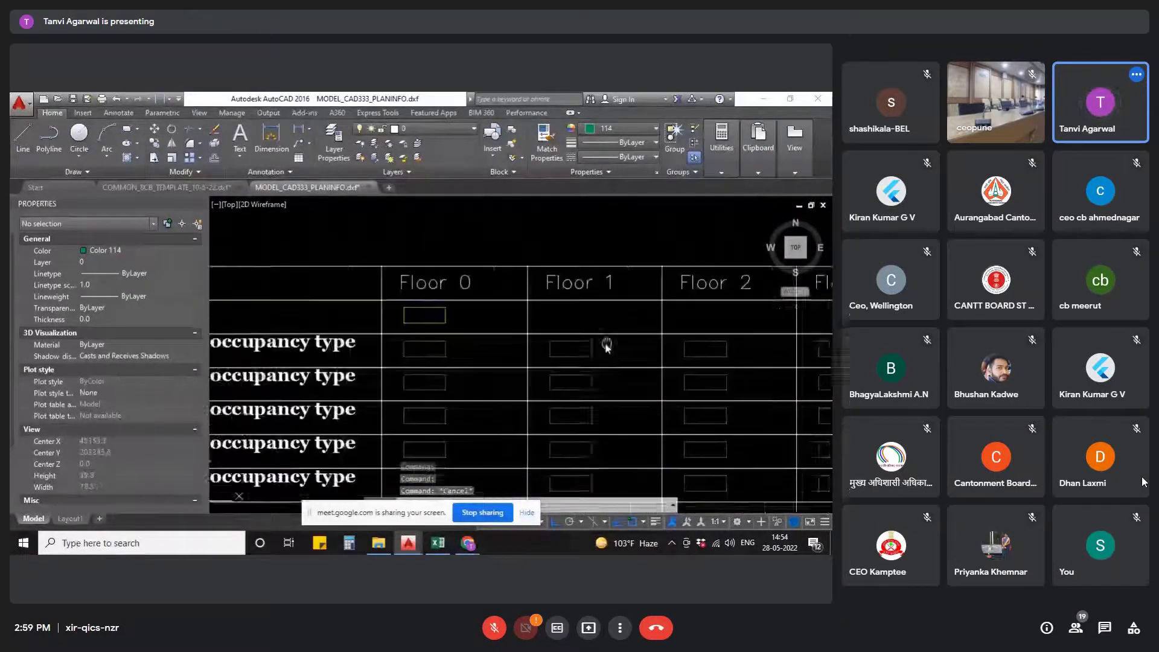
key("Escape")
key("Escape")
scroll(629, 316, "down", 4)
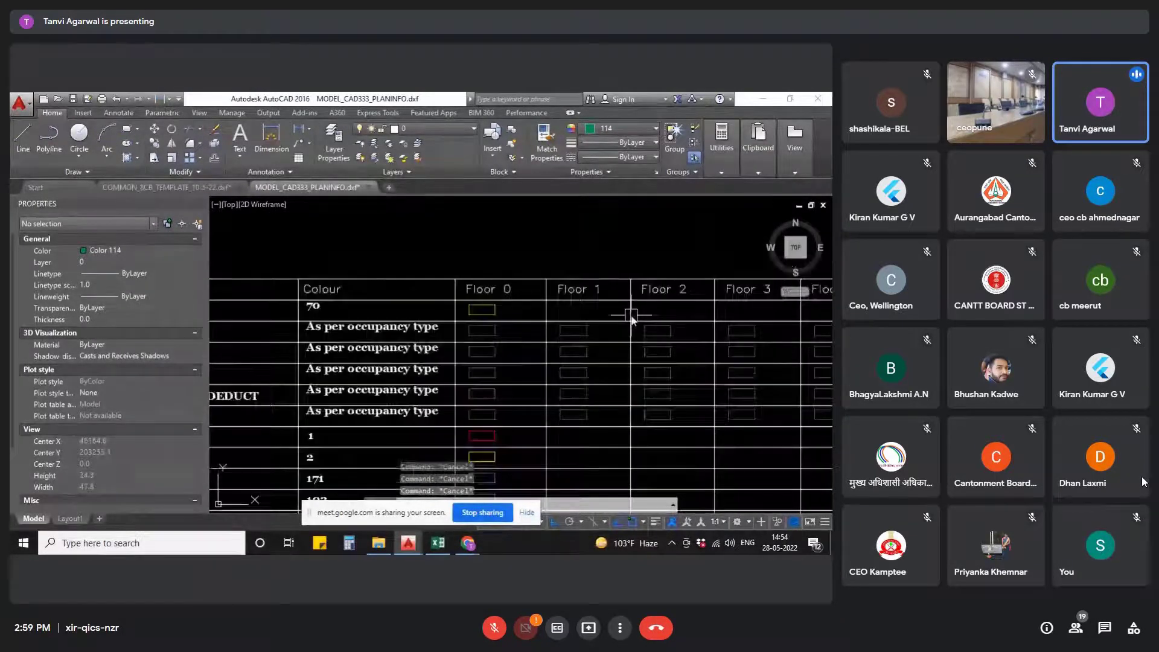
scroll(570, 318, "up", 4)
left_click(576, 323)
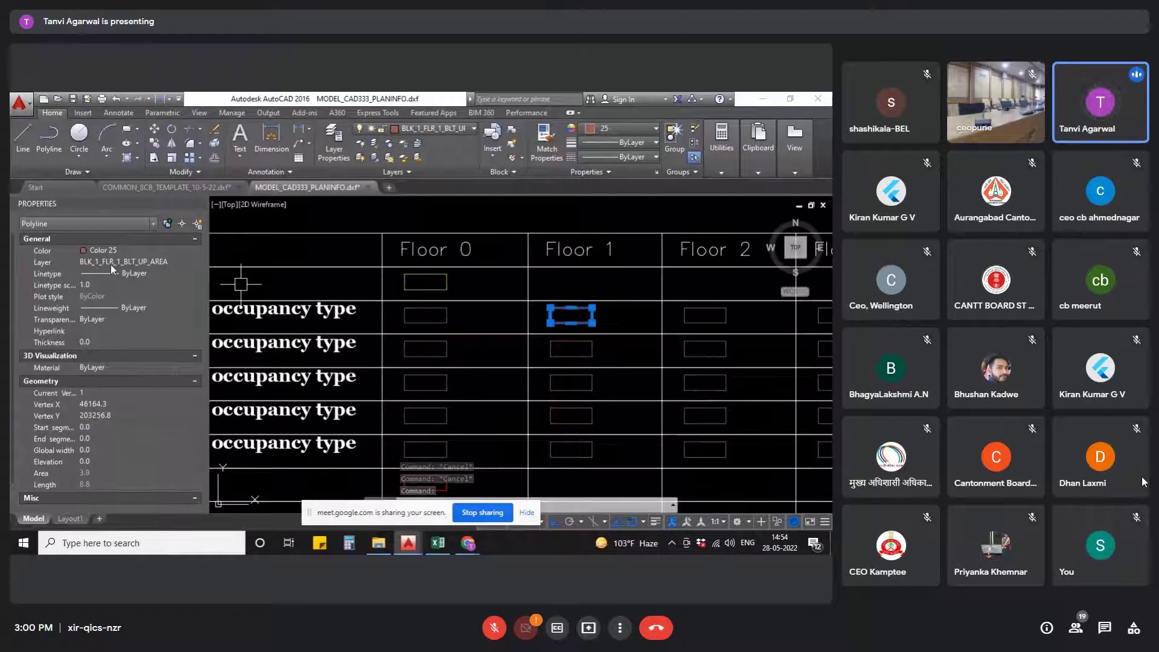
key("Escape")
left_click(433, 323)
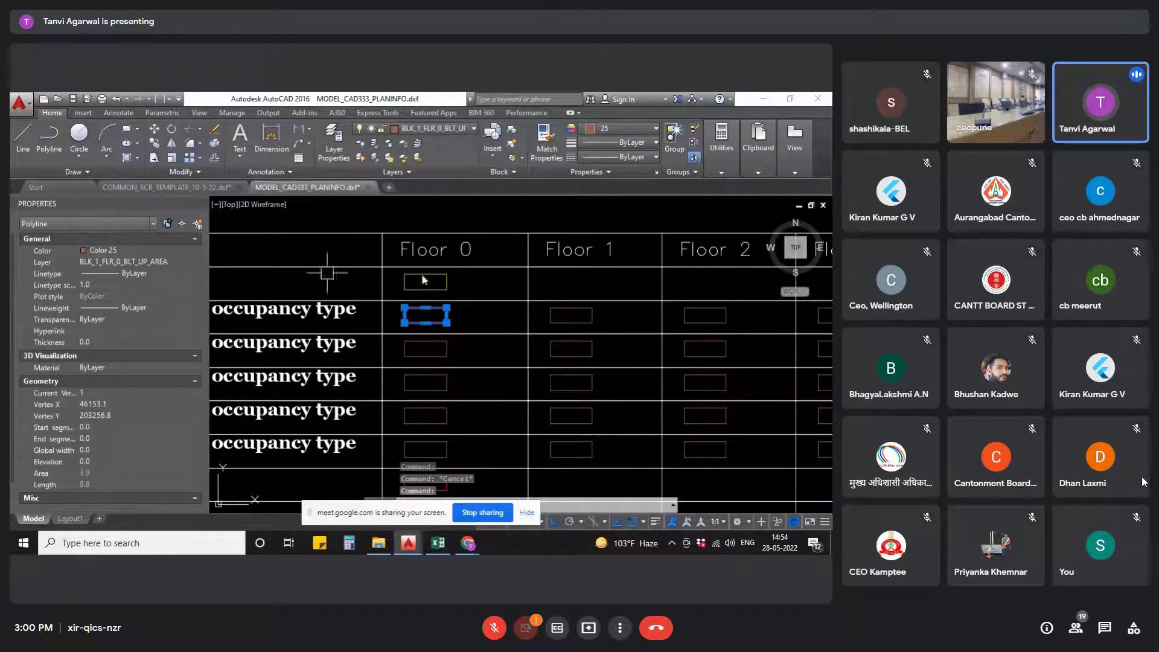
key("Escape")
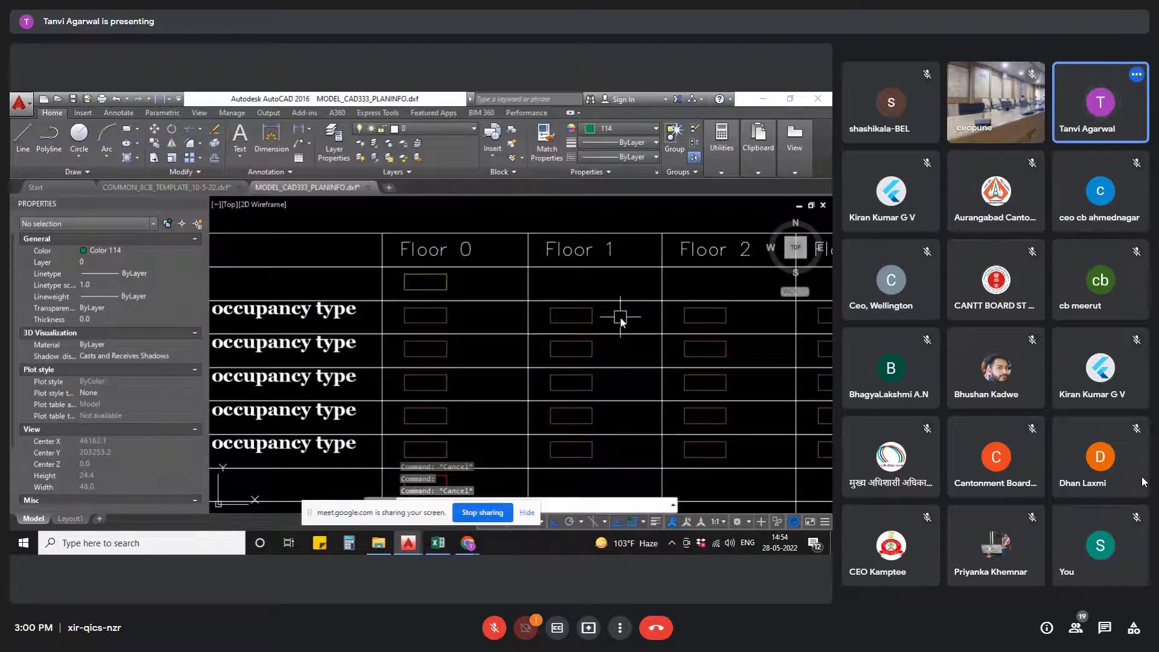
- Match the properties of the Floor 1 swatch for BLK_n_FLR_i_BLT_UP_AREA onto the first floor plan's outer rectangle
type("m")
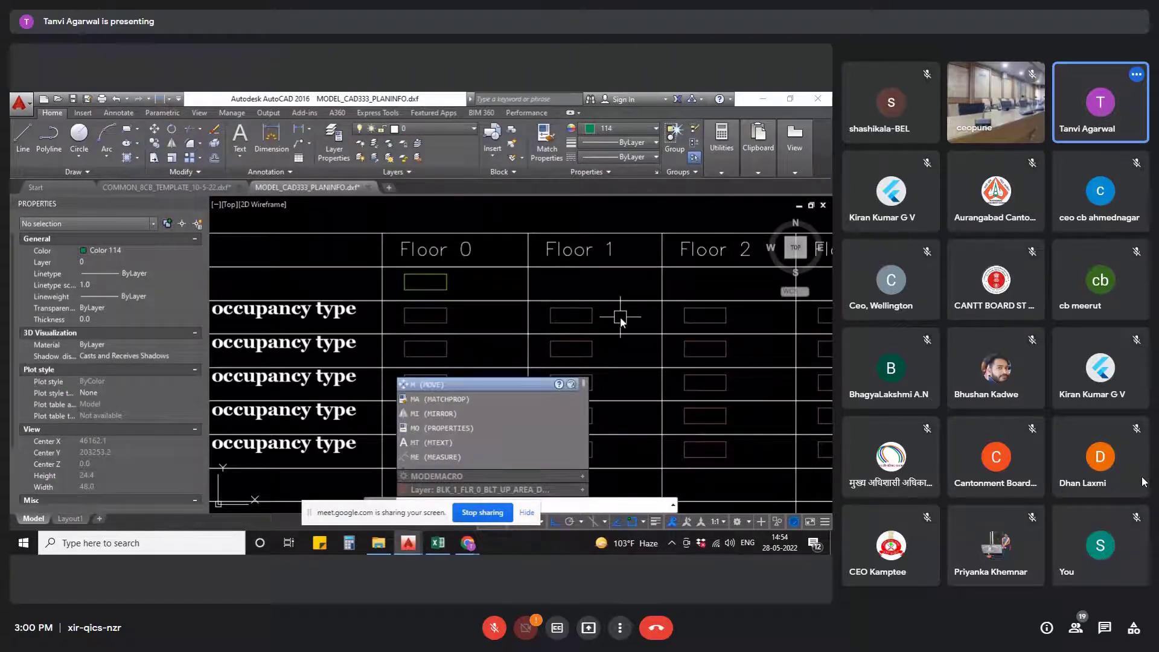
key("Escape")
type("ma")
key("Return")
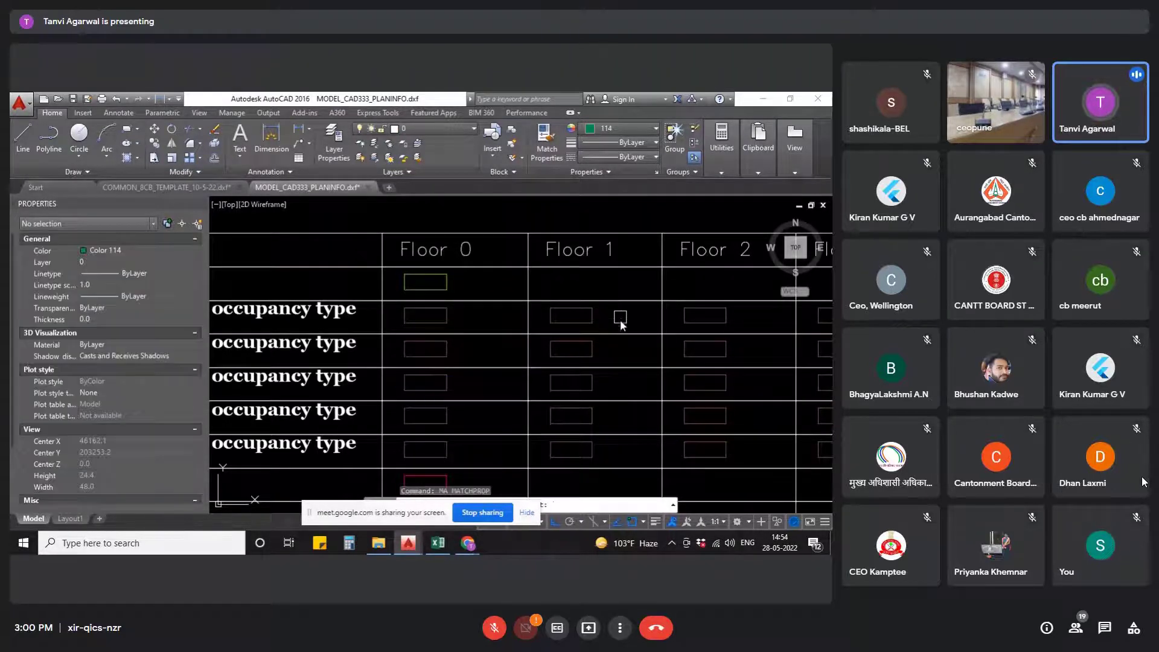
left_click(594, 322)
scroll(537, 319, "down", 10)
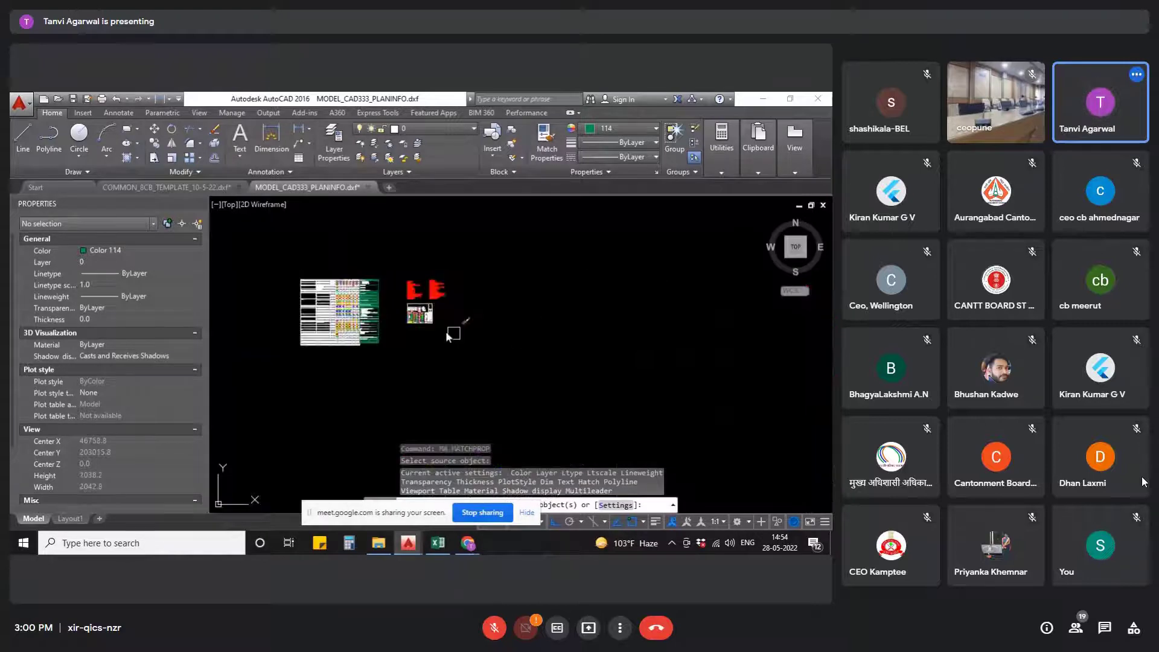
scroll(536, 318, "up", 10)
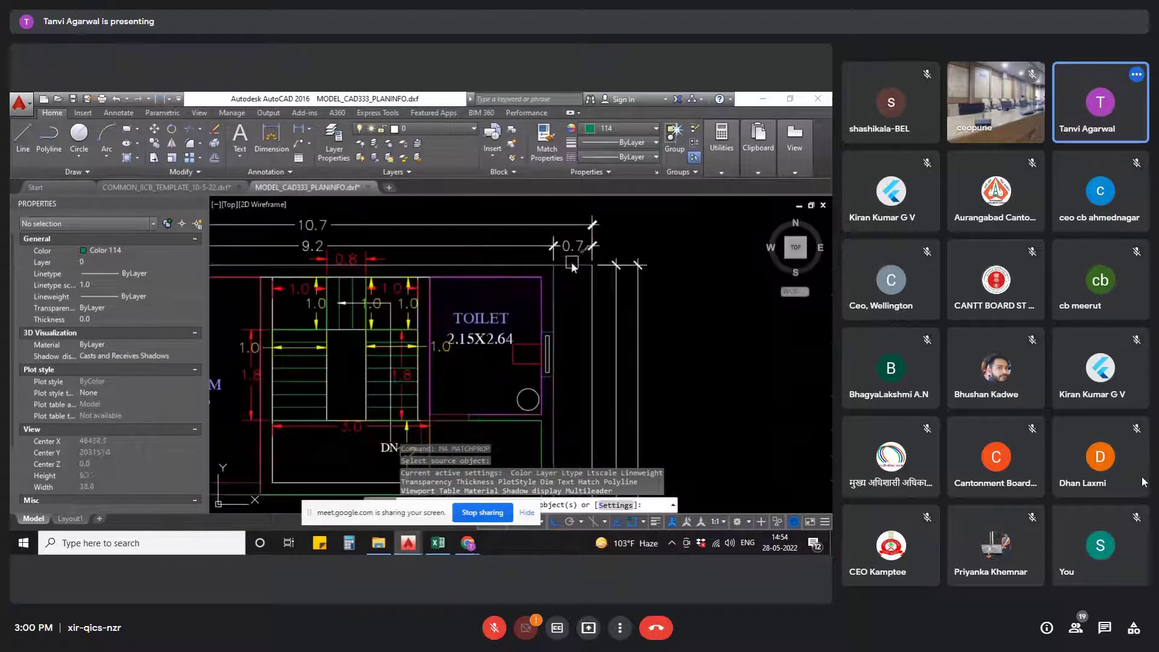
scroll(556, 291, "down", 8)
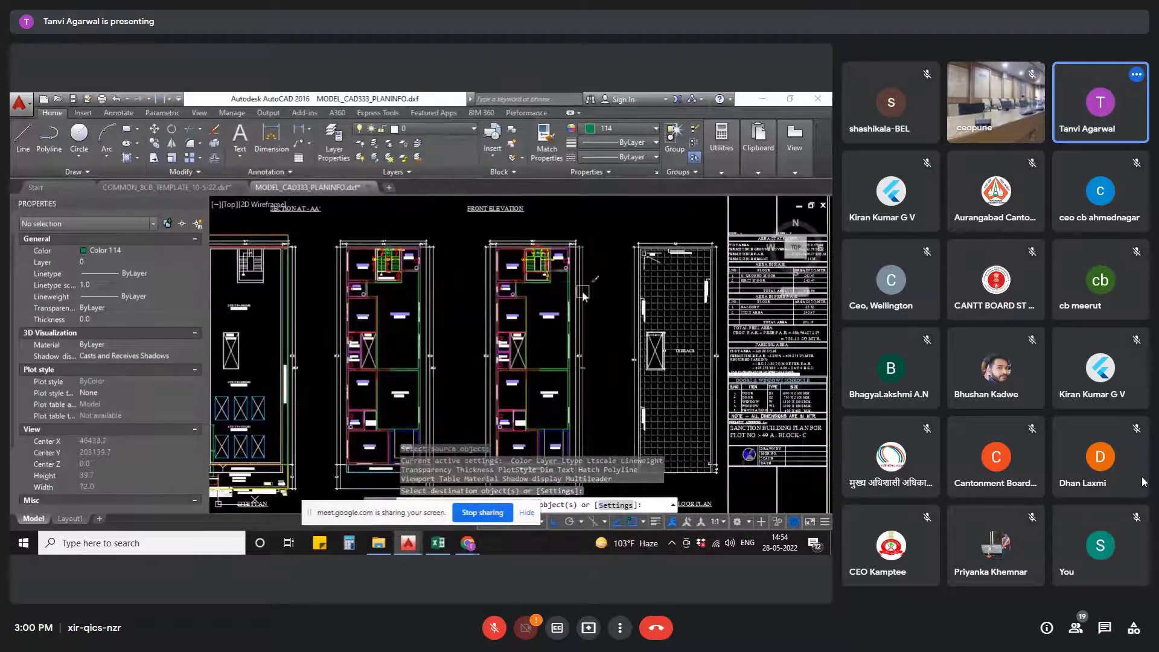
- Match the properties of the Floor 1 swatch for BLK_n_FLR_i_BLT_UP_AREA_DEDUCT onto the first floor plan's shaft rectangle
scroll(564, 292, "up", 8)
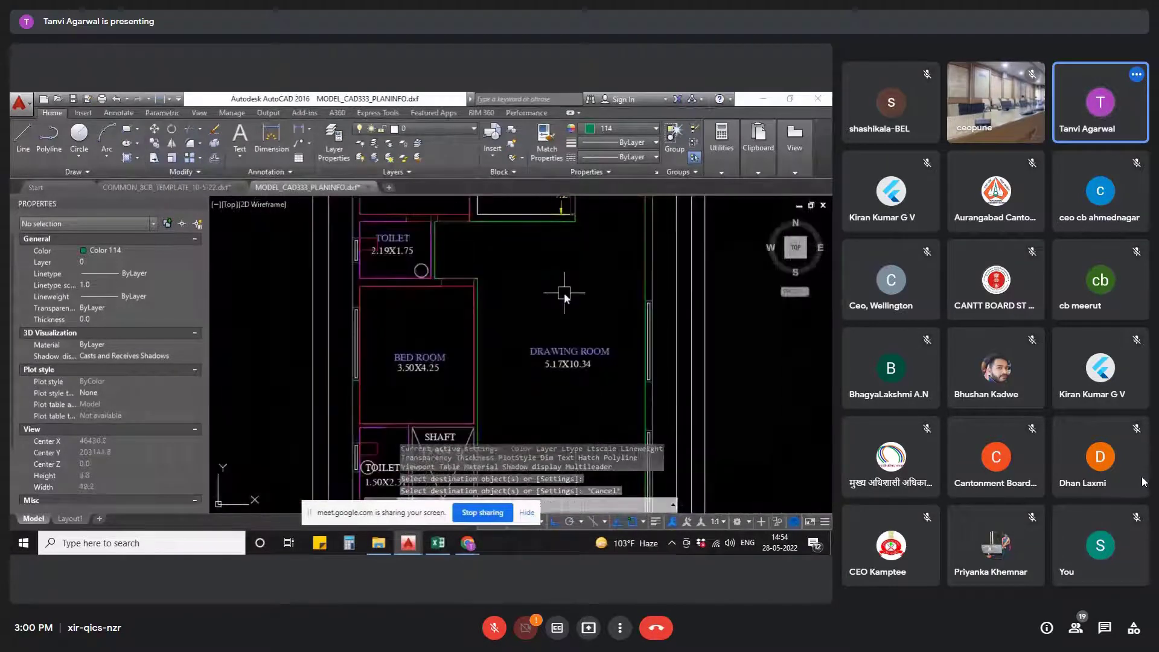
key("Escape")
scroll(564, 292, "down", 8)
scroll(564, 300, "down", 3)
middle_click_drag(564, 300, 530, 266)
scroll(553, 304, "up", 8)
scroll(530, 266, "up", 2)
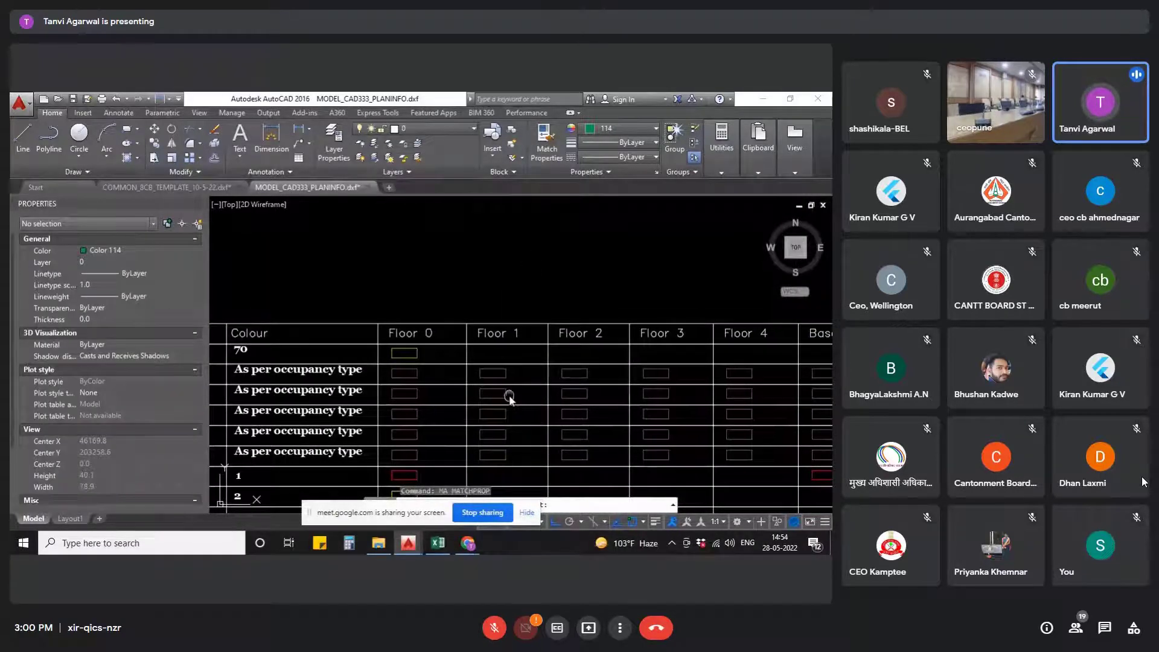
middle_click_drag(509, 399, 736, 365)
left_click(725, 360)
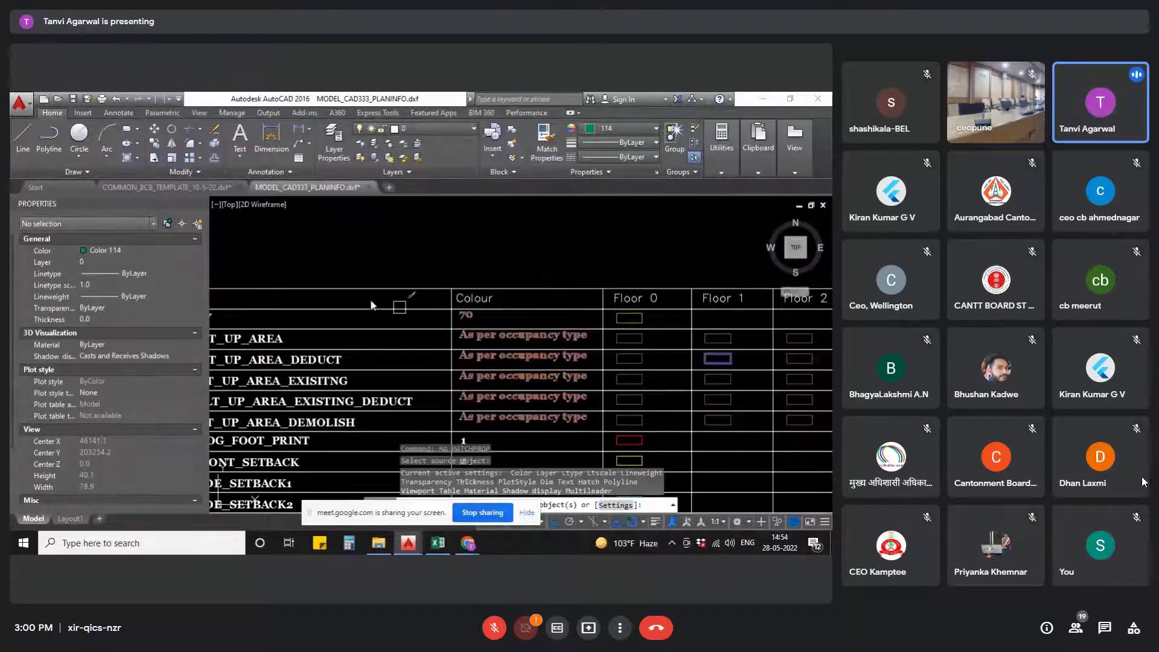
scroll(664, 386, "down", 5)
scroll(621, 409, "up", 3)
scroll(622, 409, "up", 7)
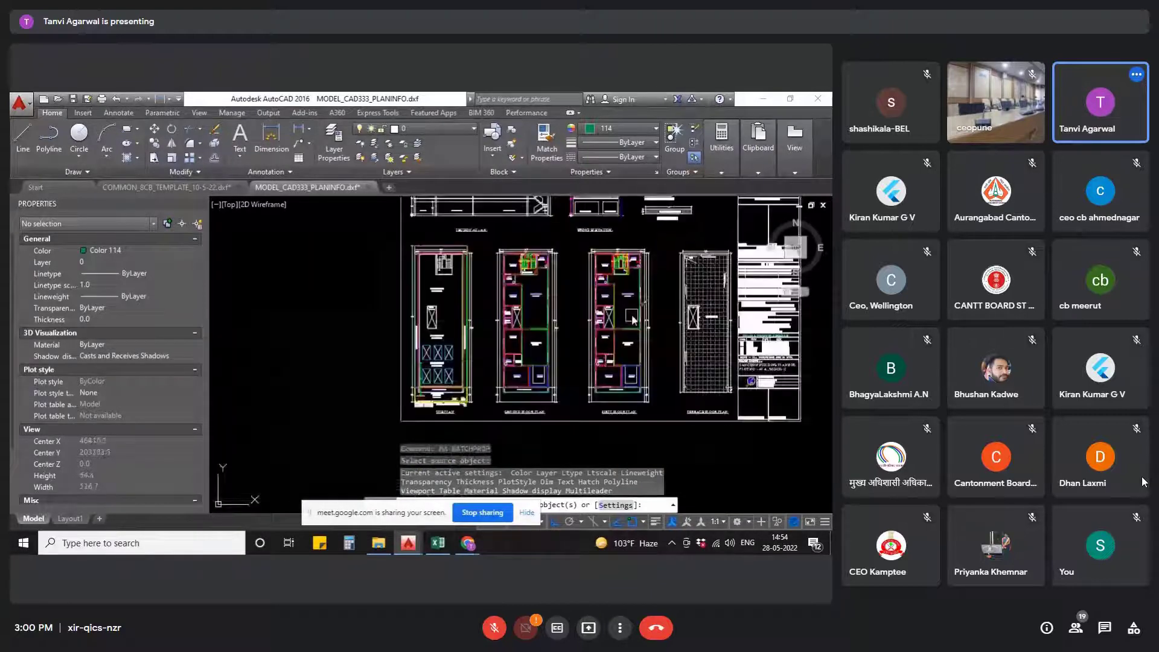
key("Escape")
key("Escape")
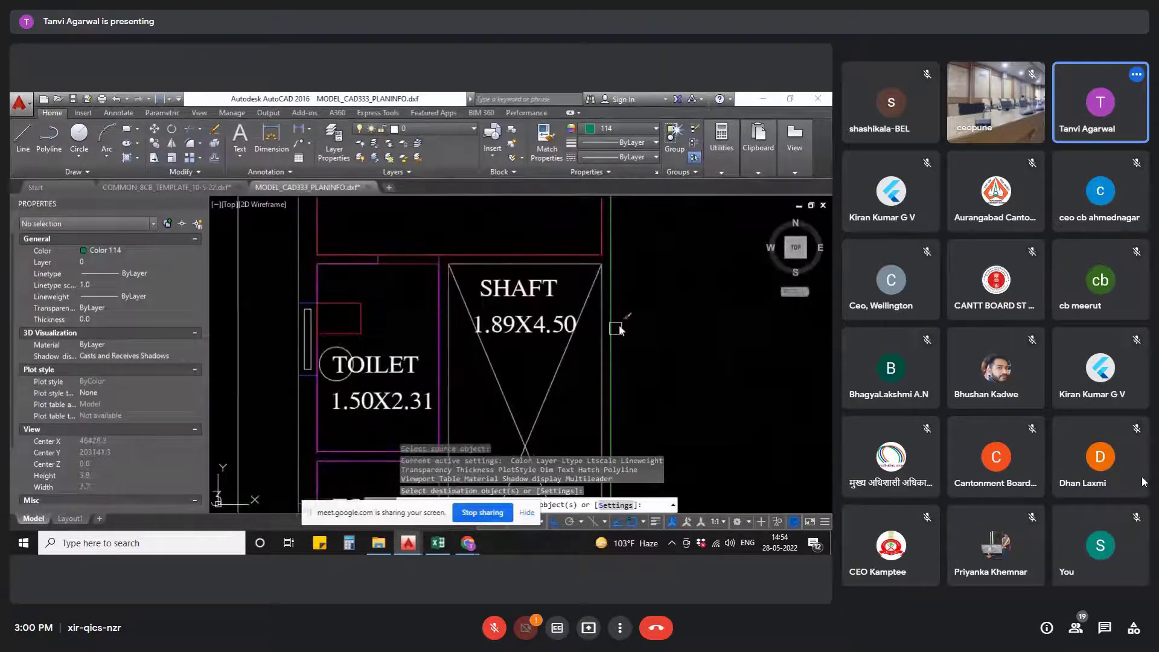
- Check the layer properties of the first floor plan's shaft rectangle, add its outer rectangle to the selection, and clear it
left_click(602, 358)
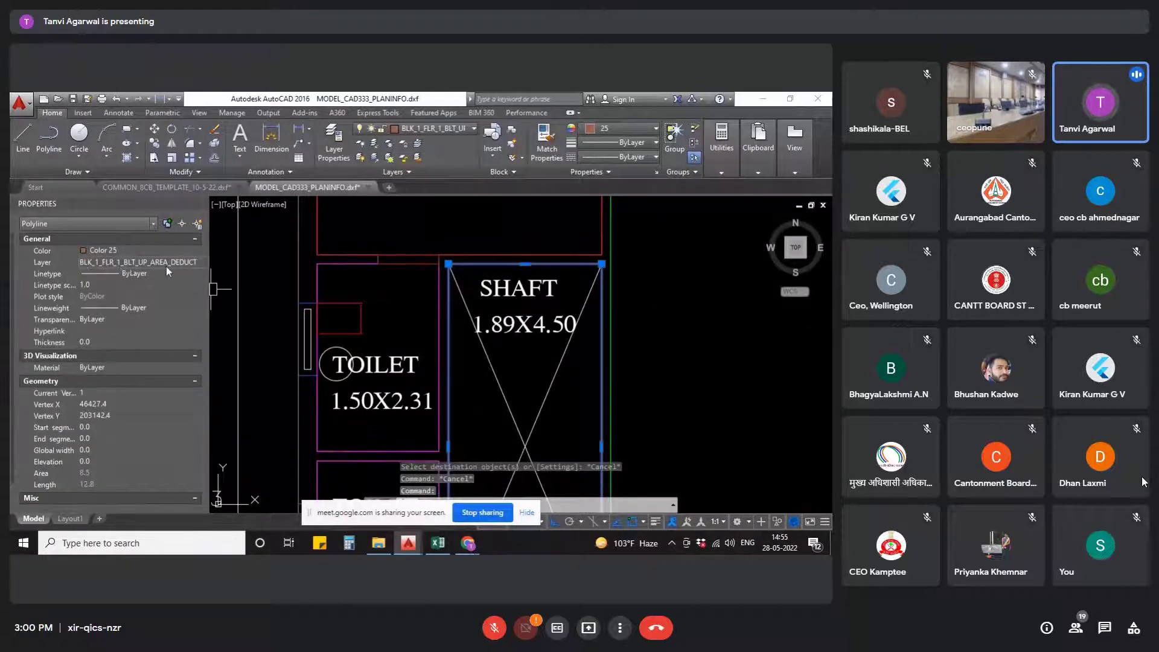
scroll(609, 324, "down", 5)
scroll(543, 415, "up", 2)
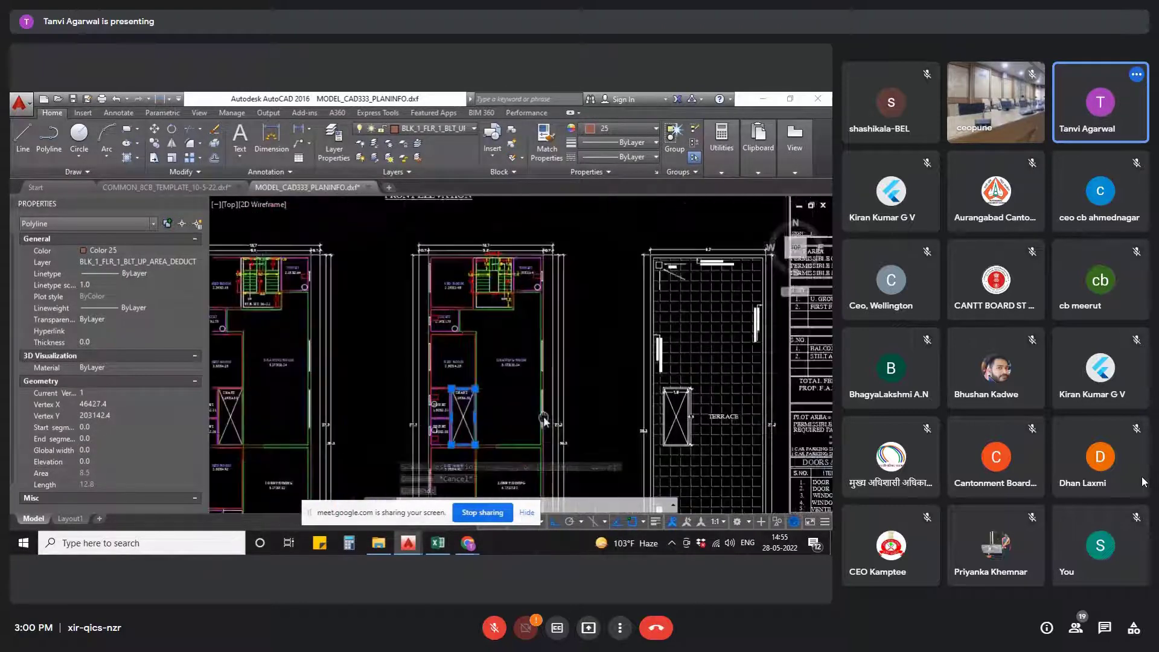
scroll(525, 269, "up", 4)
left_click(525, 269)
scroll(519, 281, "down", 5)
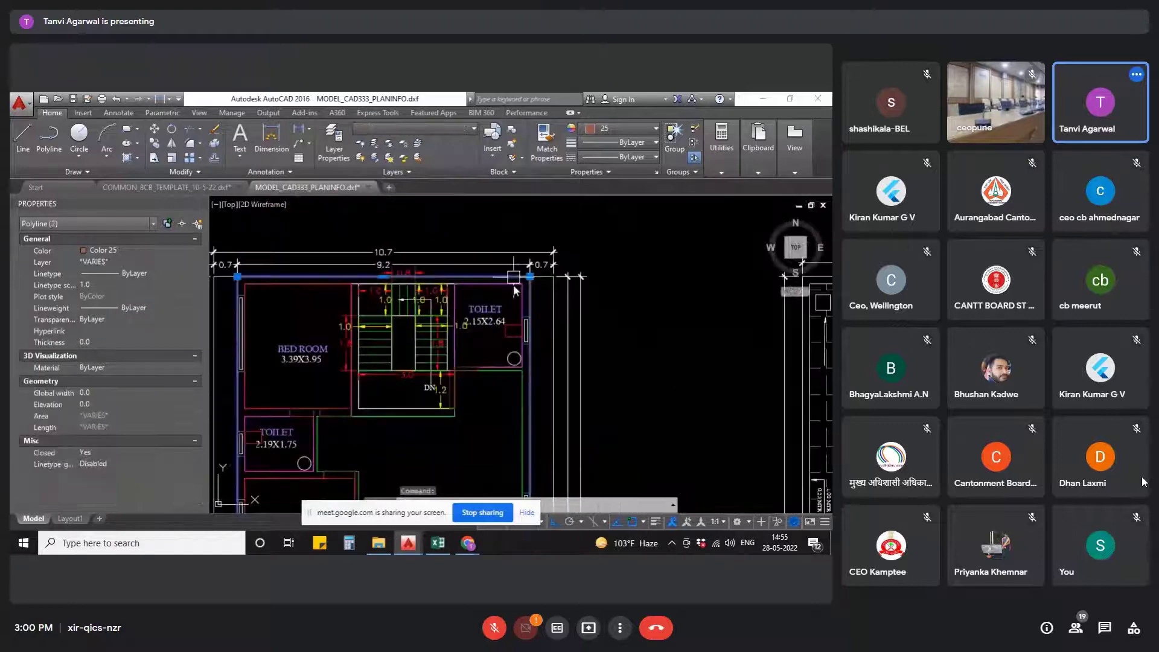
scroll(673, 338, "down", 3)
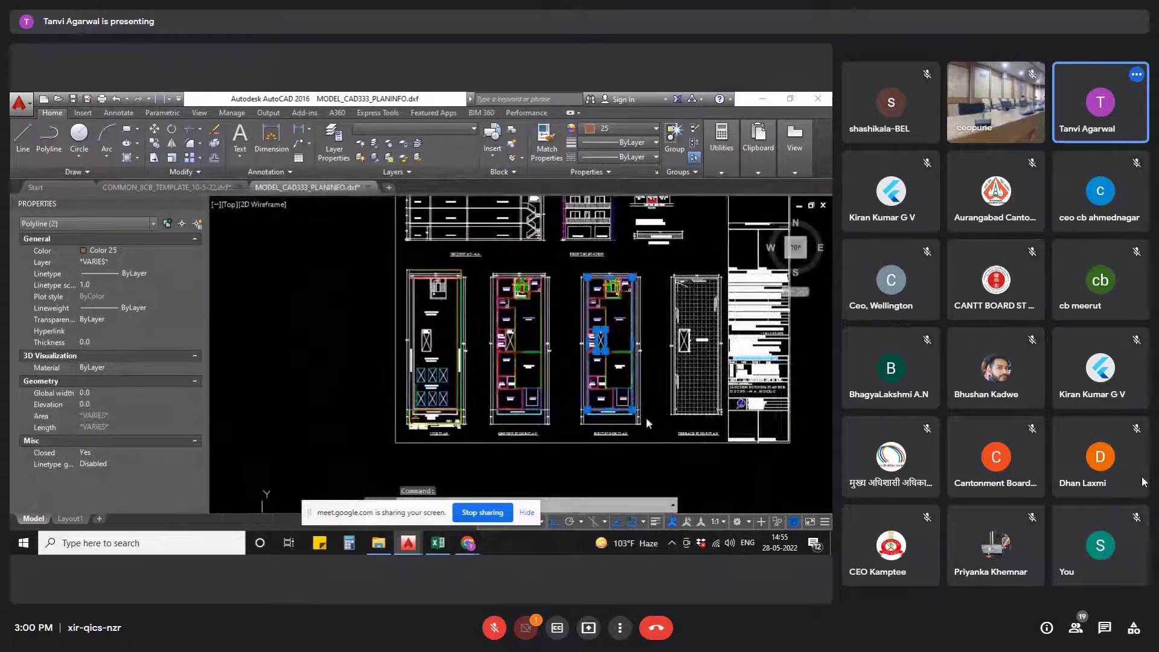
key("Escape")
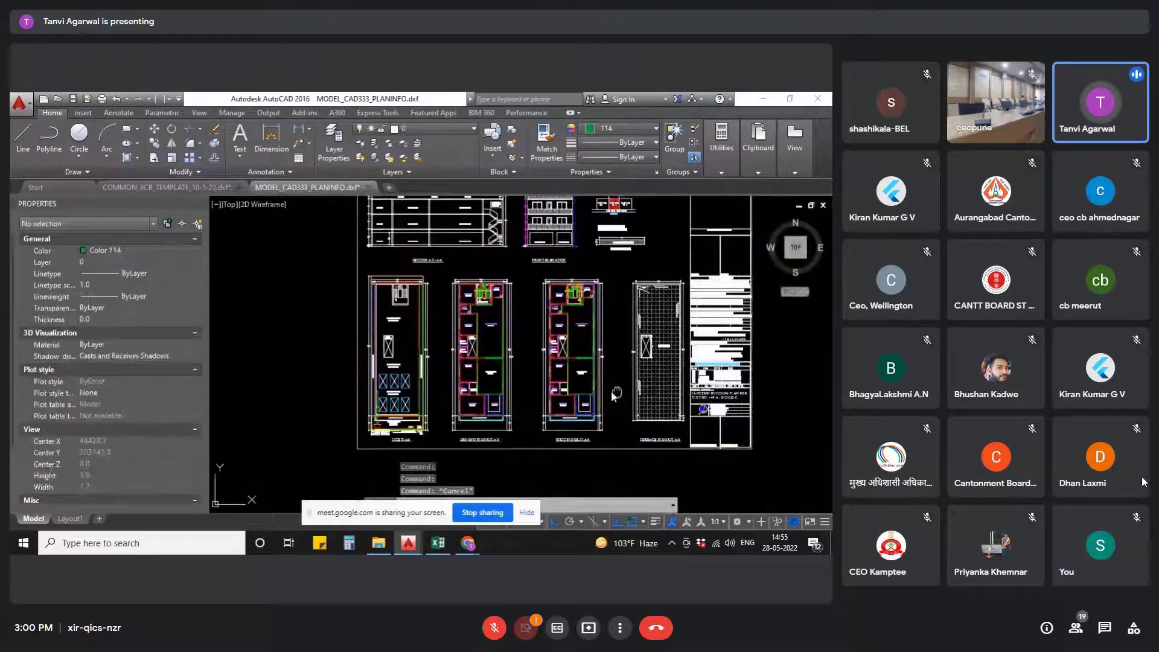
- Examine the terrace floor plan and the properties of its grid hatch
middle_click_drag(618, 387, 577, 384)
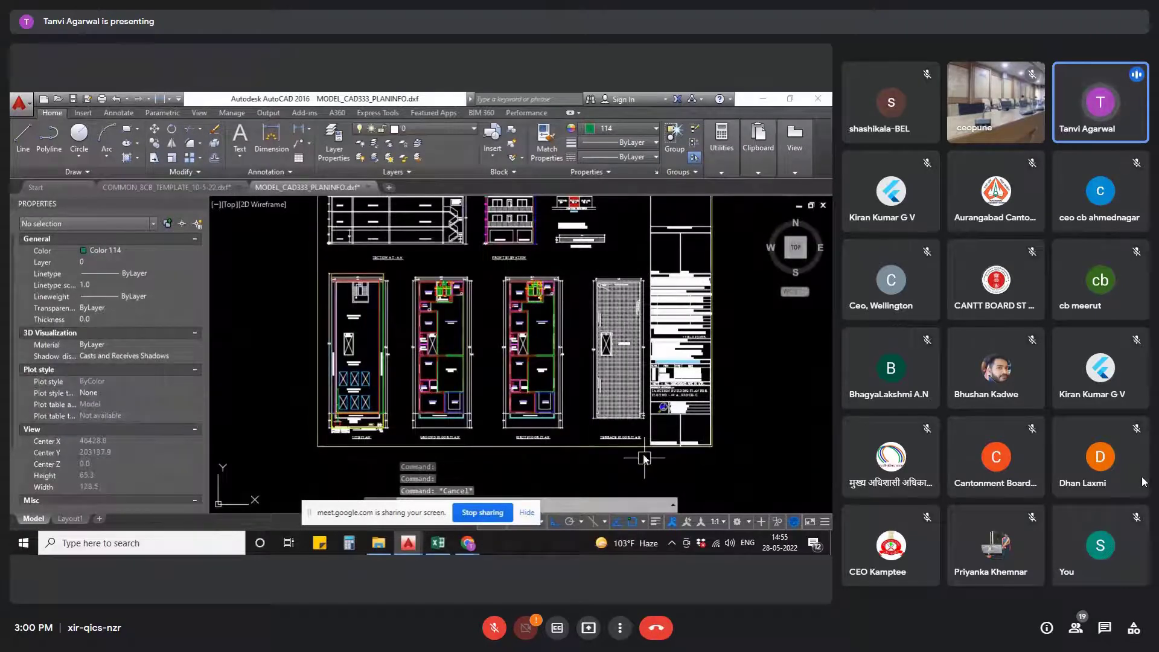
scroll(643, 458, "up", 4)
scroll(643, 454, "down", 5)
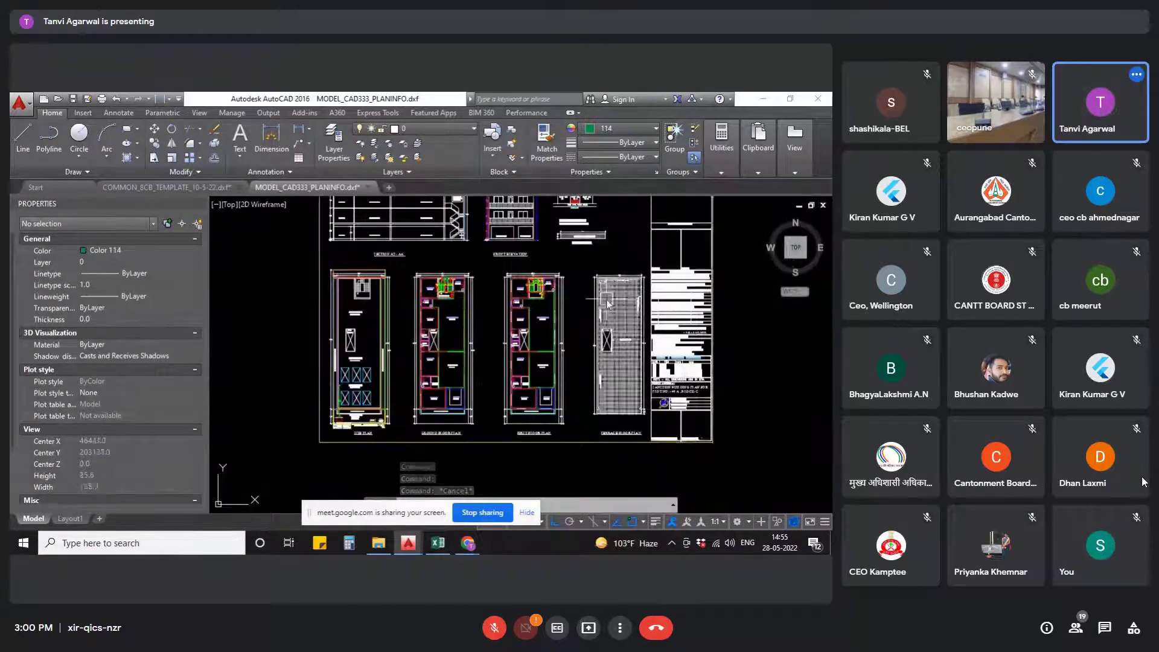
scroll(607, 331, "up", 5)
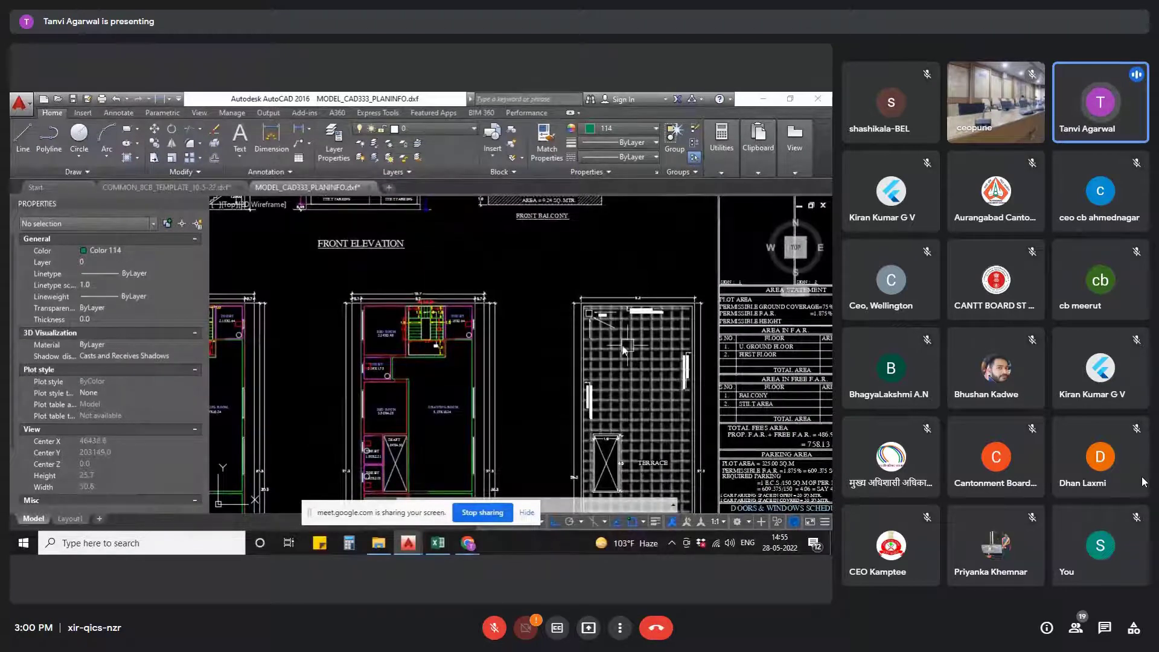
mouse_move(608, 350)
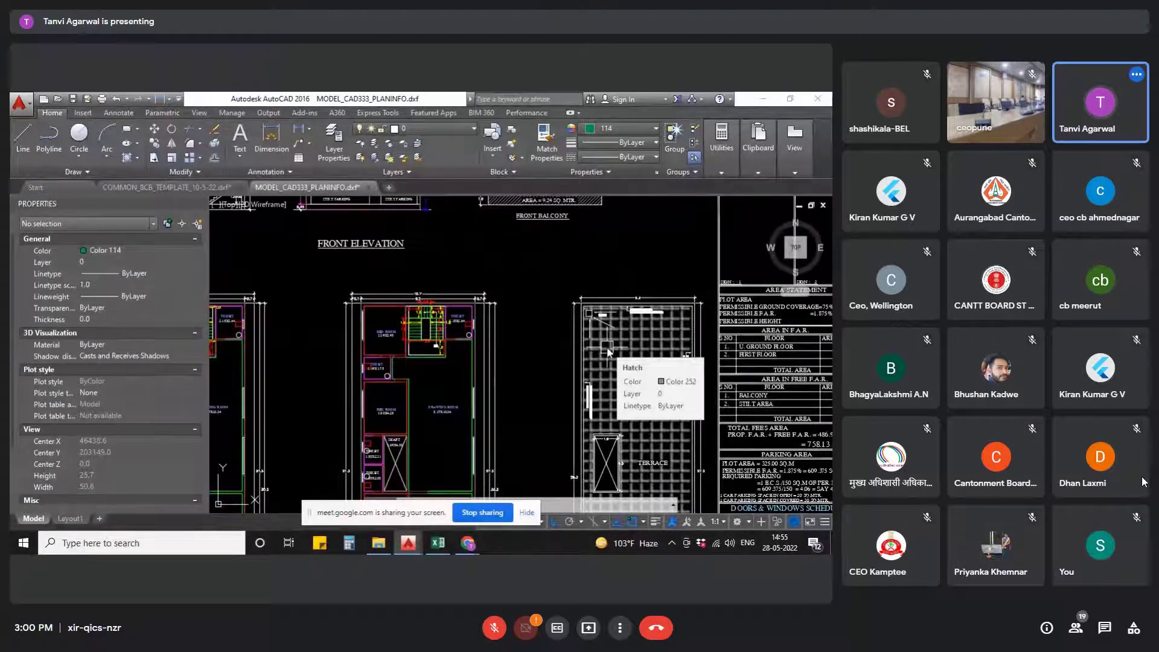
scroll(608, 350, "down", 3)
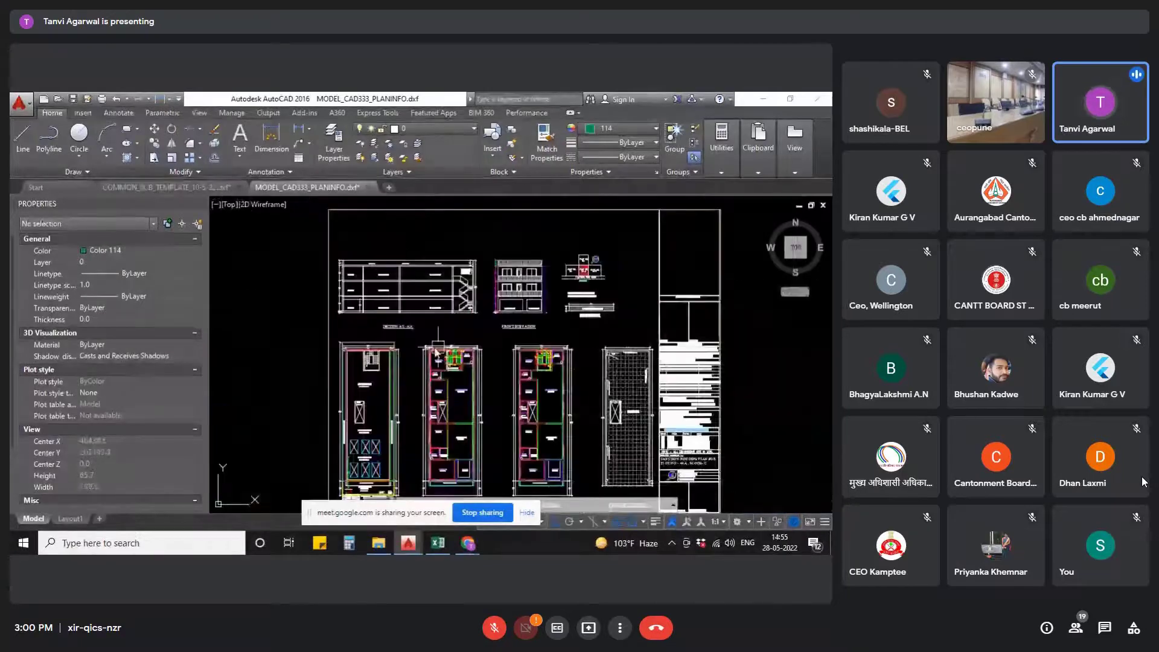
- Compare the ground floor and first floor plans, including the staircase, with the terrace floor plan
scroll(426, 349, "up", 4)
middle_click_drag(707, 411, 474, 295)
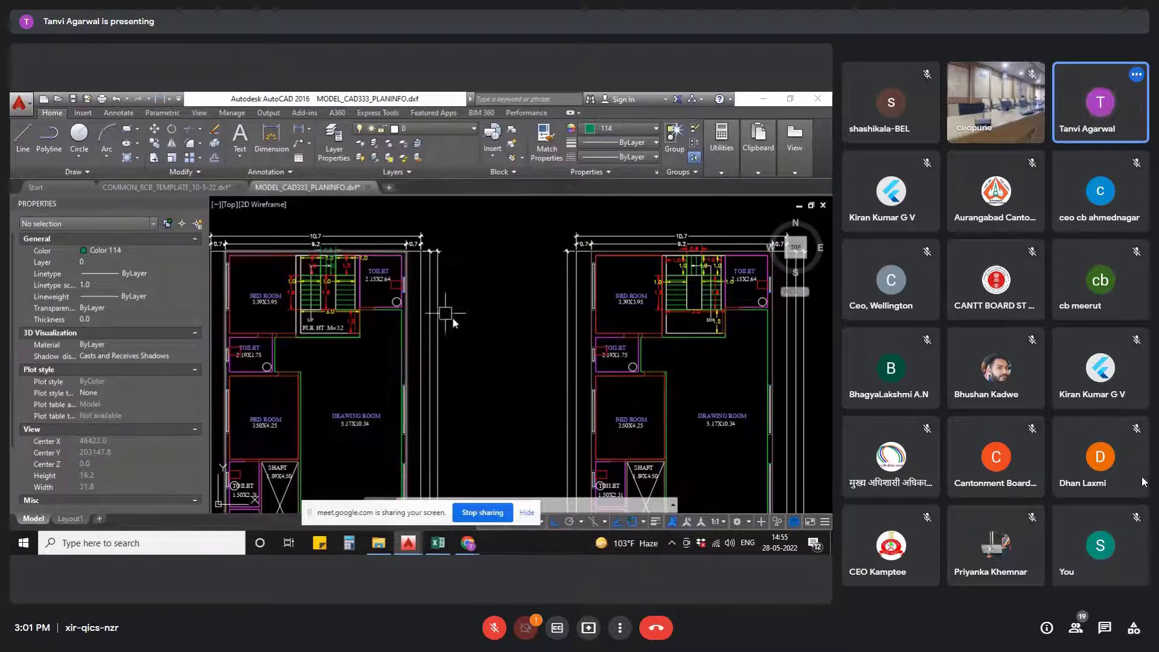
middle_click_drag(506, 332, 491, 369)
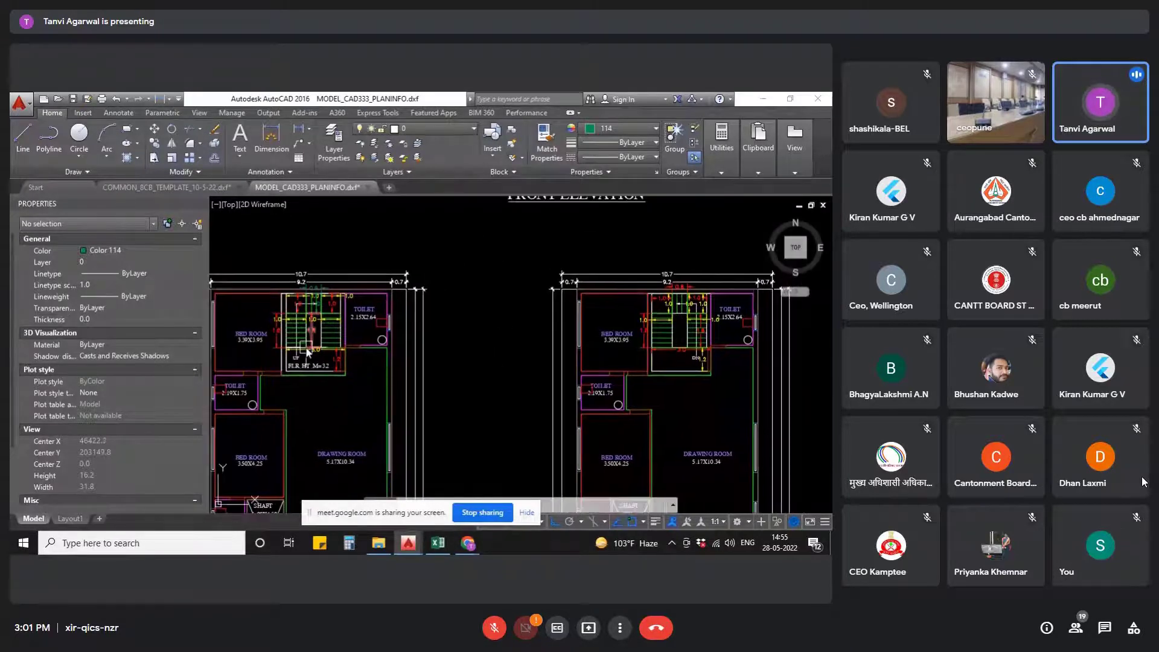
scroll(300, 382, "up", 4)
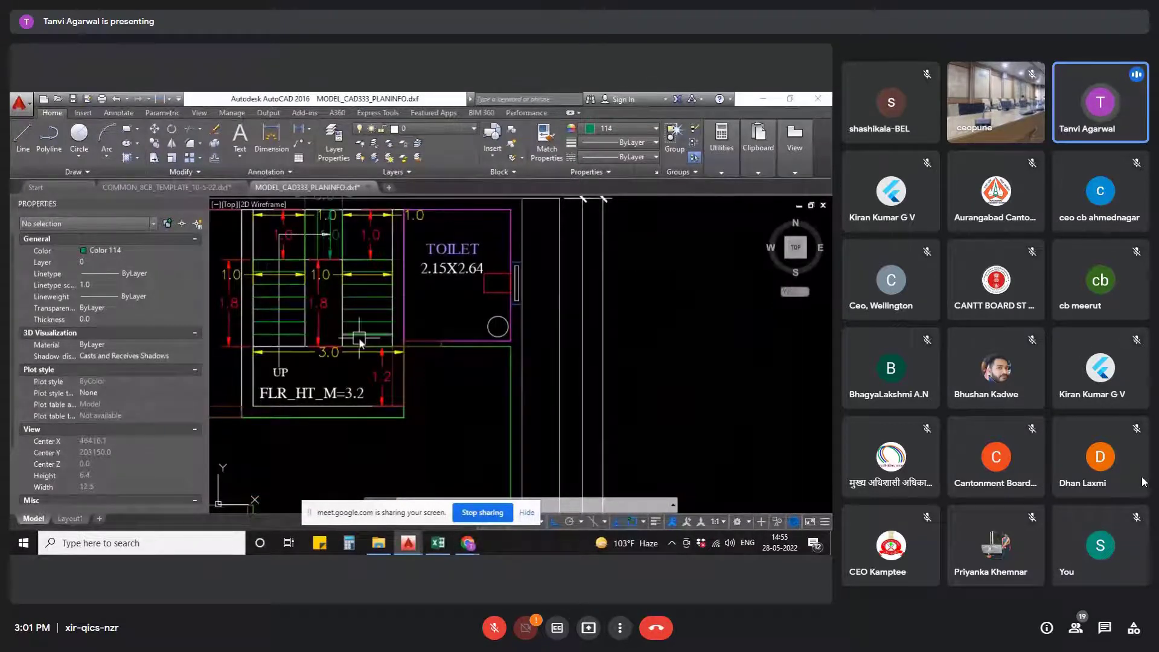
scroll(360, 343, "down", 4)
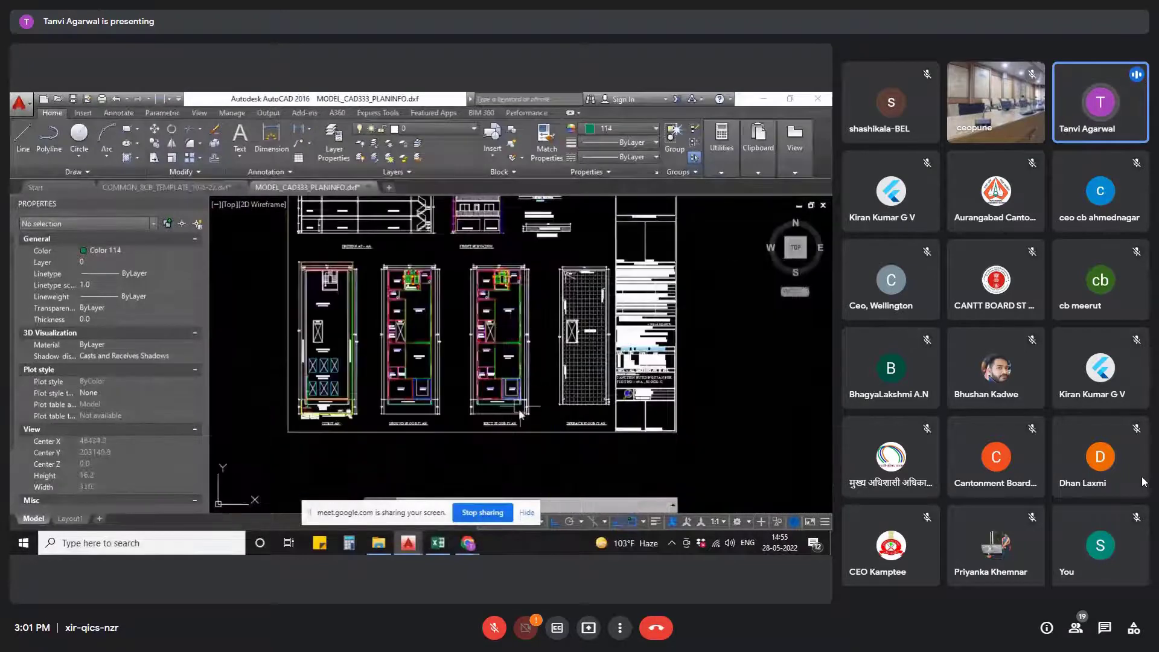
scroll(520, 416, "up", 4)
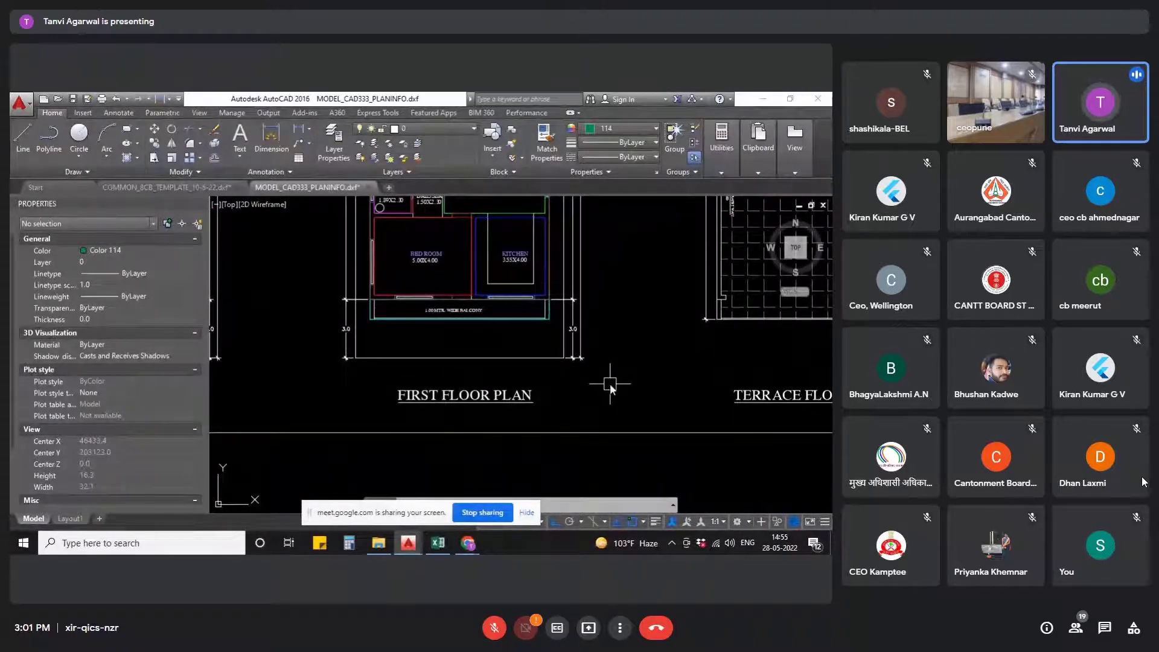
scroll(577, 392, "down", 4)
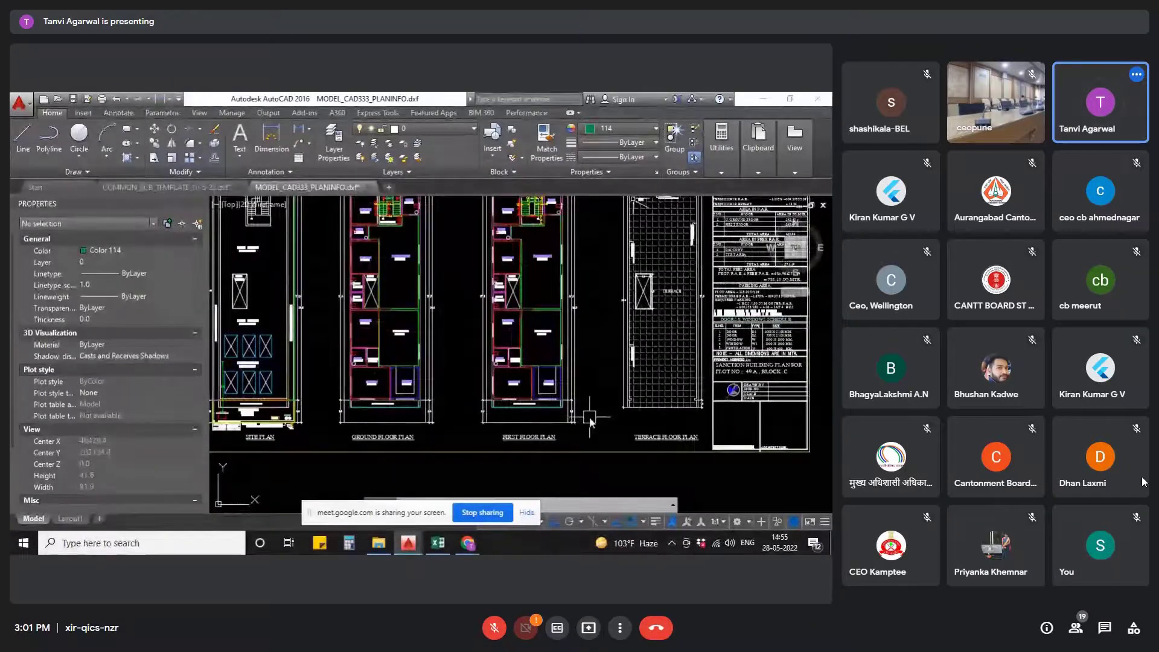
scroll(635, 308, "up", 5)
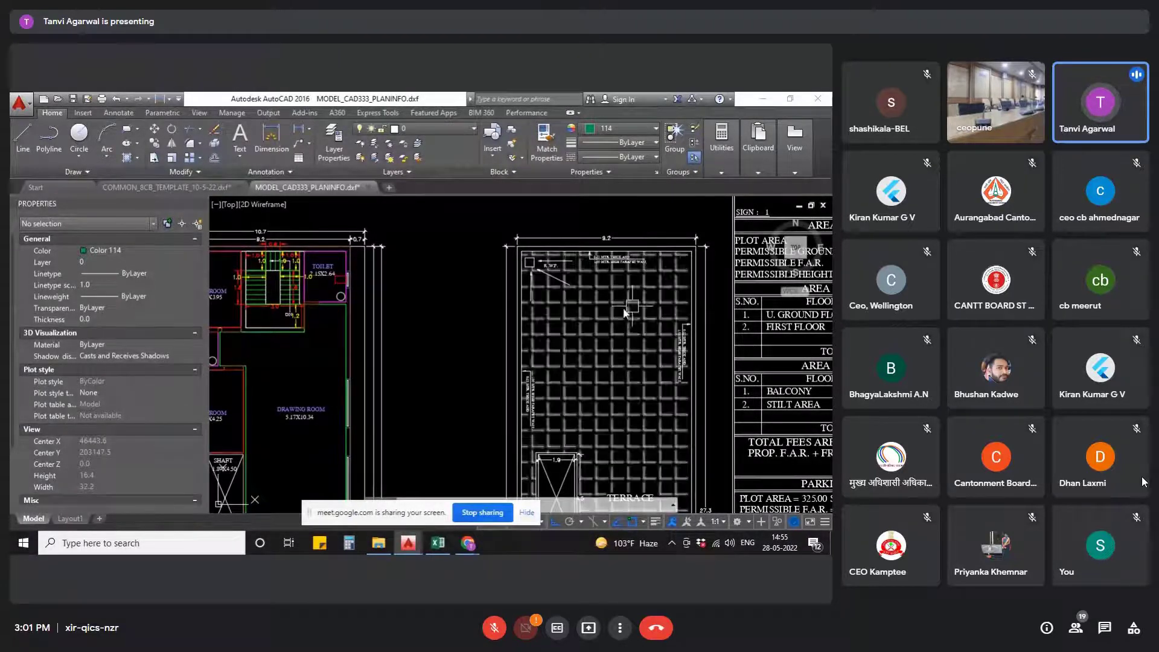
scroll(490, 326, "down", 5)
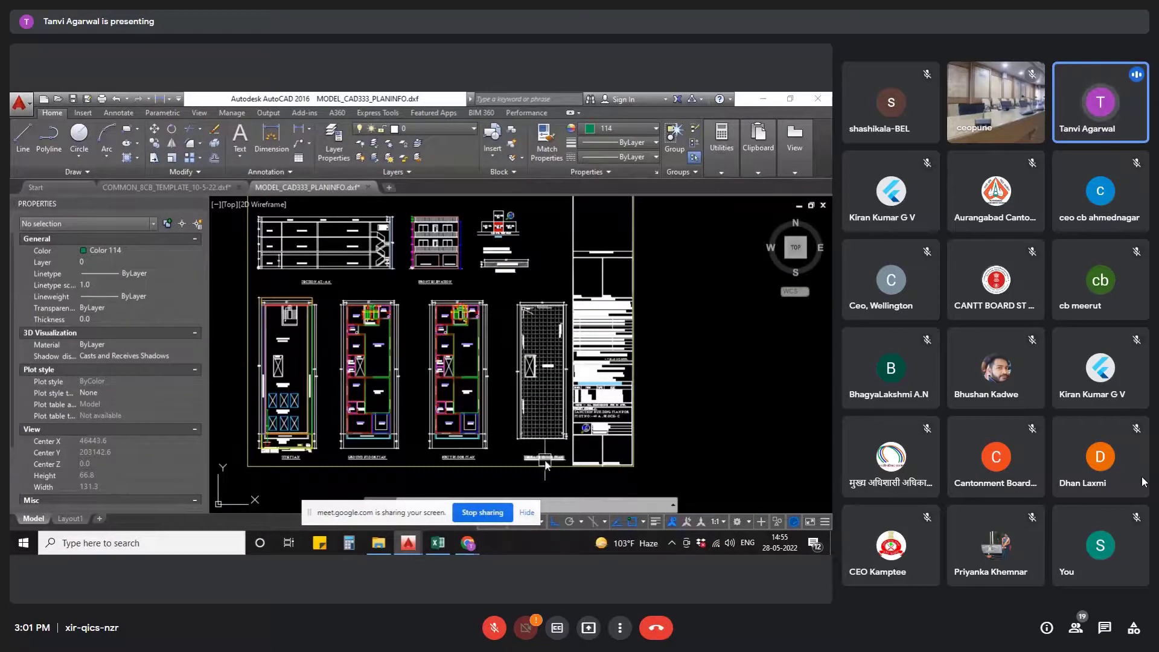
- Examine the front elevation and the template table rows for plinth height, height of building, parapet/railing and chhaja
scroll(571, 389, "down", 4)
scroll(594, 308, "up", 6)
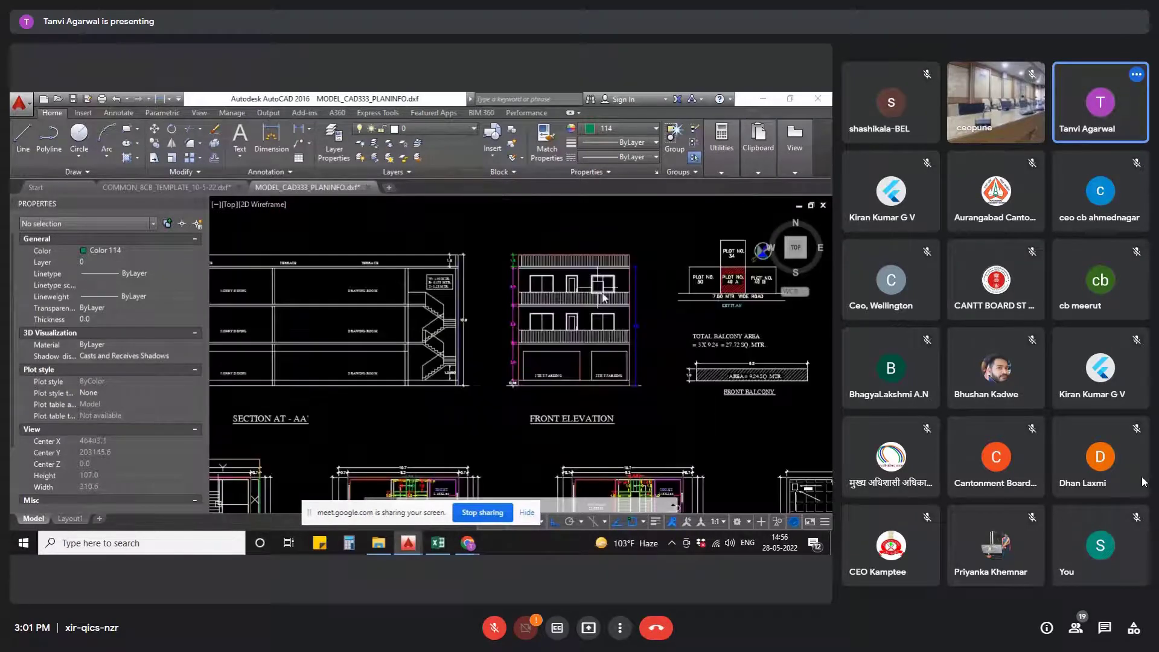
scroll(723, 373, "down", 10)
scroll(457, 332, "up", 9)
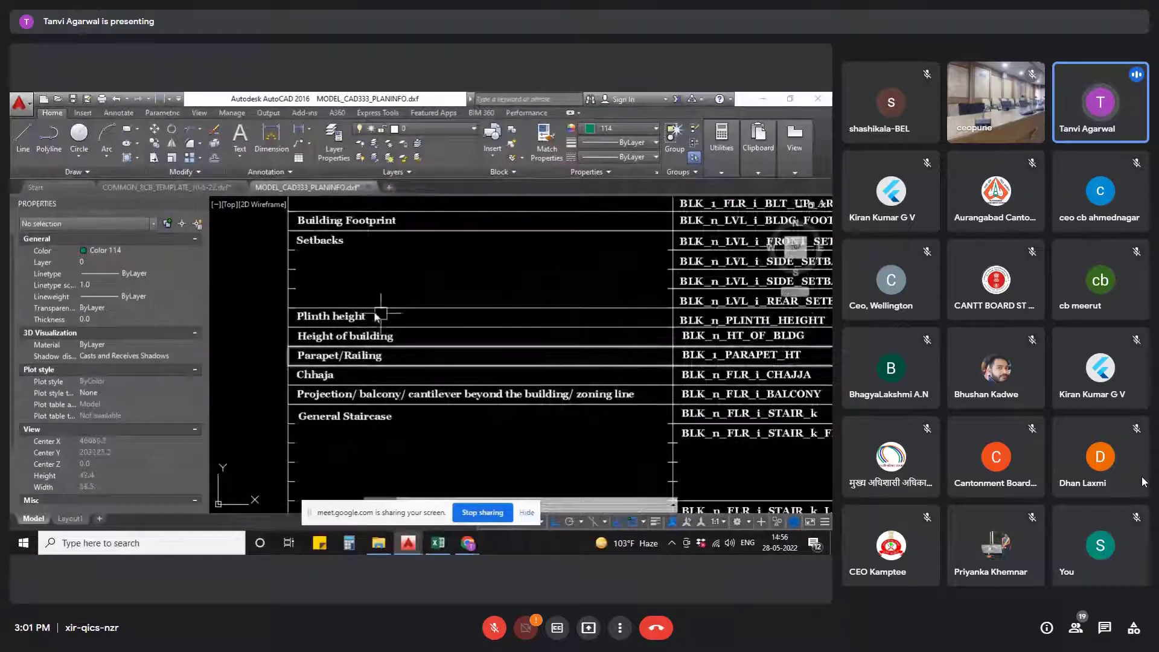
middle_click_drag(460, 328, 423, 371)
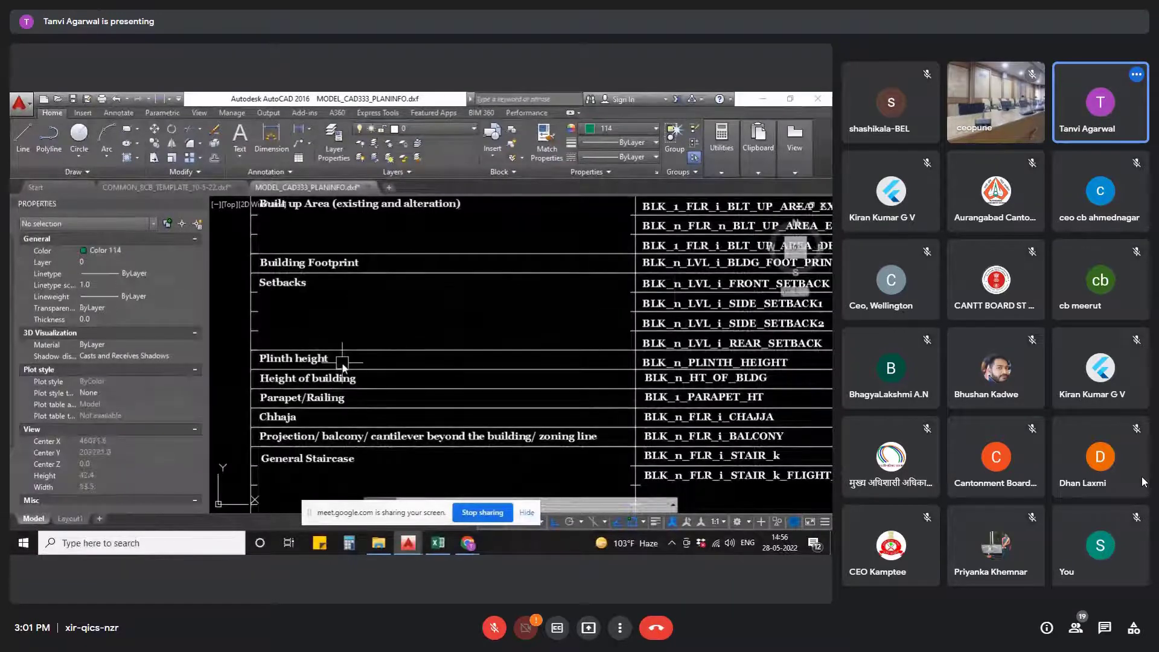
mouse_move(577, 436)
middle_mouse_down()
mouse_move(489, 430)
mouse_move(616, 403)
middle_mouse_up()
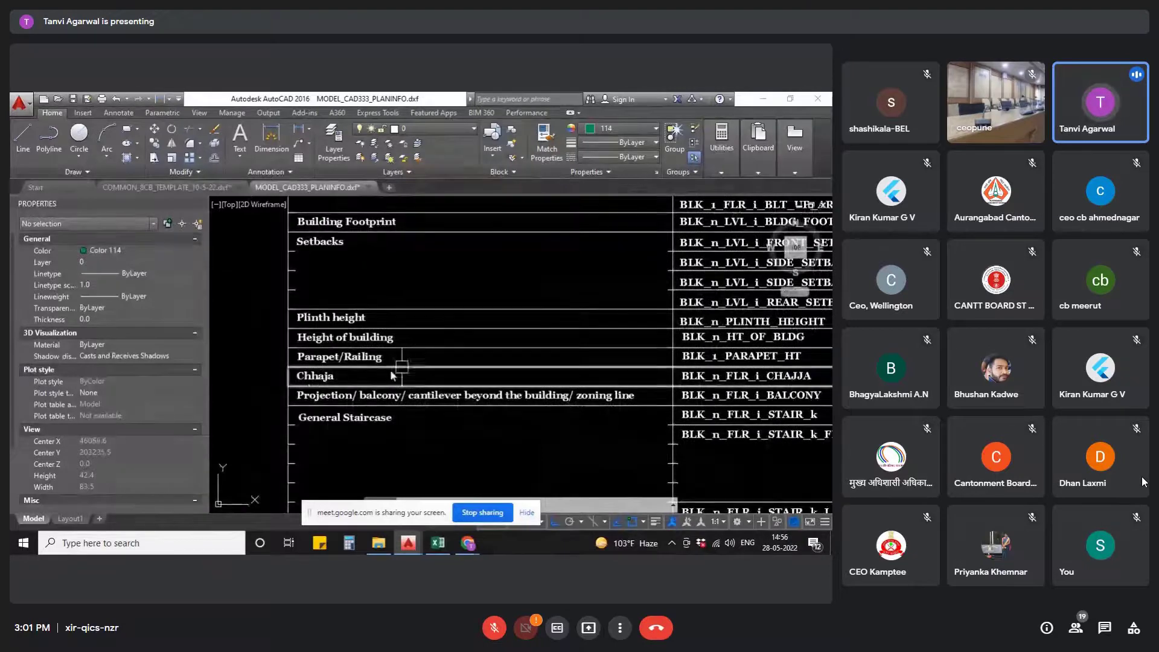
scroll(597, 352, "down", 4)
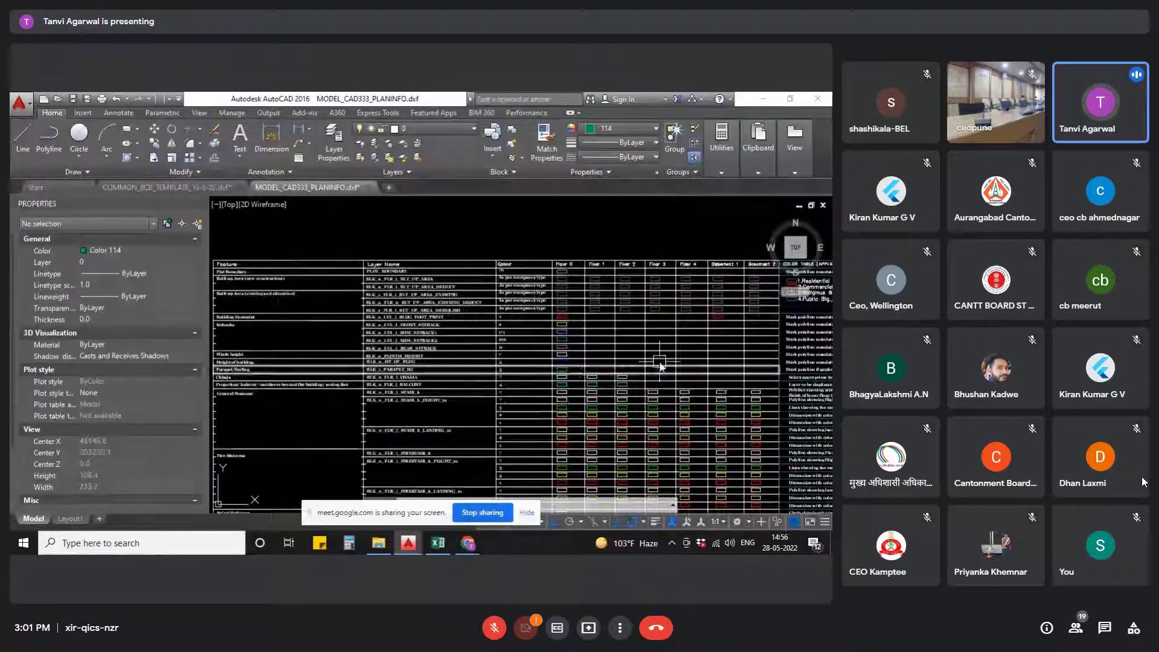
- Inspect the layer and dimension properties of the overall building height dimension on the front elevation
scroll(596, 352, "down", 5)
scroll(649, 416, "up", 7)
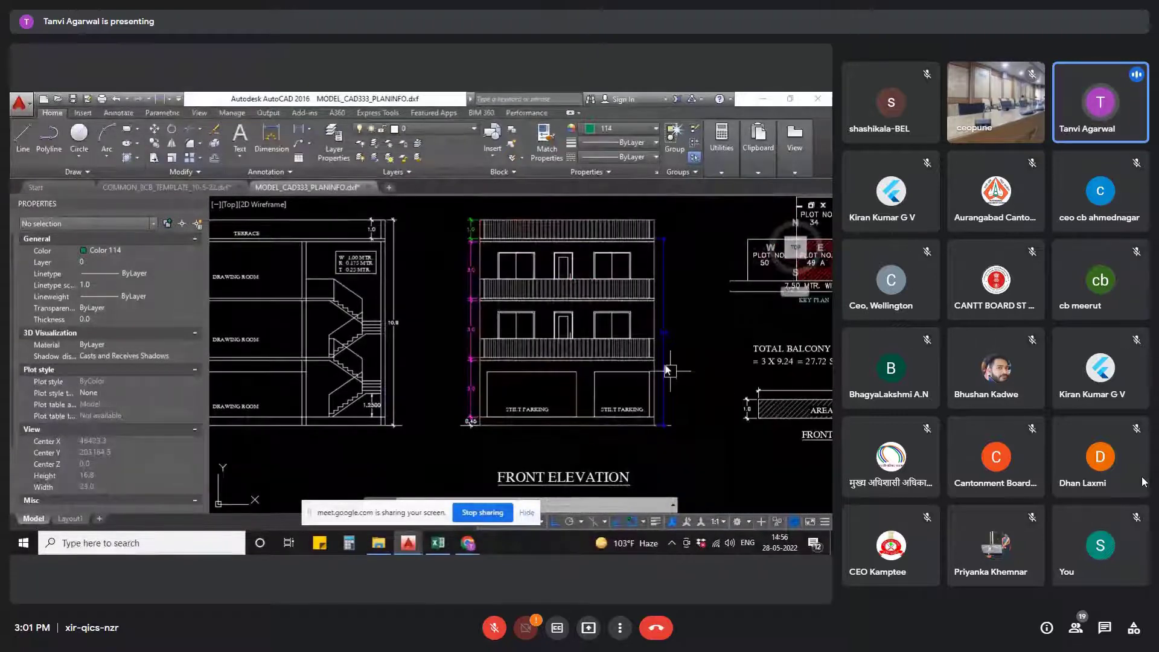
scroll(699, 359, "down", 2)
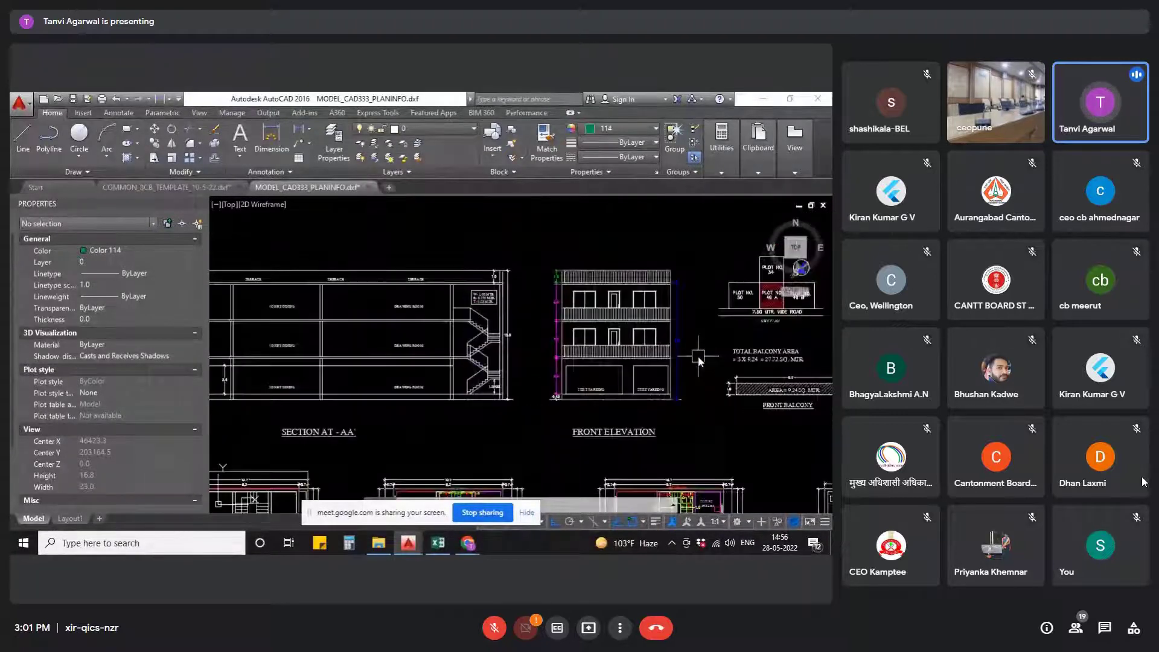
scroll(694, 357, "up", 2)
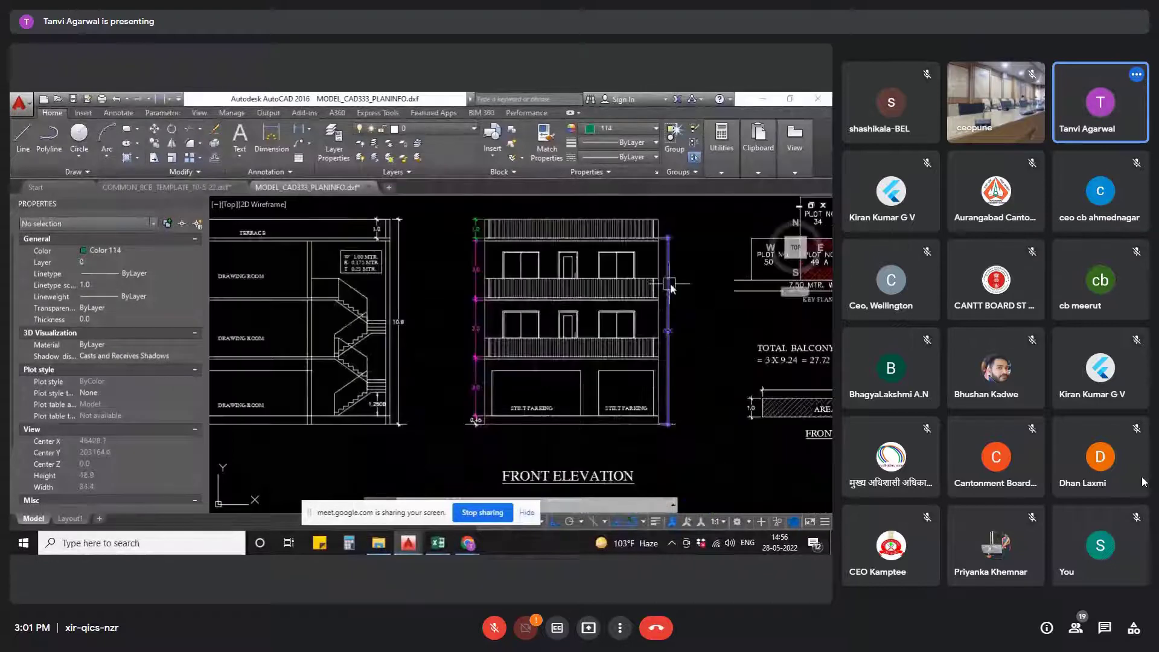
left_click(670, 286)
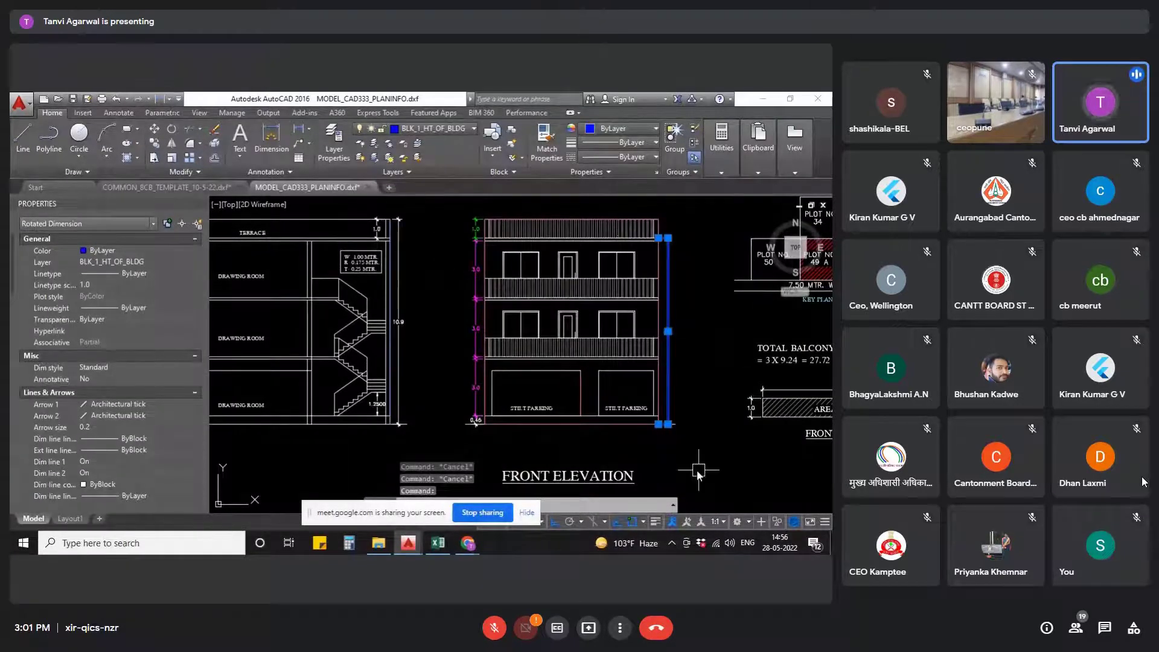
scroll(672, 266, "up", 3)
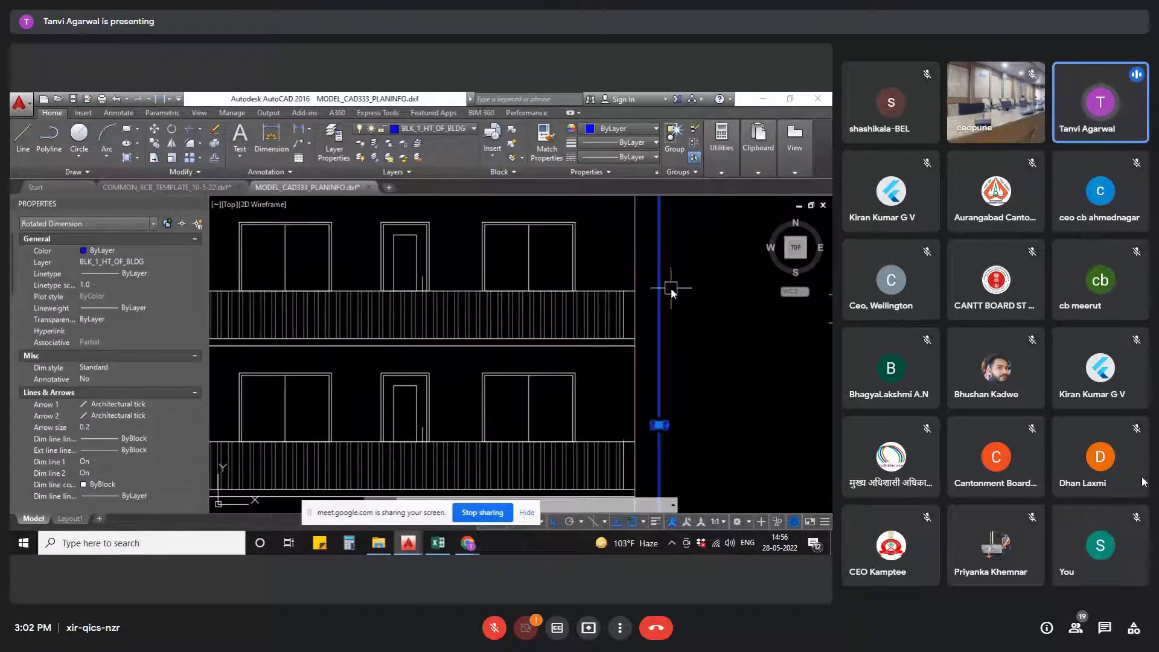
scroll(701, 361, "down", 5)
key("Escape")
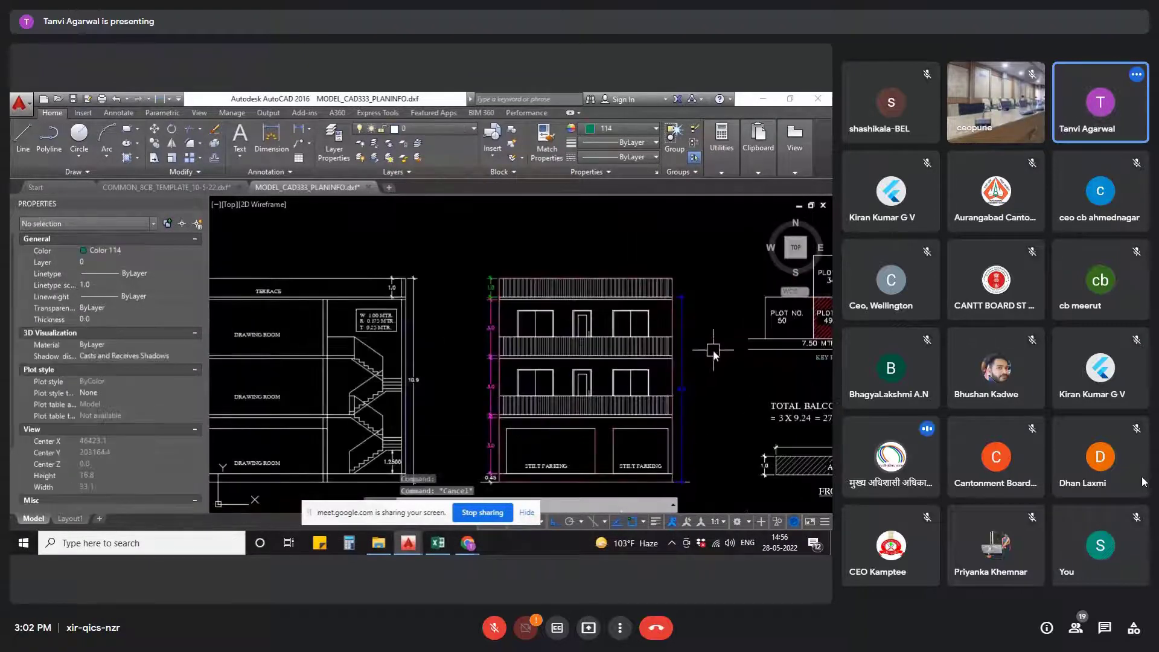
left_click(272, 138)
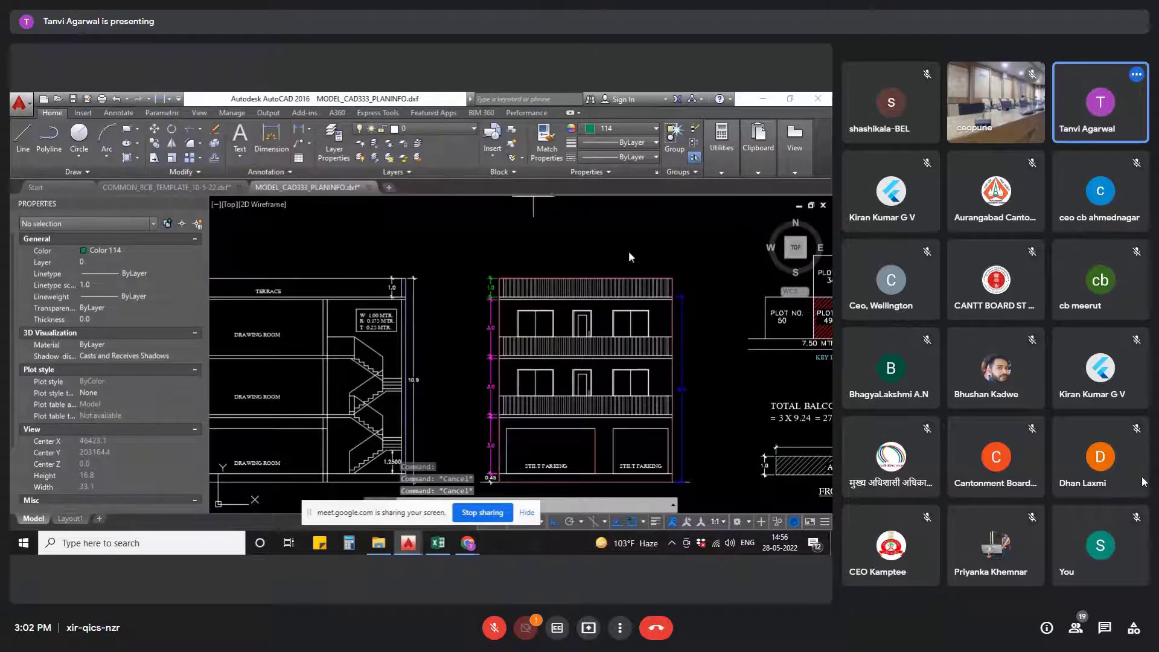
- Dimension the building height beside the front elevation, from the terrace slab level at the railing base down to the ground line
scroll(690, 314, "up", 3)
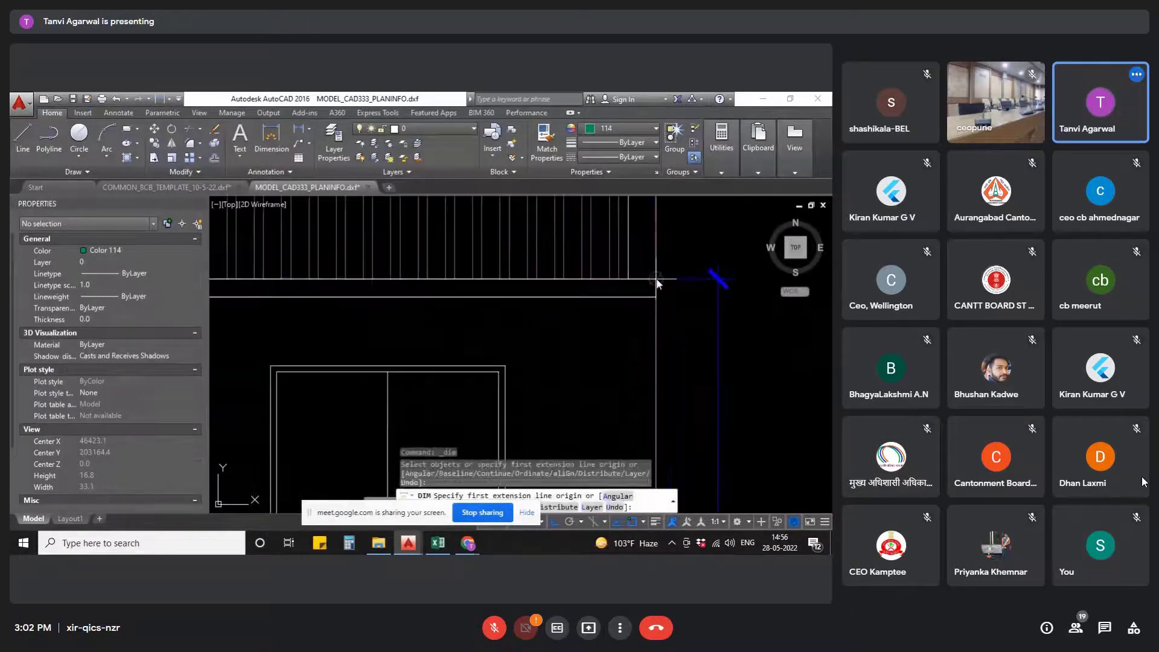
scroll(647, 236, "down", 3)
scroll(617, 416, "up", 5)
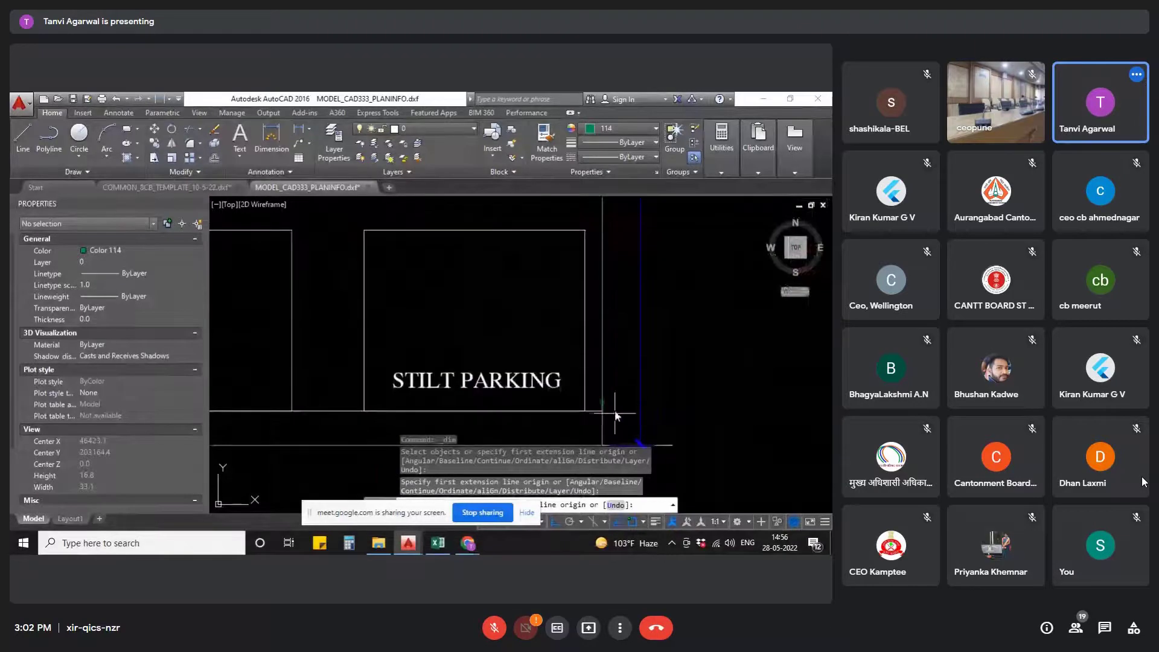
scroll(617, 416, "down", 1)
left_click(604, 434)
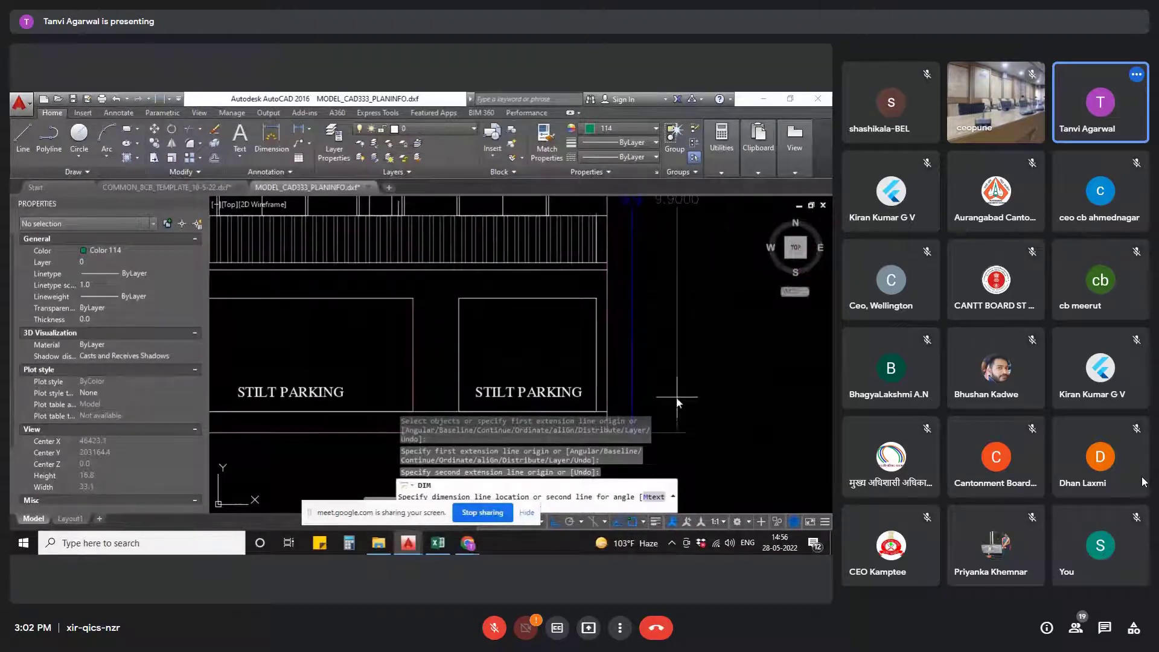
scroll(677, 398, "down", 3)
key("Escape")
- Match the new building height dimension to the Floor 0 sample of the template's BLK_n_HT_OF_BLDG row, colour 5
type("ma")
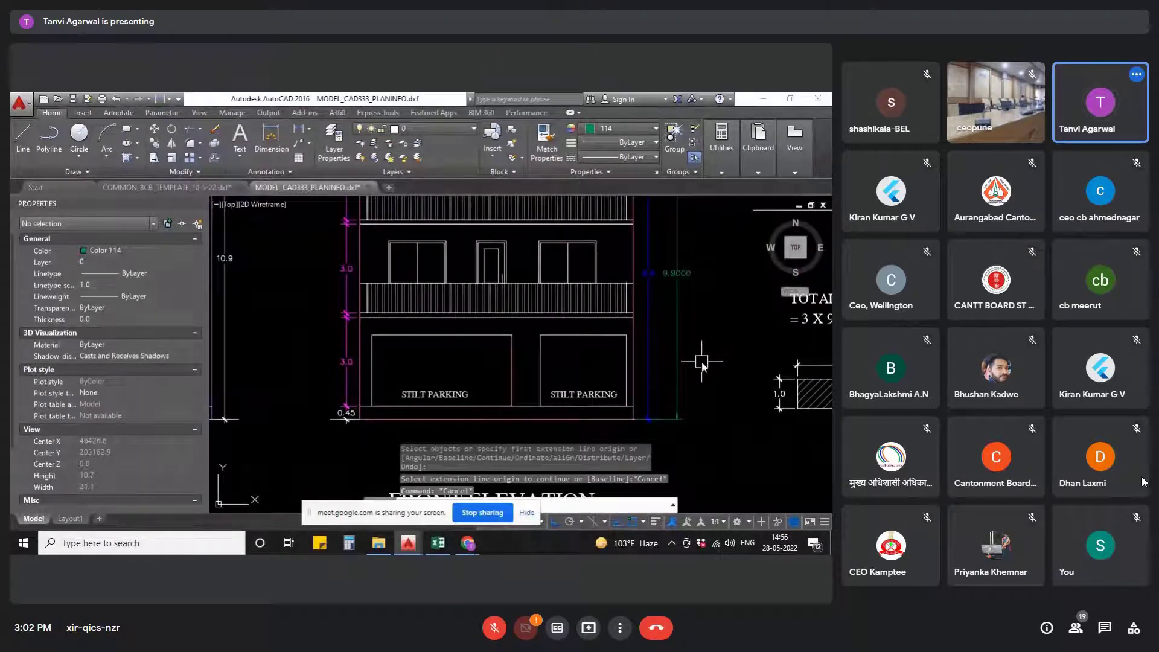
key("Return")
scroll(702, 365, "down", 5)
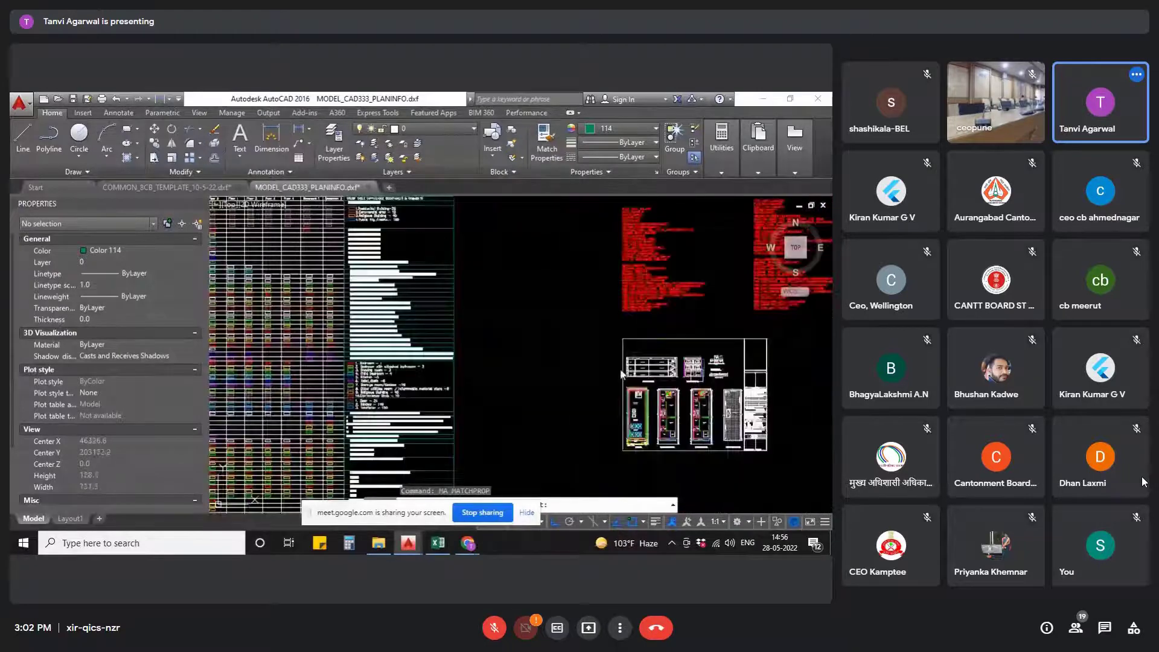
scroll(403, 308, "up", 6)
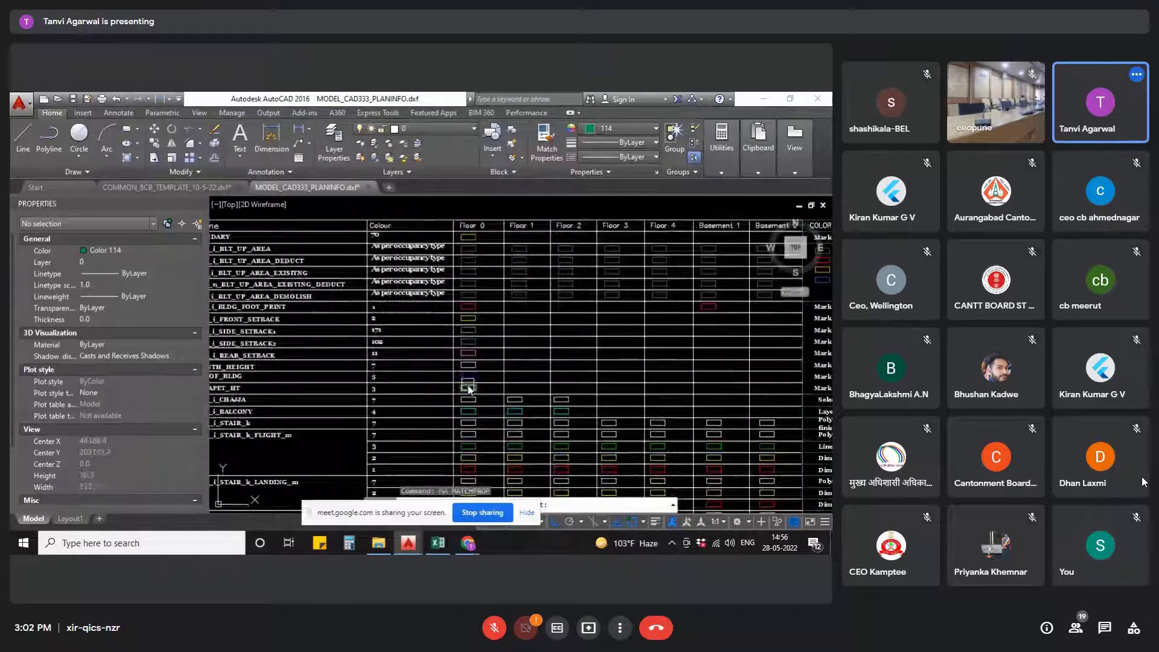
scroll(465, 383, "up", 4)
scroll(640, 382, "down", 3)
scroll(640, 383, "up", 3)
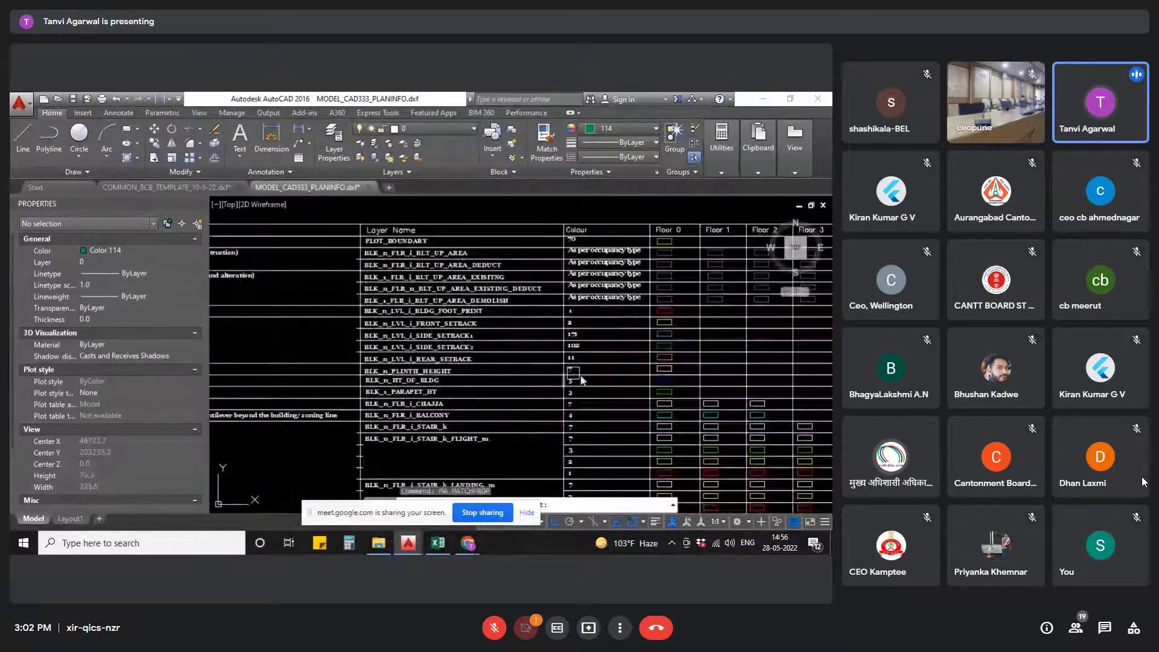
scroll(668, 384, "up", 5)
left_click(660, 389)
scroll(414, 313, "down", 8)
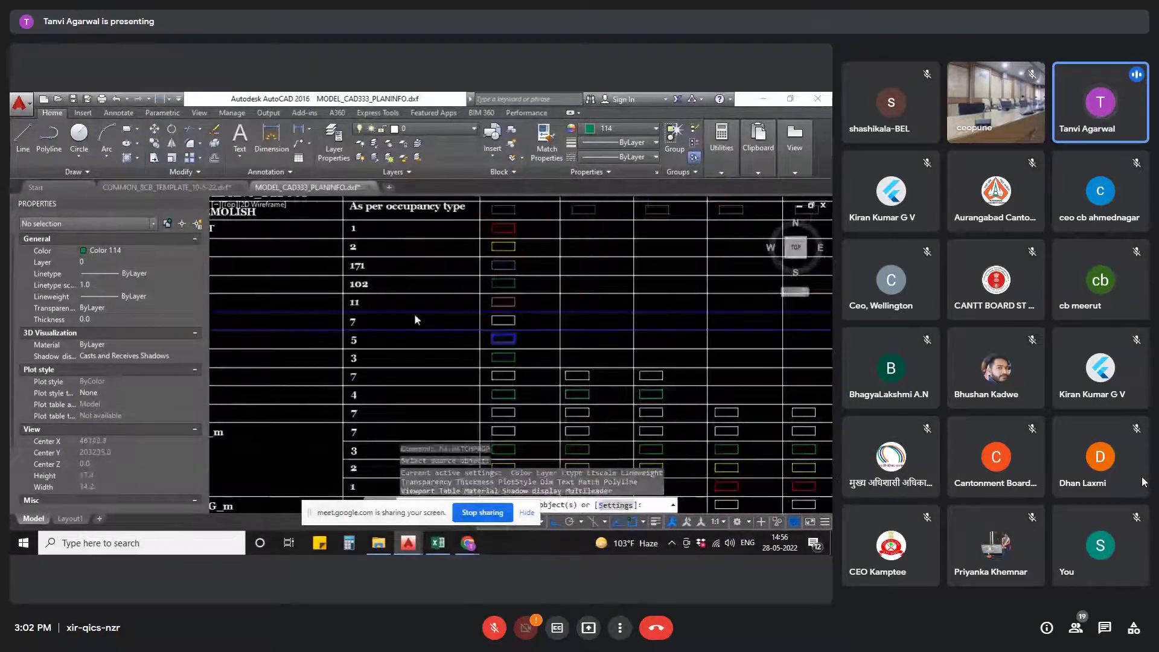
scroll(675, 389, "up", 5)
scroll(696, 368, "up", 2)
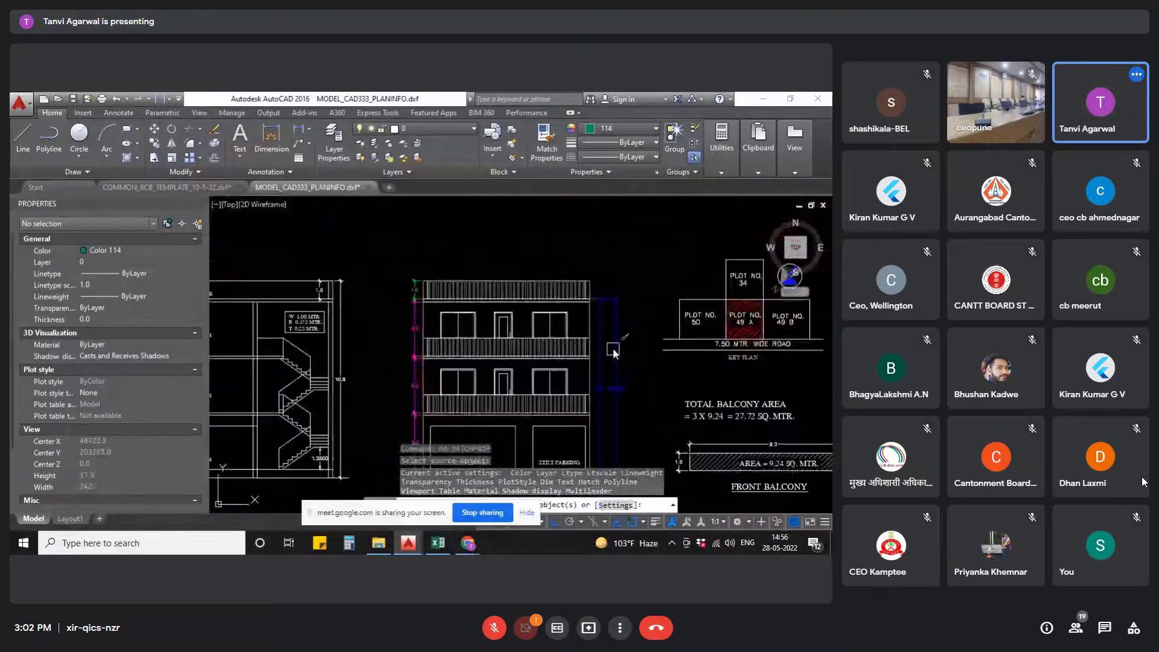
scroll(623, 420, "up", 2)
key("Escape")
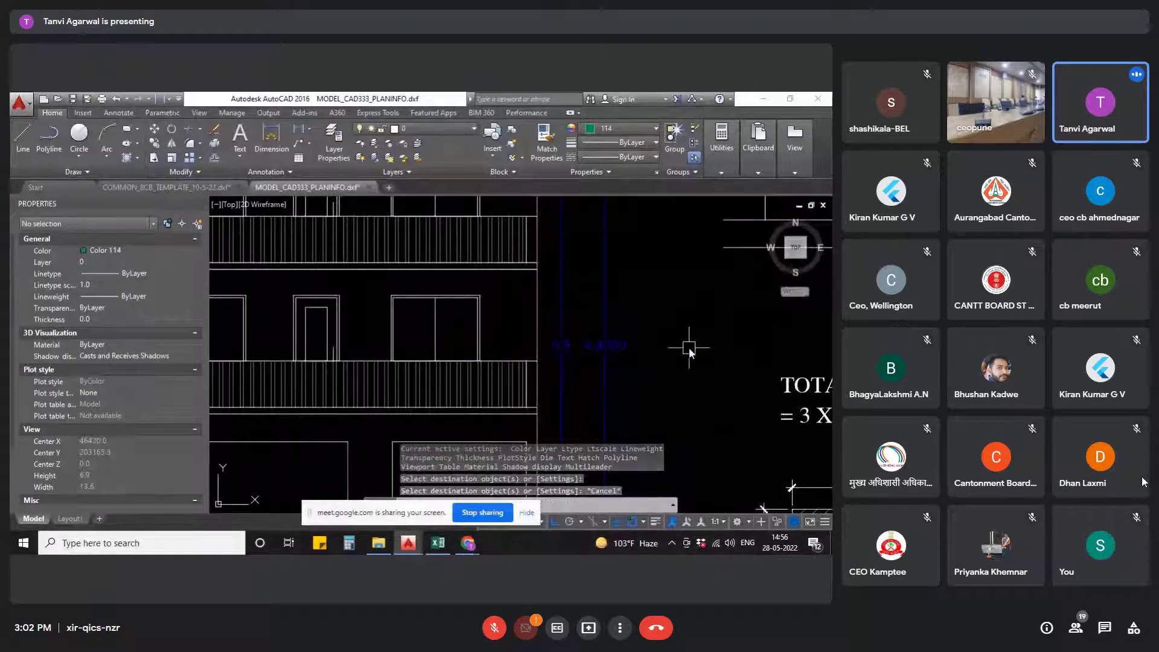
- Inspect the layer and colour of the parapet height dimension above the top storey on the front elevation
scroll(651, 349, "down", 5)
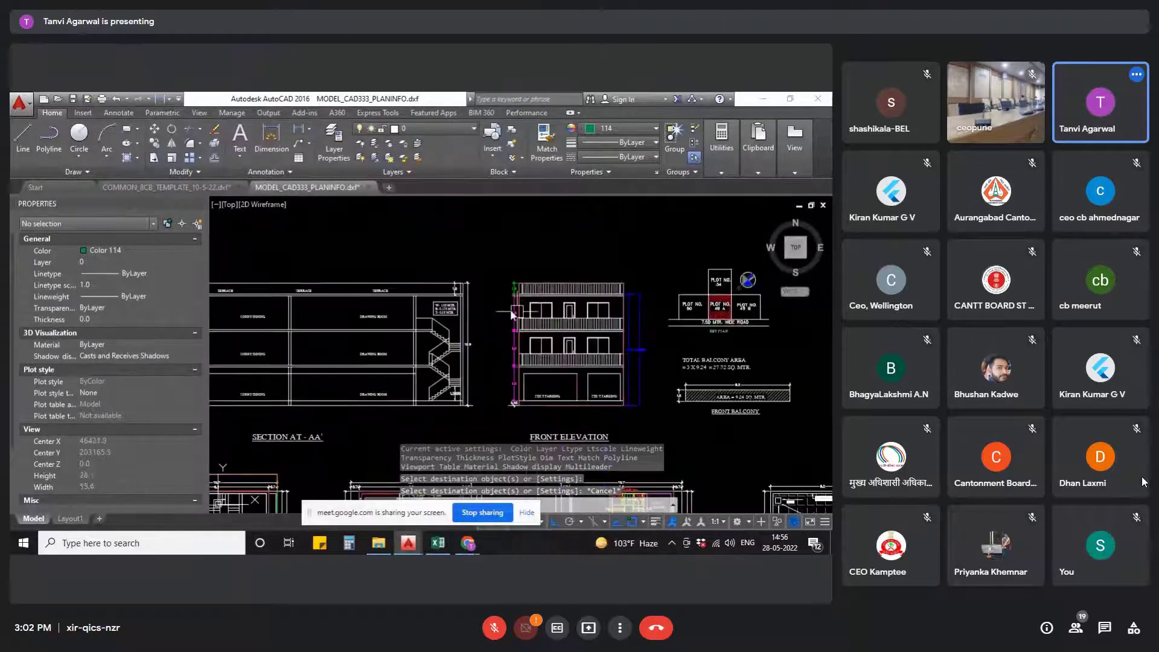
scroll(483, 210, "up", 6)
scroll(484, 224, "up", 2)
key("Escape")
left_click(523, 243)
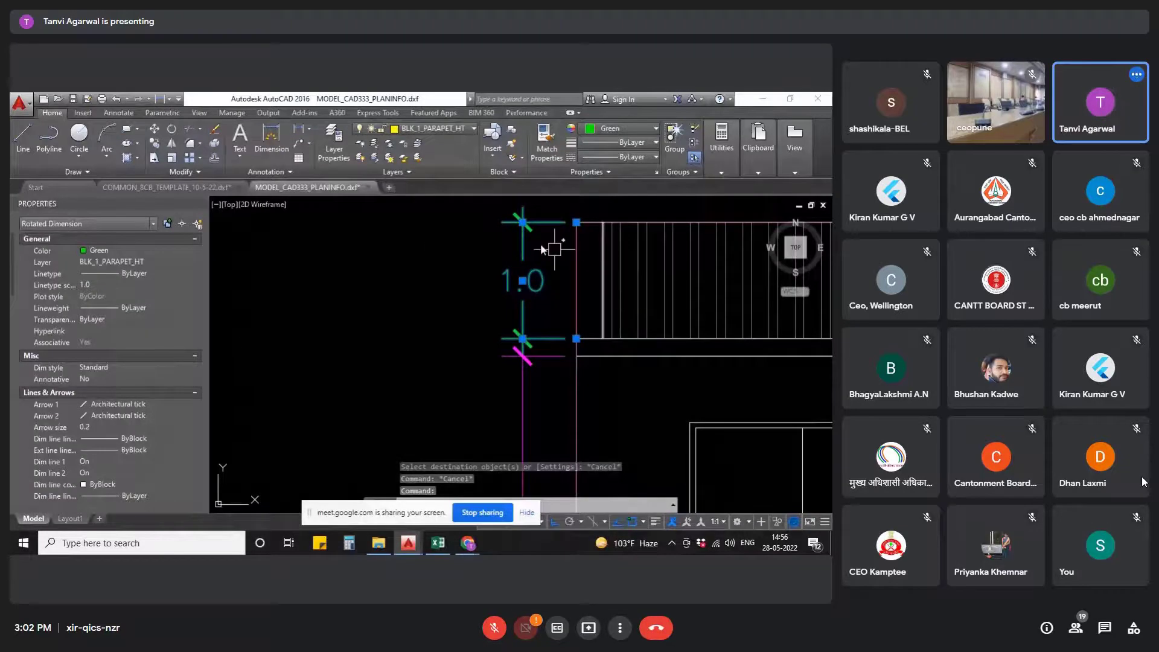
scroll(529, 312, "down", 4)
scroll(501, 362, "up", 2)
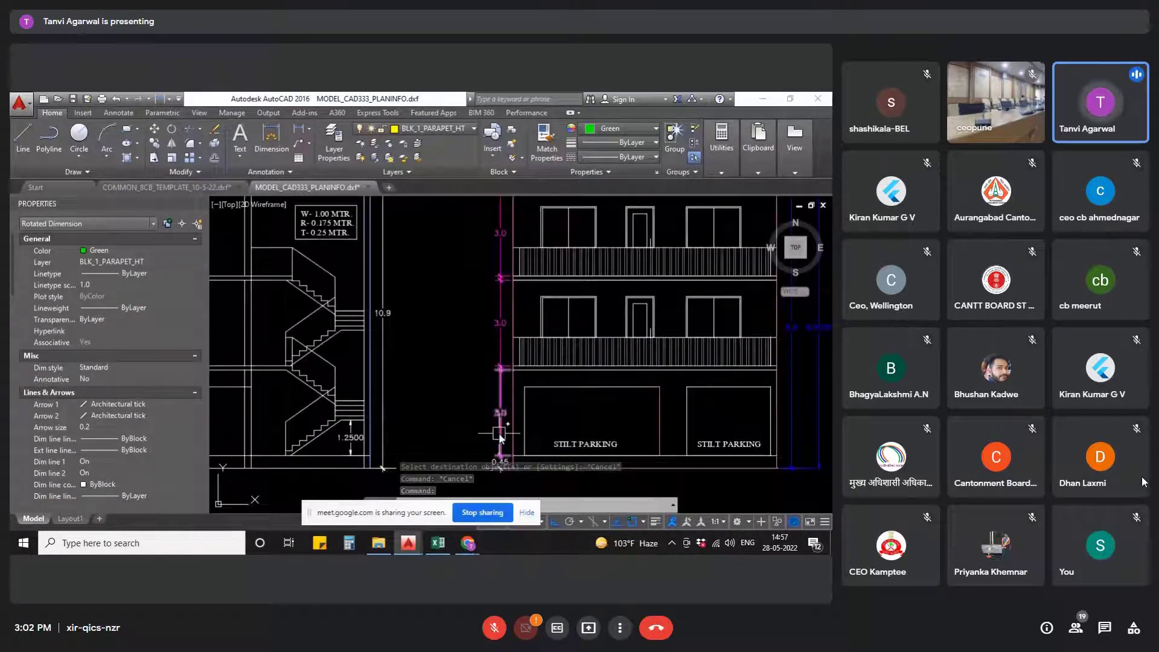
key("Escape")
key("Escape")
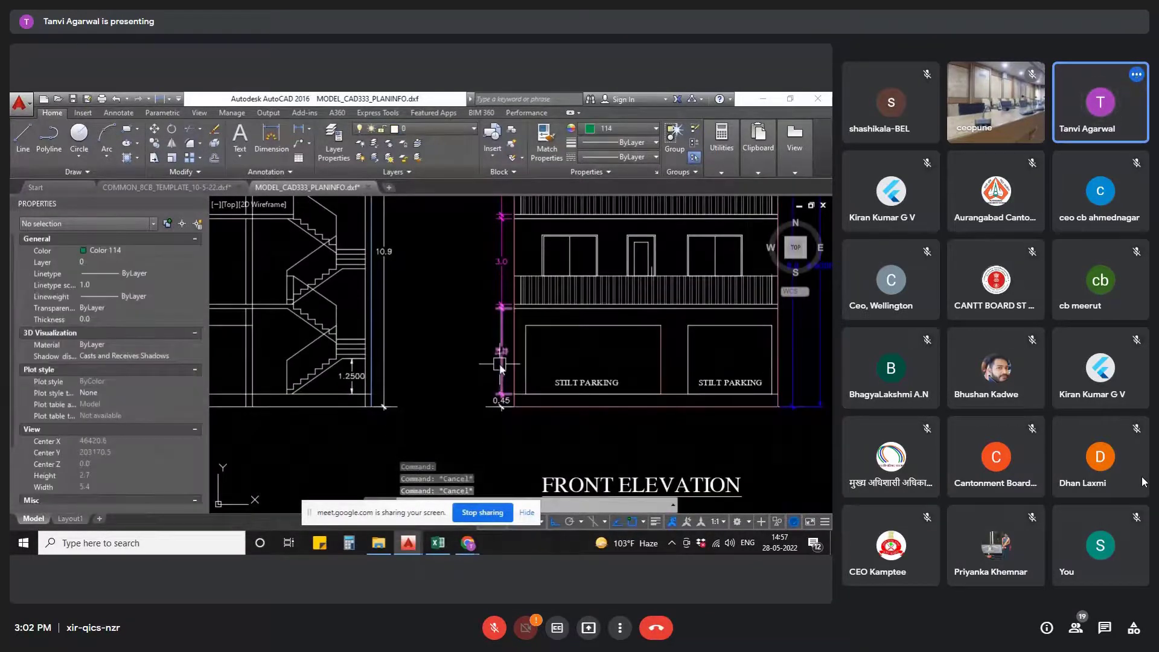
- Inspect the layer properties of the three storey height dimensions on the front elevation, from the stilt parking level upward
left_click(501, 368)
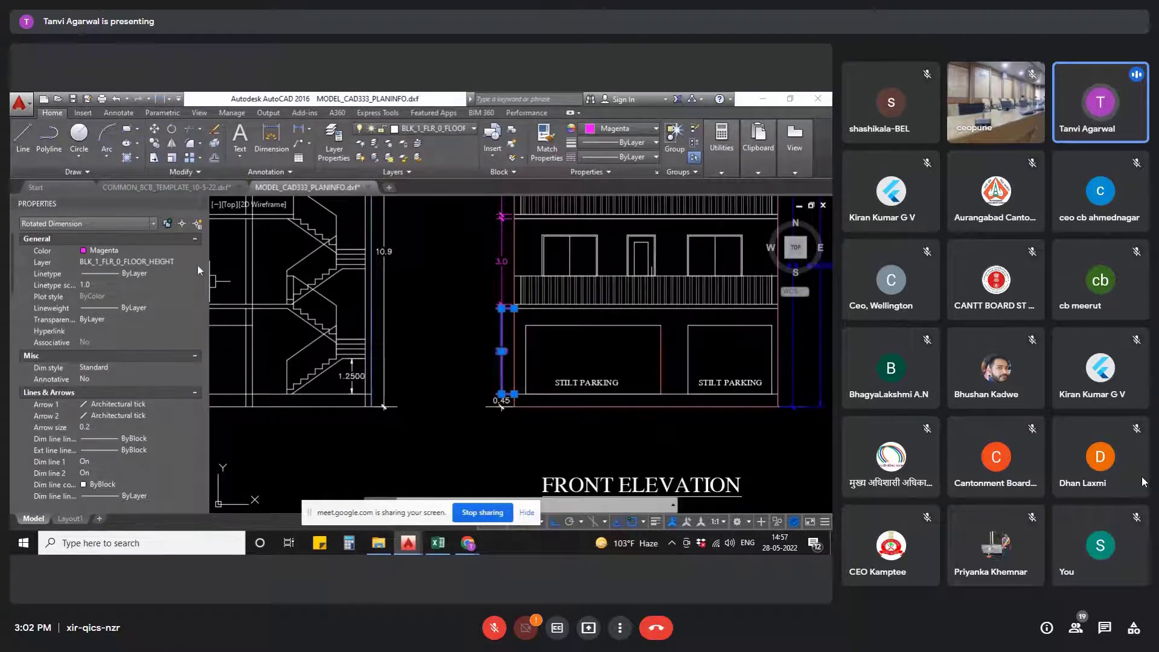
key("Escape")
left_click(502, 239)
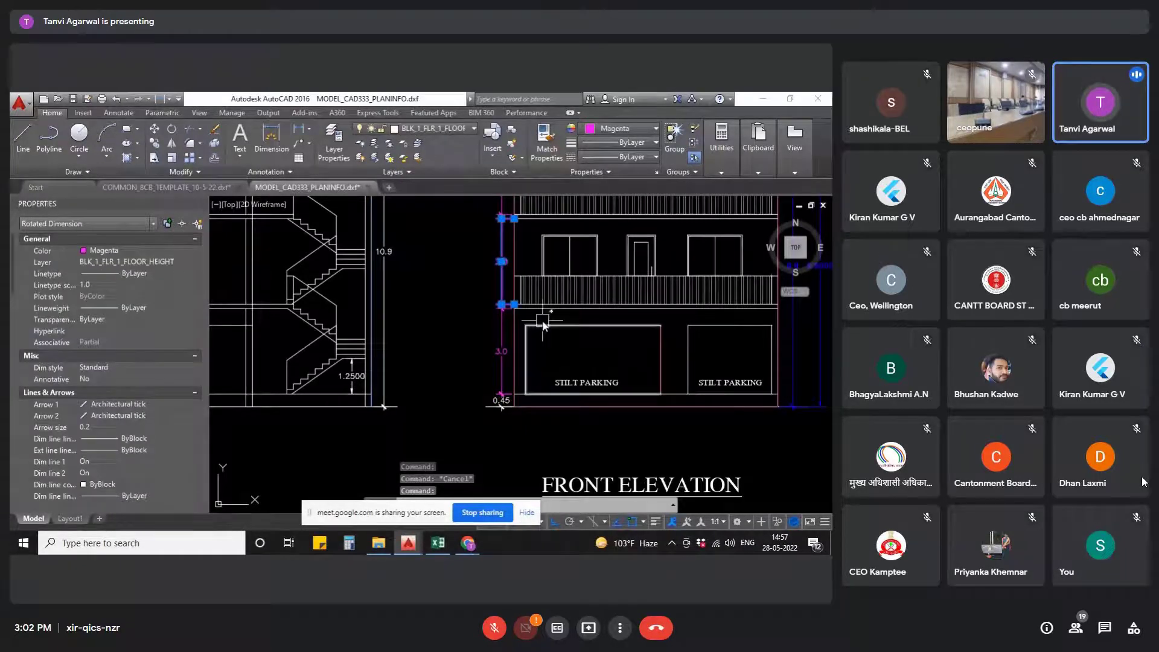
scroll(525, 302, "up", 3)
key("Escape")
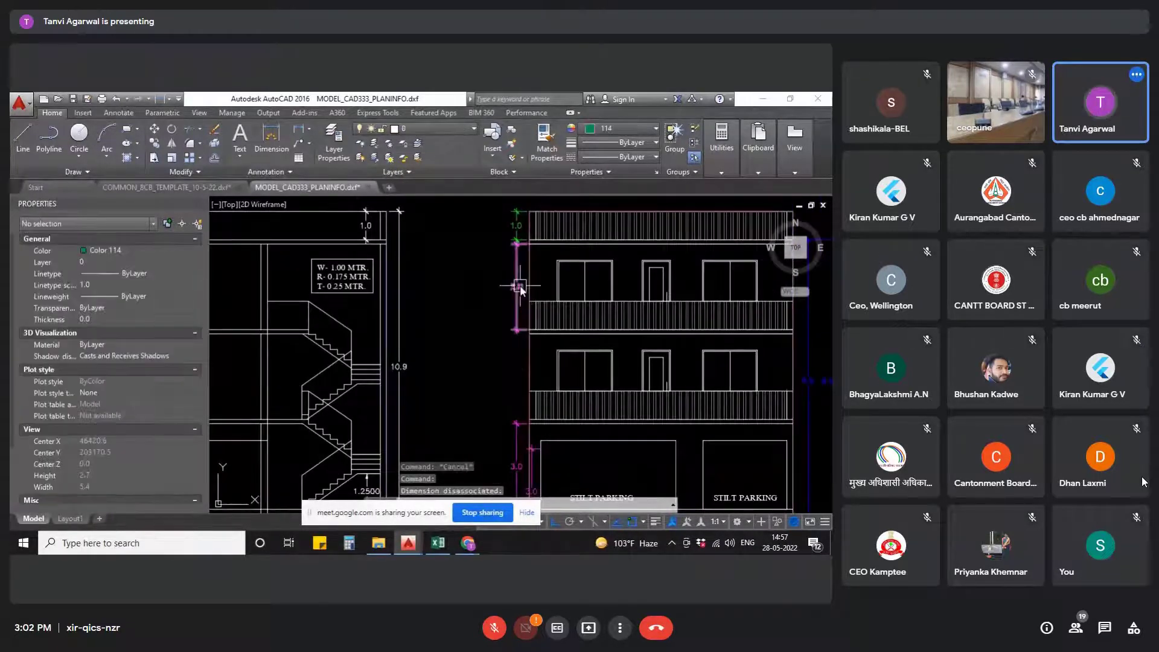
left_click(520, 289)
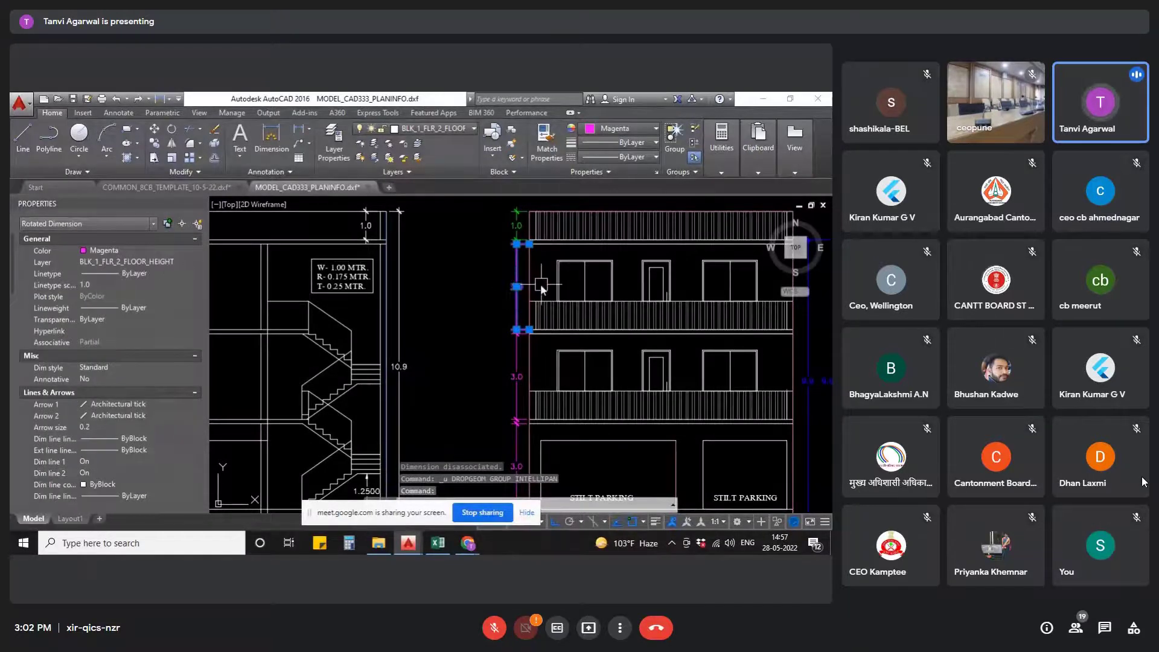
key("Escape")
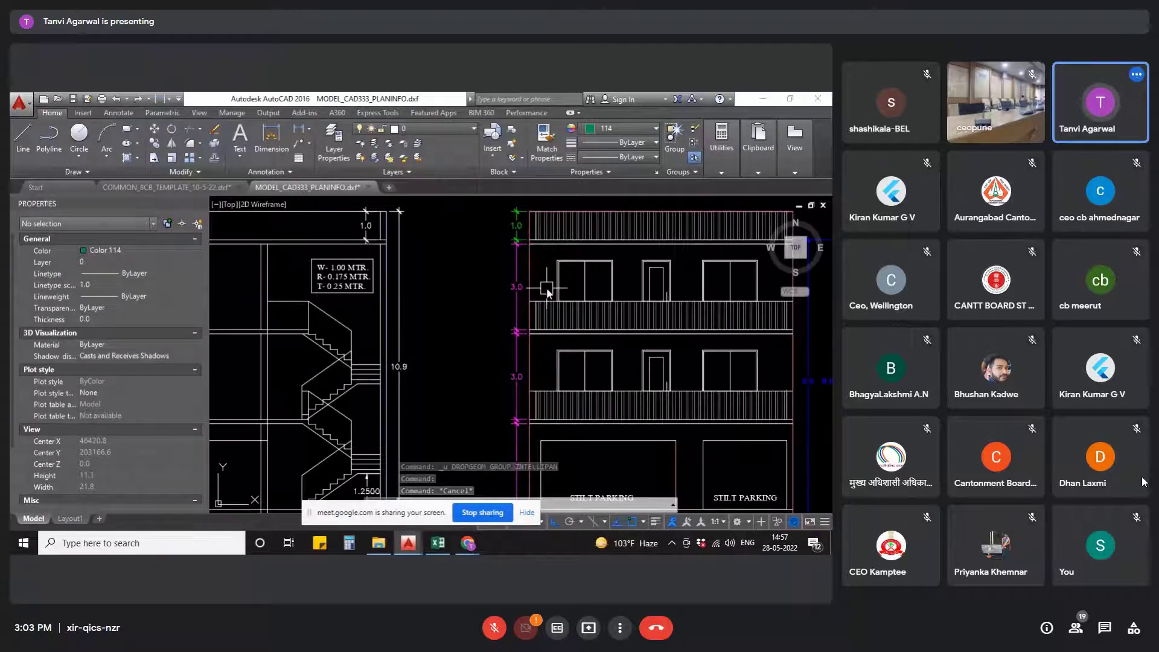
- Recheck the layer of the floor height dimension beside the stilt parking on the front elevation
scroll(525, 416, "down", 1)
scroll(527, 433, "up", 3)
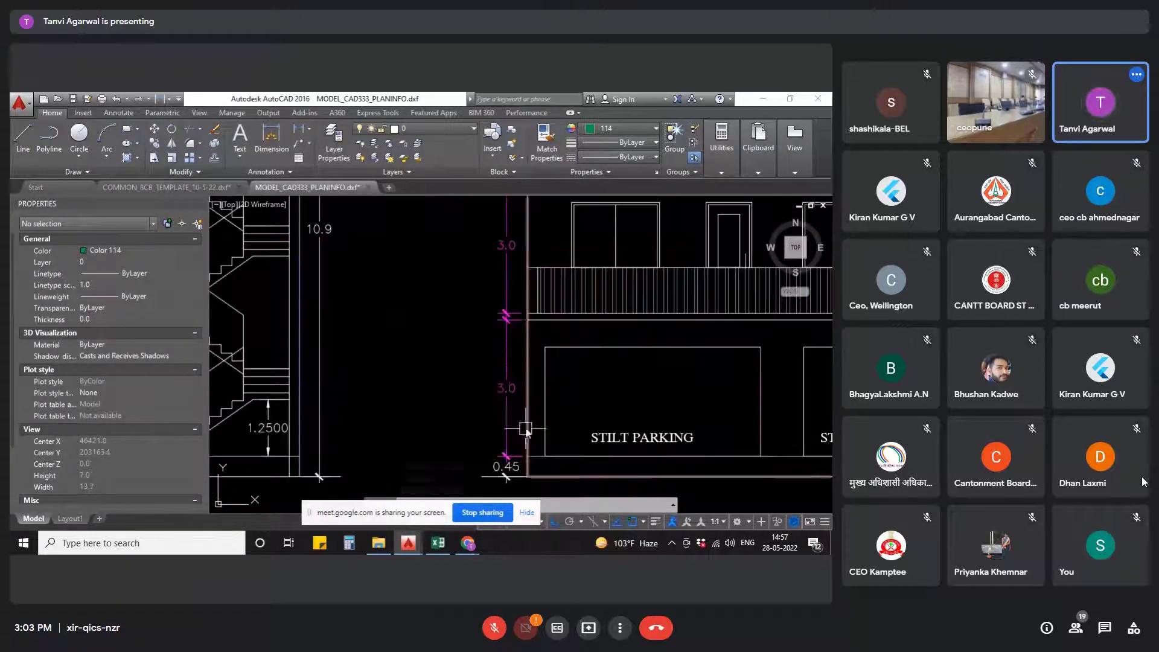
left_click(507, 391)
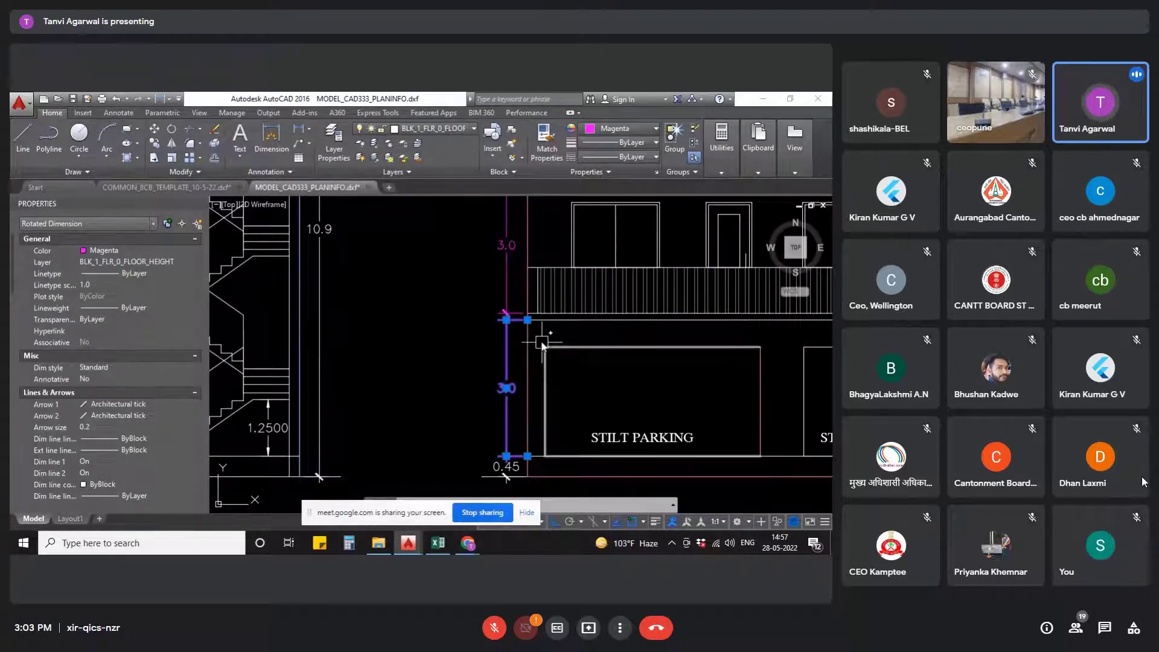
scroll(562, 386, "down", 4)
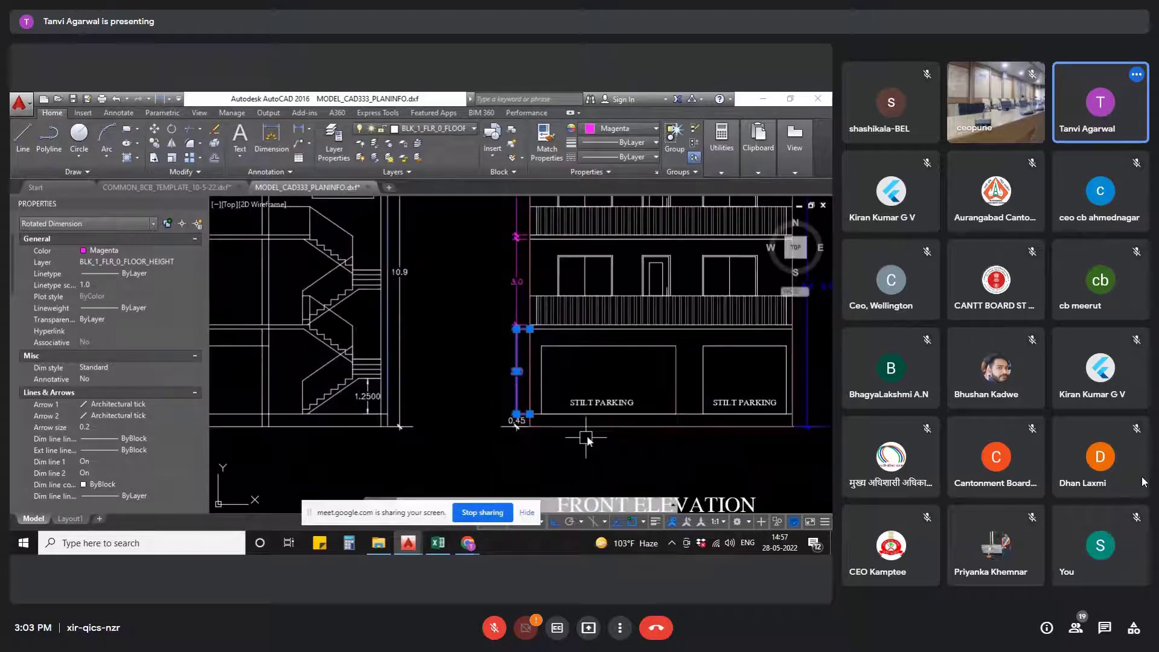
key("Escape")
- Inspect the layer and text properties of the FLR_HT_M label below the staircase in the floor plan
scroll(582, 299, "down", 3)
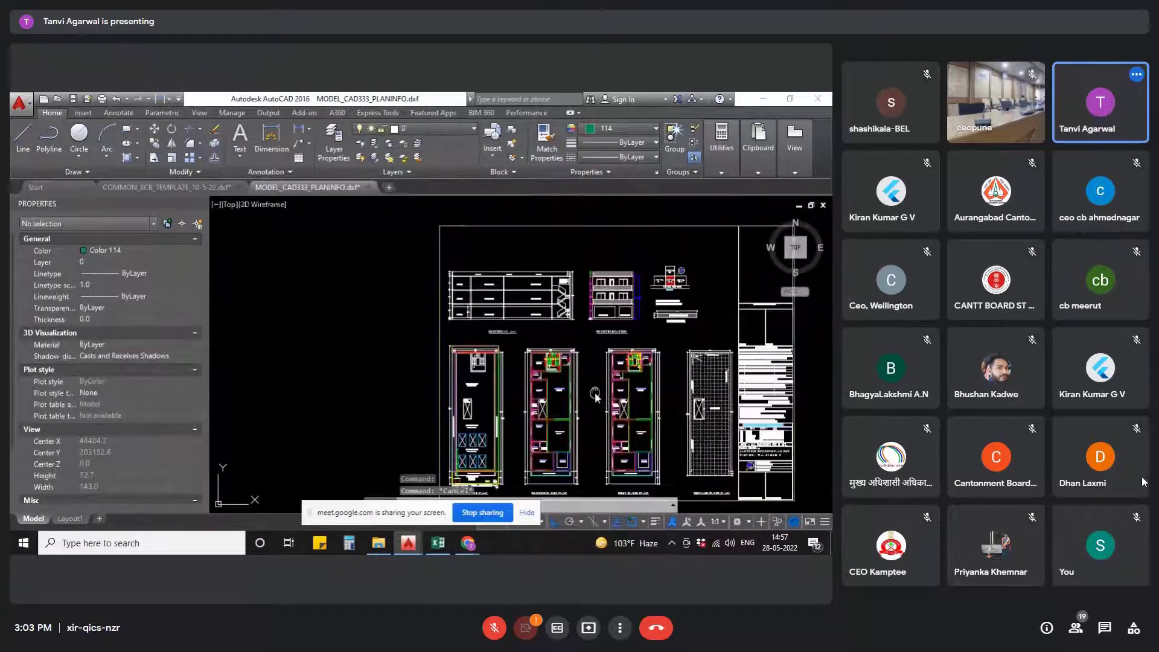
scroll(545, 271, "up", 5)
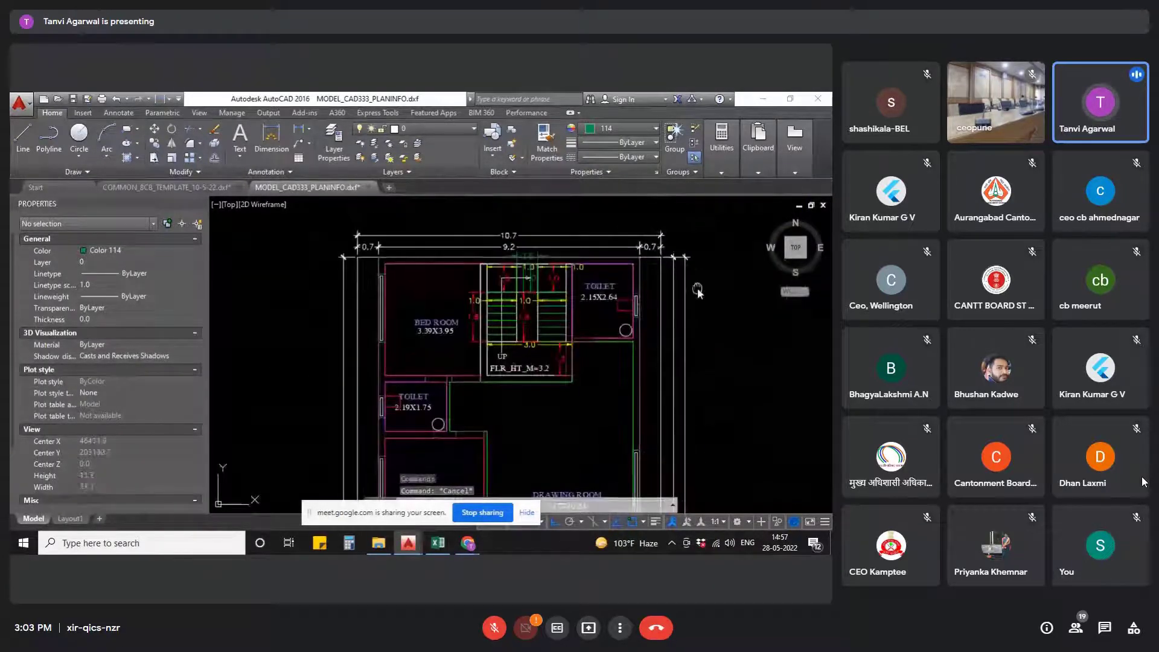
scroll(595, 303, "up", 3)
scroll(595, 302, "down", 3)
scroll(566, 352, "up", 6)
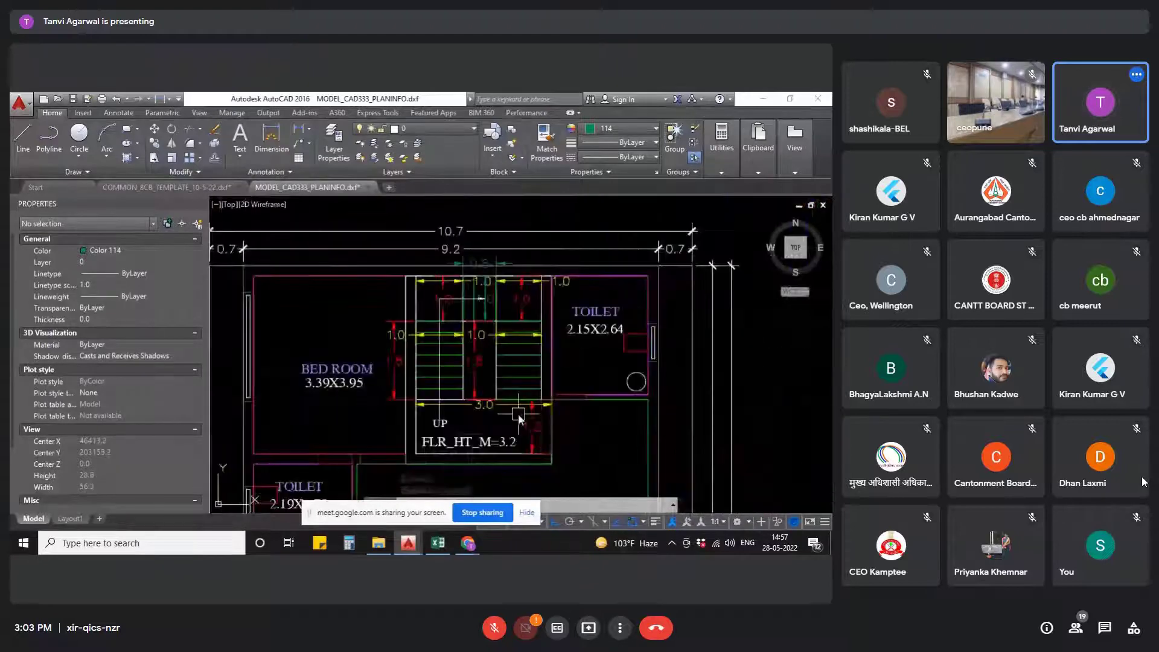
key("Escape")
key("Escape")
key("Escape")
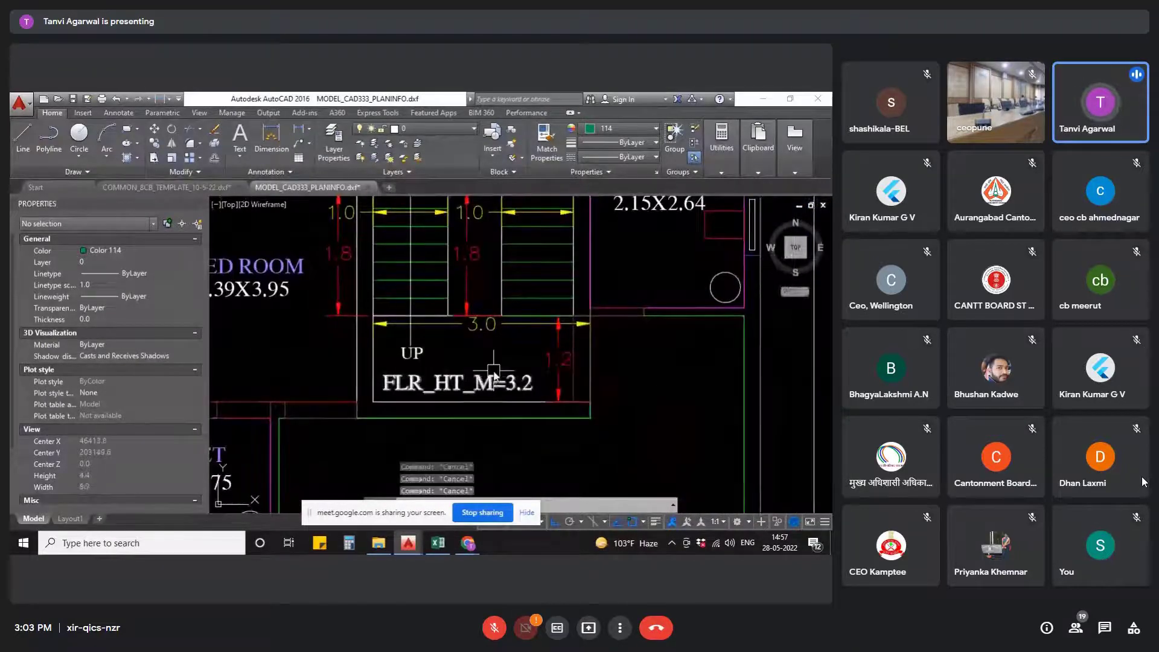
left_click(492, 387)
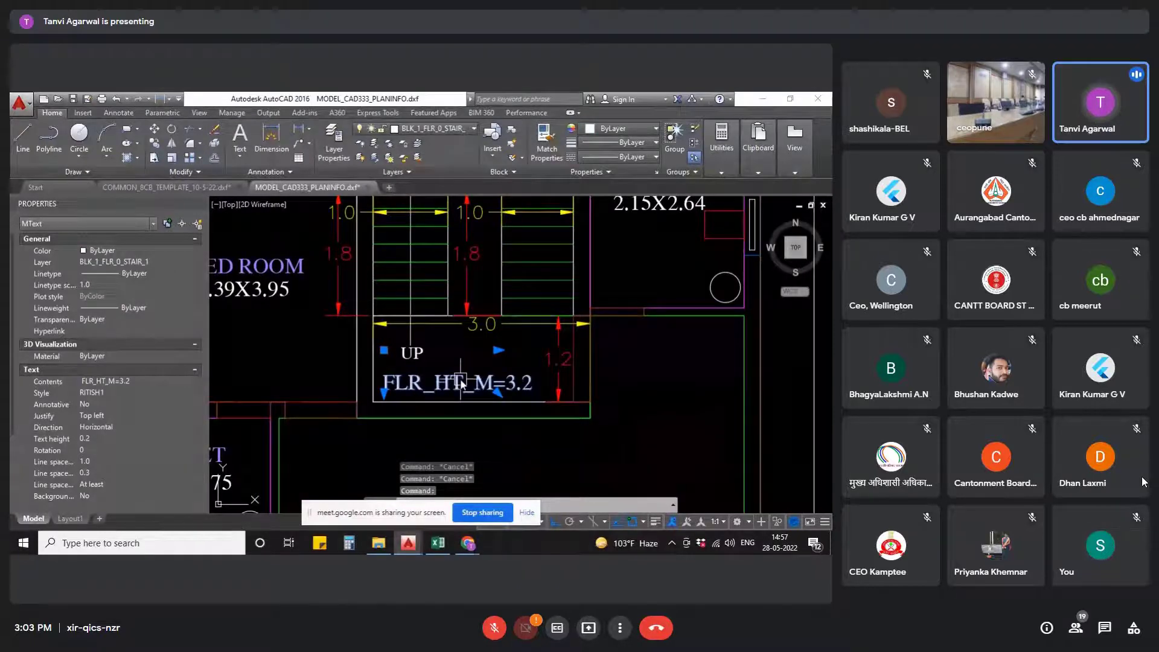
scroll(416, 397, "up", 2)
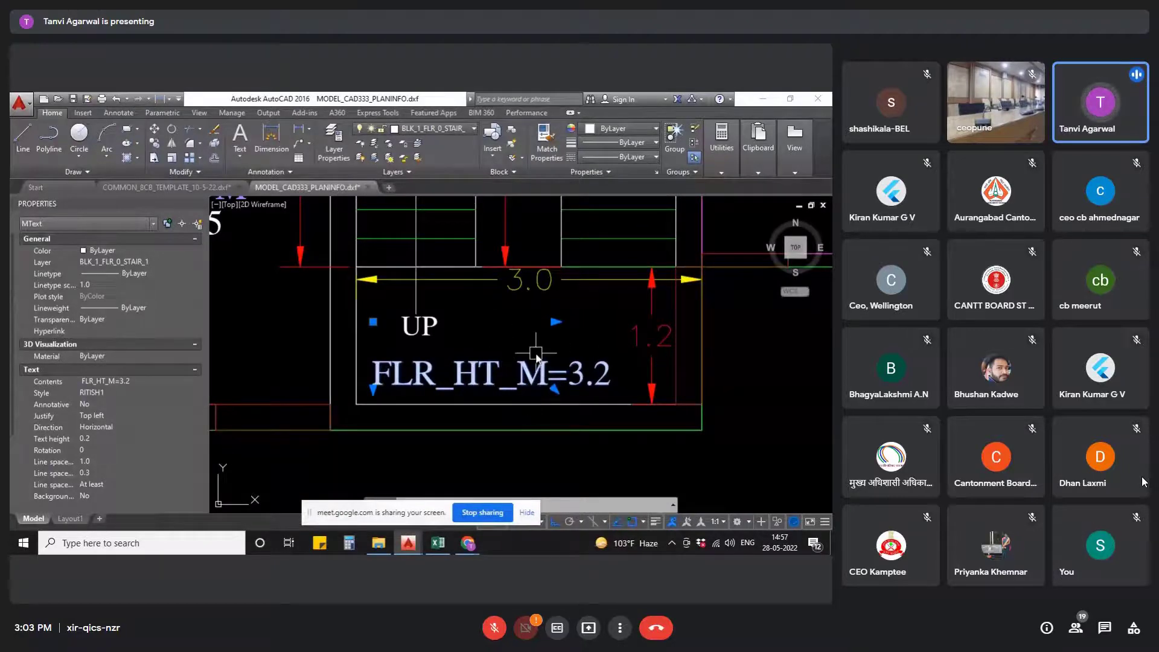
scroll(536, 396, "down", 2)
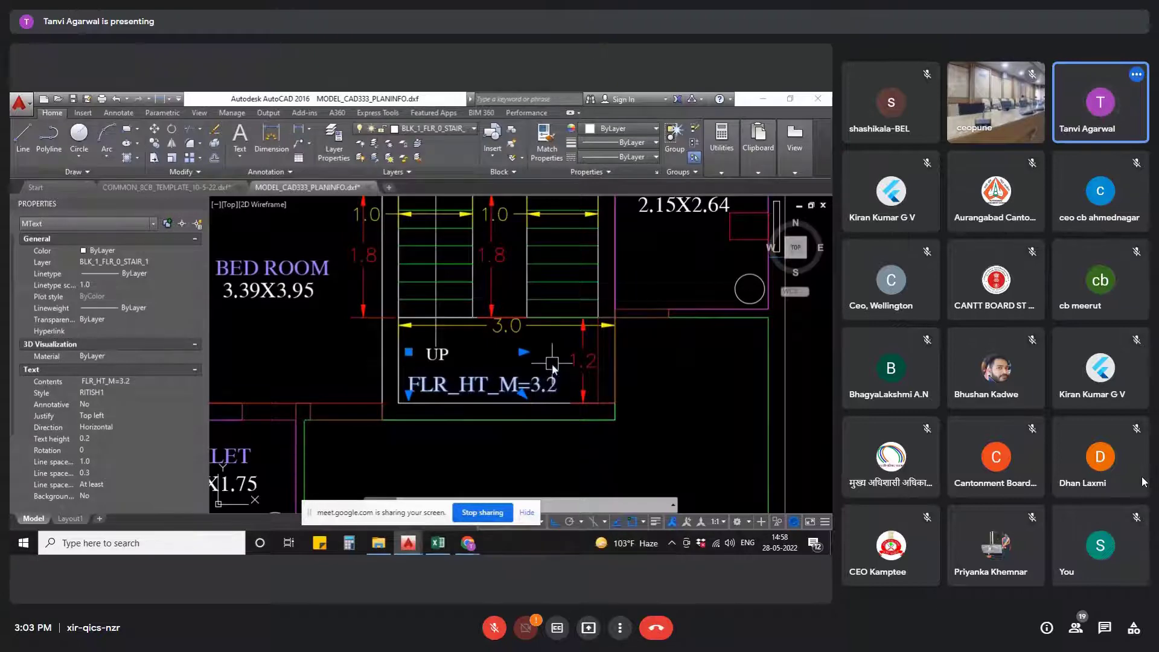
mouse_move(555, 371)
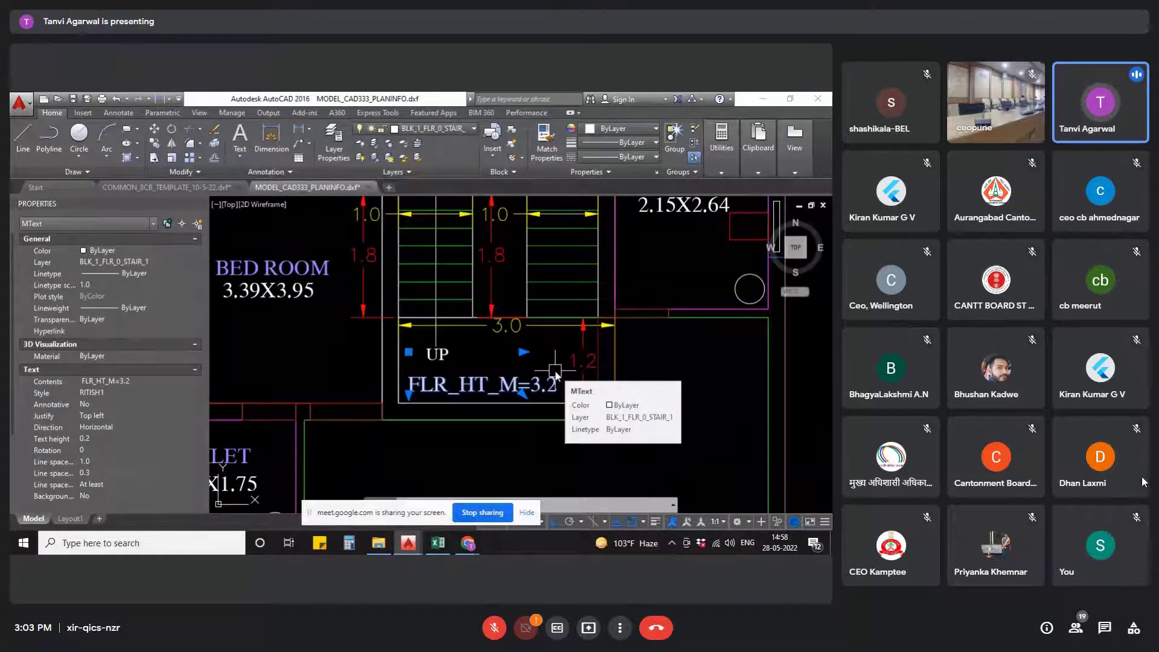
- Compare the stilt parking floor height dimension on the front elevation with the staircase's FLR_HT_M label in the floor plan
scroll(462, 428, "down", 6)
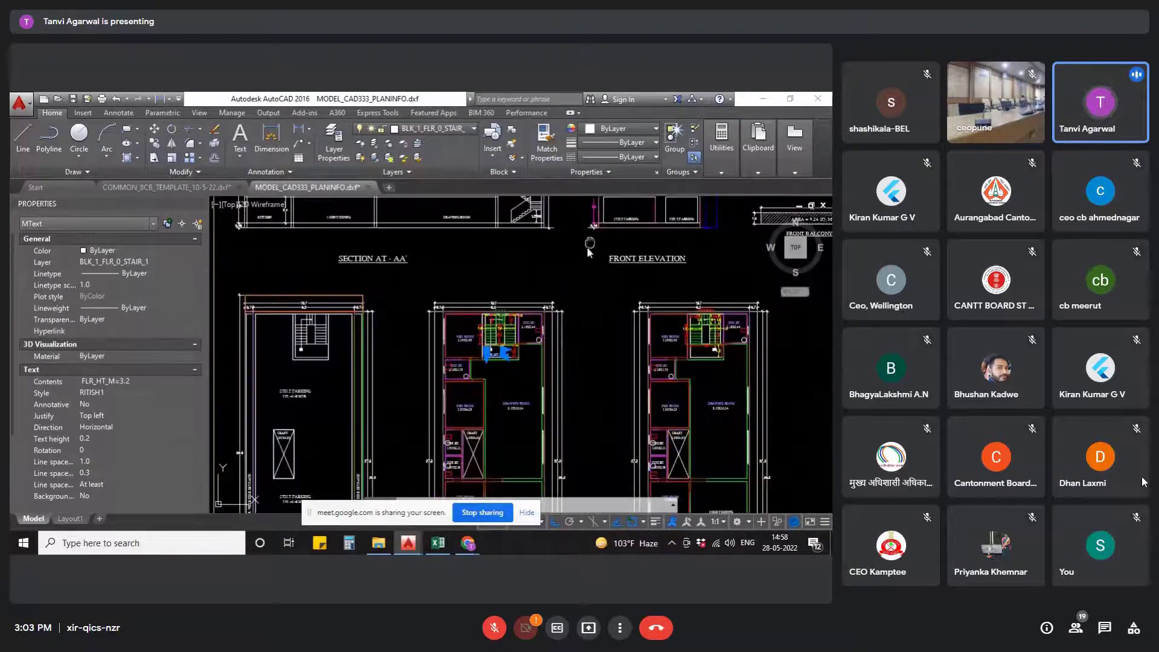
scroll(574, 245, "up", 5)
scroll(553, 275, "down", 2)
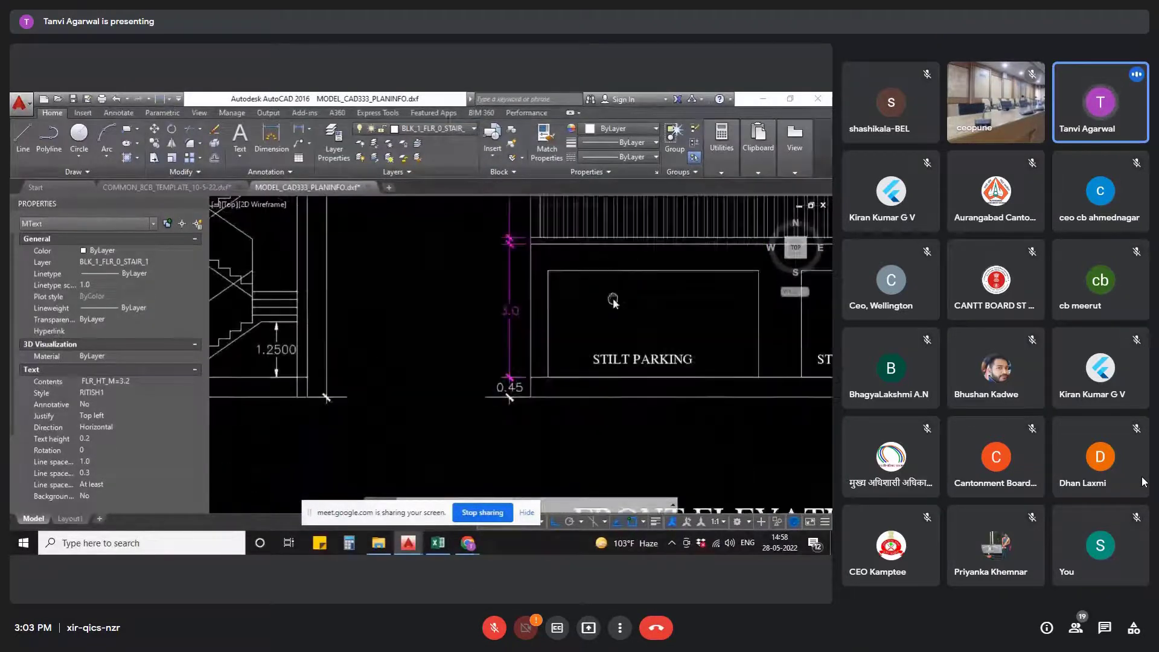
scroll(583, 338, "down", 2)
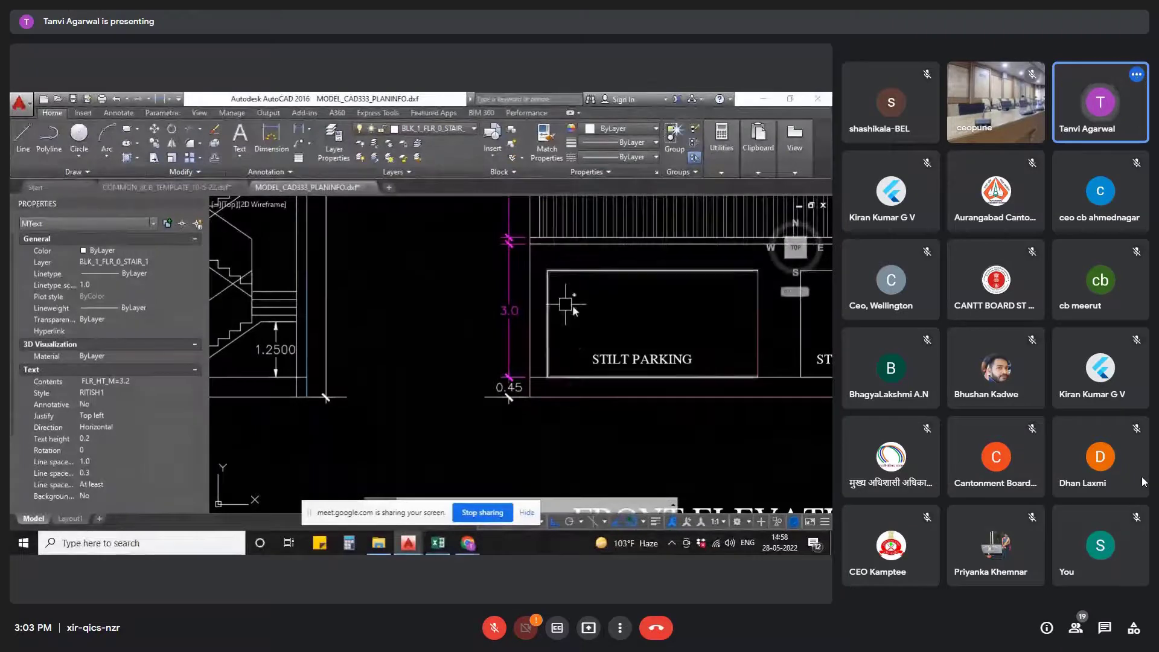
scroll(579, 294, "down", 3)
scroll(699, 384, "up", 6)
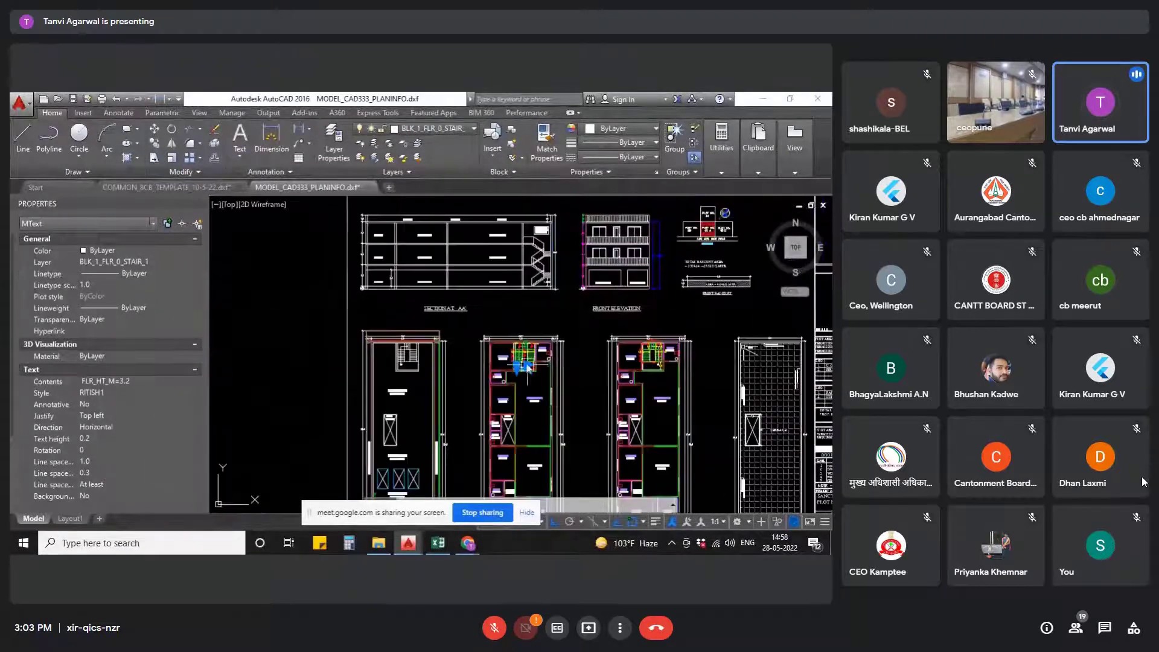
middle_click_drag(698, 381, 578, 389)
key("Escape")
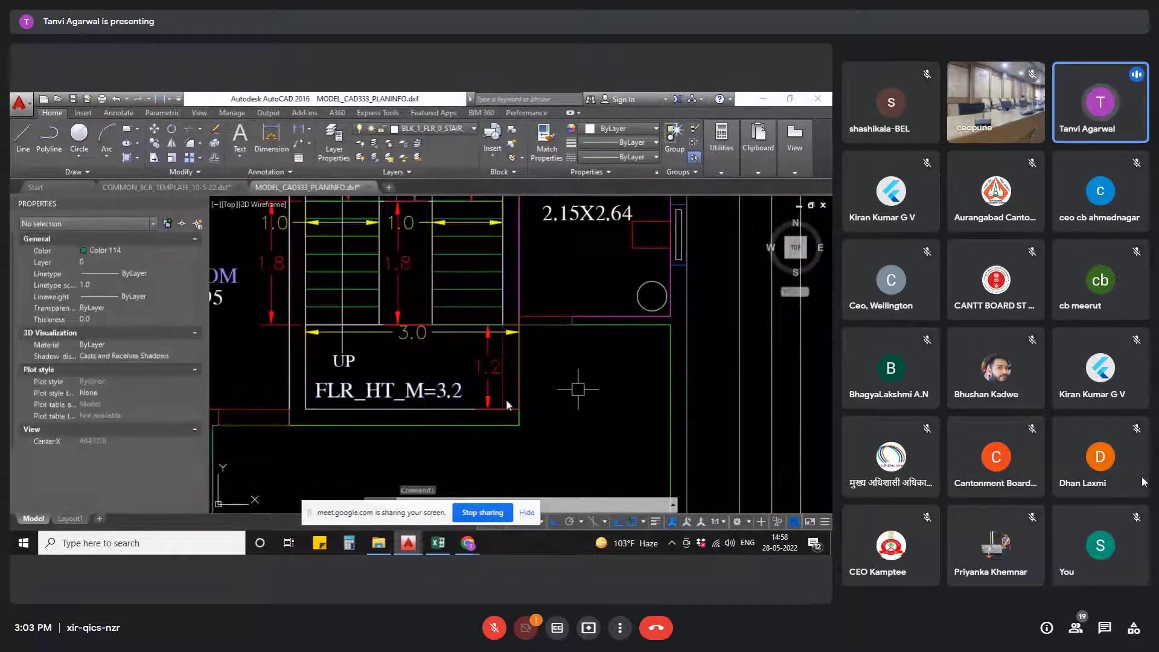
- Inspect the shared layer properties of the staircase outline and its FLR_HT_M label in the floor plan
scroll(480, 393, "down", 2)
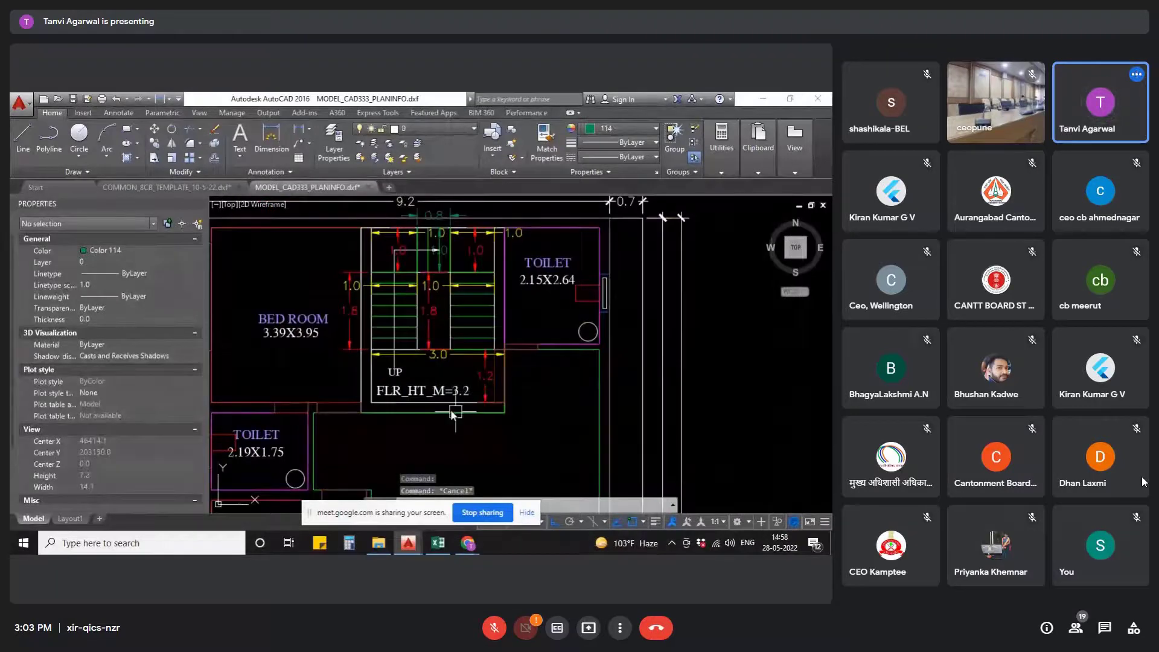
left_click(404, 392)
left_click(359, 377)
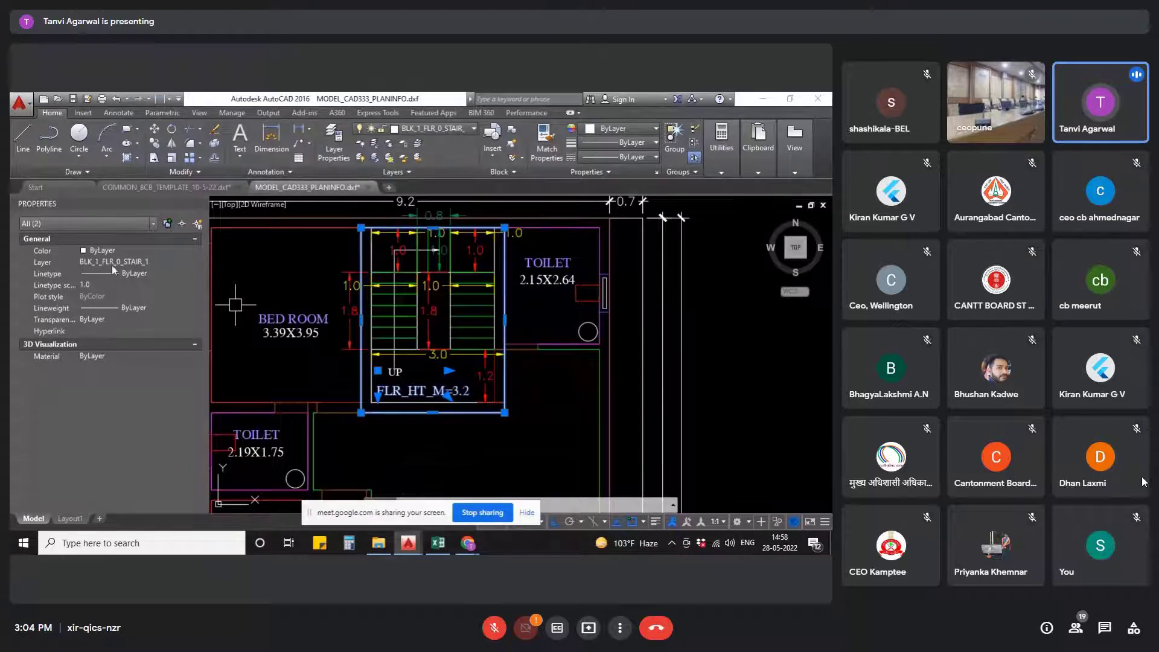
scroll(660, 332, "down", 3)
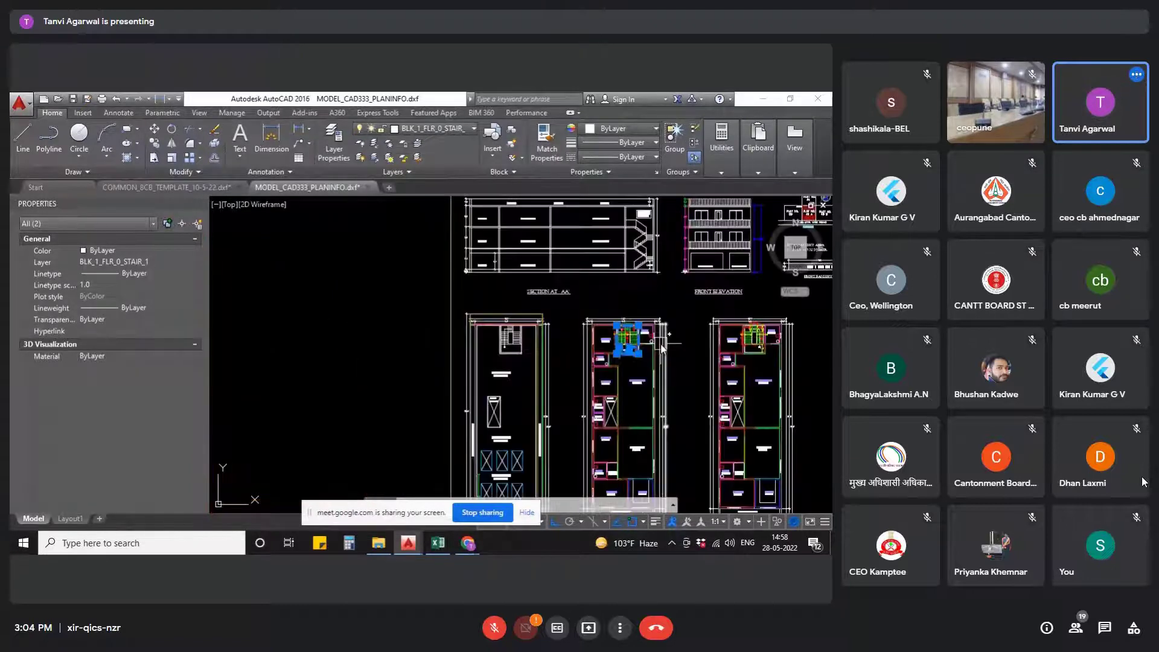
key("Escape")
- Examine the general staircase, fire staircase and floor height rows in the layer template table
scroll(670, 362, "down", 3)
scroll(311, 330, "up", 5)
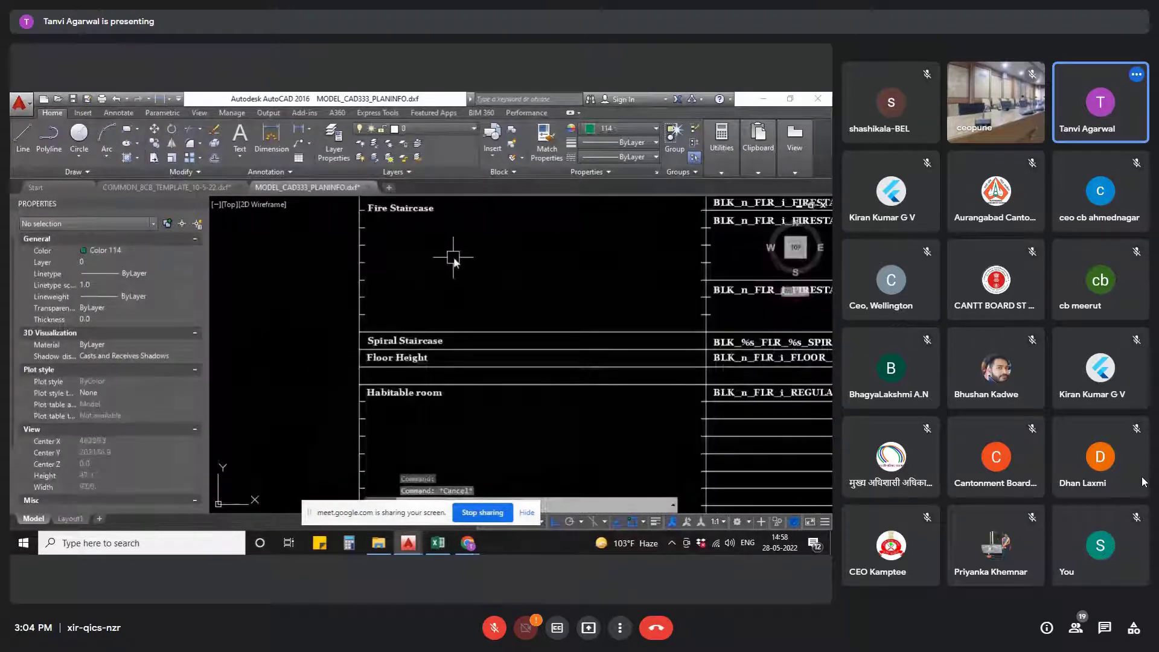
middle_click_drag(454, 261, 408, 471)
scroll(471, 283, "down", 2)
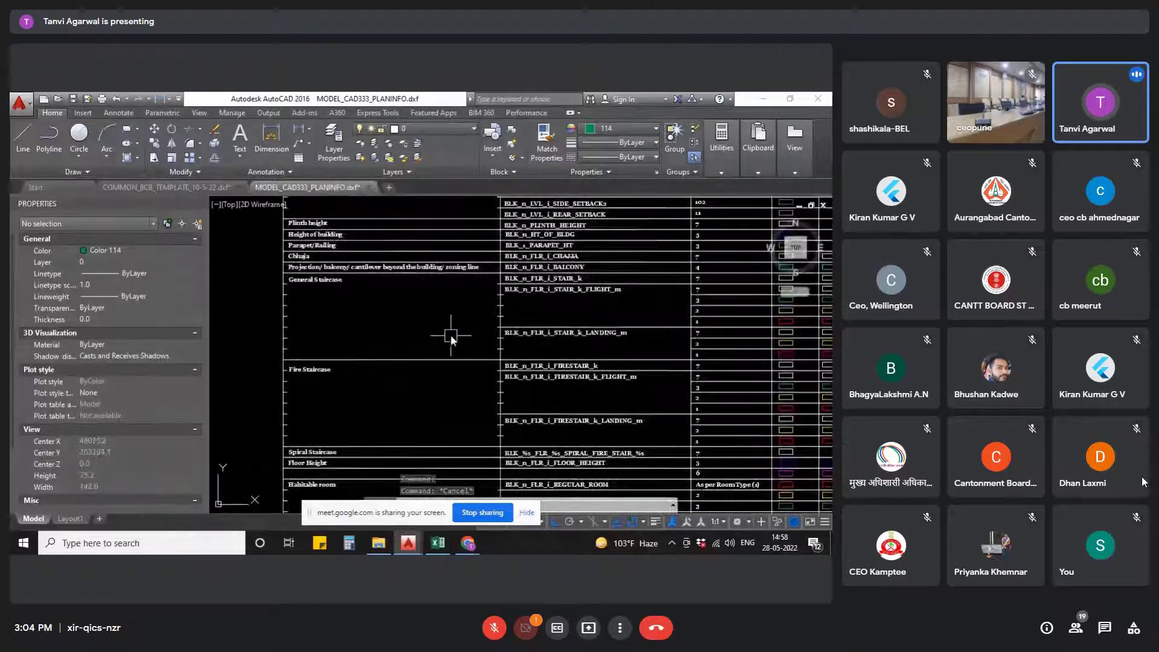
scroll(495, 334, "down", 2)
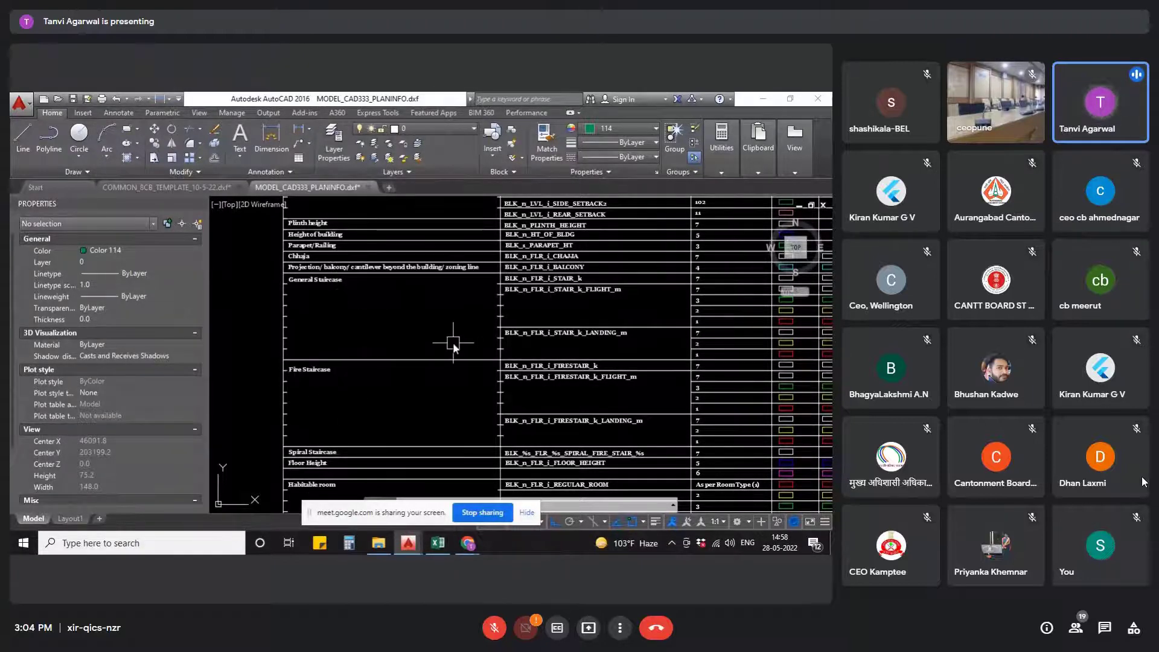
middle_click_drag(453, 342, 421, 349)
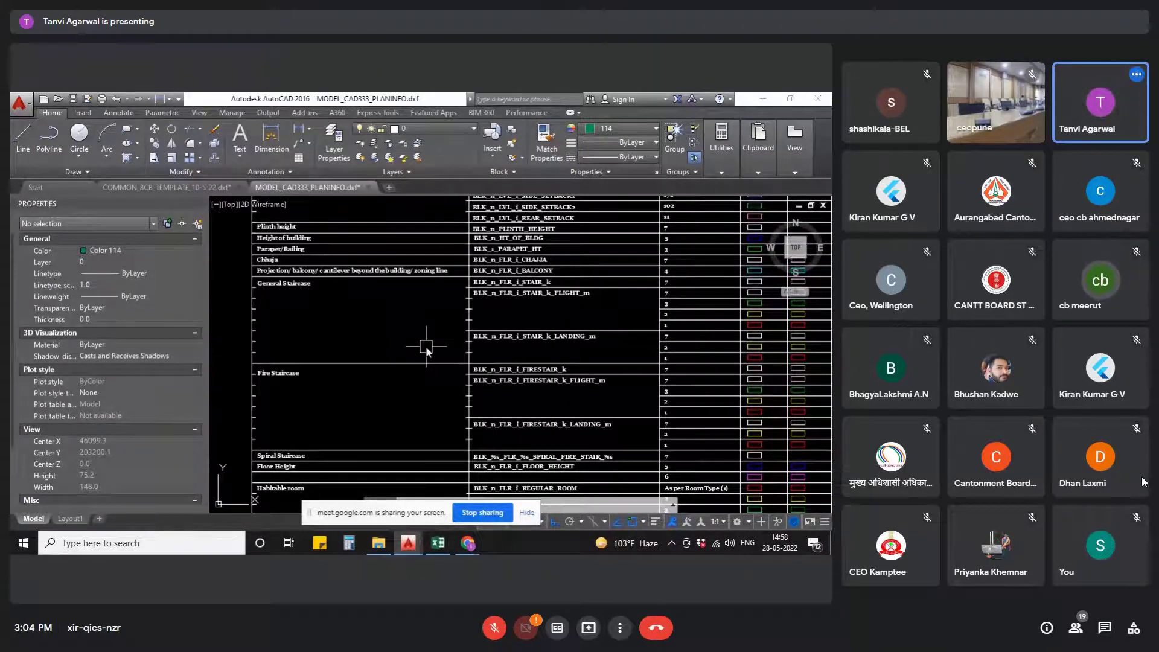
scroll(359, 367, "down", 5)
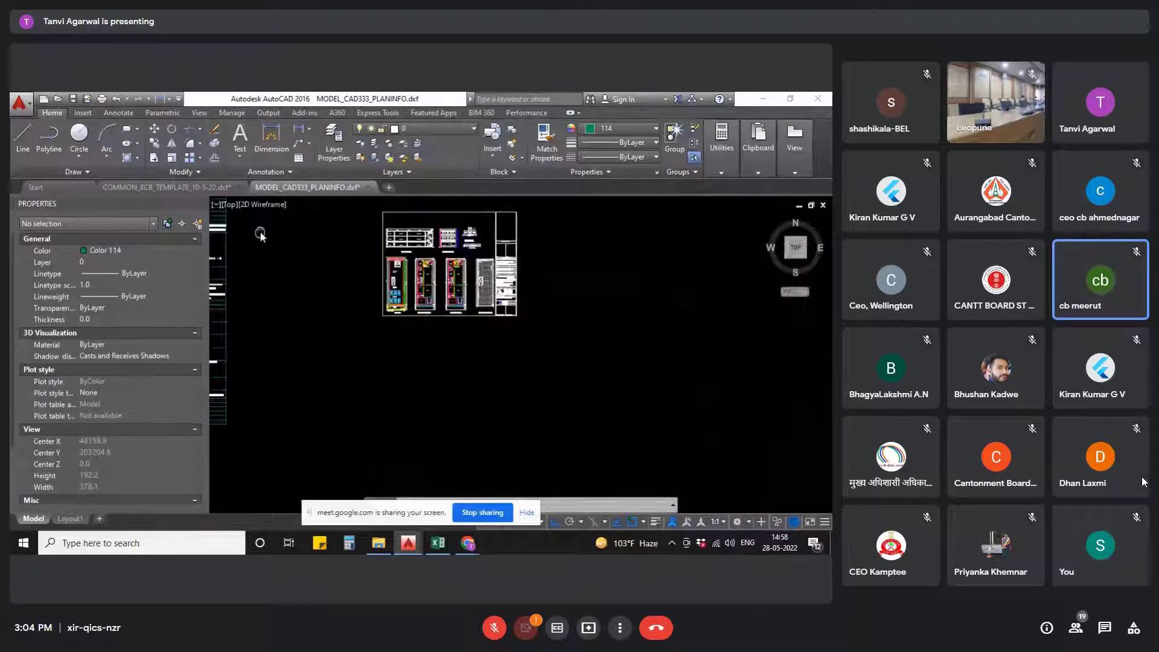
- Inspect the layer of the stilt parking floor height dimension on the front elevation
scroll(445, 244, "up", 8)
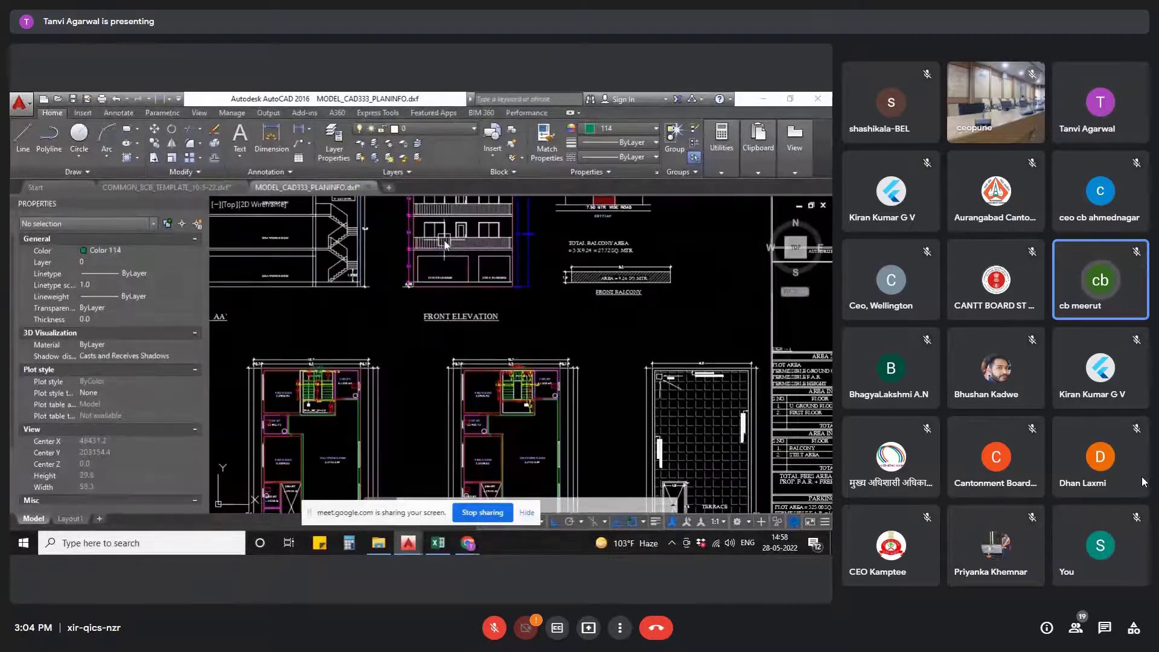
scroll(382, 248, "up", 4)
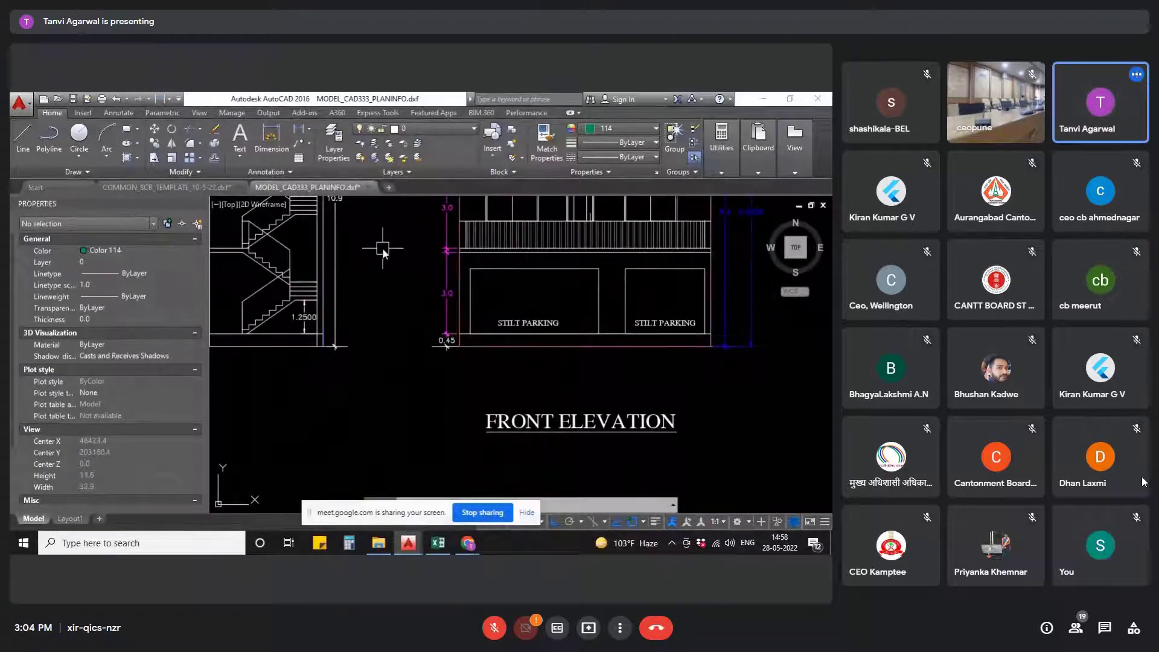
scroll(447, 279, "up", 2)
left_click(445, 279)
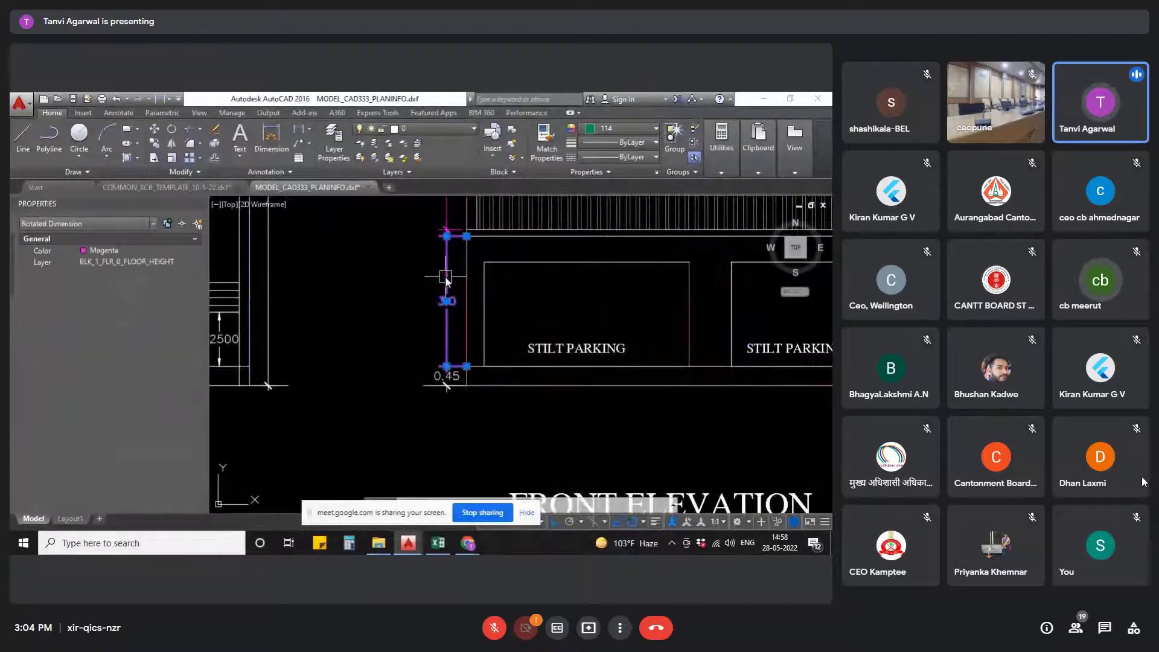
scroll(517, 277, "down", 4)
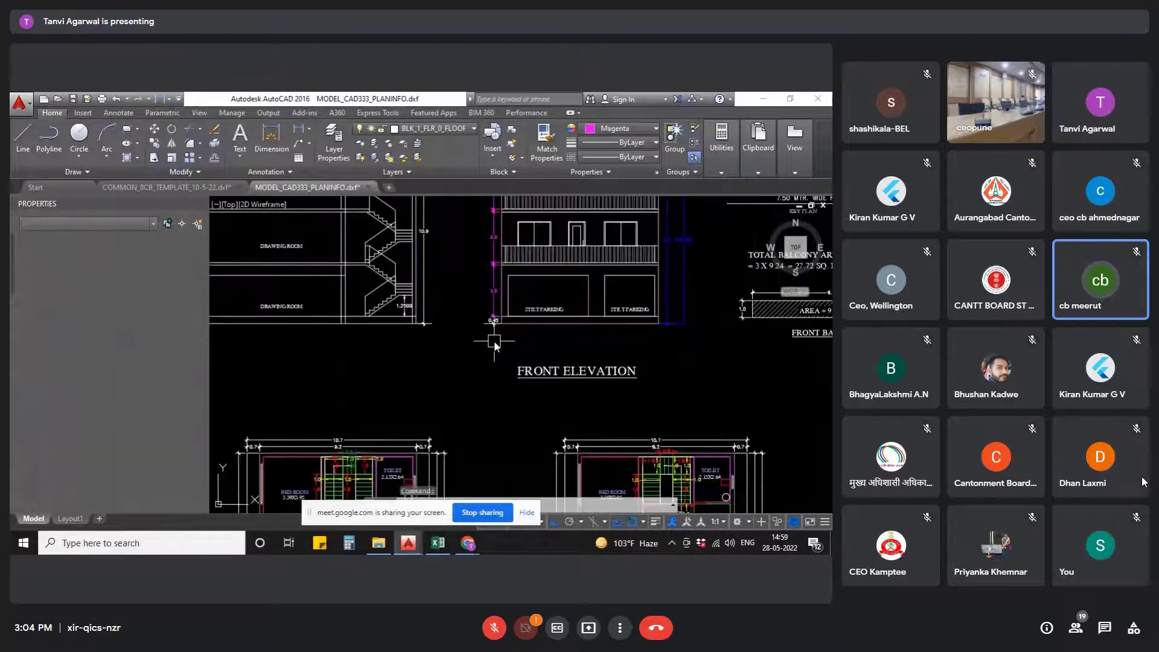
key("Escape")
key("Escape")
- Check the layer and text contents of the FLR_HT_M label below the staircase in the floor plan
middle_click_drag(437, 429, 454, 256)
scroll(330, 338, "up", 4)
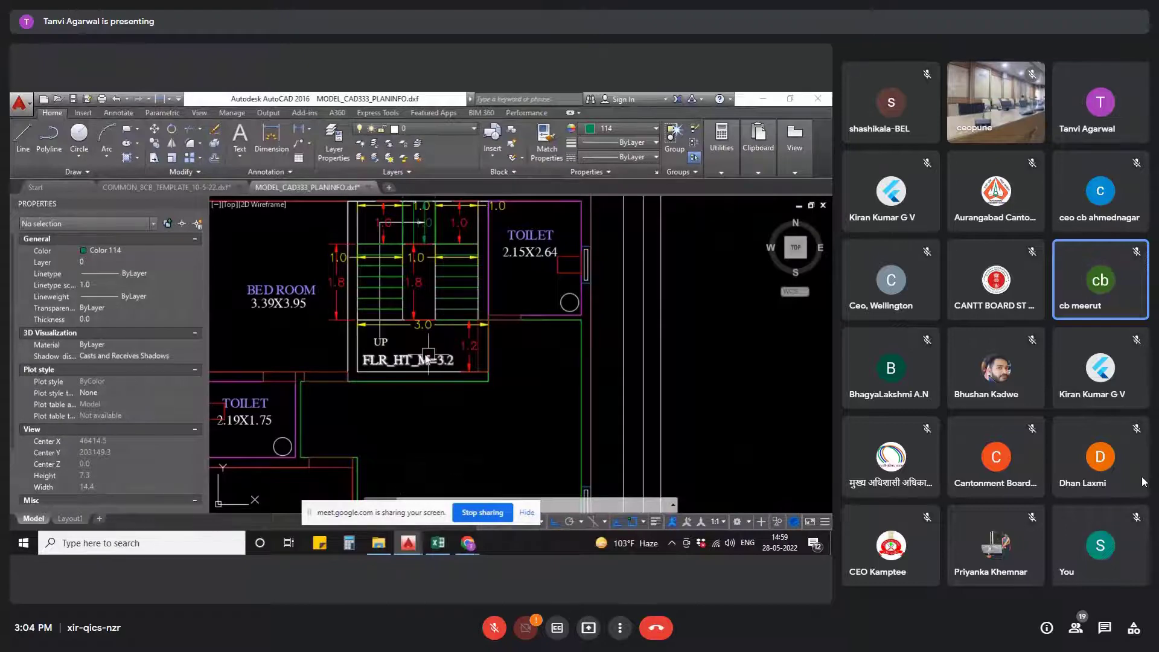
scroll(415, 374, "up", 2)
left_click(398, 373)
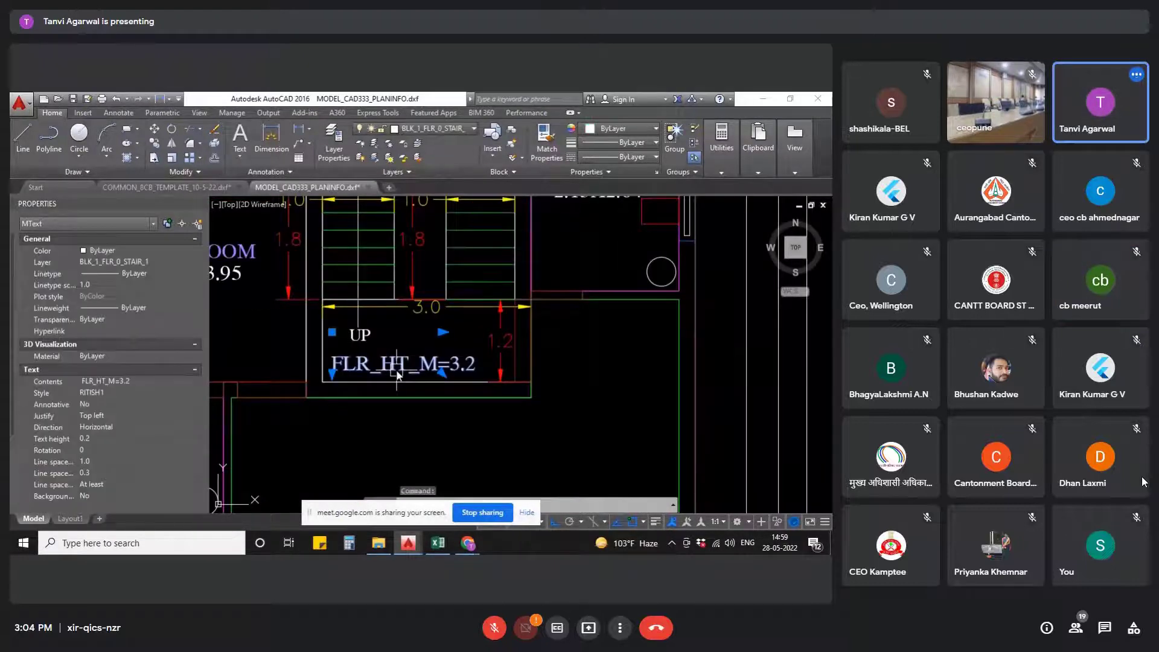
scroll(417, 343, "down", 2)
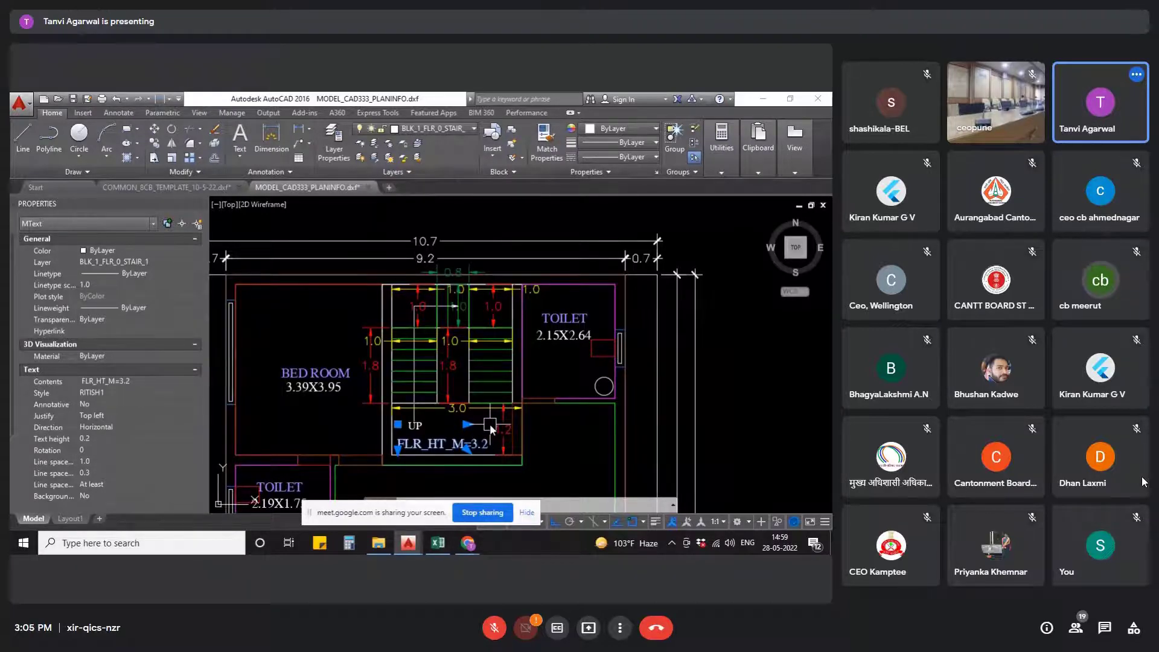
key("Escape")
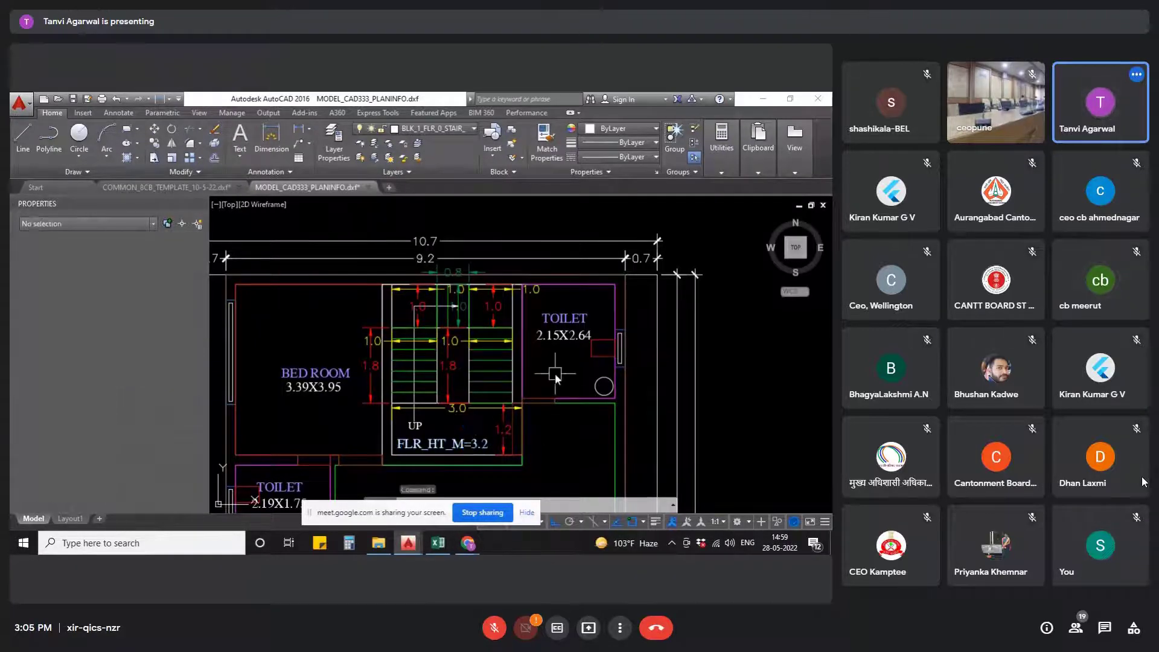
- Review the stilt parking floor height dimension on the front elevation again
middle_click_drag(560, 308, 411, 463)
middle_click_drag(640, 220, 493, 352)
scroll(493, 356, "up", 2)
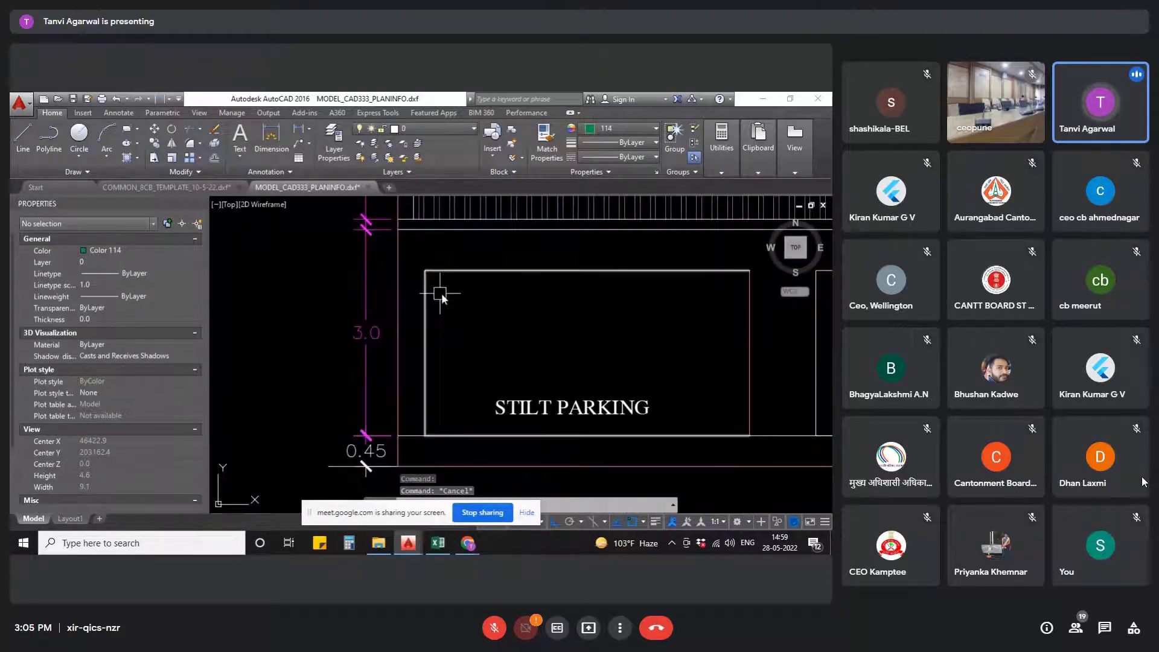
scroll(491, 334, "down", 3)
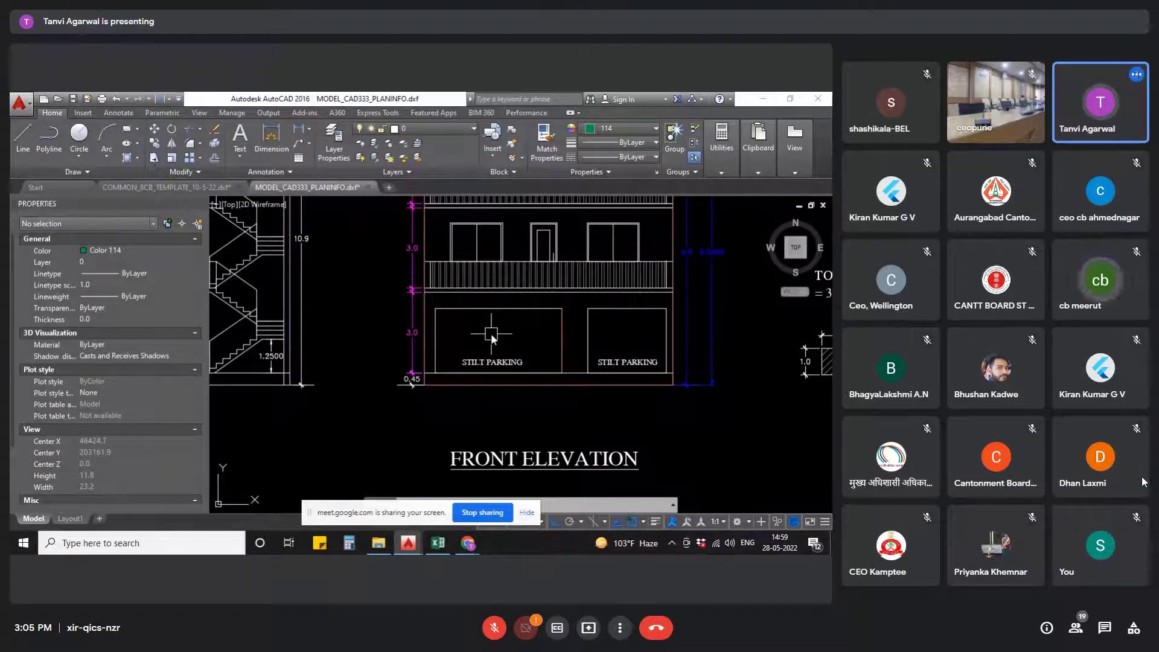
left_click(414, 311)
key("Escape")
scroll(413, 311, "down", 2)
- Recheck the staircase's FLR_HT_M label properties in the floor plan against the elevation's floor height
middle_click_drag(385, 392, 528, 259)
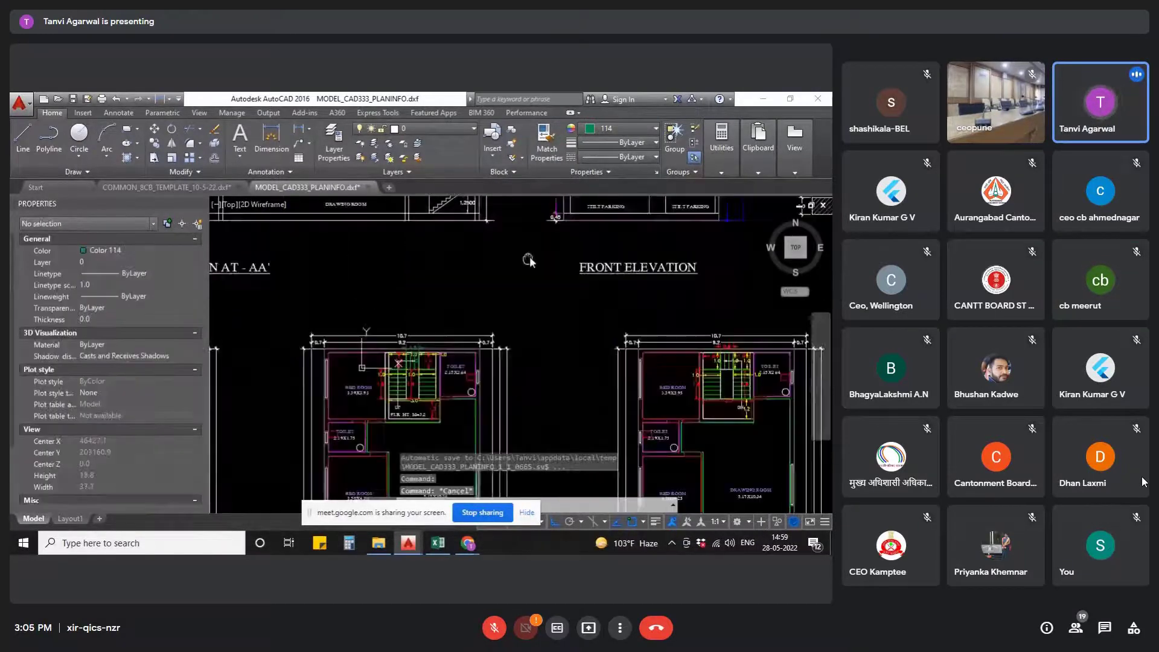
scroll(408, 384, "up", 4)
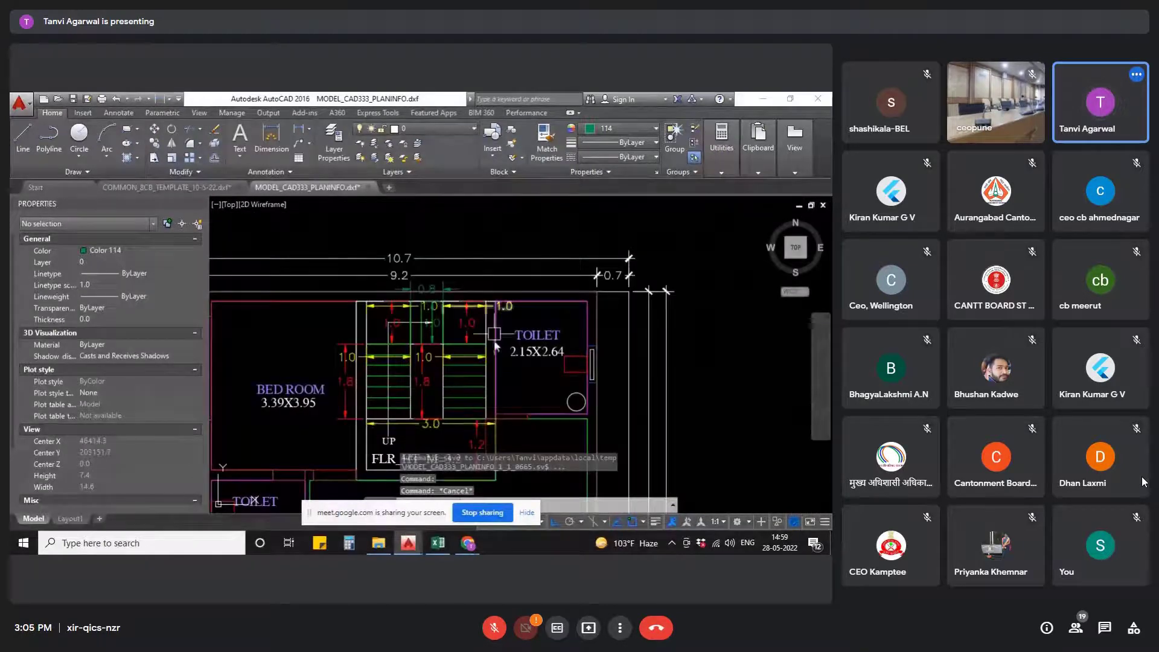
middle_click_drag(459, 433, 457, 367)
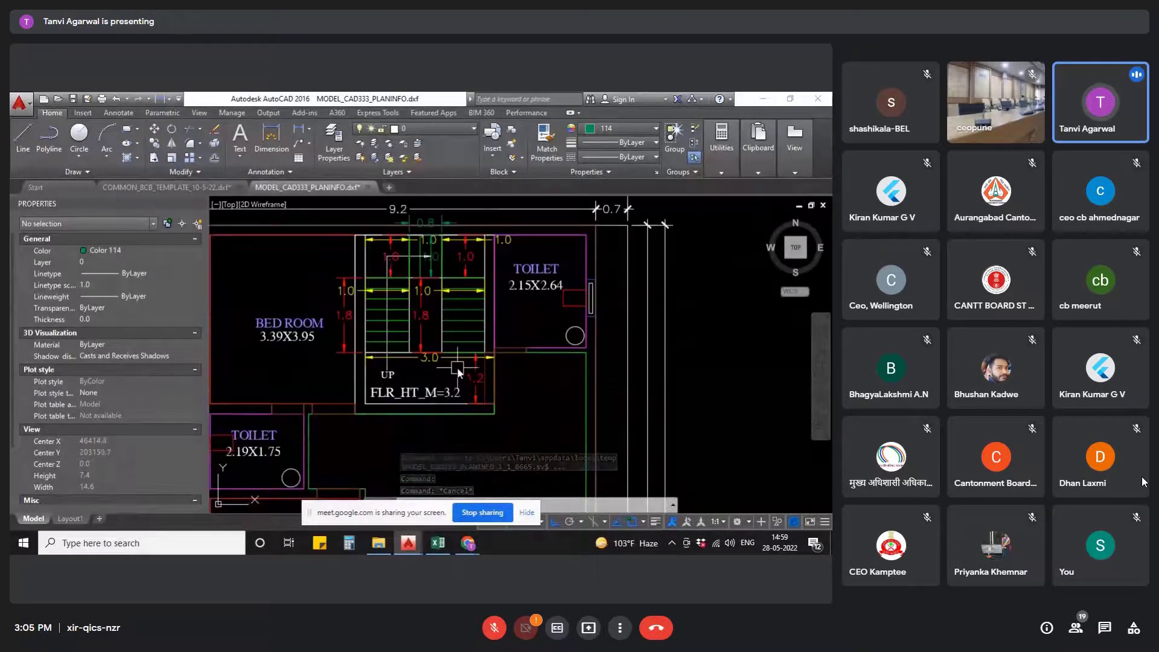
scroll(395, 398, "up", 4)
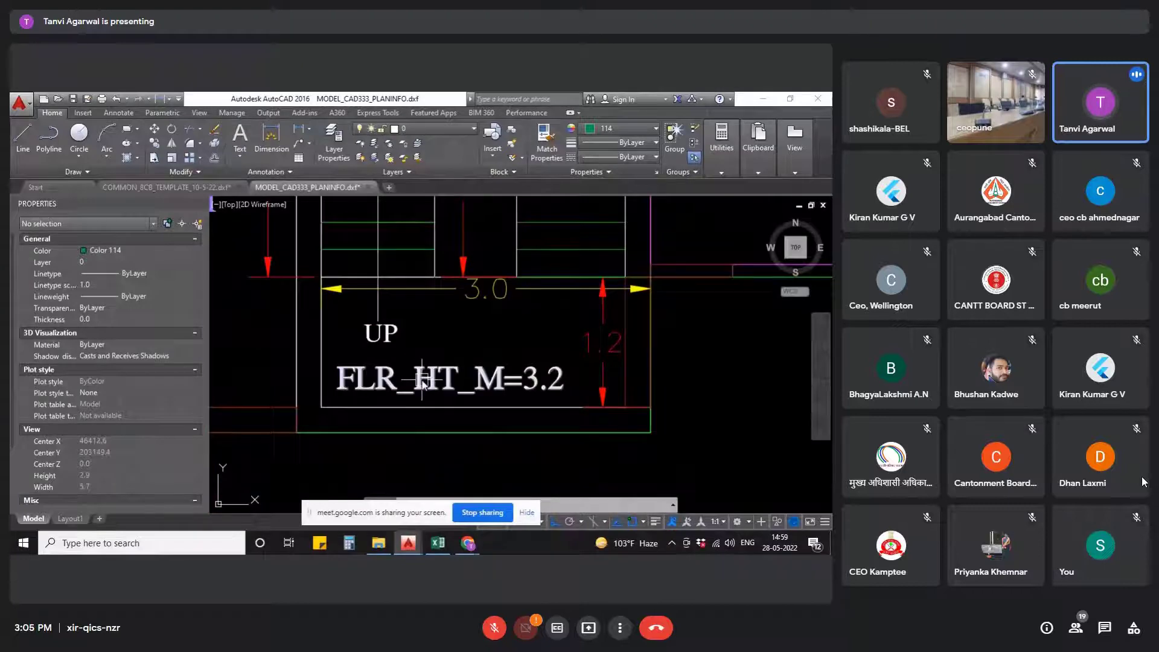
left_click(423, 379)
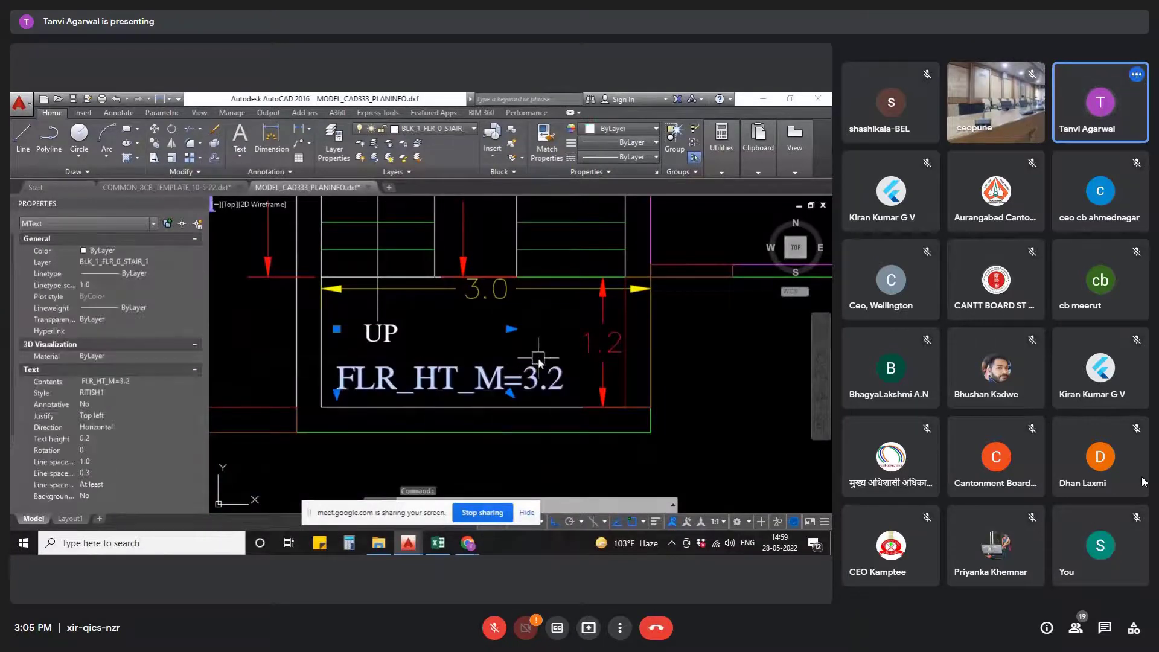
- Compare the selected FLR_HT_M label's layer with the staircase and floor height rows in the layer template table
scroll(538, 361, "down", 4)
scroll(590, 373, "down", 8)
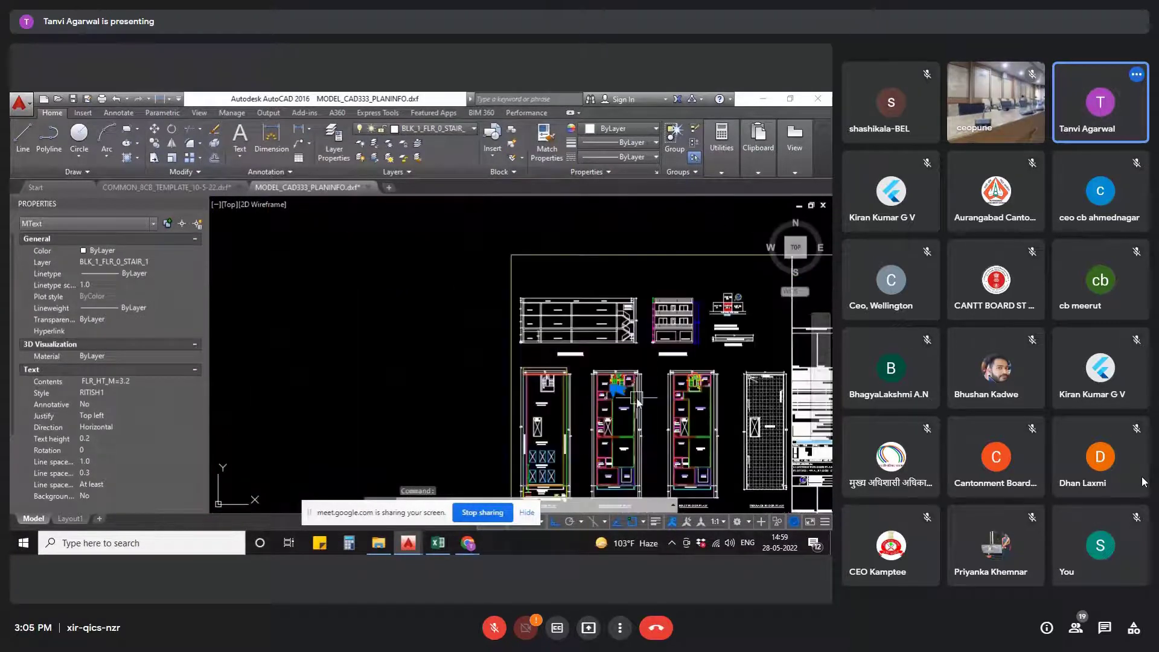
scroll(555, 337, "up", 8)
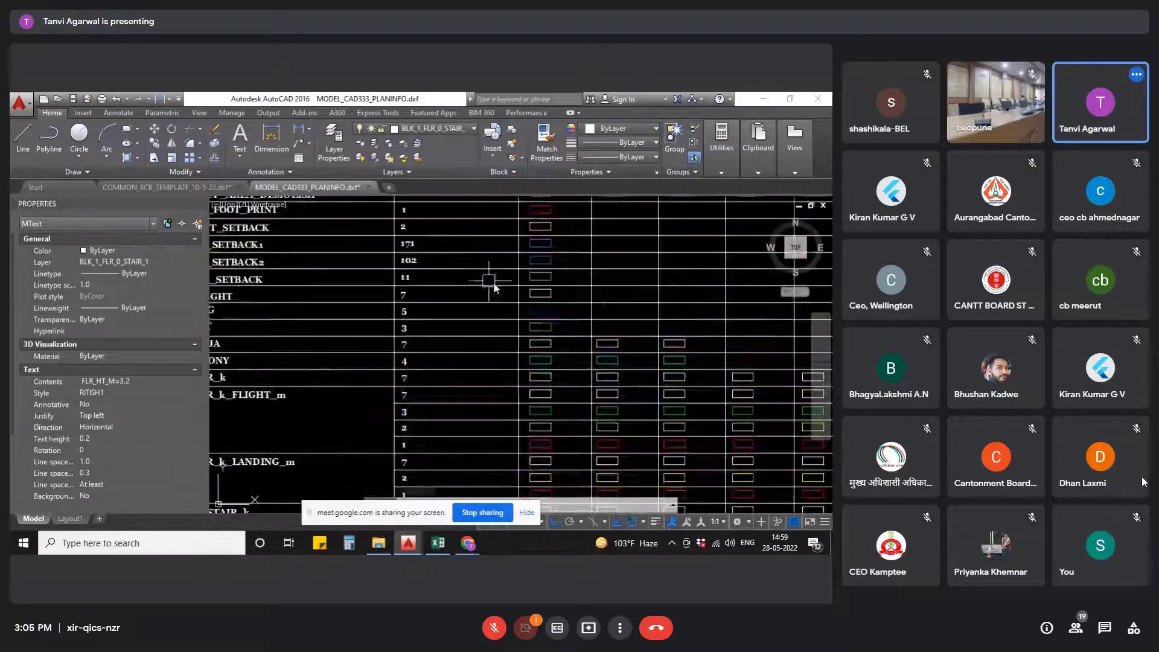
scroll(562, 335, "down", 4)
scroll(386, 320, "up", 6)
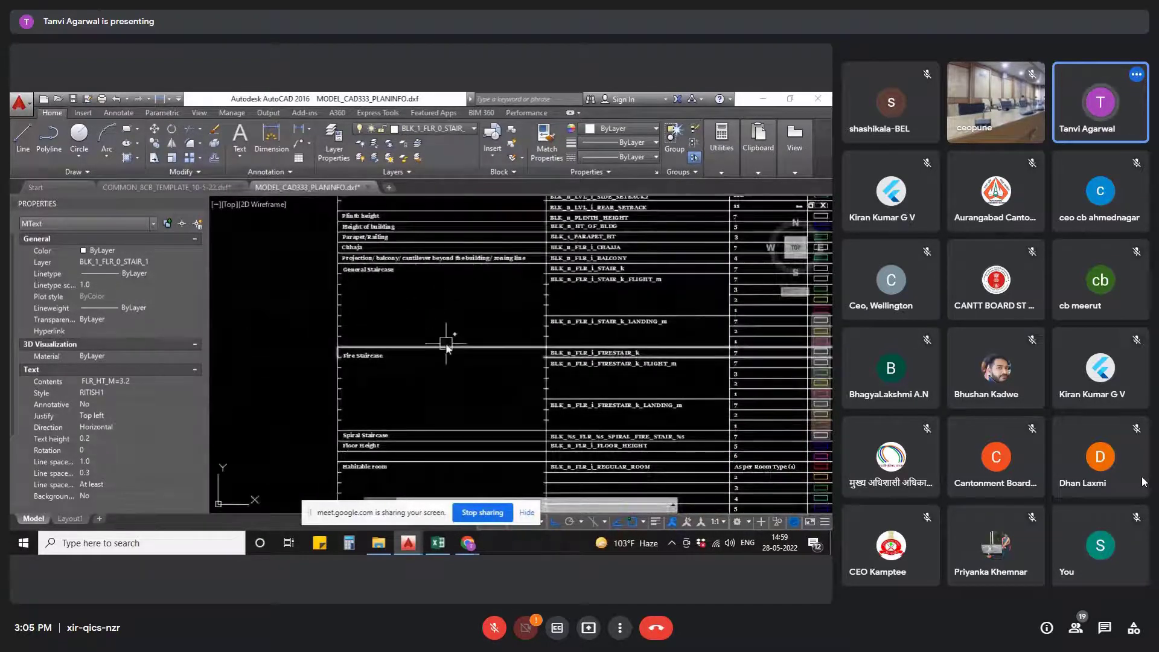
middle_click_drag(460, 326, 408, 320)
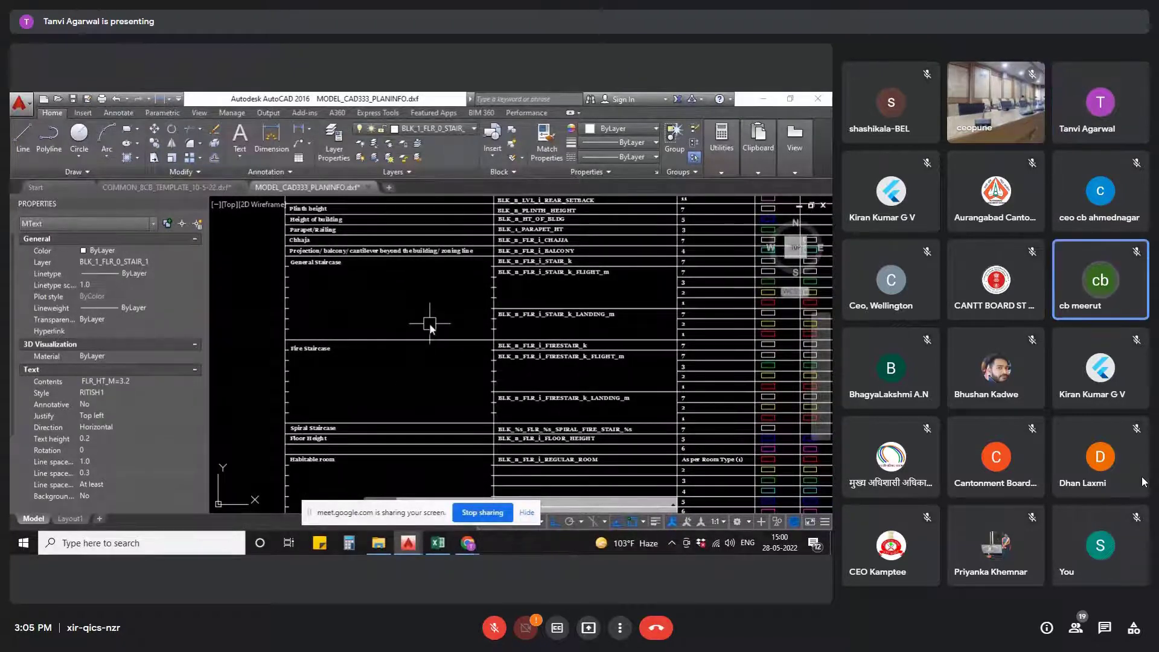
scroll(320, 326, "down", 5)
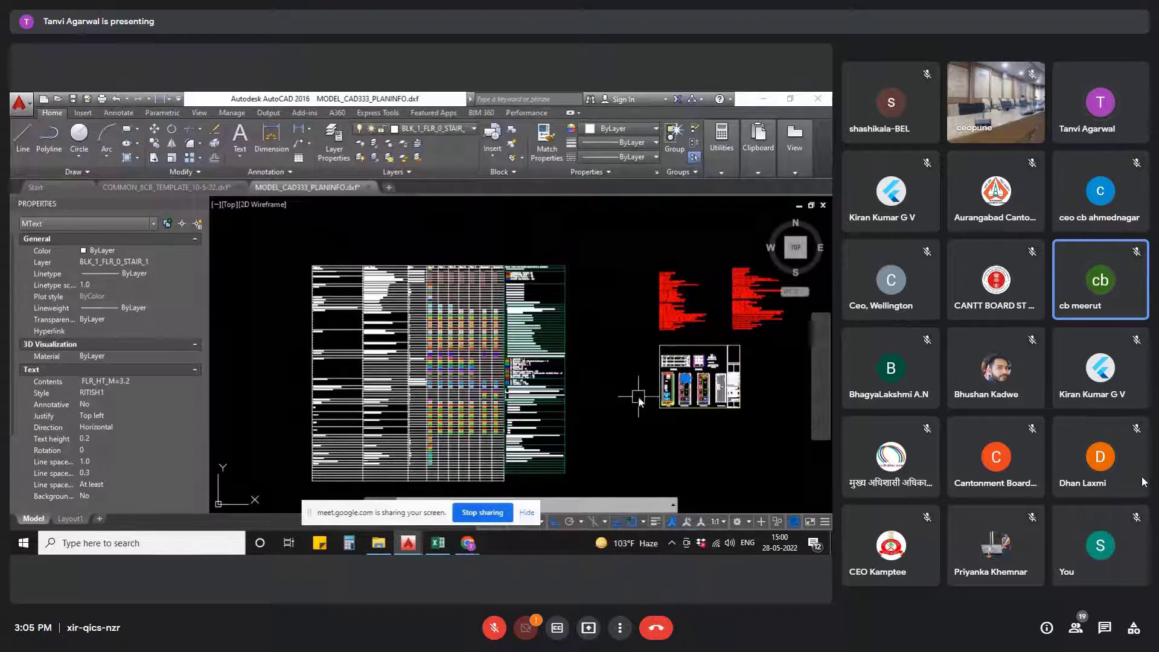
- Inspect the layer and colour properties of the drawing room outline next to the staircase in the floor plan
scroll(631, 375, "up", 6)
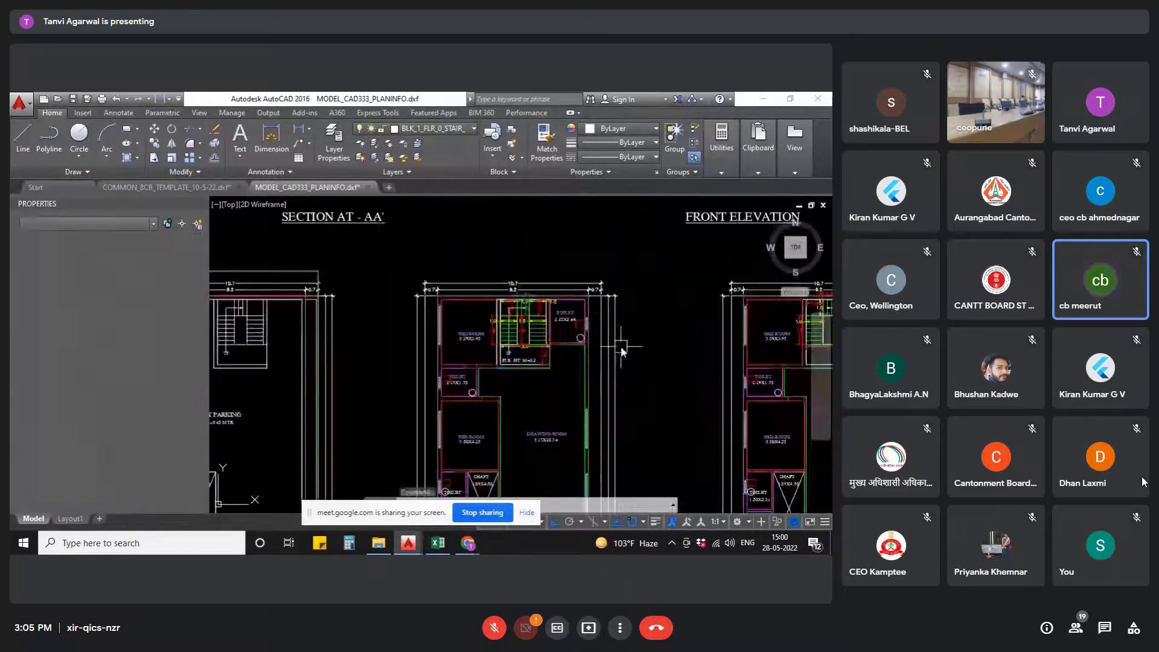
key("Escape")
scroll(584, 360, "up", 3)
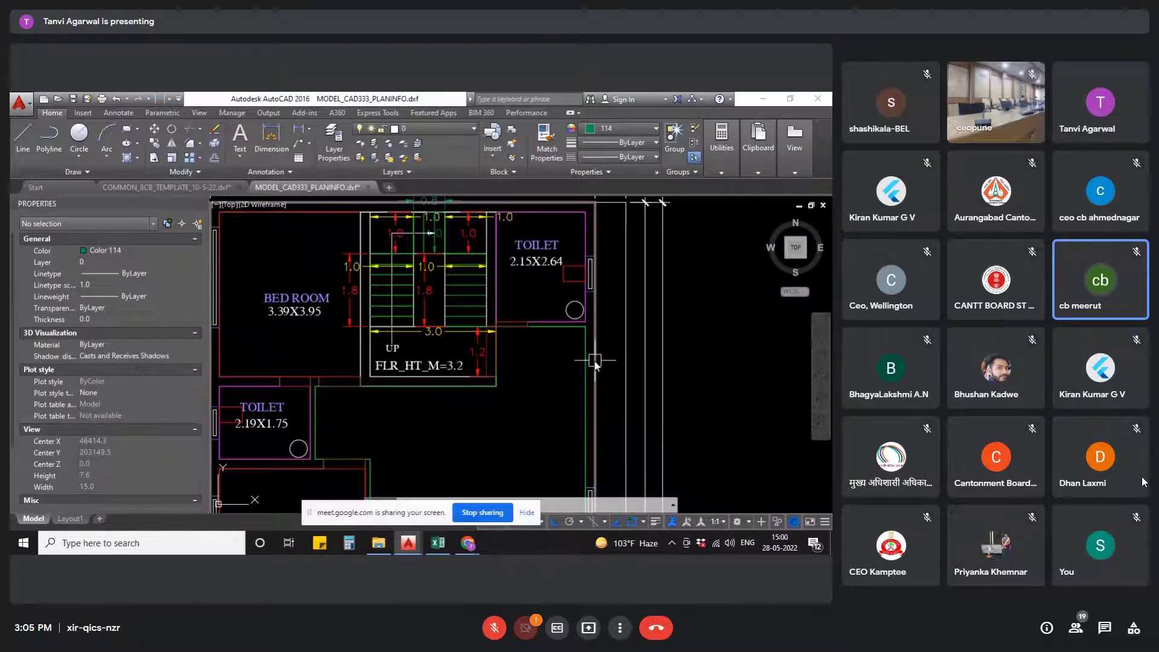
left_click(584, 360)
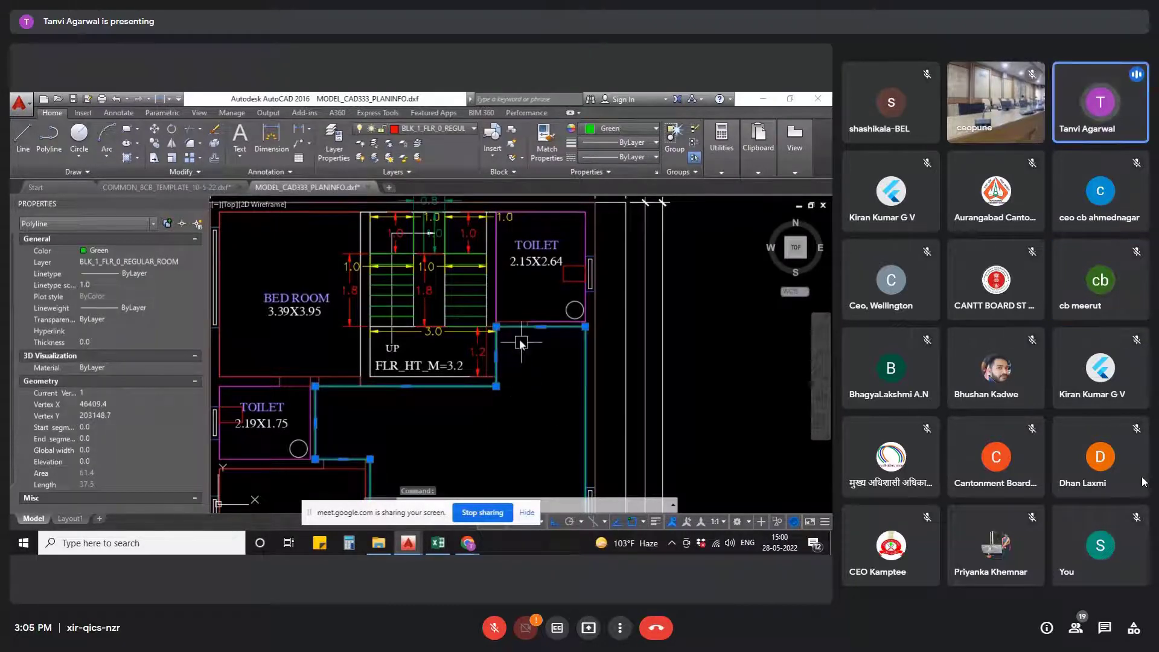
scroll(520, 338, "down", 5)
middle_click_drag(507, 443, 510, 399)
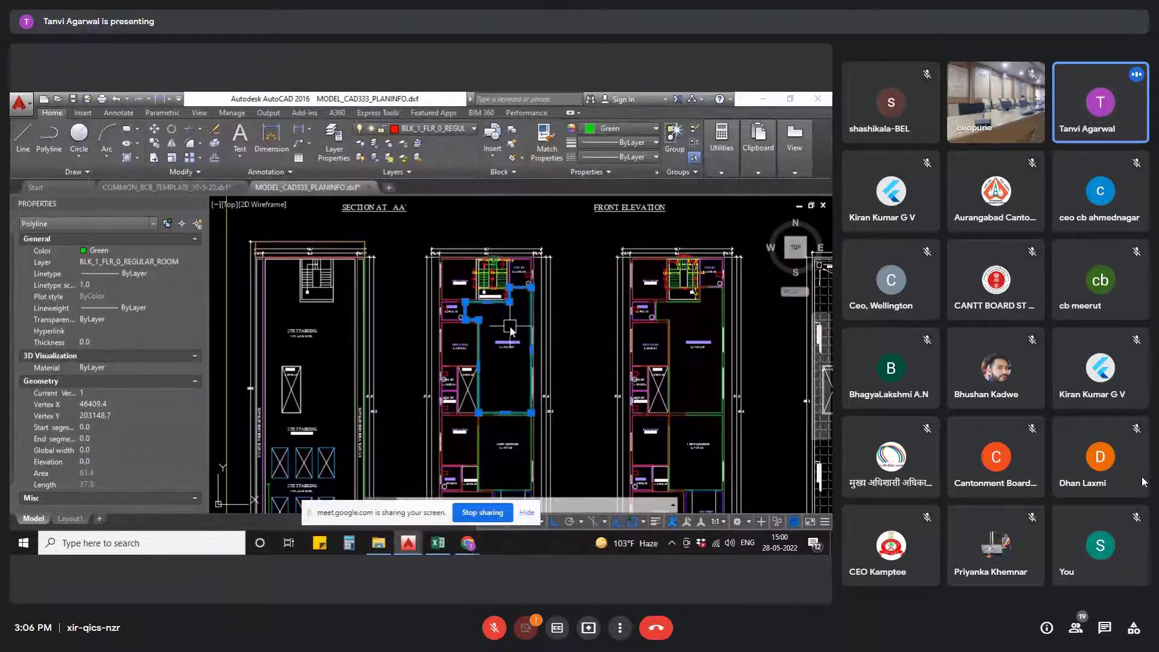
- Check the drawing room outline's layer against the layer template table's colour and floor columns, and clear the selection
scroll(510, 329, "down", 5)
scroll(468, 366, "up", 3)
scroll(409, 308, "up", 4)
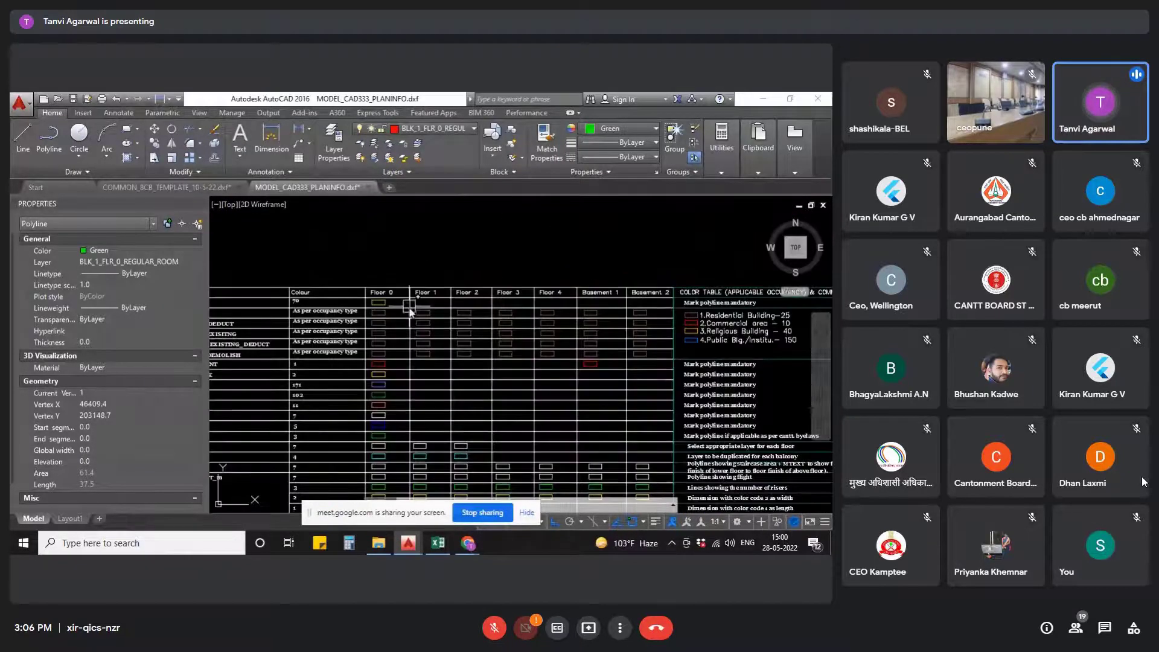
scroll(409, 308, "up", 3)
scroll(321, 345, "down", 5)
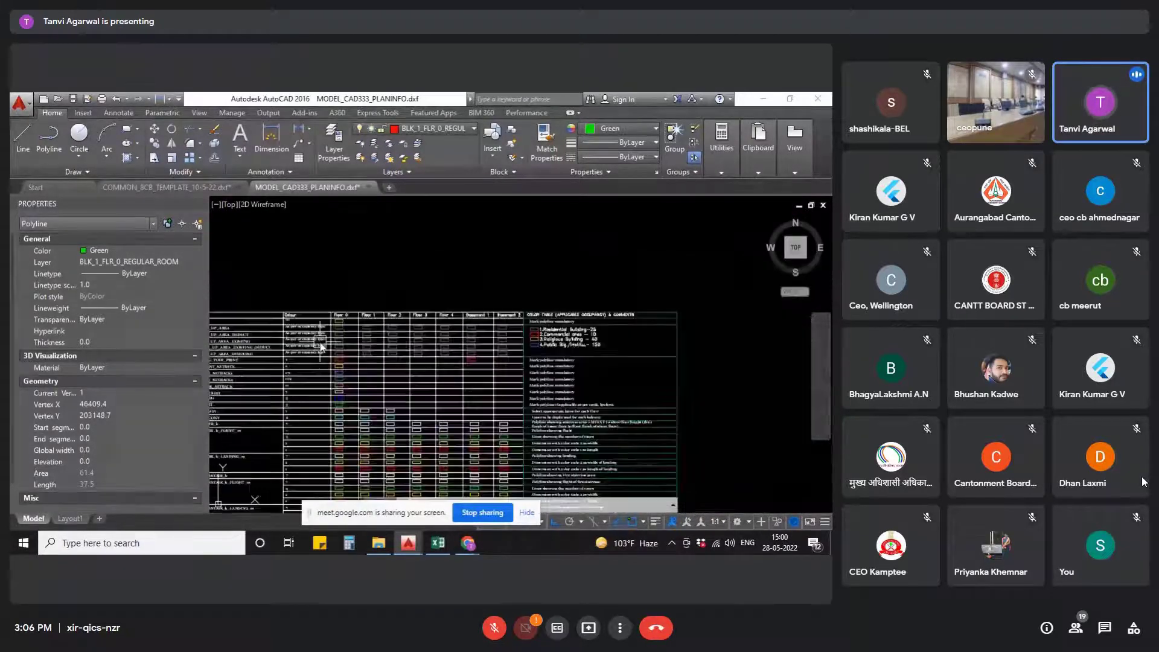
scroll(321, 345, "down", 2)
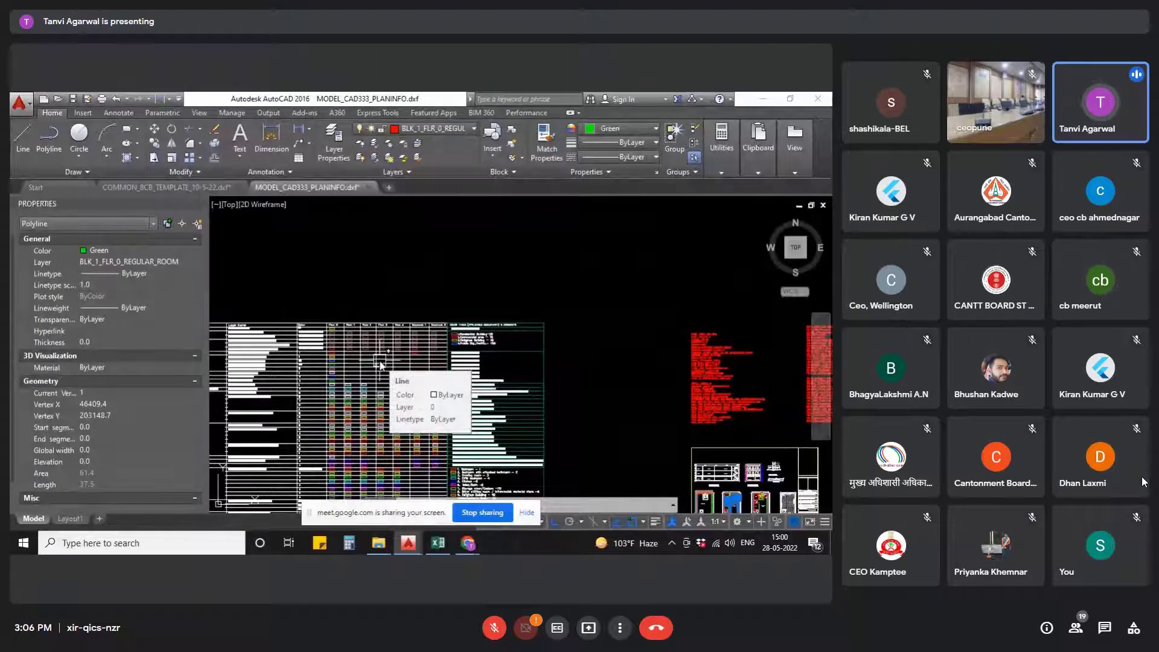
scroll(604, 422, "up", 5)
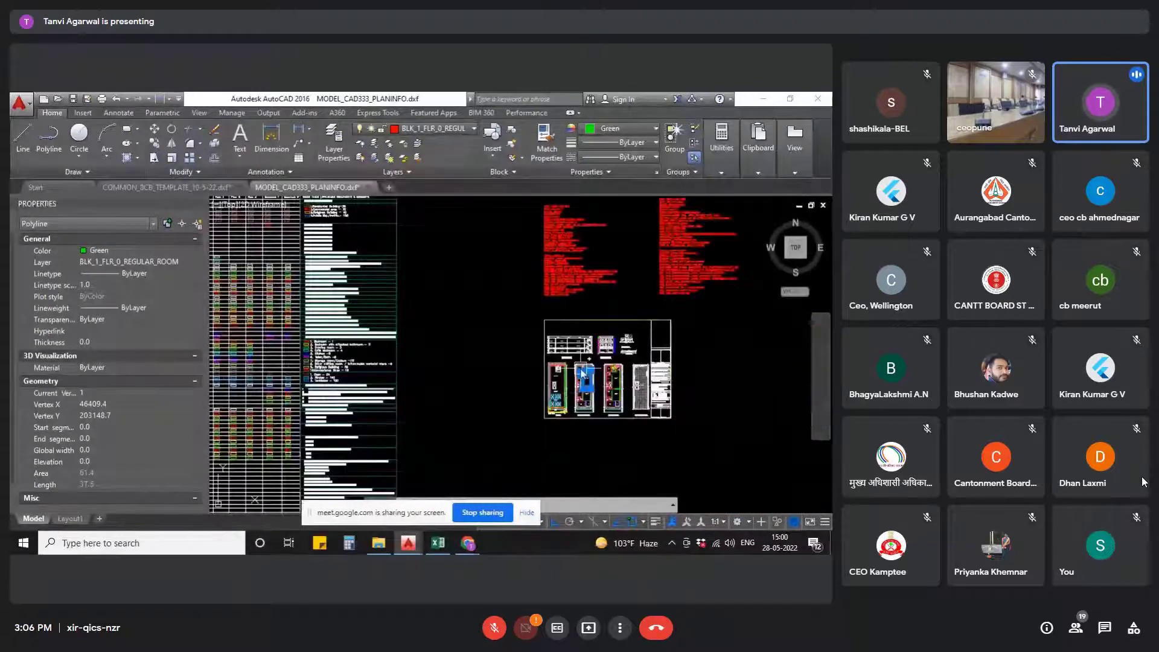
key("Escape")
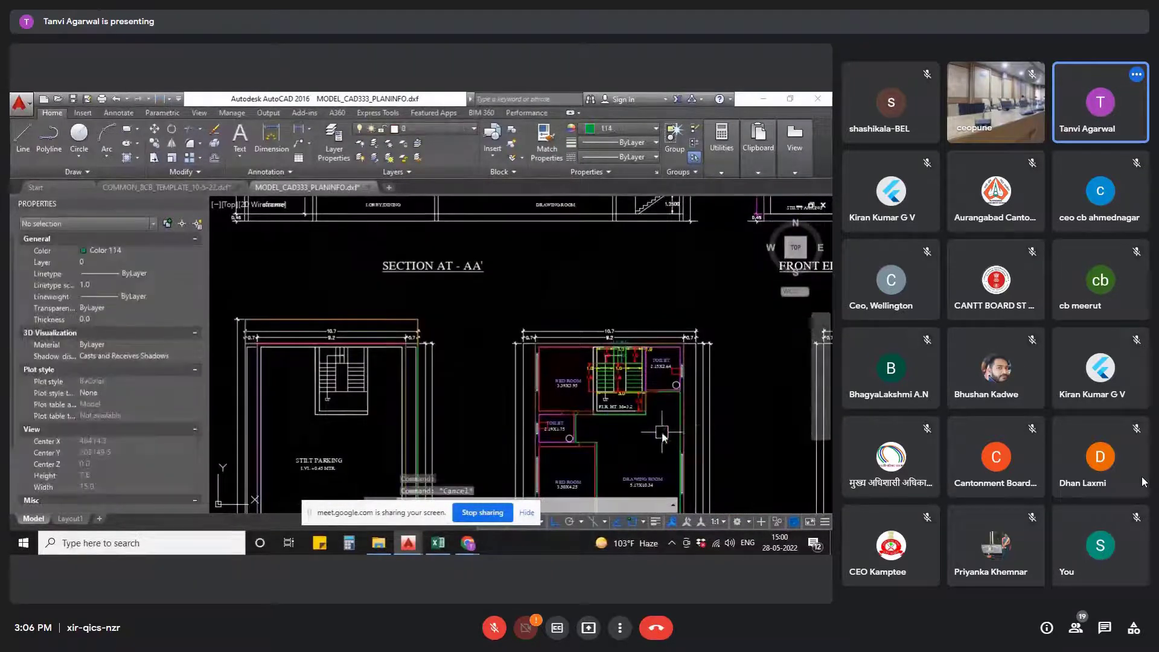
- Inspect the layer and colour of the drawing room outline beside the staircase again in the ground floor plan
scroll(679, 427, "up", 6)
mouse_move(684, 405)
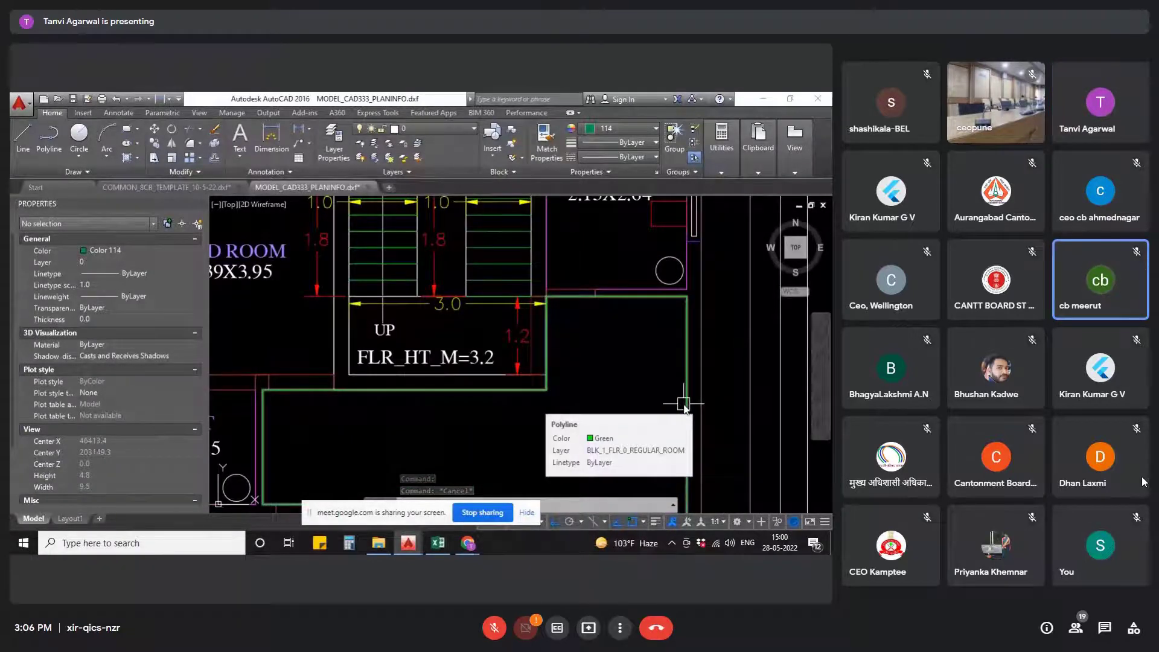
left_click(683, 335)
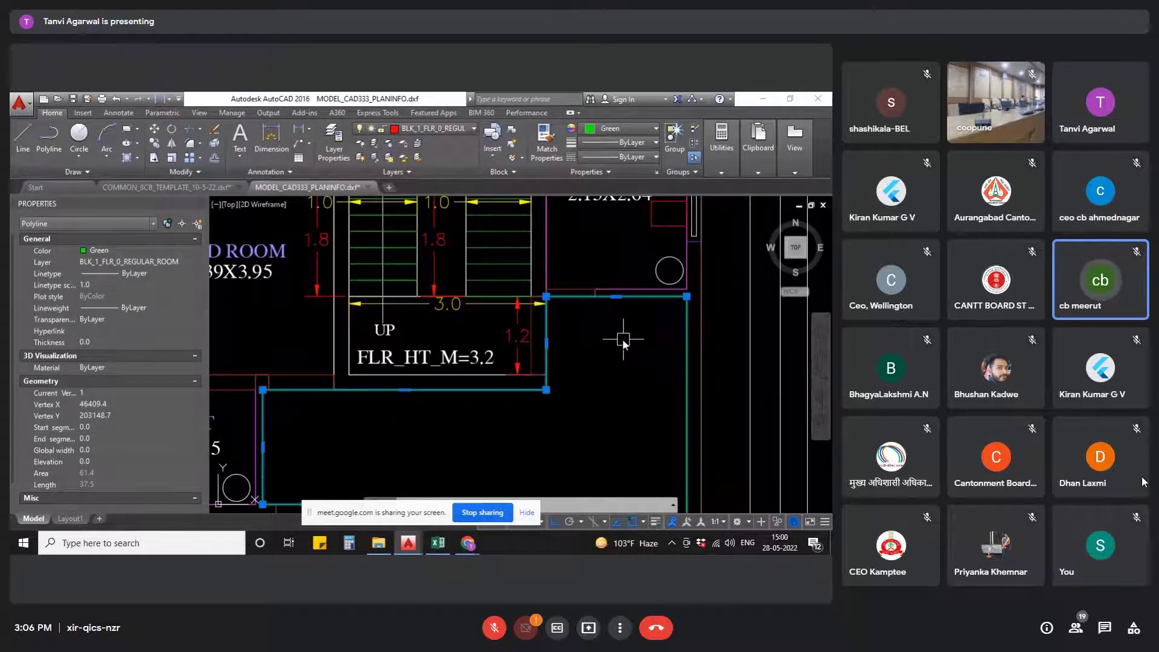
scroll(622, 339, "down", 5)
key("Escape")
mouse_move(742, 380)
middle_mouse_down()
mouse_move(726, 390)
mouse_move(673, 325)
middle_mouse_up()
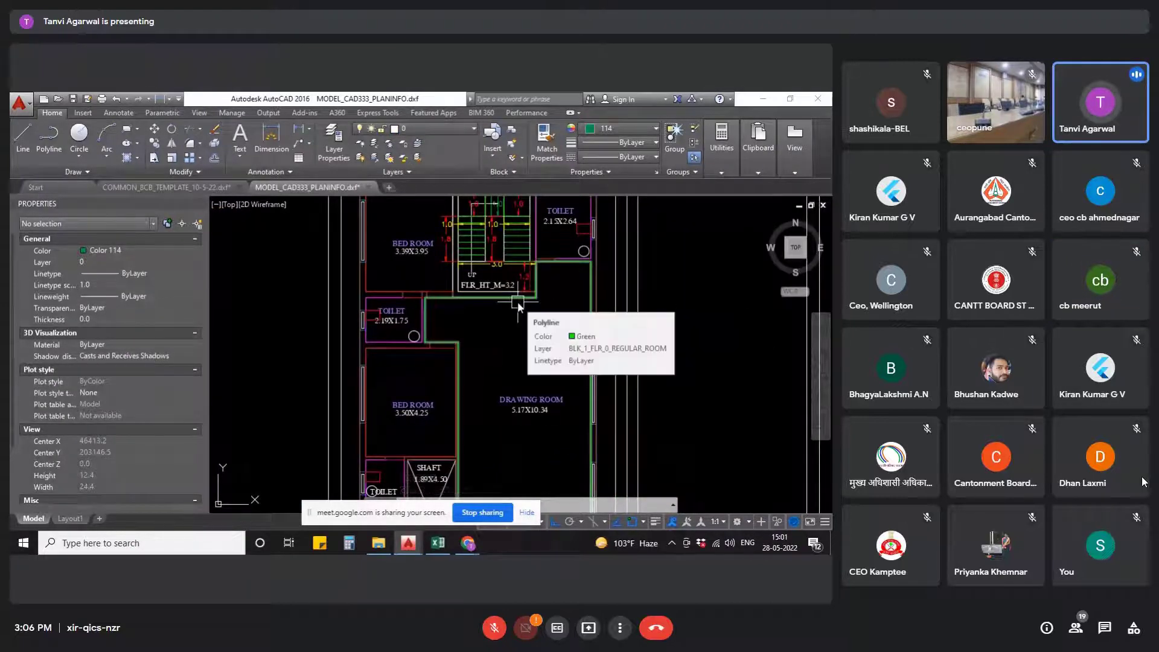
- Review the STAIR_k, FLIGHT_m and LANDING_m rows in the layer template table against the floor plan's staircase
scroll(698, 374, "down", 10)
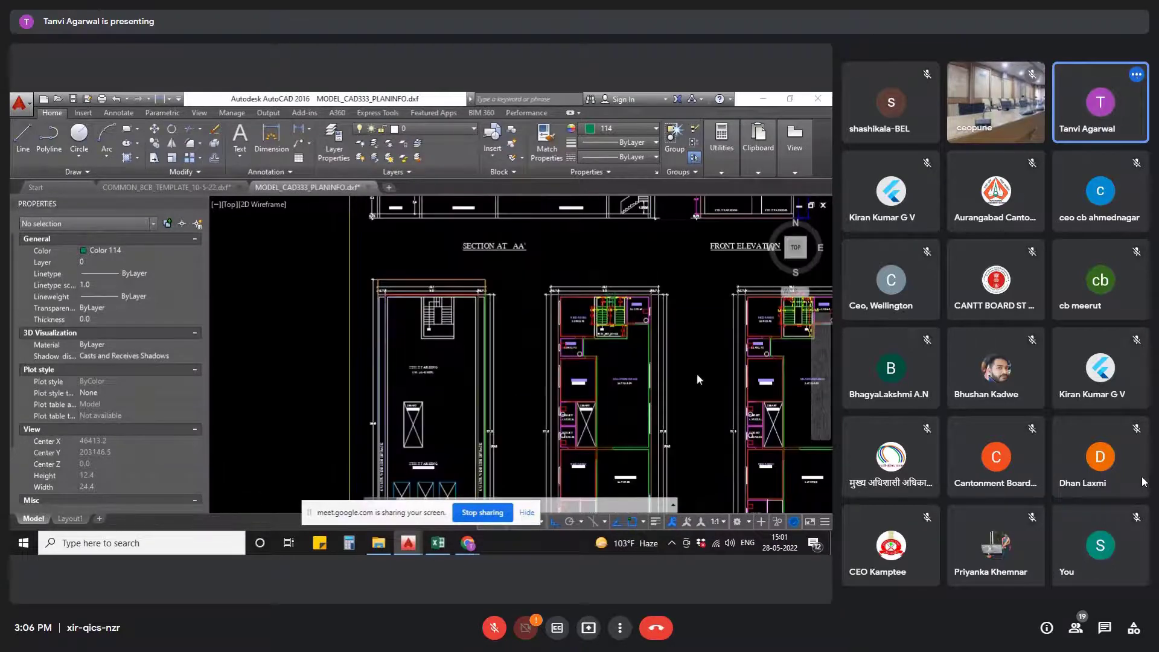
scroll(374, 346, "up", 8)
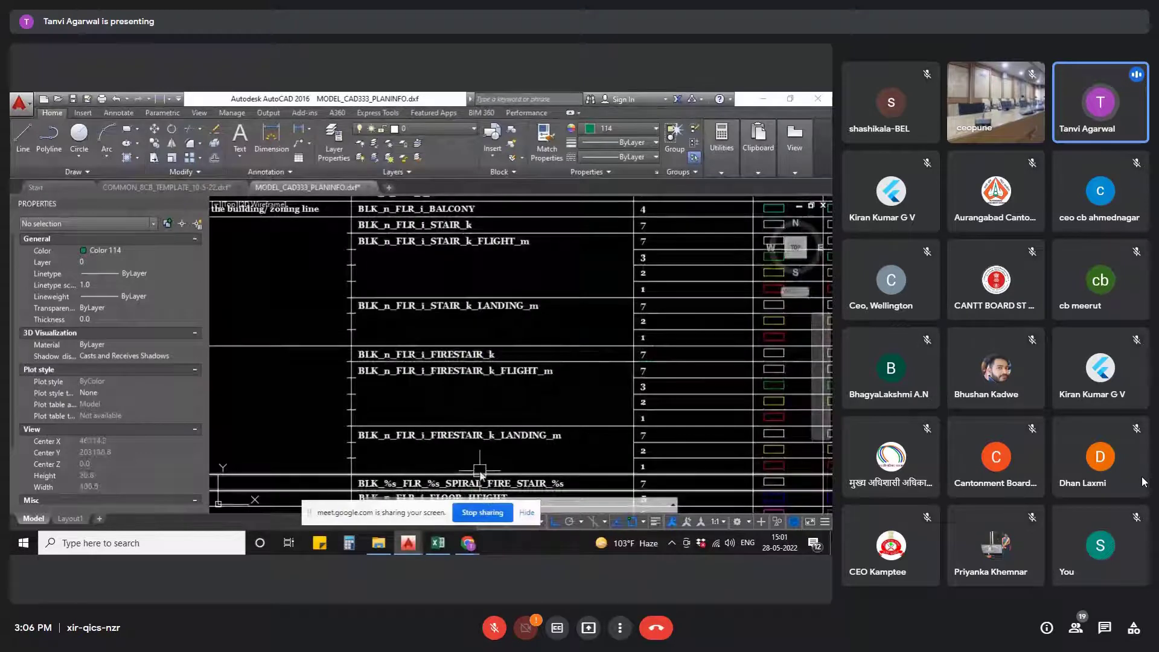
scroll(563, 267, "down", 10)
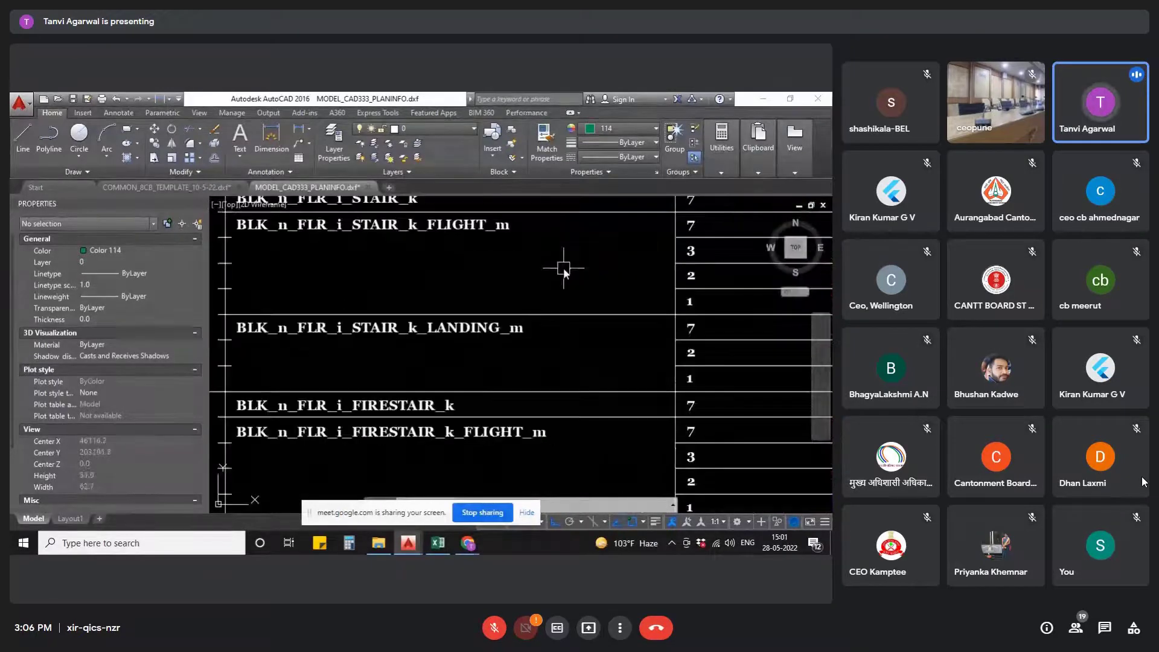
middle_click_drag(563, 267, 500, 384)
scroll(634, 371, "up", 10)
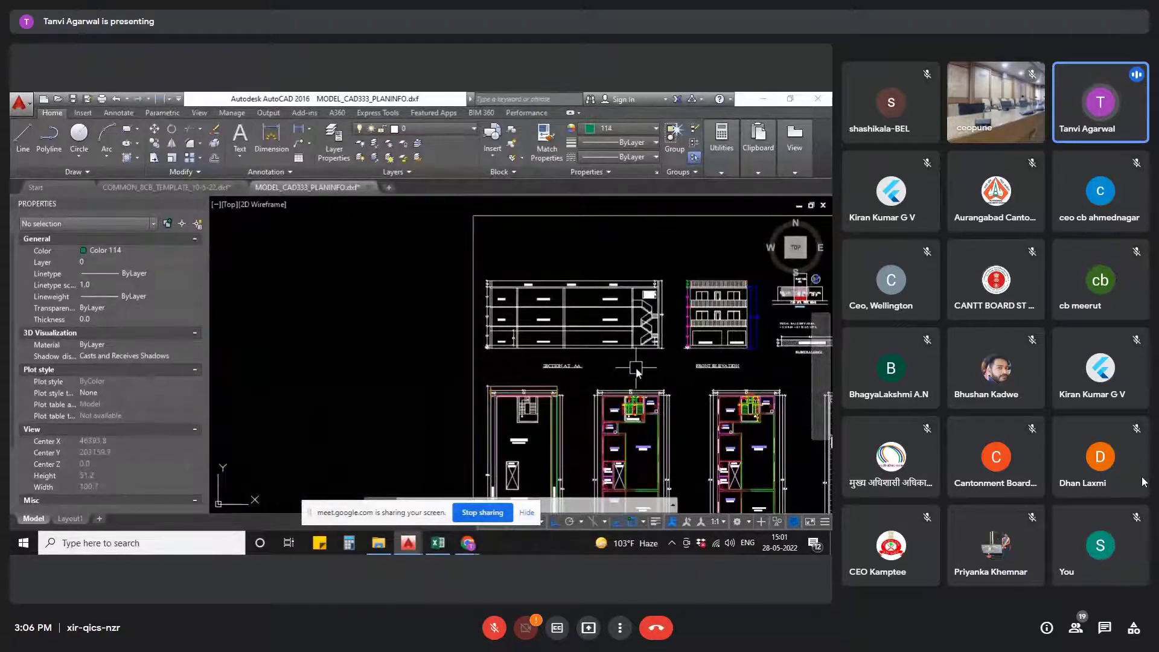
scroll(680, 445, "up", 4)
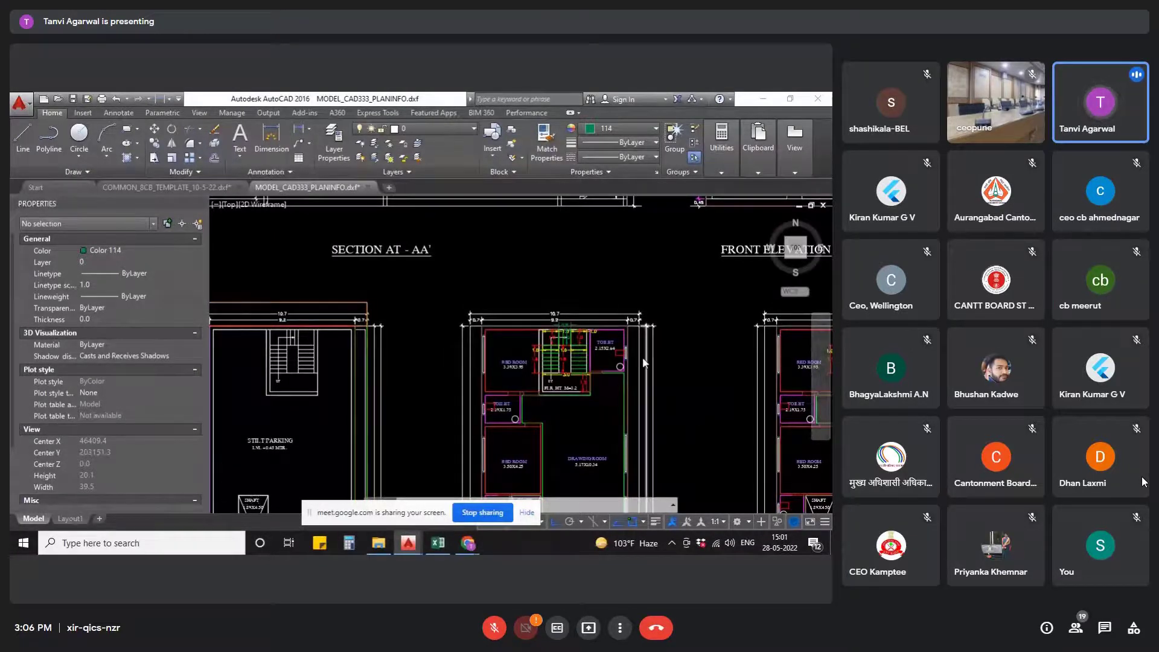
- Look over the layer template table again and compare it with the rooms around the ground floor staircase
scroll(646, 362, "down", 10)
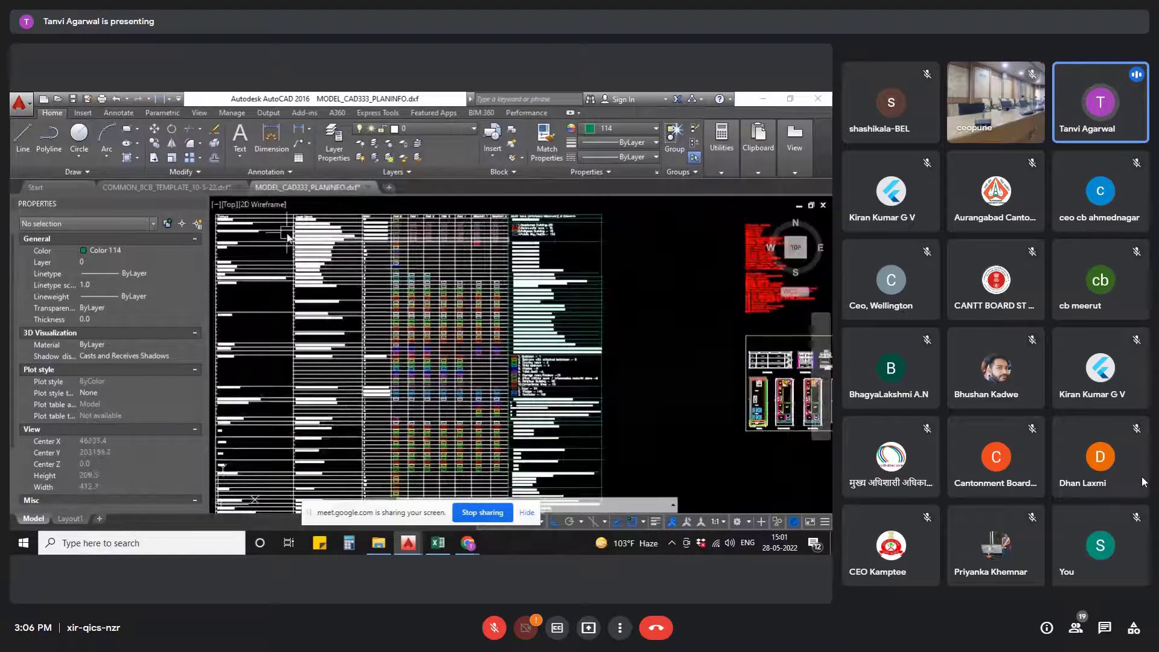
scroll(288, 481, "up", 9)
scroll(276, 353, "down", 10)
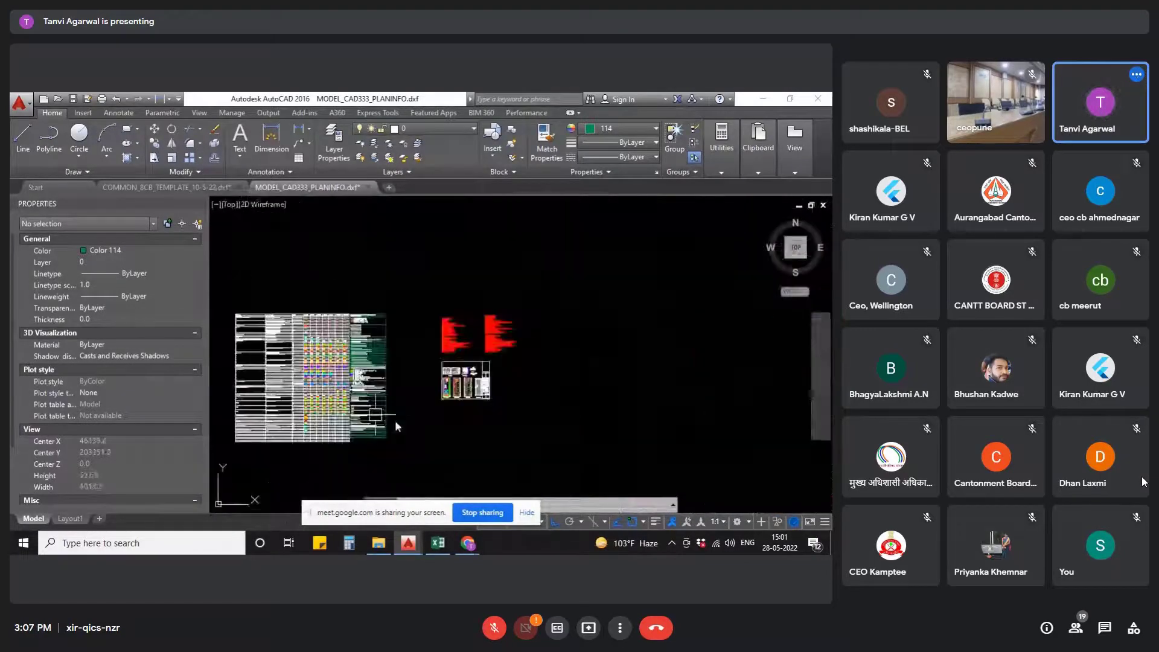
scroll(452, 390, "up", 3)
scroll(459, 389, "up", 8)
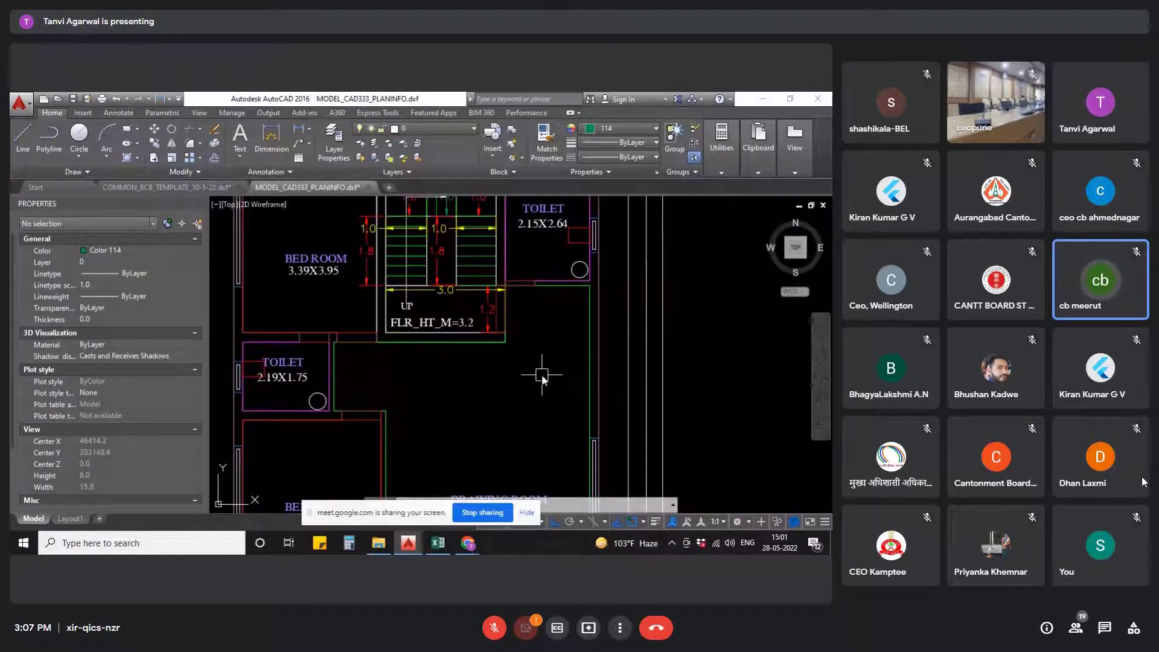
- Select the ground floor plan's outer built-up area outline and inspect its layer, colour and extent
scroll(541, 374, "down", 8)
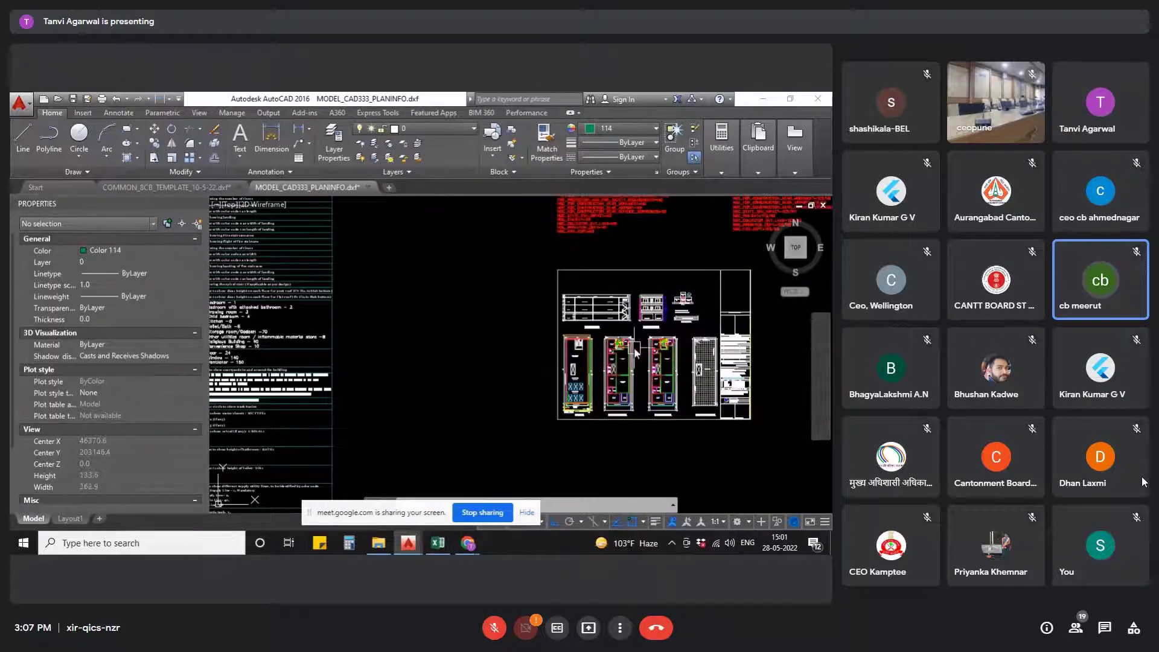
scroll(634, 349, "up", 6)
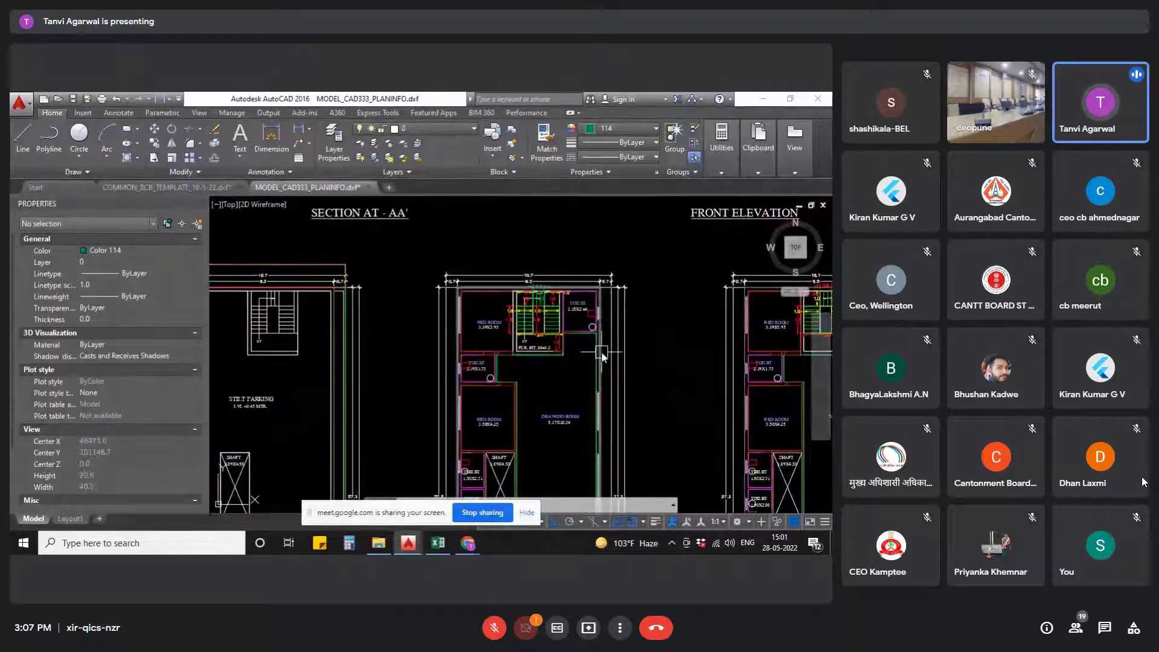
scroll(598, 343, "up", 4)
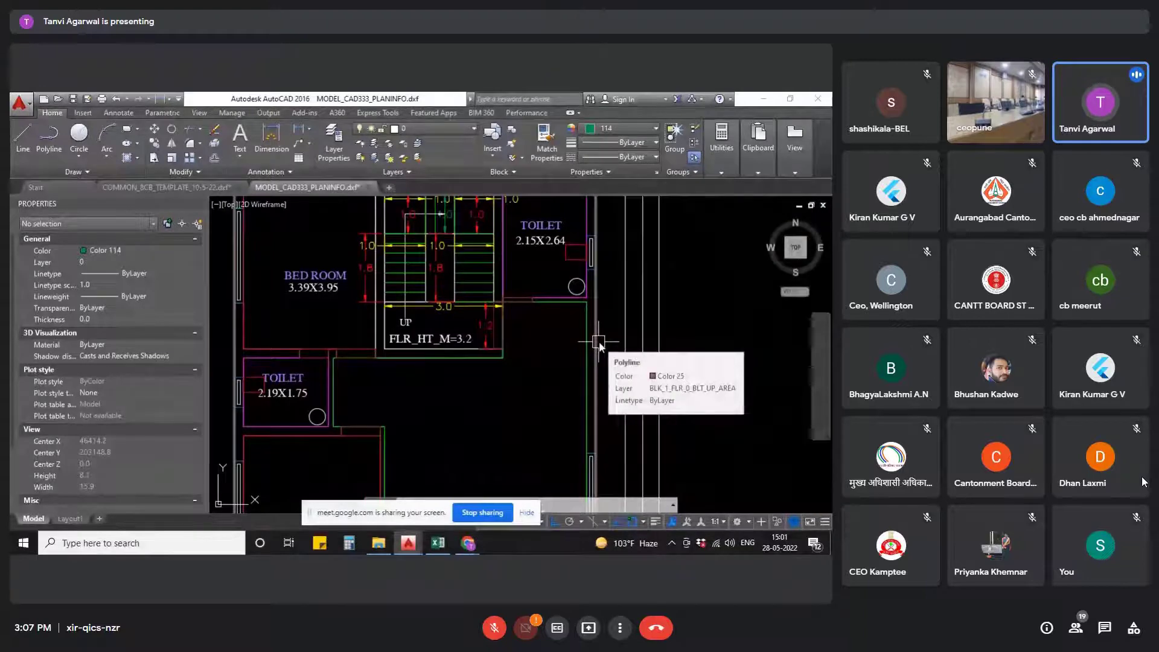
scroll(564, 332, "down", 2)
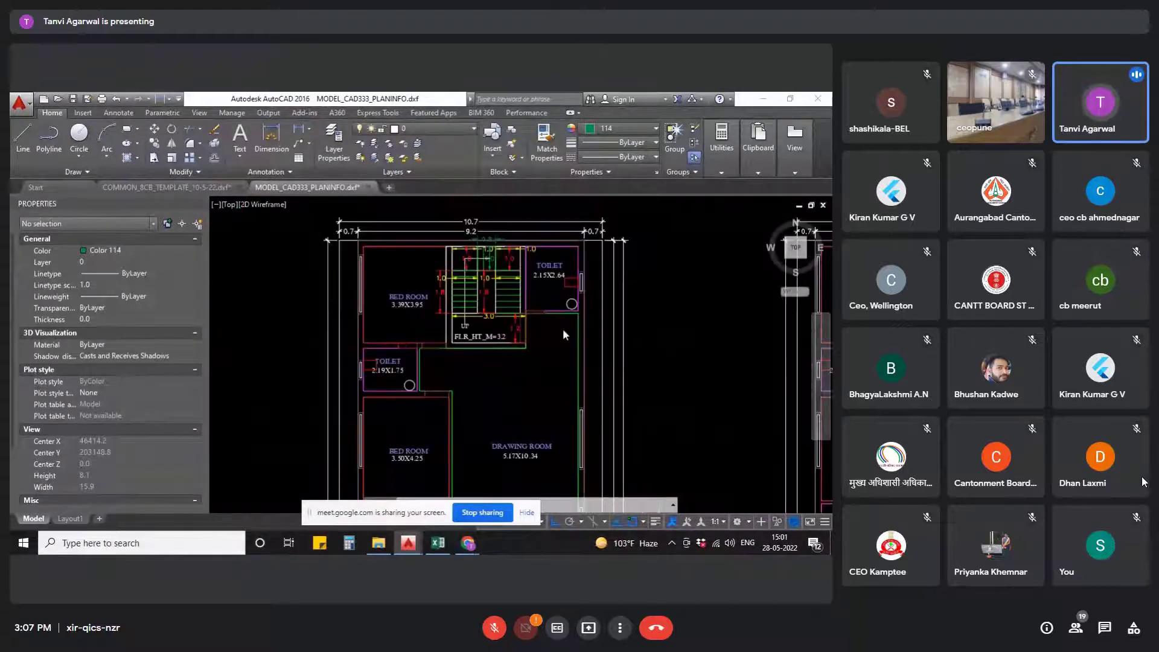
scroll(565, 333, "down", 2)
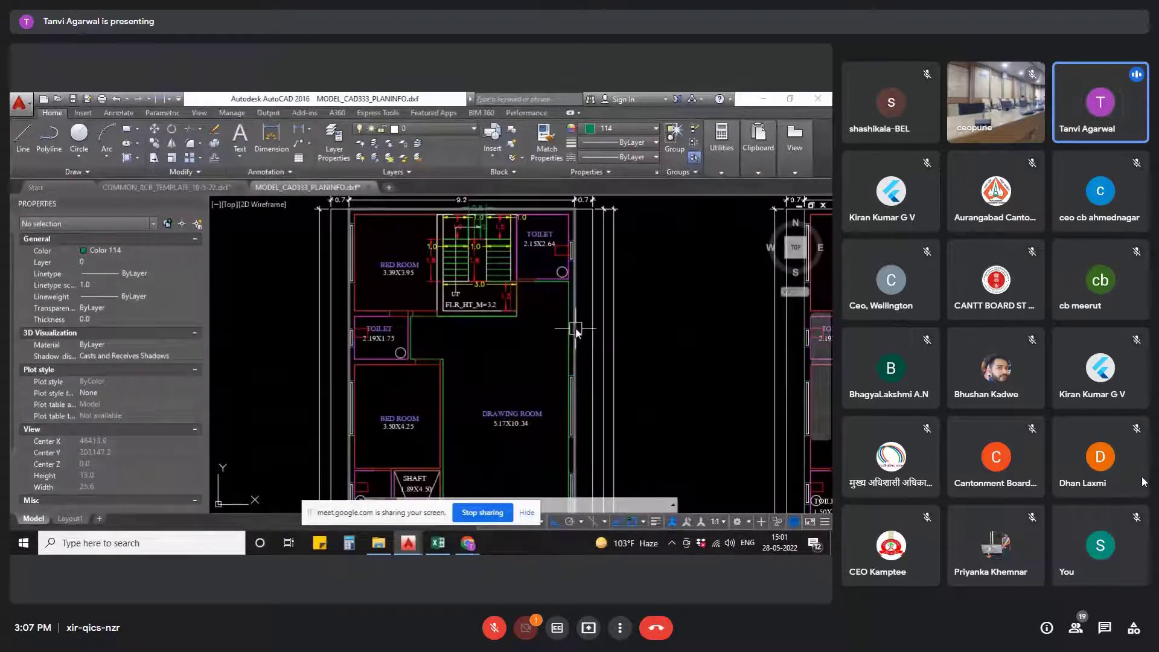
left_click(576, 327)
scroll(568, 350, "down", 4)
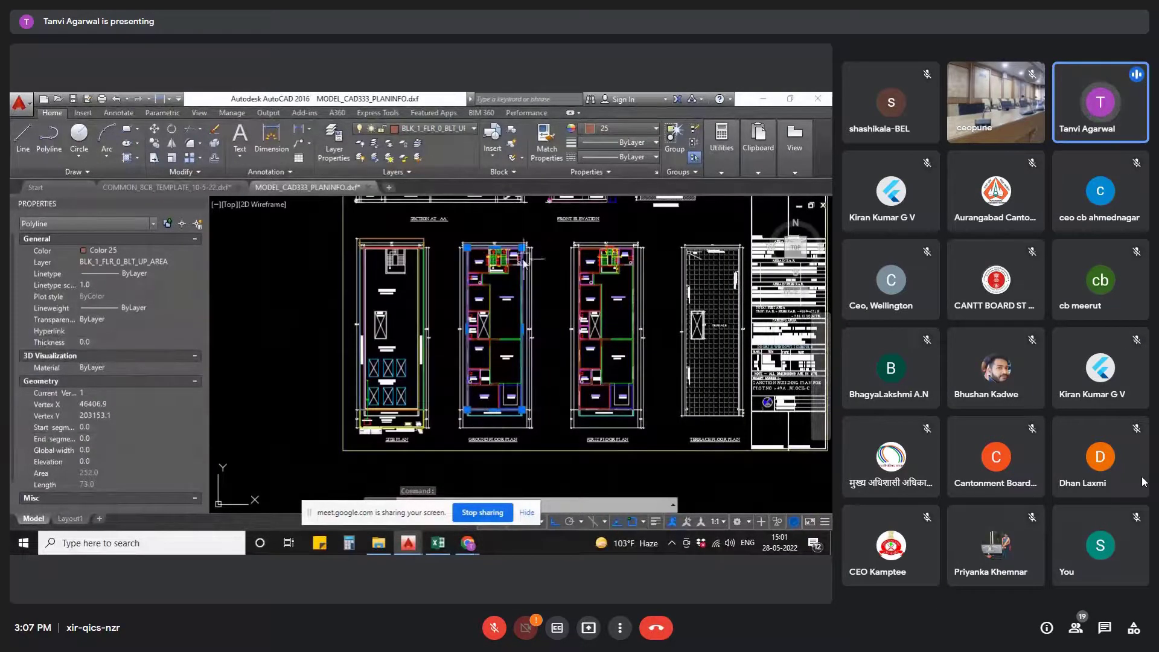
- Add the shaft outline in the ground floor plan to the selection to show it alongside the built-up area outline
scroll(475, 309, "up", 4)
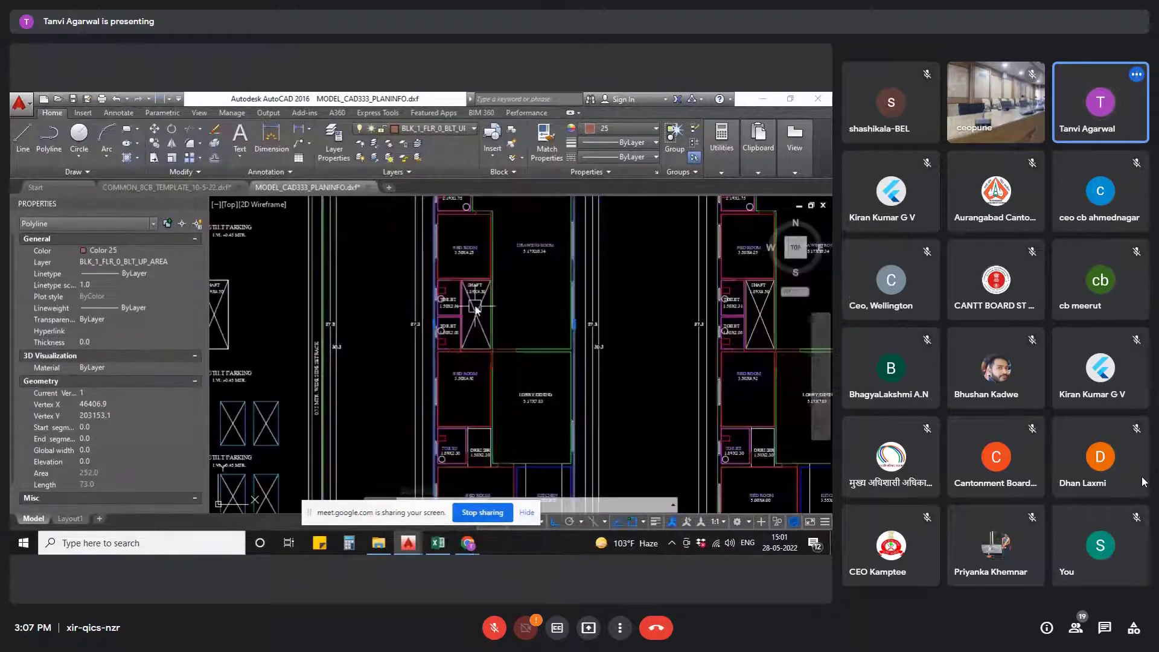
scroll(476, 309, "up", 2)
left_click(476, 317)
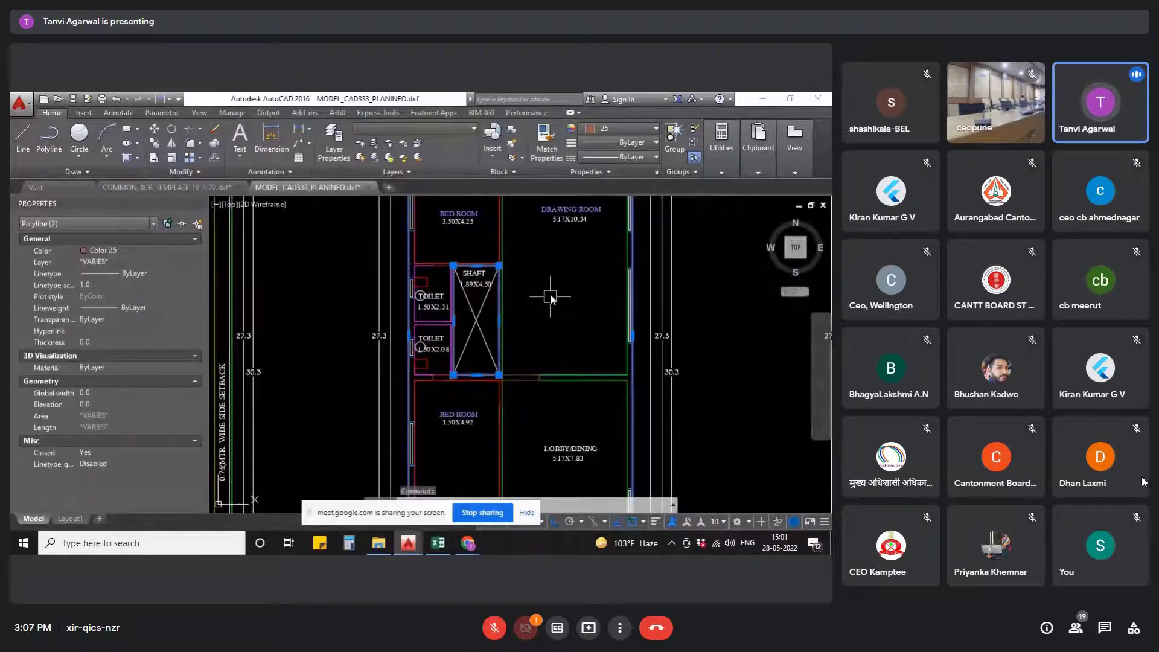
scroll(542, 305, "down", 3)
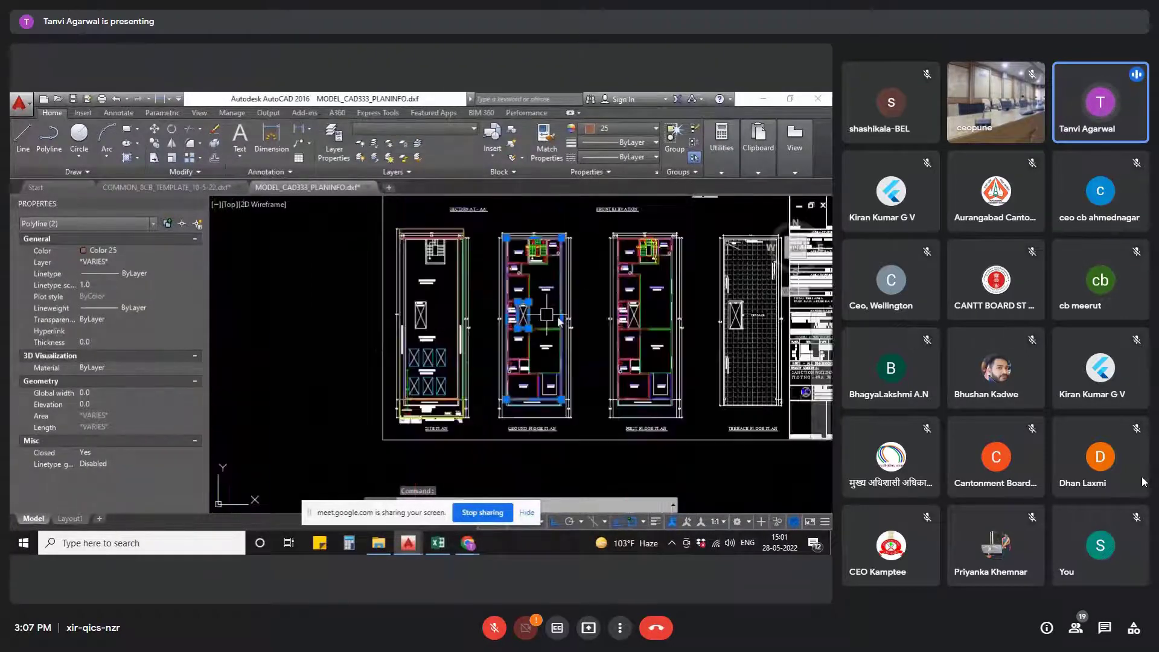
scroll(574, 290, "down", 1)
- Add the first floor plan's outer built-up area outline to the selection and compare both floor plans
scroll(578, 281, "up", 5)
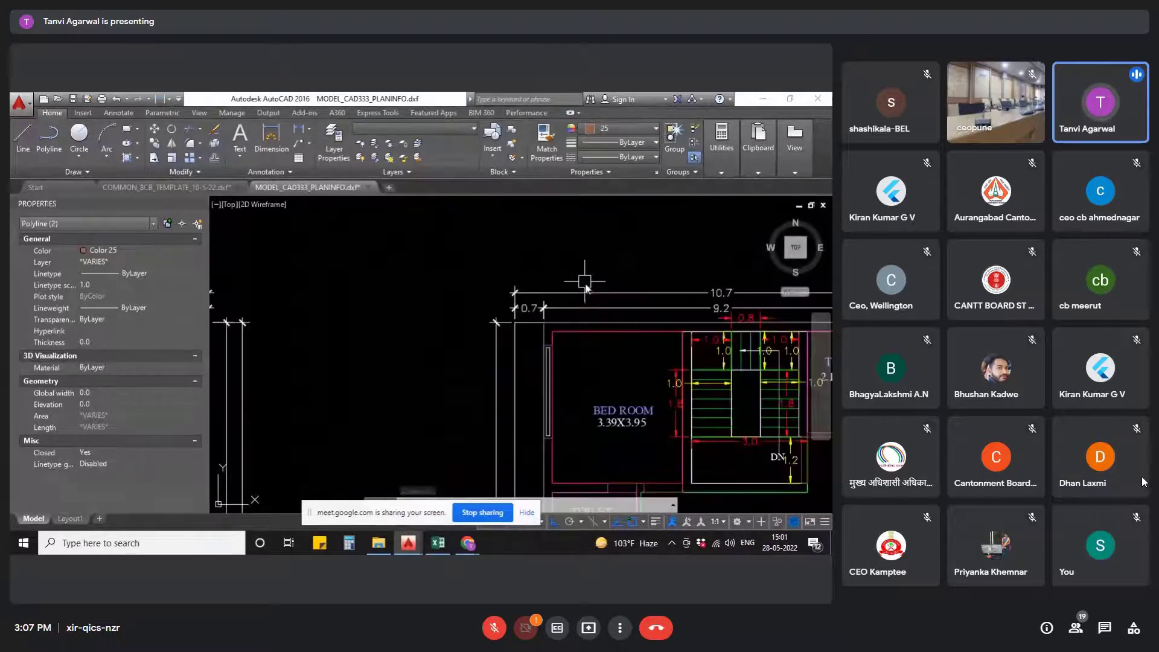
left_click(594, 320)
scroll(594, 318, "down", 4)
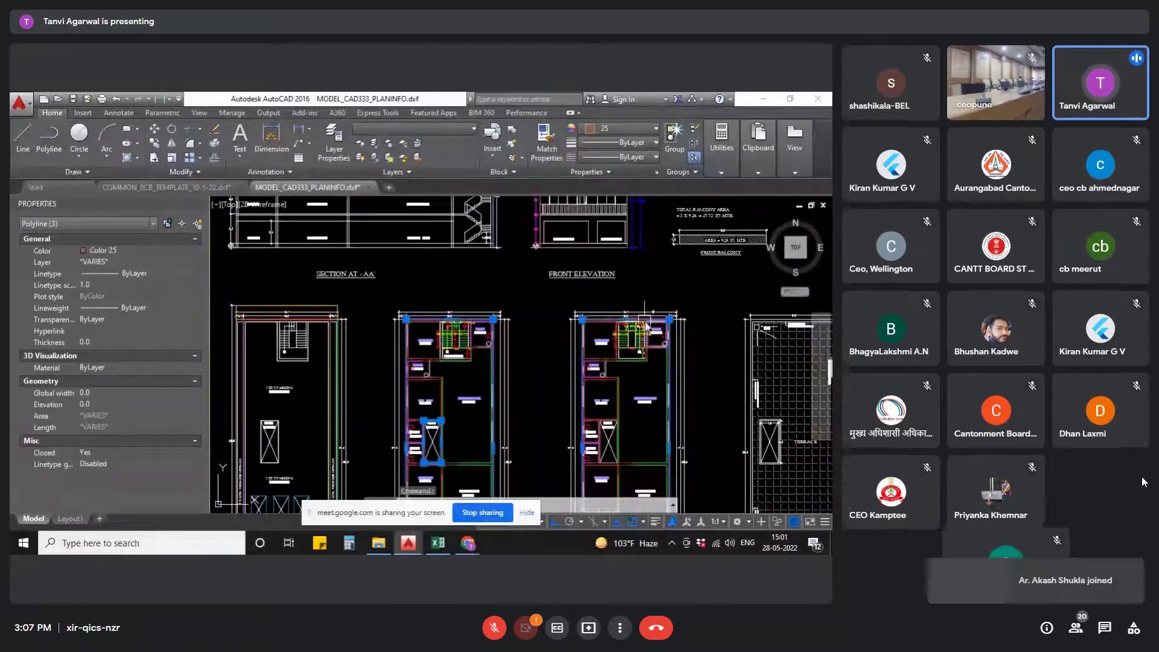
middle_click_drag(551, 393, 533, 315)
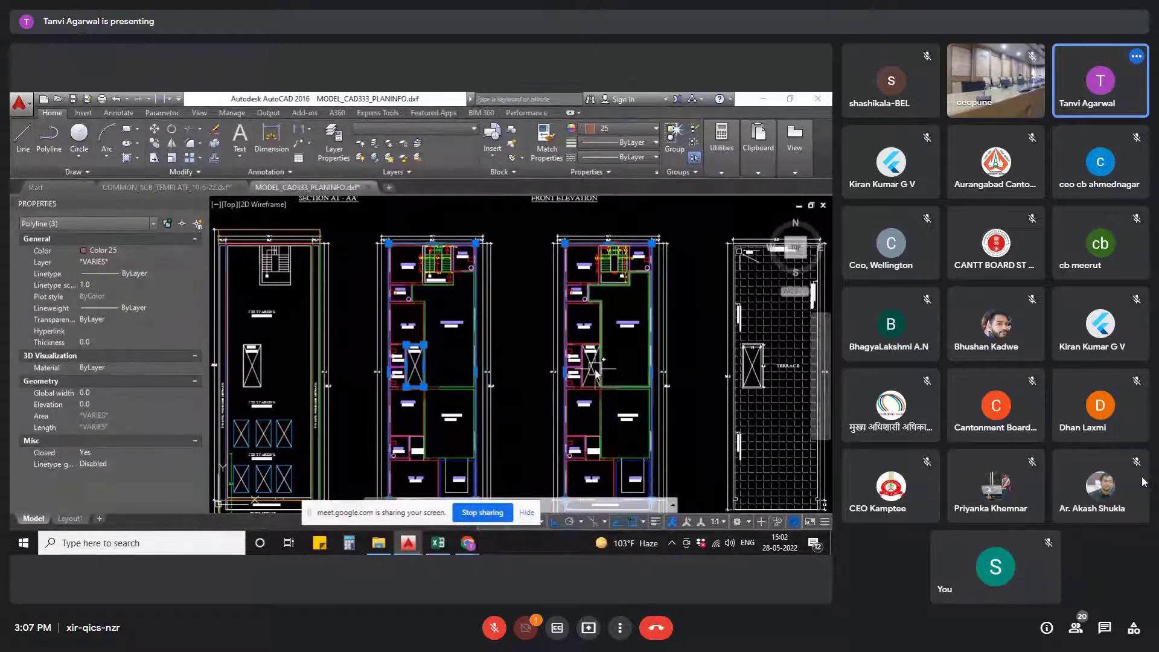
- Clear the selection and inspect the layer and colour properties of the first floor plan's shaft outline
scroll(596, 369, "up", 8)
scroll(626, 336, "down", 8)
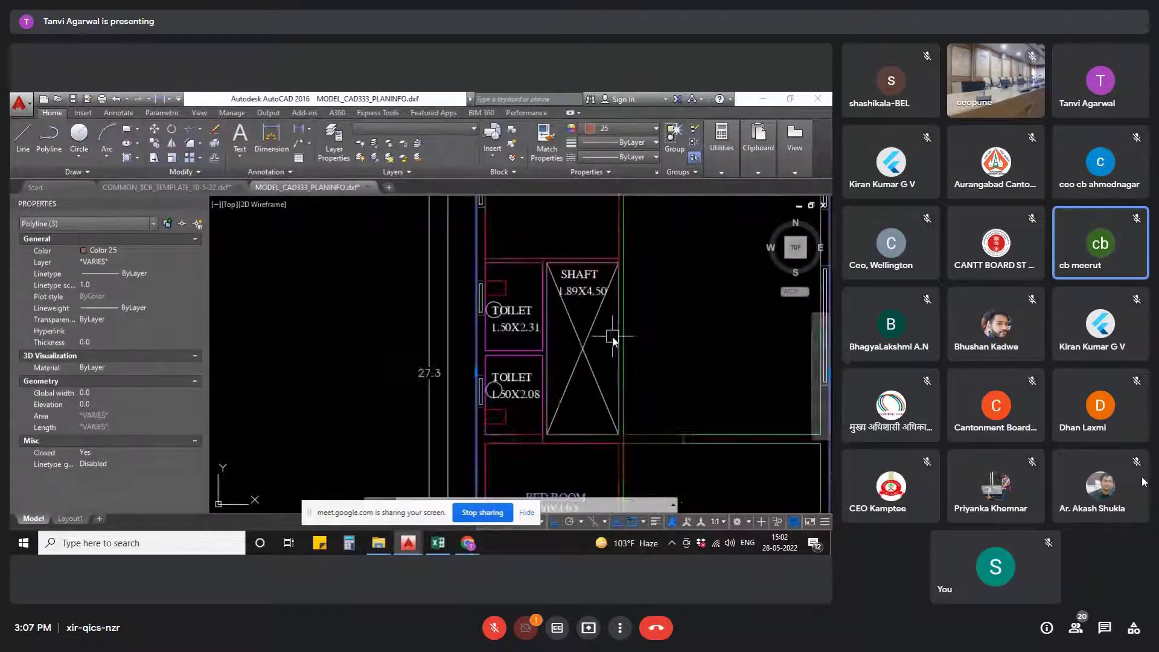
key("Escape")
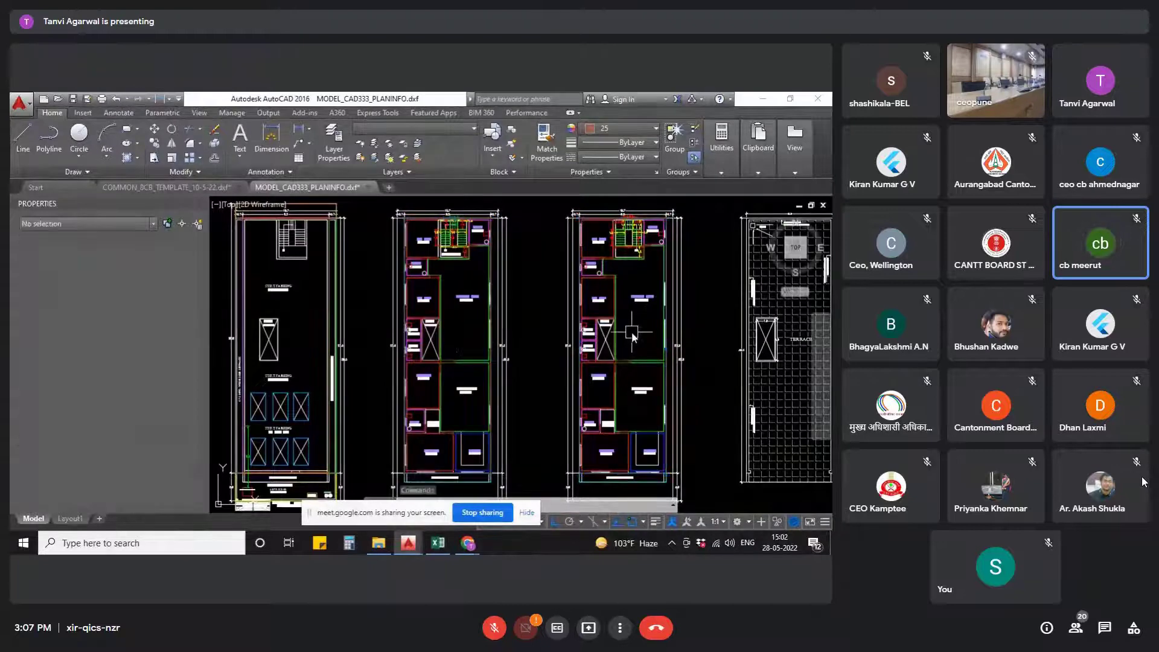
scroll(632, 335, "up", 8)
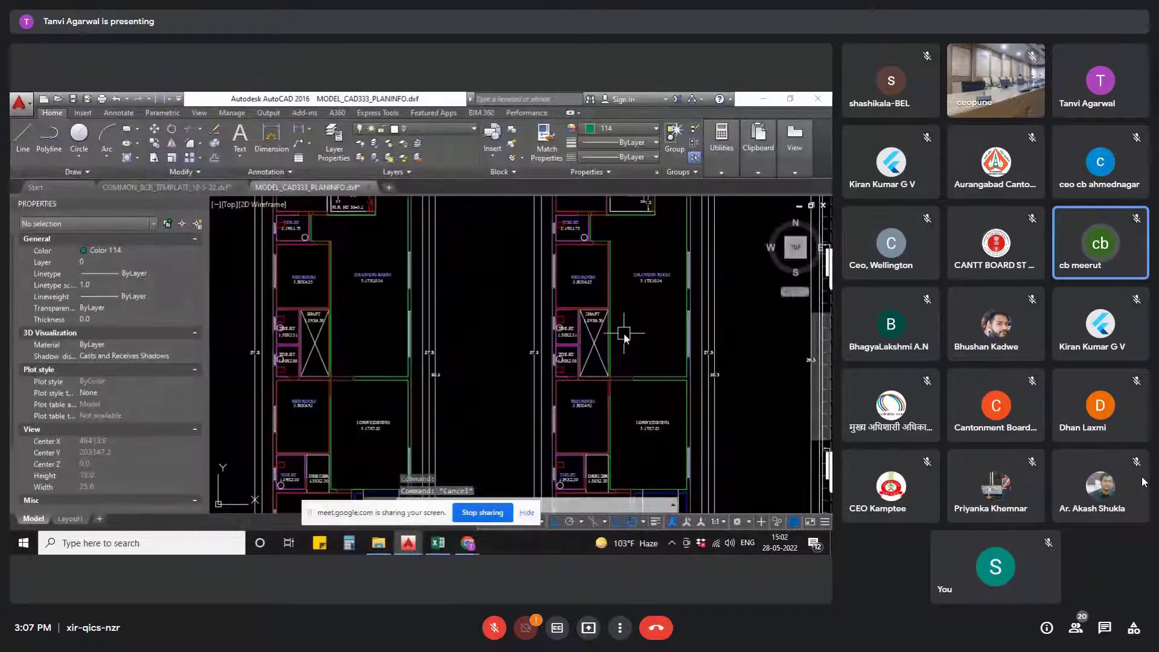
left_click(579, 345)
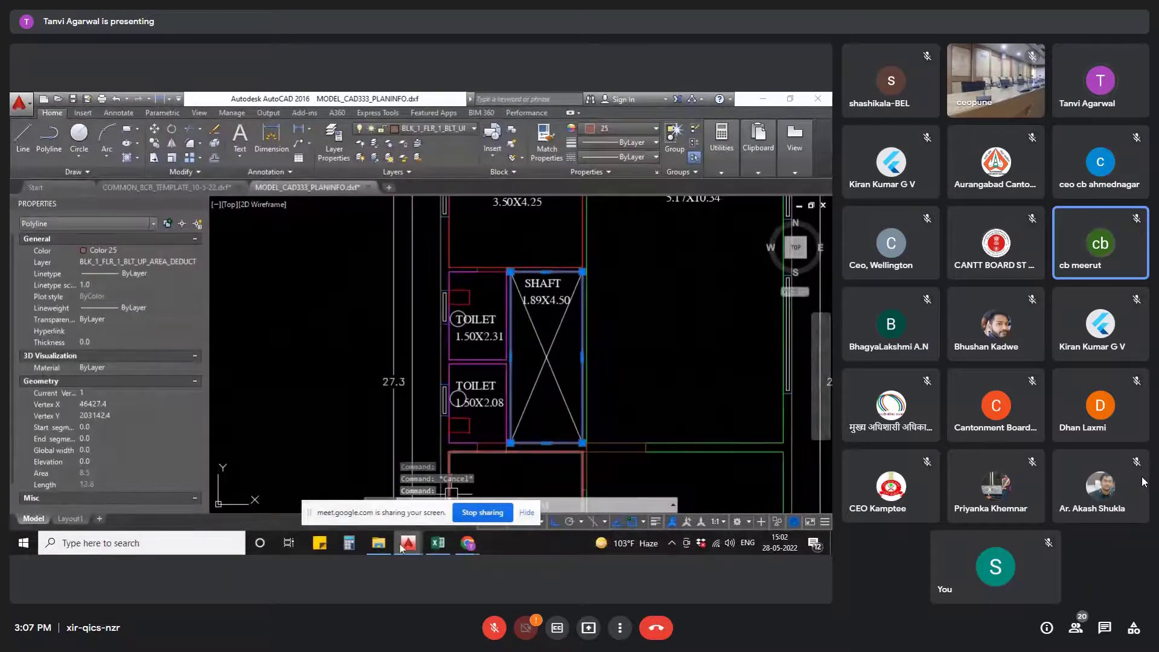
- Switch to Chrome and bring up the Google Meet call page
mouse_move(468, 543)
left_click(427, 486)
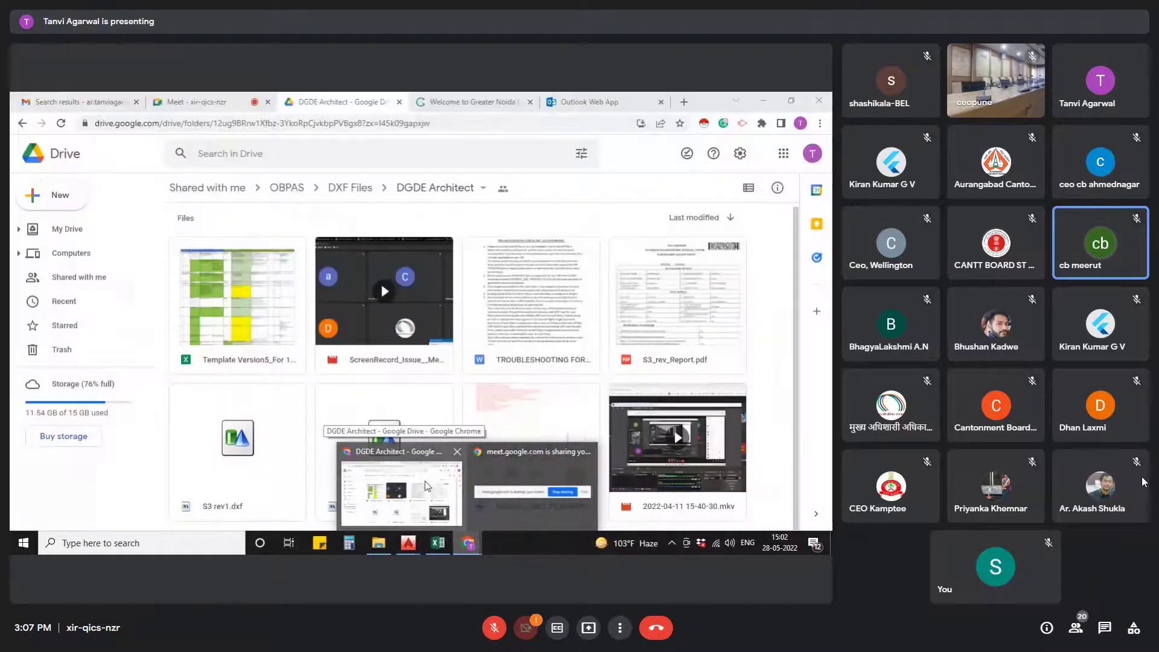
left_click(205, 99)
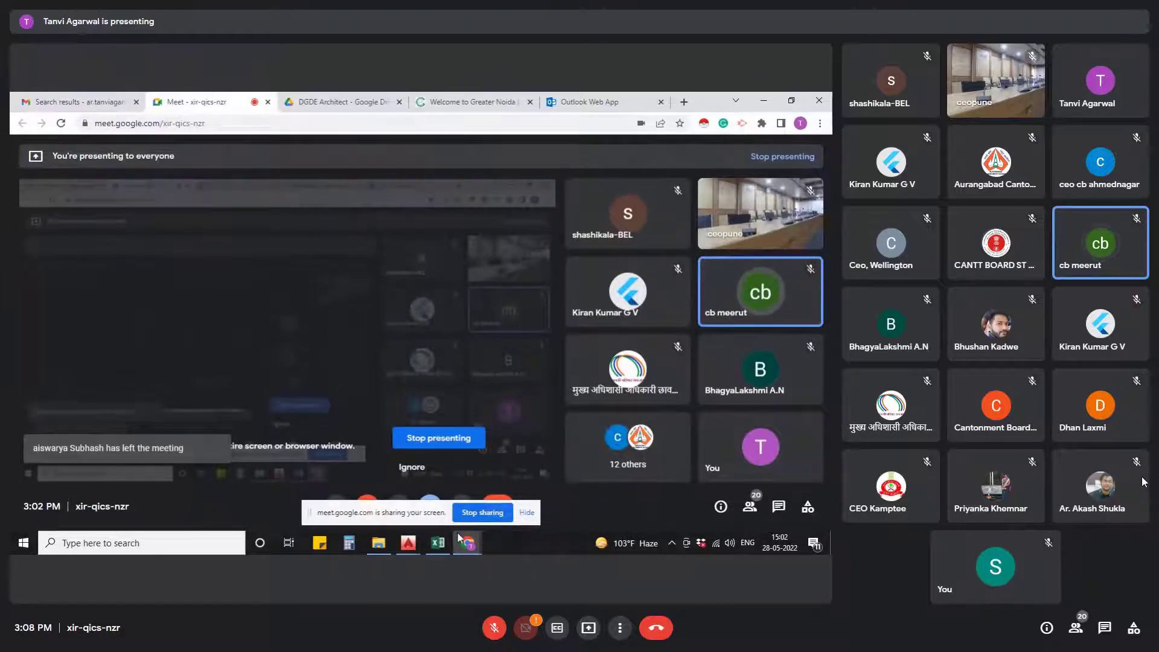
mouse_move(438, 546)
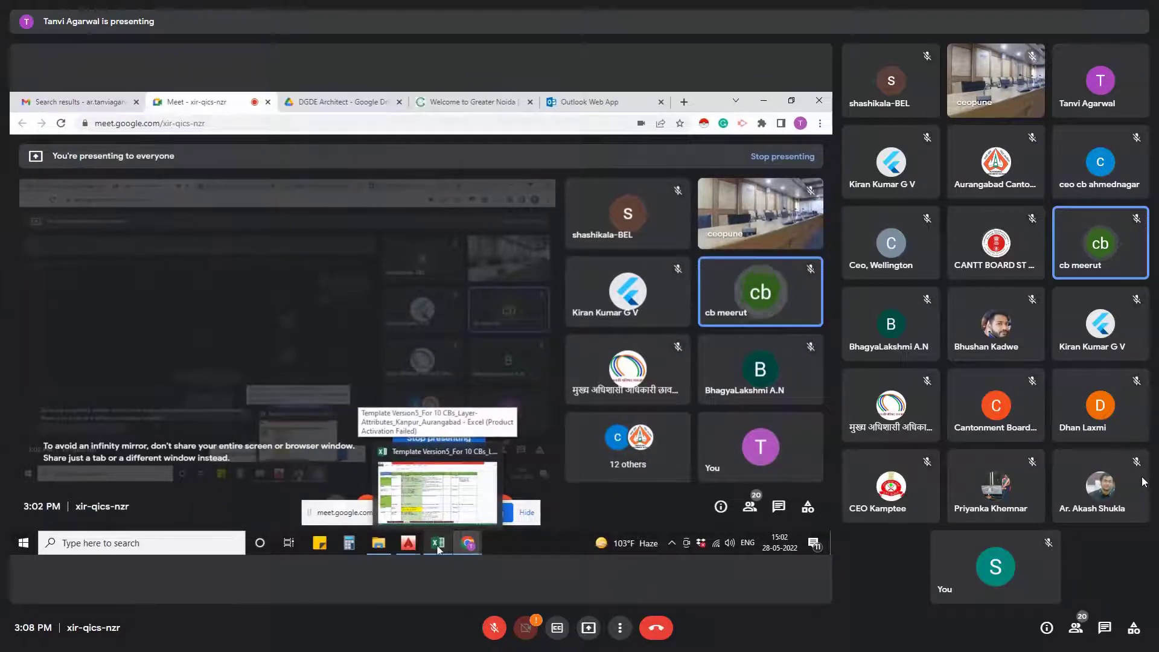
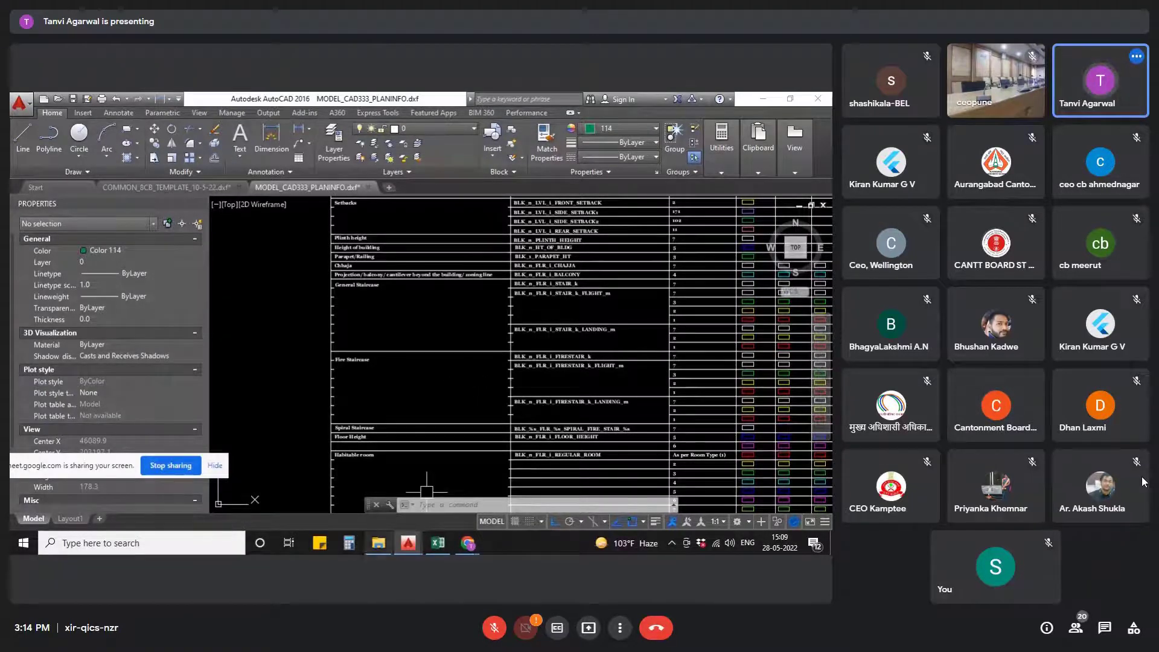
- Bring up the 17 CANTT DATA folder window and return to the Google Meet call page in Chrome
left_click(380, 546)
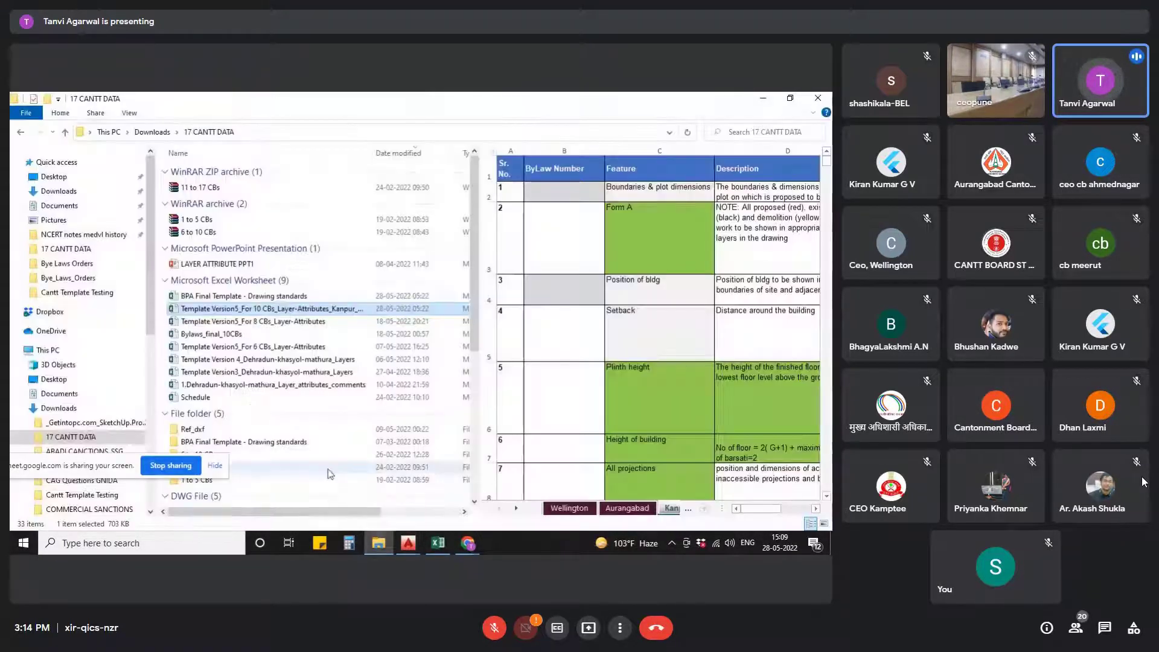
mouse_move(468, 543)
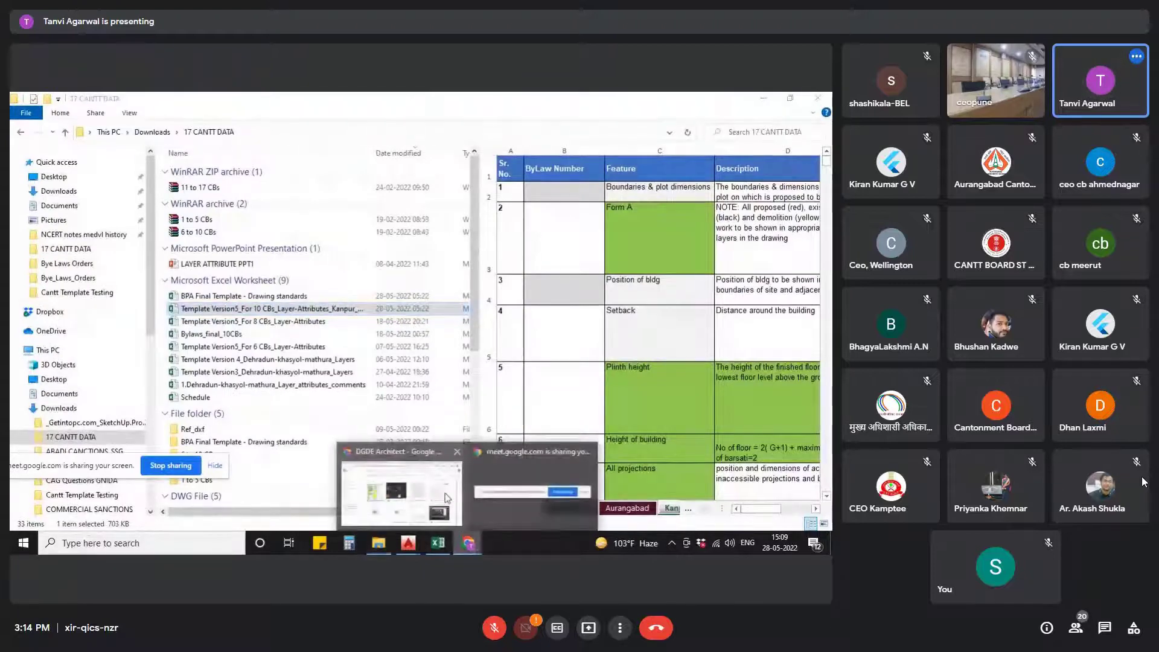
left_click(422, 470)
left_click(196, 101)
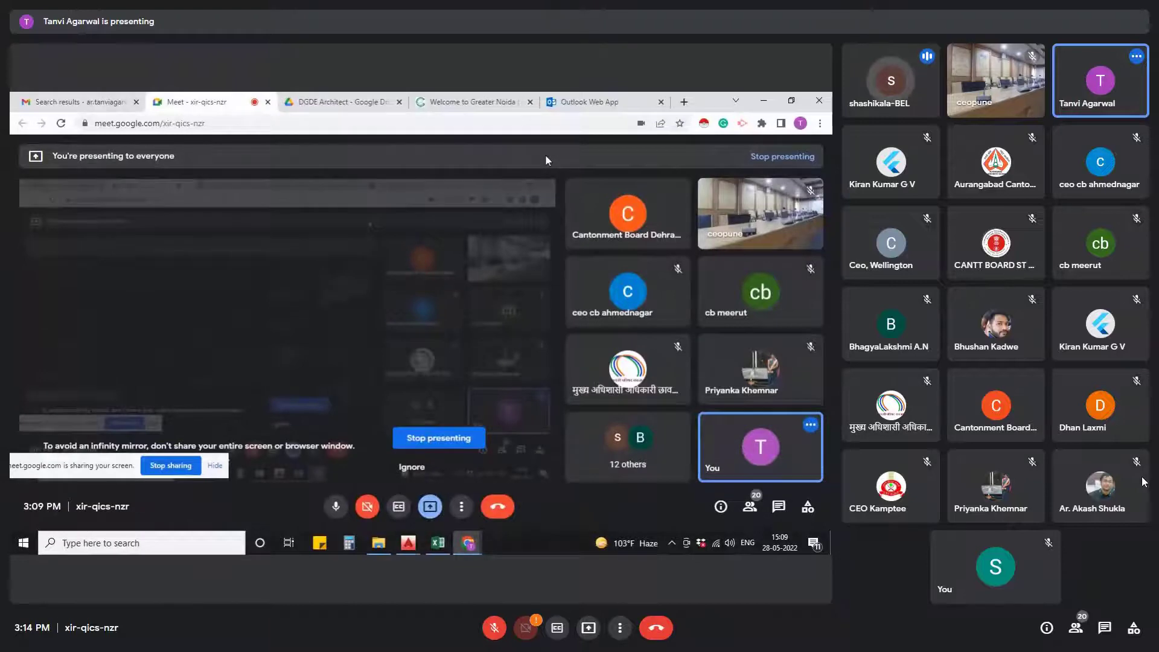
mouse_move(465, 545)
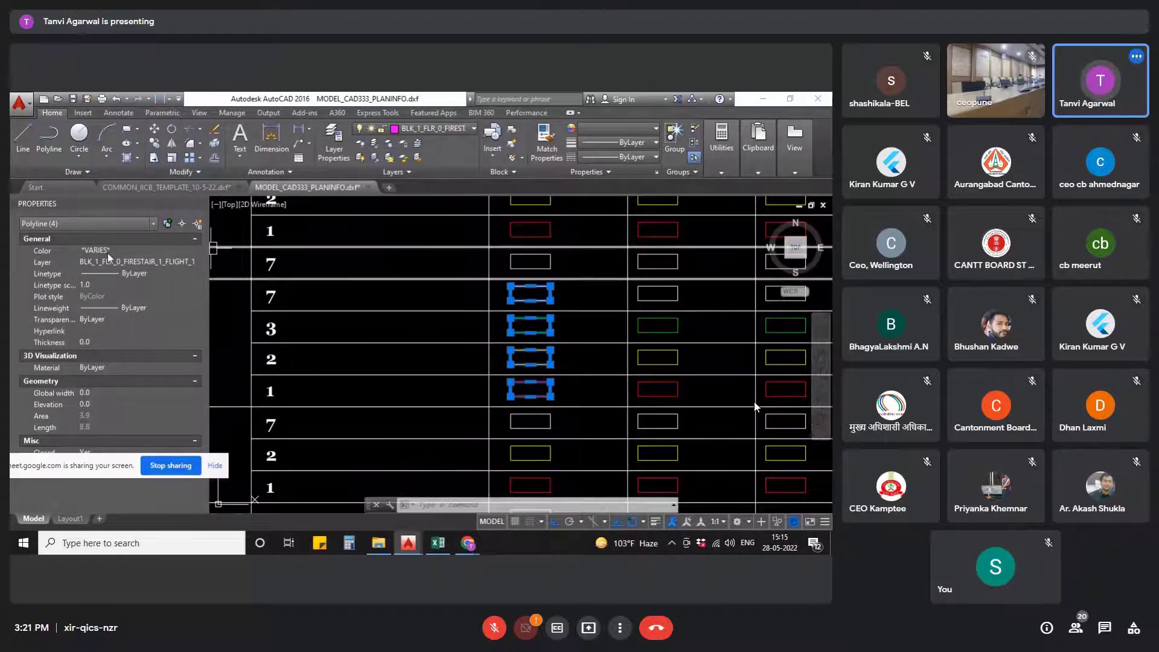
- Examine the colour codes, layer names and descriptions of the fire staircase flight rows in the layer template table
scroll(393, 302, "down", 5)
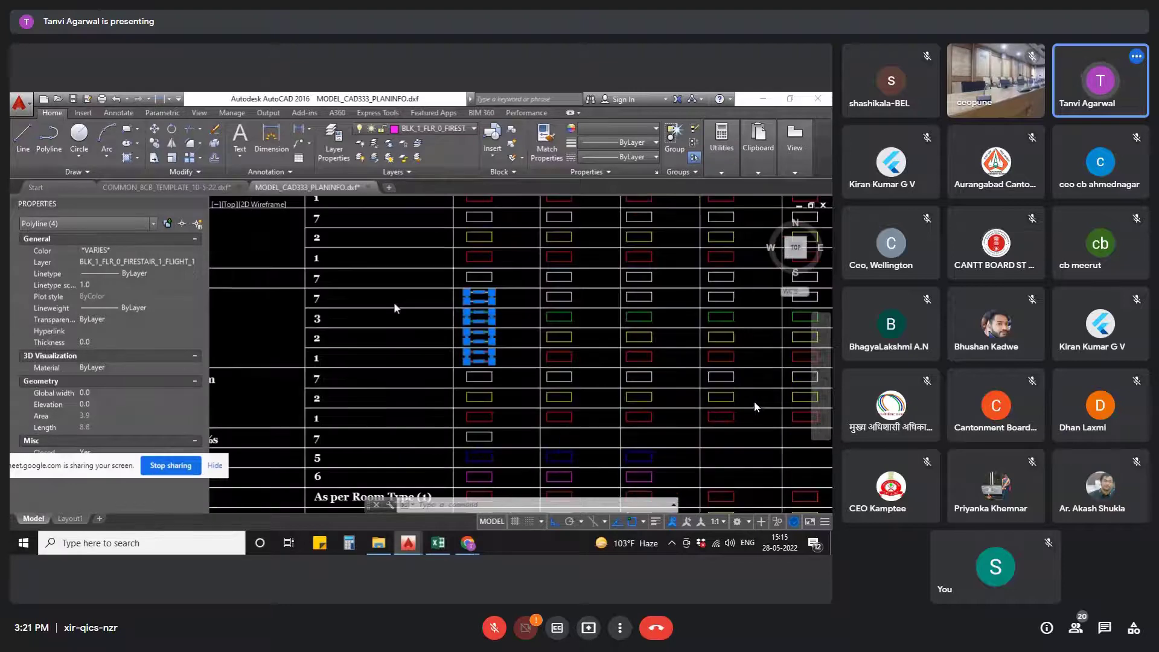
scroll(487, 323, "up", 5)
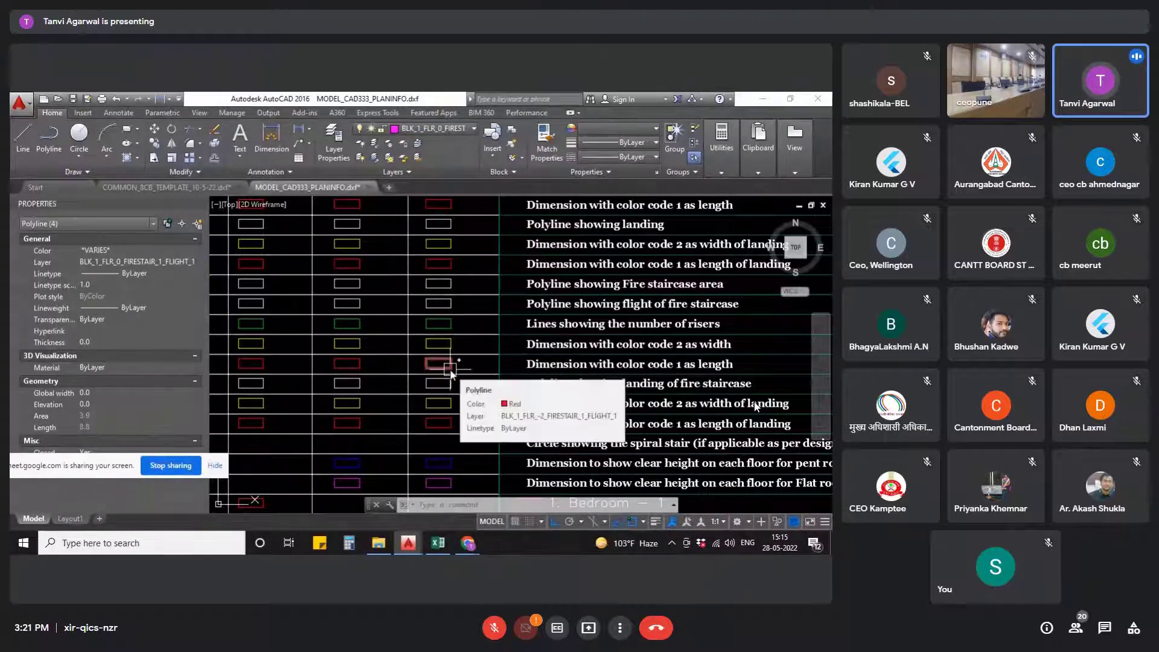
scroll(744, 344, "down", 2)
scroll(414, 331, "up", 2)
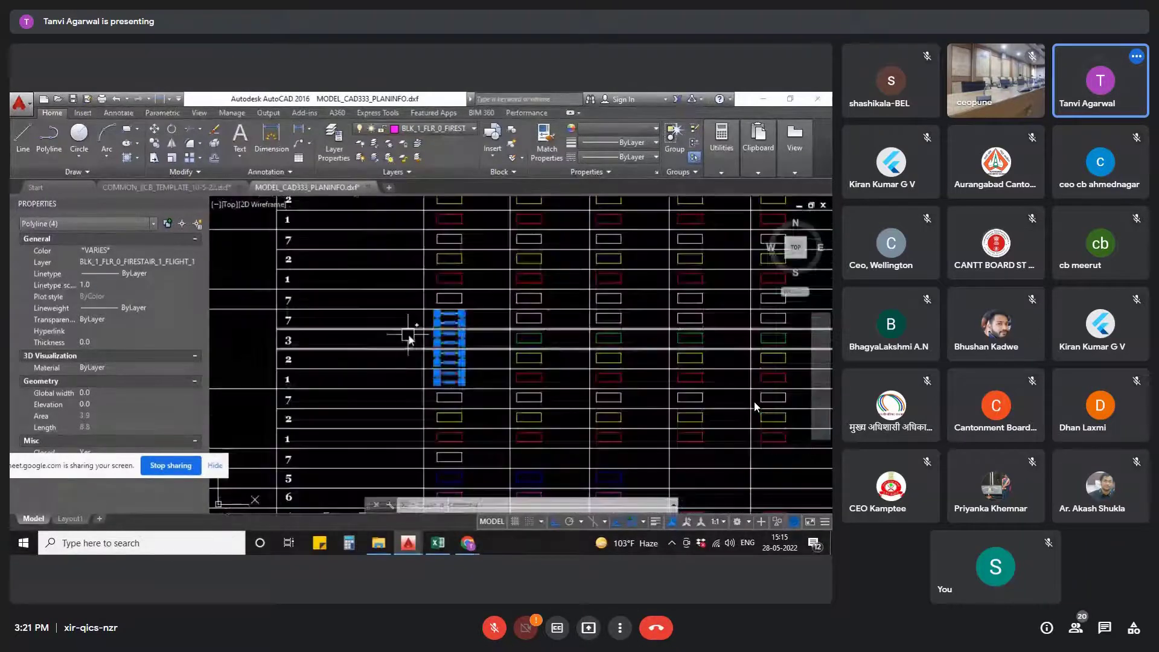
scroll(531, 338, "up", 3)
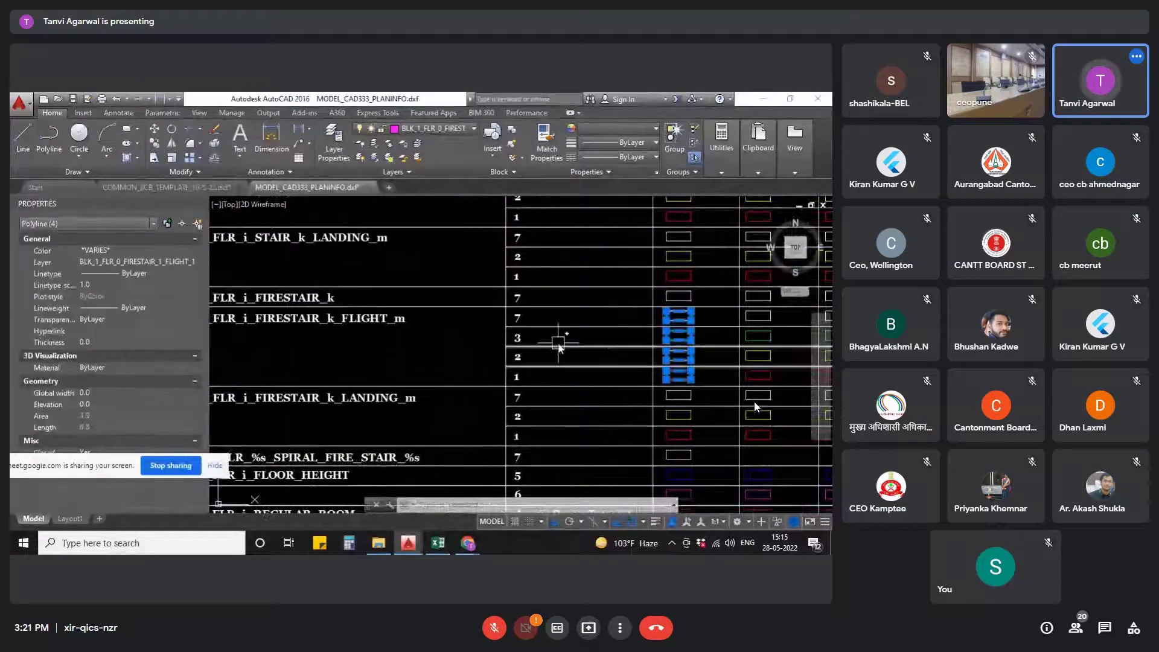
mouse_move(719, 323)
middle_mouse_down()
mouse_move(640, 350)
mouse_move(628, 339)
middle_mouse_up()
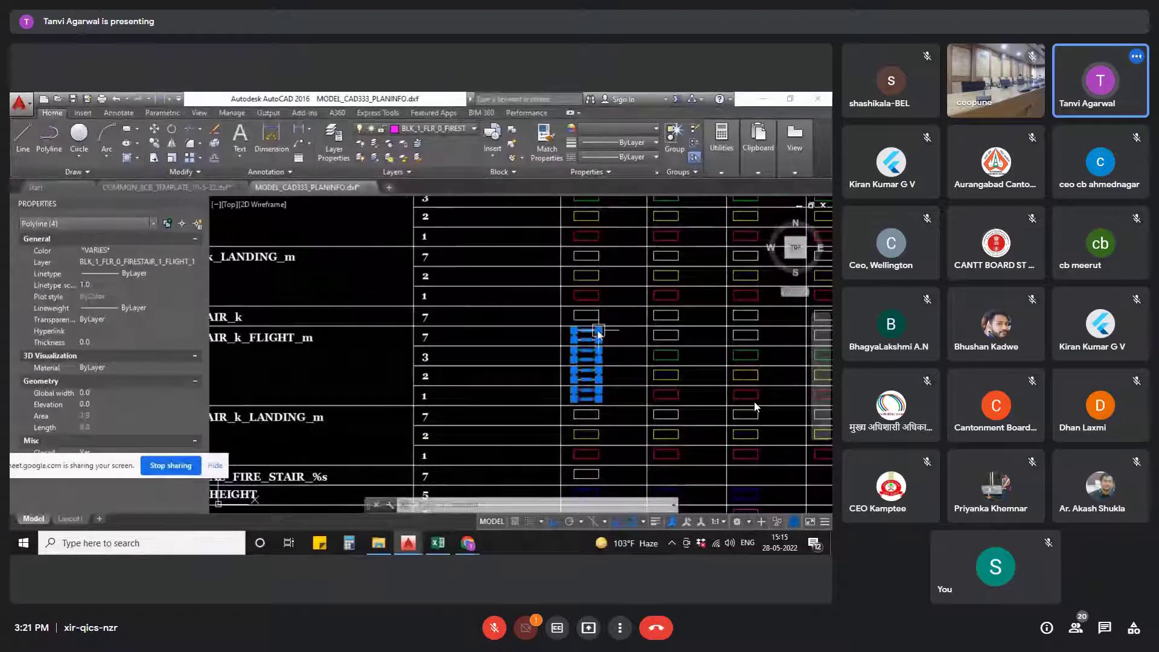
right_click(597, 333)
key("Escape")
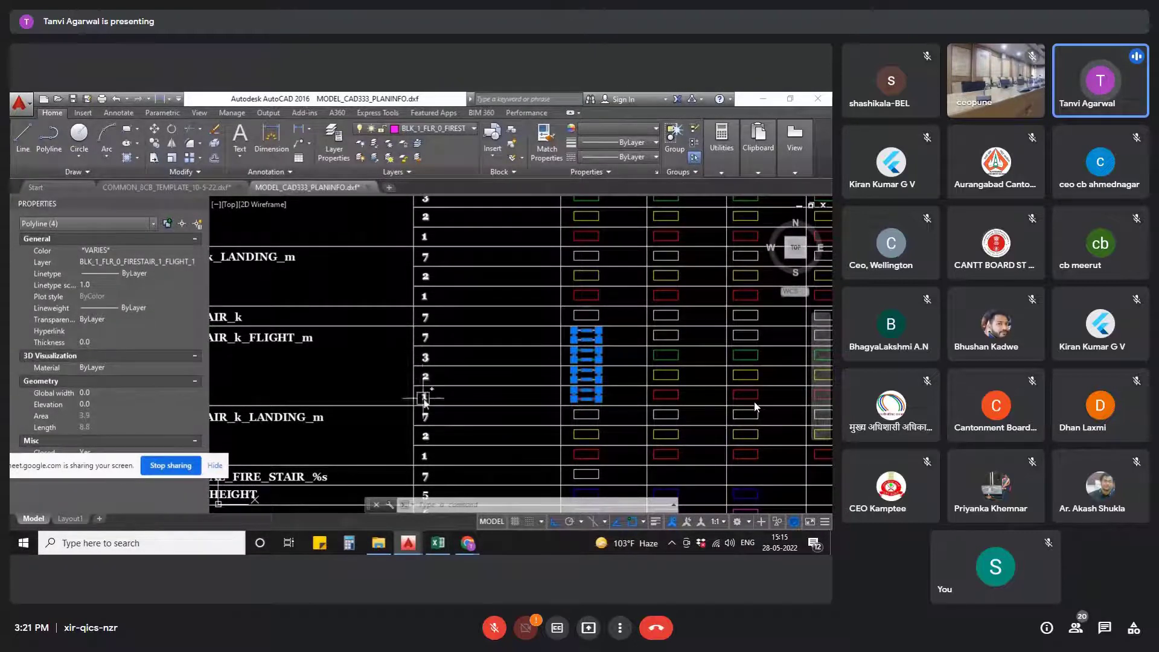
scroll(417, 349, "down", 2)
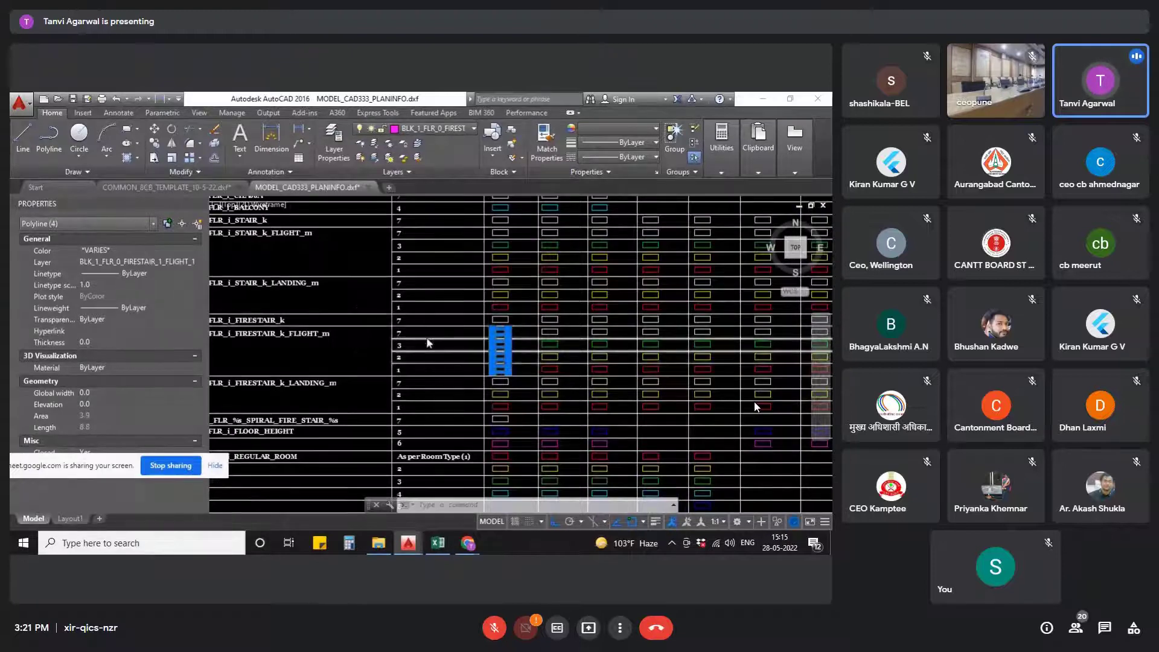
scroll(422, 343, "up", 2)
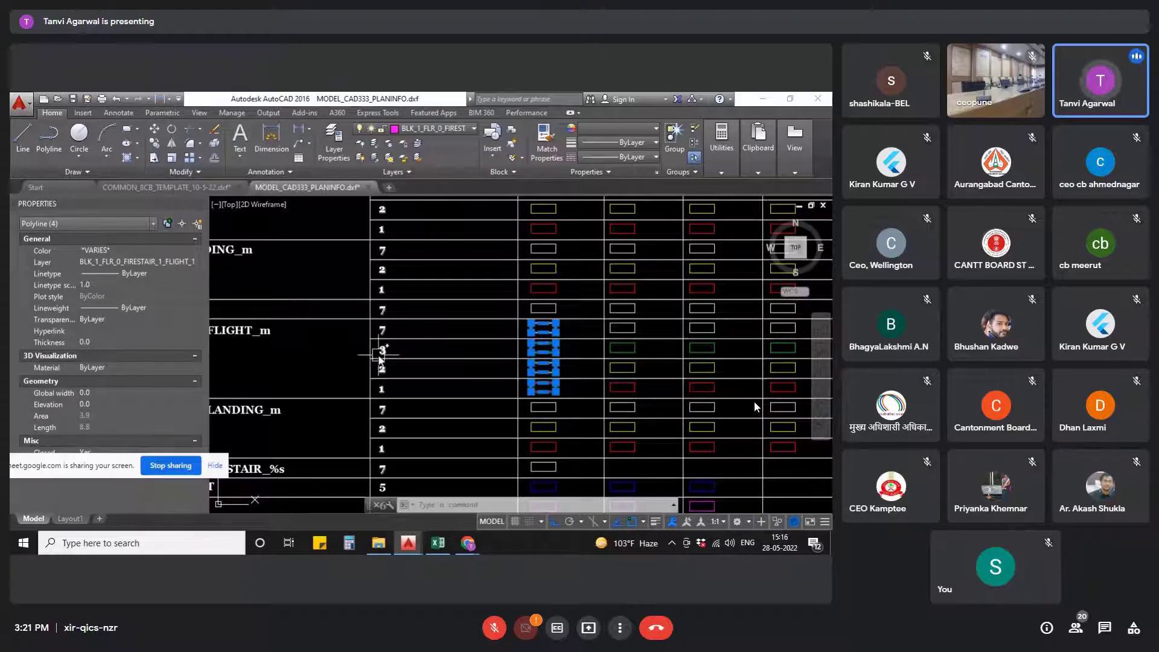
- Clear the selection and draw a rectangle around the left staircase flight in the ground floor plan
scroll(428, 353, "down", 10)
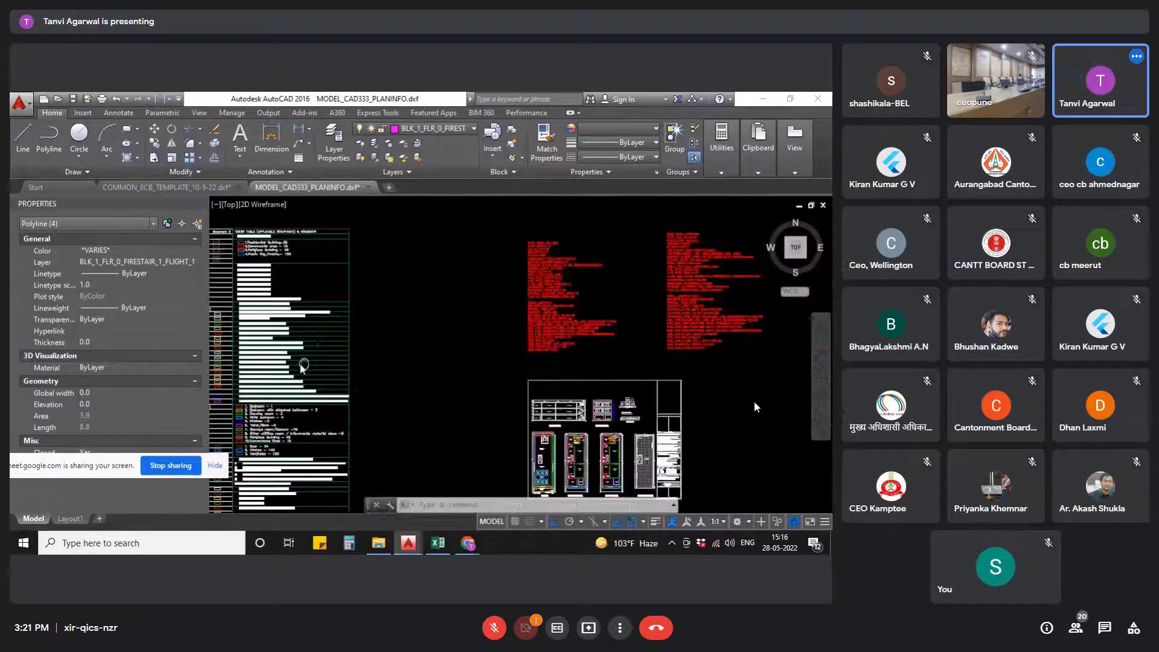
scroll(506, 384, "up", 10)
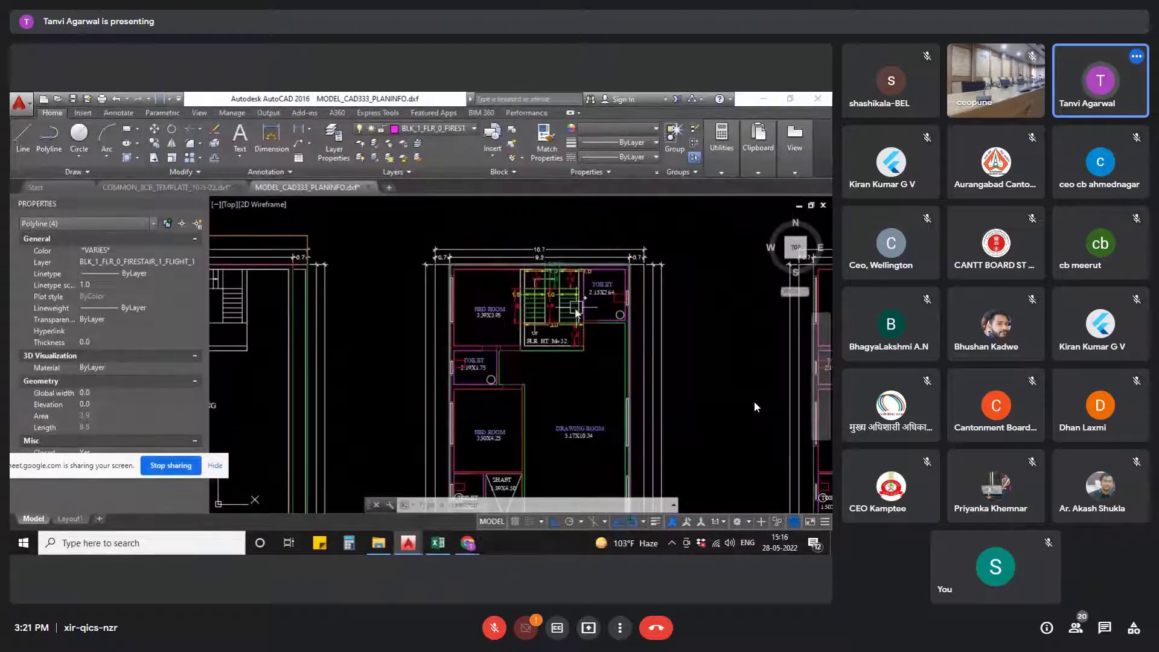
key("Escape")
key("Escape")
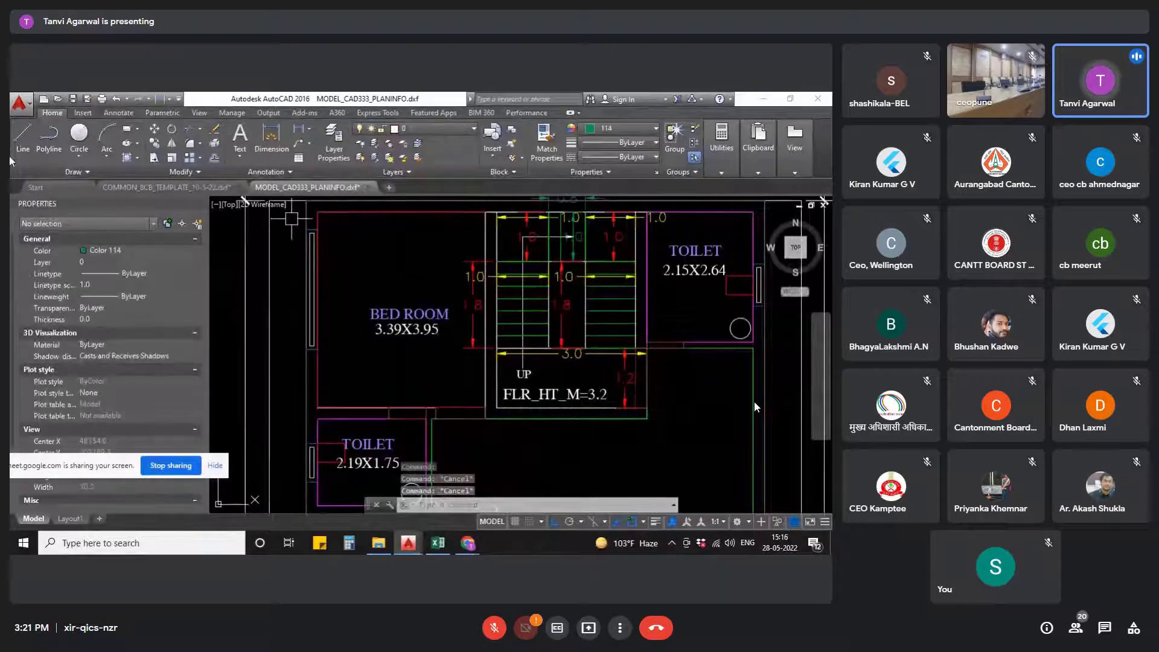
left_click(126, 131)
scroll(455, 259, "up", 3)
left_click(499, 262)
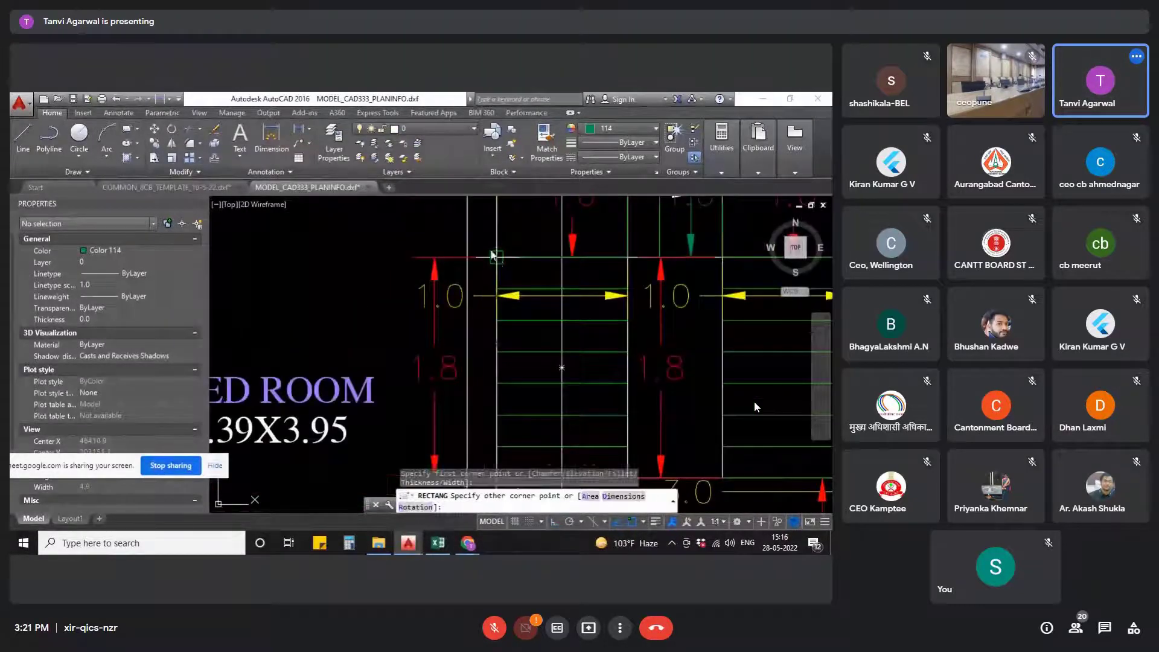
scroll(416, 202, "down", 3)
scroll(501, 281, "up", 3)
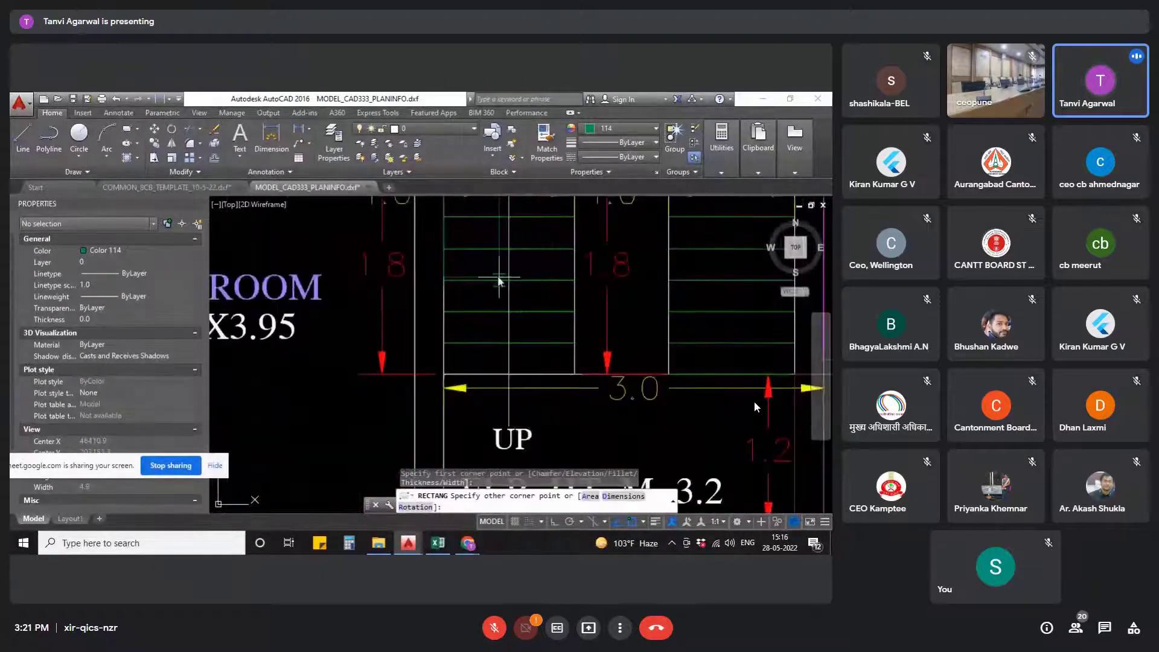
left_click(573, 372)
scroll(573, 372, "down", 4)
scroll(521, 302, "up", 6)
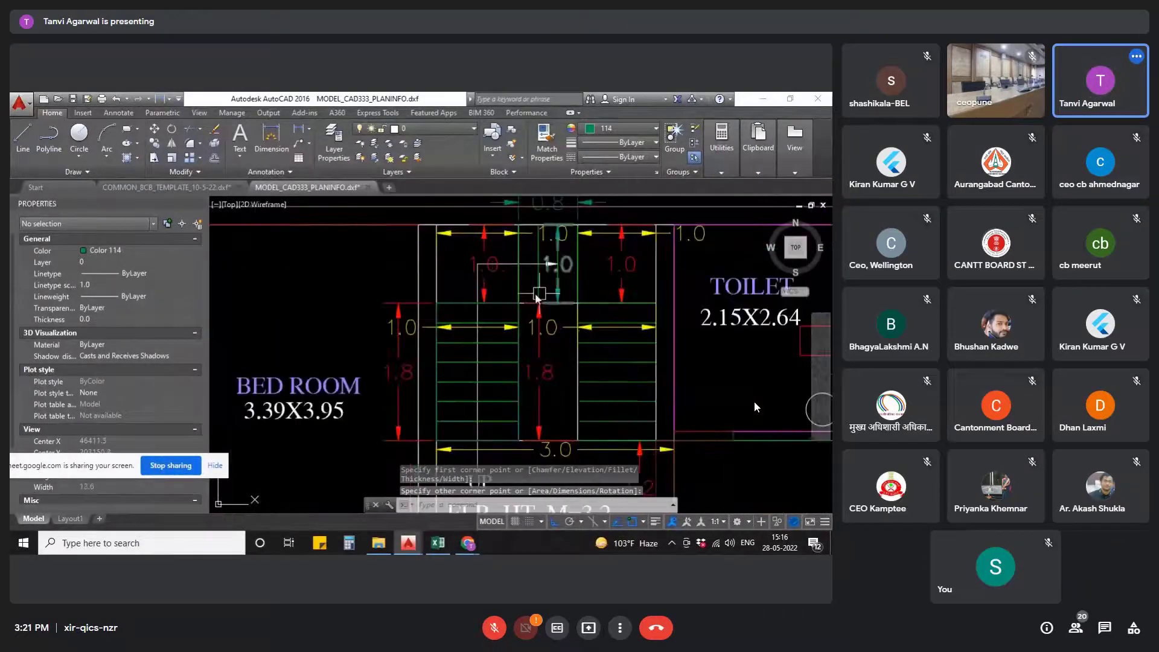
- Draw a second rectangle around the 0.8 by 1.0 middle landing area between the two flights
key("space")
left_click(529, 325)
scroll(515, 338, "down", 5)
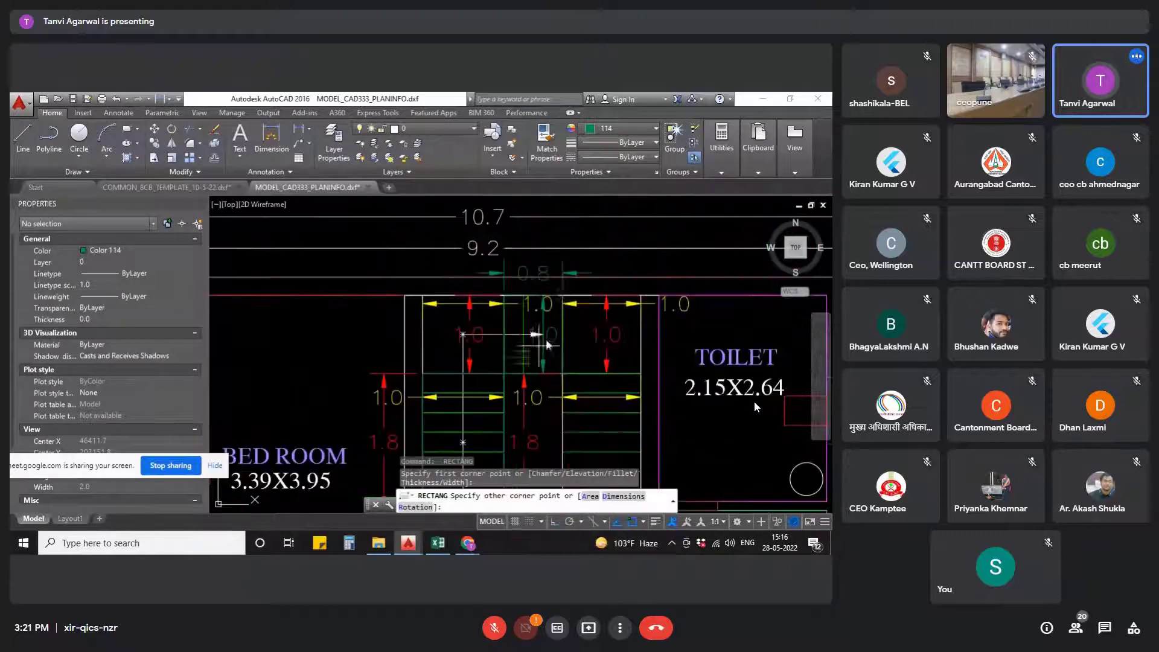
scroll(569, 291, "up", 5)
left_click(553, 305)
scroll(531, 305, "down", 5)
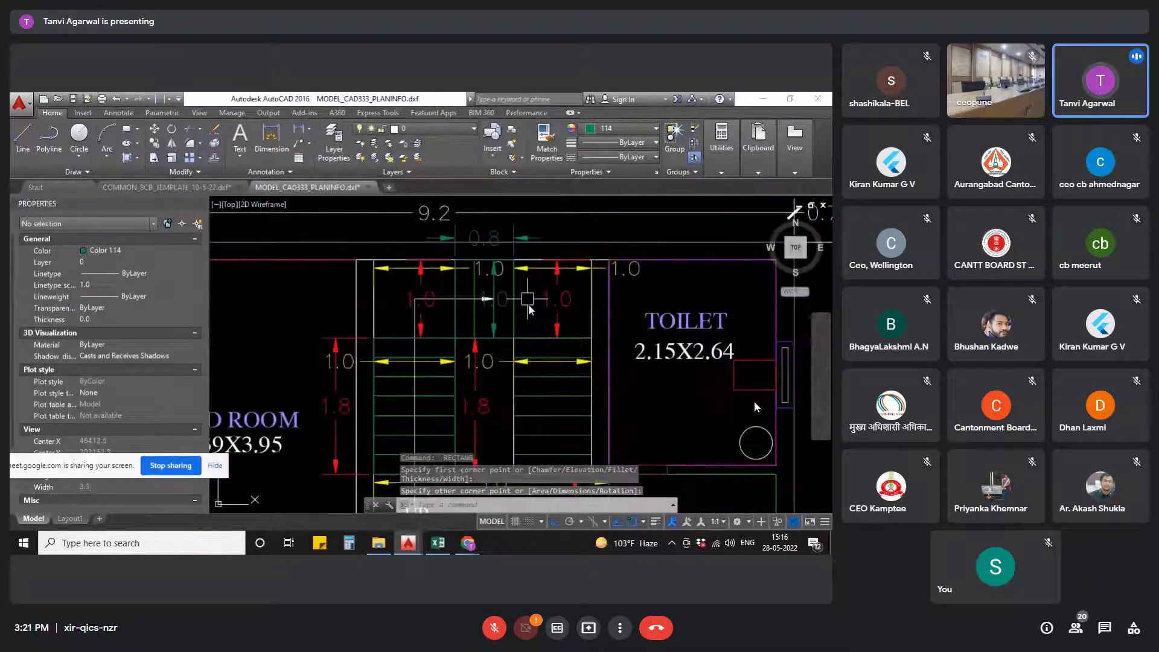
- Draw a third rectangle around the right staircase flight and end the Rectangle command
scroll(515, 334, "up", 5)
key("space")
left_click(504, 308)
scroll(504, 308, "down", 5)
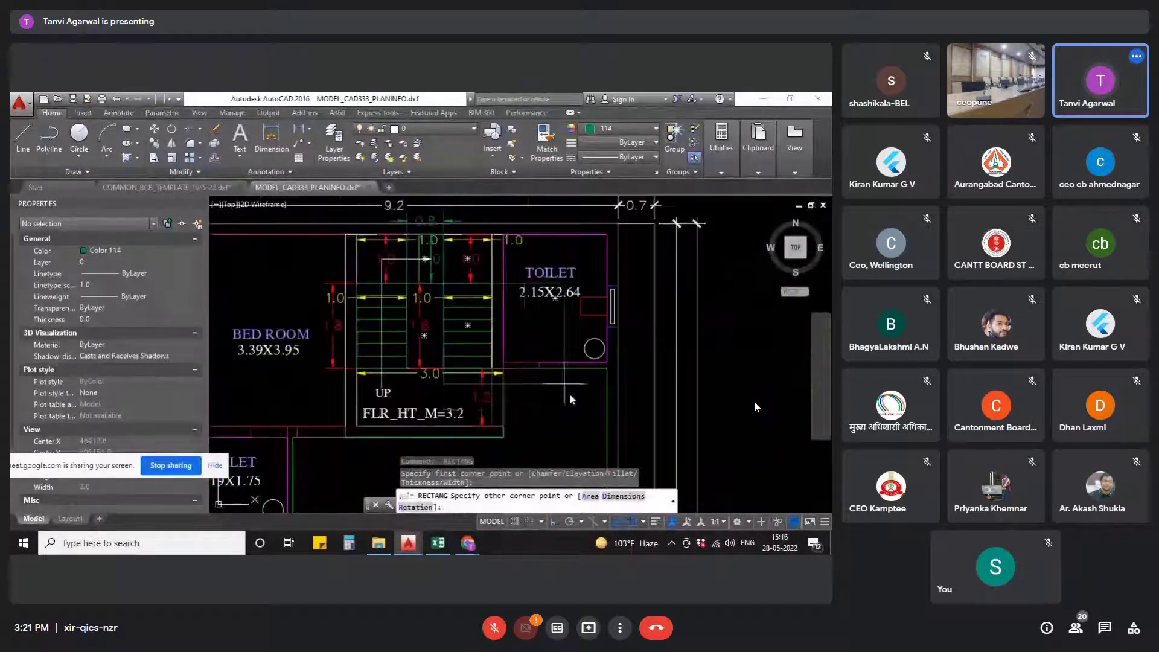
scroll(476, 377, "up", 5)
key("Escape")
key("Escape")
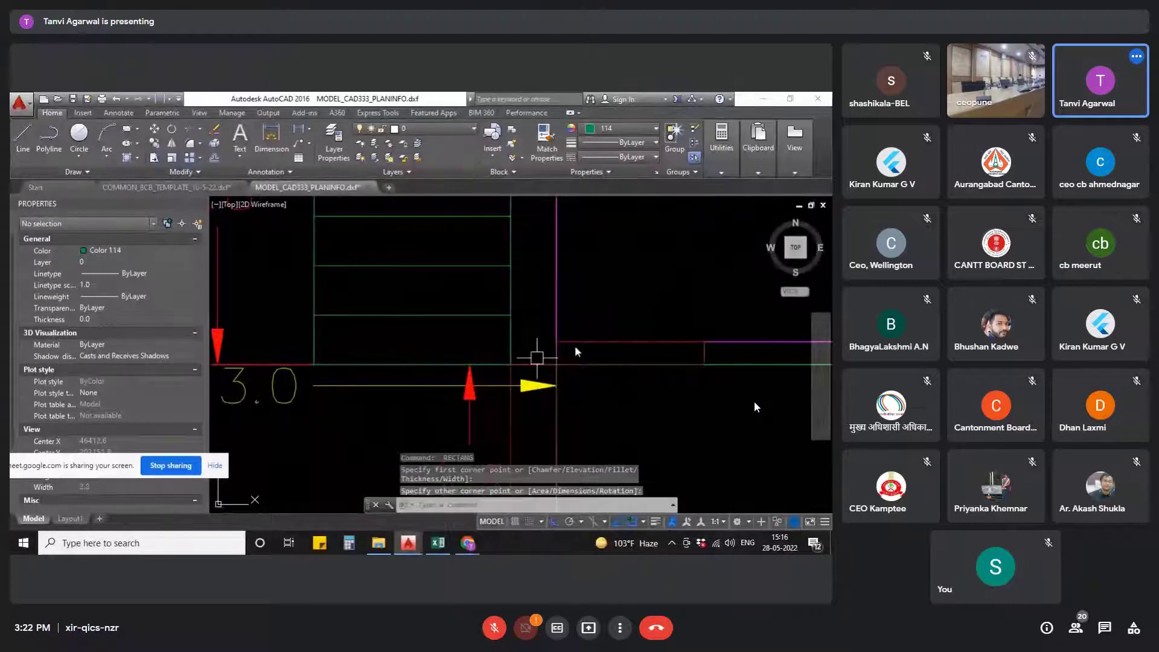
- Start Match Properties with the first colour-code 7 rectangle of the BLK_n_FLR_i_FIRESTAIR_k_FLIGHT_m table row as the source
scroll(623, 303, "down", 5)
type("ma")
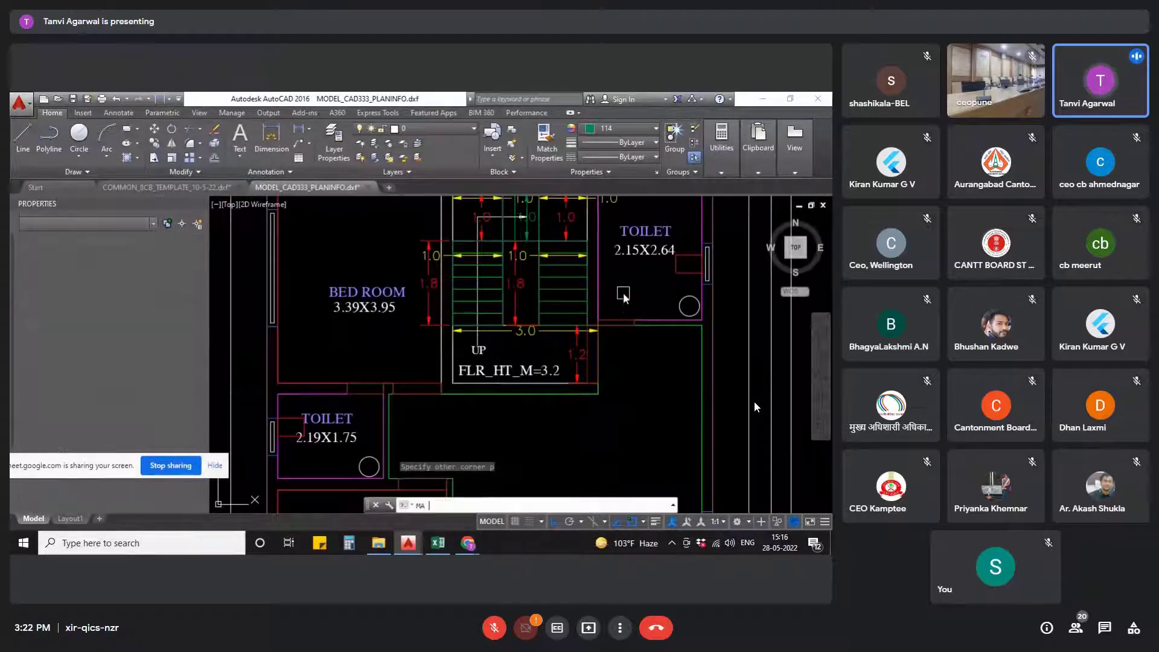
key("Return")
scroll(573, 311, "down", 8)
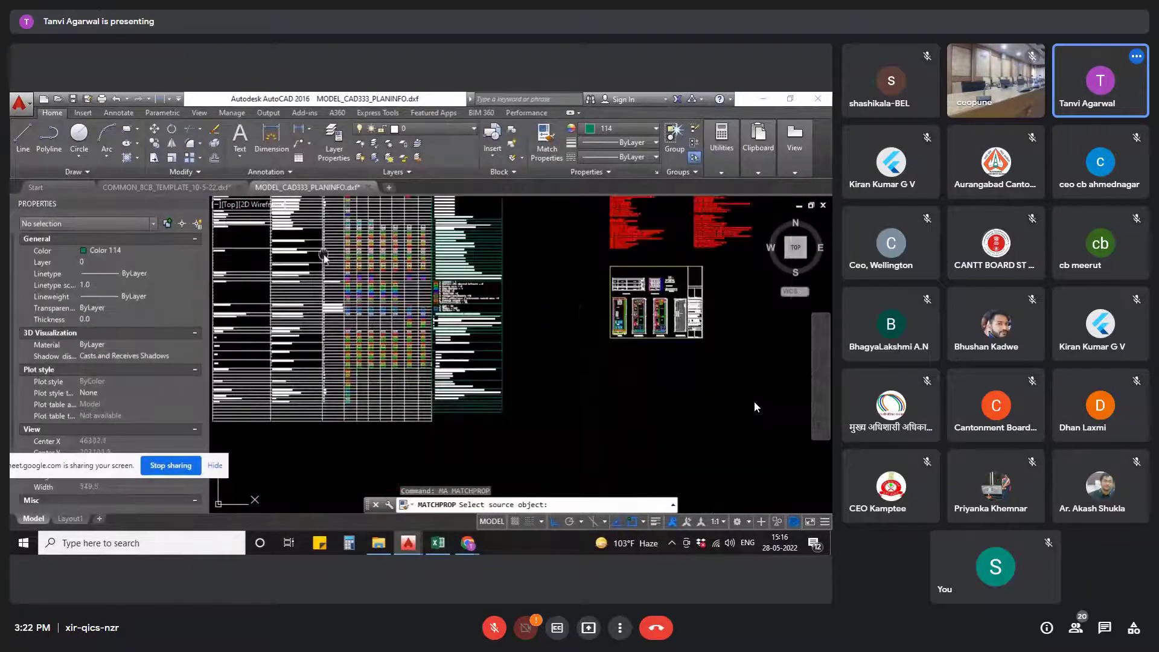
scroll(324, 256, "up", 8)
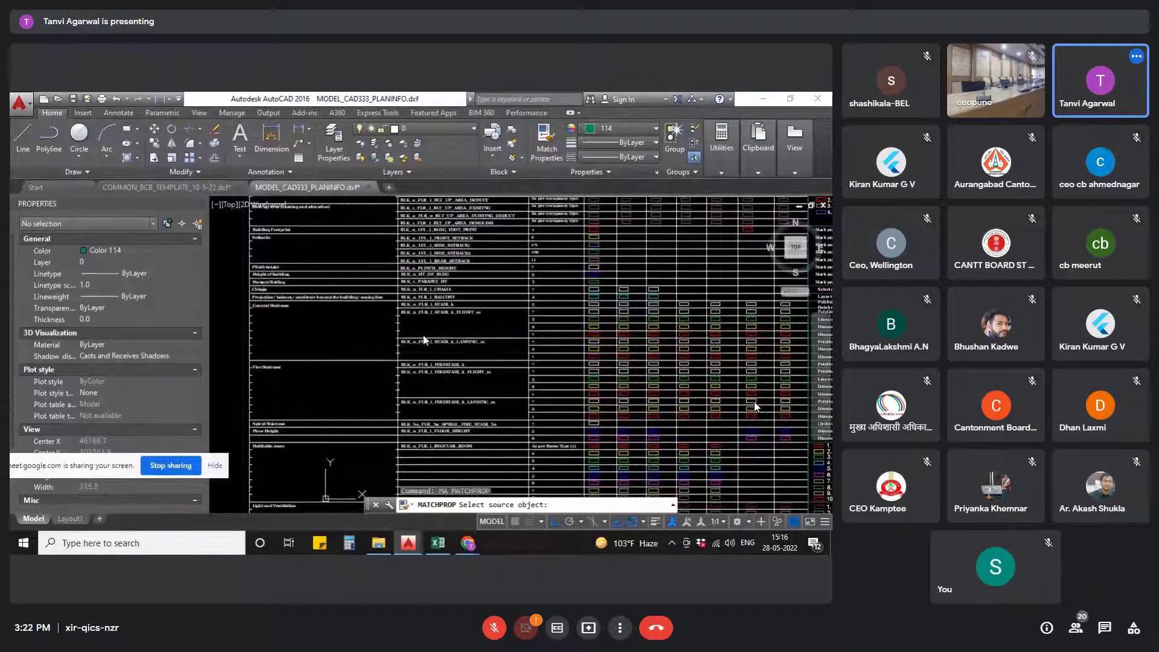
scroll(534, 362, "up", 3)
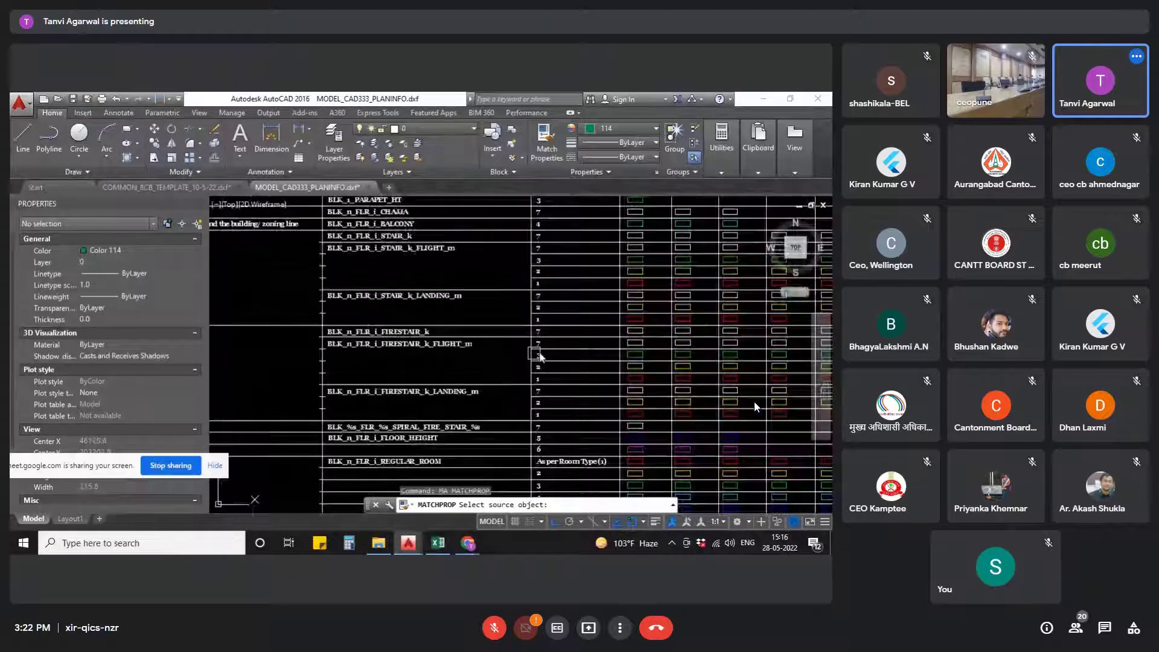
middle_click_drag(642, 351, 585, 344)
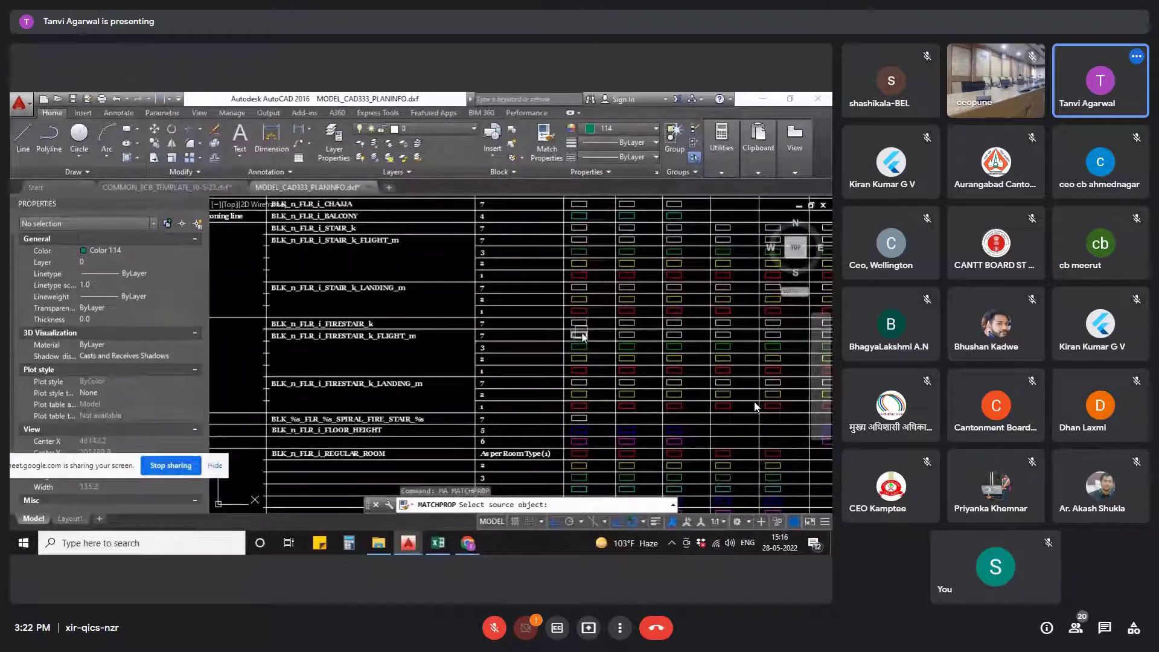
scroll(578, 344, "up", 3)
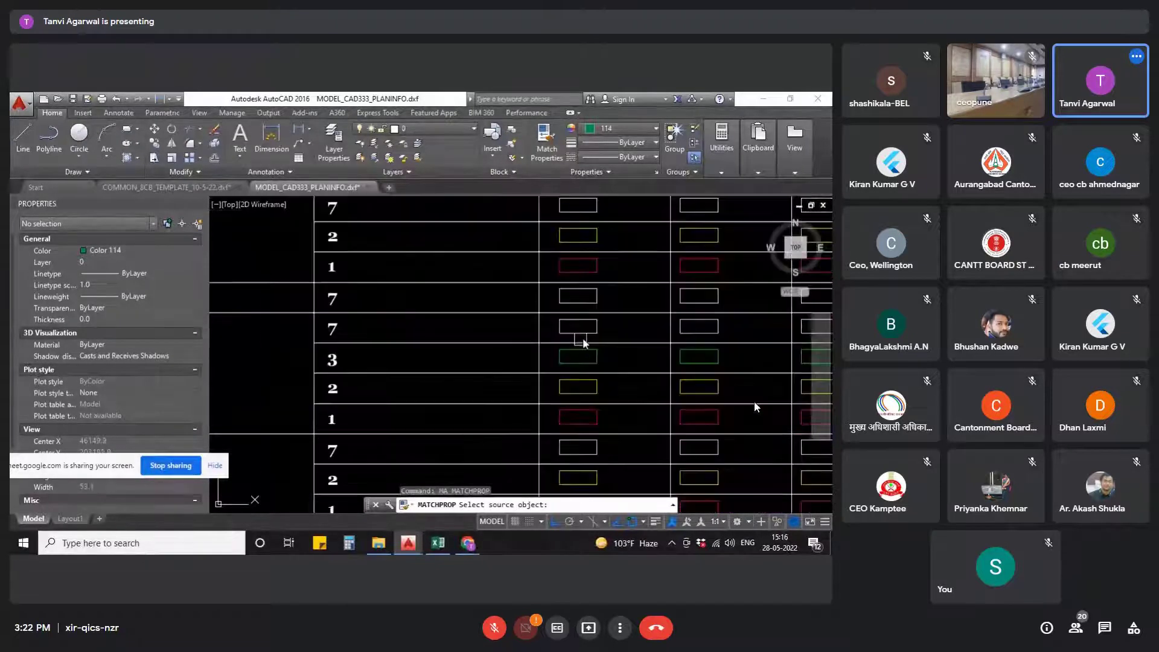
left_click(586, 333)
- Apply the fire staircase flight properties to the new rectangles on both flights and the middle landing, and end the command
scroll(525, 338, "down", 5)
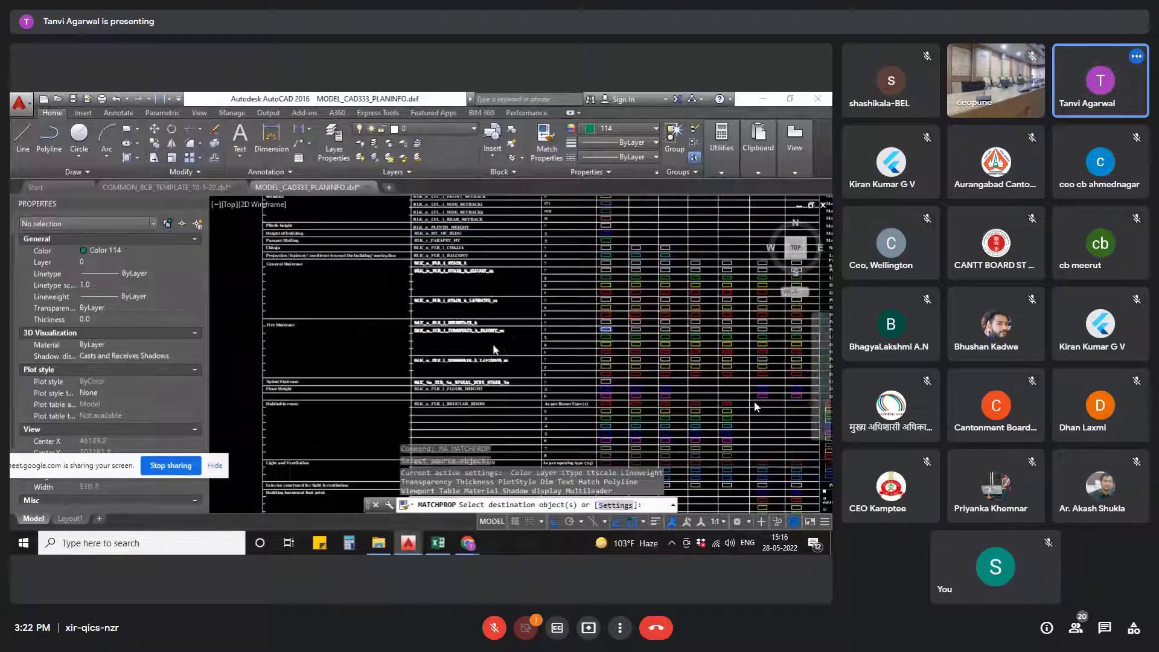
scroll(492, 343, "up", 3)
scroll(630, 326, "down", 5)
scroll(623, 349, "up", 3)
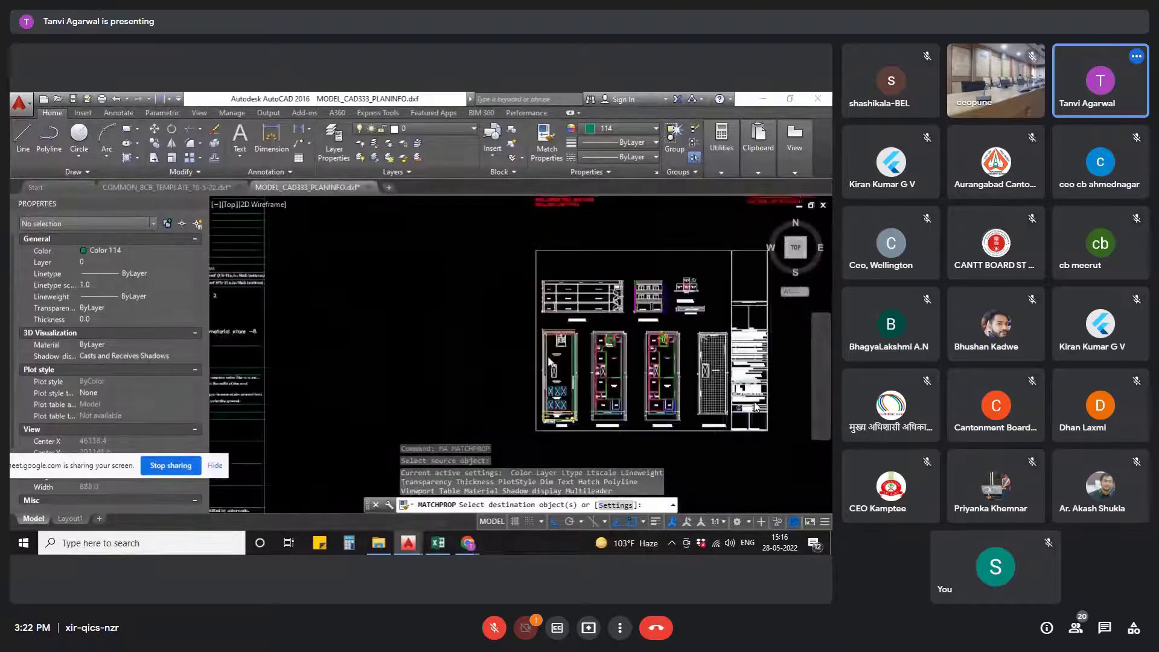
scroll(661, 320, "up", 4)
scroll(561, 376, "up", 5)
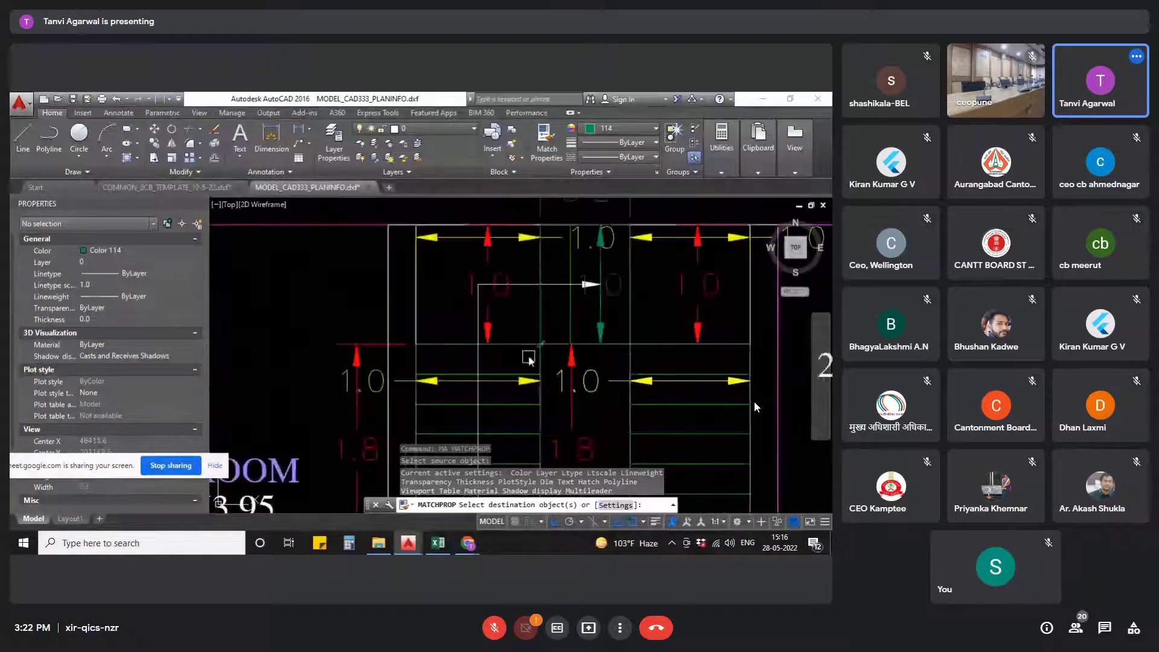
left_click(543, 317)
left_click(666, 343)
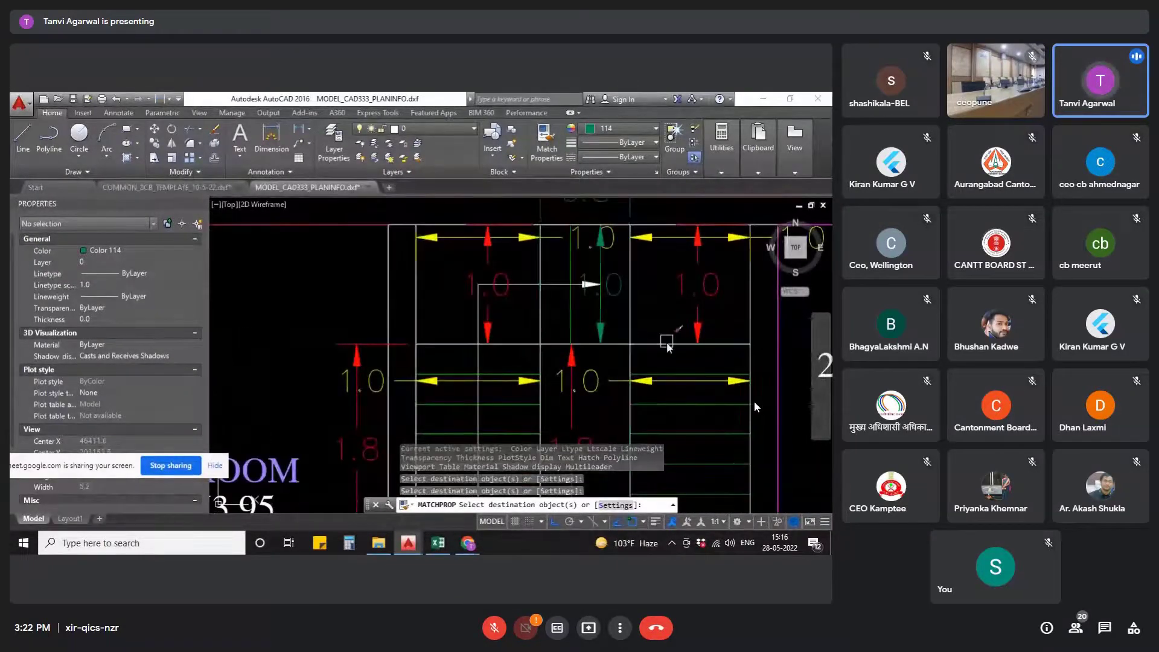
left_click(658, 343)
scroll(622, 312, "down", 5)
scroll(640, 350, "up", 2)
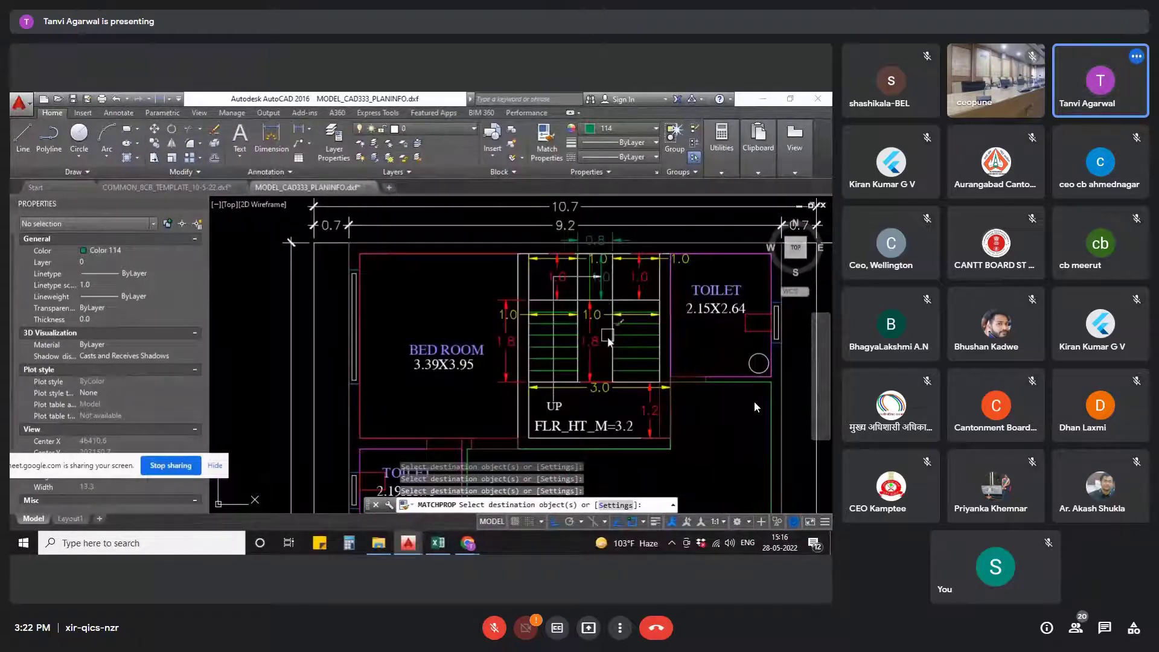
key("Escape")
- Select the six green riser lines of the left staircase flight in the ground floor plan
middle_click_drag(629, 335, 608, 343)
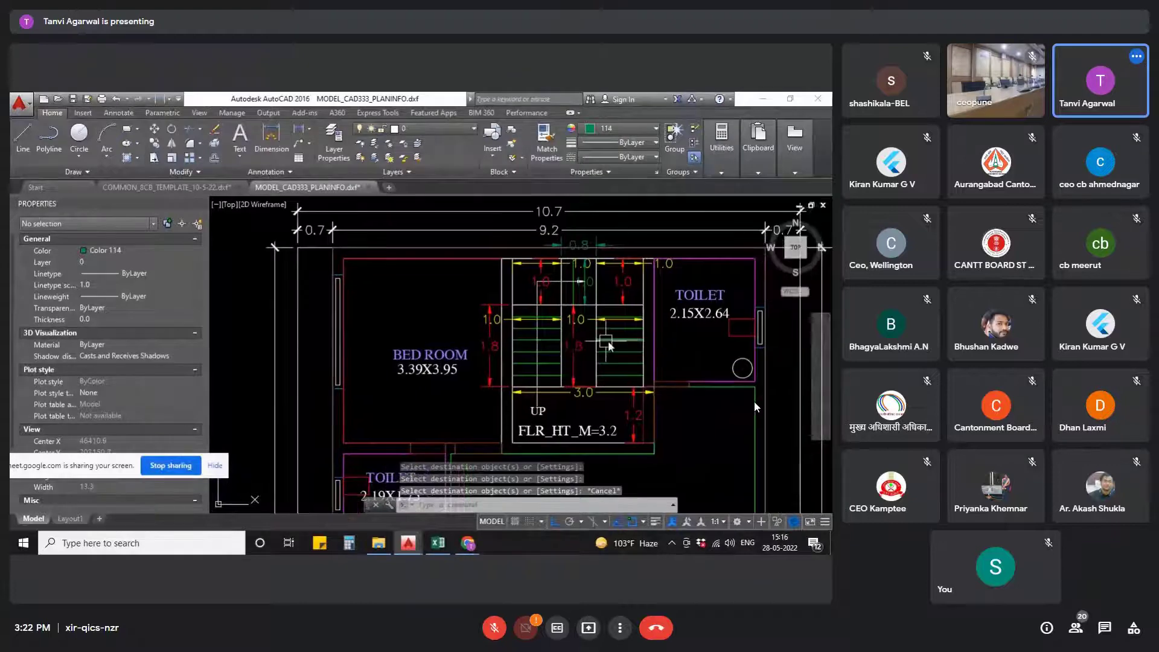
scroll(539, 328, "up", 2)
scroll(566, 430, "down", 2)
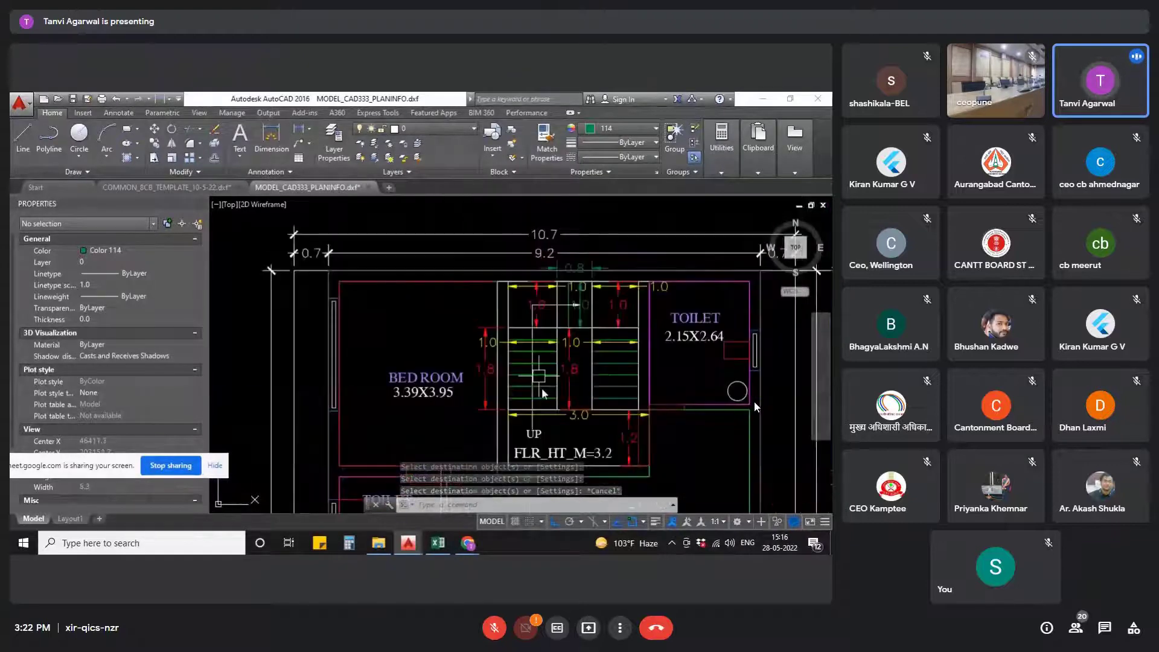
scroll(542, 387, "up", 2)
left_click(550, 393)
left_click(547, 374)
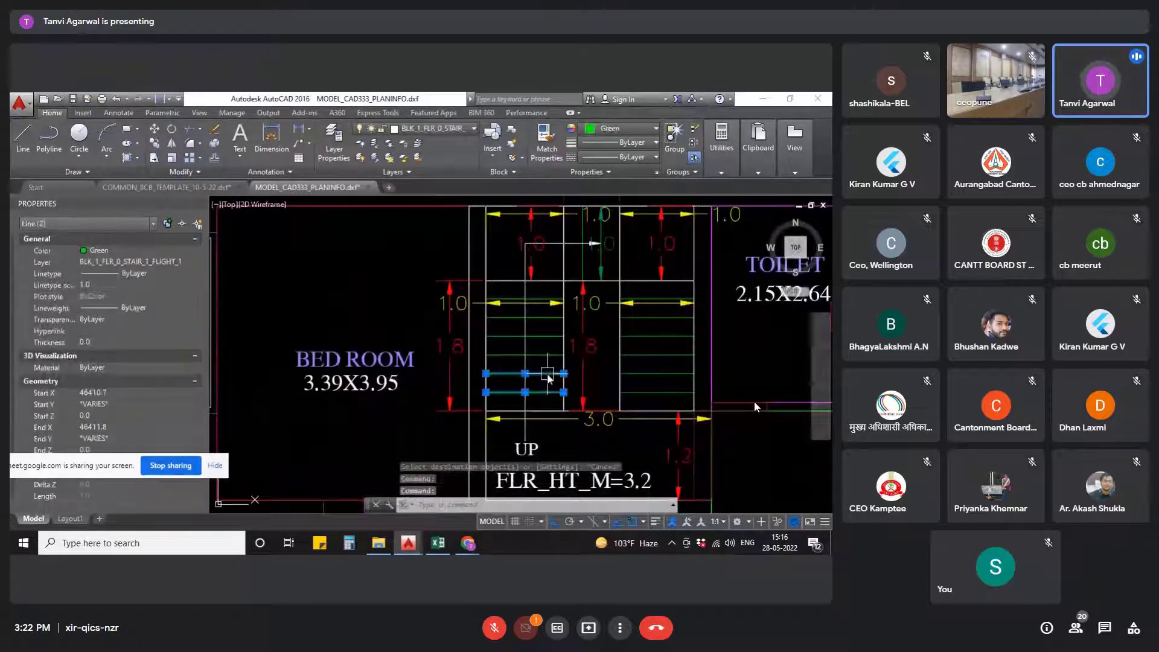
left_click(548, 356)
left_click(545, 335)
left_click(543, 318)
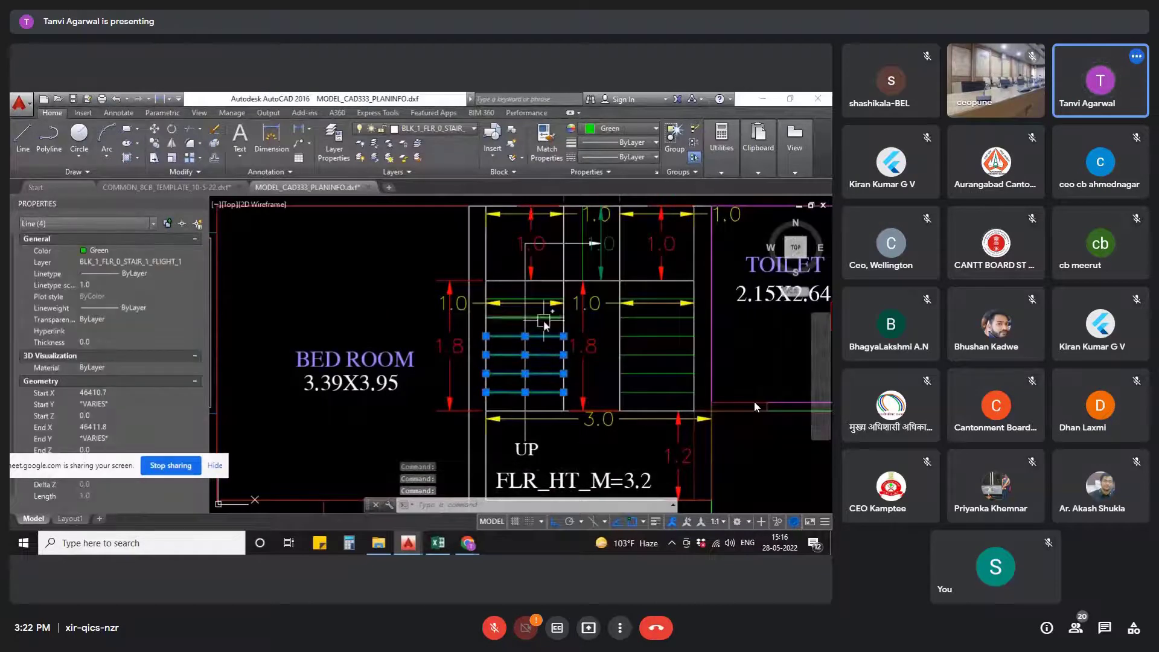
left_click(542, 301)
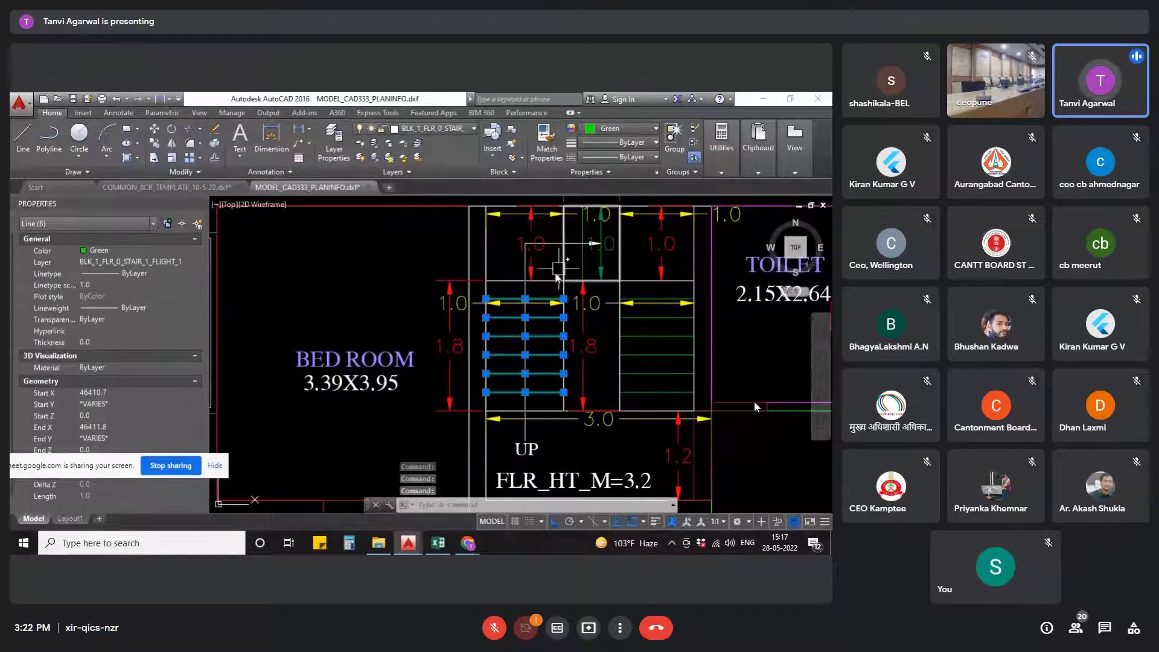
- Inspect the left flight's tread lines together with the vertical line in the middle landing, and clear the selection
left_click(583, 261)
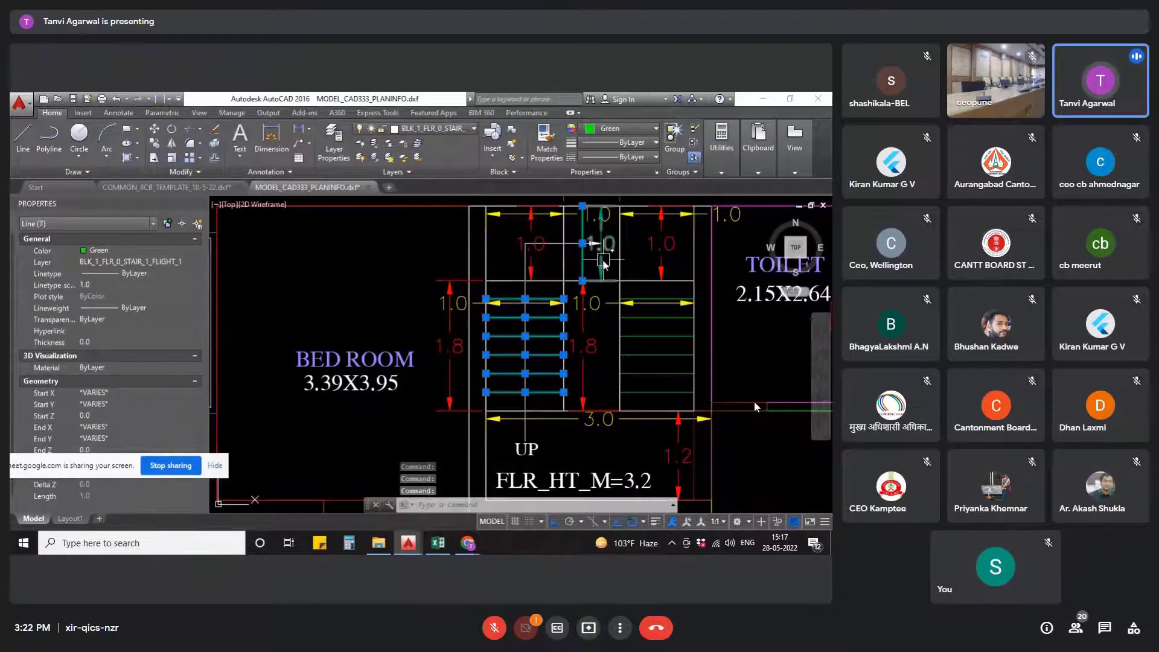
scroll(531, 410, "up", 4)
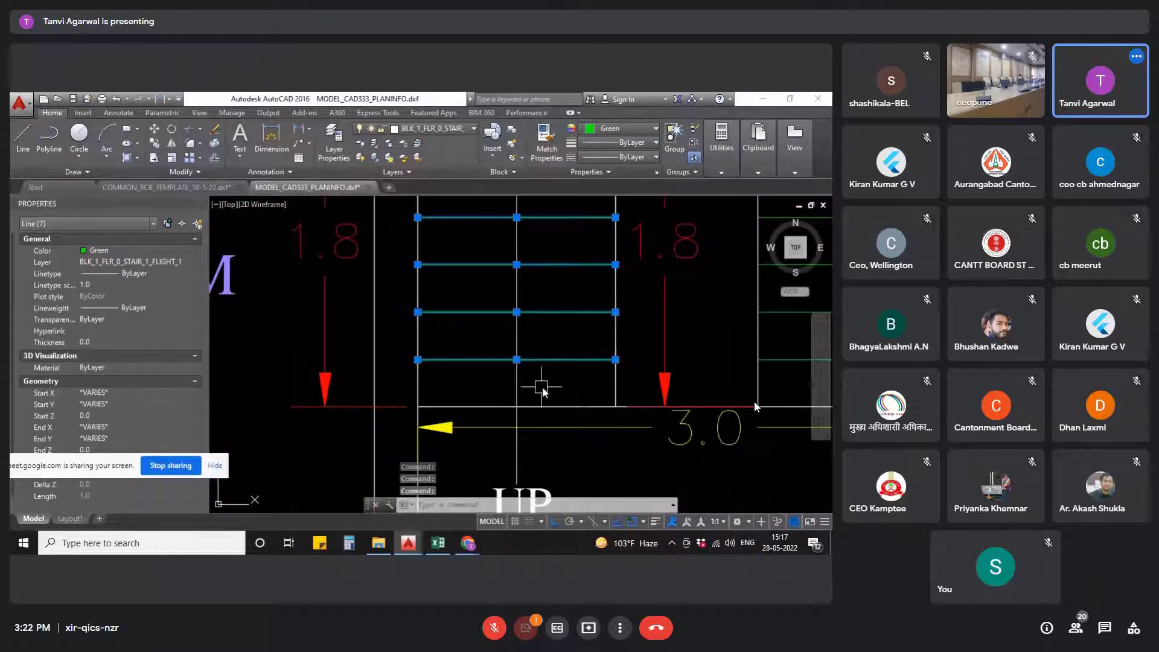
scroll(542, 391, "down", 5)
scroll(551, 393, "up", 4)
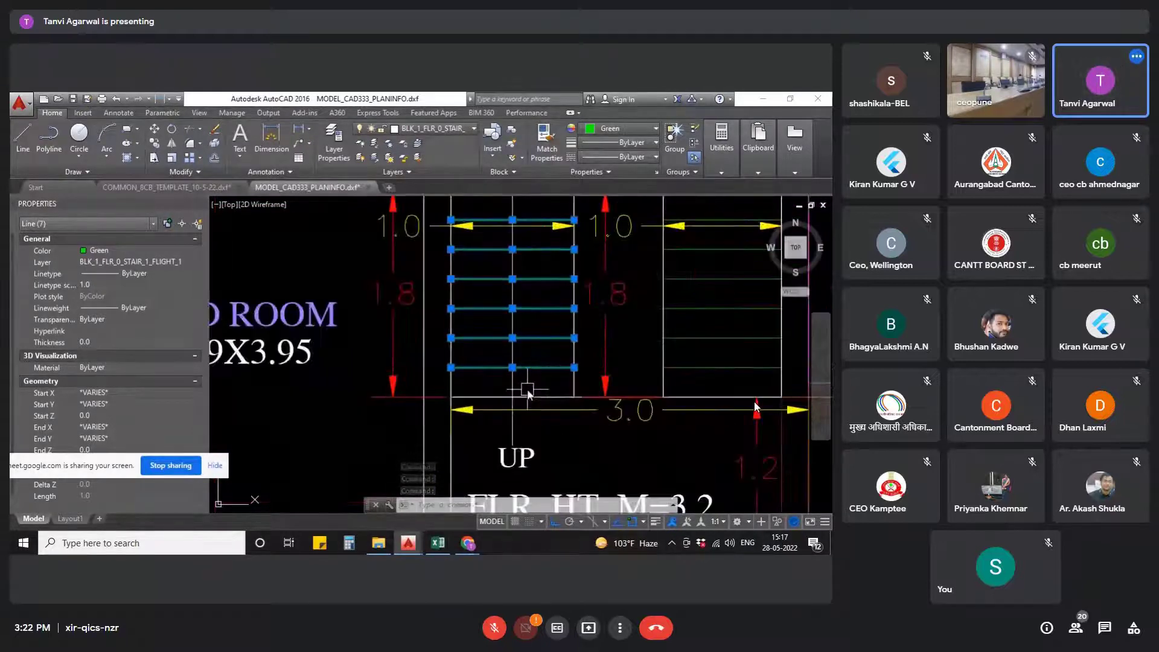
key("Escape")
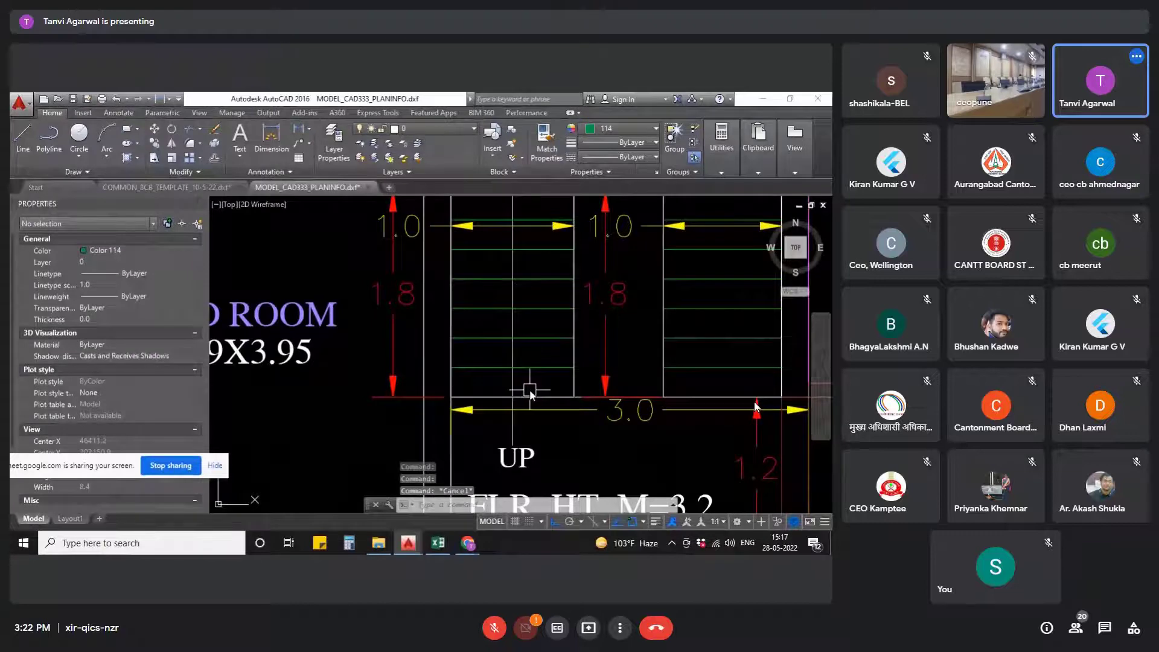
- Send the fire stair flight and landing outlines overlapping the lower edge of the left flight to the back of the draw order
left_click(531, 395)
type("DR")
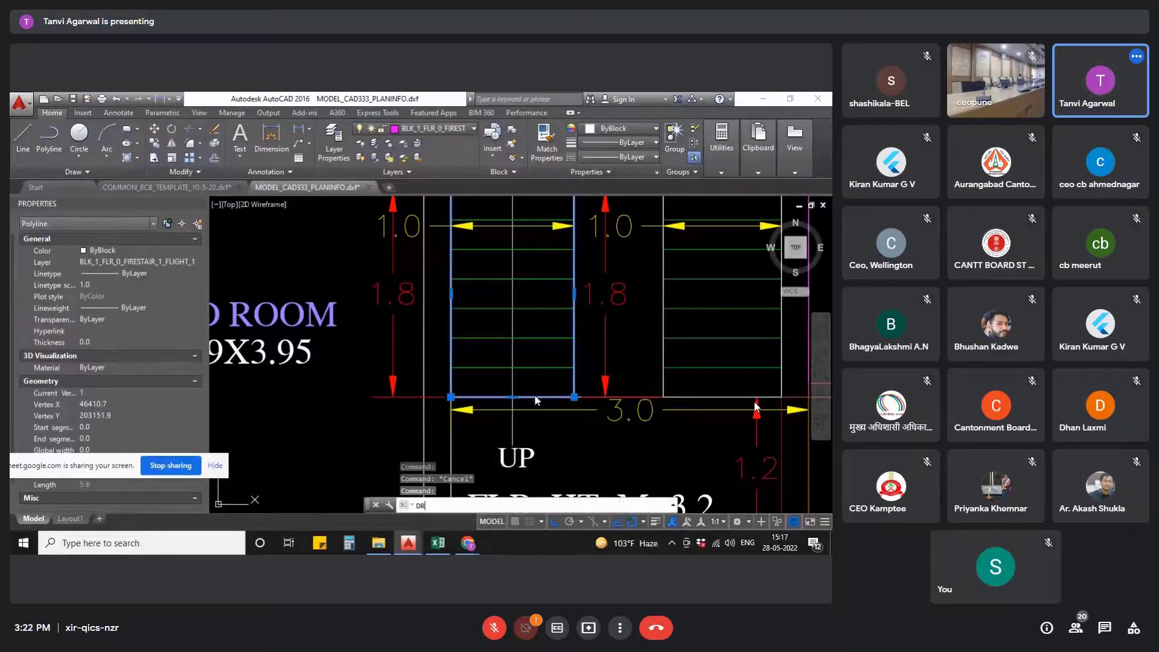
key("Return")
type("b")
key("Return")
left_click(535, 398)
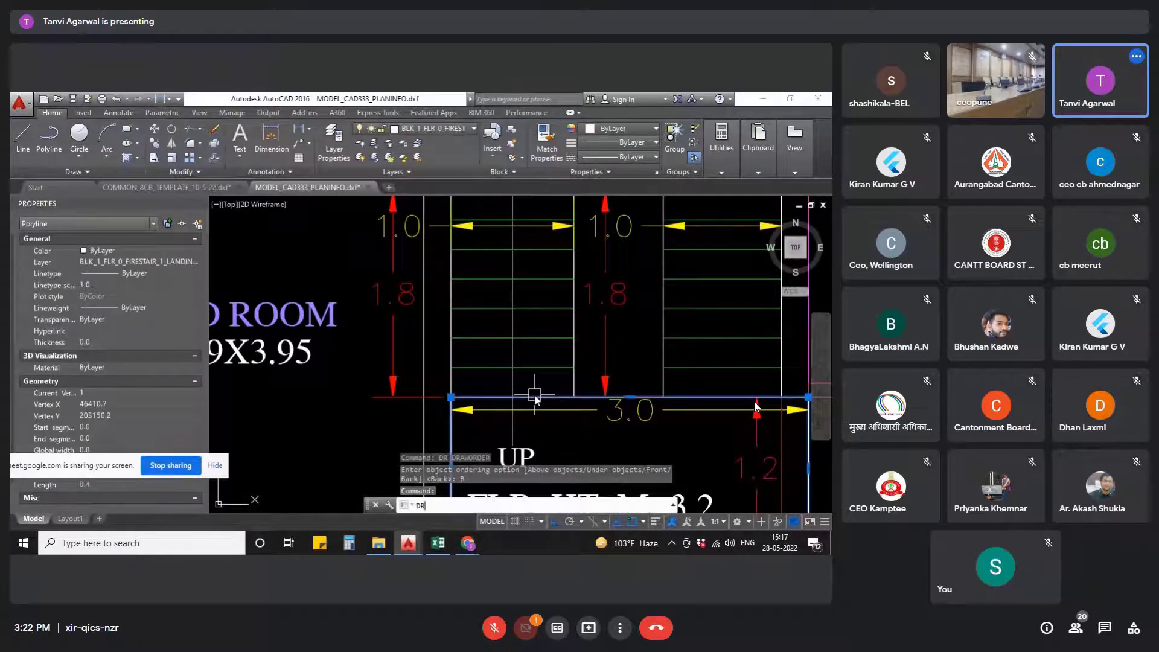
key("Escape")
- Copy the green tread line on the left flight's lower edge to the lower edge of the right flight
left_click(532, 396)
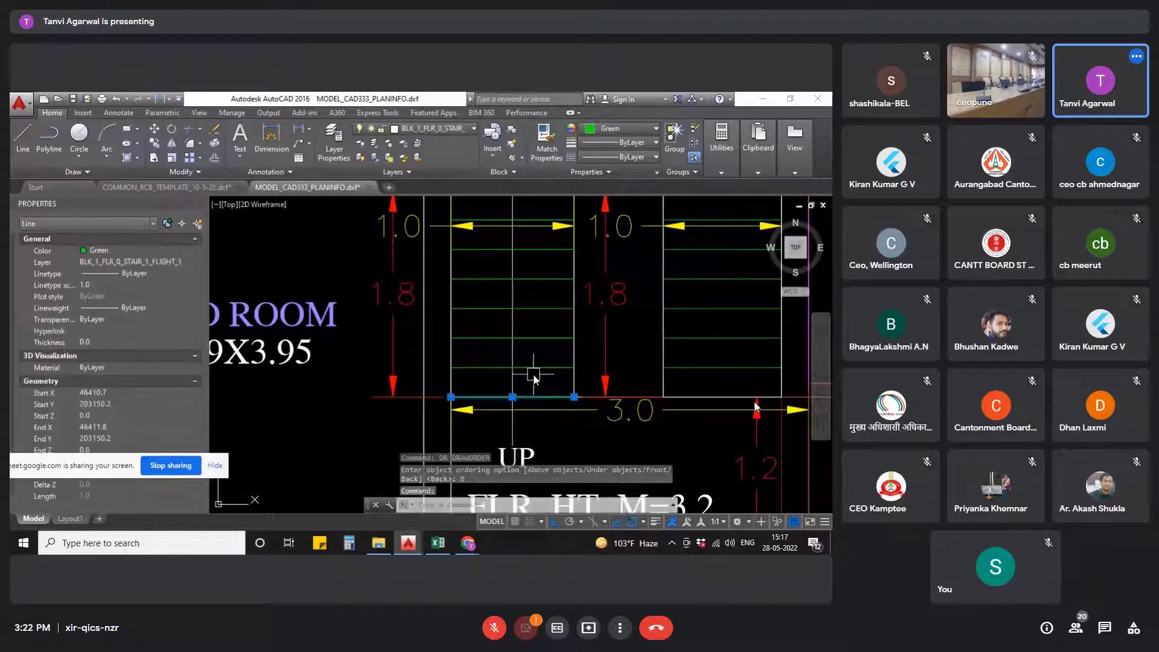
scroll(534, 374, "down", 2)
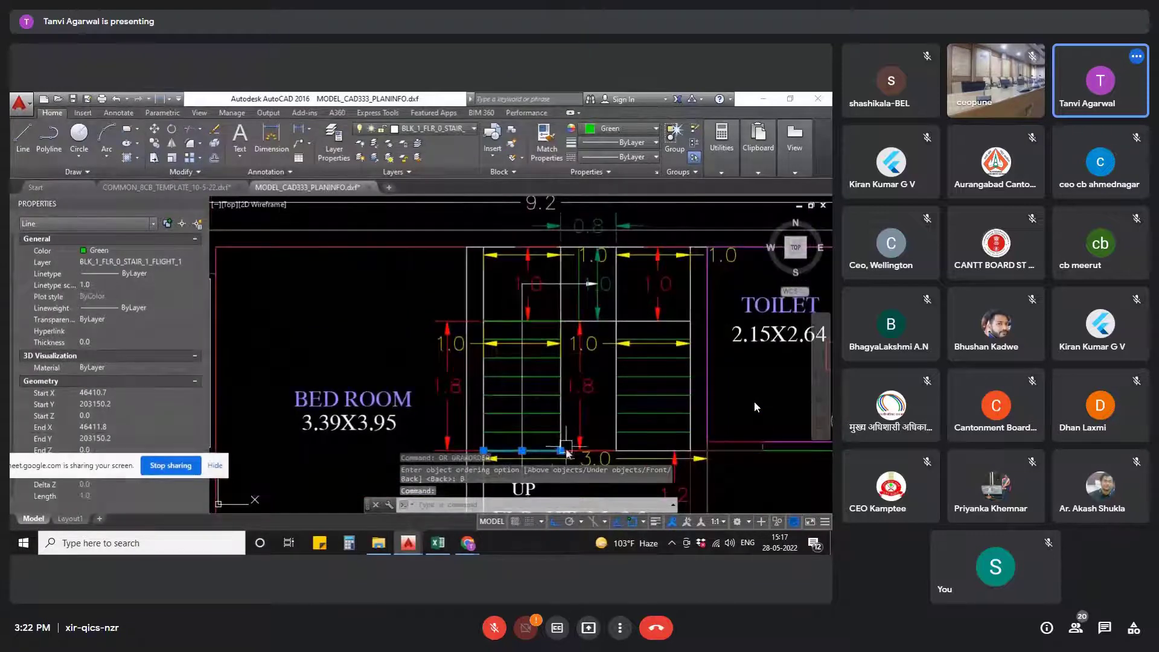
left_click(525, 432)
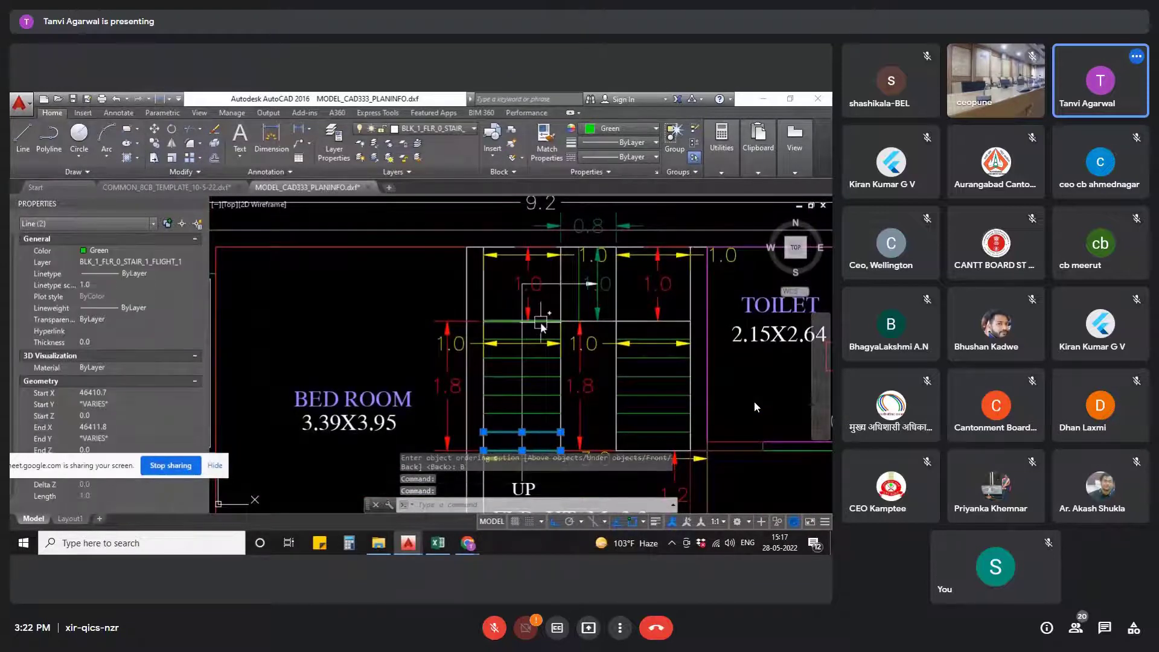
key("Escape")
left_click(526, 450)
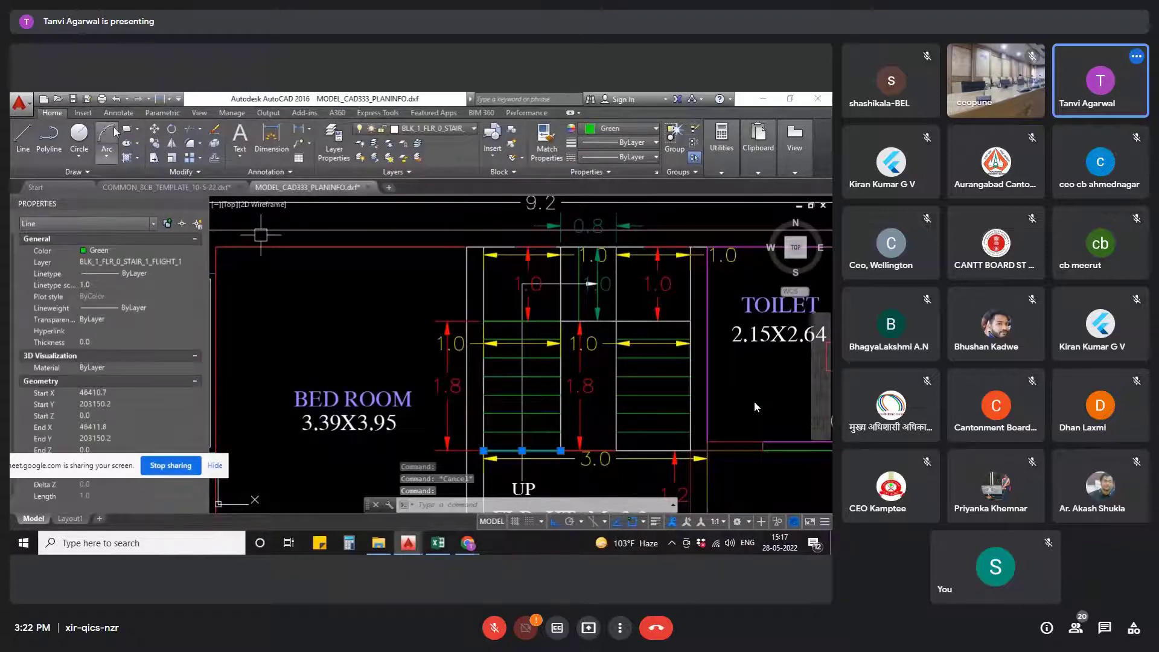
left_click(155, 145)
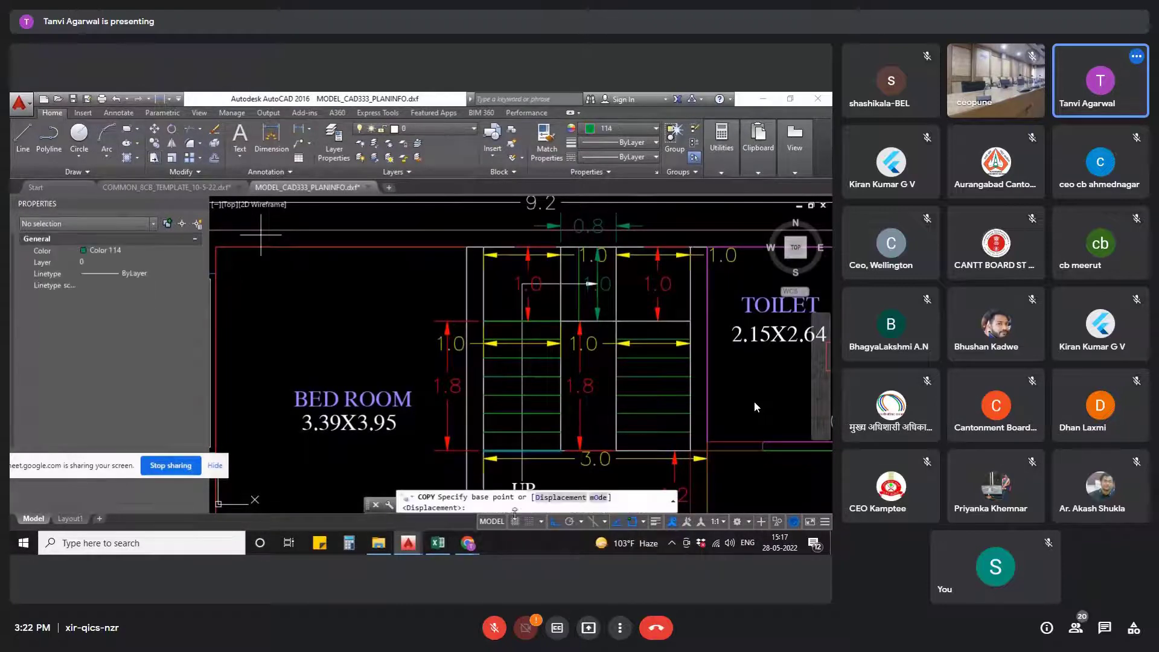
left_click(481, 452)
left_click(617, 452)
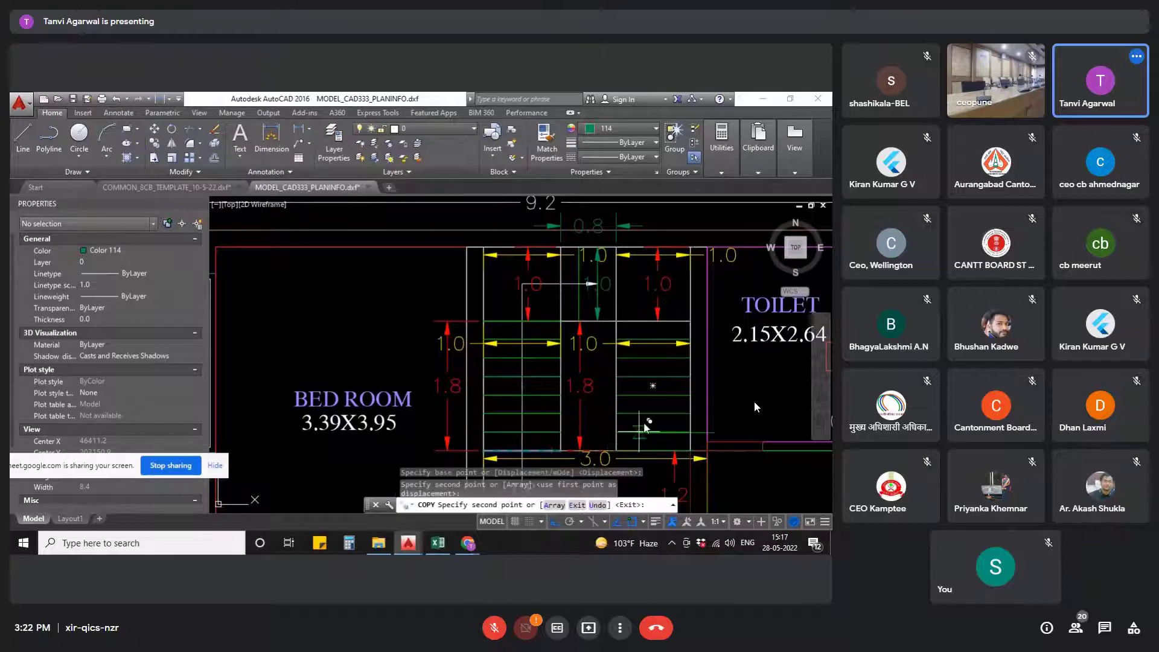
key("Escape")
- Send the fire stair flight outline around the right flight to the back of the draw order
middle_click_drag(720, 432, 702, 403)
scroll(658, 328, "up", 4)
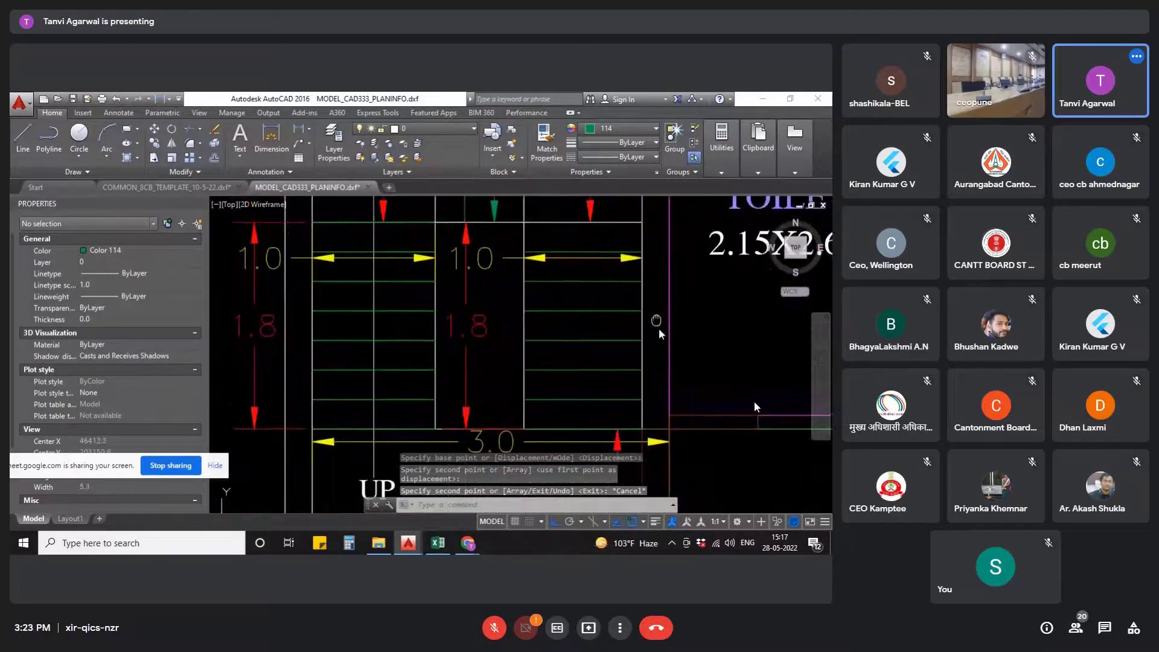
left_click(583, 296)
type("dr")
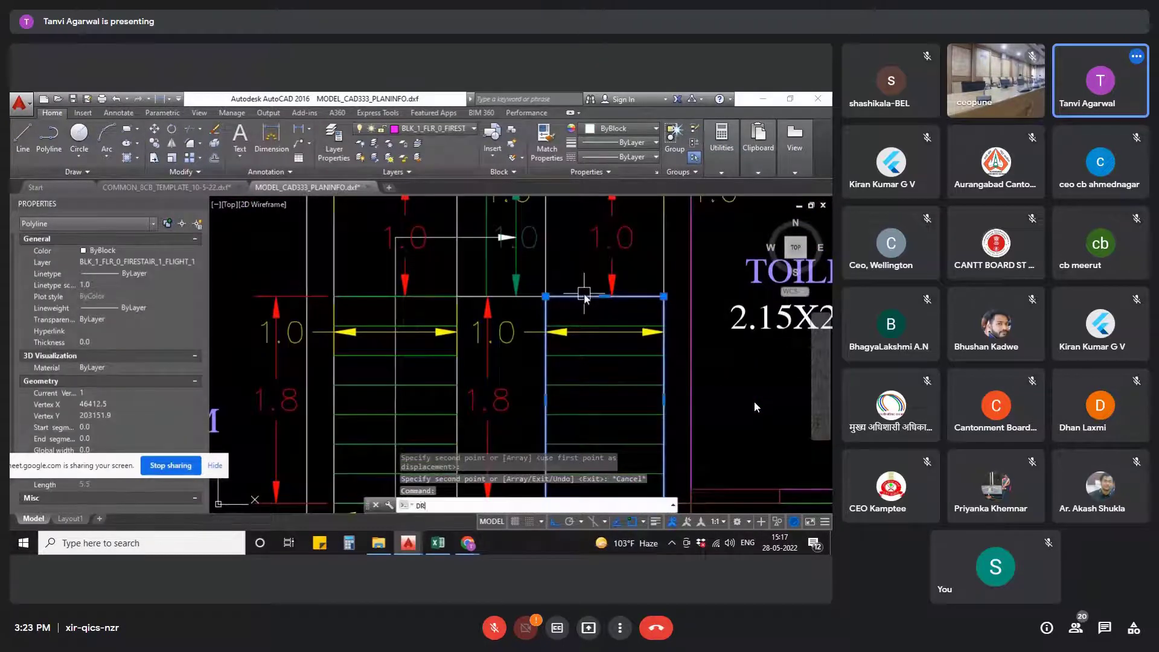
key("Return")
type("b")
key("Return")
key("Escape")
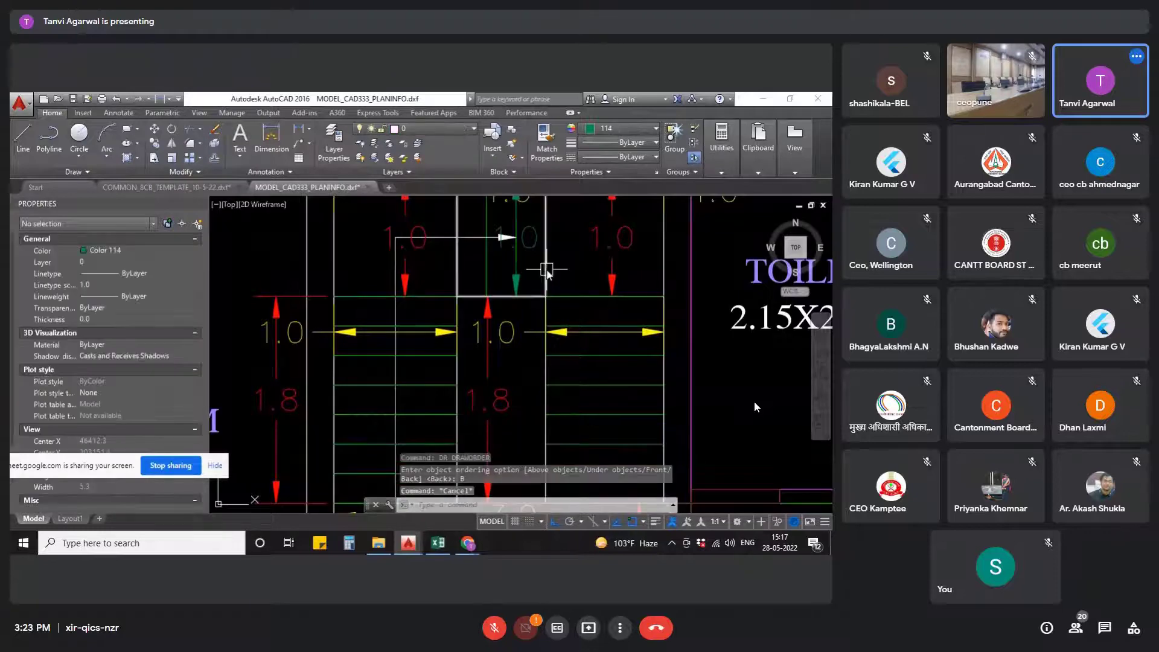
- Send the white outline of the middle landing section to the back and check the two green lines at its sides
left_click(545, 270)
type("p")
key("Escape")
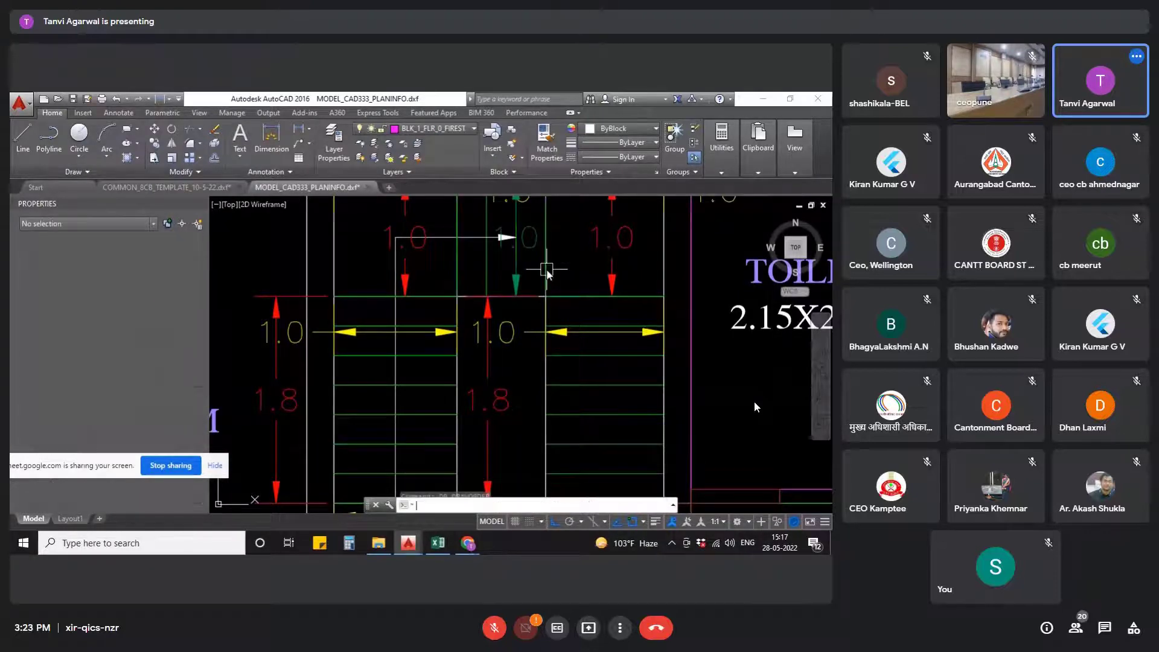
left_click(543, 269)
left_click(459, 259)
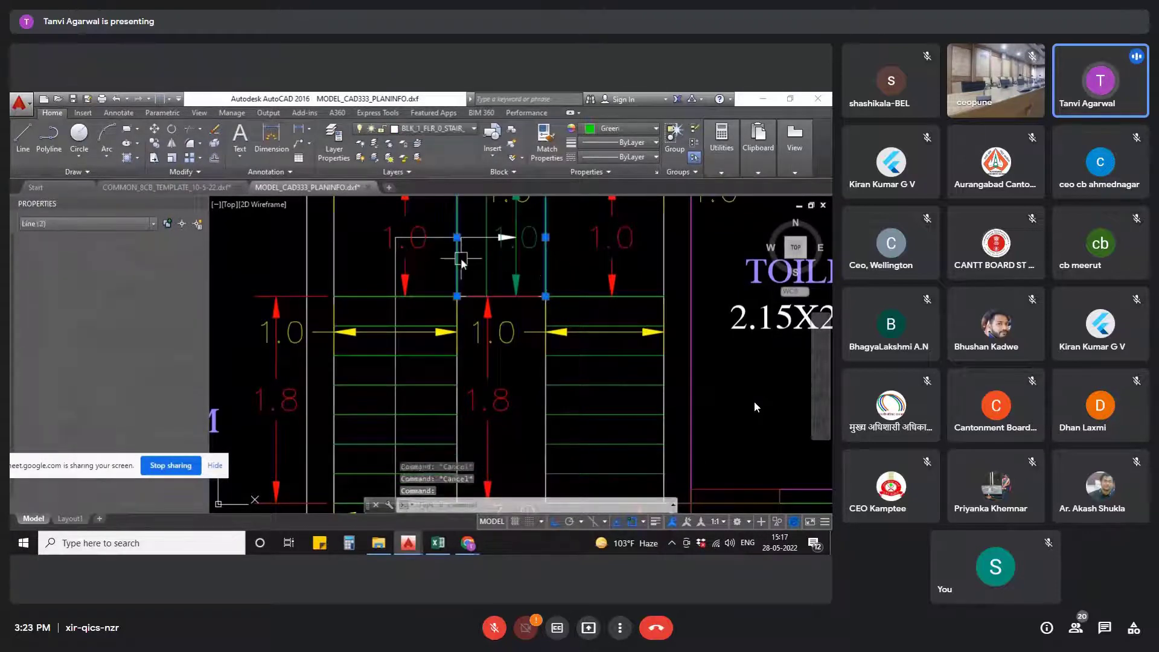
scroll(521, 265, "down", 4)
key("Escape")
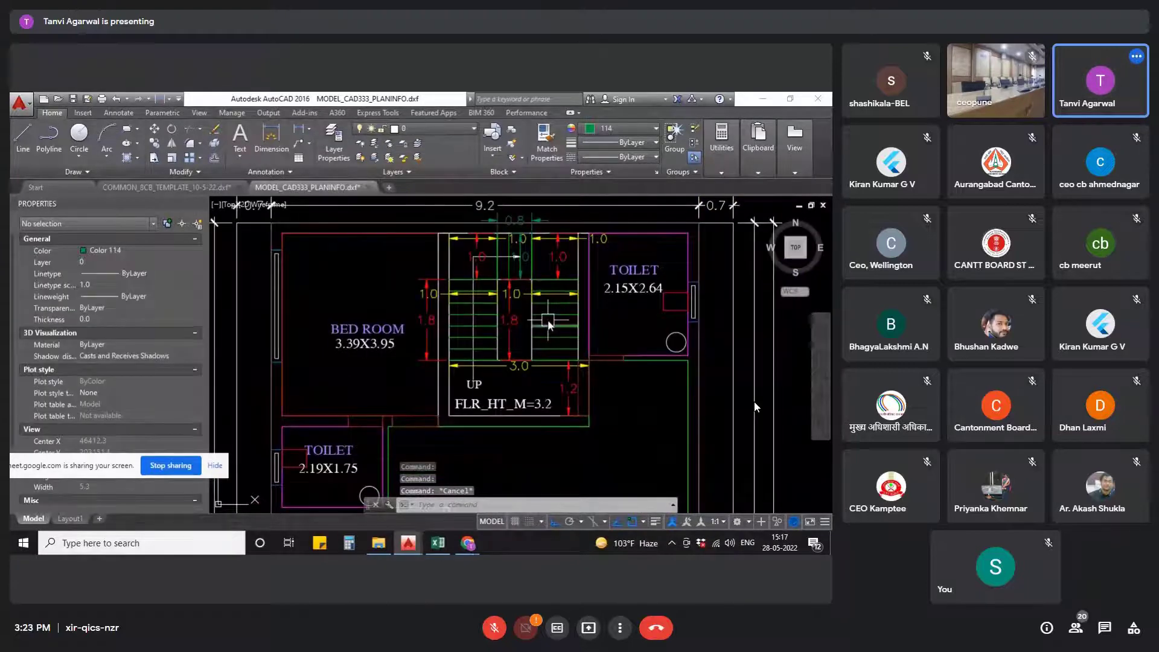
- Check the layer of the left flight's outline and of one of its tread lines
scroll(476, 314, "up", 4)
left_click(484, 313)
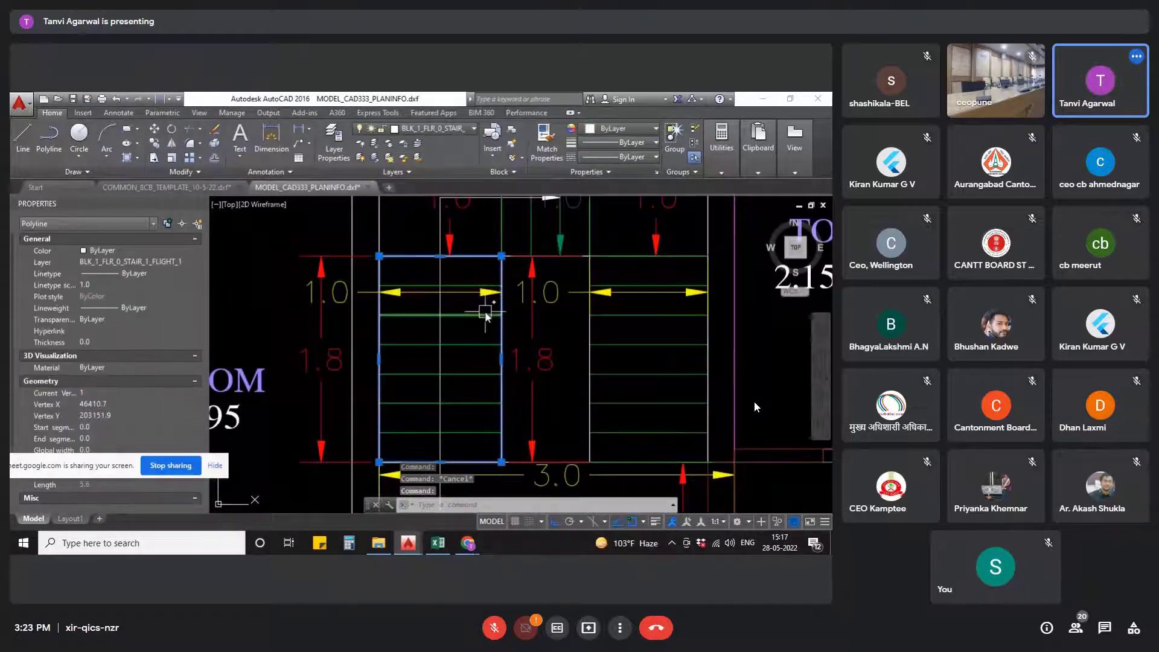
left_click(485, 314)
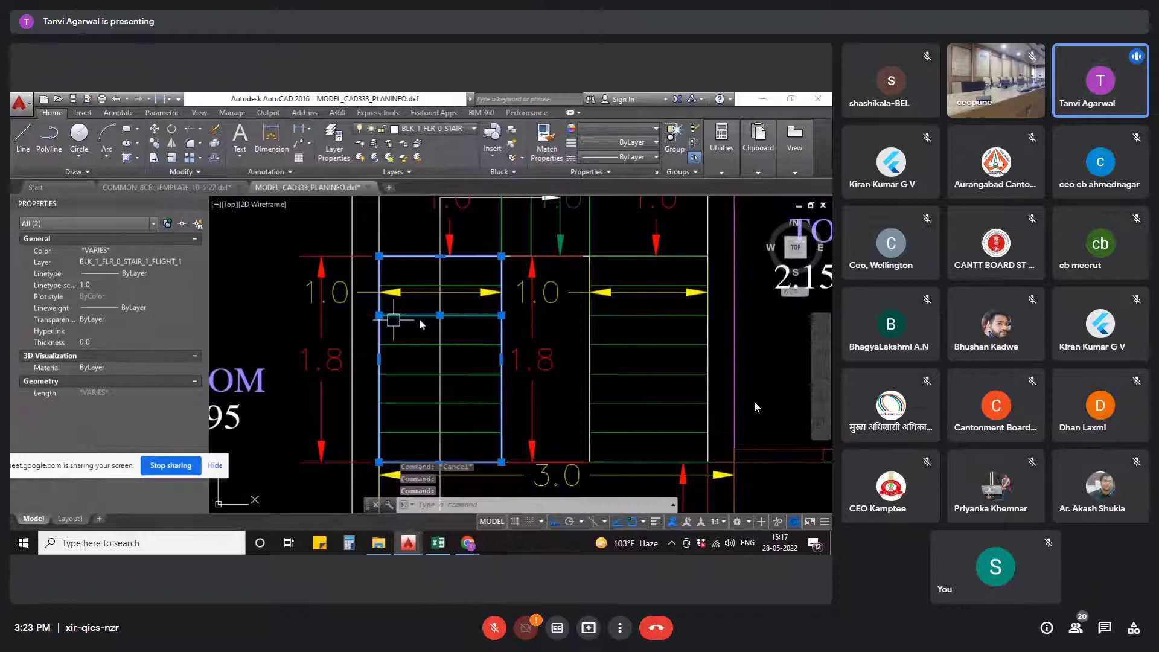
key("Escape")
left_click(504, 334)
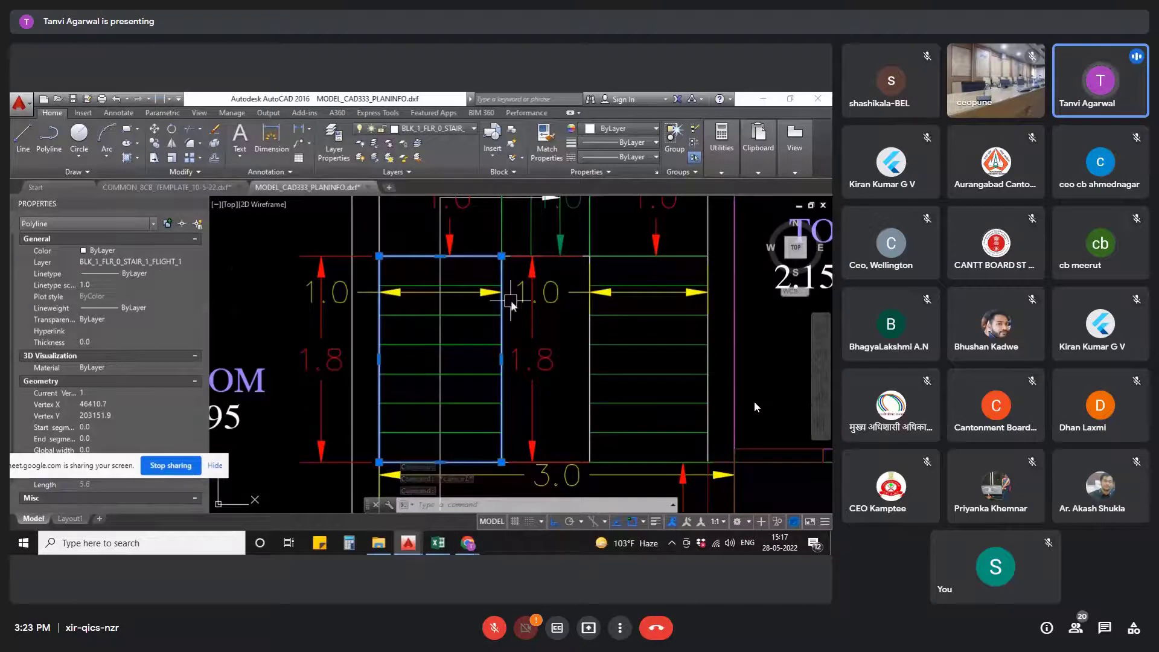
left_click(472, 315)
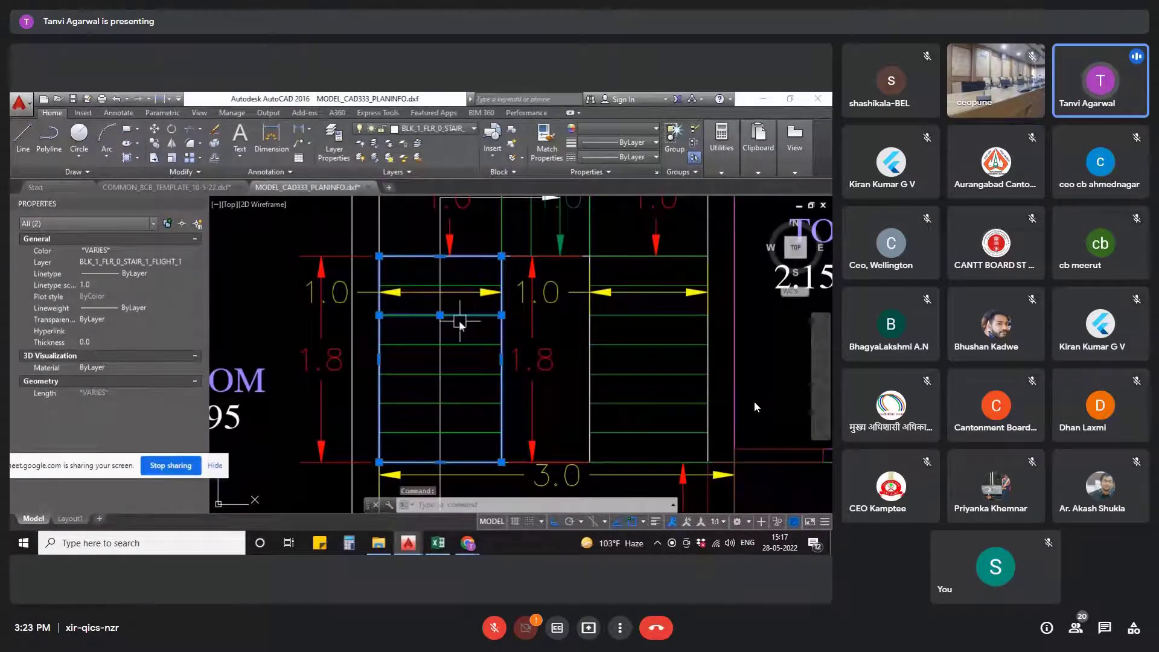
- Examine the stair FLIGHT and LANDING colour rows in the layer reference table and return to the staircase plan
scroll(534, 353, "down", 6)
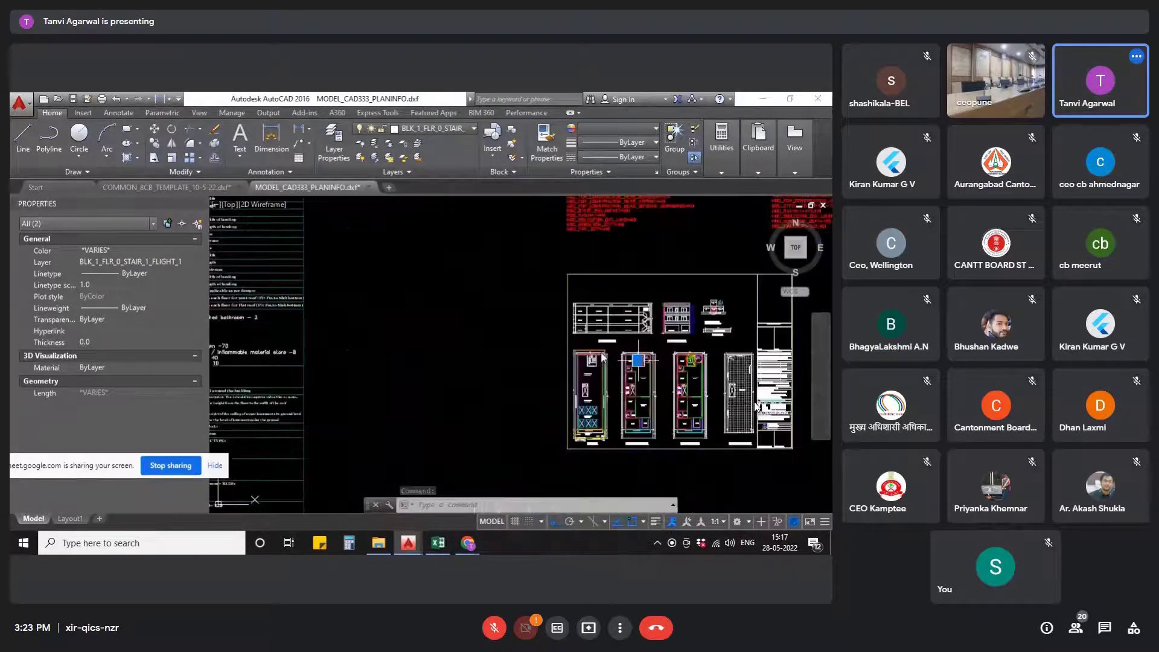
scroll(618, 367, "up", 5)
scroll(485, 330, "up", 4)
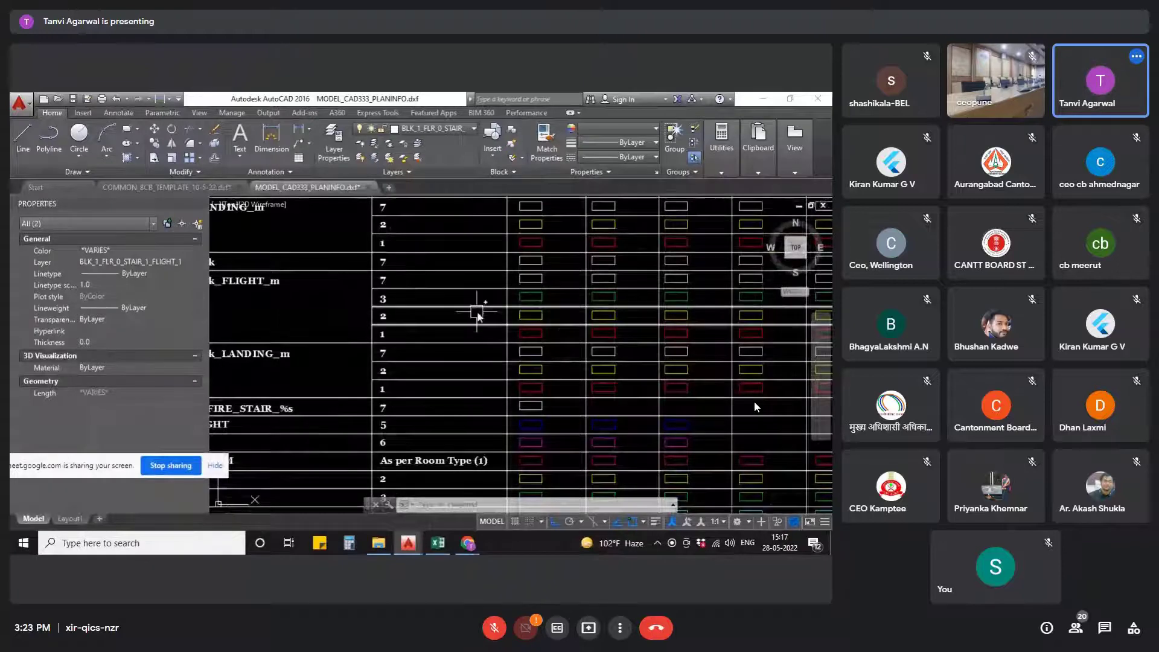
scroll(483, 307, "down", 2)
scroll(494, 310, "down", 5)
scroll(525, 313, "up", 8)
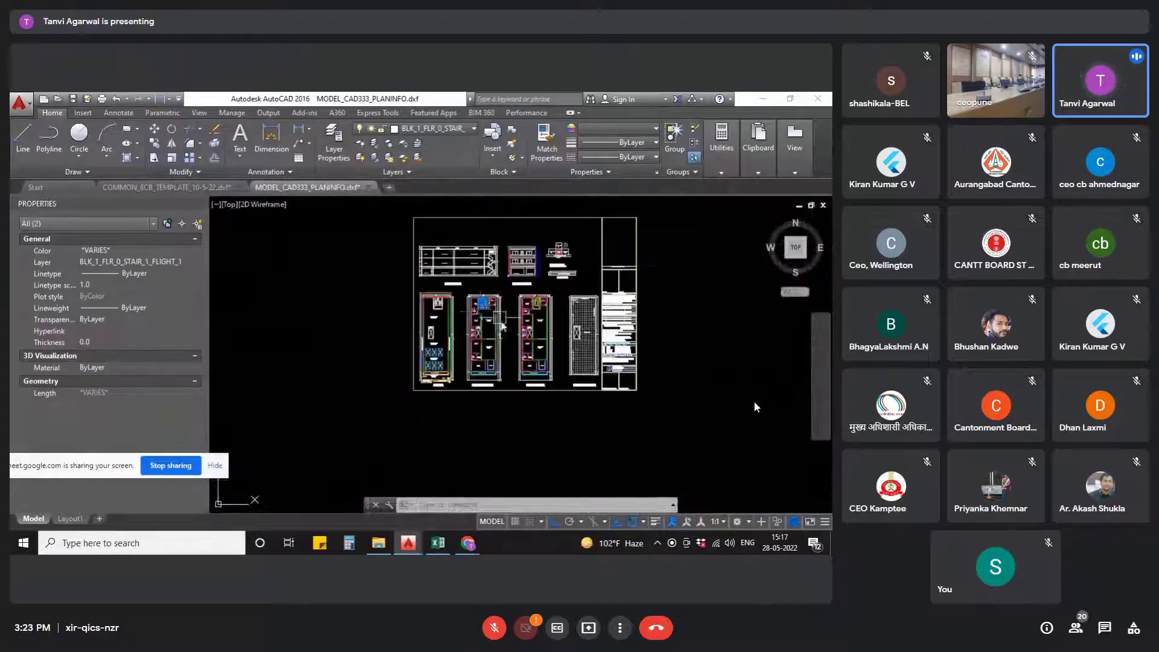
key("Escape")
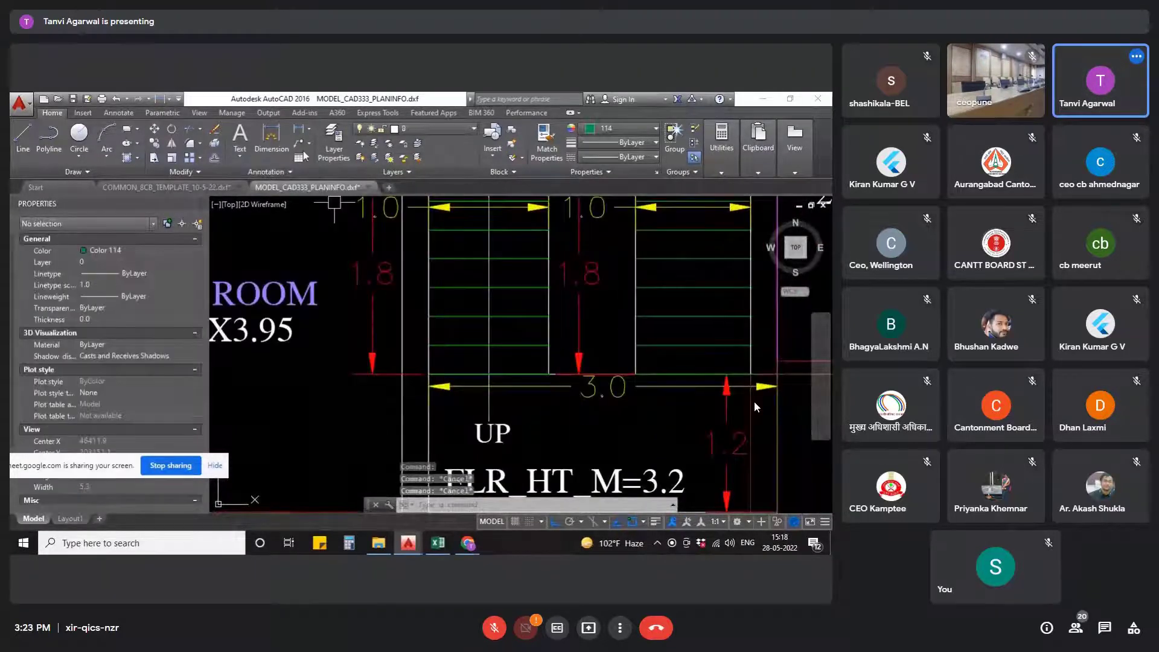
- Dimension the width of the left flight, placing the dimension across its lower treads
left_click(271, 140)
left_click(430, 338)
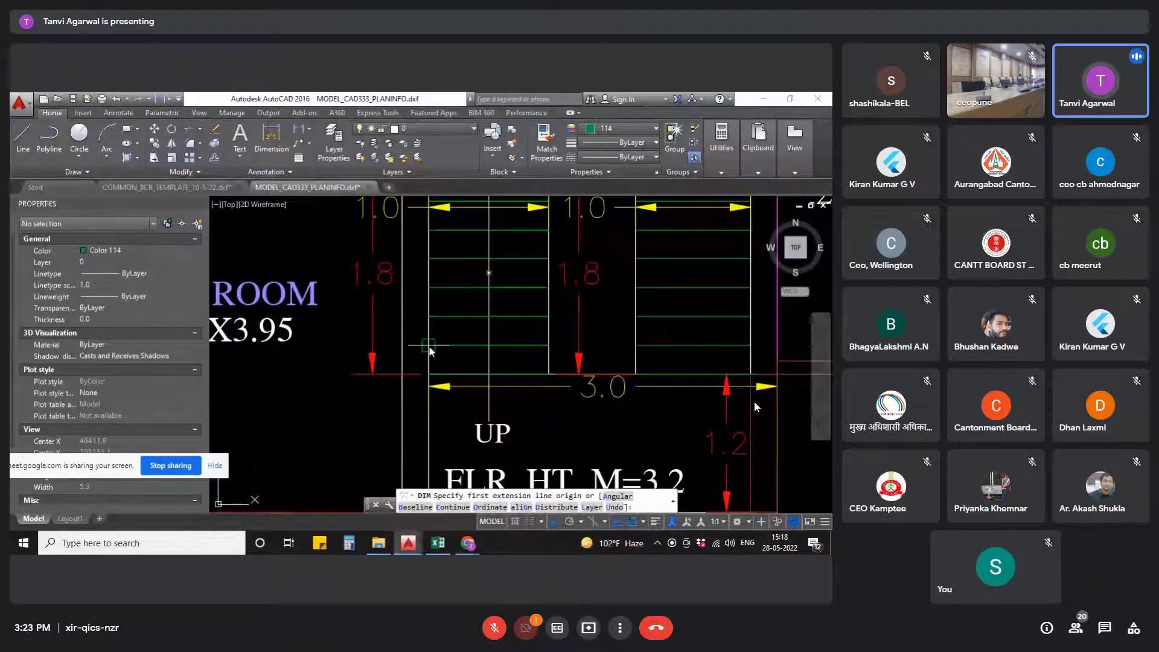
left_click(553, 348)
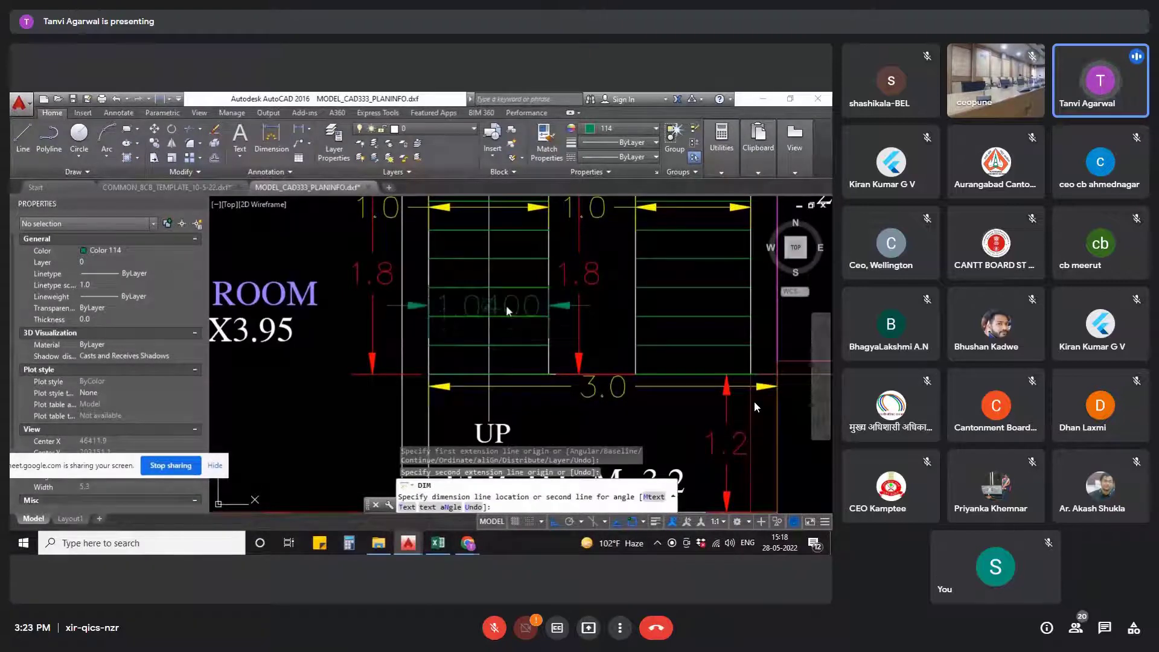
left_click(507, 305)
key("Return")
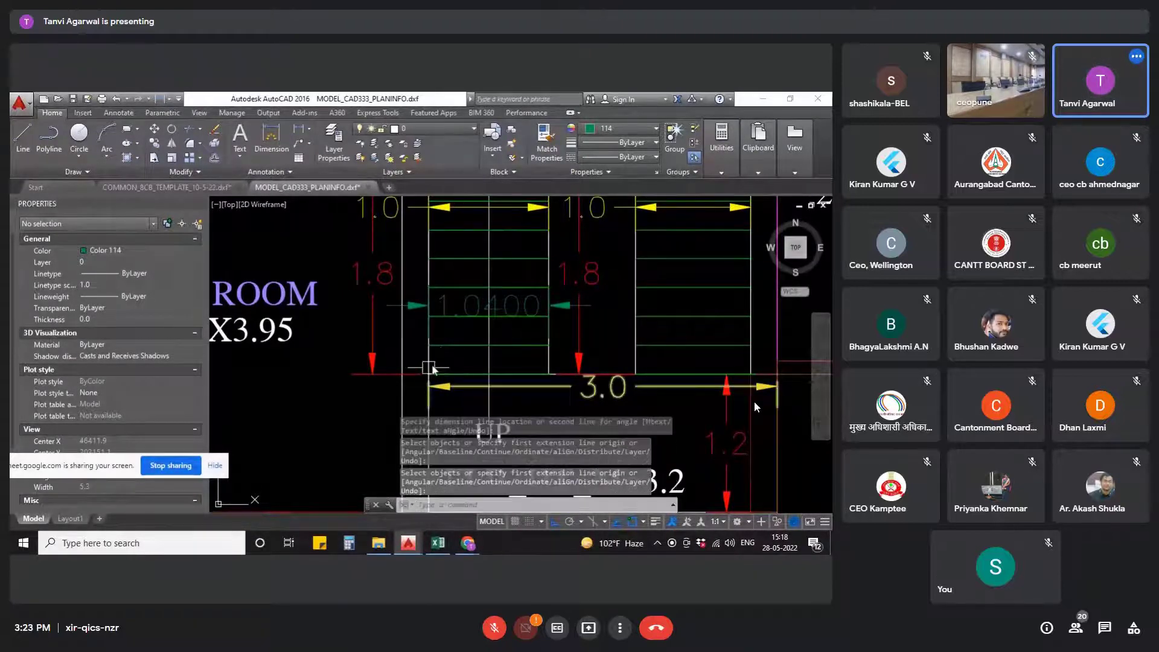
- Dimension the length of the left flight from its lower edge to its upper edge, placing the dimension inside the flight
key("Return")
left_click(430, 368)
scroll(429, 362, "down", 3)
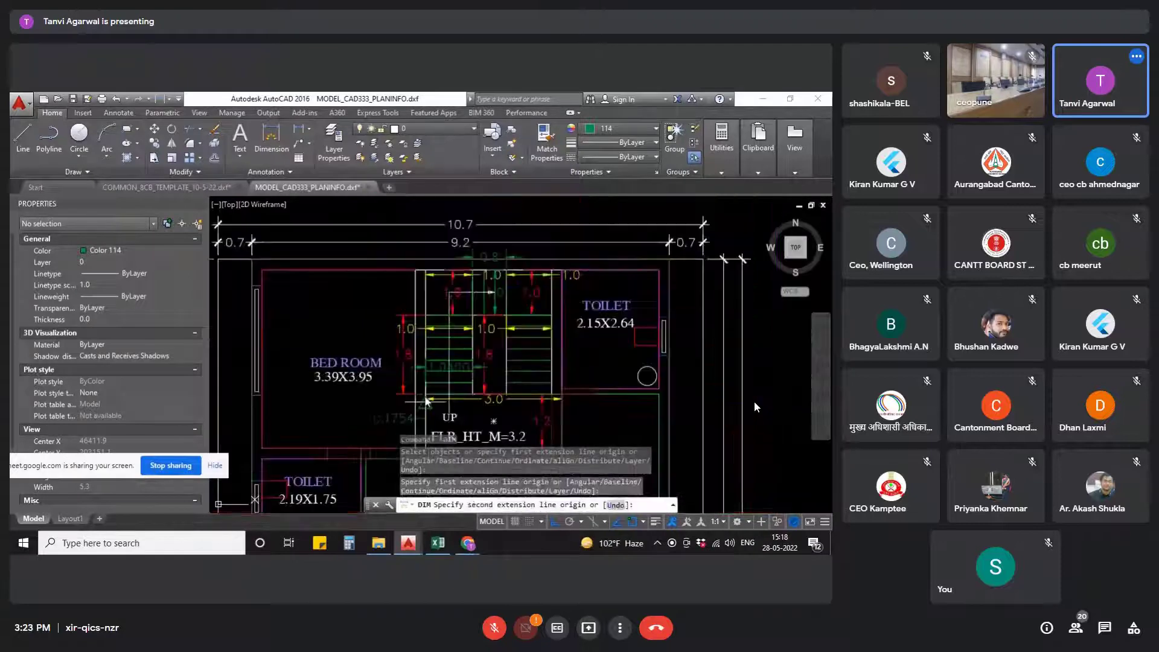
left_click(424, 316)
scroll(416, 295, "up", 8)
left_click(415, 279)
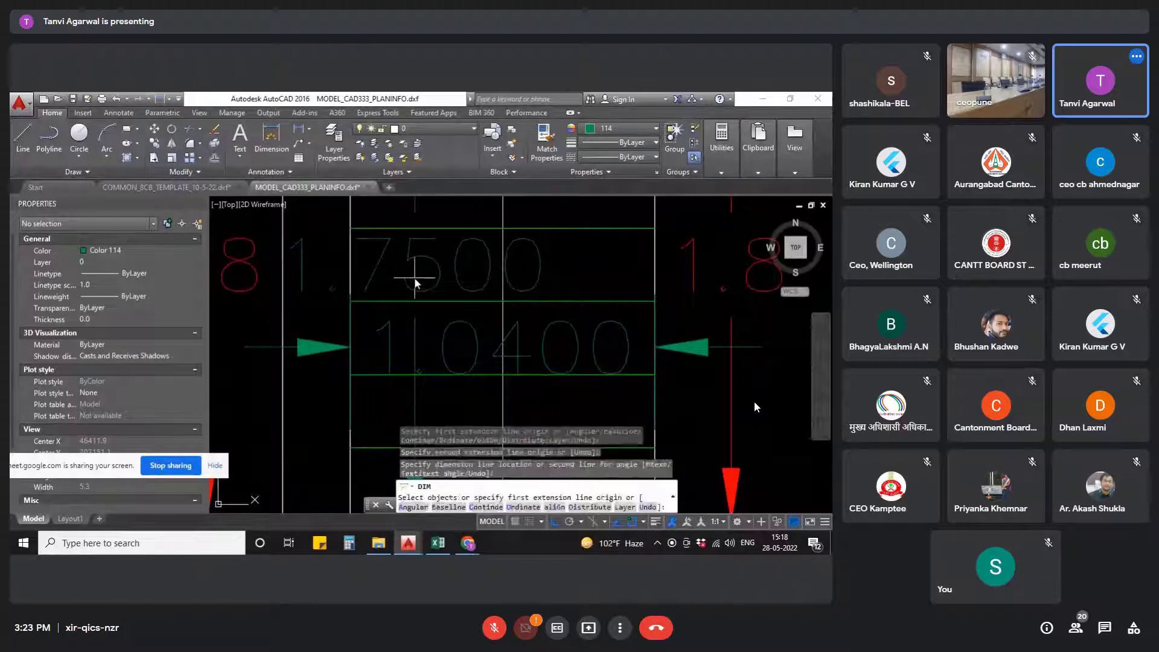
key("Escape")
- Match the left flight's width dimension to the yellow colour 2 swatch of the stair FLIGHT rows in the layer table
type("MA")
key("Return")
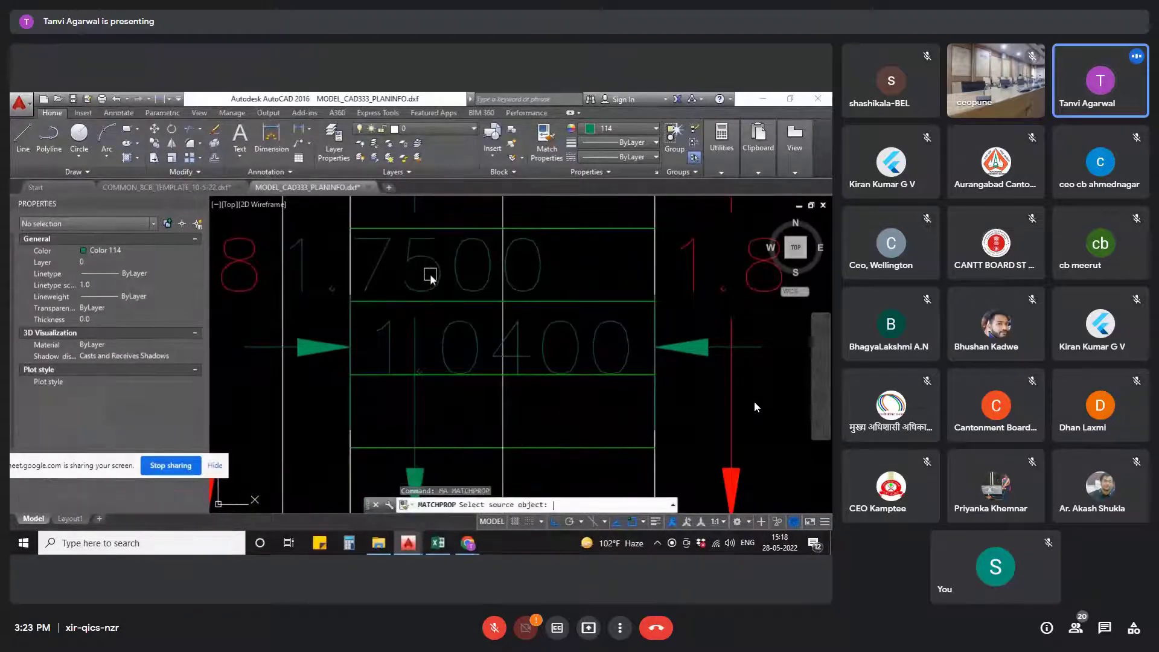
scroll(430, 274, "down", 12)
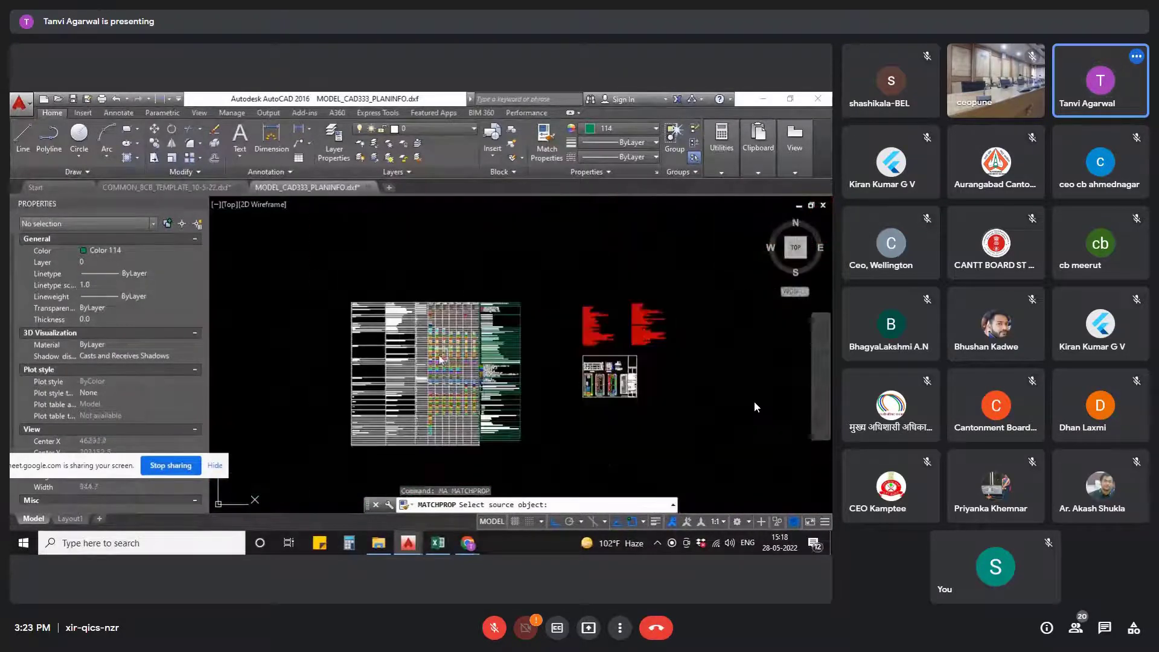
scroll(439, 359, "up", 8)
middle_click_drag(577, 322, 491, 385)
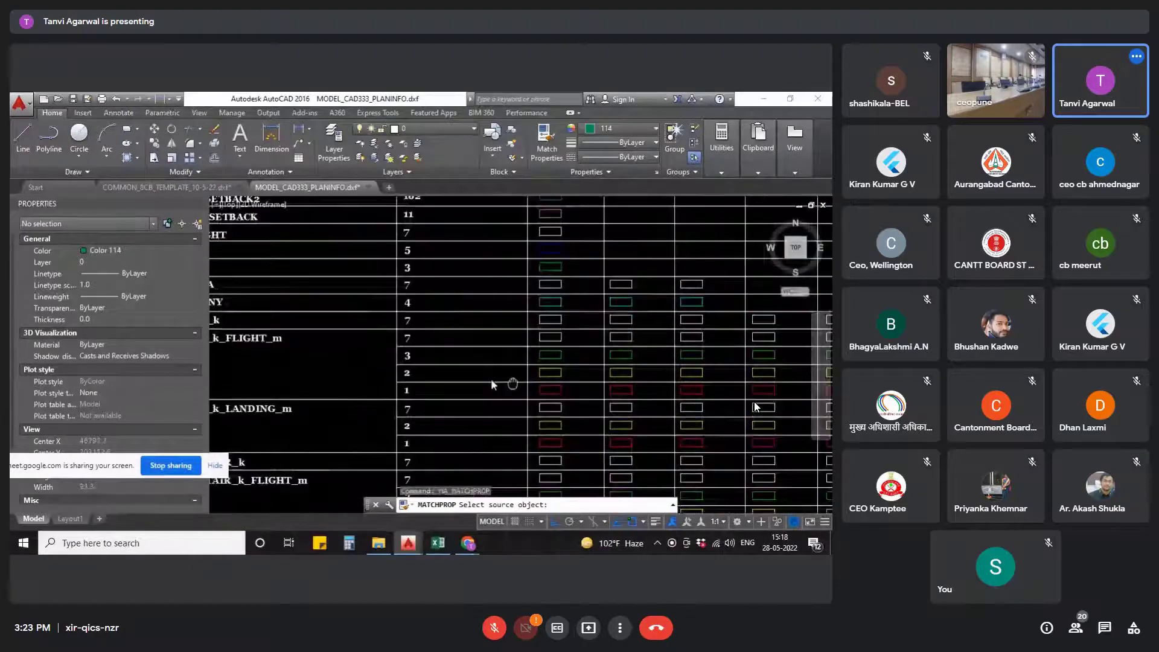
scroll(505, 363, "up", 2)
left_click(504, 361)
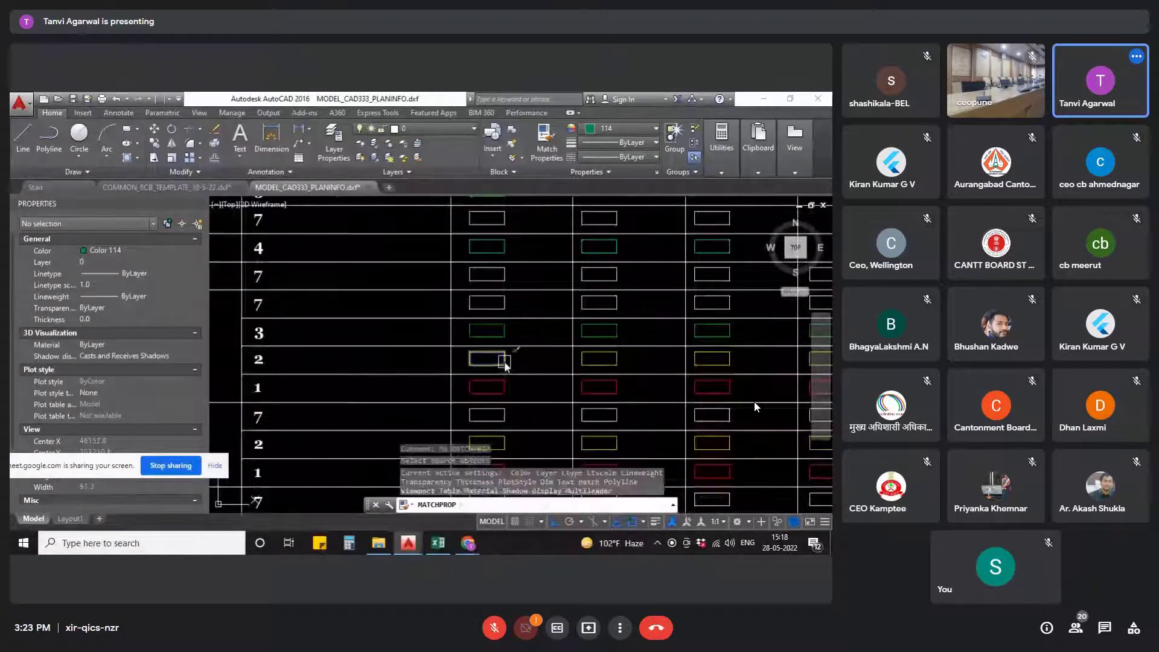
scroll(341, 340, "down", 5)
scroll(604, 338, "up", 6)
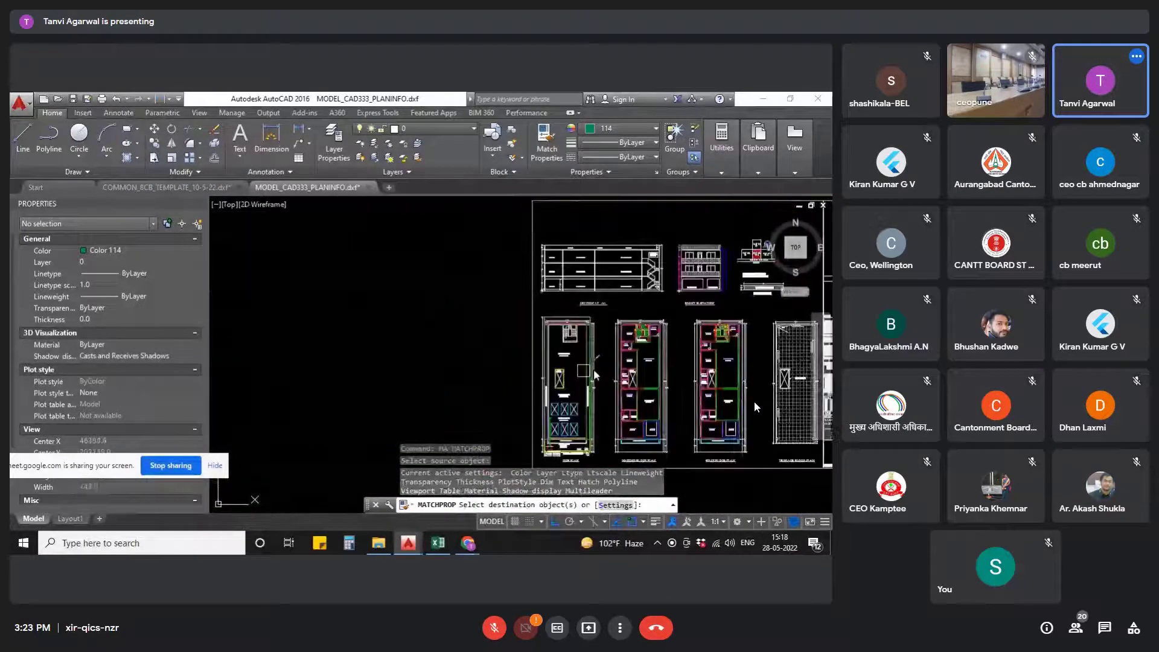
scroll(633, 373, "up", 5)
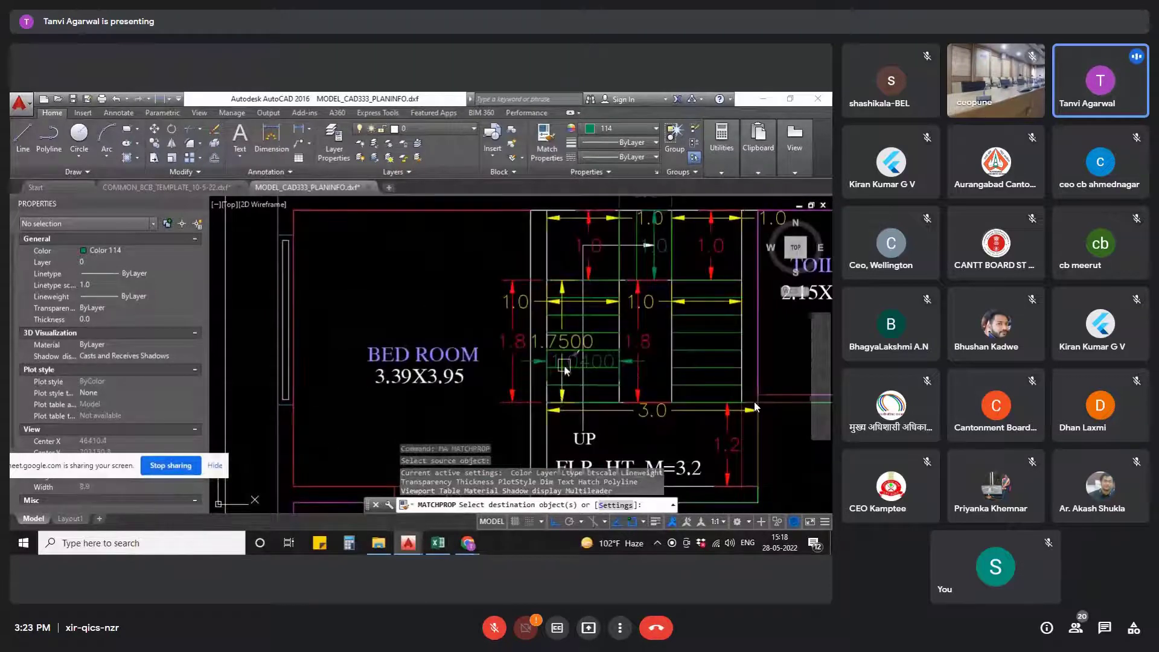
middle_click_drag(594, 436, 530, 352)
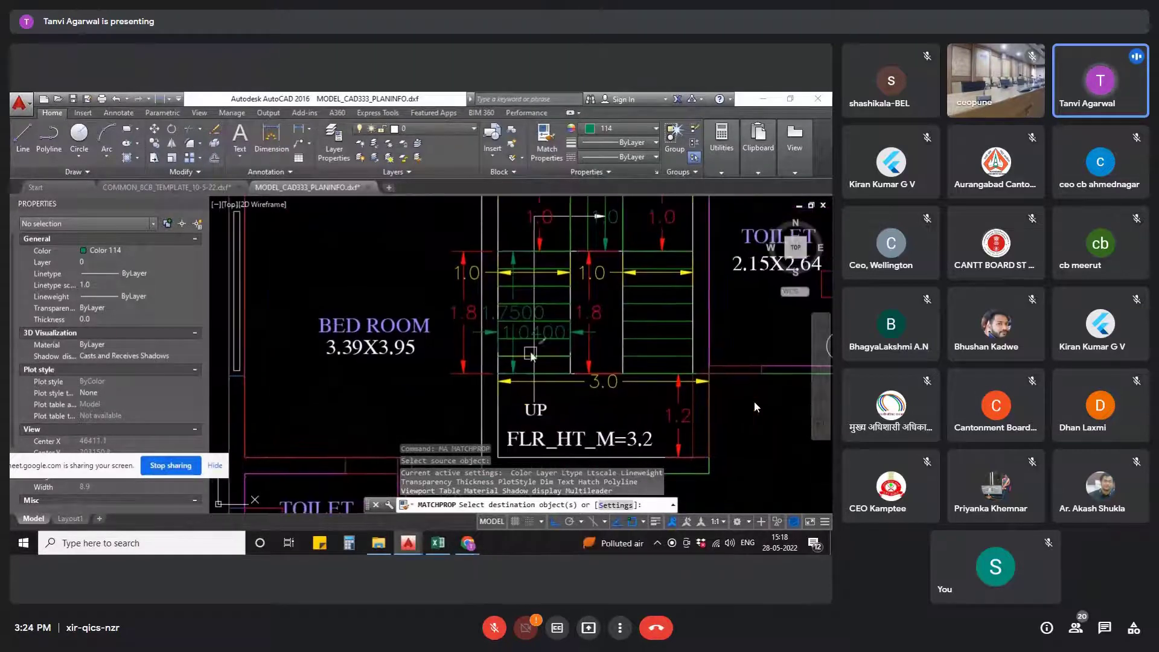
scroll(529, 336, "up", 2)
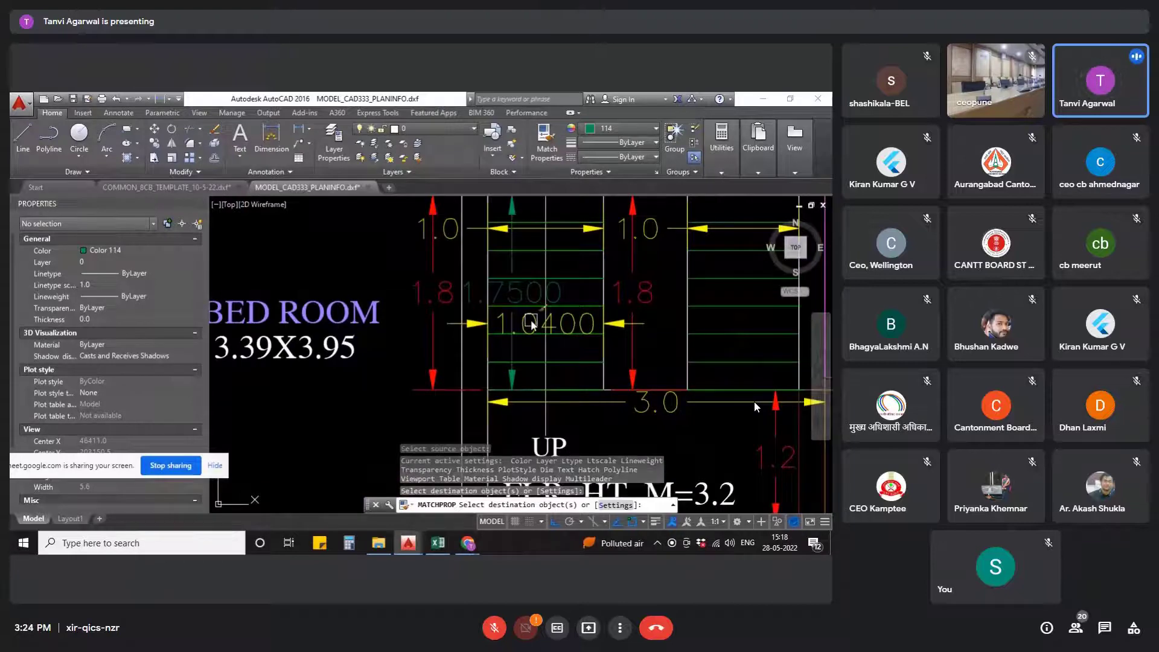
scroll(567, 348, "down", 3)
key("Escape")
scroll(598, 364, "down", 5)
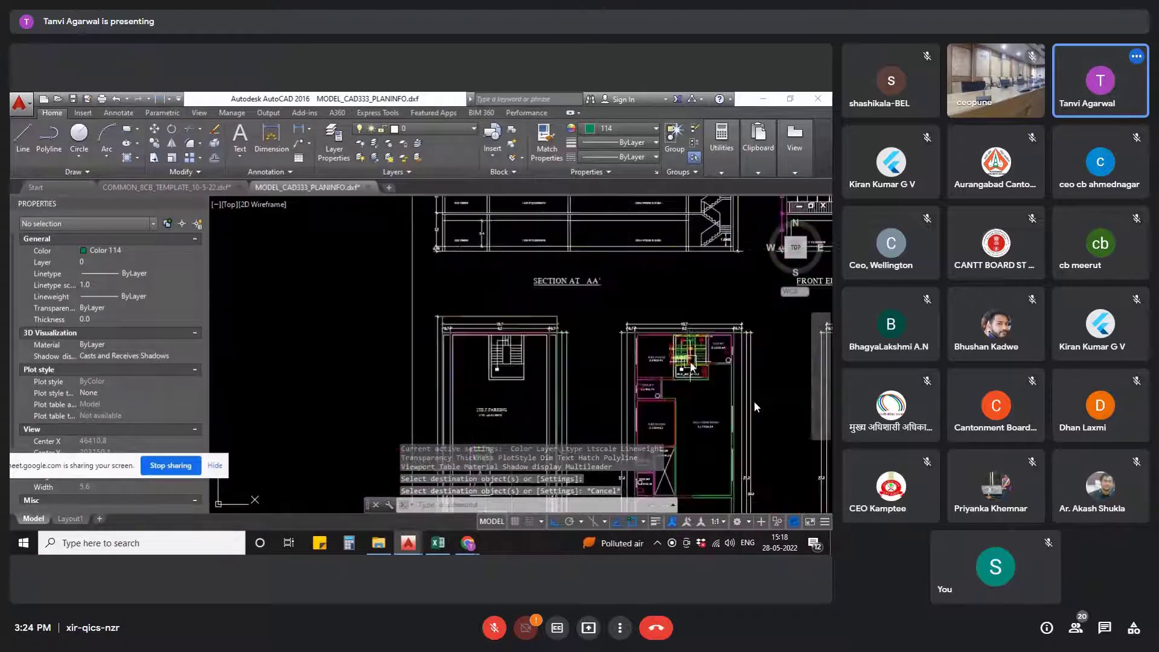
- Match the left flight's length dimension to the red colour 1 flight swatch in the layer table
scroll(317, 256, "up", 3)
scroll(318, 256, "down", 3)
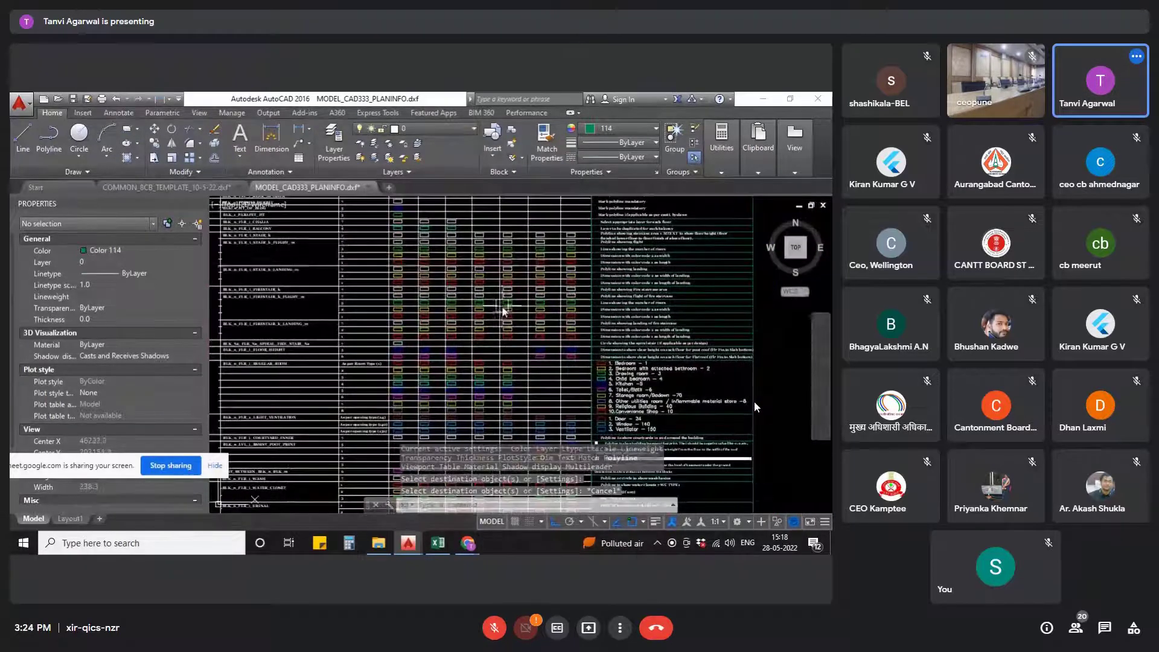
scroll(338, 338, "up", 5)
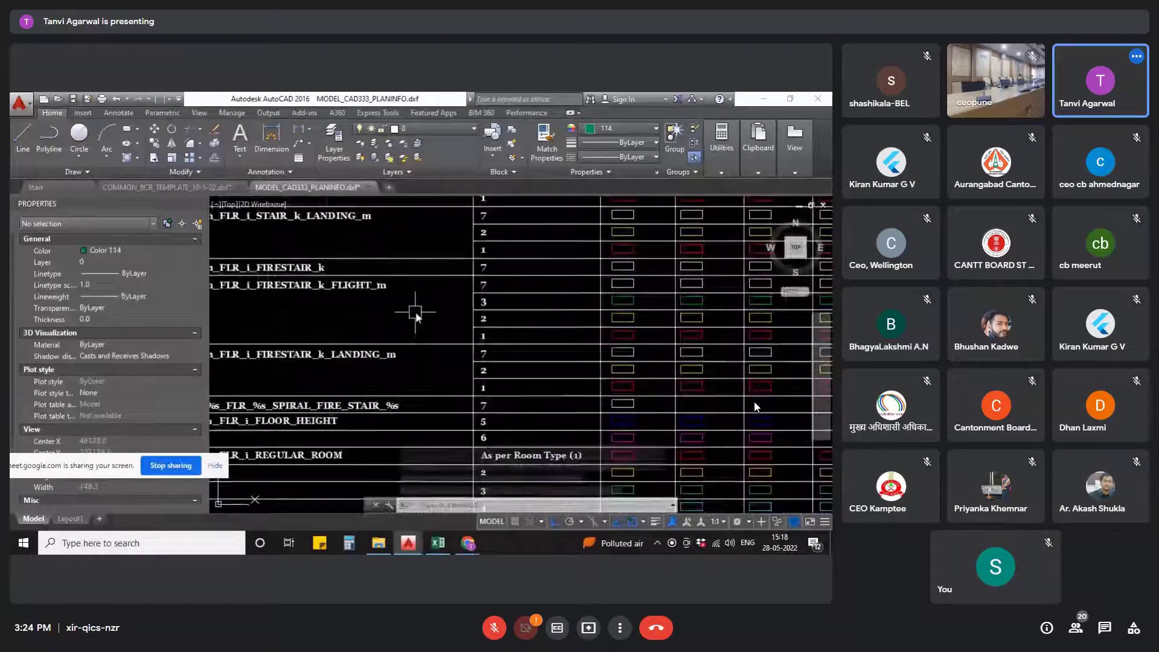
key("Return")
left_click(617, 318)
scroll(621, 336, "down", 3)
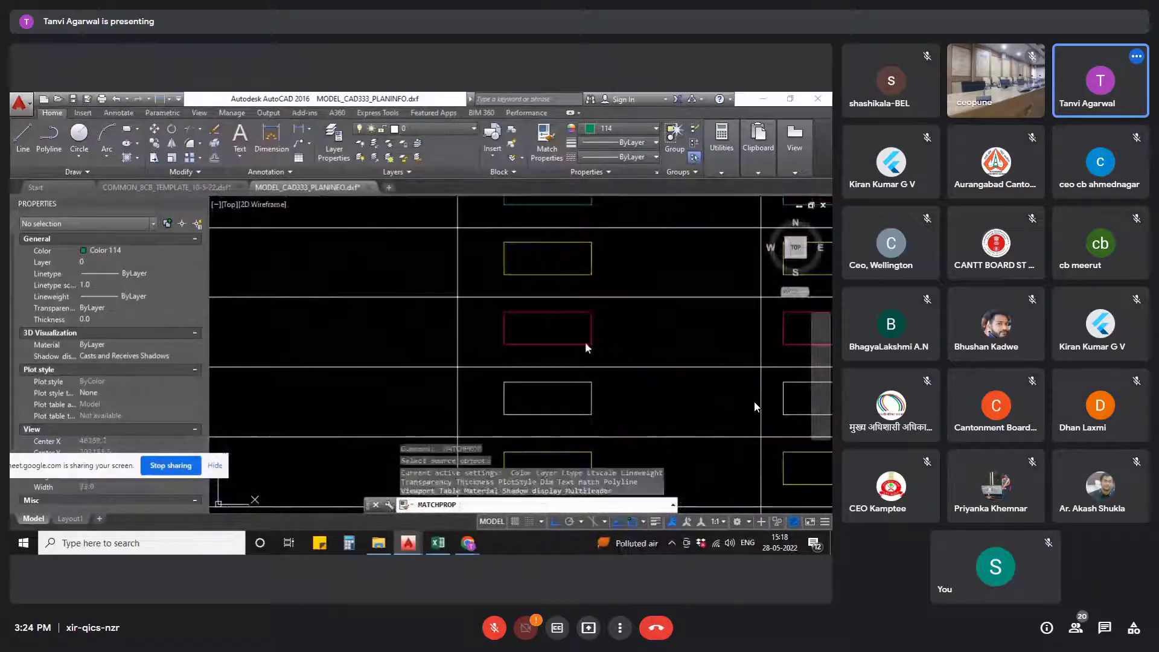
scroll(481, 326, "down", 5)
scroll(489, 313, "up", 6)
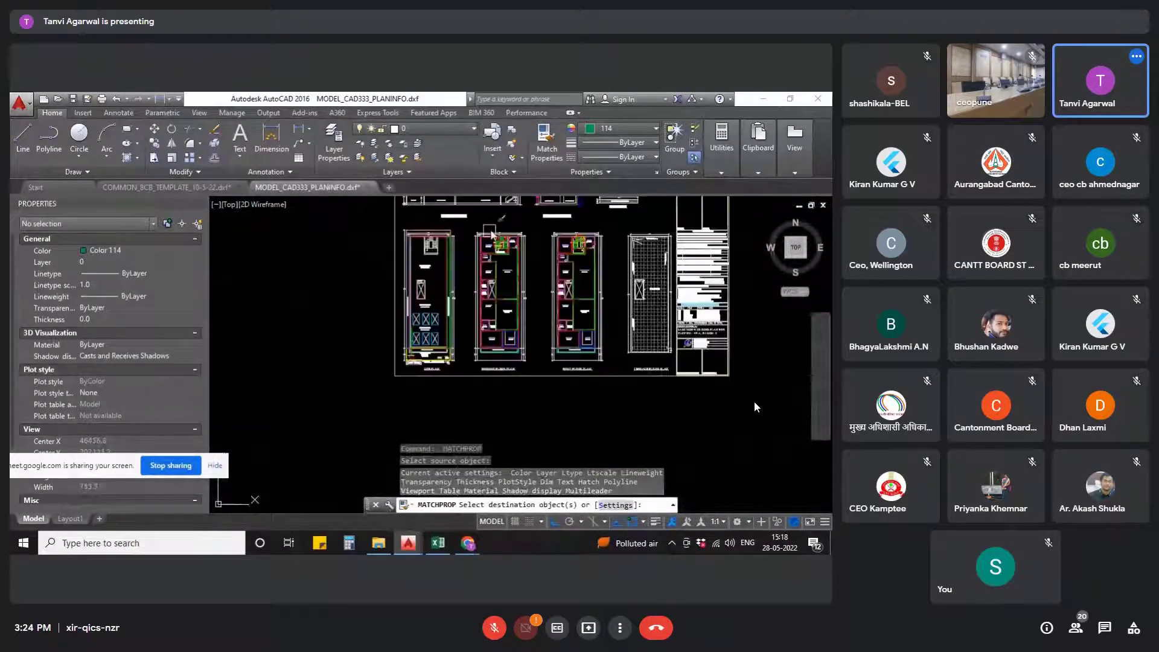
scroll(503, 295, "up", 10)
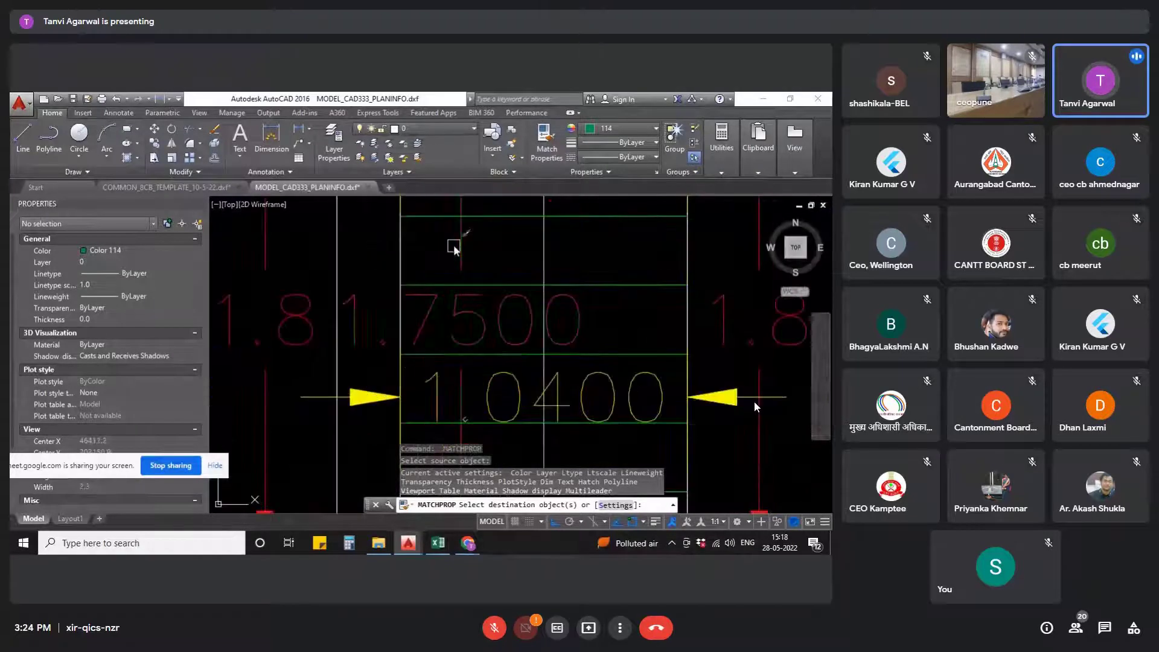
scroll(476, 294, "down", 7)
key("Escape")
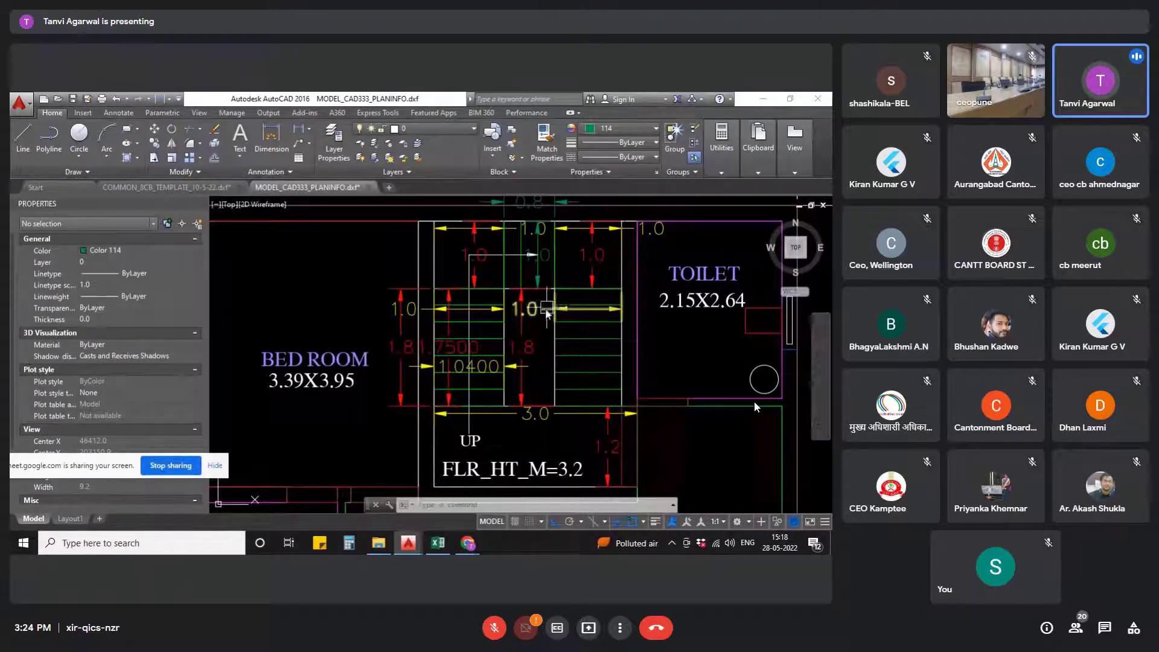
key("Escape")
key("Escape")
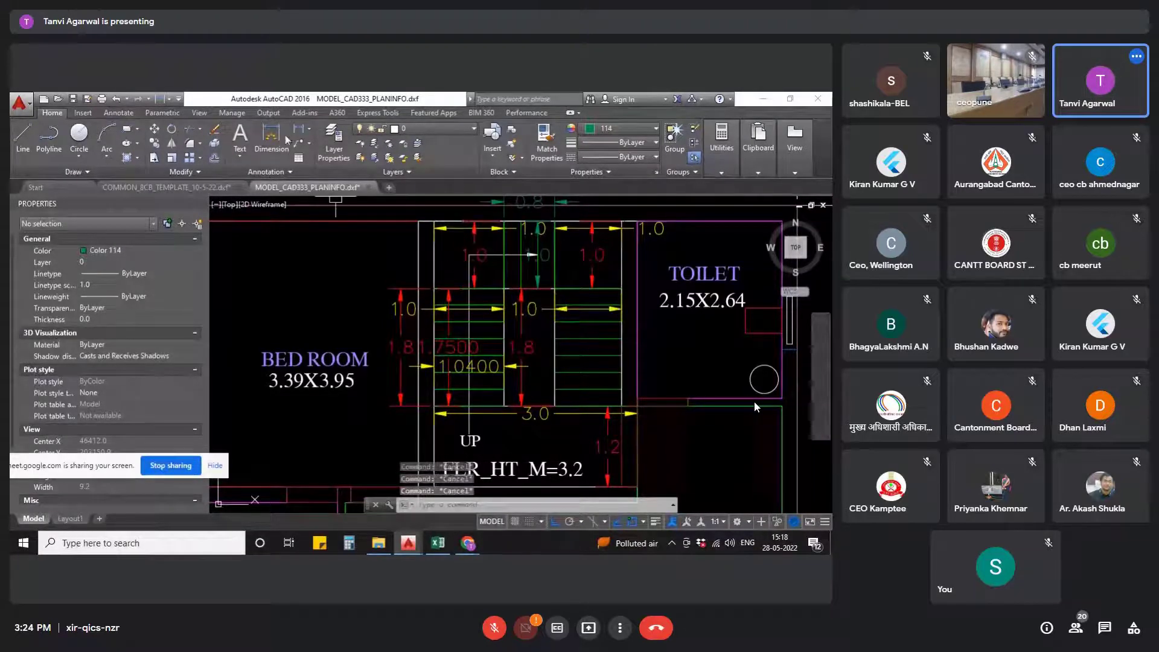
- Draw a rectangle over the upper landing area above the left flight, starting at its upper-left corner
left_click(126, 128)
scroll(434, 221, "up", 4)
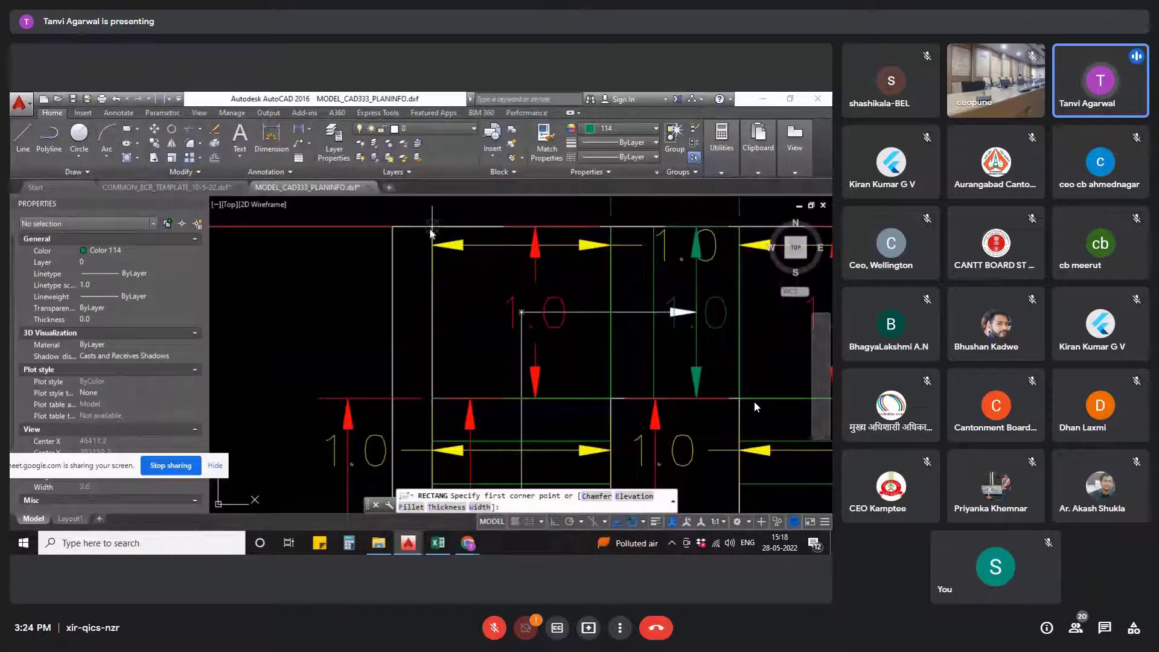
left_click(432, 228)
scroll(365, 303, "down", 4)
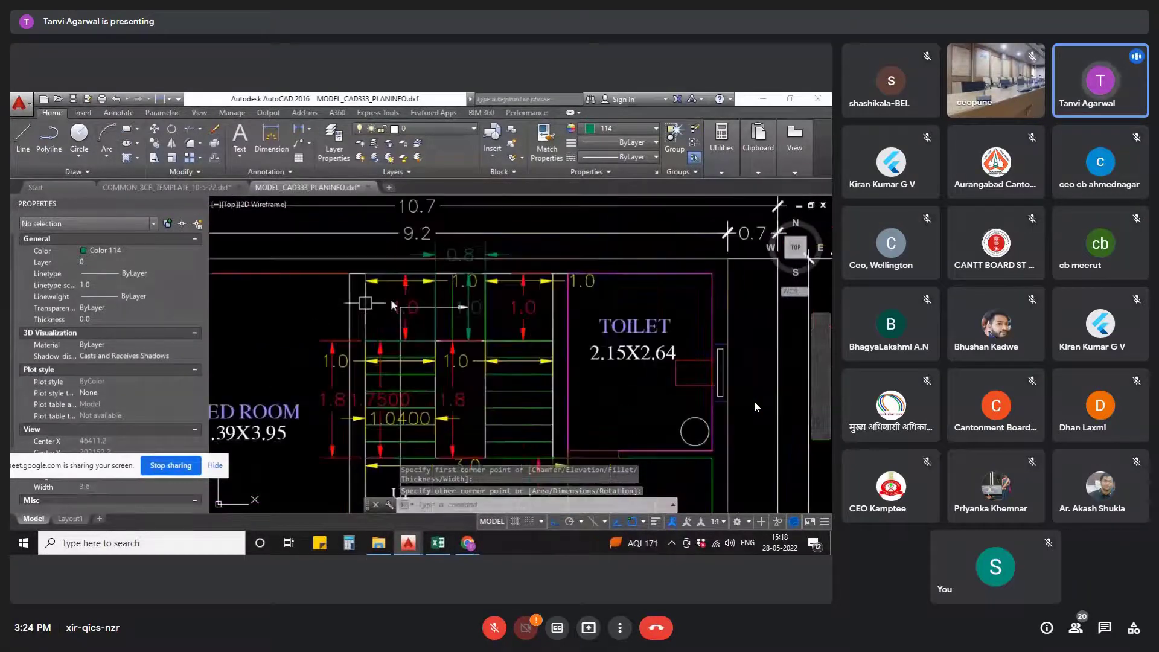
- Draw a rectangle over the upper landing area above the right flight
scroll(425, 264, "up", 5)
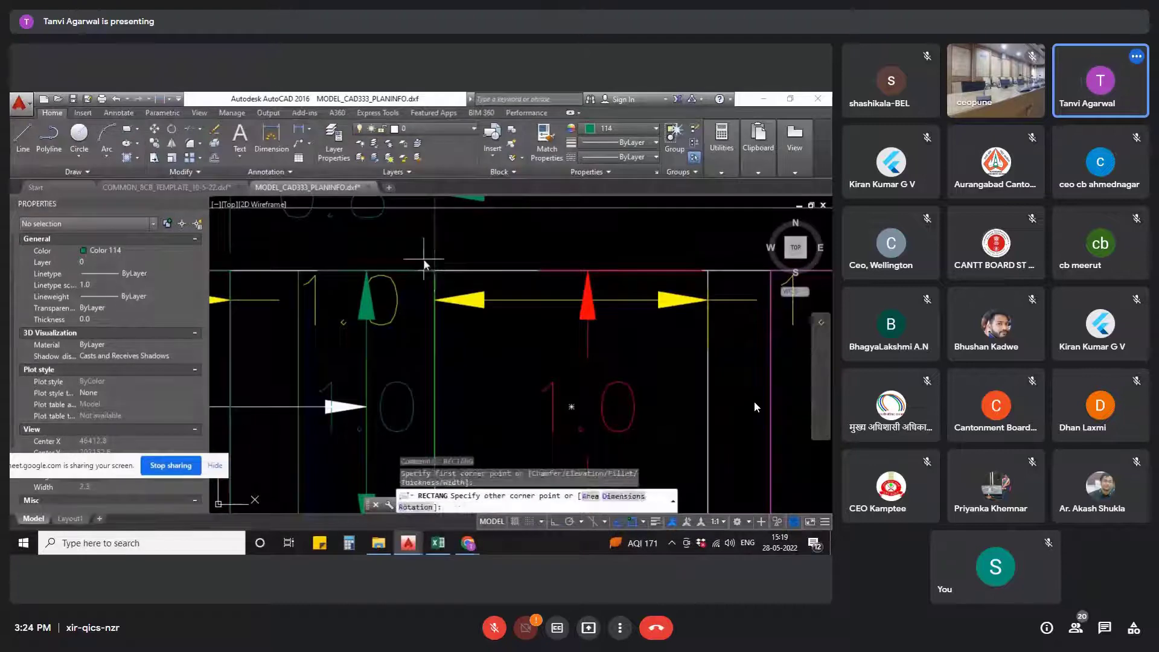
scroll(425, 262, "down", 3)
scroll(547, 389, "up", 3)
left_click(536, 366)
scroll(550, 276, "down", 8)
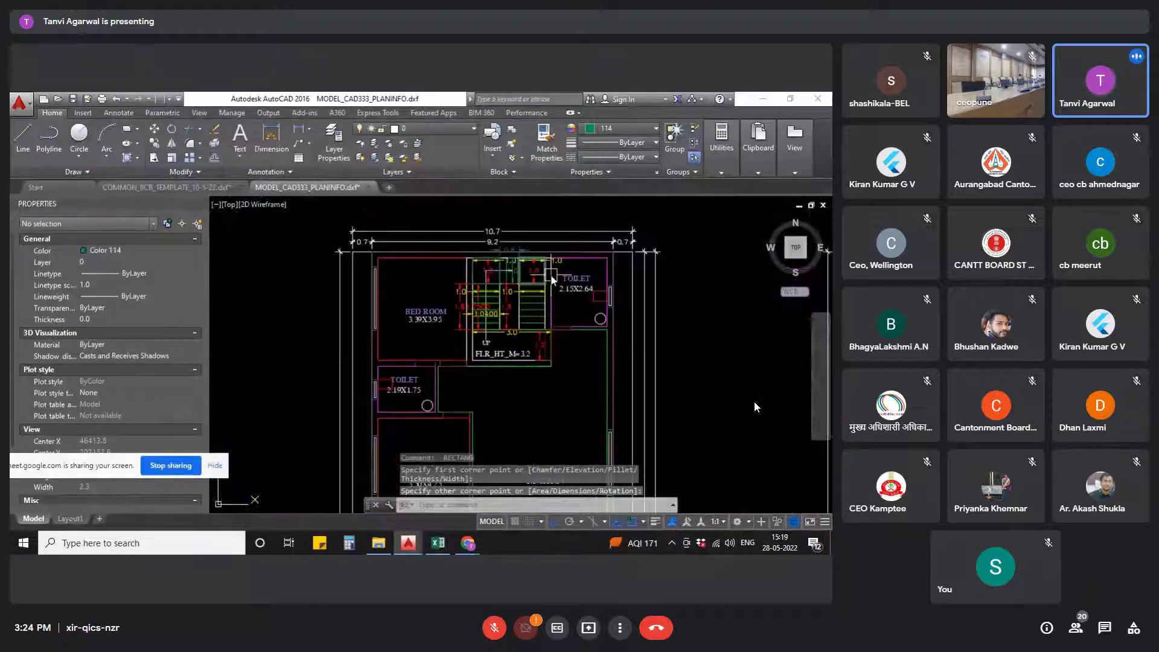
- Draw a rectangle over the lower landing, from the left flight's lower-left corner to the staircase's lower-right corner
scroll(483, 326, "up", 10)
key("Return")
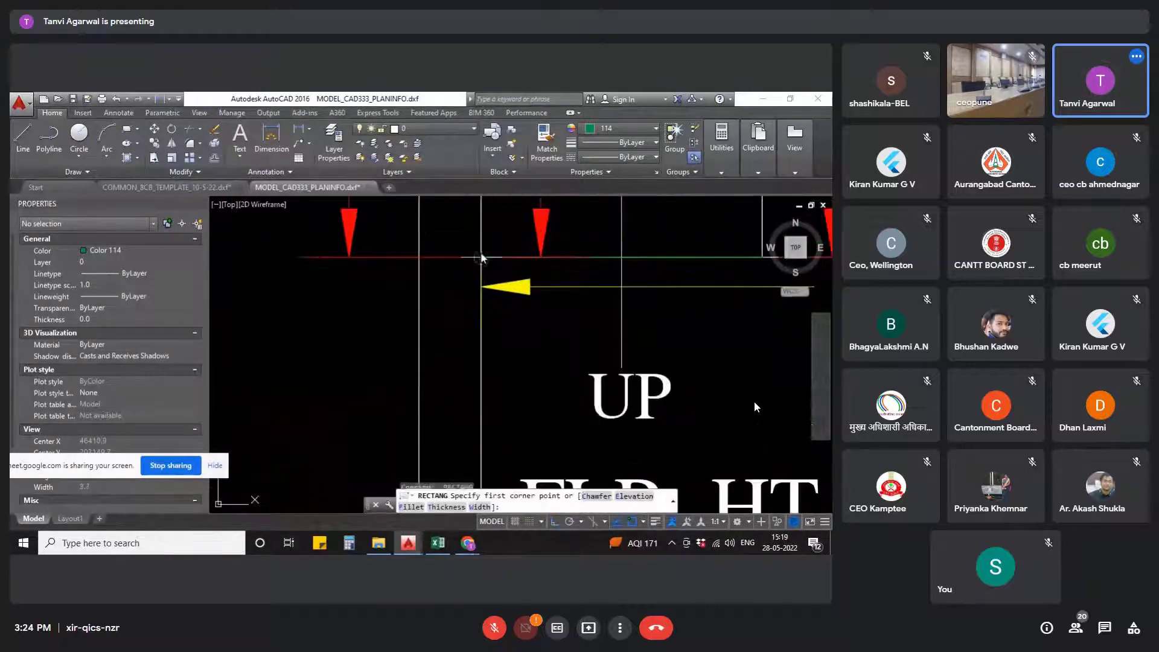
scroll(481, 262, "down", 3)
scroll(500, 323, "up", 5)
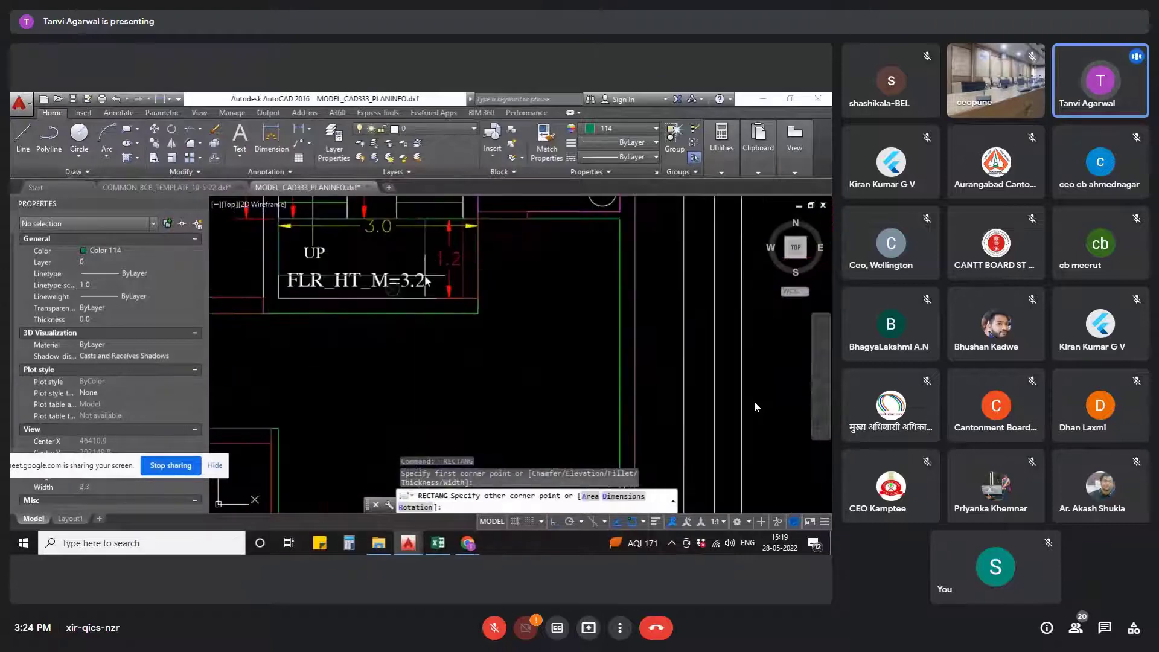
left_click(483, 312)
key("Escape")
scroll(512, 369, "down", 4)
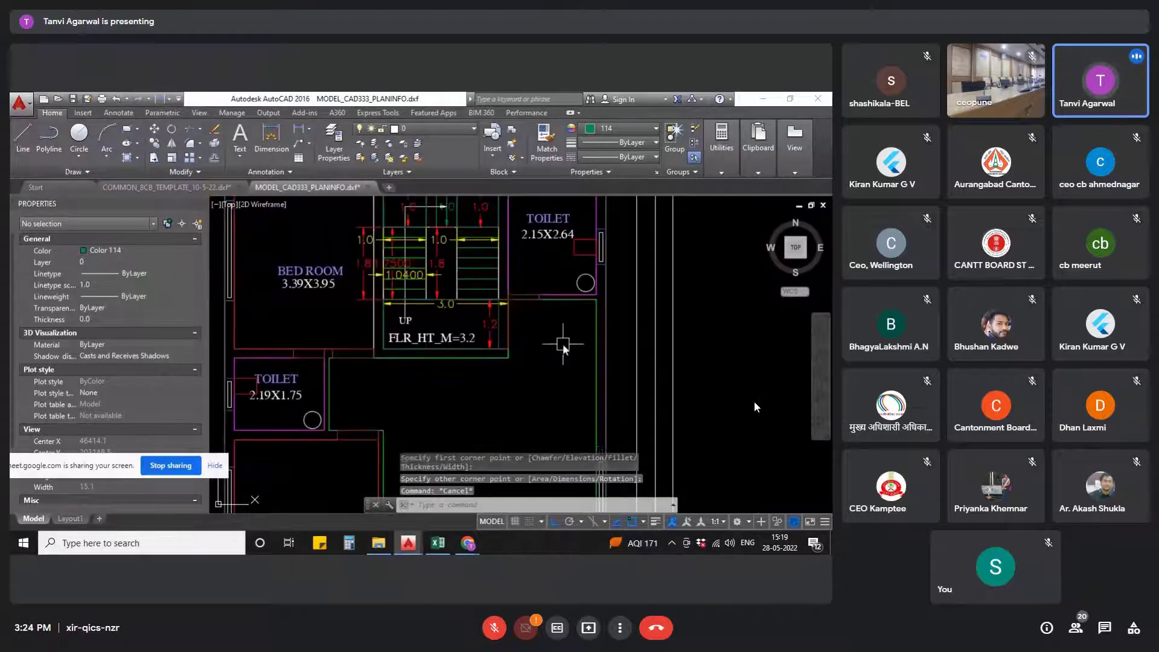
key("Escape")
- Start Match Properties and locate the white colour 7 source swatch in the stair LANDING rows of the layer table
type("ma")
key("Return")
scroll(535, 372, "down", 10)
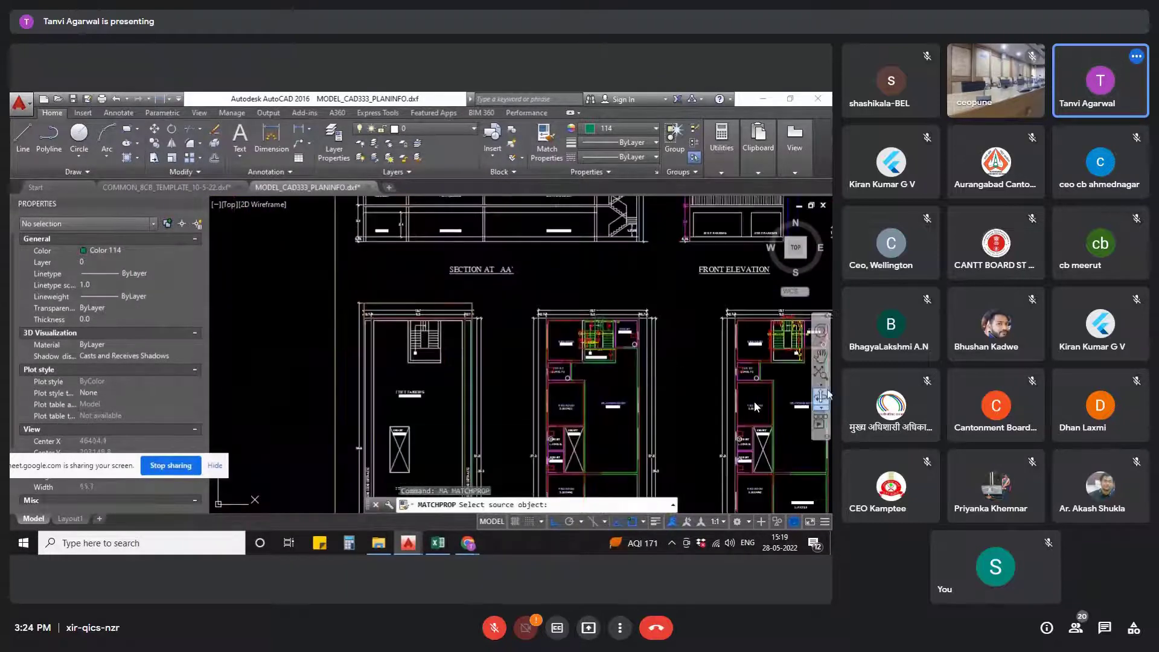
scroll(290, 333, "up", 6)
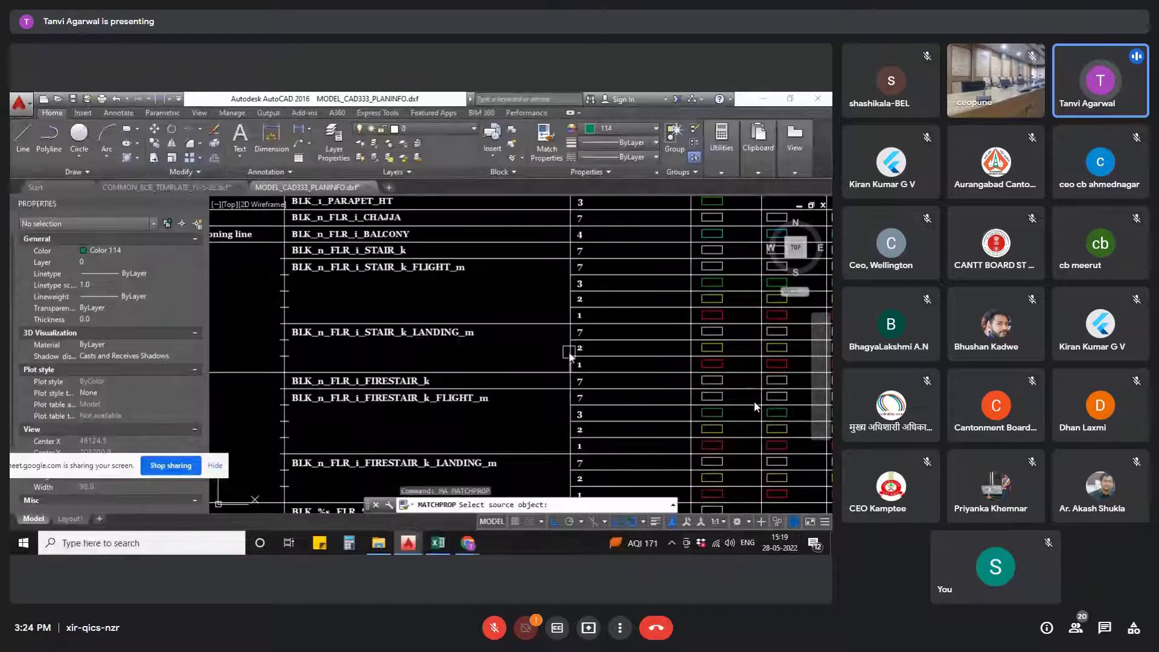
middle_click_drag(569, 352, 370, 348)
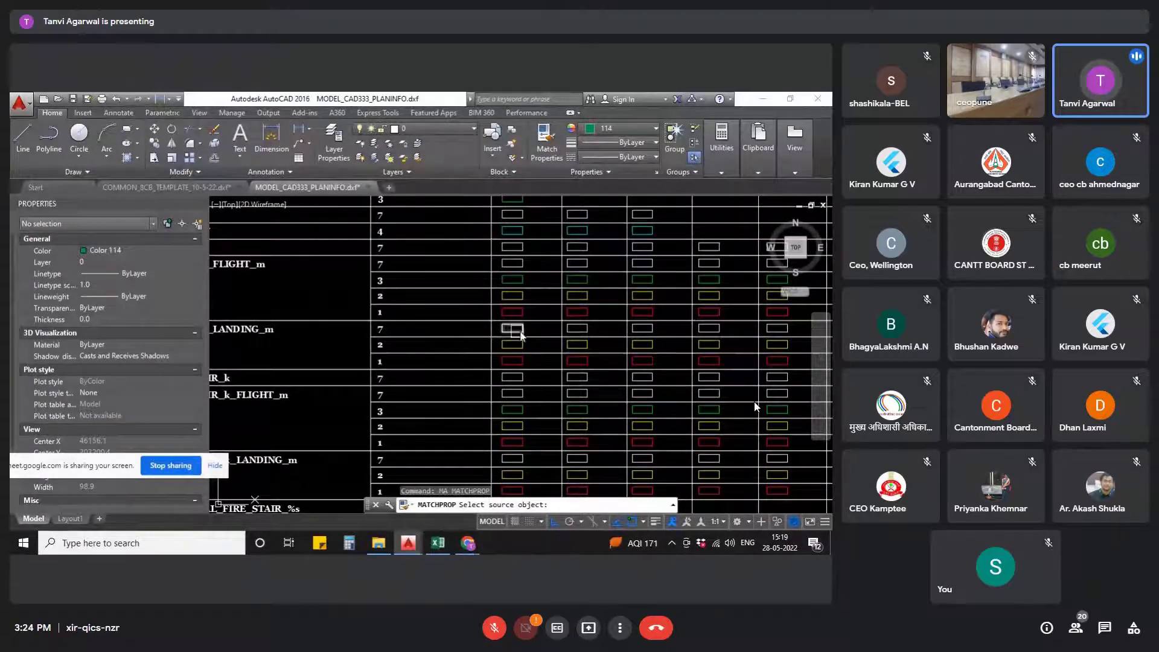
middle_click_drag(550, 343, 212, 340)
middle_click_drag(743, 331, 627, 335)
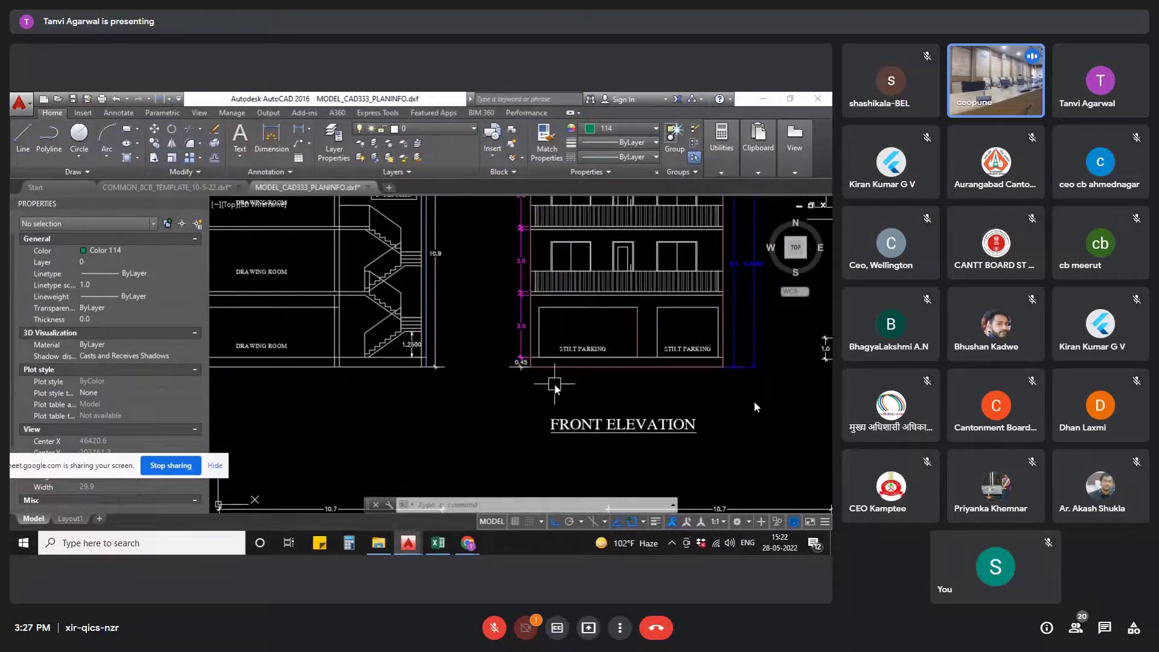
- Examine the first floor plan's staircase and the room-type colour codes in the layer table, and return to the drawing sheet
scroll(561, 375, "down", 5)
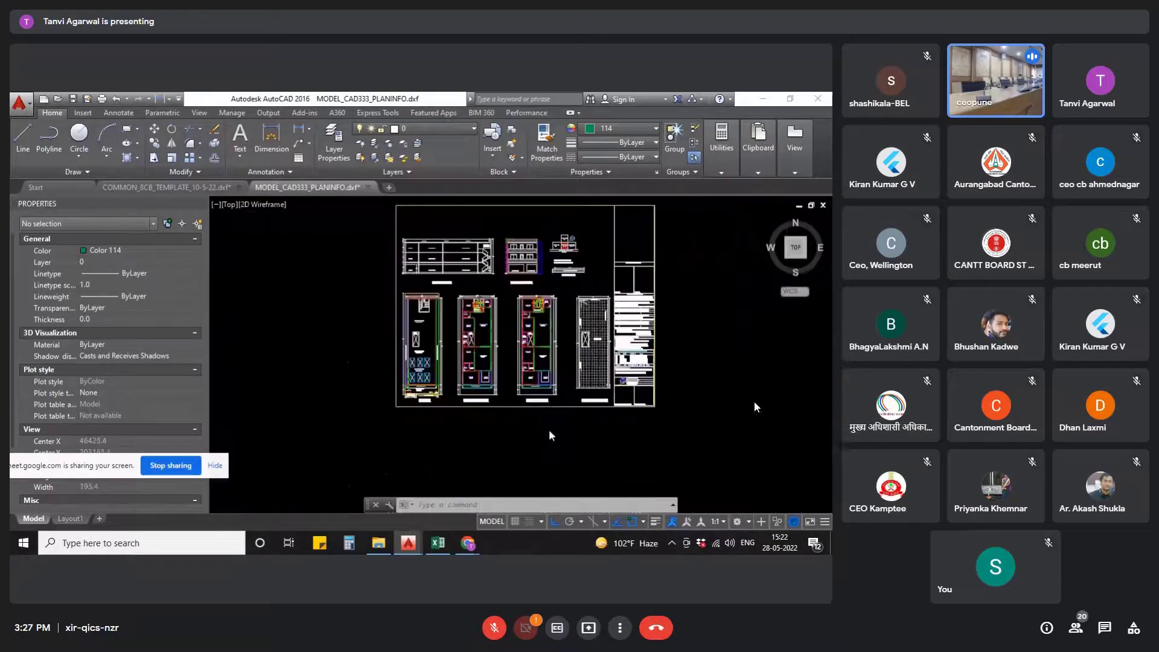
scroll(562, 378, "up", 4)
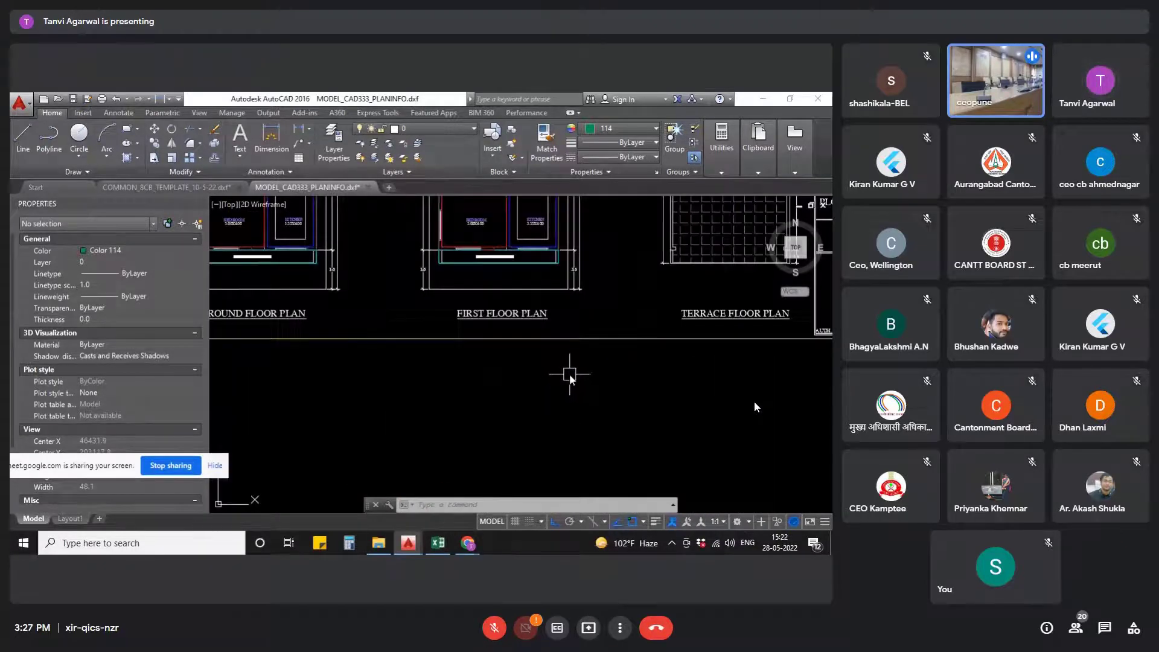
scroll(569, 375, "down", 3)
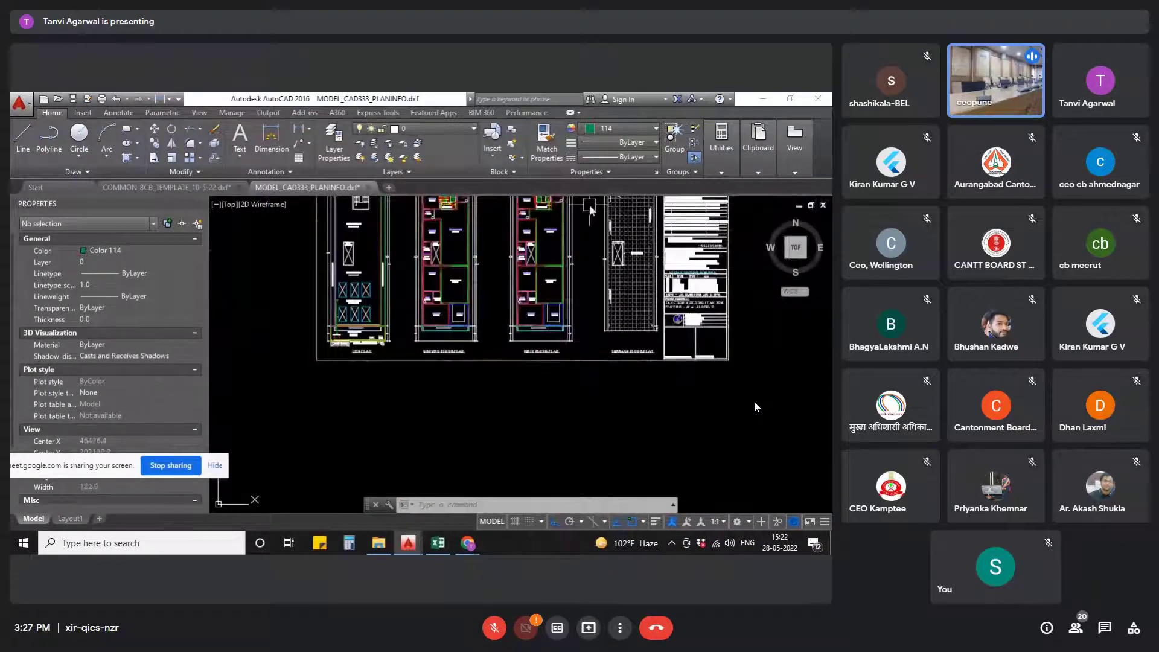
scroll(537, 255, "up", 8)
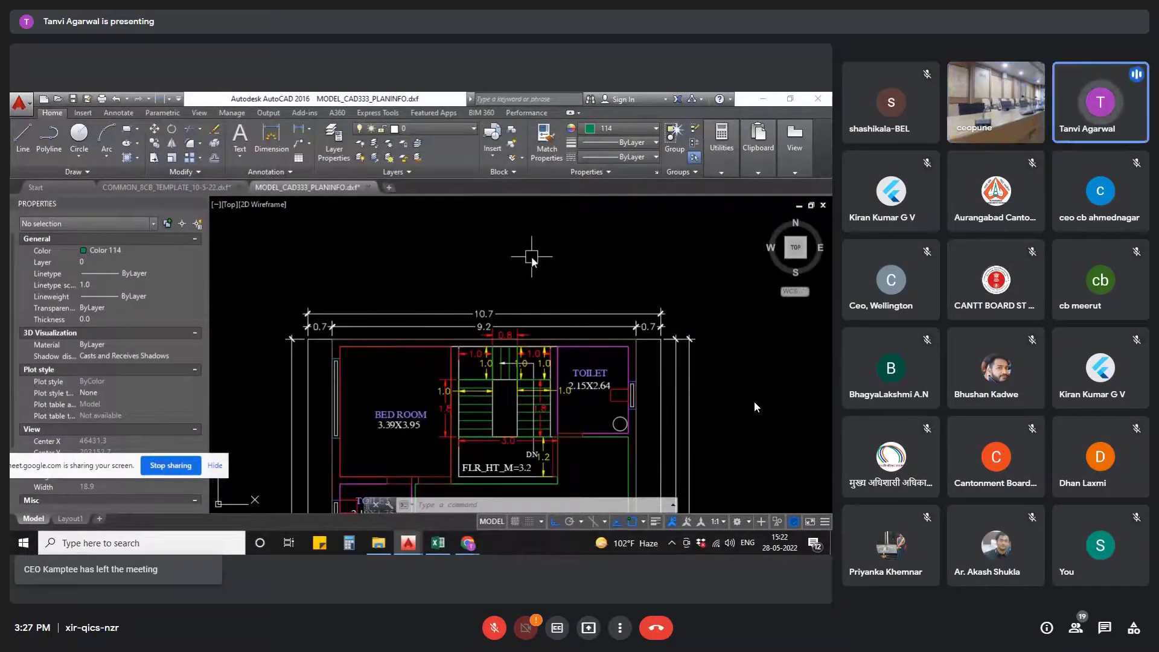
scroll(530, 245, "down", 8)
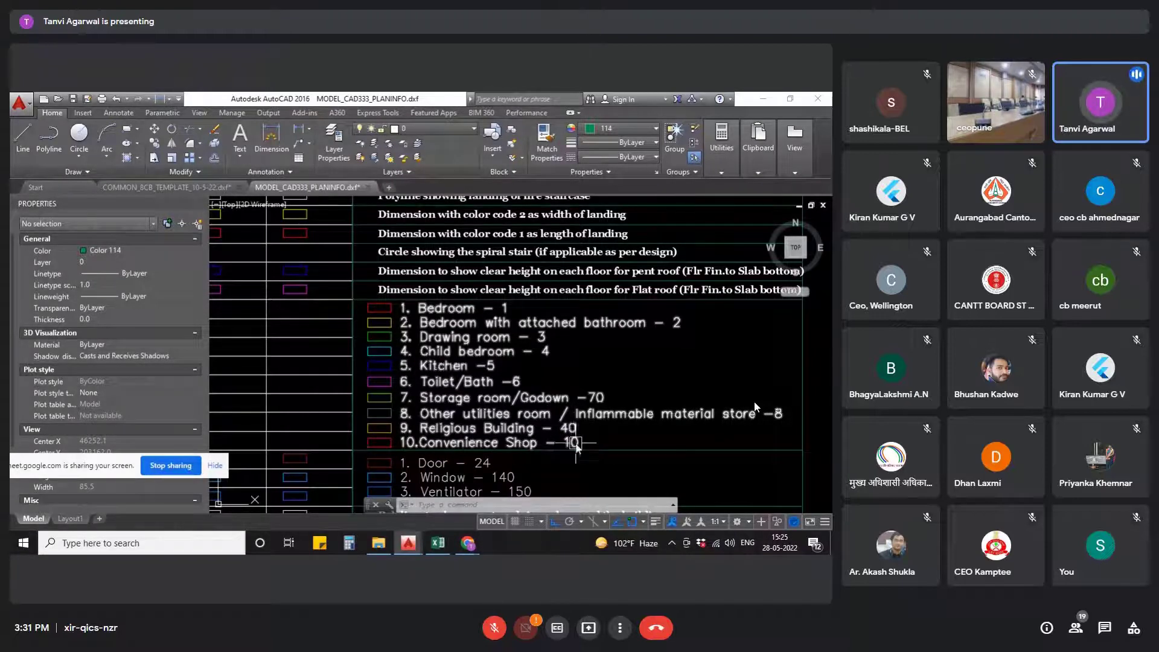
scroll(575, 432, "up", 2)
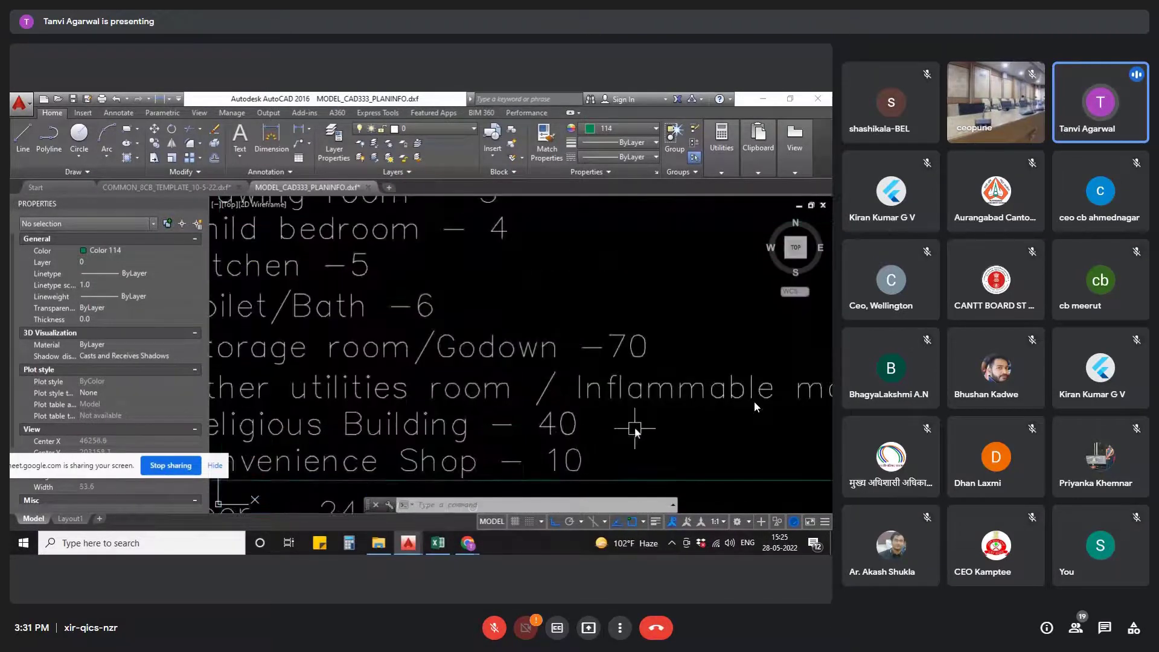
scroll(635, 426, "down", 2)
scroll(500, 361, "down", 10)
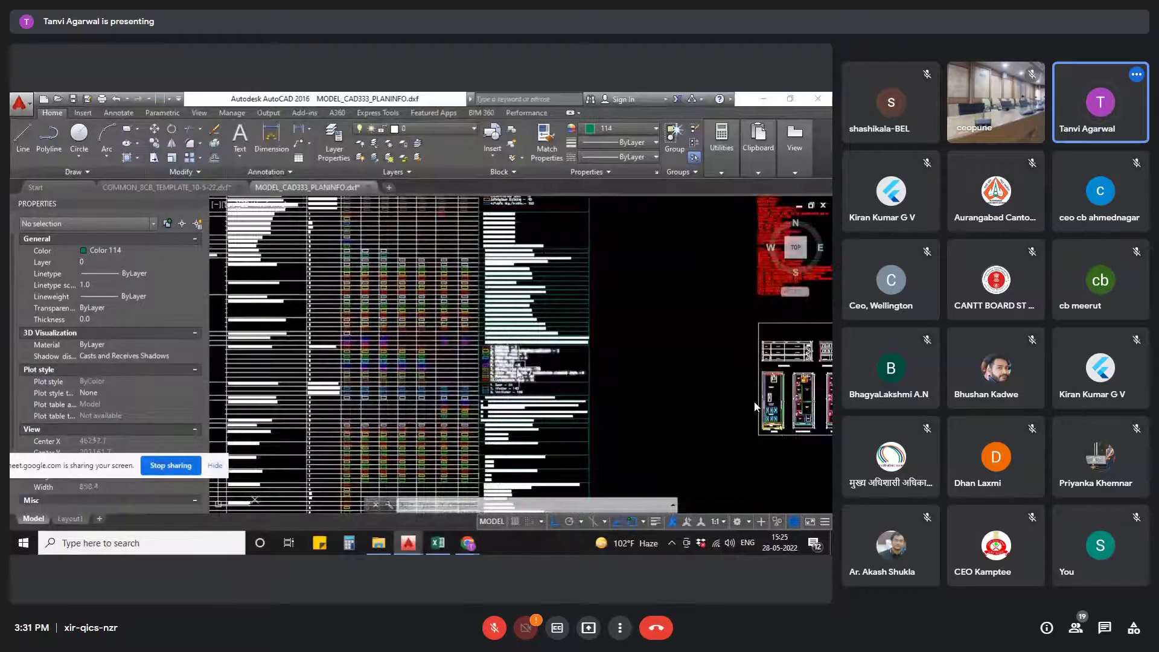
middle_click_drag(469, 385, 96, 418)
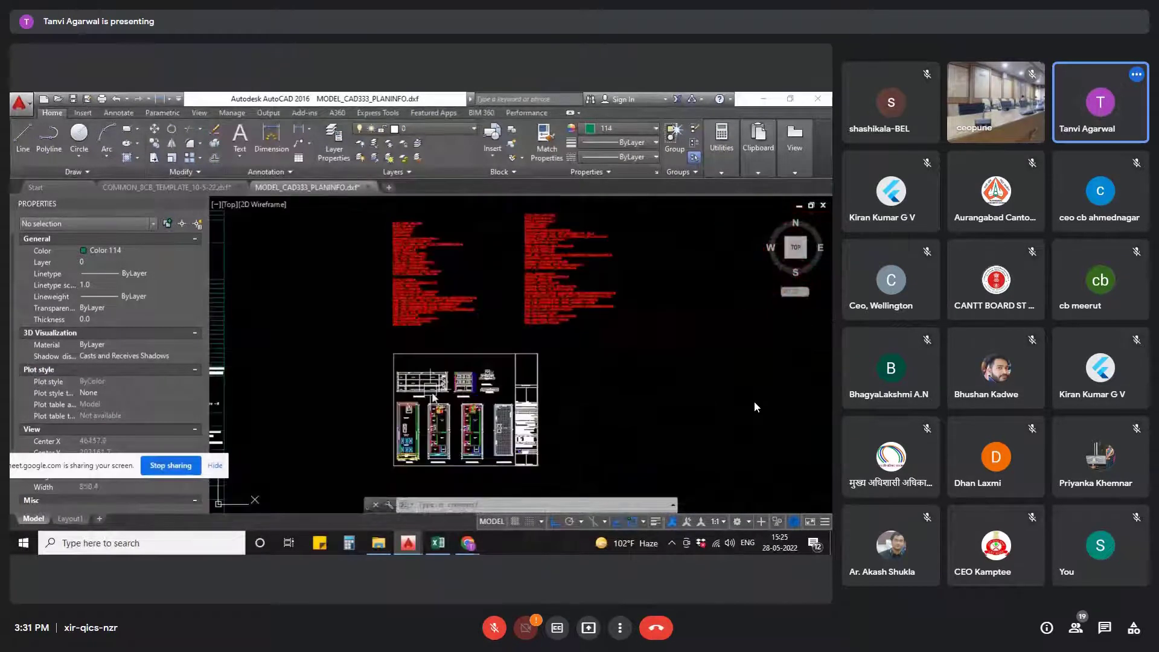
- Select the four bedroom outlines in the ground floor plan together and check their layer and colour
scroll(433, 395, "up", 8)
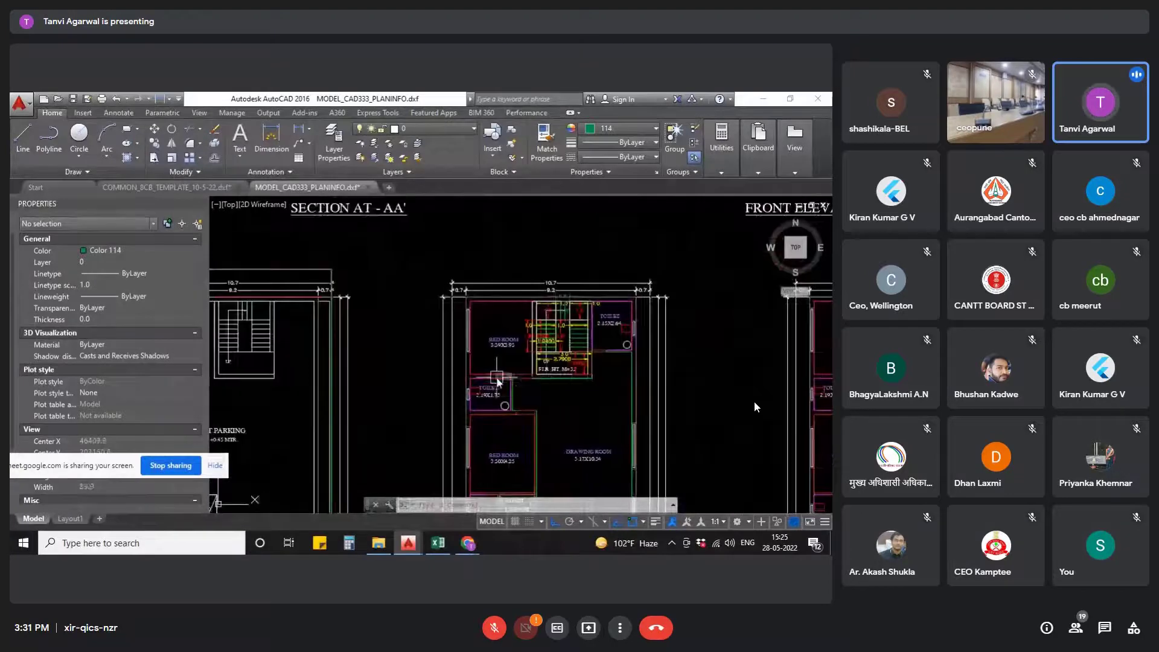
scroll(496, 377, "up", 5)
key("Escape")
key("Escape")
key("Escape")
left_click(469, 372)
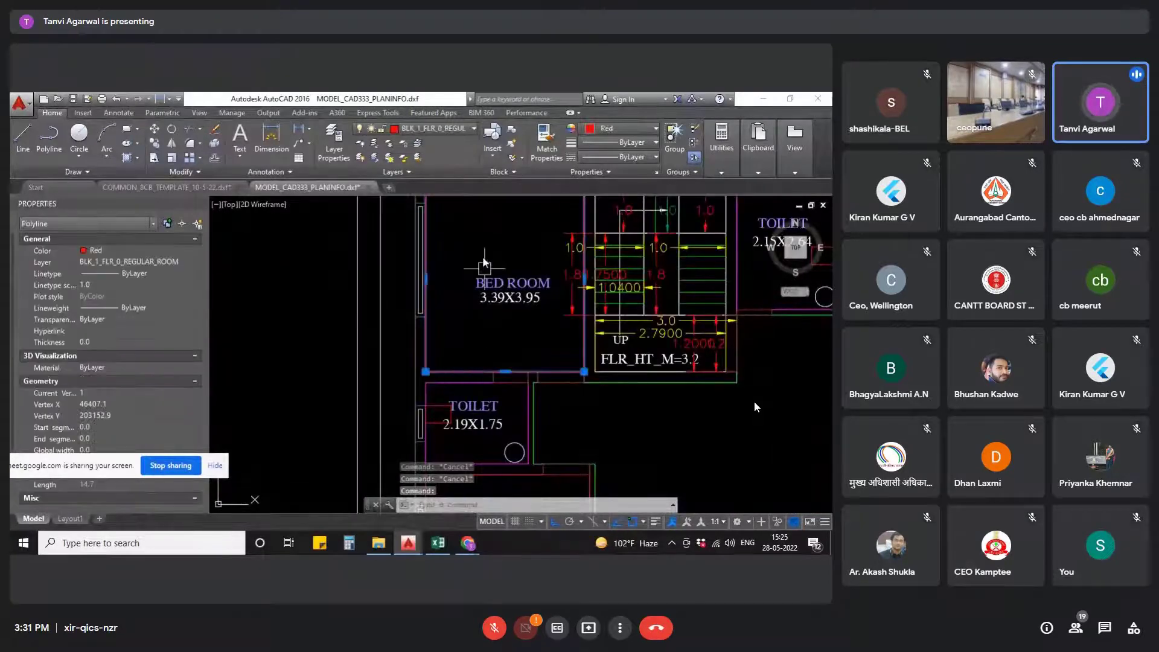
scroll(484, 263, "down", 4)
scroll(491, 311, "up", 4)
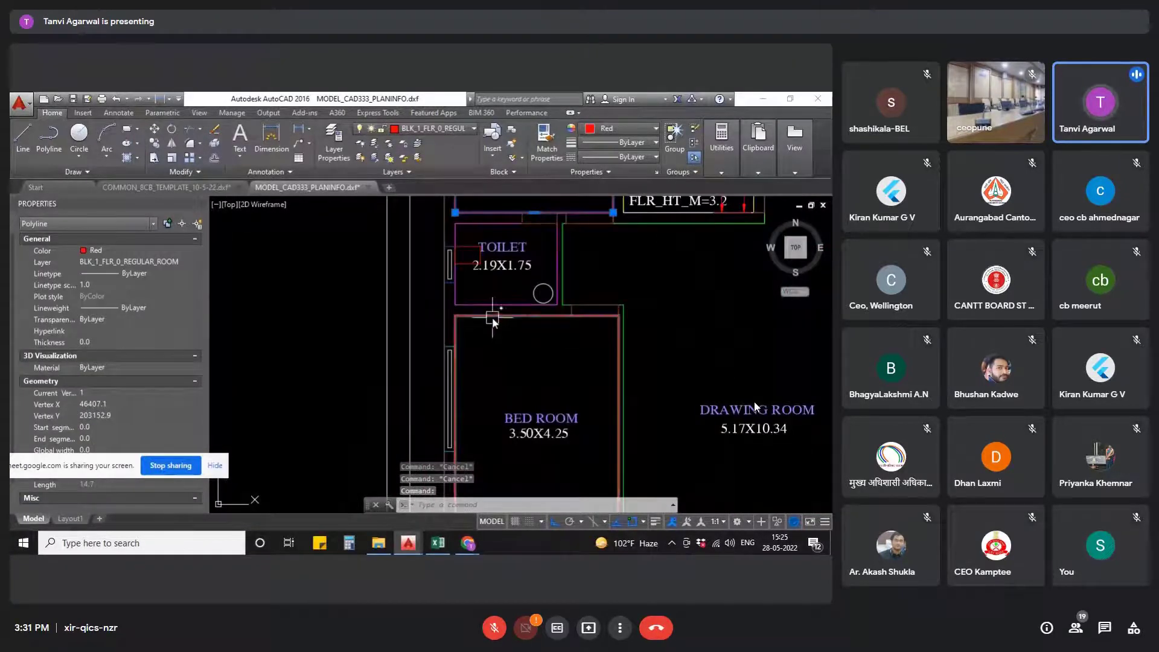
left_click(493, 318)
scroll(466, 230, "down", 4)
scroll(500, 442, "up", 6)
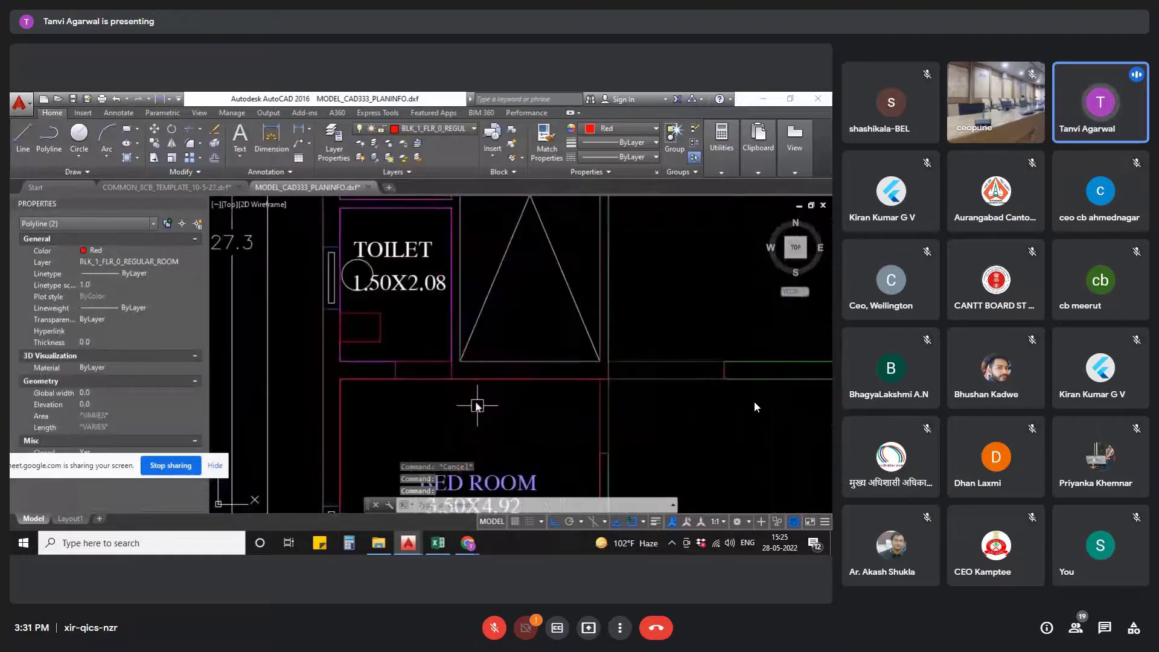
left_click(474, 379)
scroll(553, 396, "down", 3)
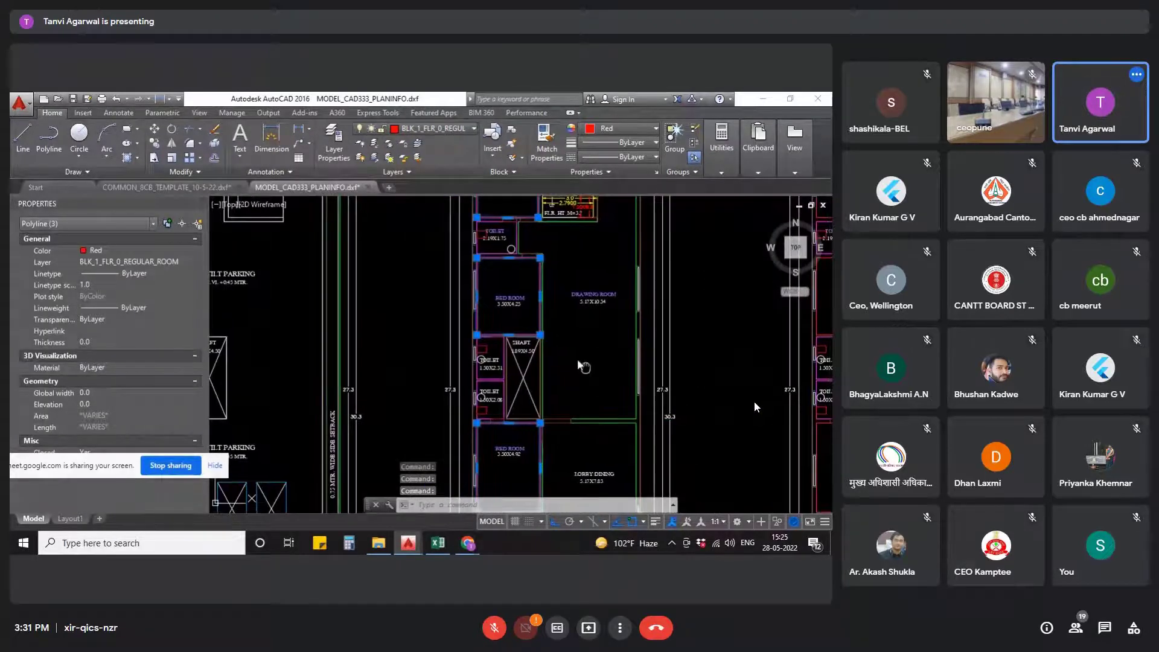
scroll(581, 365, "down", 3)
scroll(501, 433, "up", 5)
left_click(475, 300)
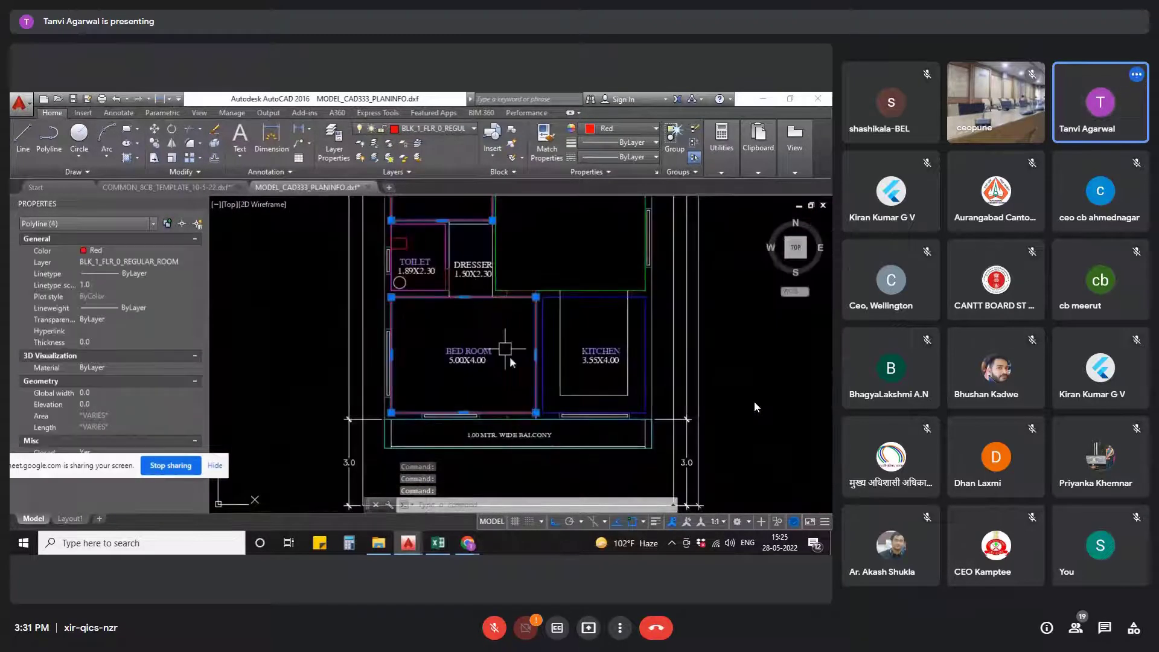
scroll(509, 356, "down", 5)
middle_click_drag(556, 336, 562, 388)
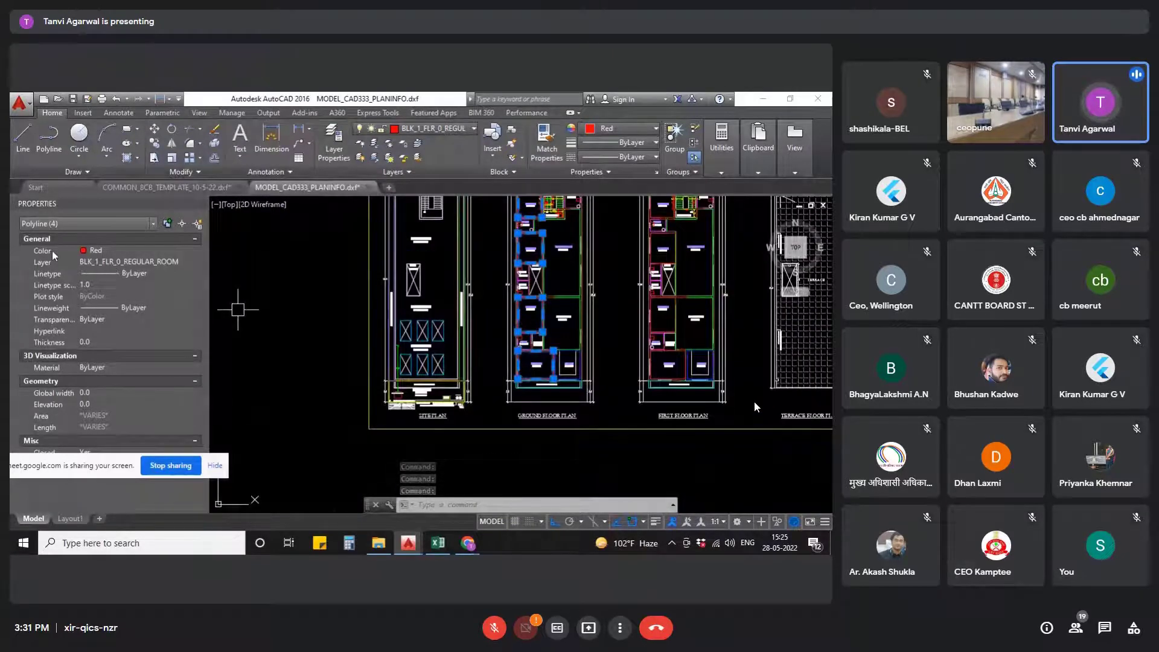
- Compare the layer and colour of the ground floor's kitchen outline with those of the adjacent 5.00X4.00 bedroom outline
scroll(562, 364, "up", 8)
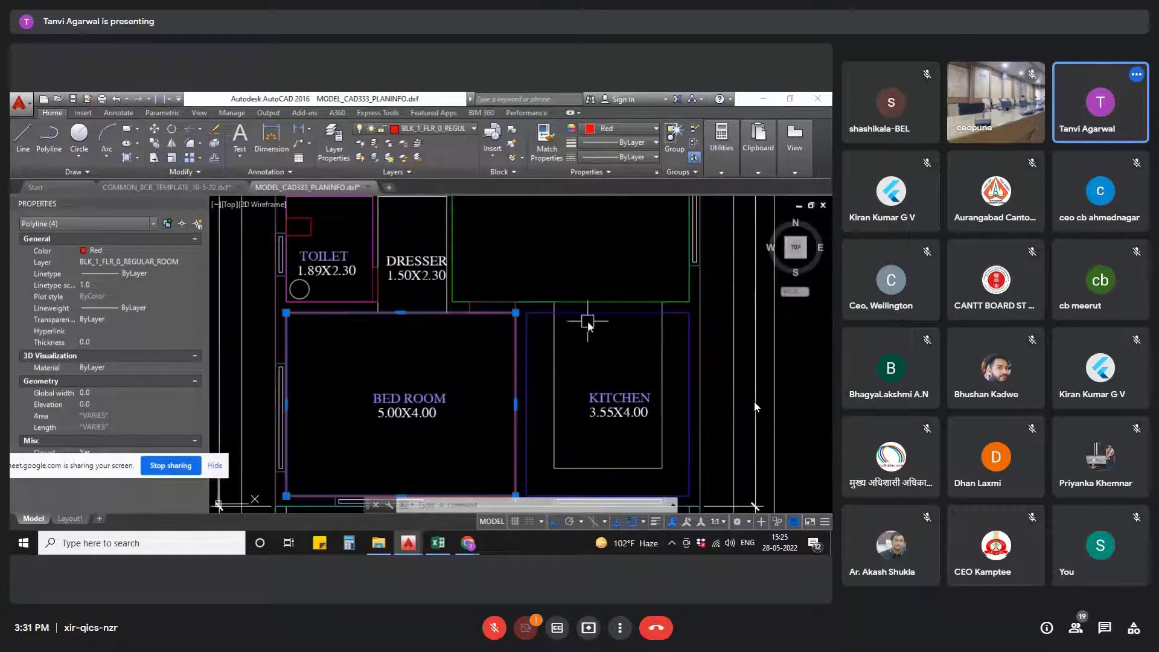
key("Escape")
left_click(591, 313)
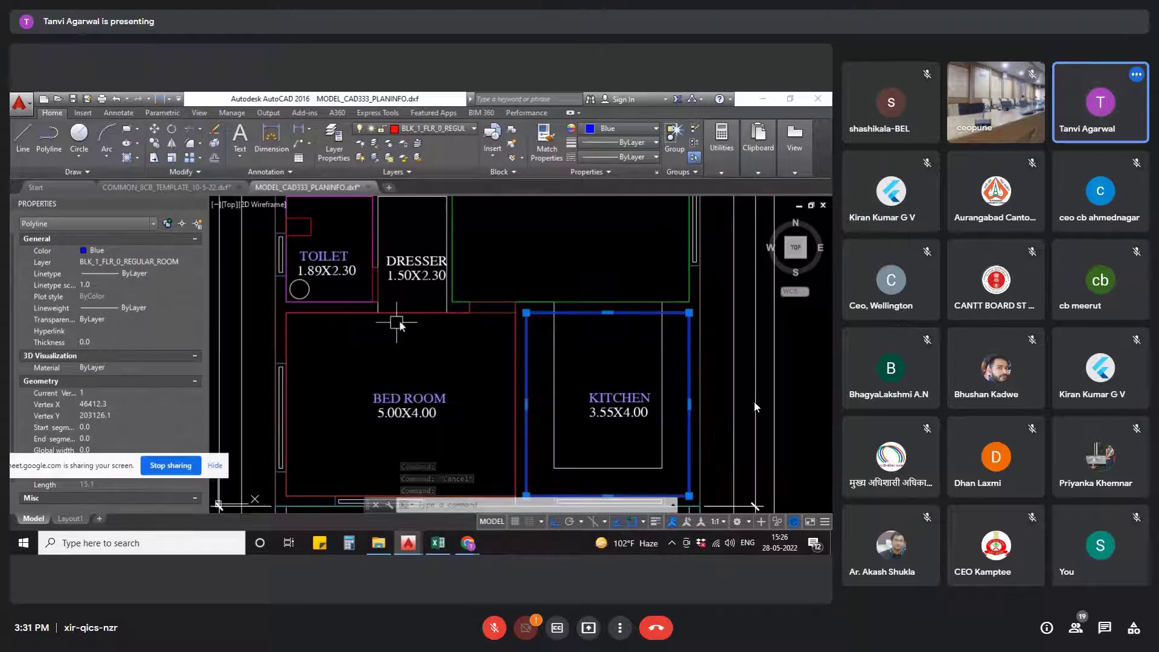
left_click(421, 313)
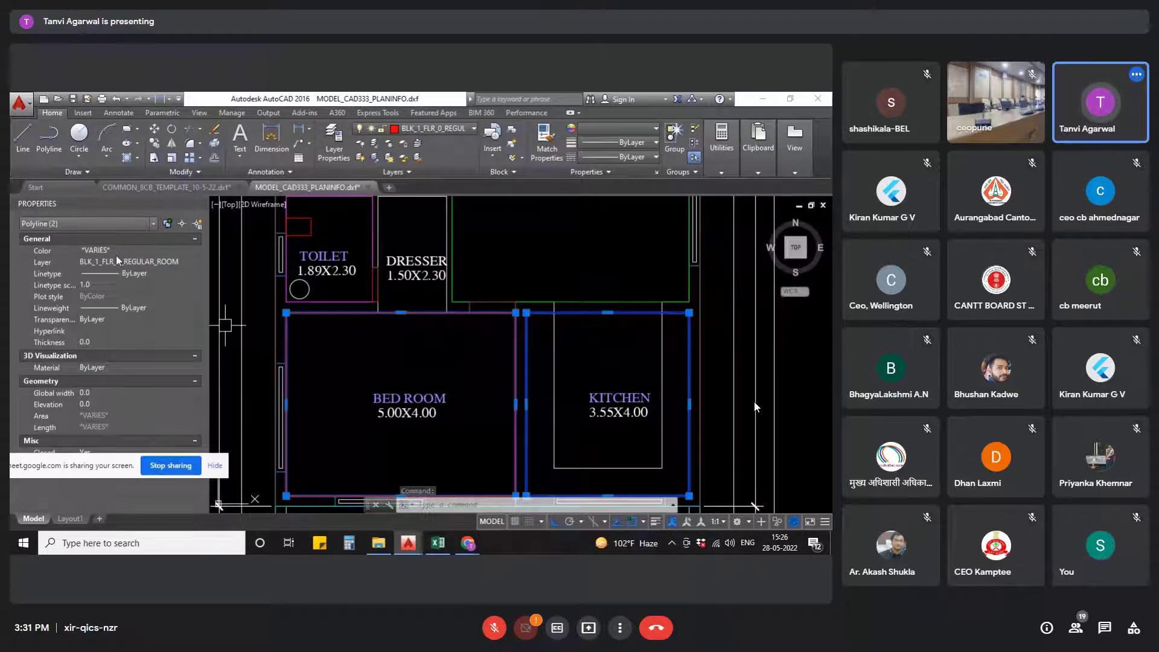
key("Escape")
left_click(426, 312)
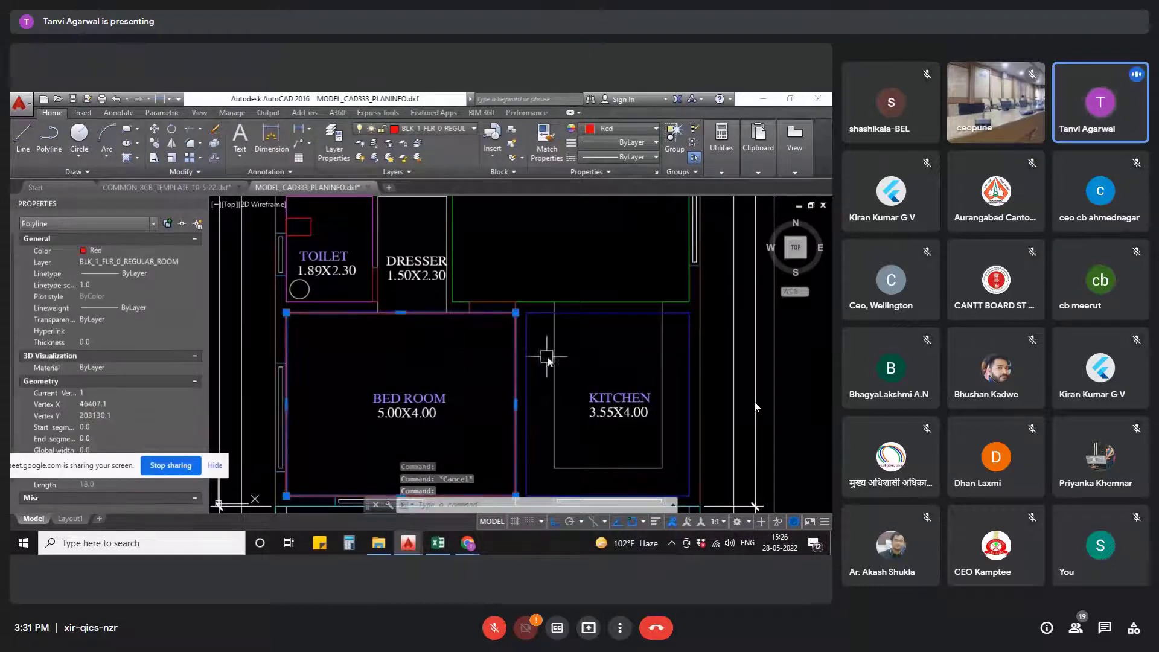
key("Escape")
left_click(539, 314)
- Look up the colour codes for kitchen and toilet/bath in the layer table's room-type list, and return to the floor plans
scroll(640, 375, "down", 5)
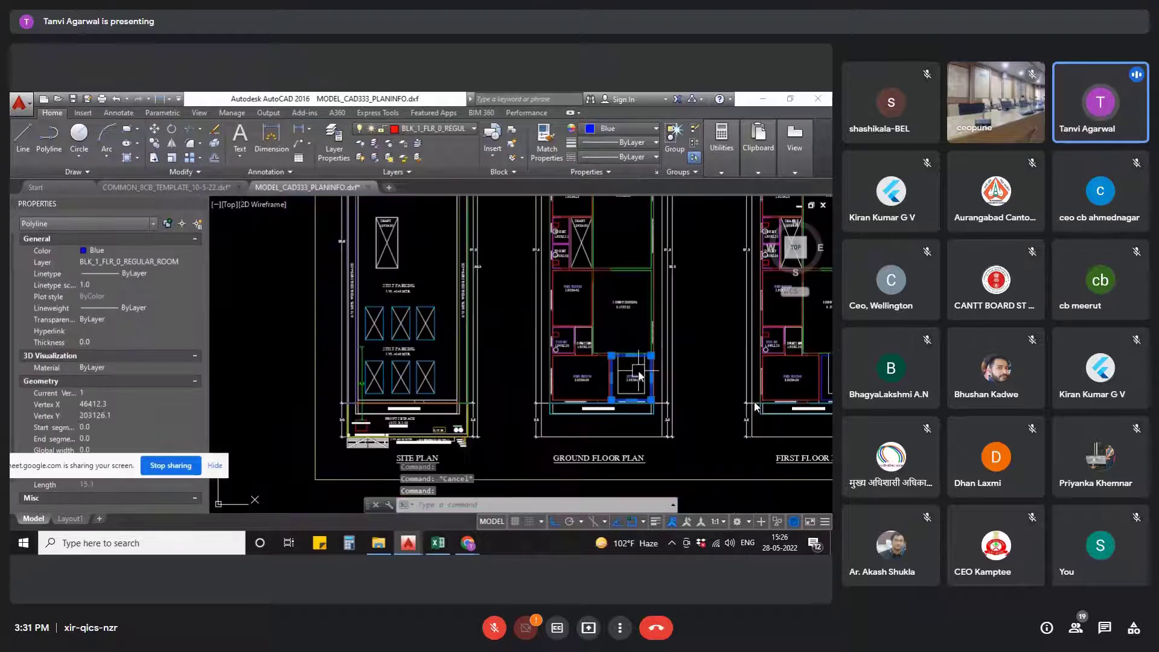
scroll(638, 376, "down", 4)
scroll(595, 416, "up", 10)
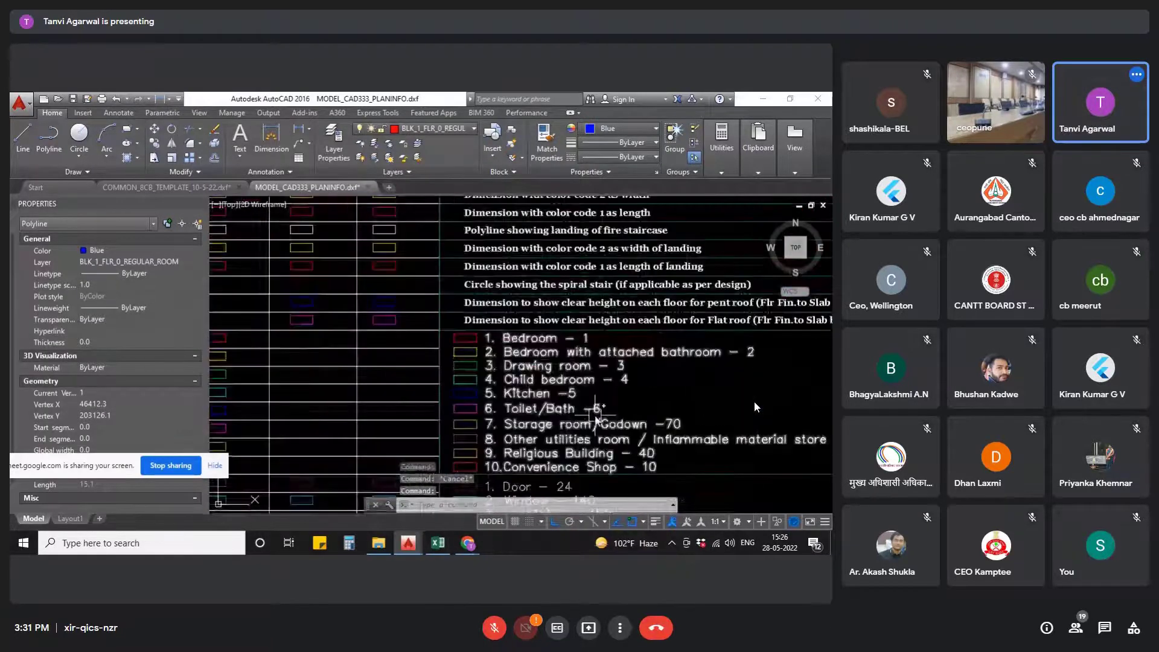
middle_click_drag(560, 404, 292, 443)
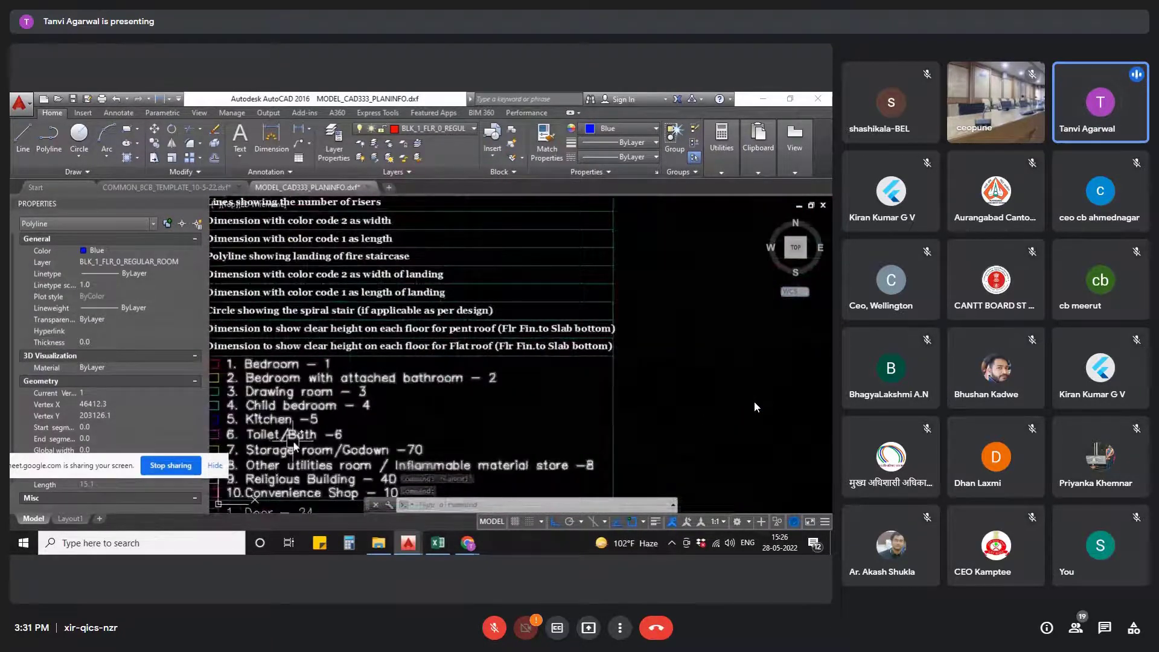
scroll(294, 445, "down", 6)
scroll(535, 463, "up", 5)
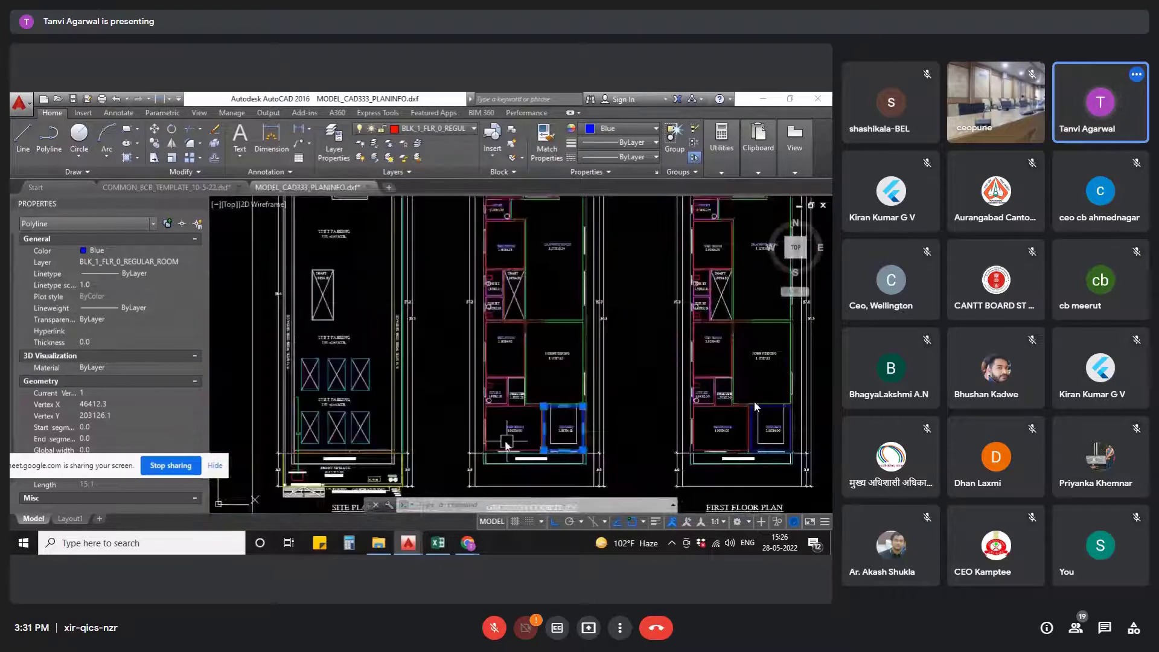
- Select all five toilet outlines in the ground floor plan to check their layer and colour, and clear the selection
scroll(487, 367, "up", 5)
key("Escape")
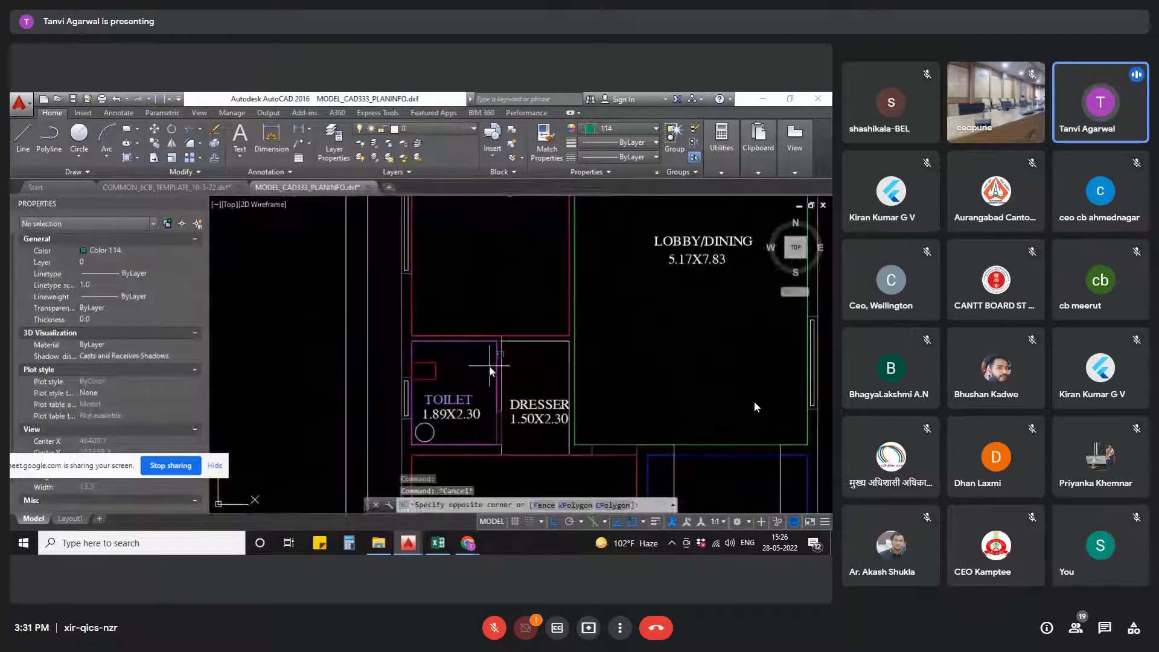
left_click(488, 366)
left_click(502, 368)
scroll(487, 314, "down", 5)
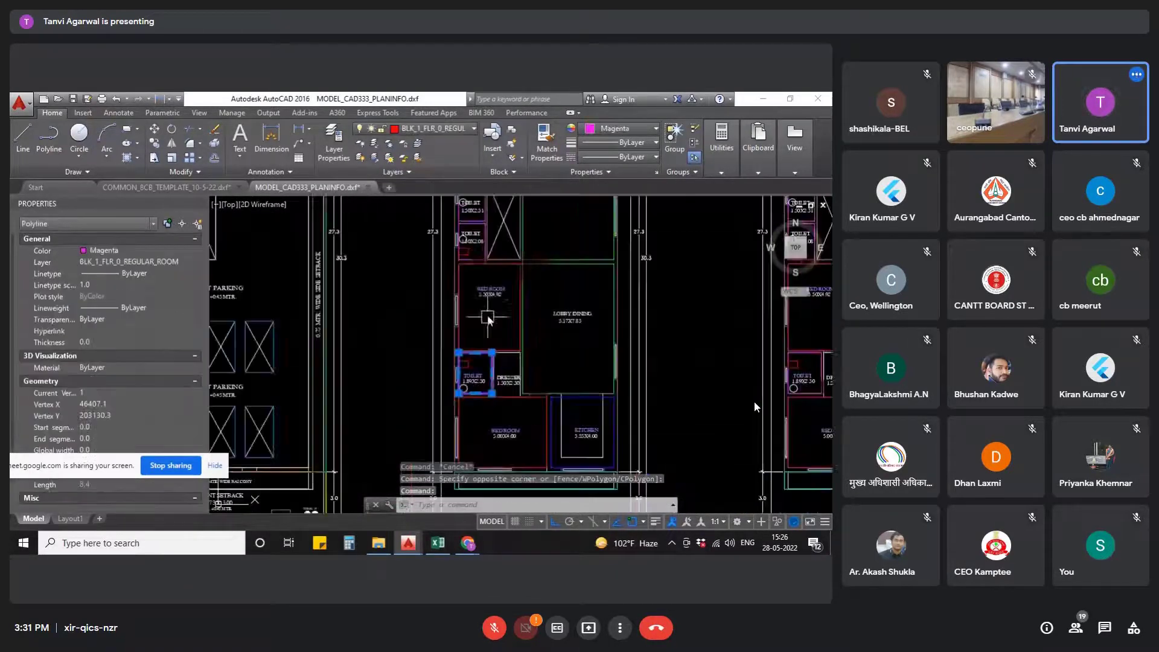
scroll(483, 312, "up", 8)
left_click(509, 238)
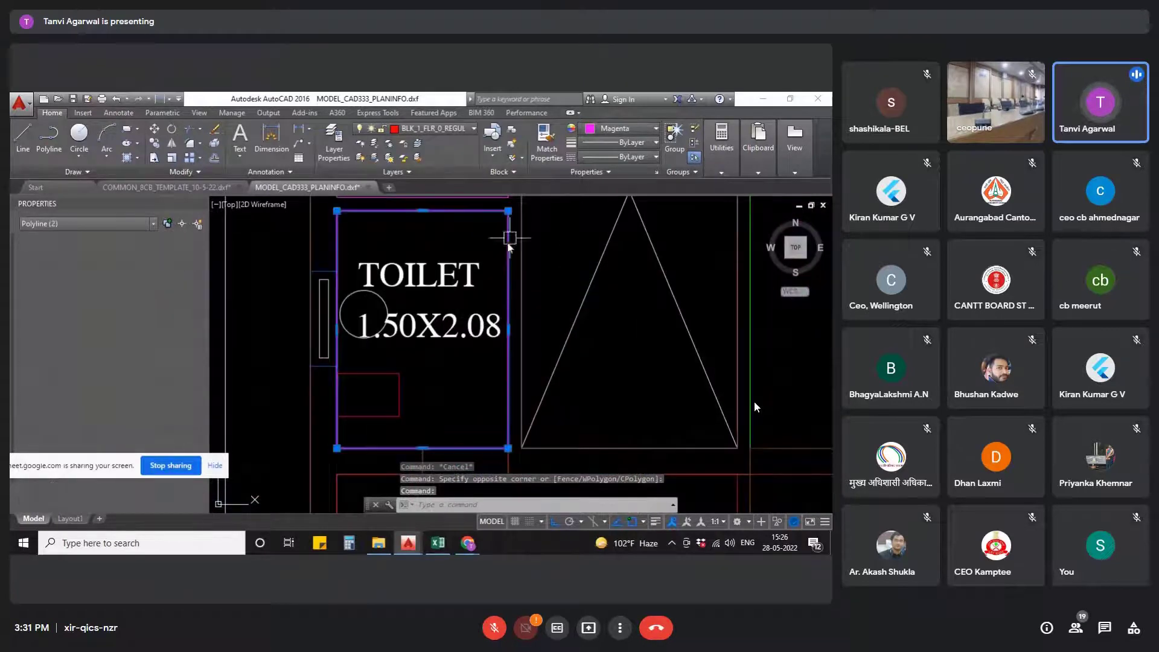
middle_click_drag(464, 249, 490, 454)
left_click(535, 347)
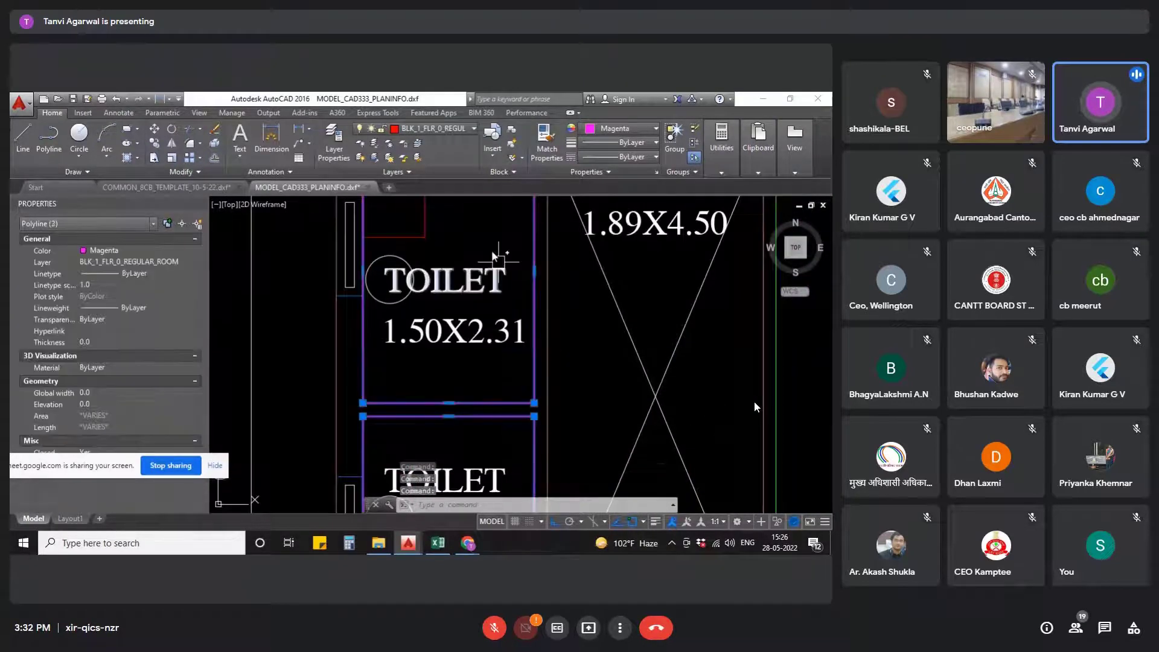
scroll(477, 422, "down", 6)
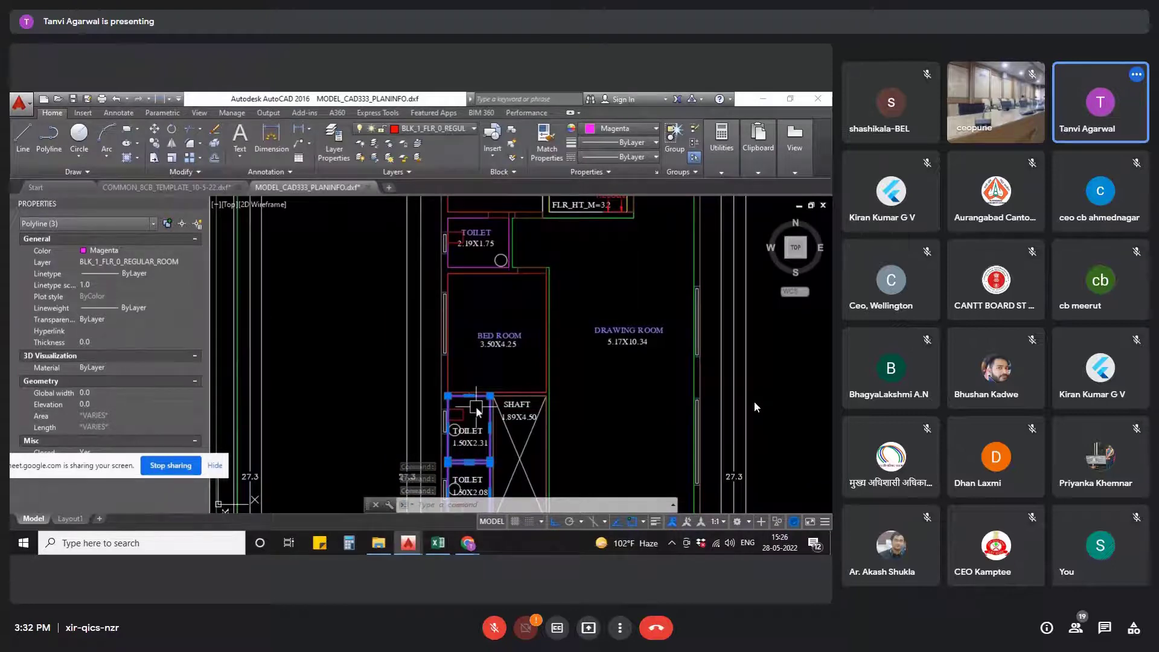
scroll(495, 253, "up", 3)
left_click(454, 396)
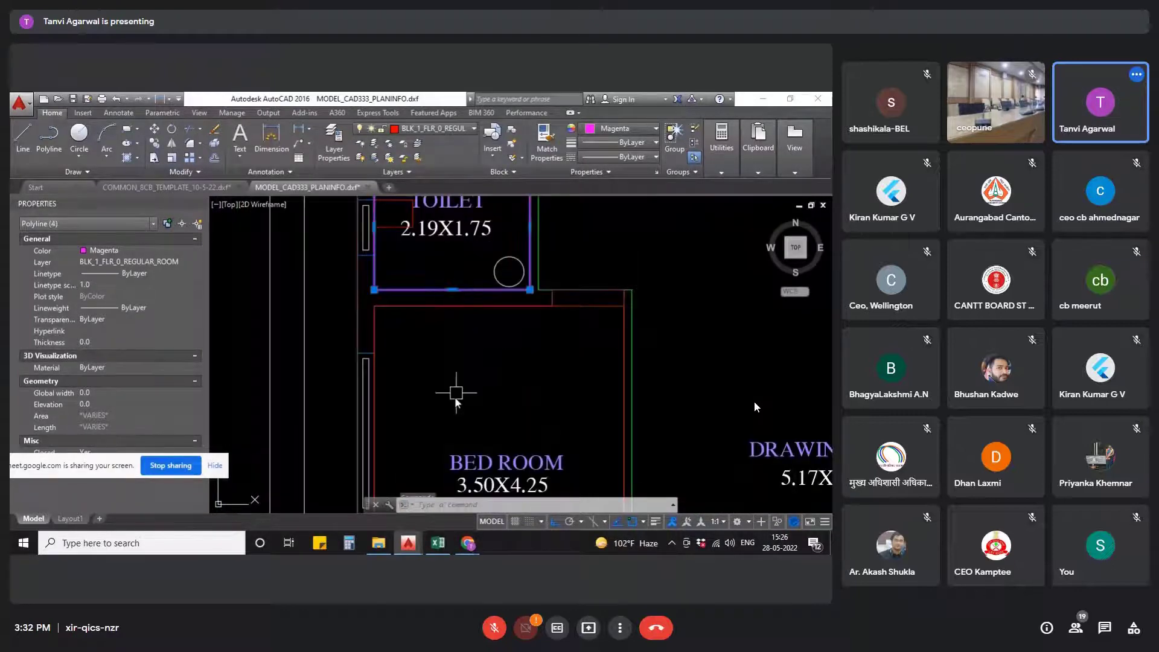
scroll(455, 396, "down", 5)
scroll(515, 318, "up", 8)
left_click(394, 311)
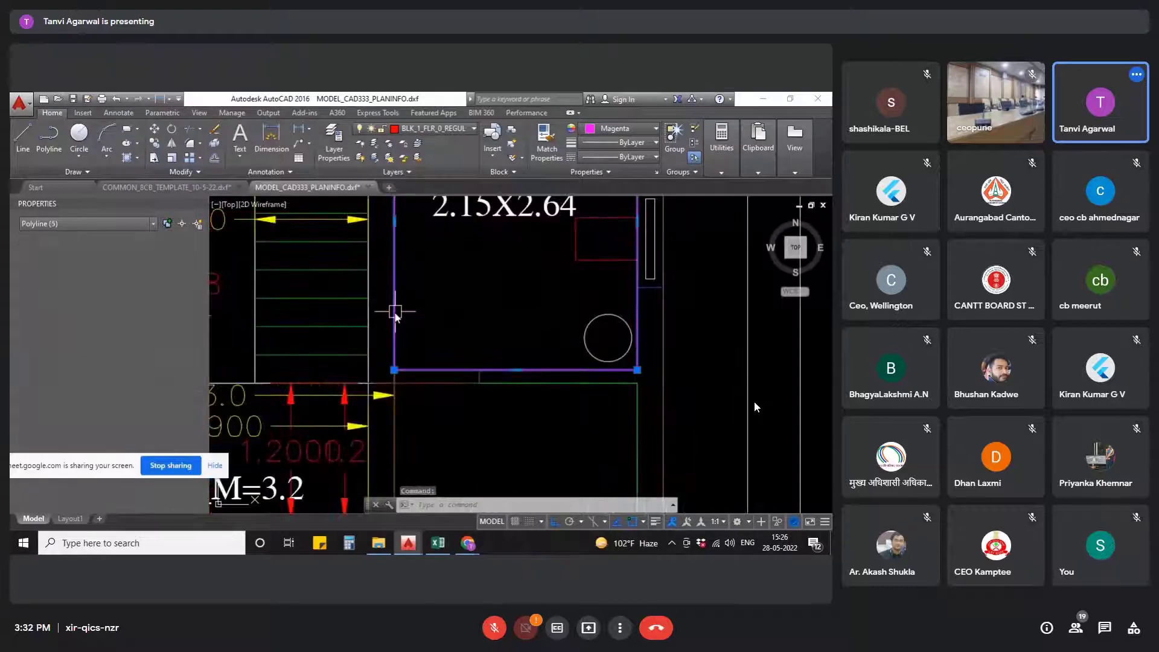
scroll(513, 317, "down", 5)
scroll(488, 348, "down", 5)
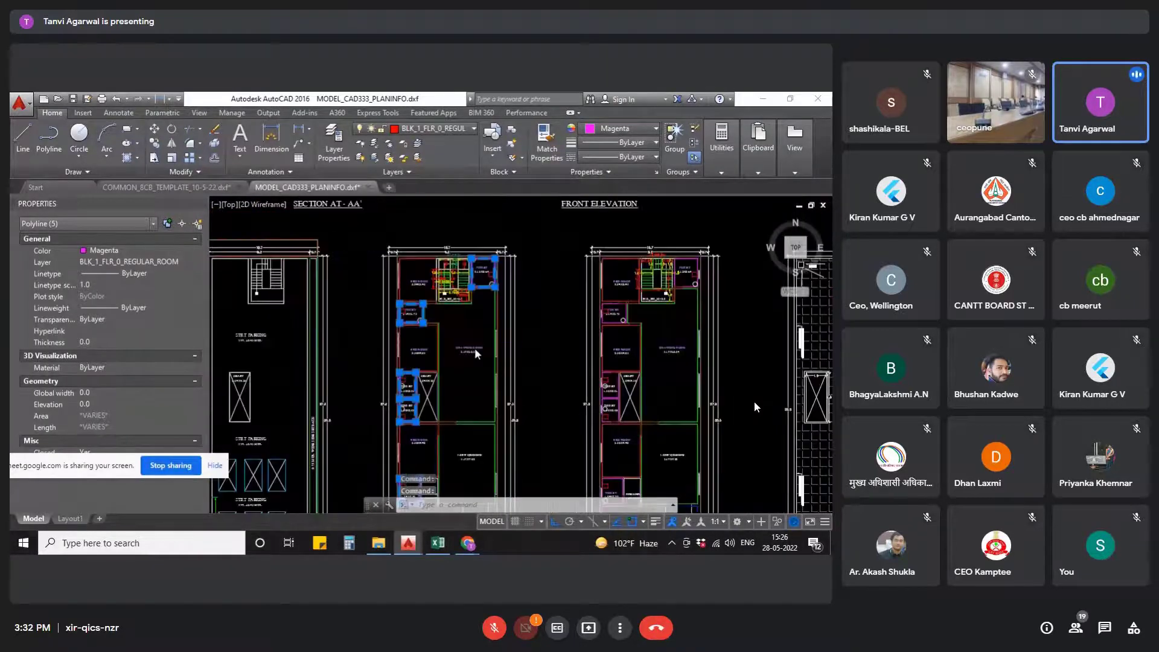
scroll(439, 421, "up", 3)
scroll(439, 420, "up", 6)
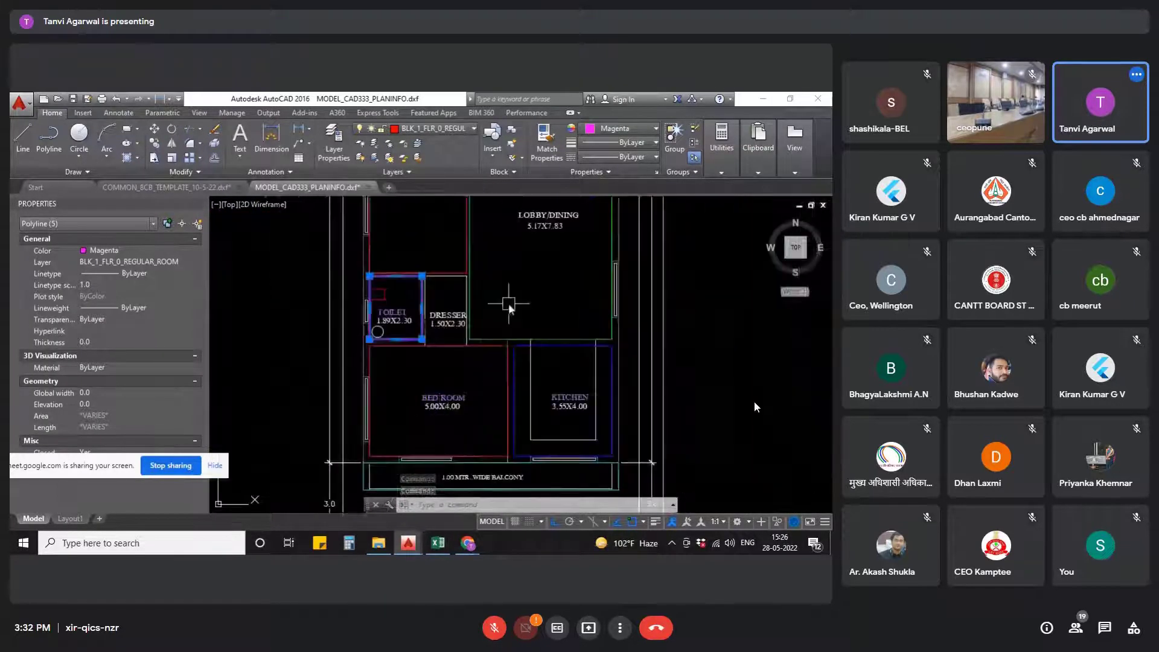
scroll(507, 319, "down", 2)
key("Escape")
key("Escape")
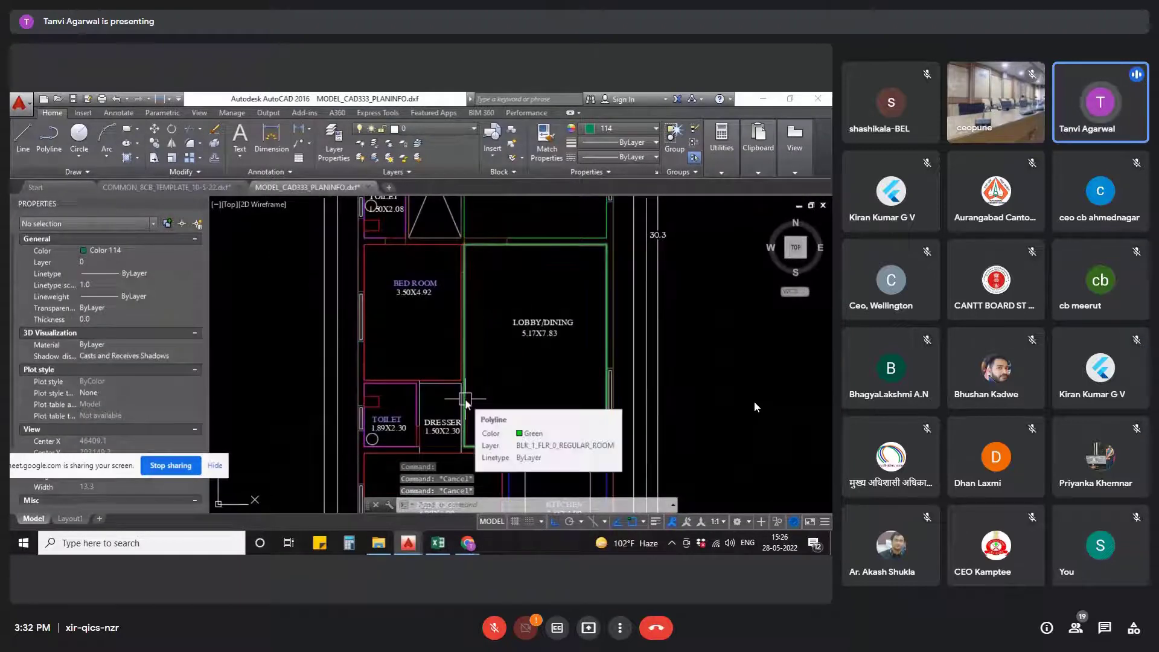
- Select the ground floor's lobby/dining and drawing room outlines to check their shared layer and colour, and clear the selection
left_click(465, 399)
mouse_move(515, 290)
middle_mouse_down()
mouse_move(482, 477)
mouse_move(492, 475)
middle_mouse_up()
left_click(562, 316)
scroll(495, 346, "down", 3)
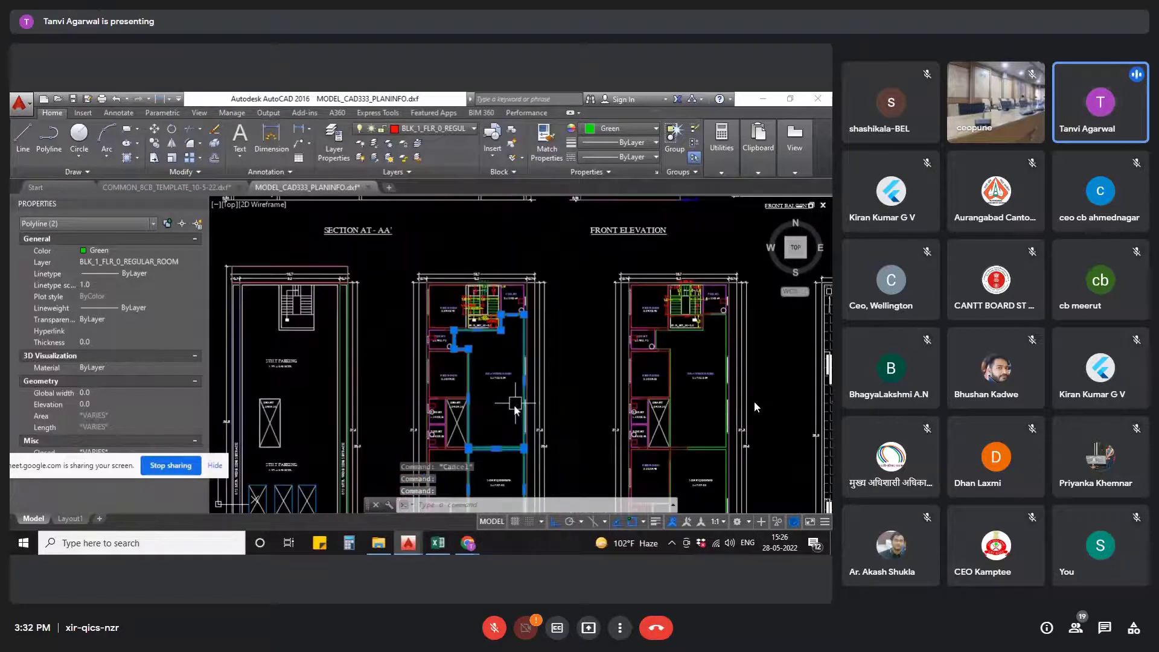
scroll(495, 345, "up", 3)
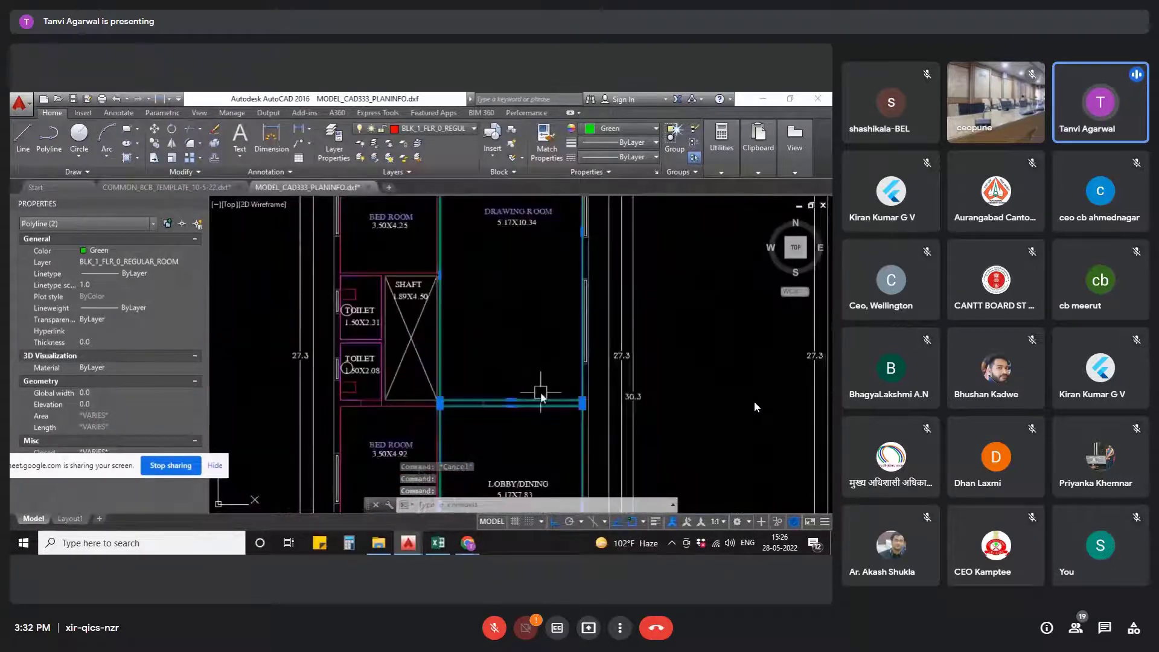
scroll(542, 394, "up", 4)
key("Escape")
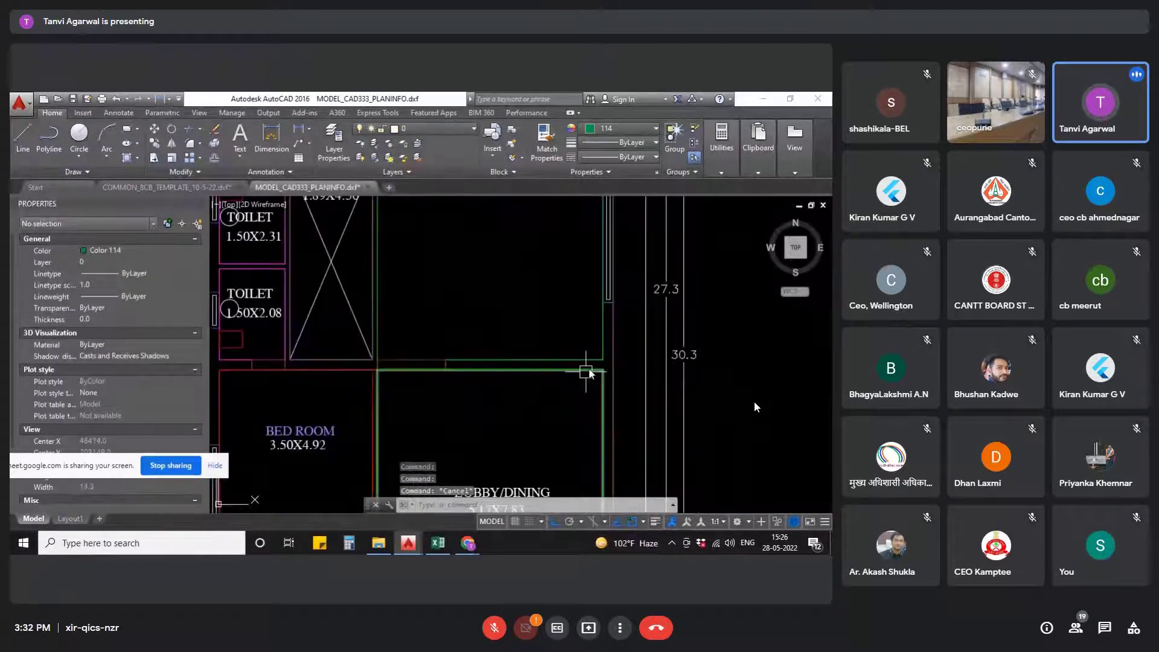
- Select the first floor plan's bedroom outline beside the kitchen and check its layer and colour
scroll(590, 374, "down", 5)
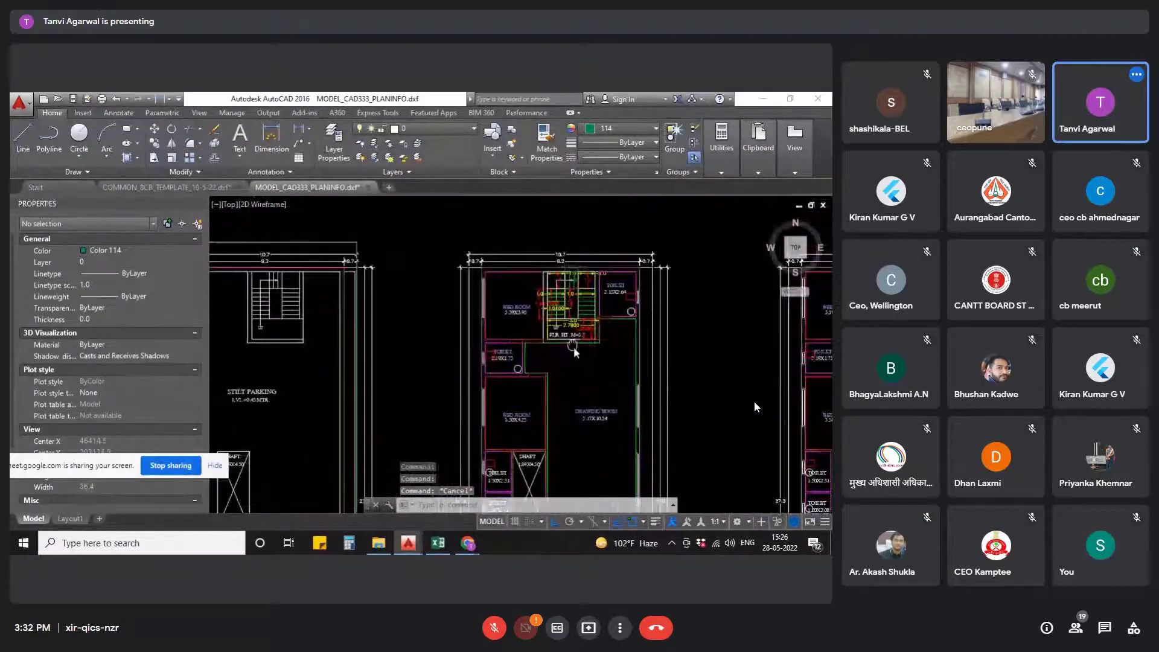
scroll(512, 331, "up", 4)
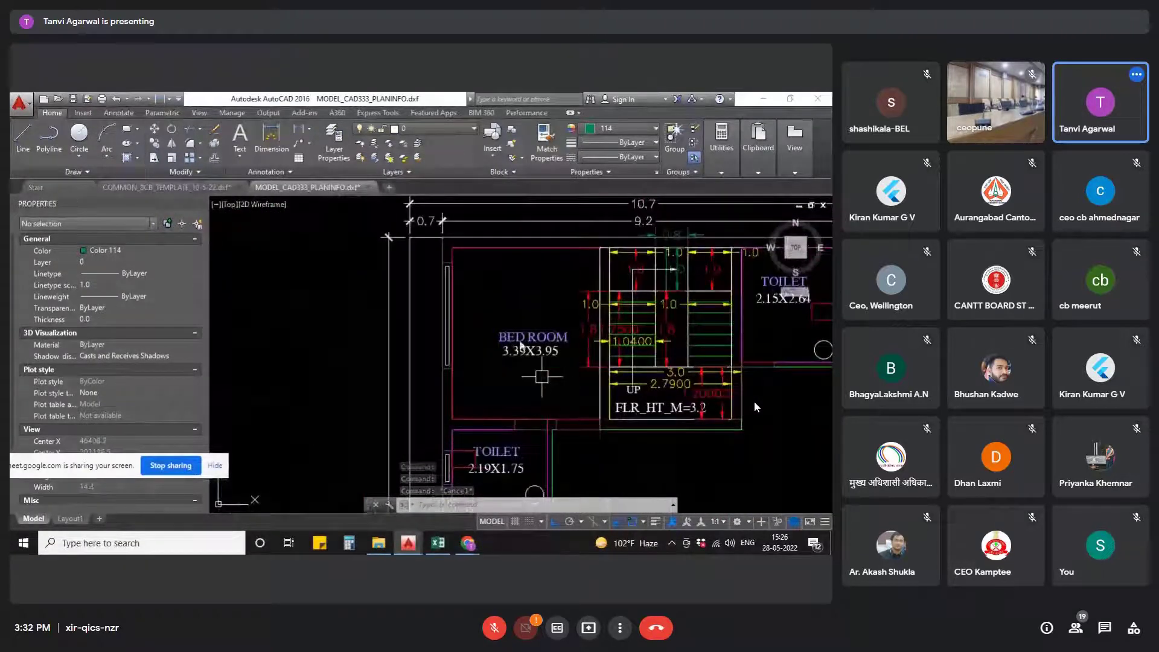
scroll(541, 376, "down", 6)
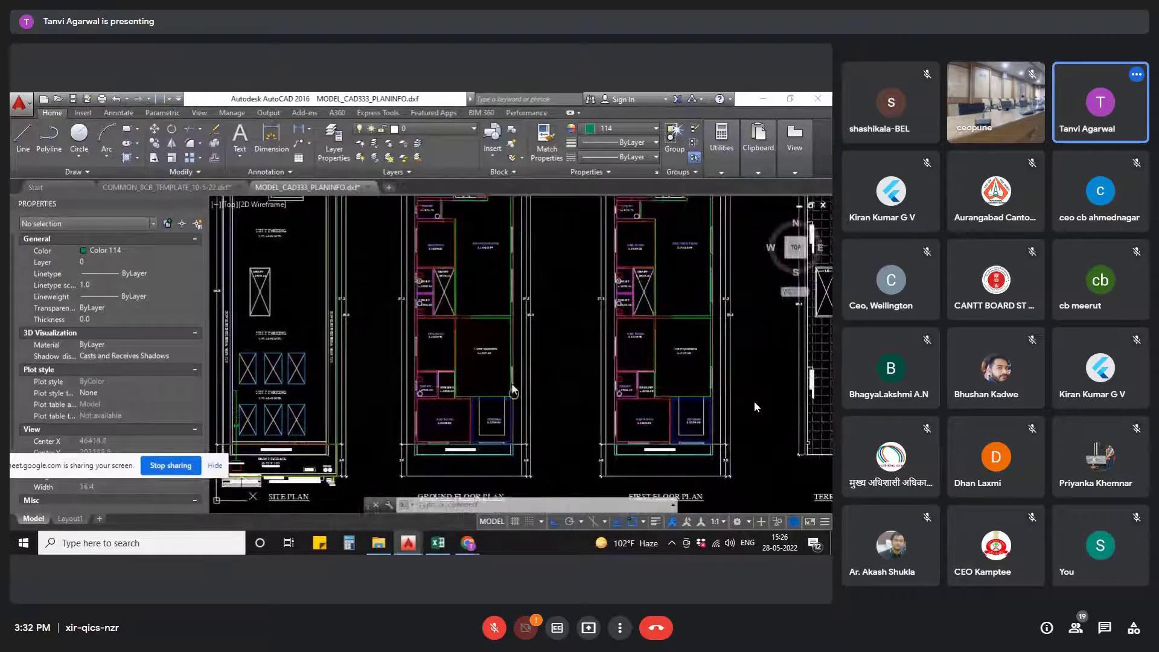
scroll(512, 391, "up", 5)
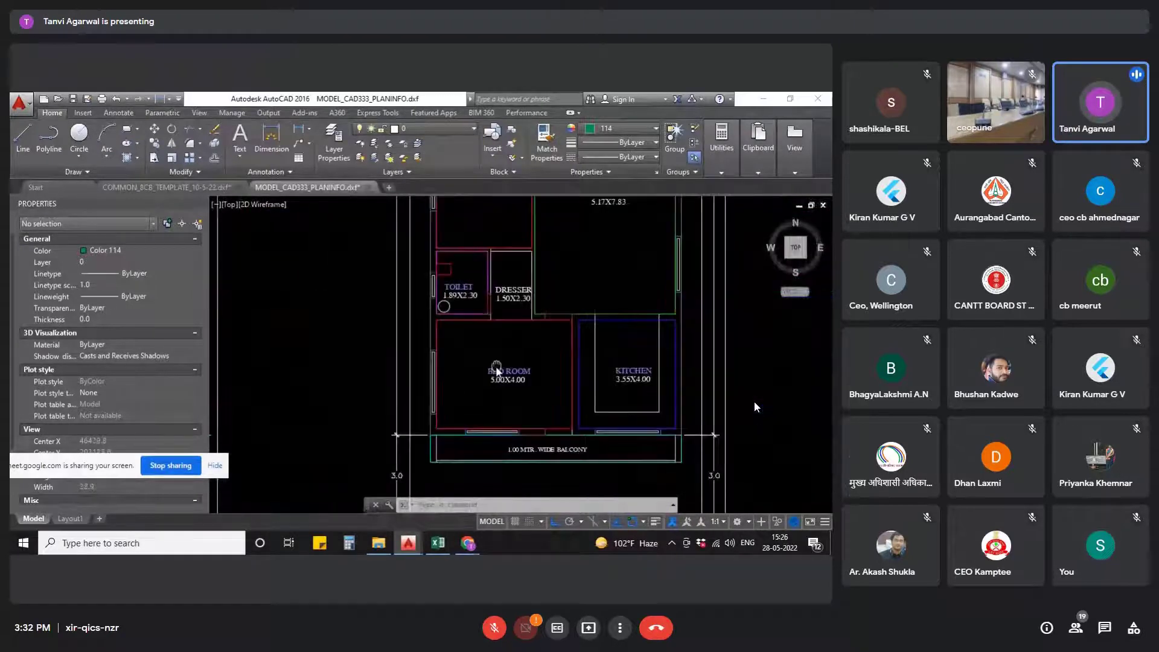
scroll(498, 318, "up", 2)
key("Escape")
key("Escape")
left_click(498, 318)
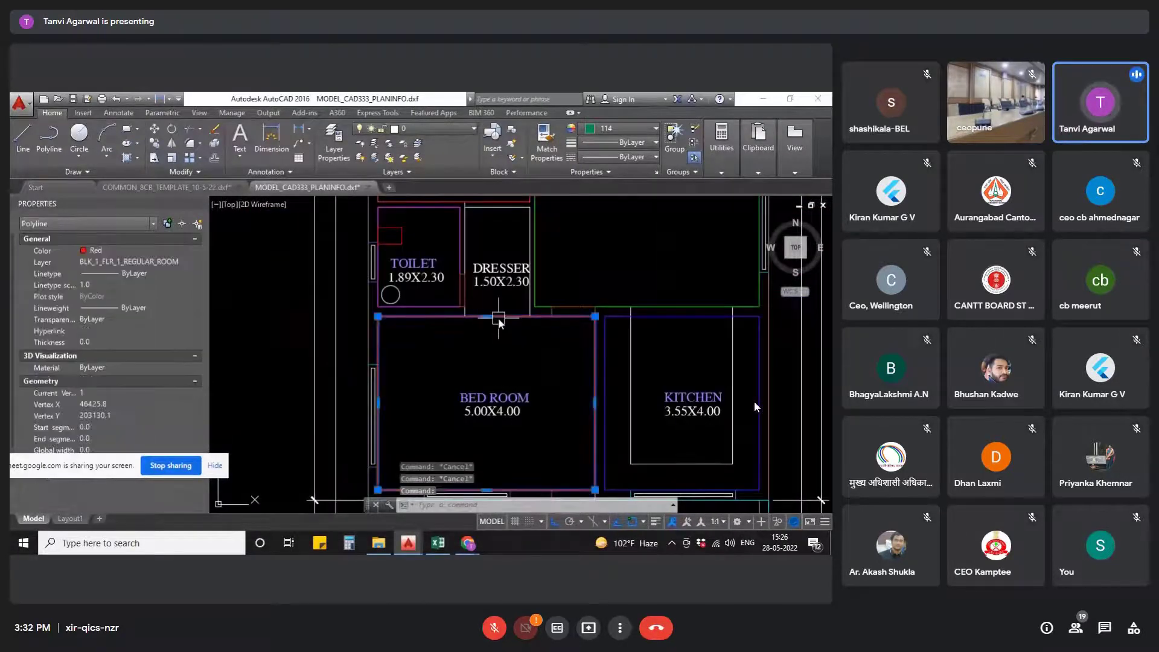
scroll(628, 268, "down", 4)
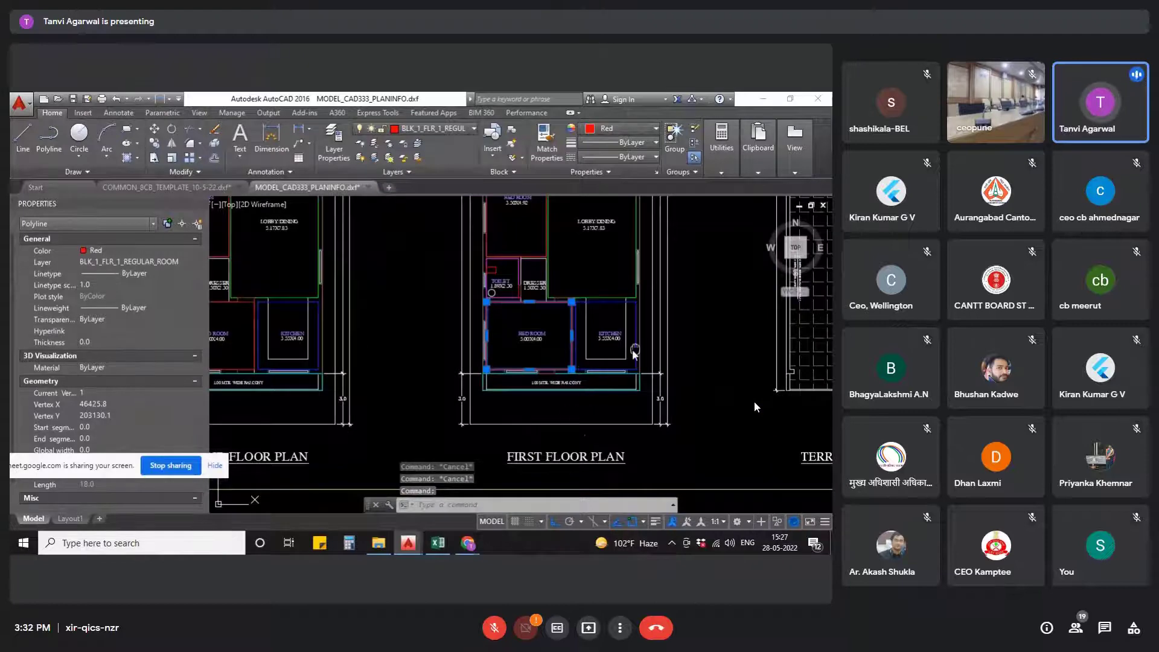
middle_click_drag(633, 351, 503, 413)
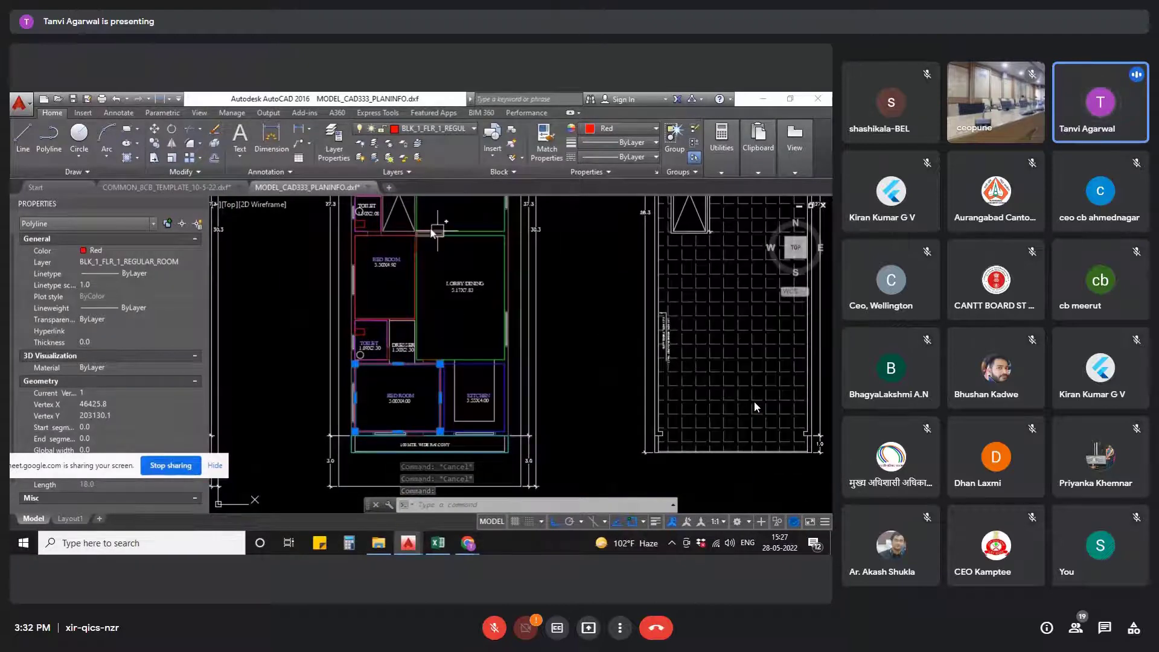
- Add the first floor's lobby/dining and drawing room outlines to the selection to check their layer and colour
scroll(433, 233, "up", 5)
left_click(516, 253)
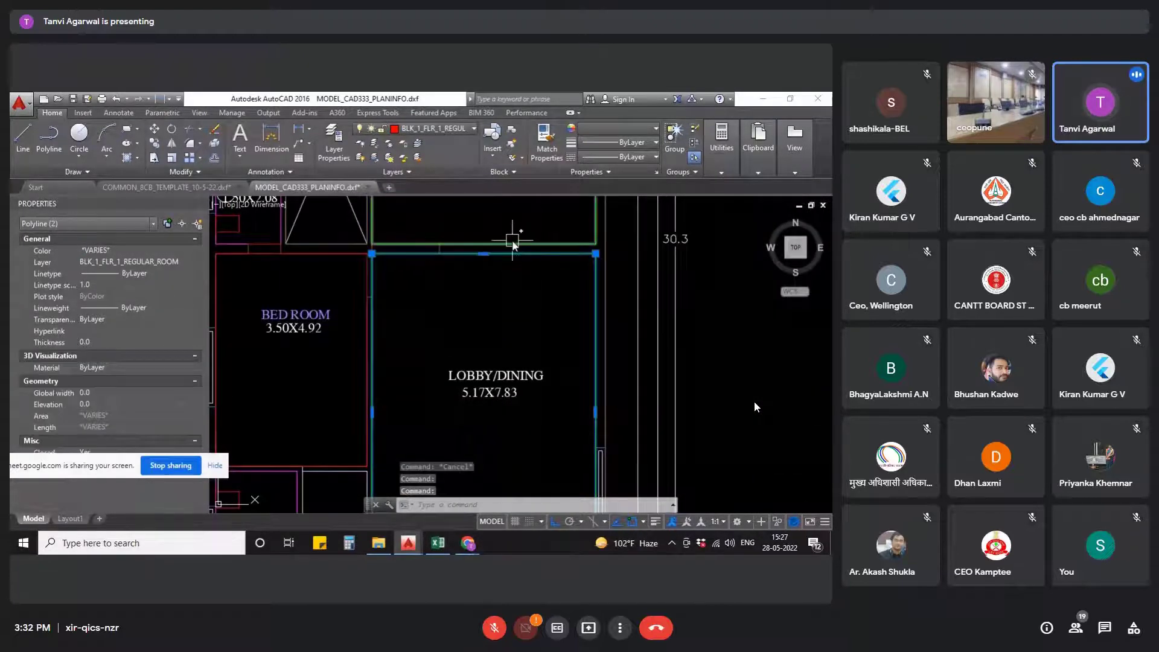
scroll(513, 245, "down", 5)
scroll(543, 254, "up", 5)
left_click(600, 228)
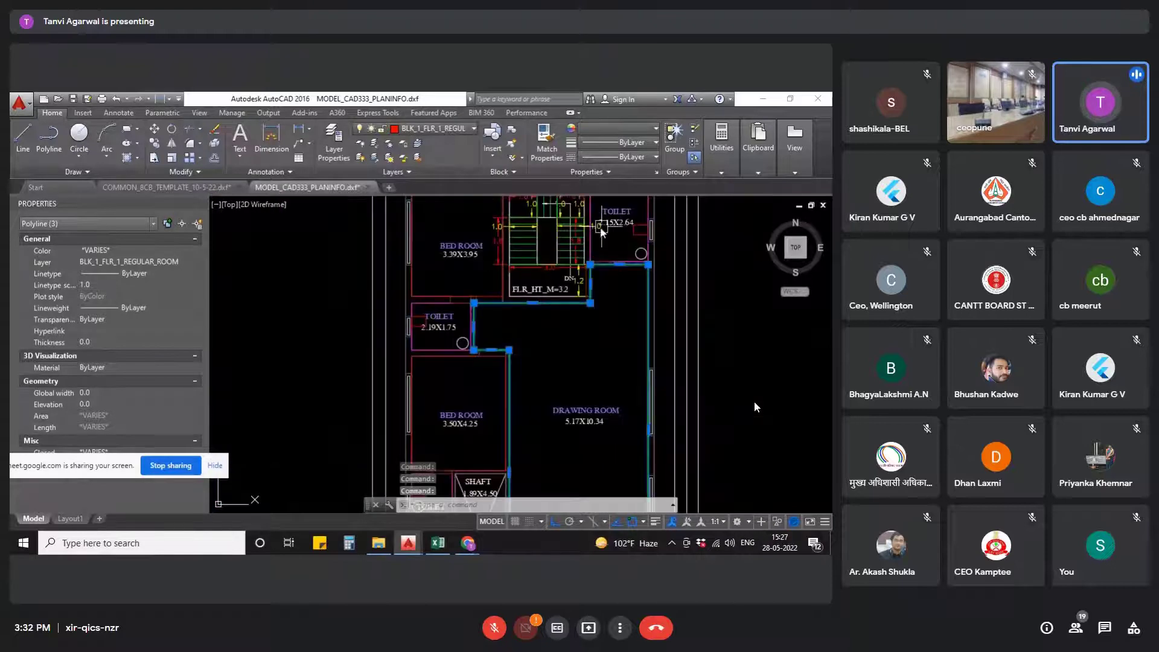
- Add the first floor's remaining bedroom outlines and the toilets near the staircase to the selection to check their layer, and clear the selection
scroll(603, 224, "up", 5)
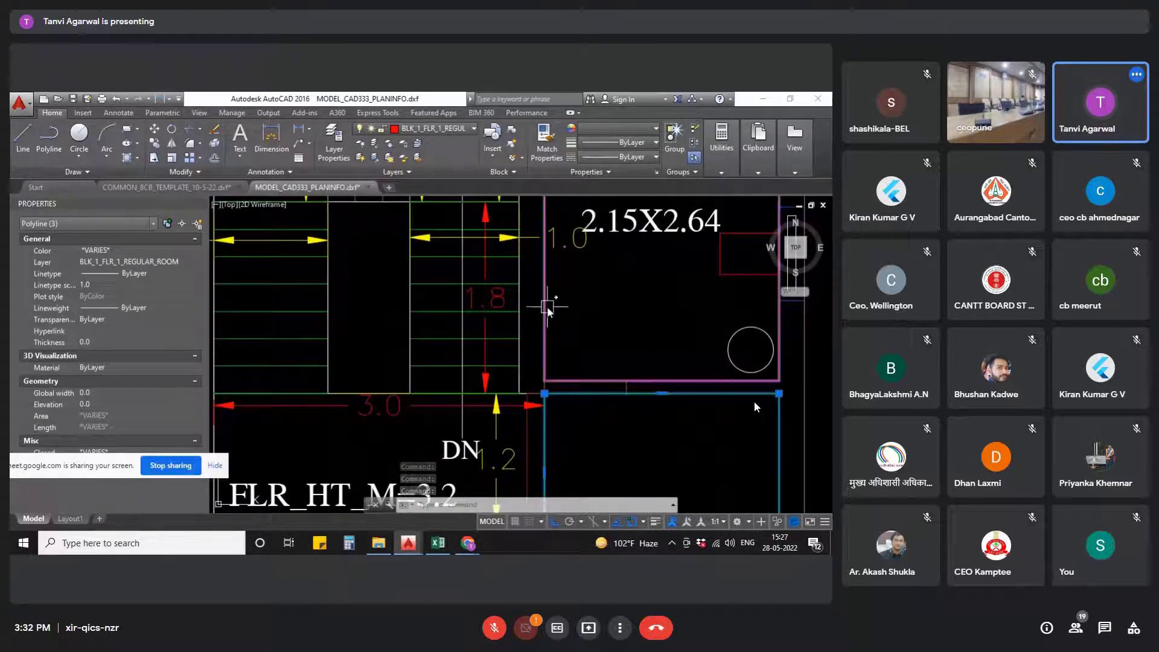
left_click(547, 305)
scroll(637, 395, "down", 6)
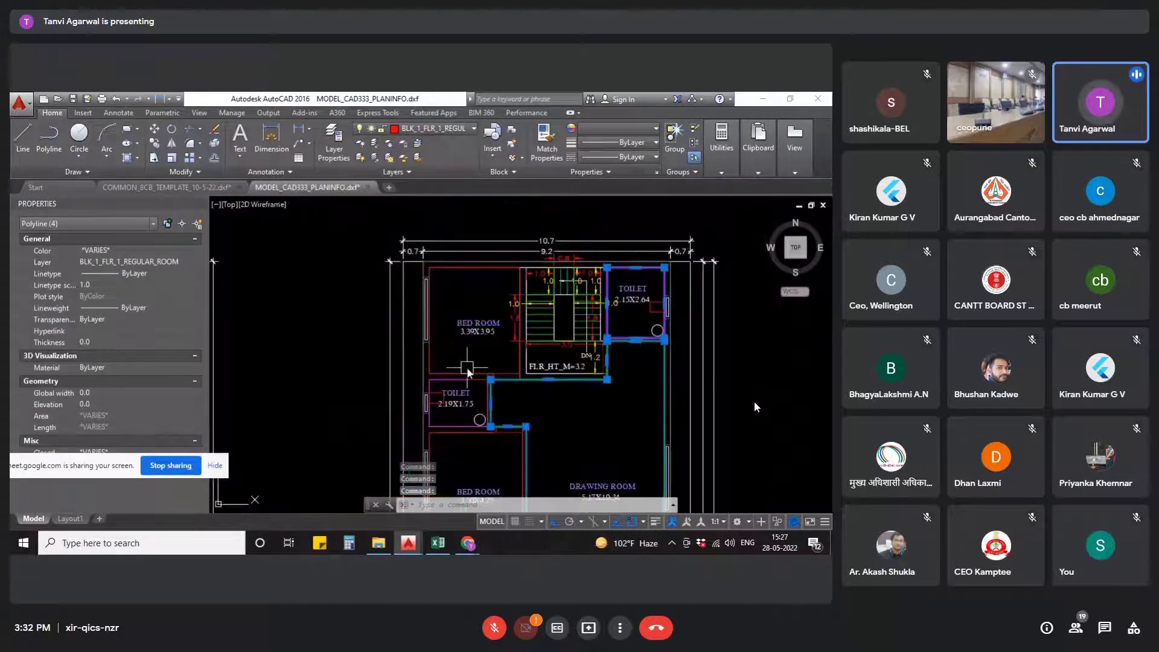
left_click(447, 373)
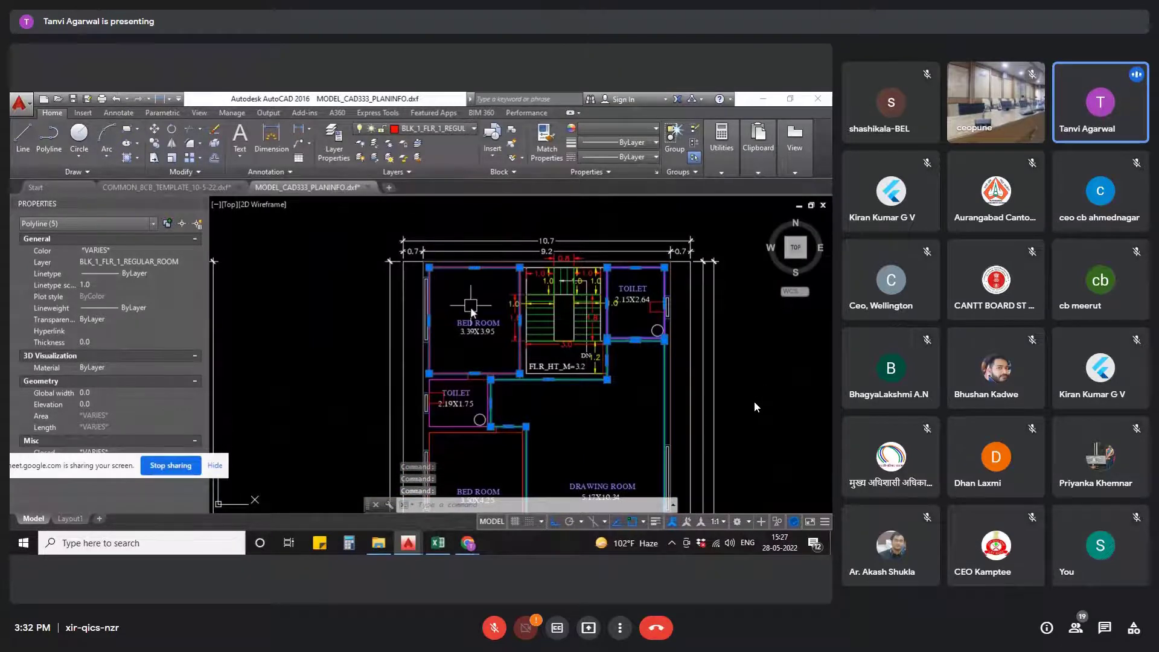
scroll(547, 421, "up", 4)
left_click(415, 333)
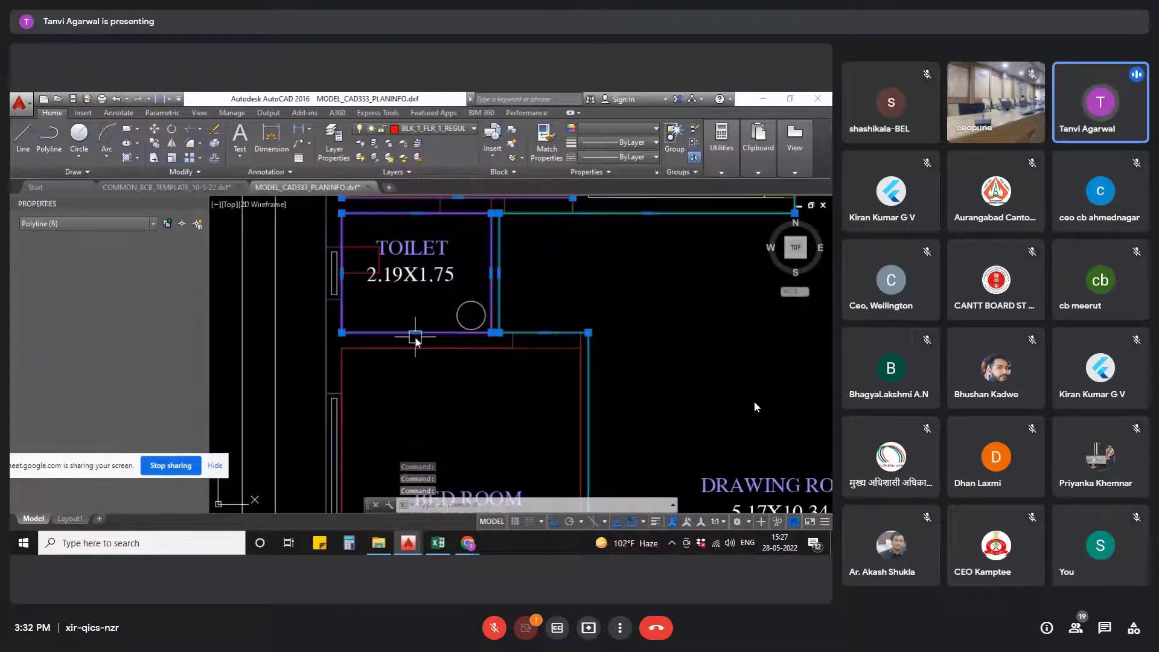
scroll(450, 276, "down", 5)
left_click(458, 383)
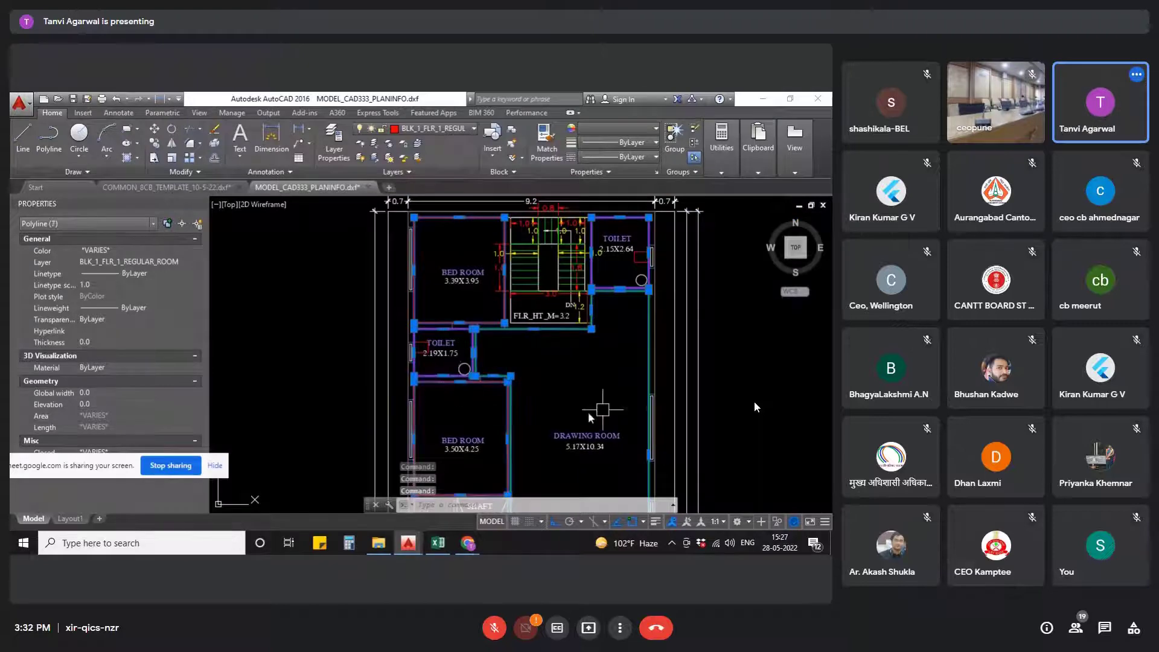
scroll(523, 261, "up", 3)
scroll(416, 336, "up", 4)
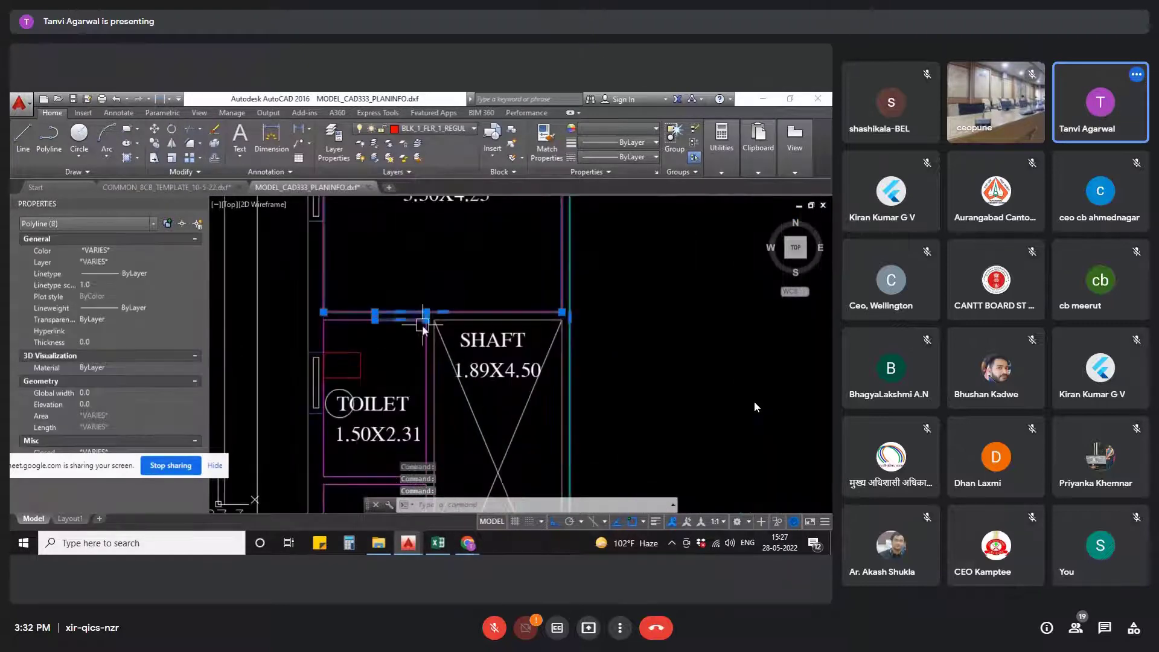
key("Escape")
- Look up the light and ventilation layer name and the door, window and ventilator colour codes in the layer table, and return to the floor plans
scroll(423, 329, "down", 10)
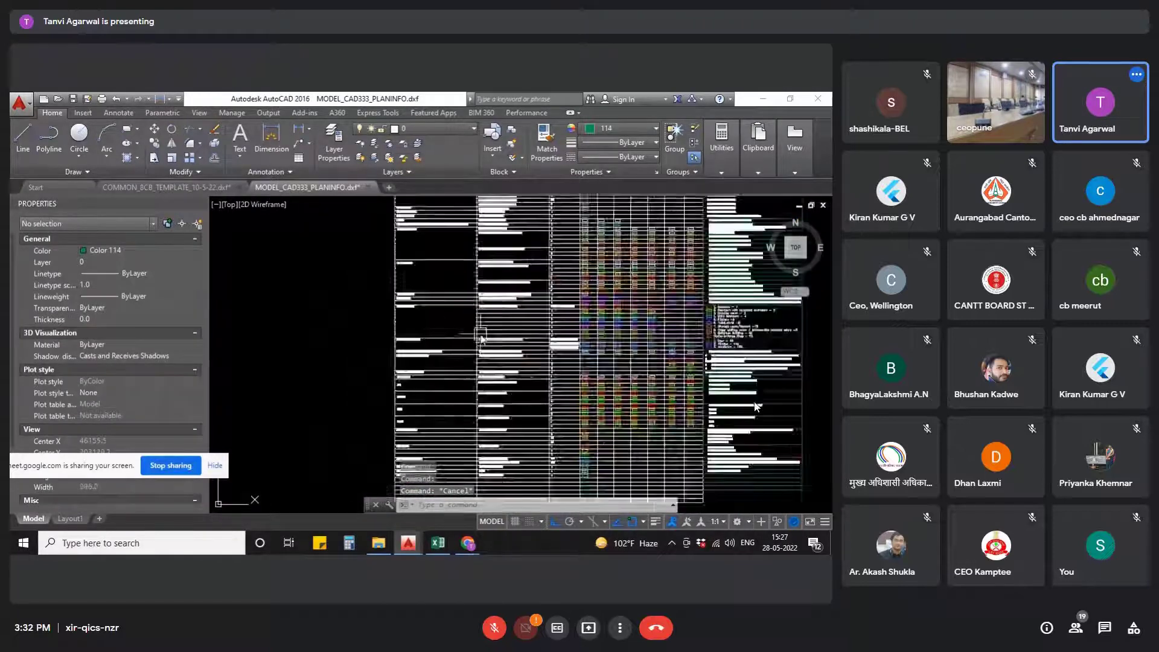
scroll(481, 337, "up", 7)
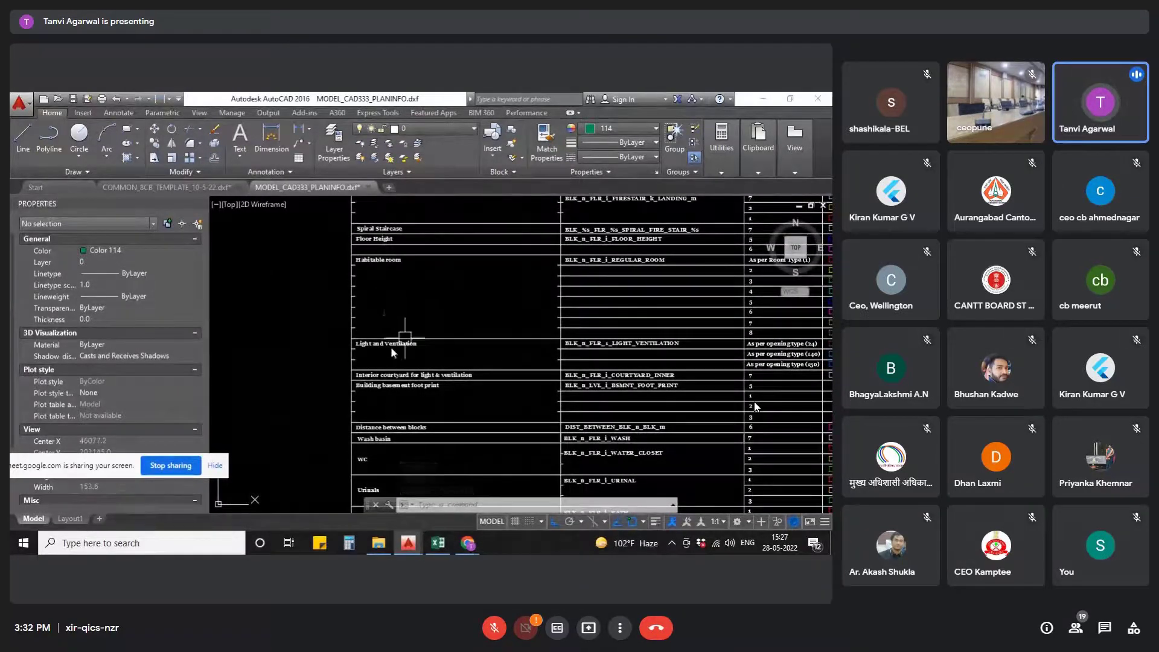
scroll(367, 350, "down", 5)
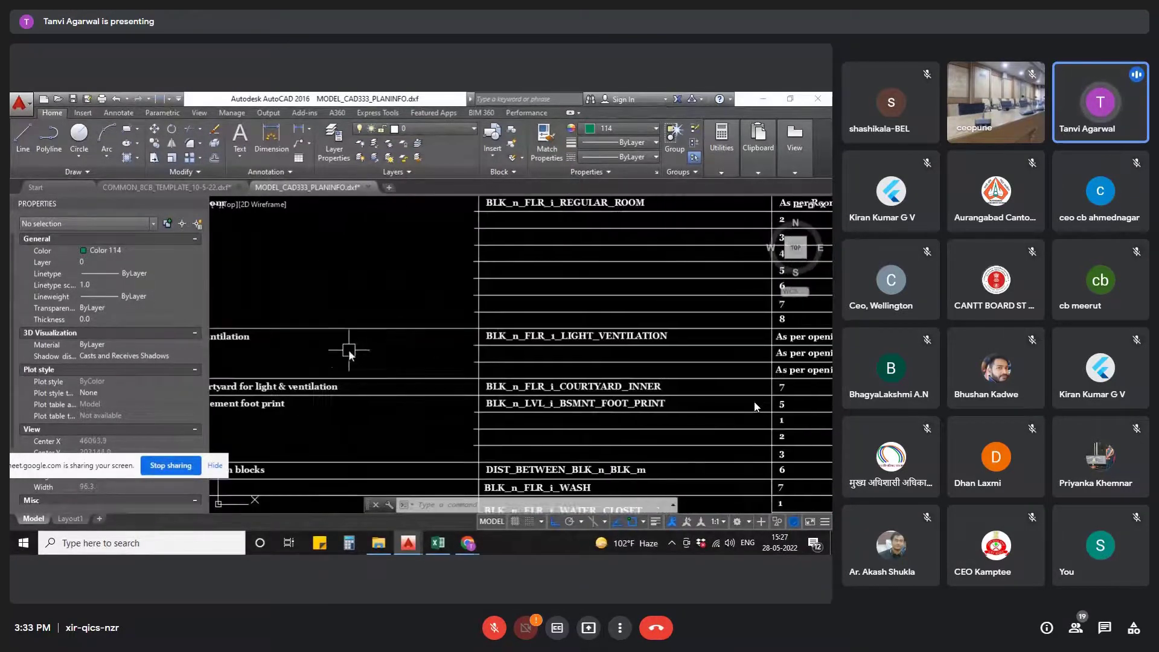
scroll(469, 356, "up", 4)
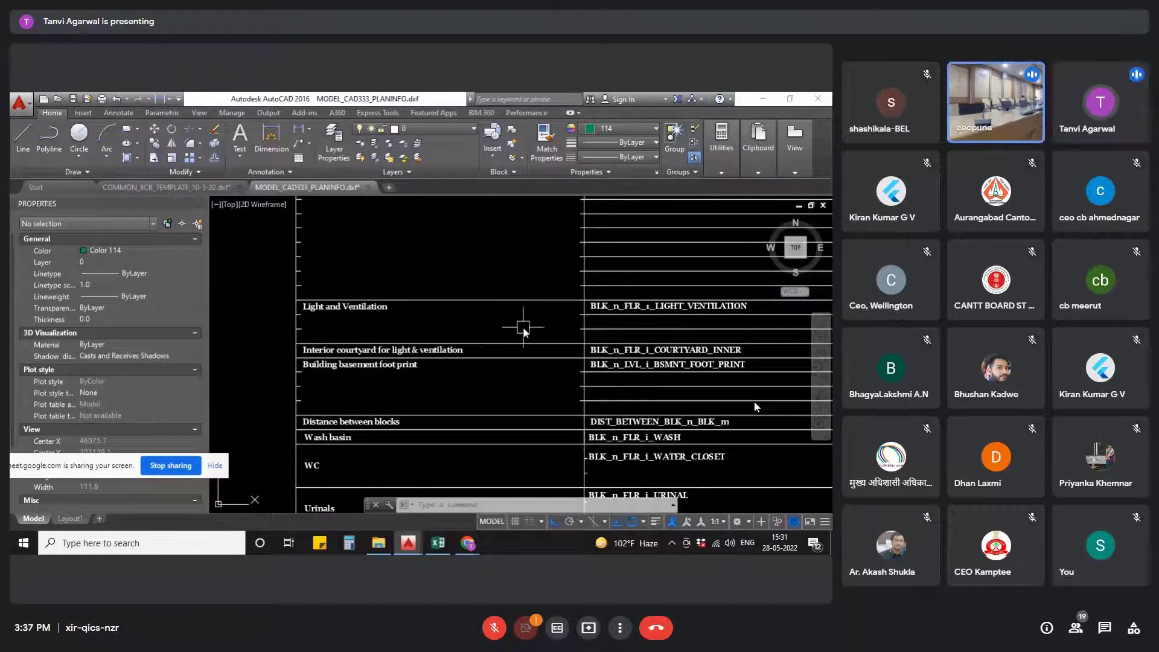
middle_click_drag(523, 330, 468, 327)
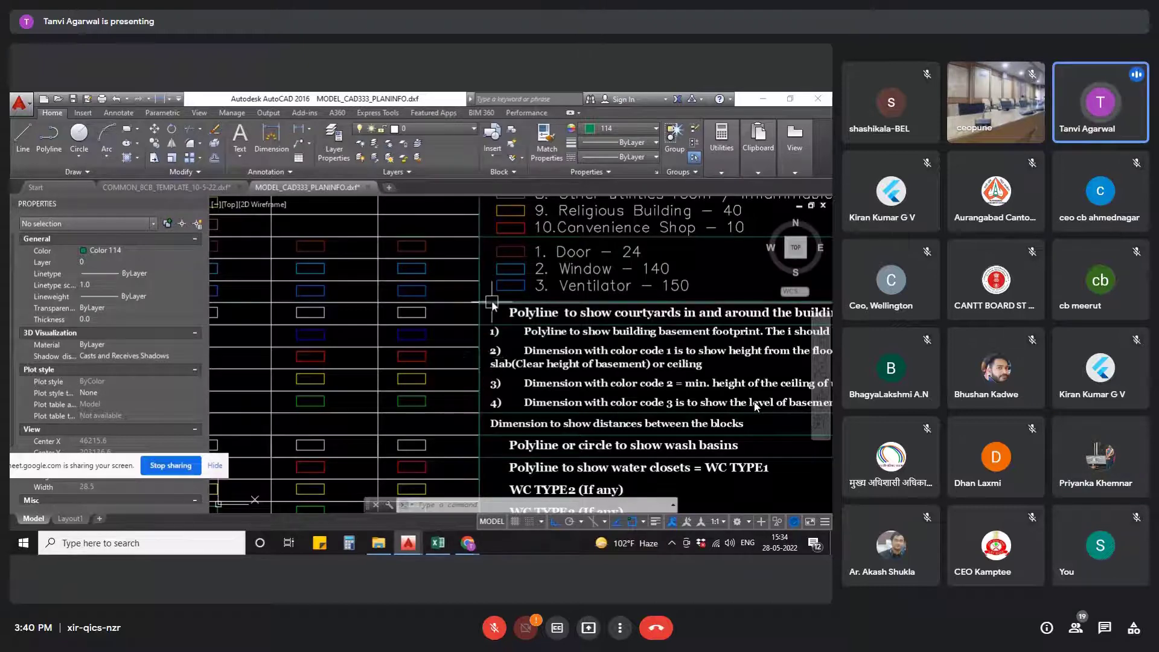
middle_click_drag(492, 295, 503, 346)
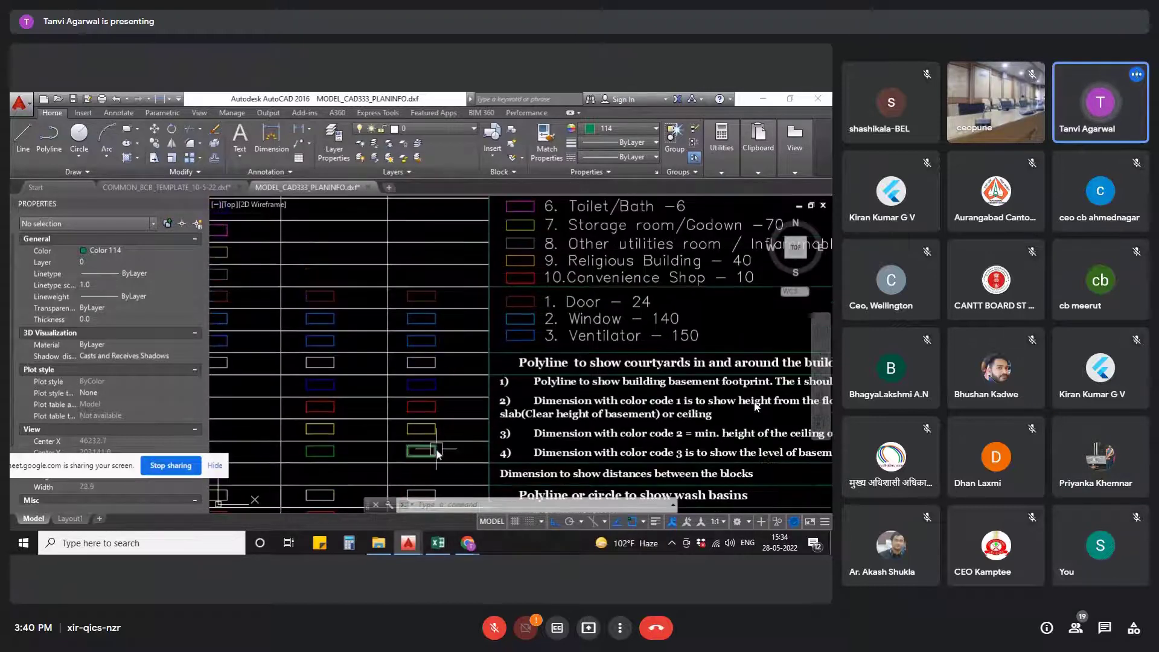
scroll(436, 446, "up", 5)
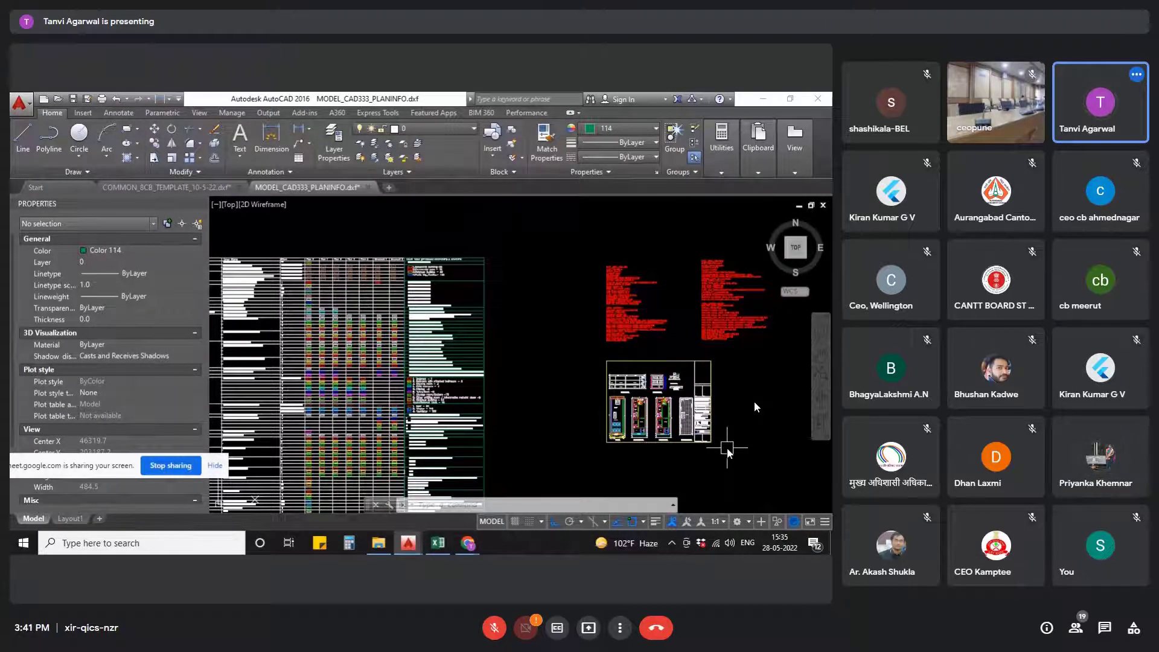
scroll(721, 449, "up", 6)
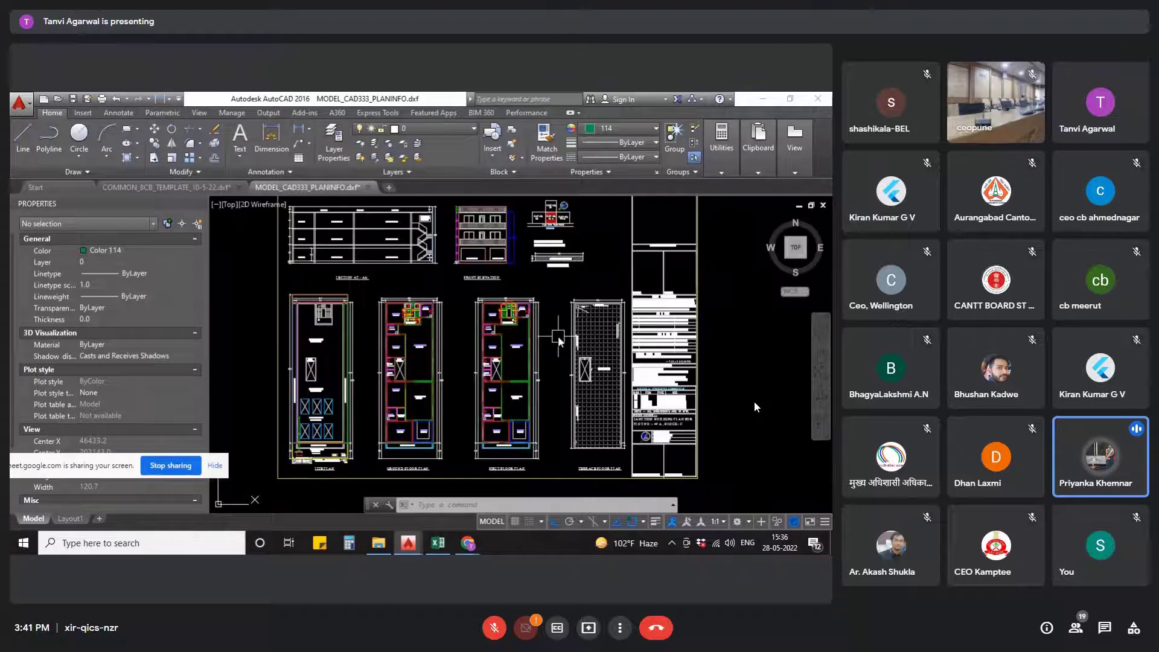
- Look up the layer name and colour code for parking in the last filled row of the layer table
scroll(557, 336, "down", 5)
scroll(655, 321, "down", 6)
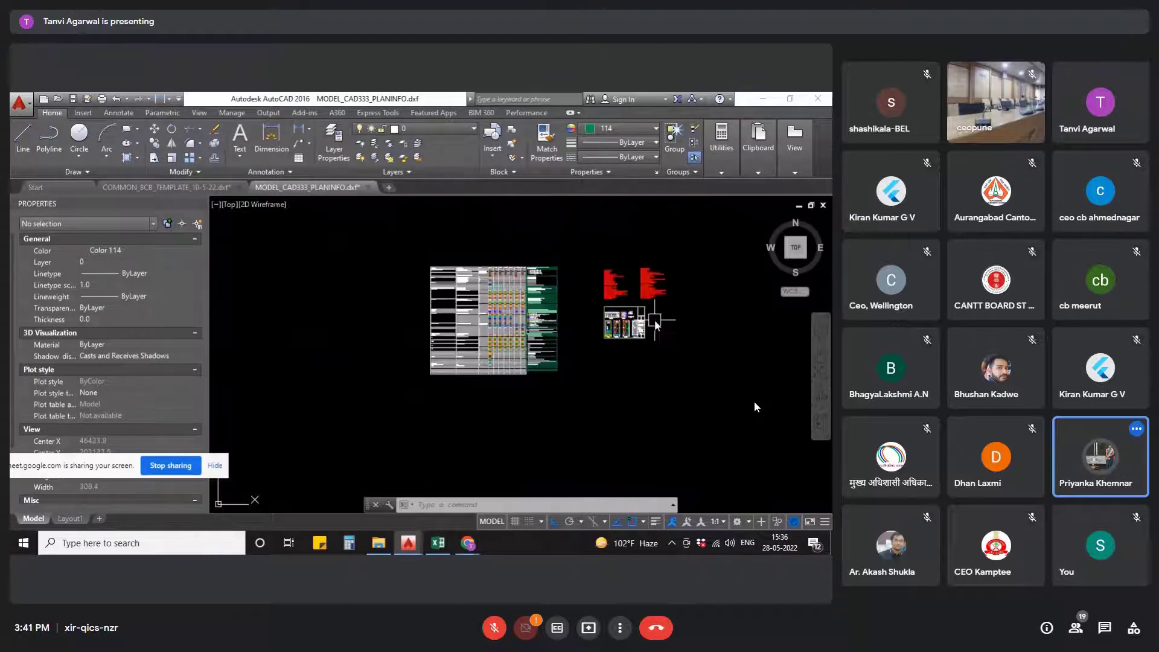
scroll(494, 347, "up", 6)
scroll(375, 373, "up", 8)
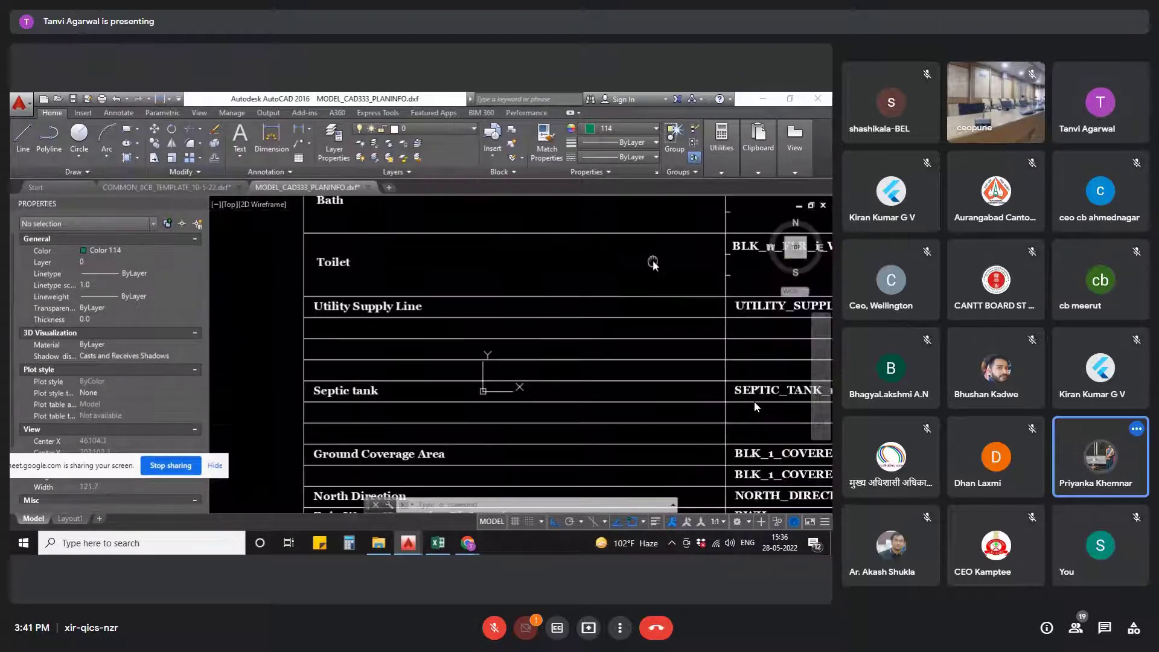
middle_click_drag(482, 419, 474, 302)
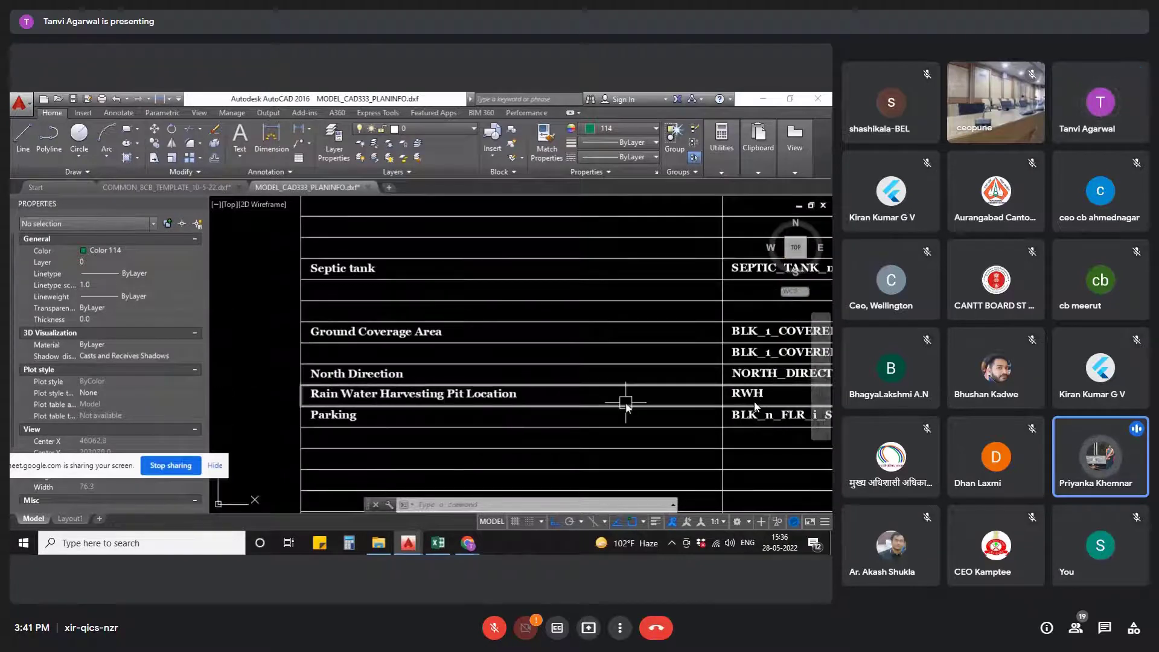
middle_click_drag(626, 404, 499, 369)
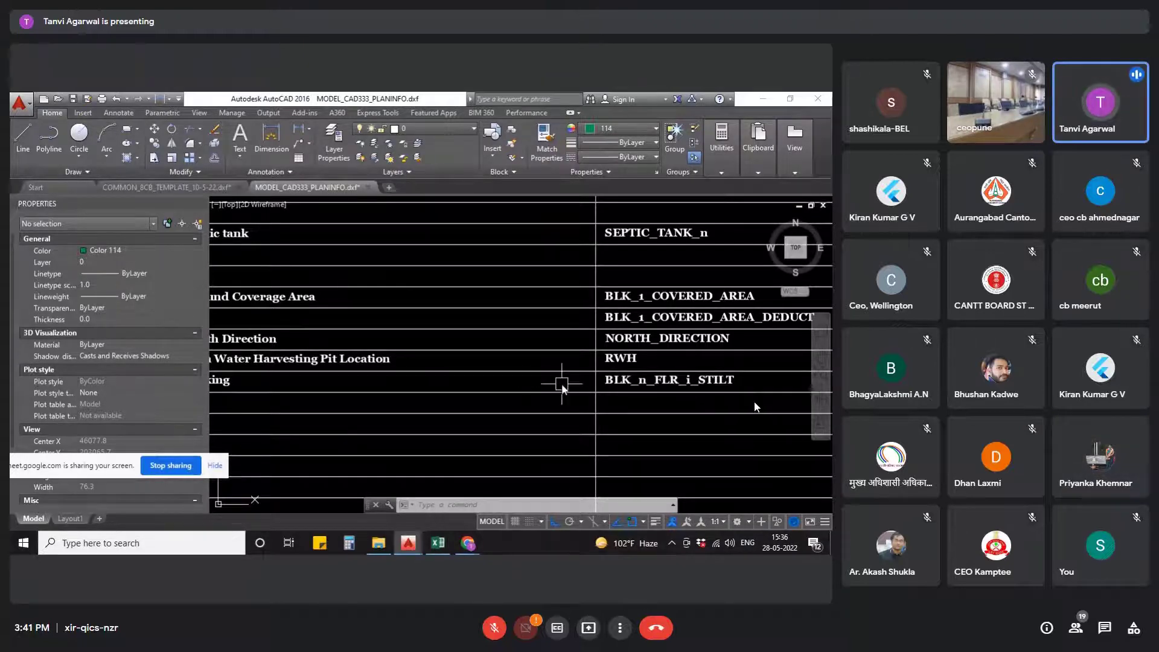
scroll(561, 387, "down", 4)
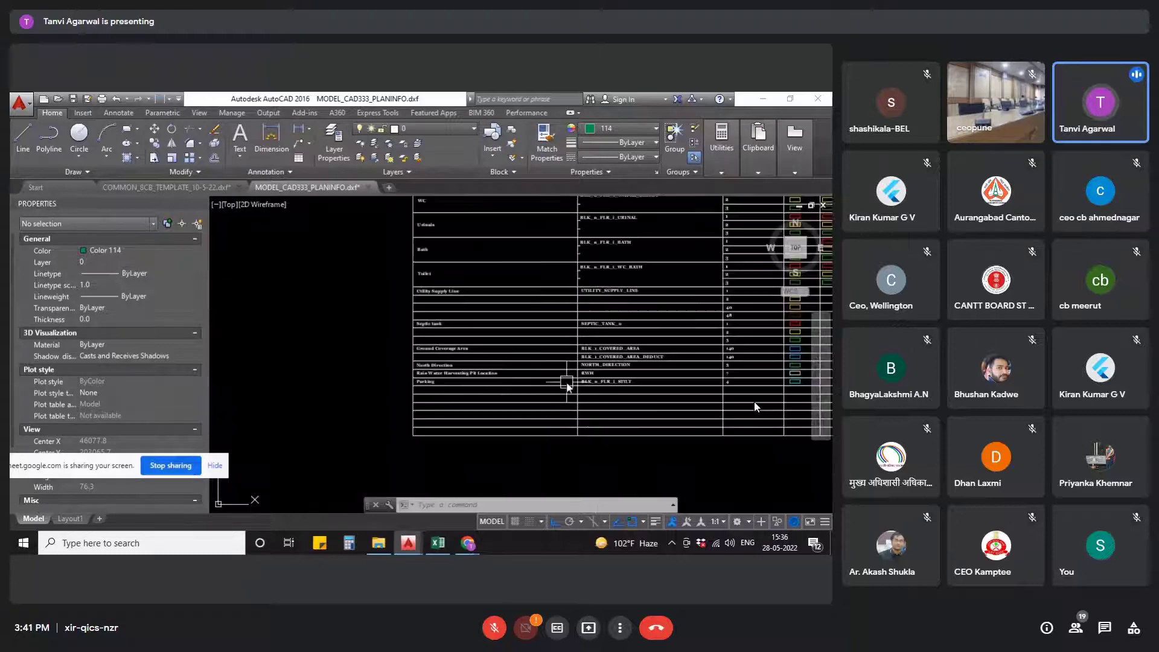
scroll(461, 396, "up", 4)
middle_click_drag(715, 372, 544, 382)
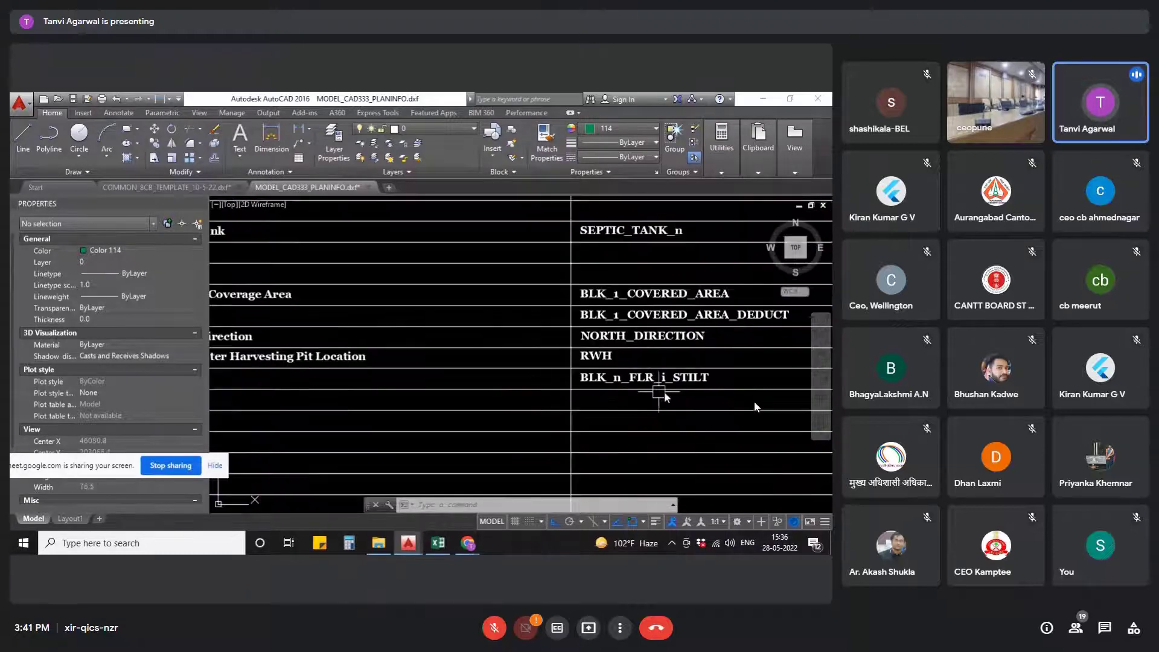
middle_click_drag(698, 389, 608, 388)
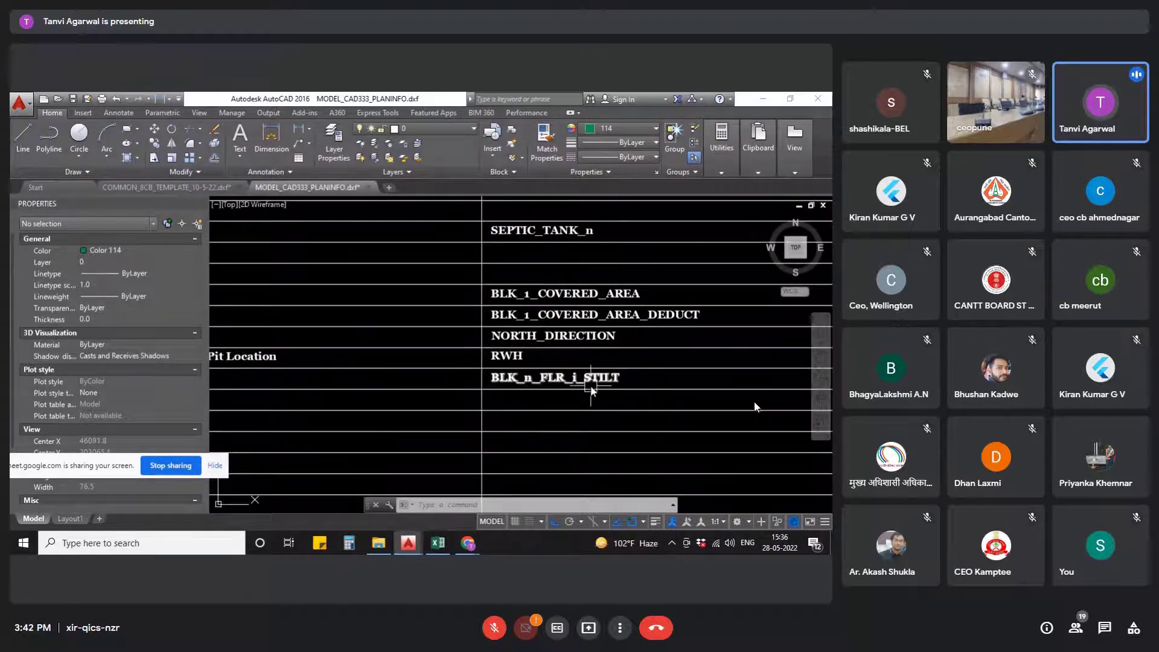
scroll(615, 380, "down", 4)
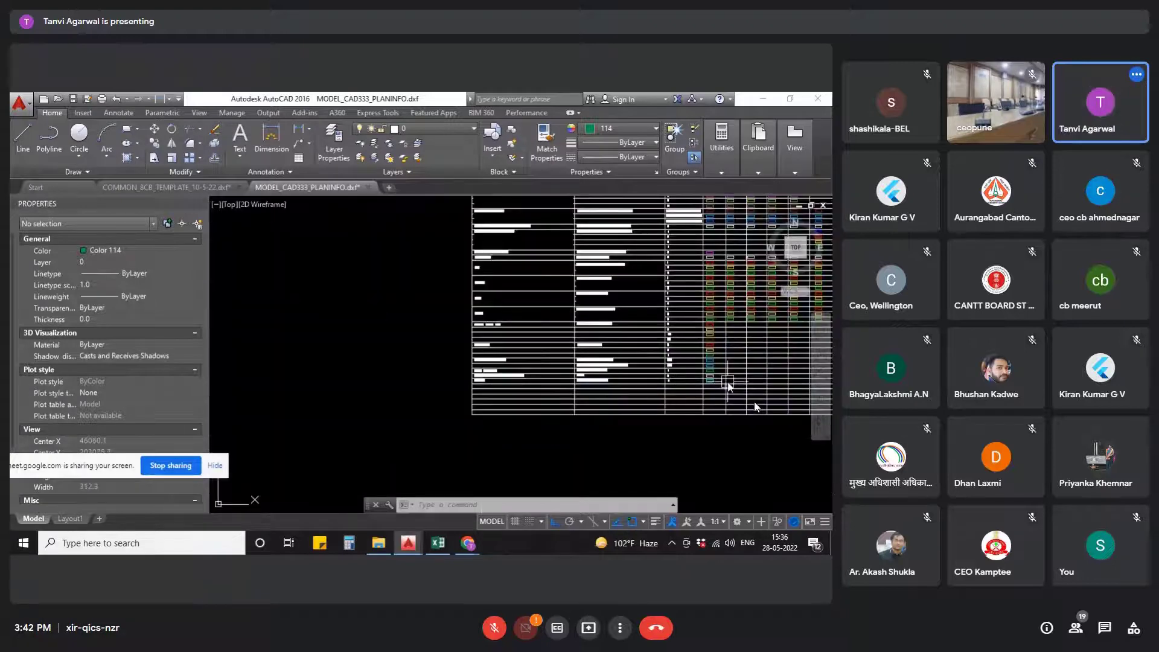
scroll(729, 382, "up", 4)
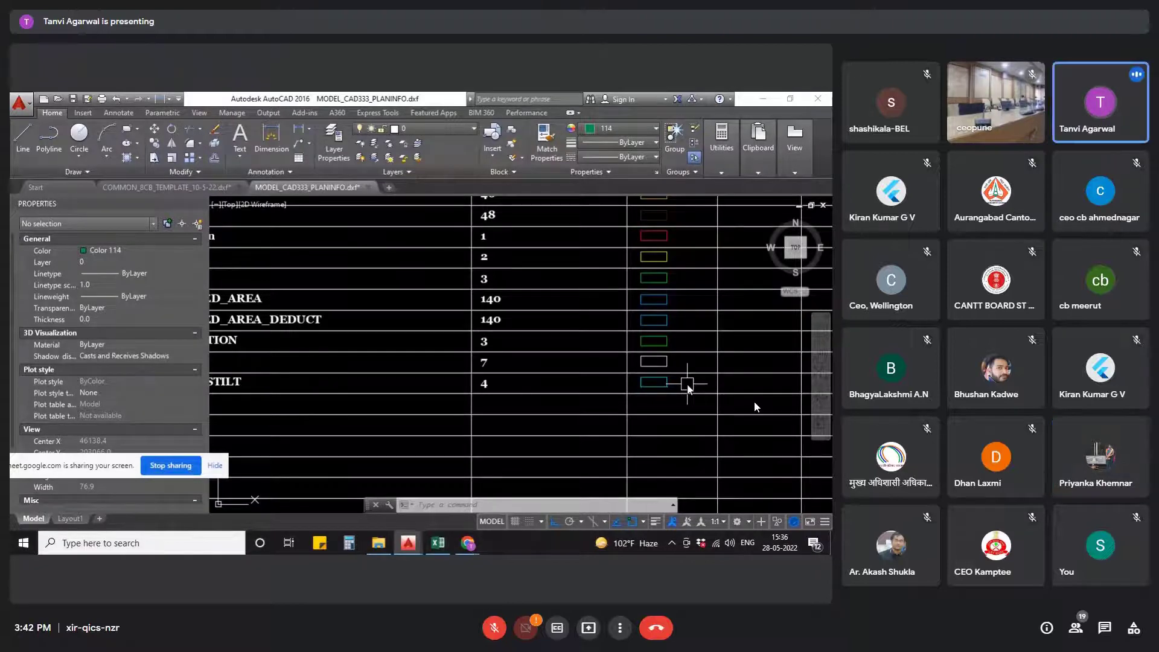
- Re-examine the parking row's colour swatch and stilt layer name alongside the neighbouring rows of the layer table
scroll(687, 387, "down", 4)
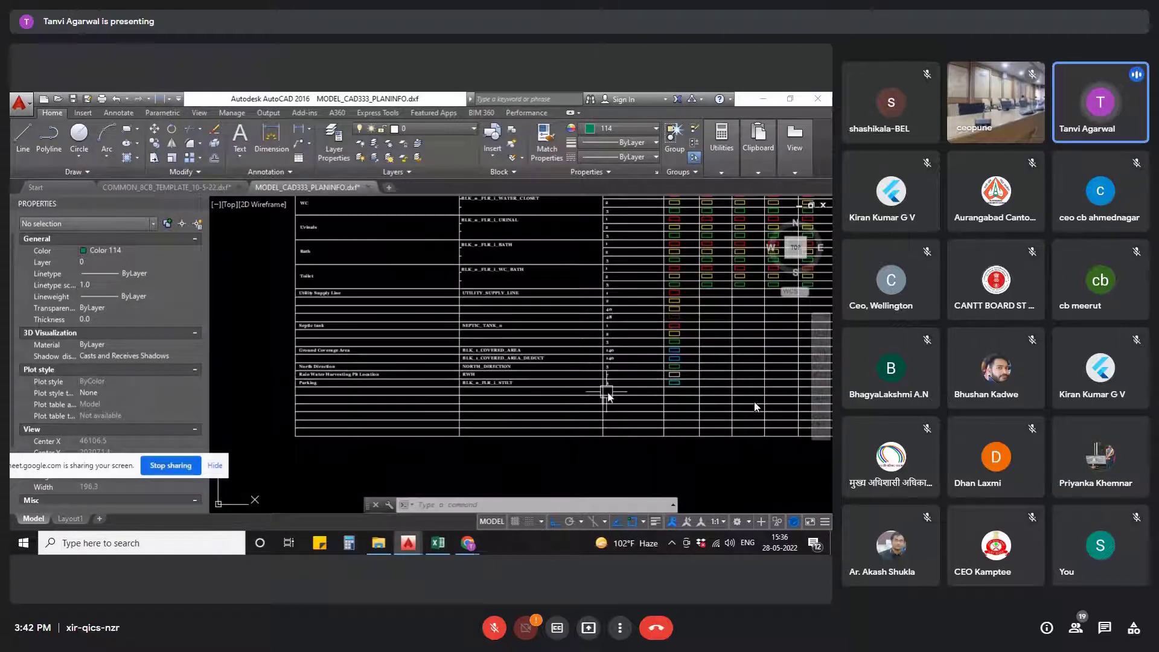
scroll(708, 384, "up", 7)
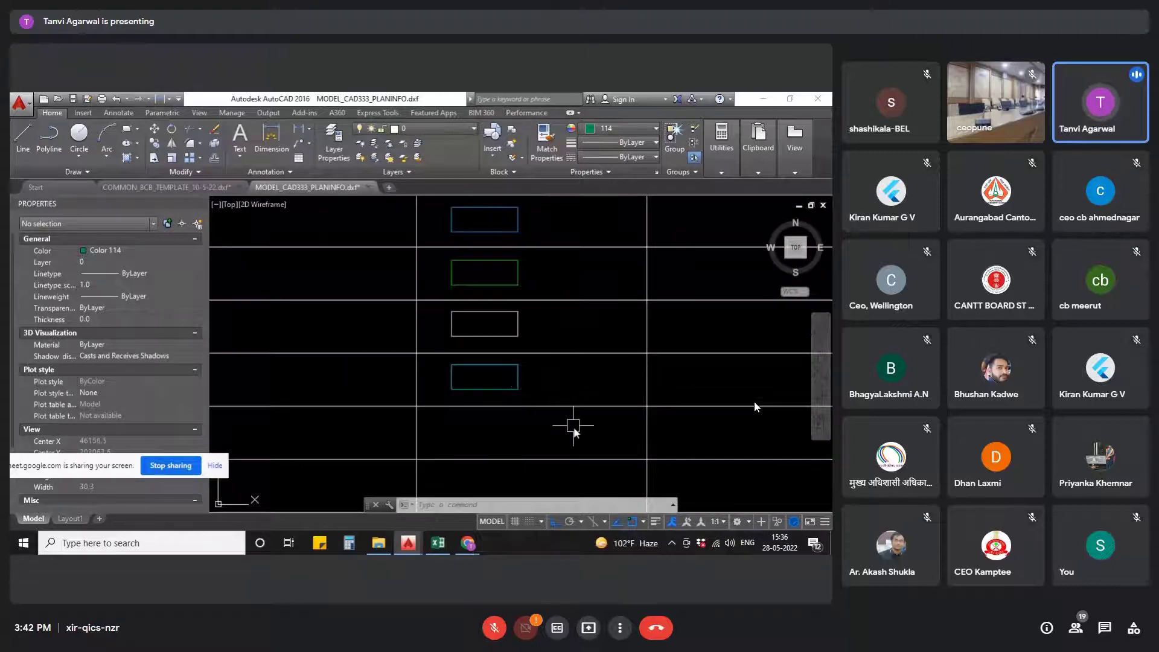
scroll(574, 419, "down", 5)
scroll(300, 331, "up", 2)
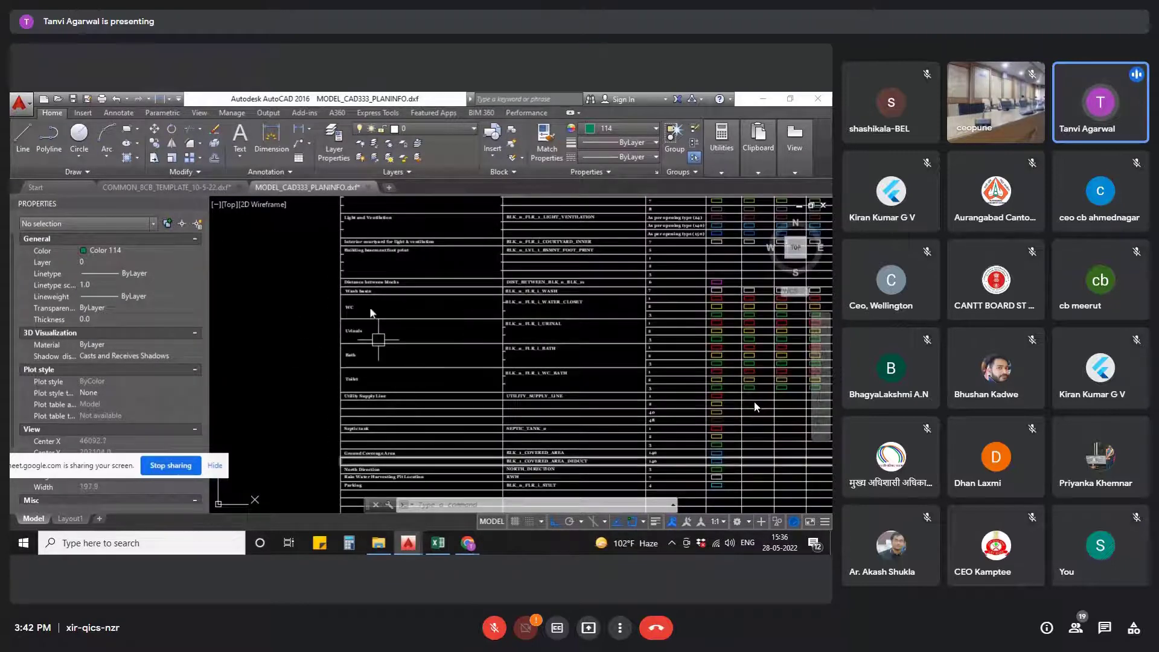
middle_click_drag(424, 379, 402, 260)
scroll(425, 335, "down", 6)
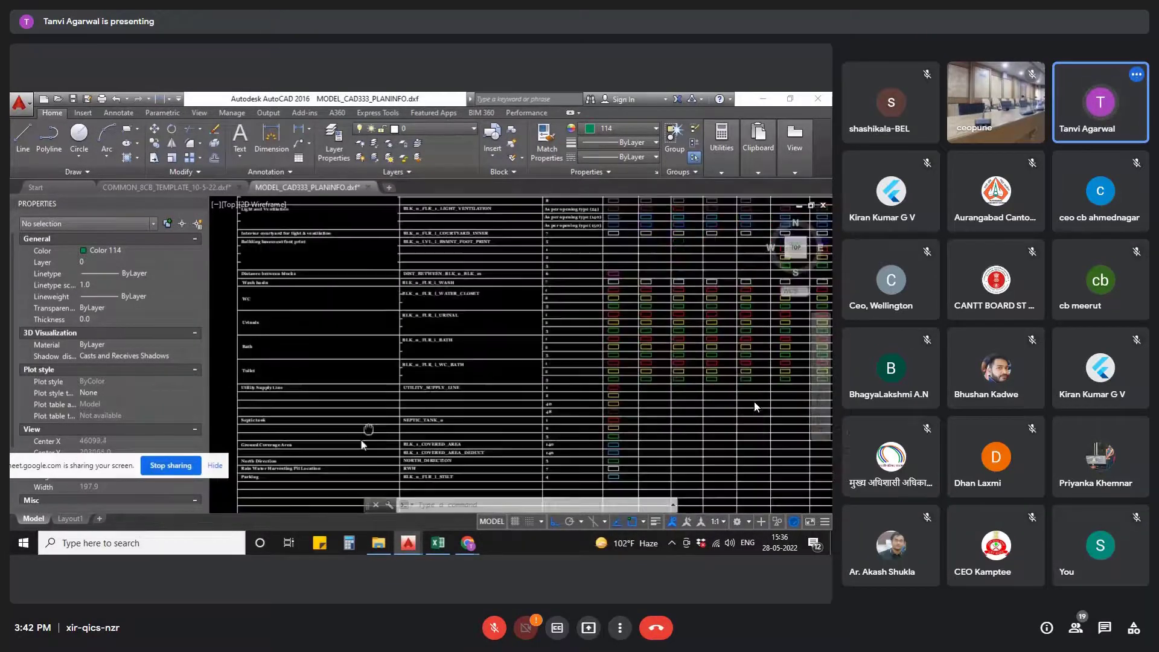
scroll(604, 295, "up", 3)
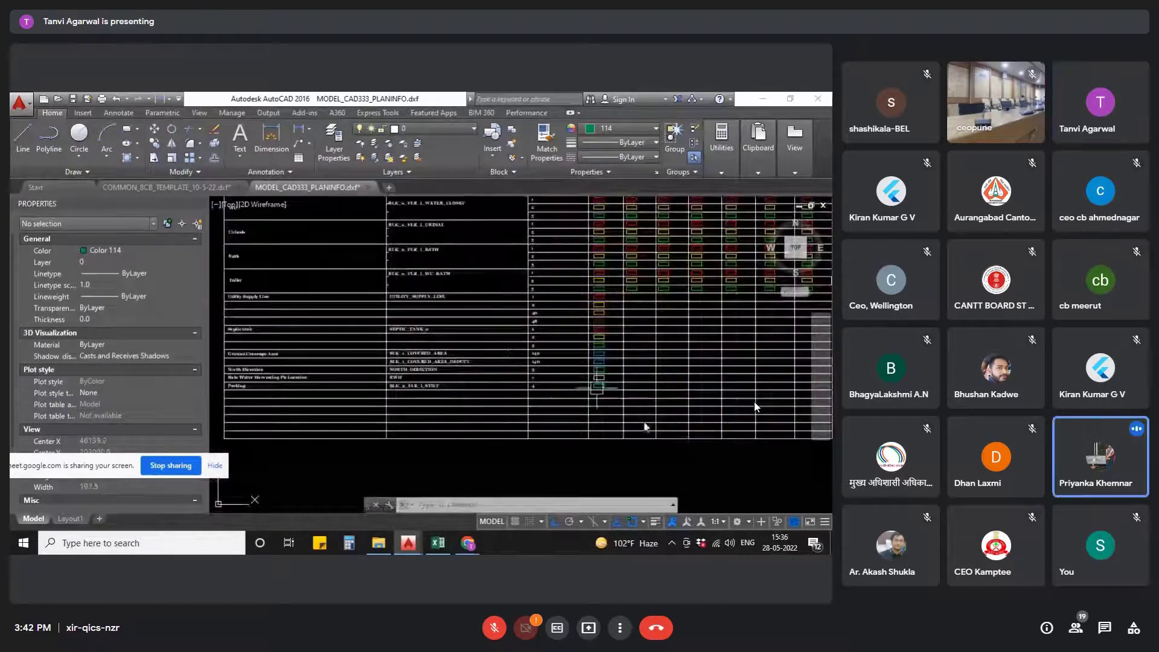
scroll(317, 389, "up", 5)
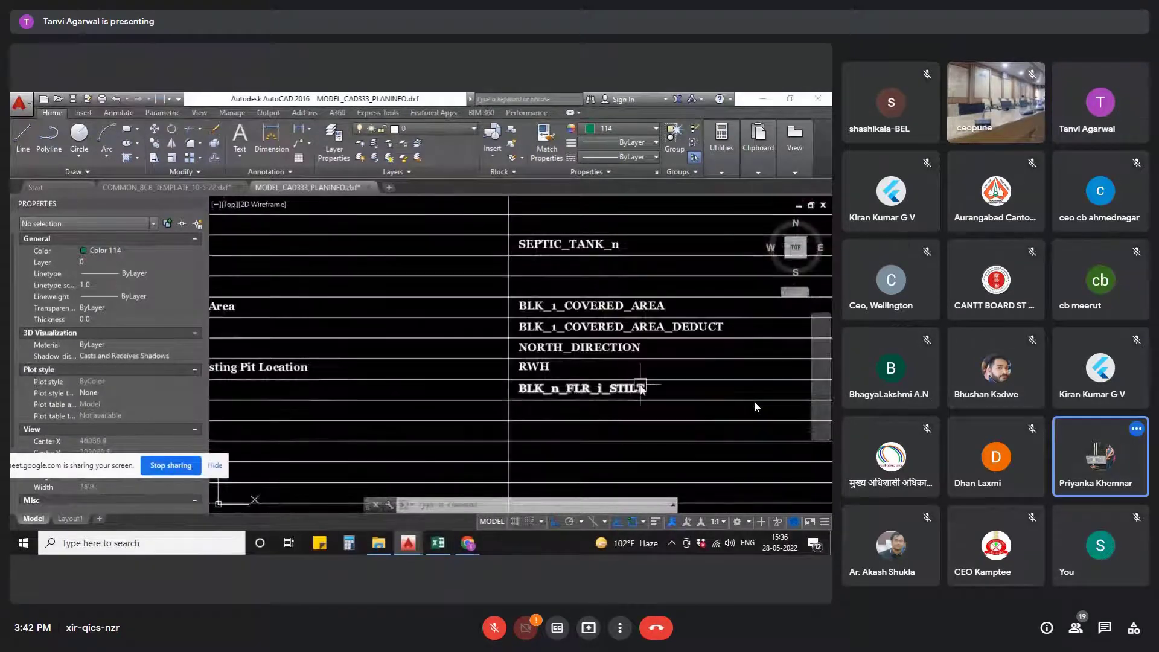
scroll(611, 384, "up", 4)
scroll(611, 385, "down", 6)
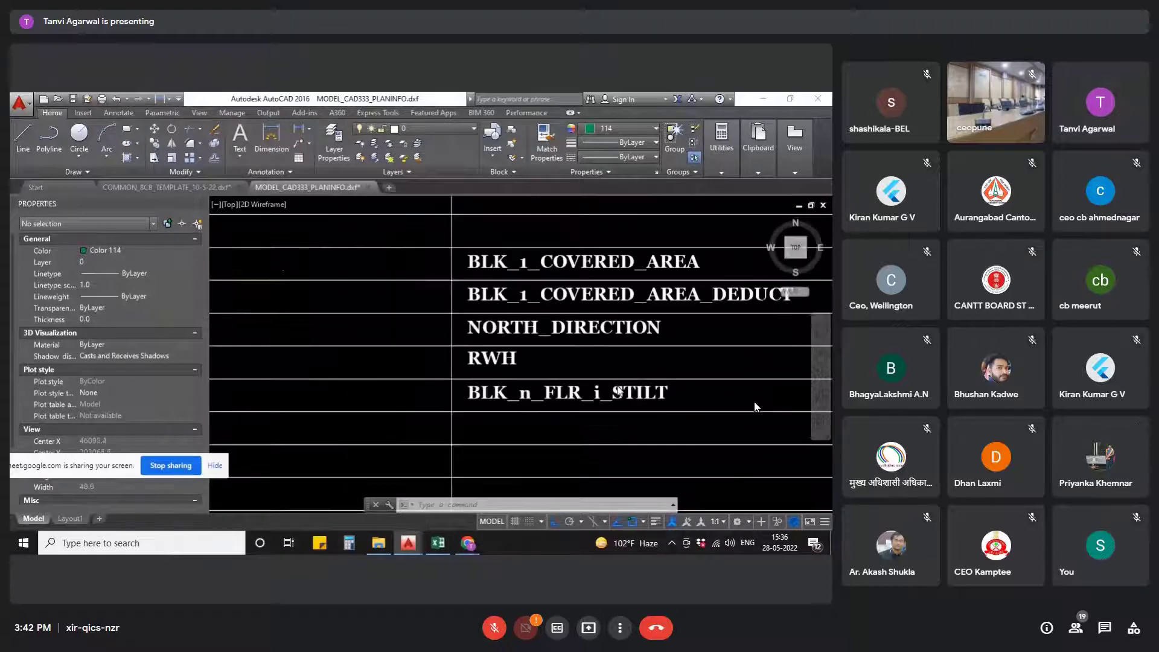
- Review the layer table's basement footprint, wash basin, WC, urinal and bath rows together with their drawing descriptions
scroll(605, 382, "up", 2)
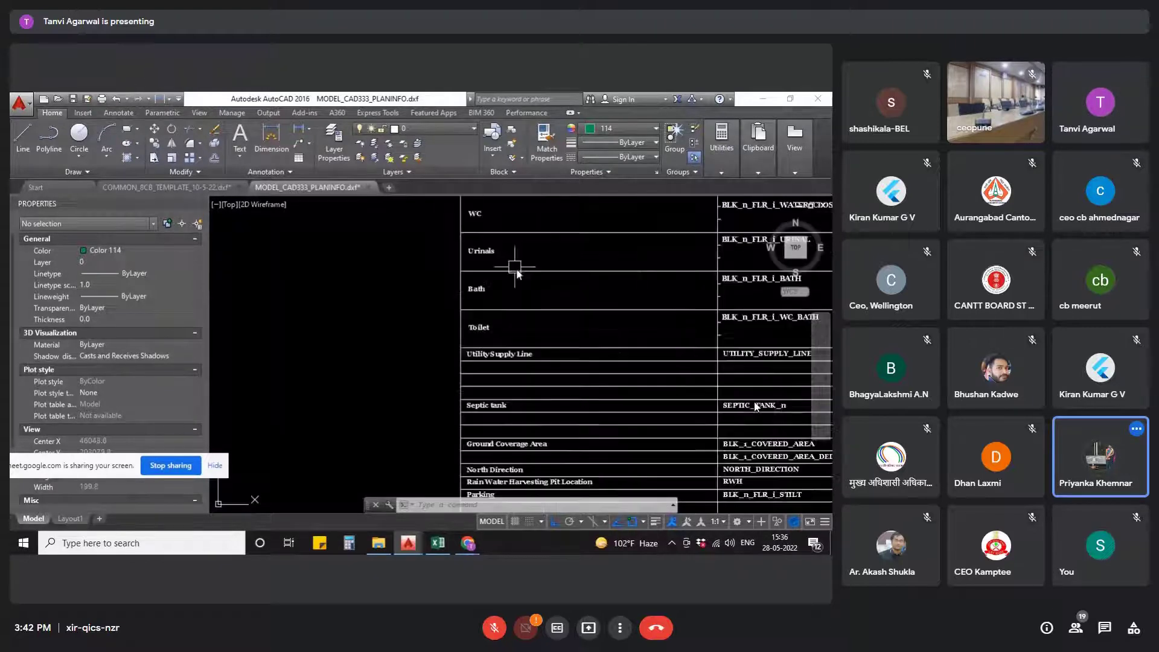
scroll(516, 268, "up", 2)
scroll(531, 350, "down", 2)
middle_click_drag(539, 355, 482, 347)
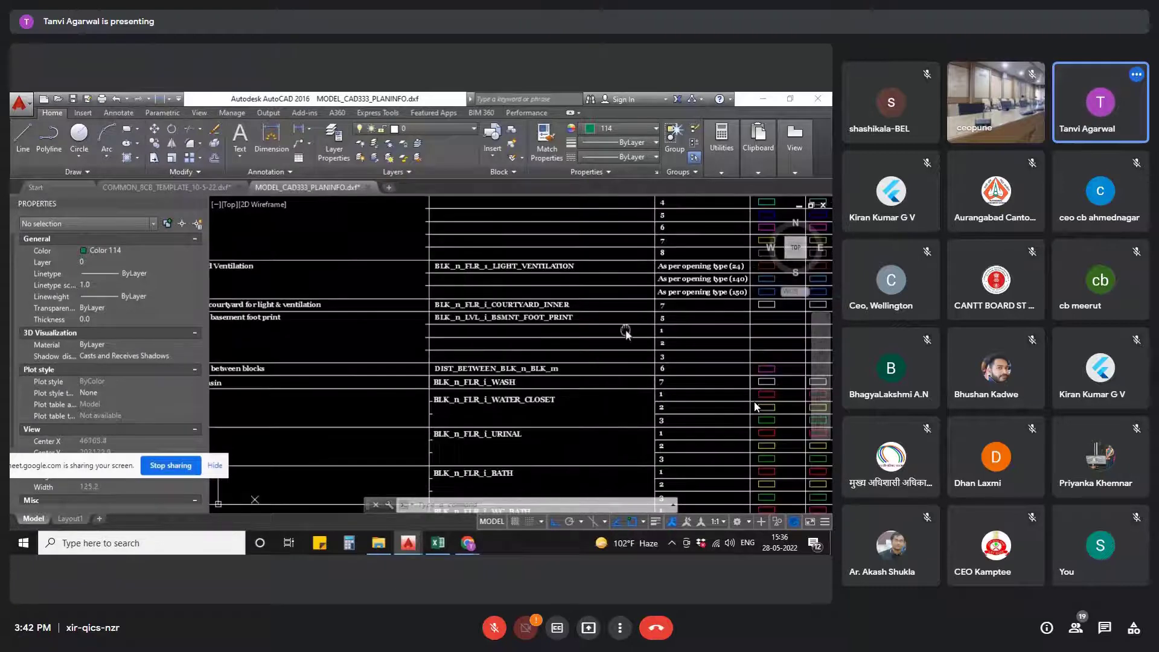
scroll(588, 352, "down", 2)
scroll(561, 338, "up", 2)
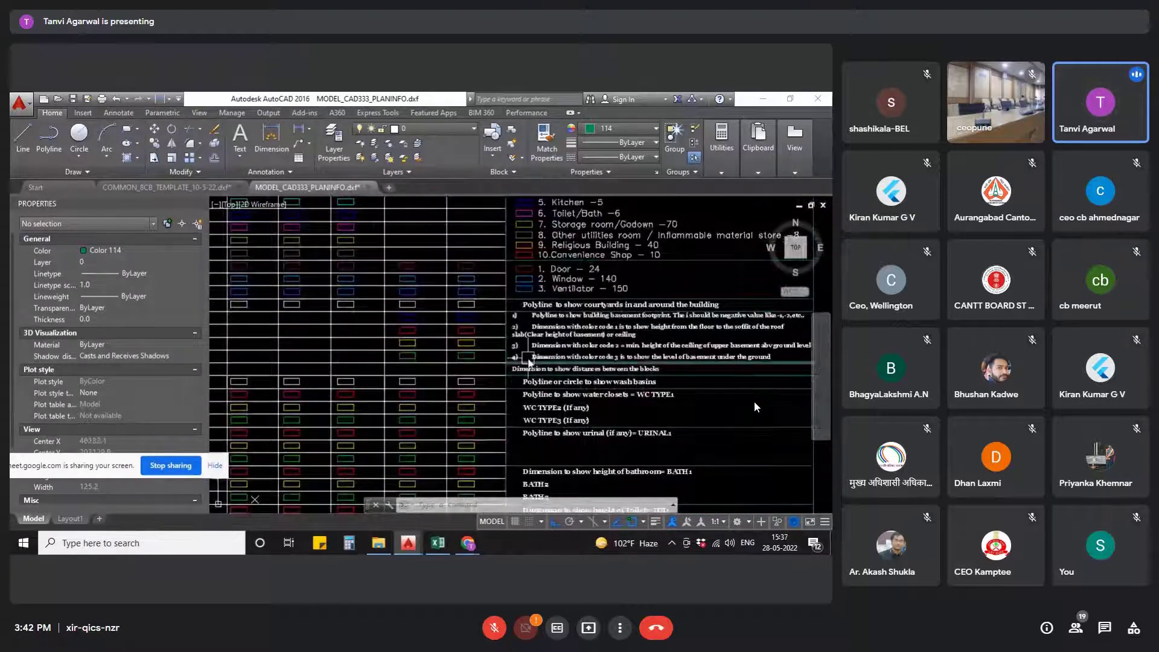
- Read the basement footprint row's drawing descriptions against the colour swatches in the layer table
scroll(579, 353, "up", 3)
middle_click_drag(572, 353, 533, 350)
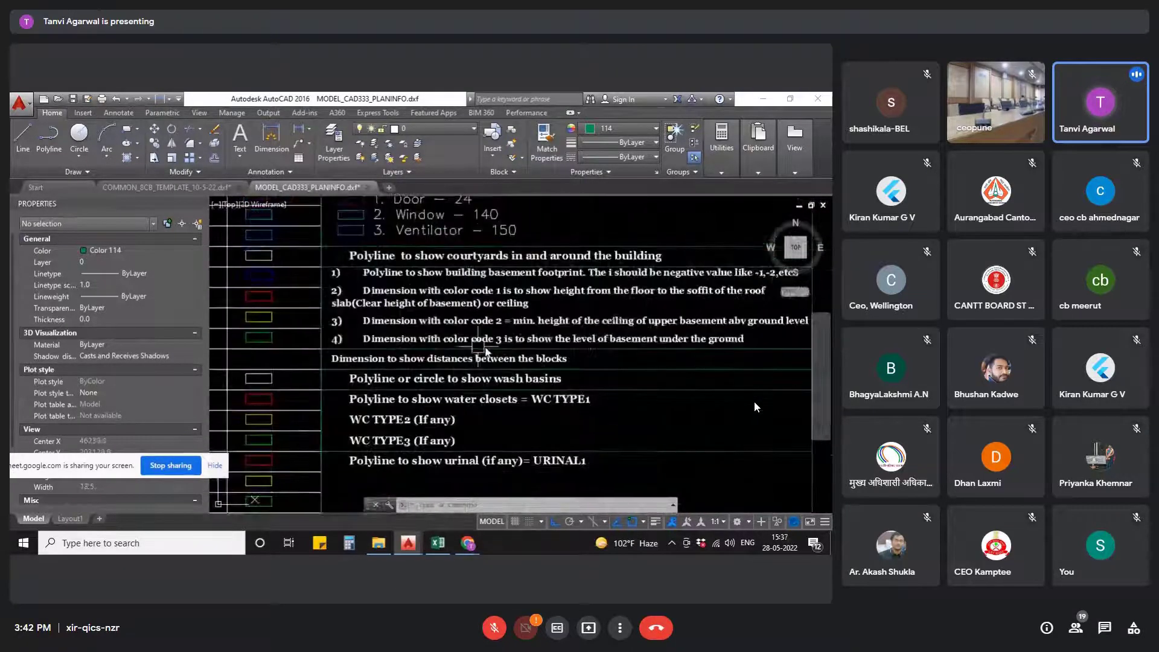
scroll(533, 349, "down", 2)
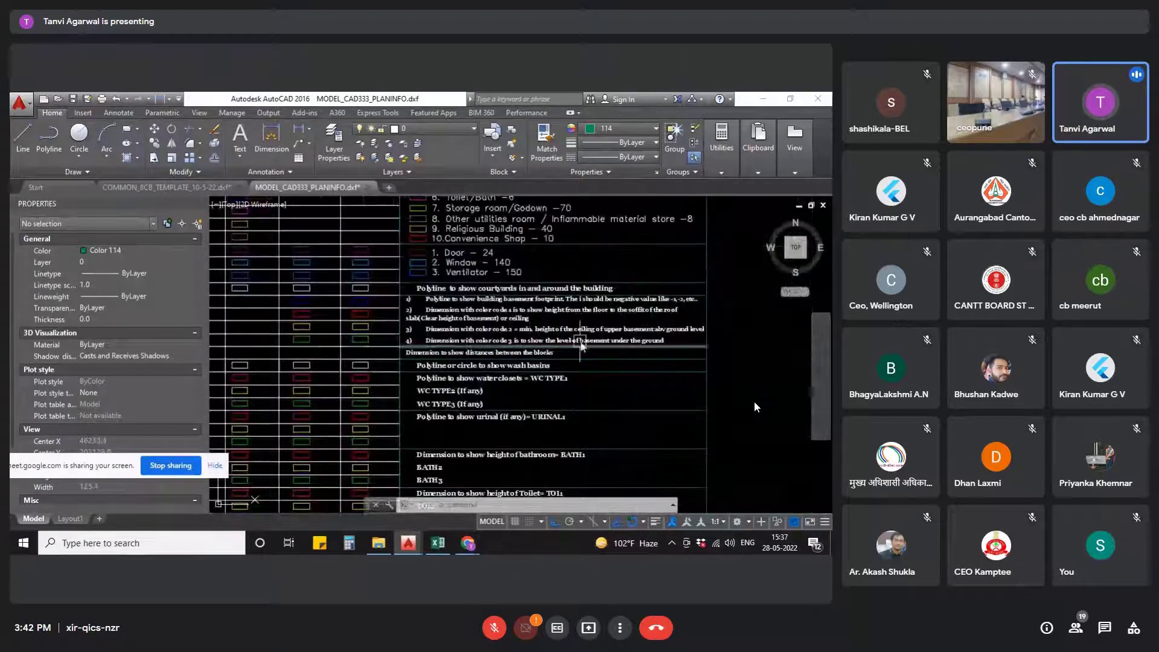
scroll(604, 347, "up", 2)
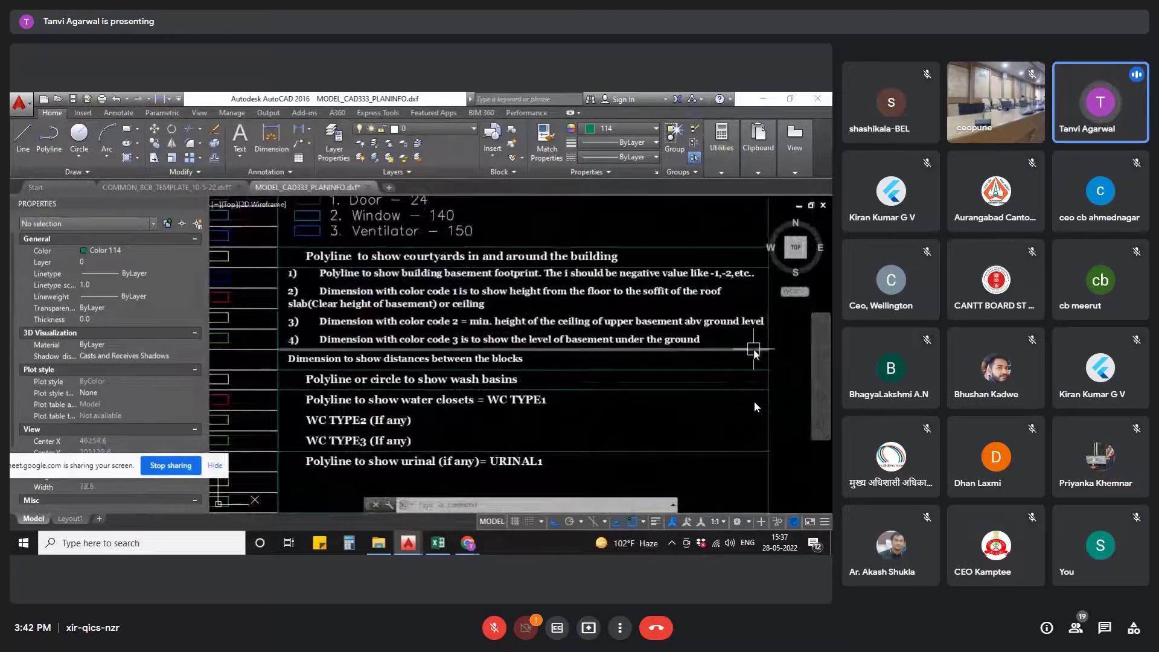
scroll(756, 368, "down", 2)
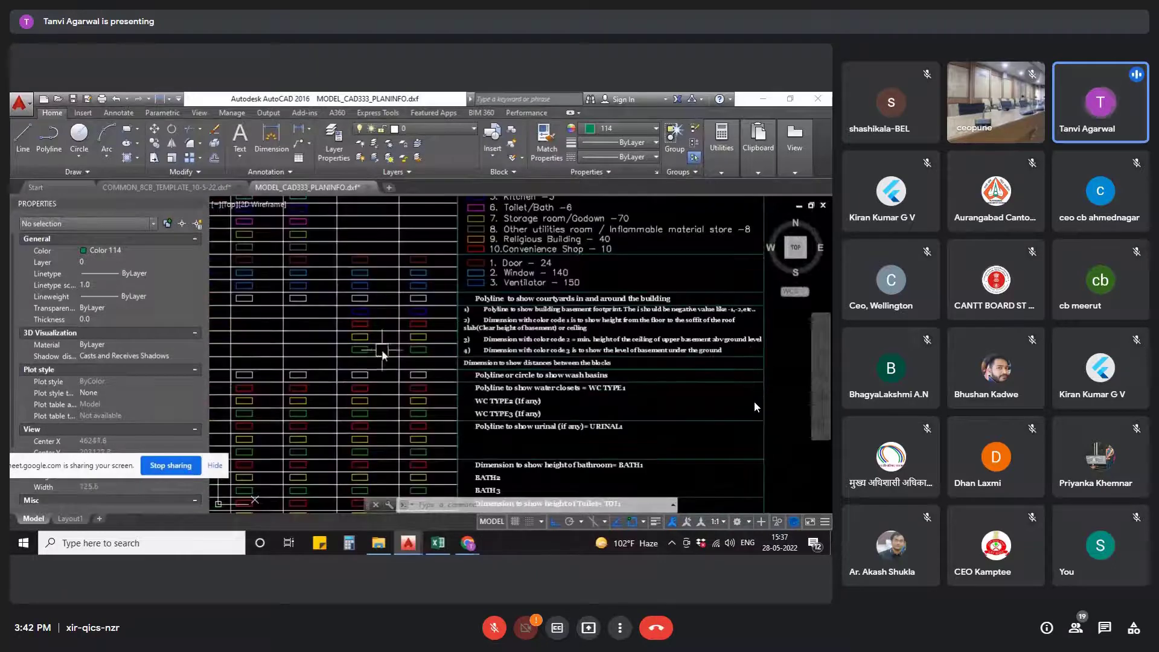
scroll(433, 336, "up", 2)
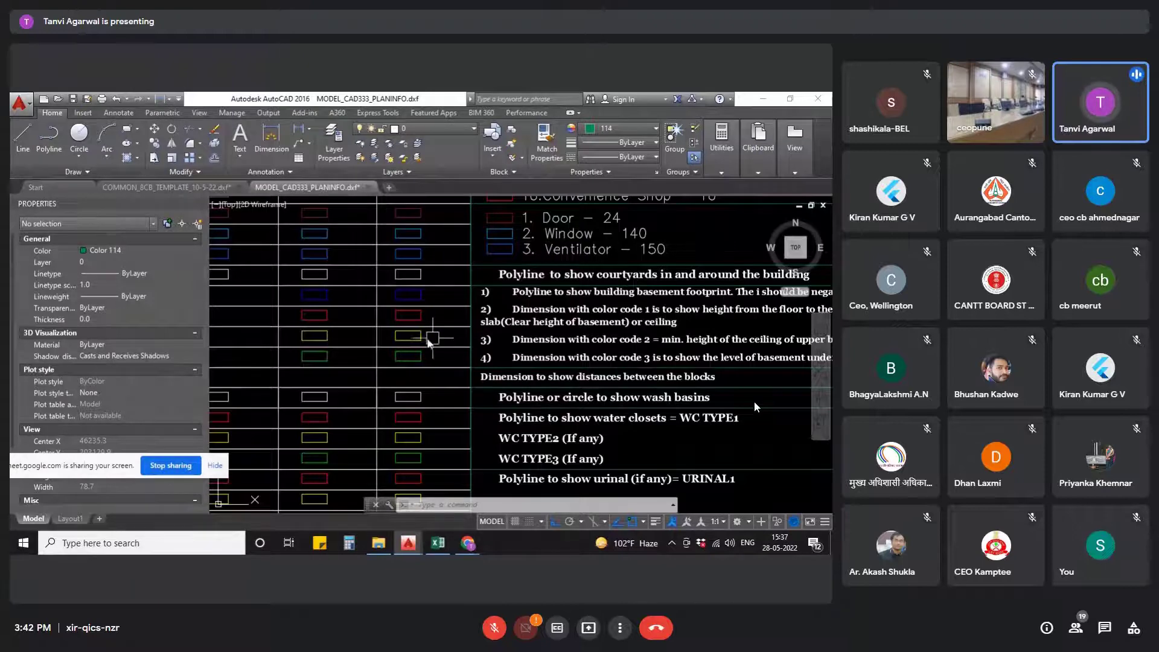
- Inspect the layer and colour of the yellow basement swatch, and reread the description of colour code 2
left_click(424, 341)
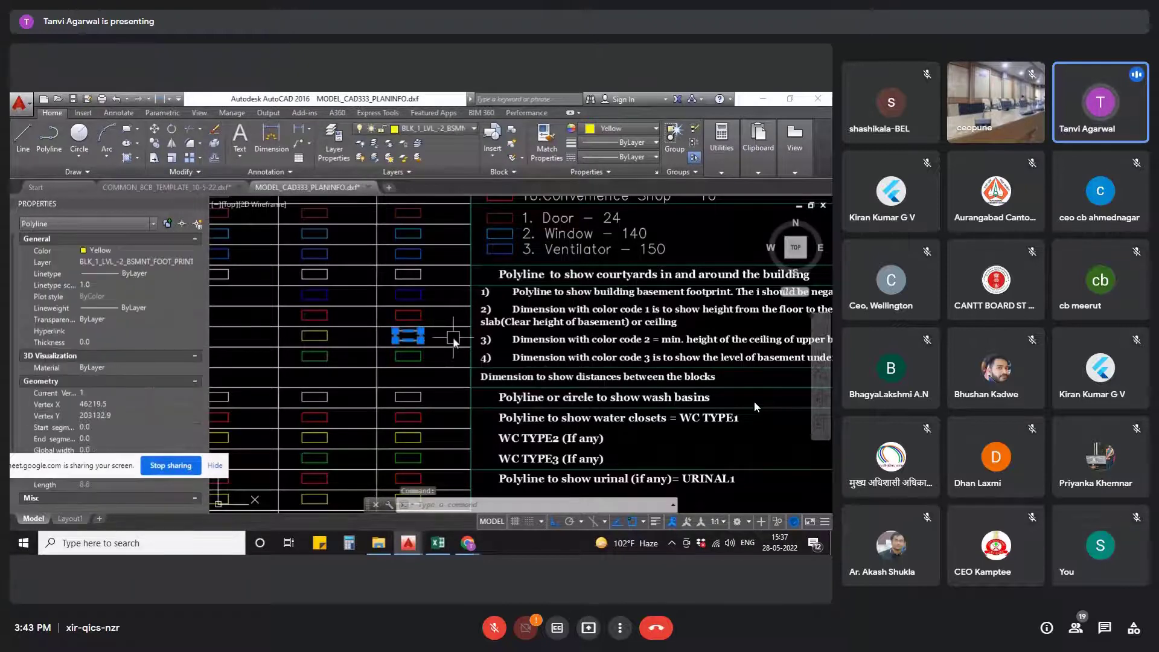
key("Escape")
key("Escape")
middle_click_drag(552, 377, 283, 375)
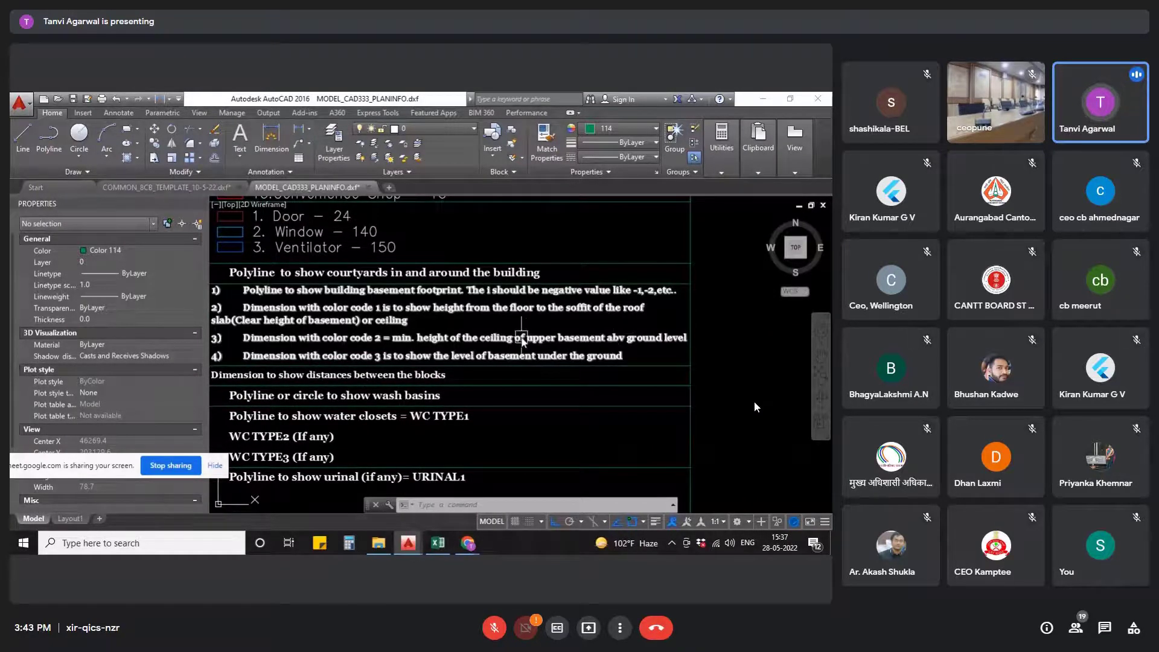
scroll(607, 346, "down", 2)
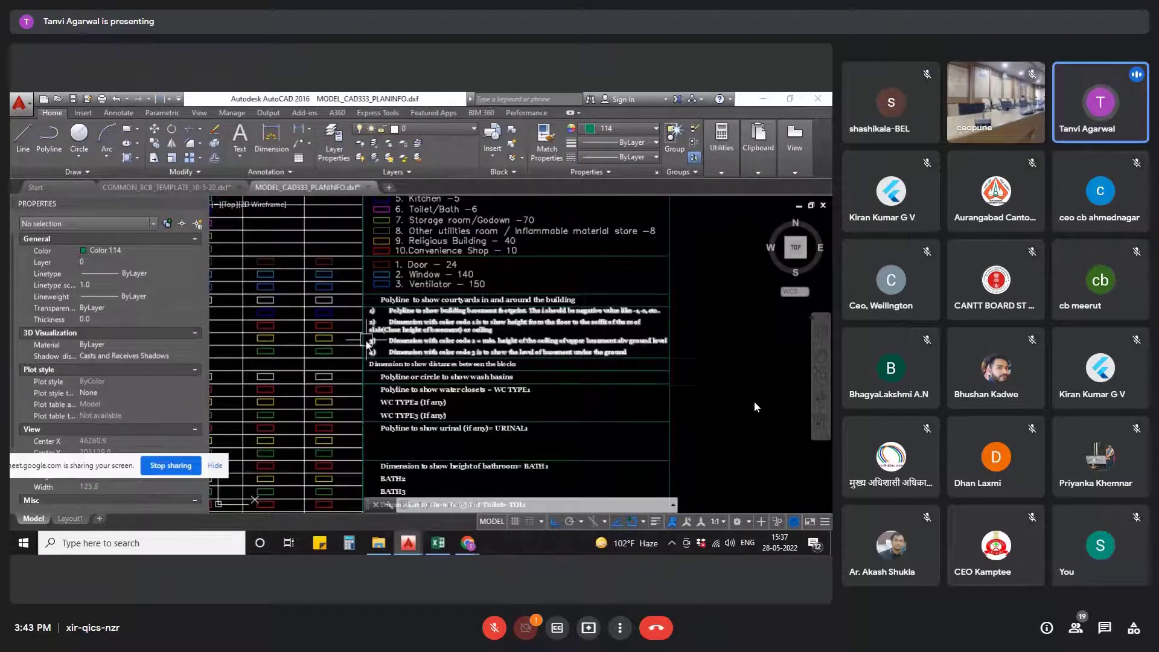
- Inspect the layers and colours of the green, red and blue basement footprint swatches in turn
scroll(651, 373, "up", 2)
scroll(651, 373, "down", 1)
scroll(702, 356, "up", 1)
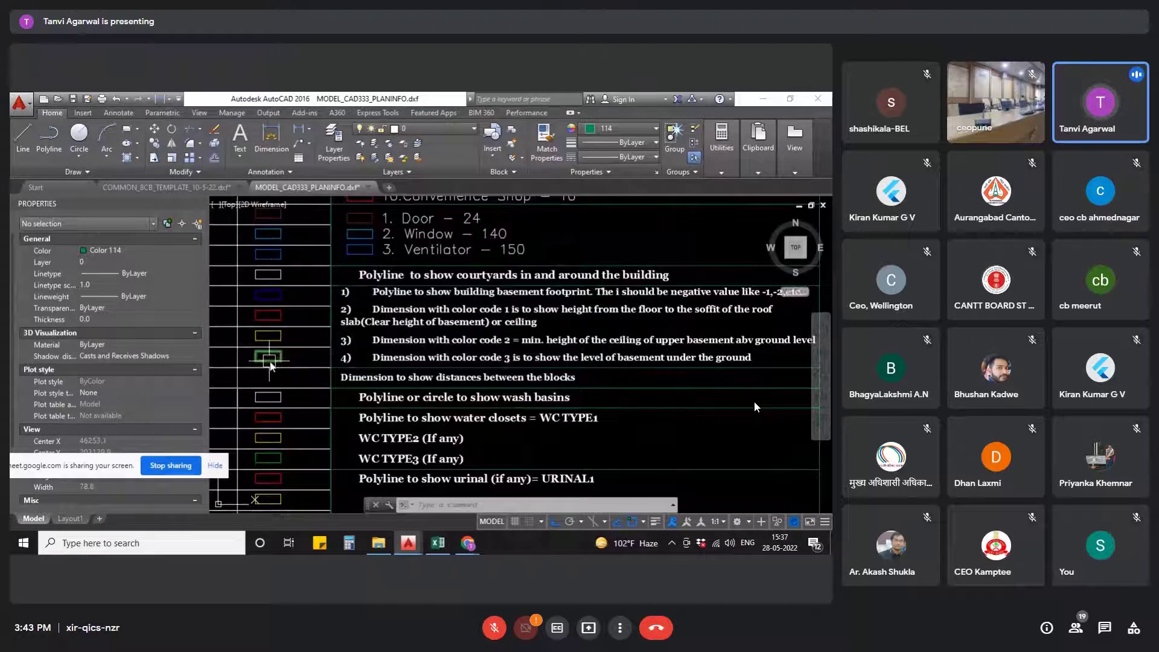
scroll(273, 364, "up", 2)
key("Escape")
key("Escape")
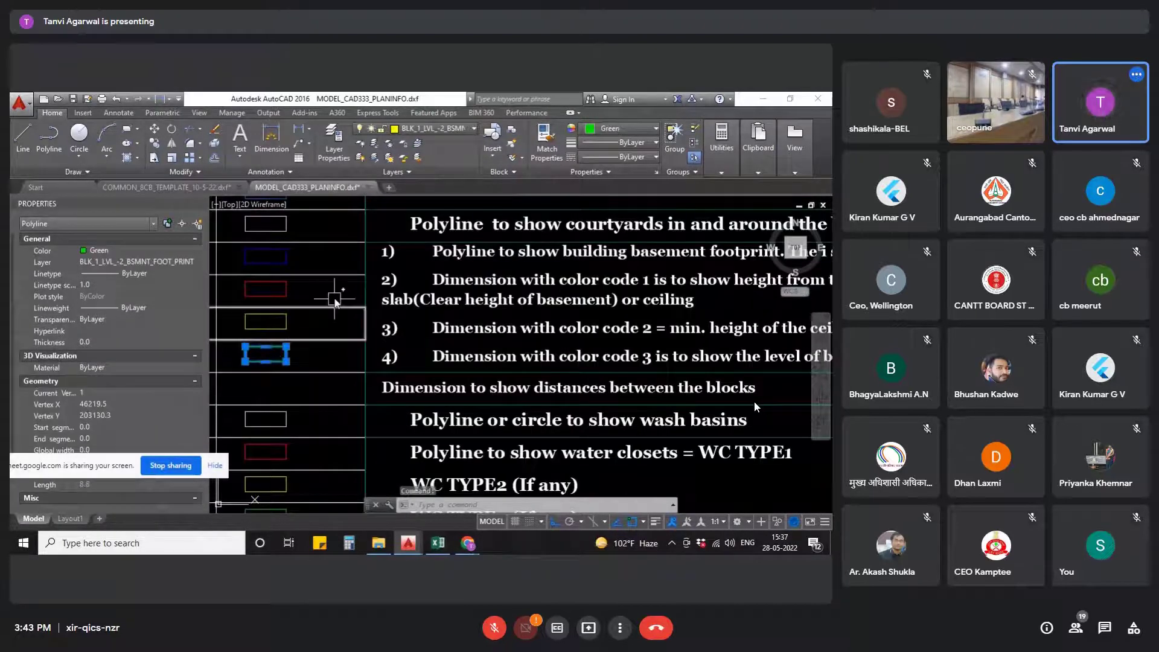
left_click(286, 291)
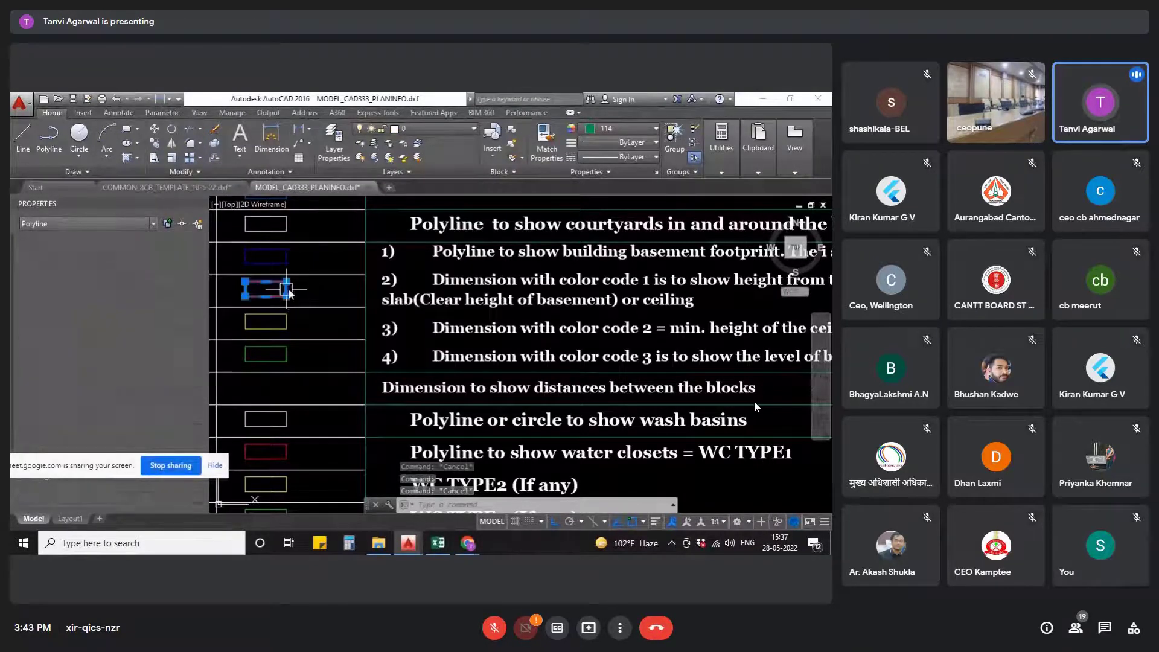
middle_click_drag(327, 293, 357, 305)
key("Escape")
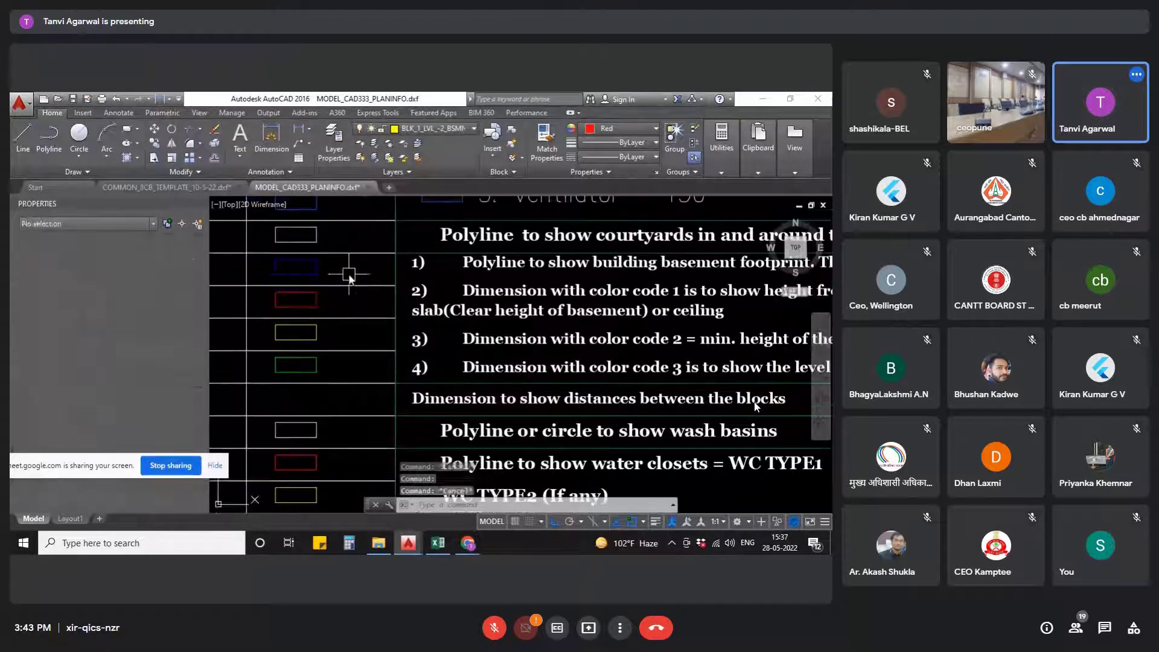
left_click(309, 280)
- Look up the layer names for the basement footprint, distance between blocks, wash basin and WC rows
scroll(524, 313, "down", 5)
scroll(524, 312, "up", 2)
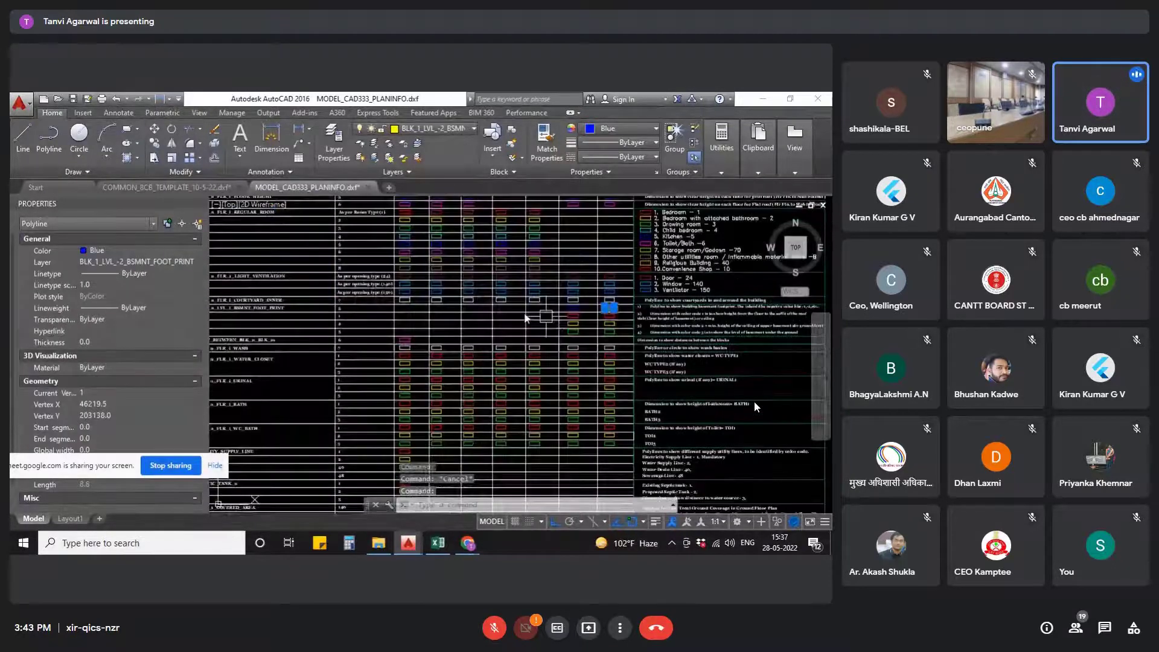
scroll(524, 313, "up", 2)
scroll(591, 341, "down", 5)
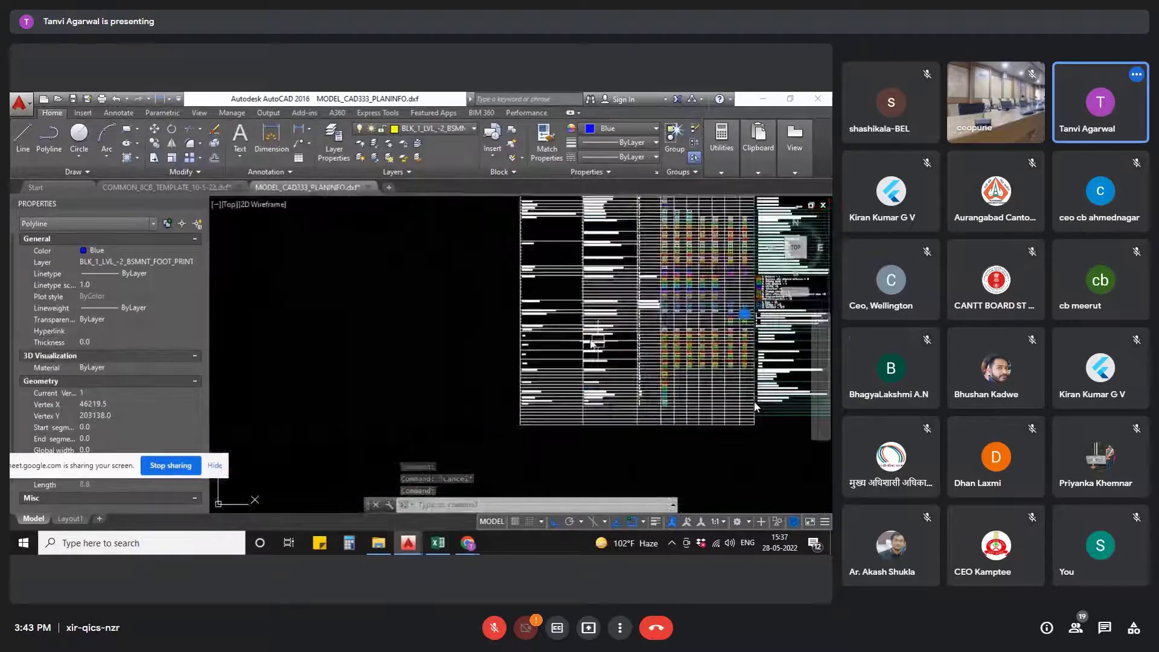
scroll(589, 343, "up", 8)
key("Escape")
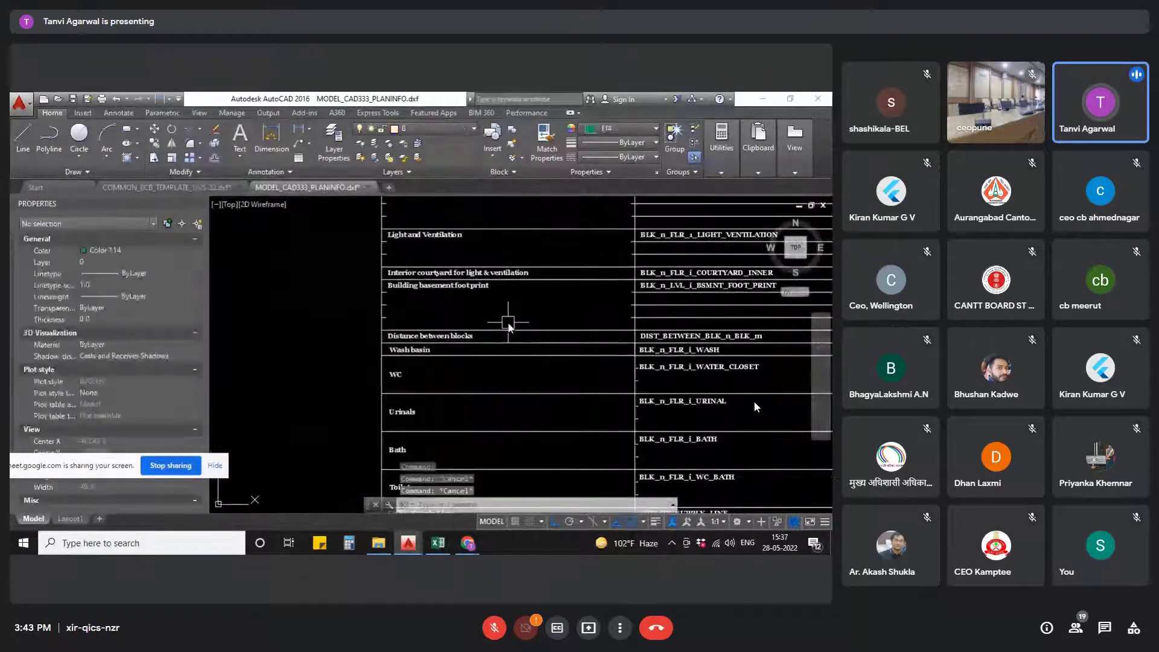
middle_click_drag(553, 355, 517, 354)
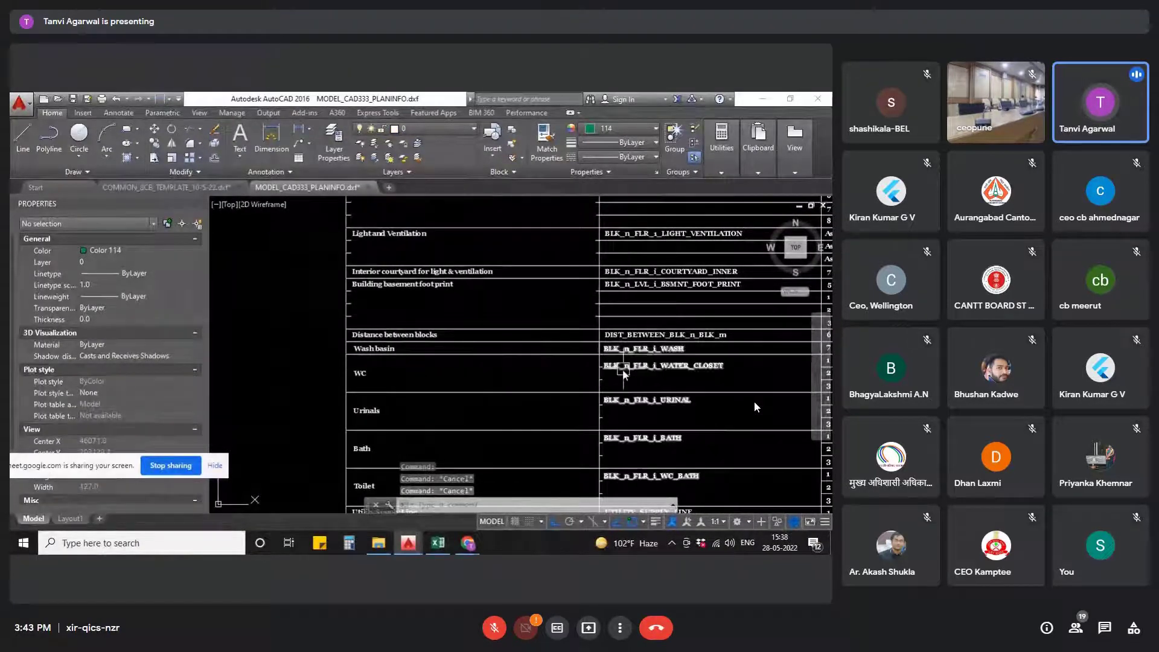
mouse_move(624, 373)
middle_mouse_down()
mouse_move(449, 379)
mouse_move(450, 398)
middle_mouse_up()
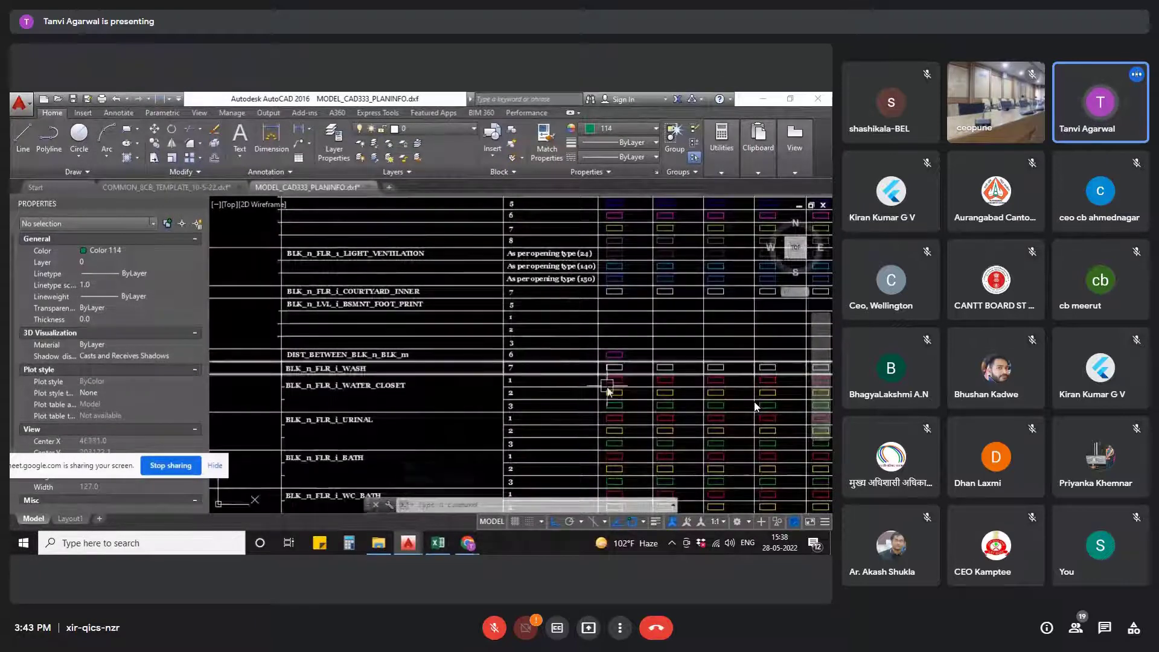
- Inspect the magenta swatch in the distance between blocks row and relate it to that row's layer name
middle_click_drag(607, 390, 580, 395)
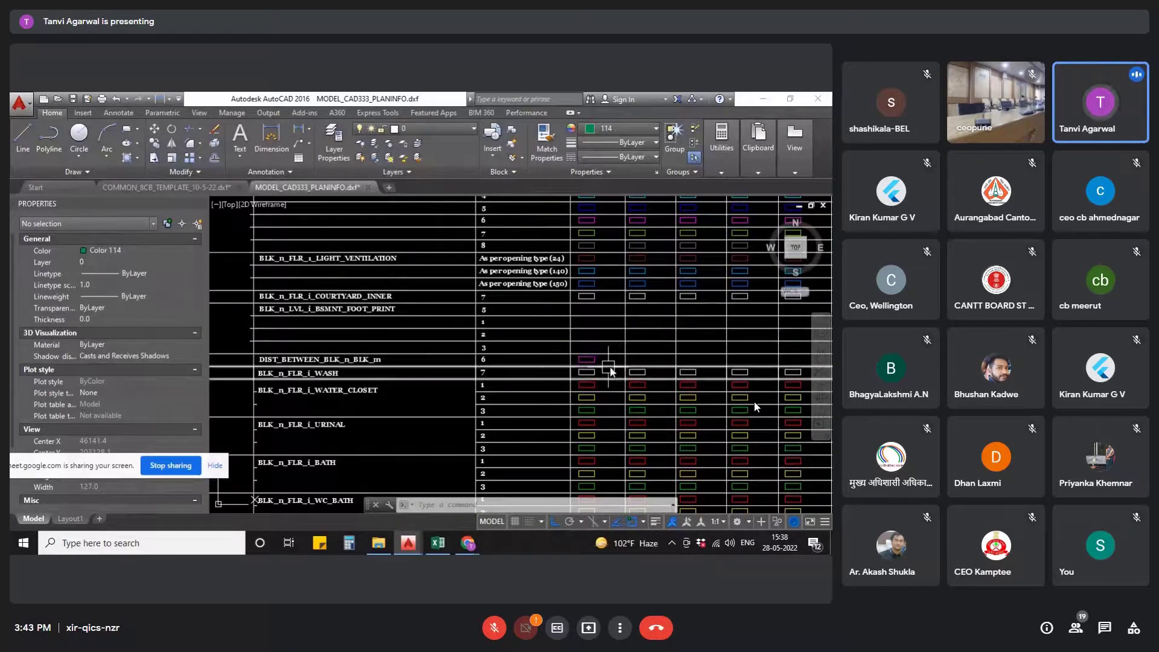
scroll(592, 363, "up", 5)
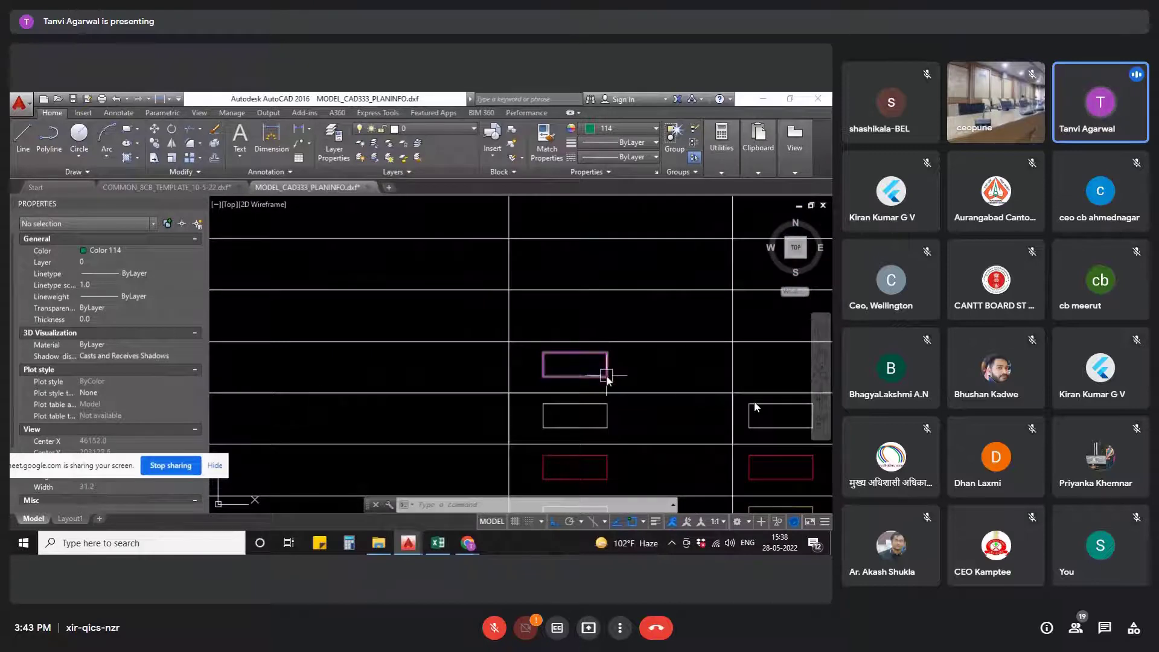
left_click(604, 374)
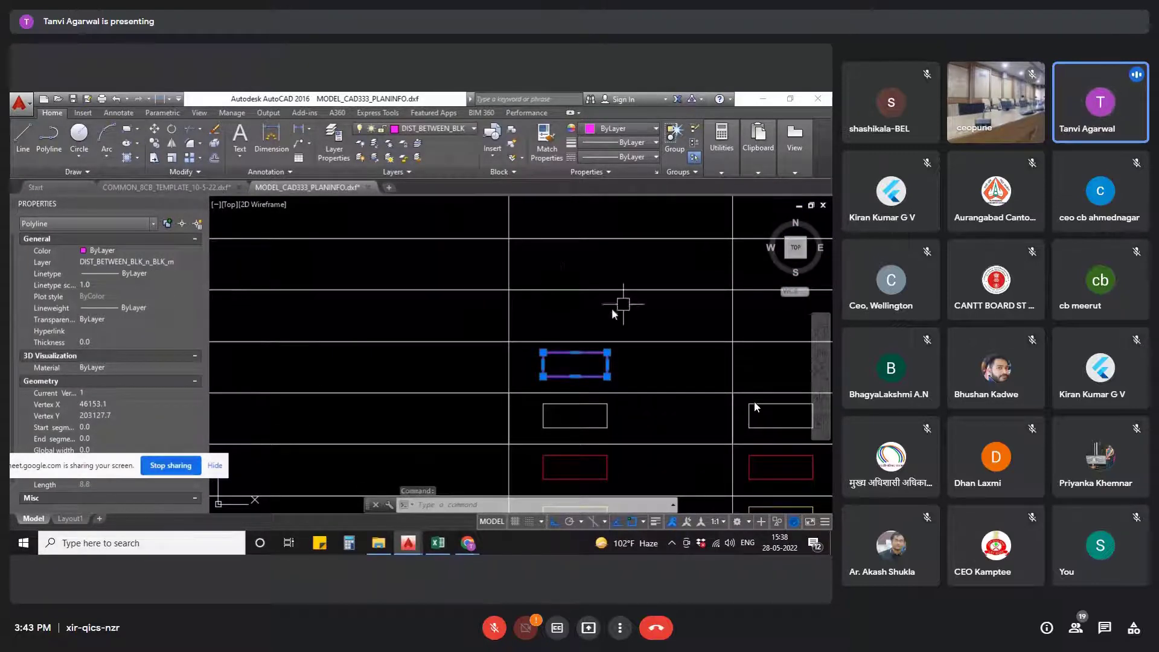
scroll(623, 304, "down", 4)
scroll(664, 362, "up", 2)
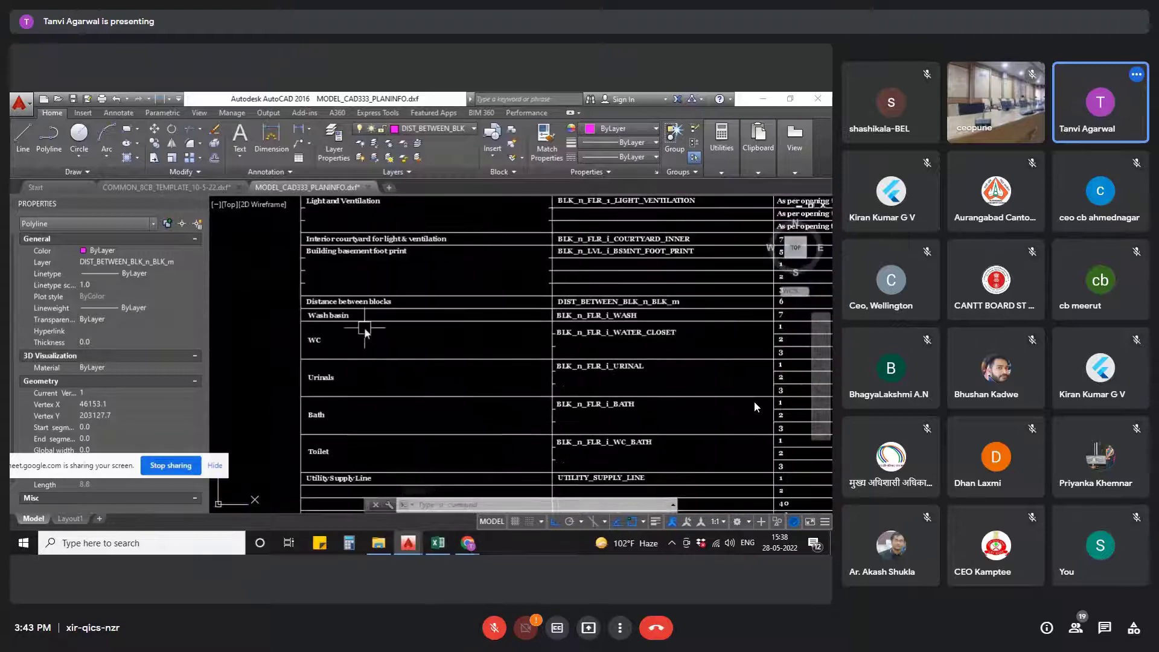
key("Escape")
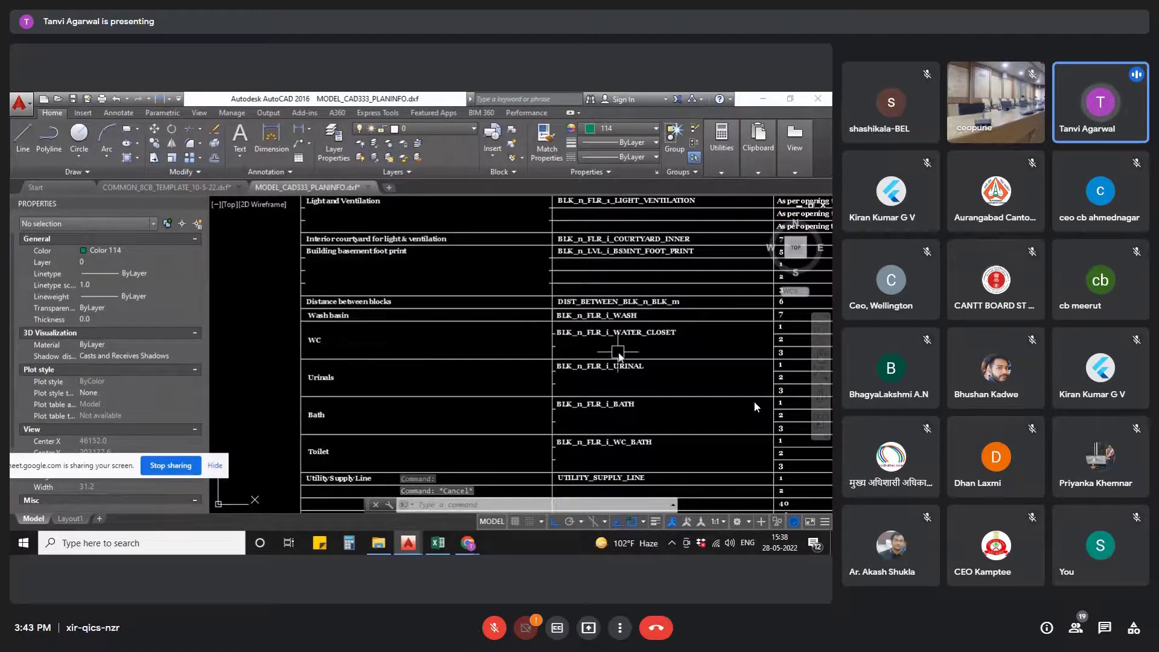
- Read the water closet row's layer name, colour codes and WC type descriptions in the layer table
middle_click_drag(618, 353, 476, 359)
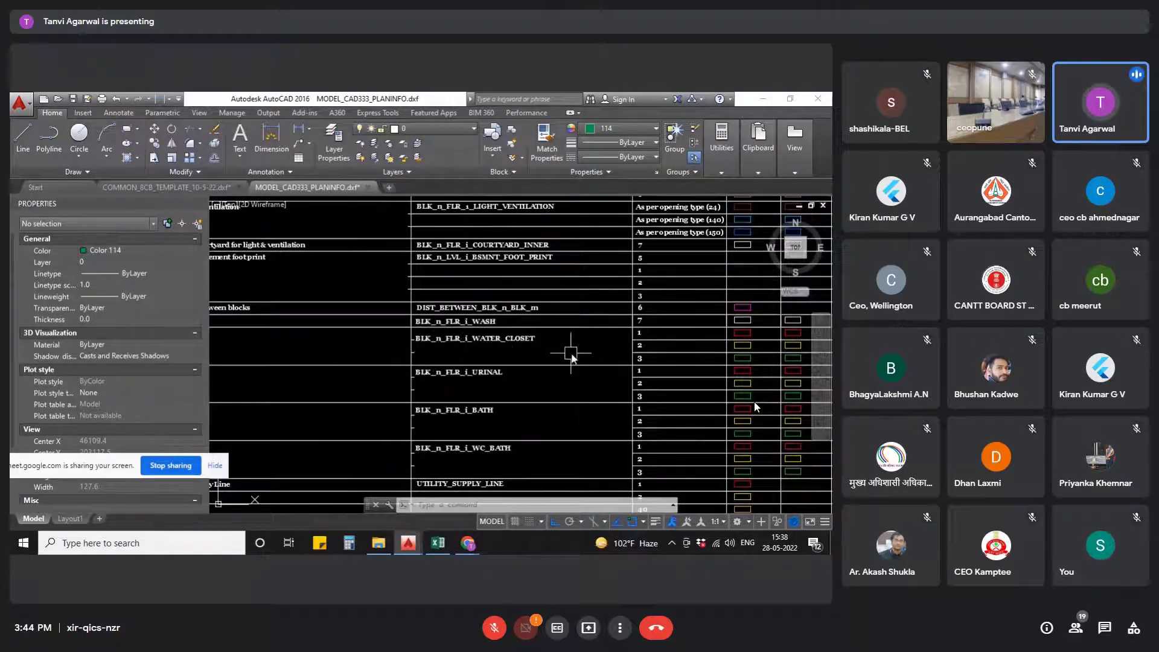
scroll(570, 356, "down", 2)
middle_click_drag(570, 356, 464, 374)
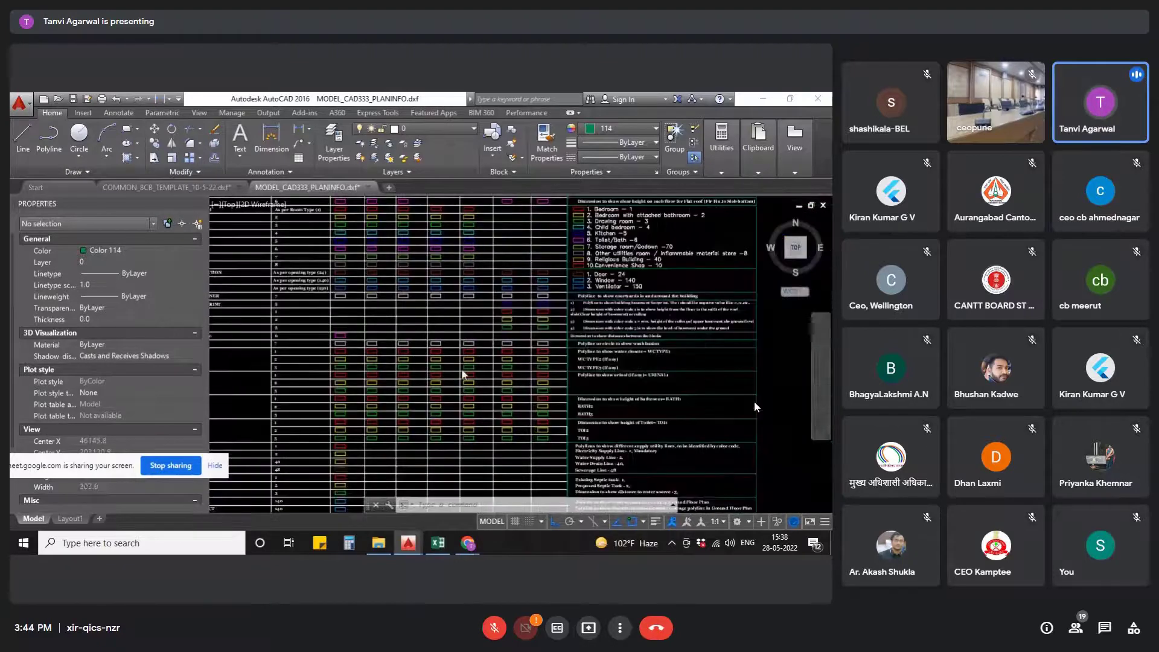
scroll(670, 350, "up", 4)
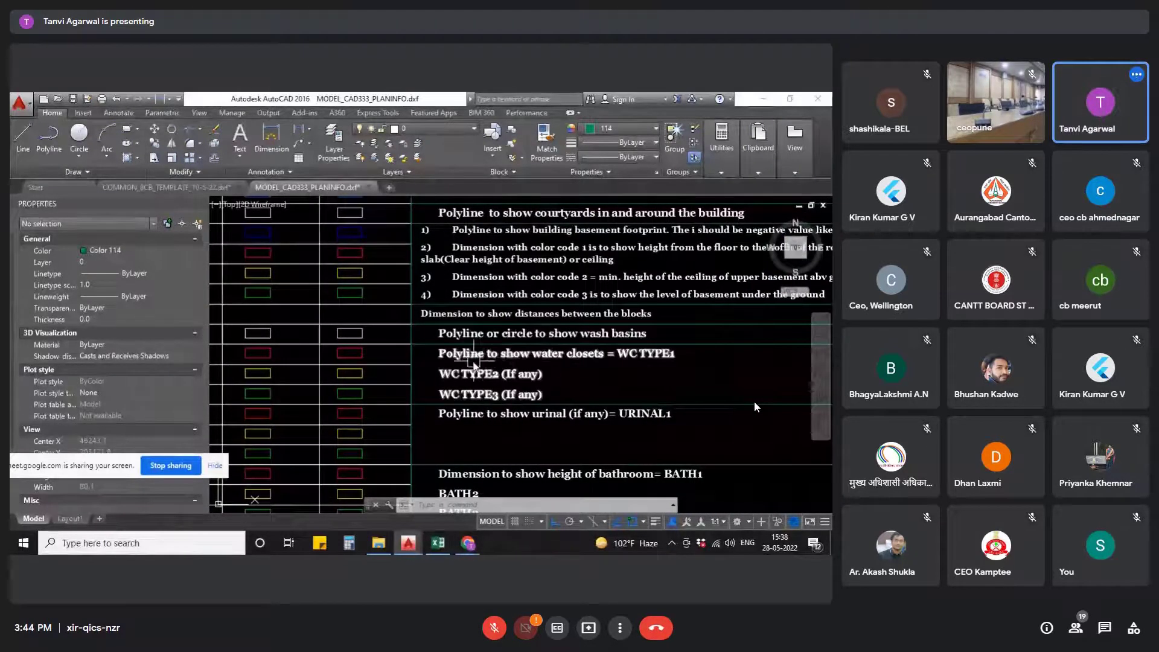
scroll(563, 371, "down", 2)
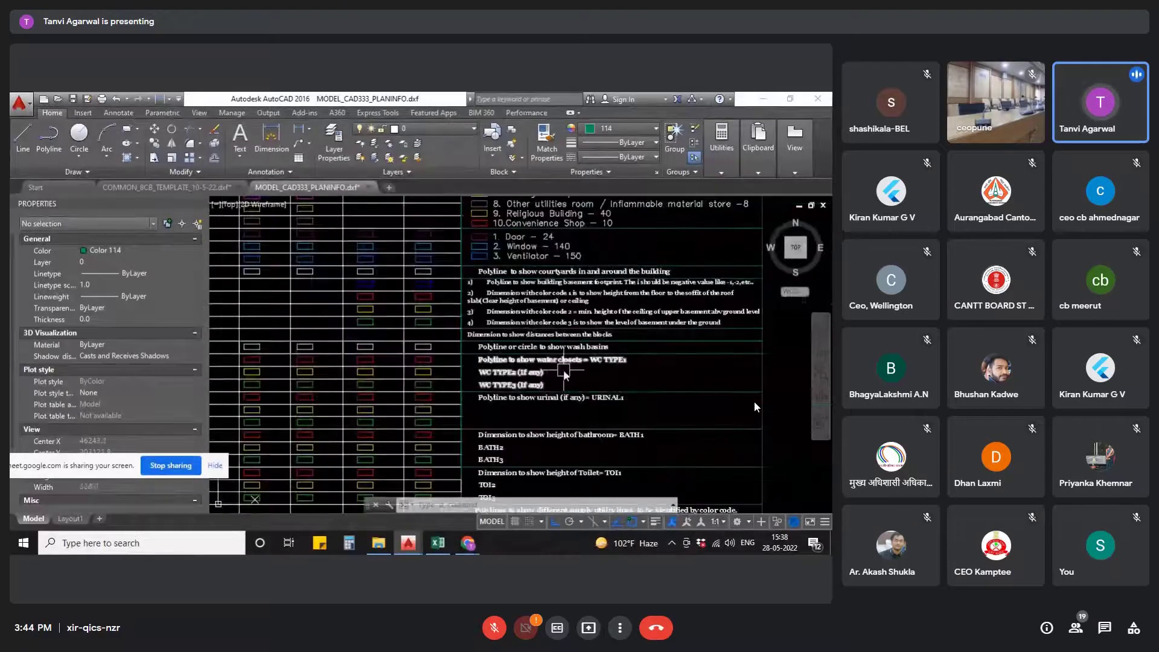
scroll(563, 372, "up", 2)
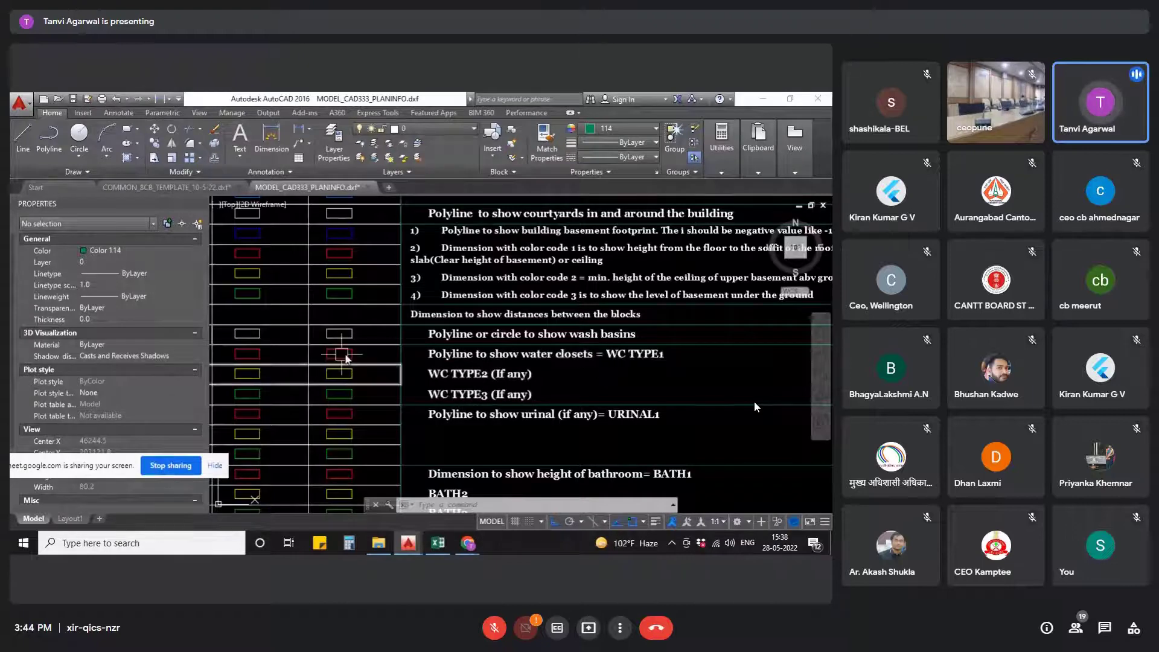
- Select the water closet polylines in the ground floor's 2.19X1.75 and 2.15X2.64 toilets to check their layer
mouse_move(349, 357)
scroll(545, 377, "down", 5)
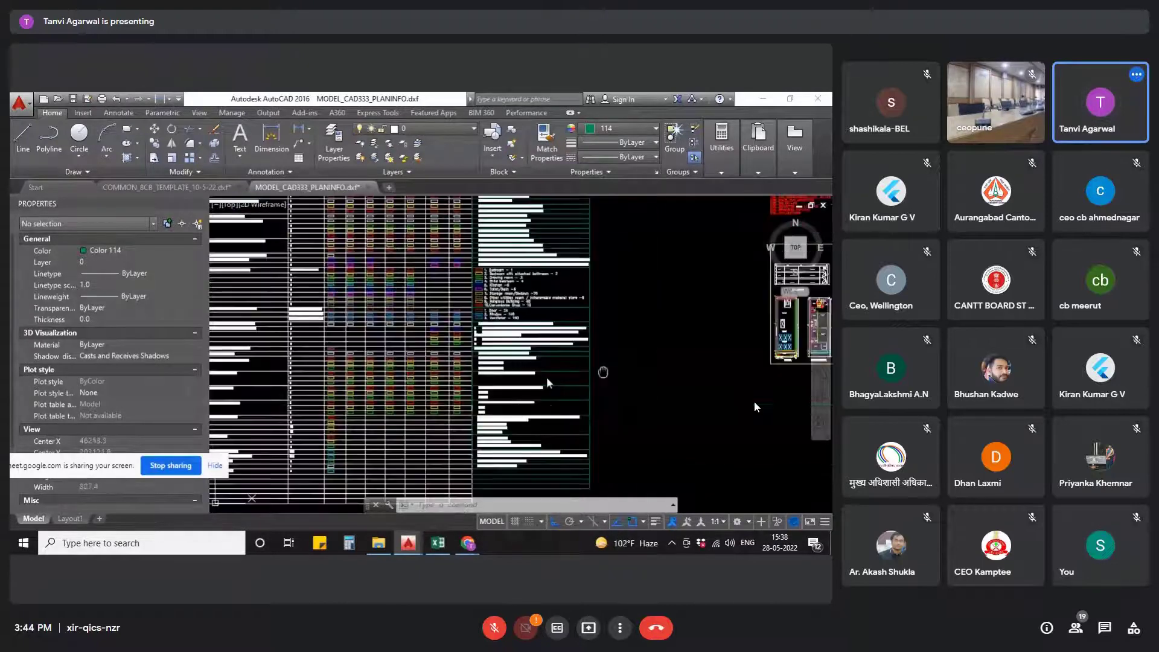
scroll(443, 370, "up", 5)
scroll(443, 369, "up", 6)
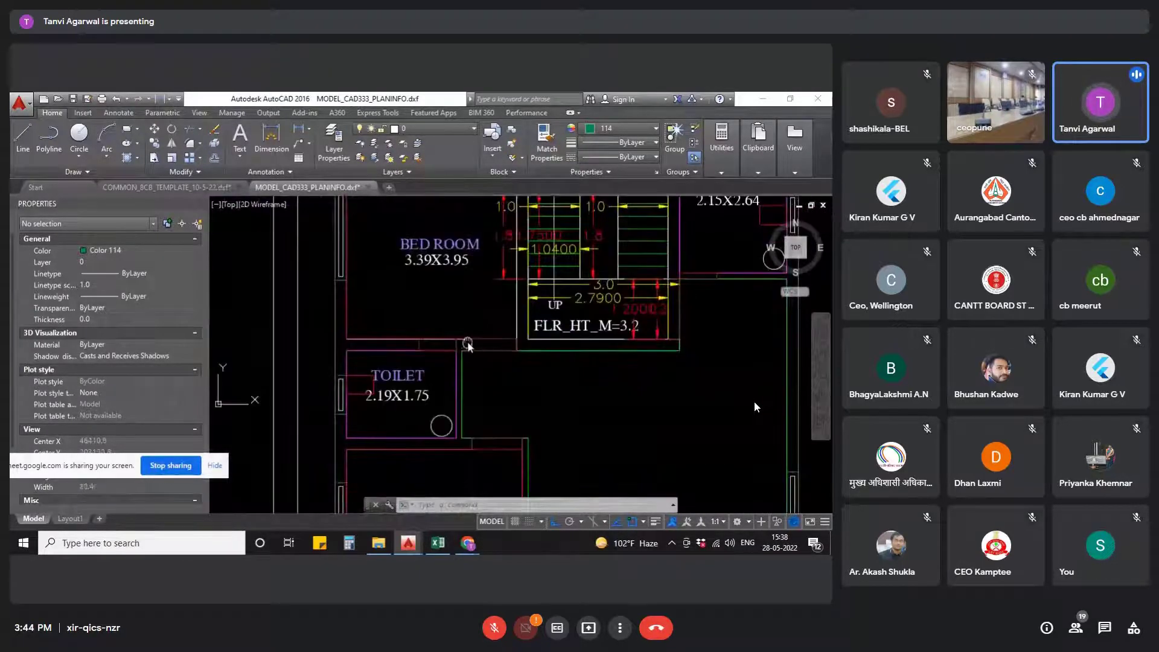
key("Escape")
key("Escape")
left_click(358, 383)
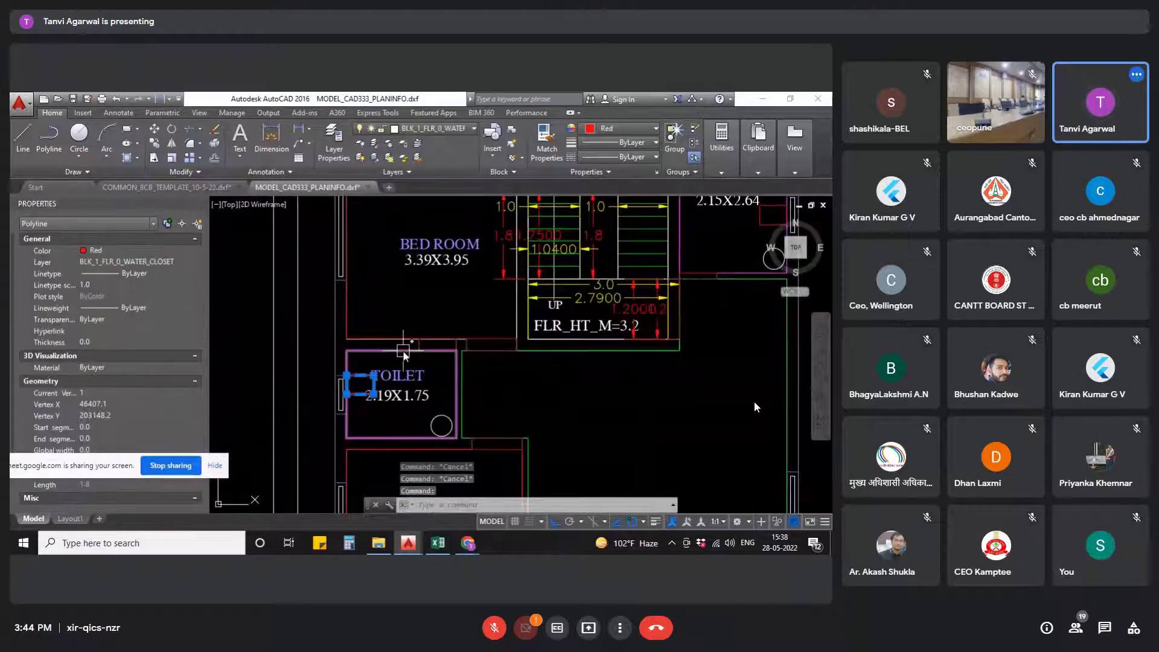
scroll(403, 350, "down", 5)
scroll(597, 297, "up", 6)
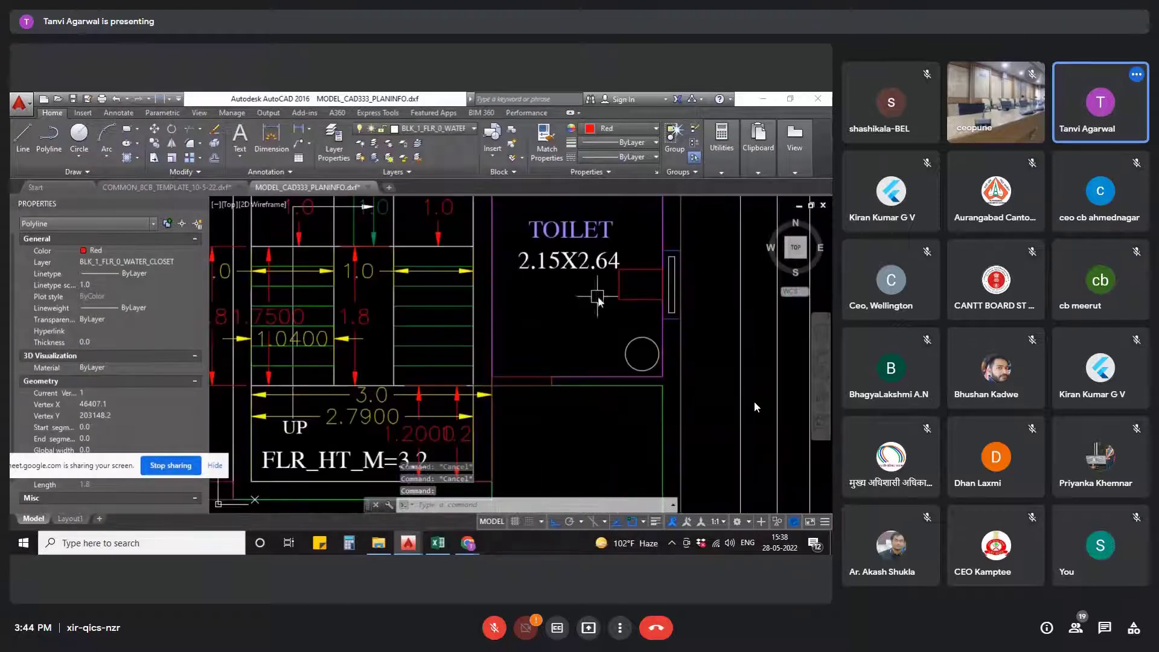
left_click(634, 300)
- Add the water closet polylines of the three remaining ground floor toilets to the selection, and compare their layer
scroll(626, 233, "down", 5)
scroll(469, 365, "up", 6)
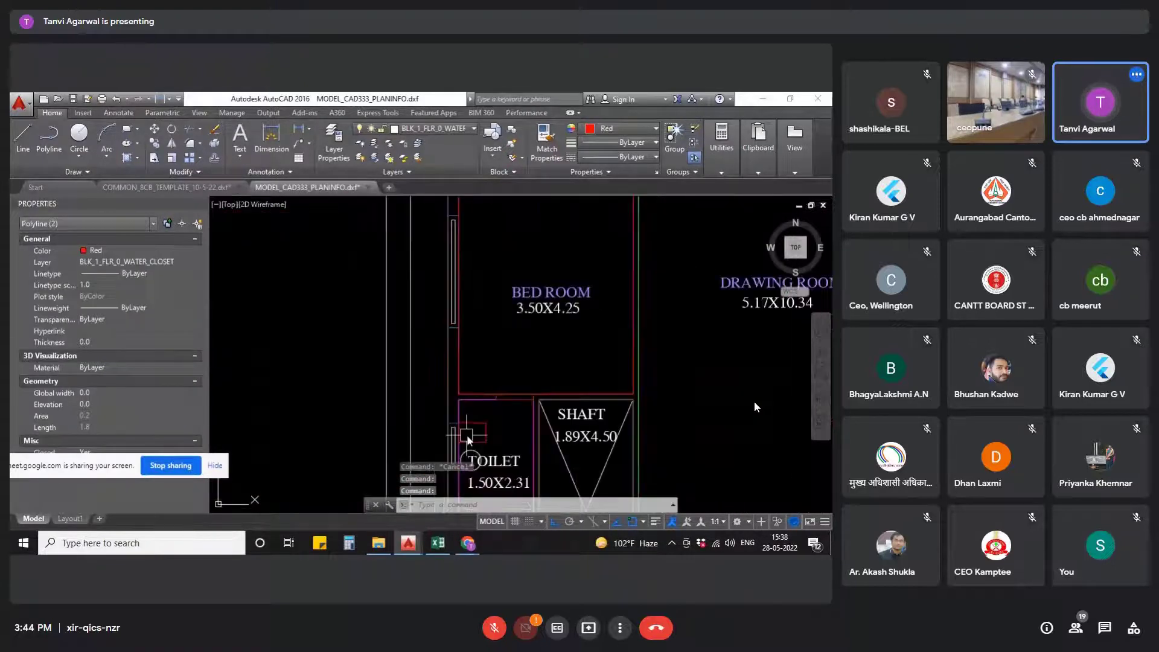
scroll(478, 368, "down", 5)
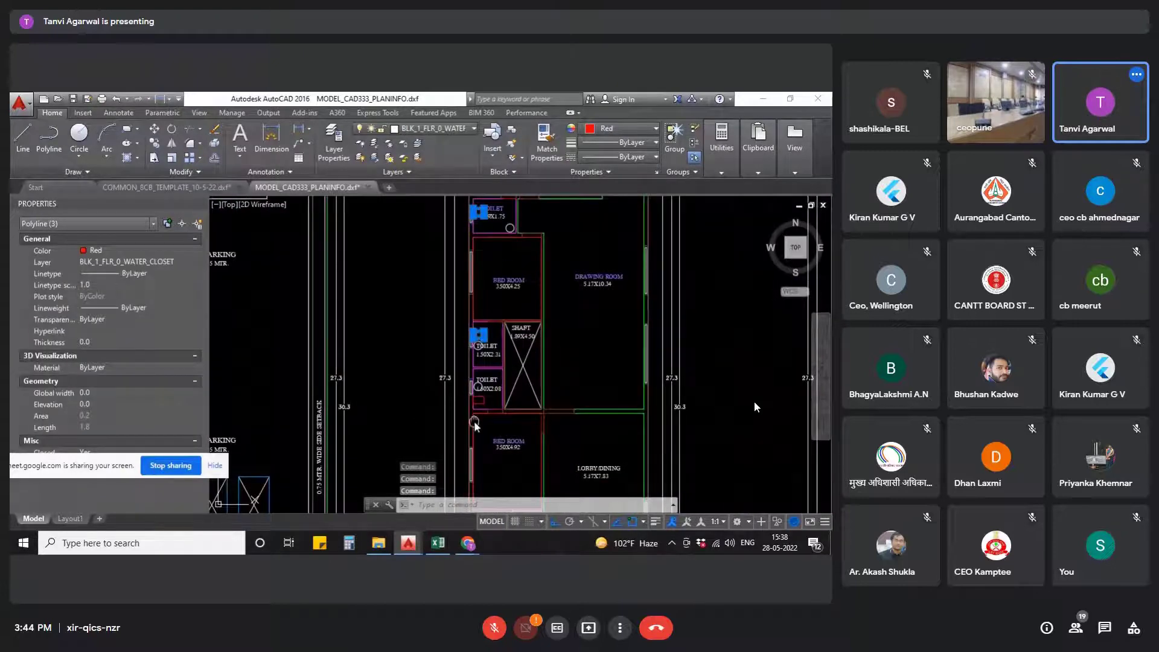
scroll(477, 400, "up", 5)
left_click(482, 348)
scroll(433, 246, "down", 5)
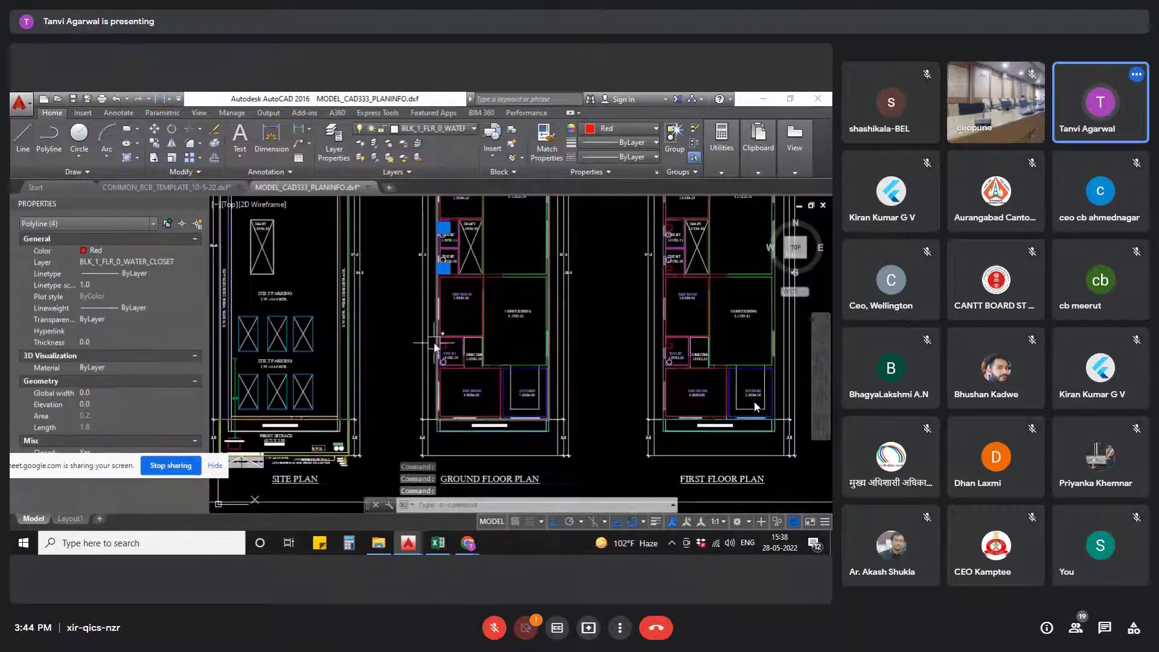
scroll(433, 344, "up", 5)
left_click(416, 329)
scroll(484, 343, "down", 5)
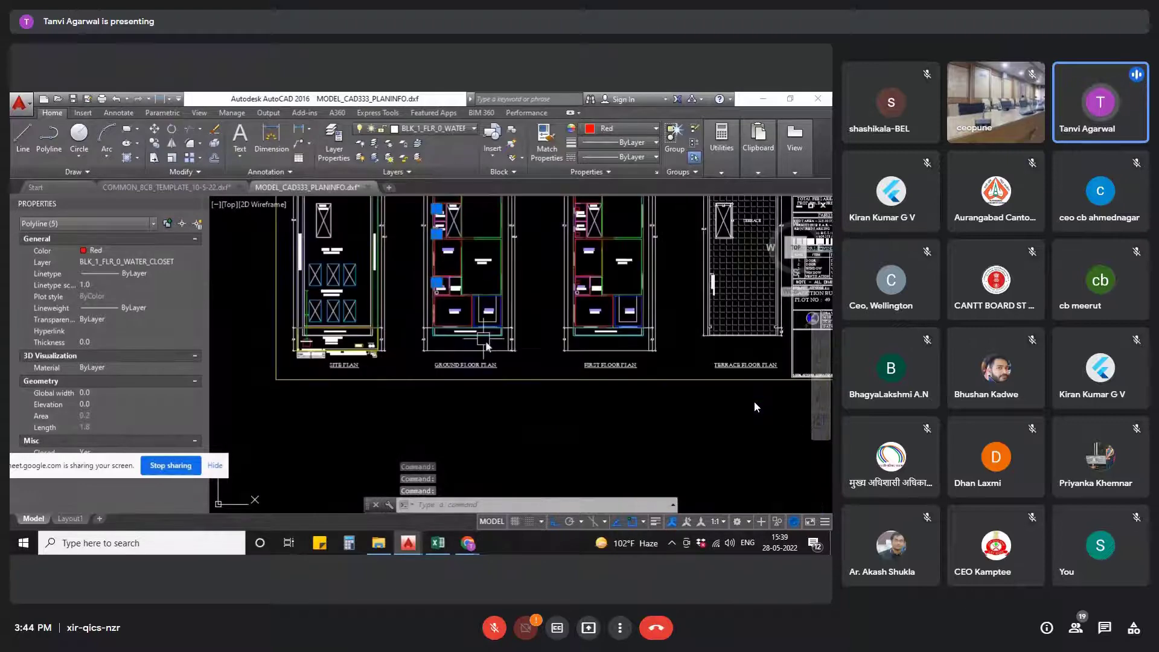
- Select the wash basin circles in the ground floor's 2.15X2.64 and 2.19X1.75 toilets to check their layer
middle_click_drag(475, 287, 489, 415)
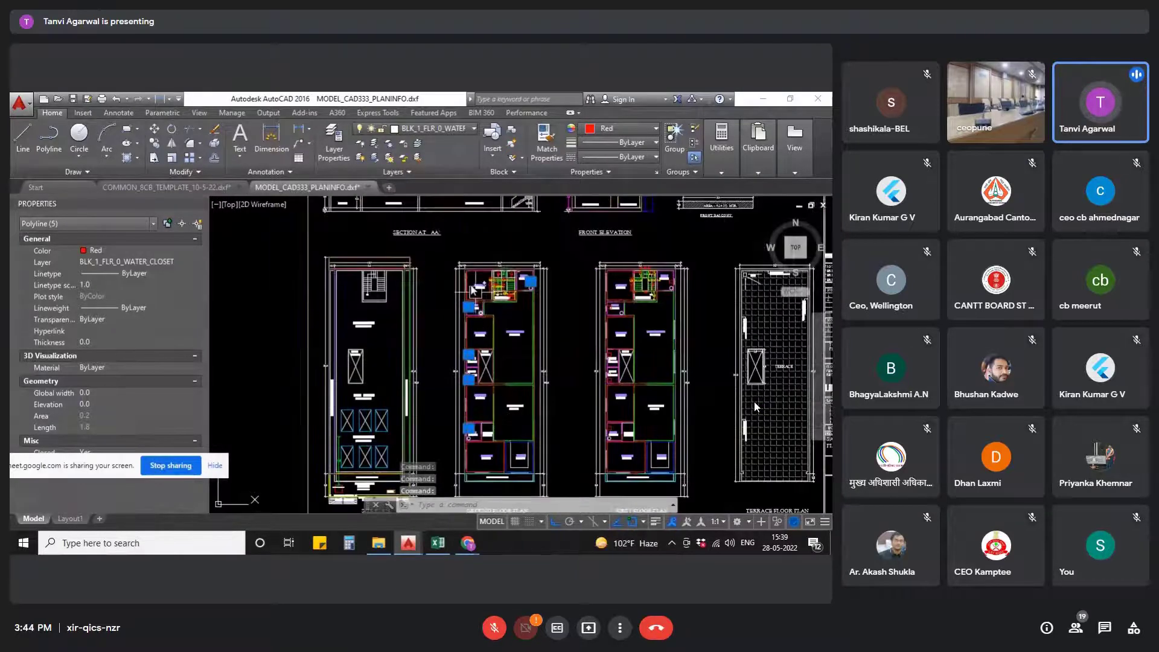
scroll(473, 290, "up", 5)
middle_click_drag(659, 347, 539, 341)
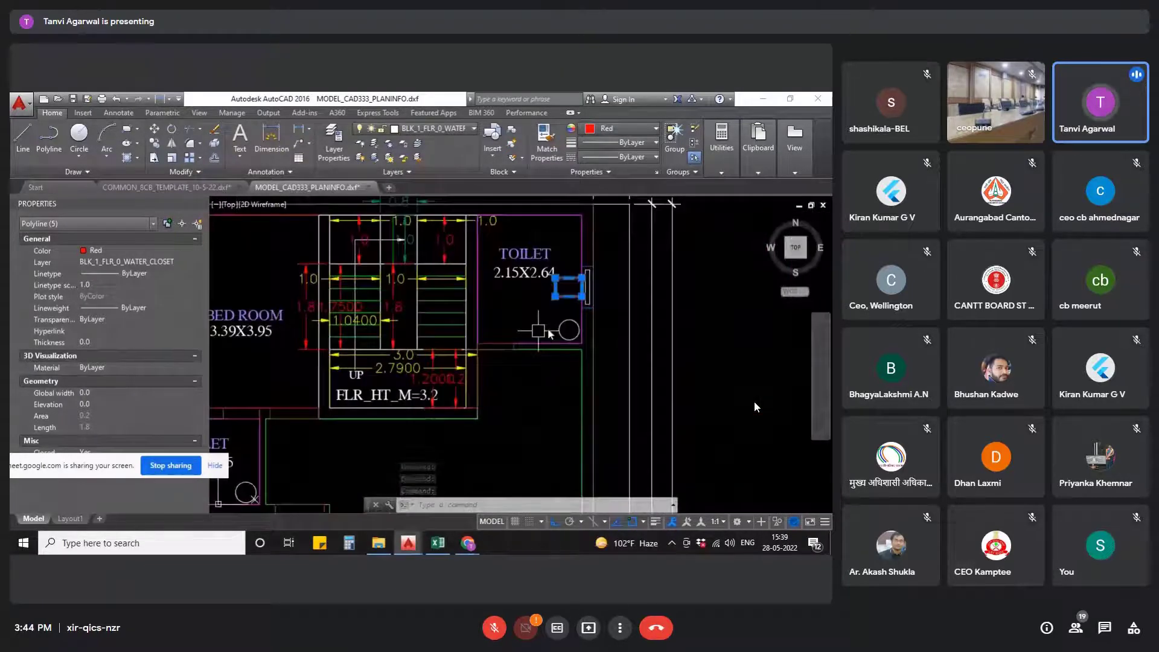
scroll(569, 330, "up", 2)
key("Escape")
left_click(577, 321)
scroll(577, 326, "down", 6)
scroll(447, 373, "up", 6)
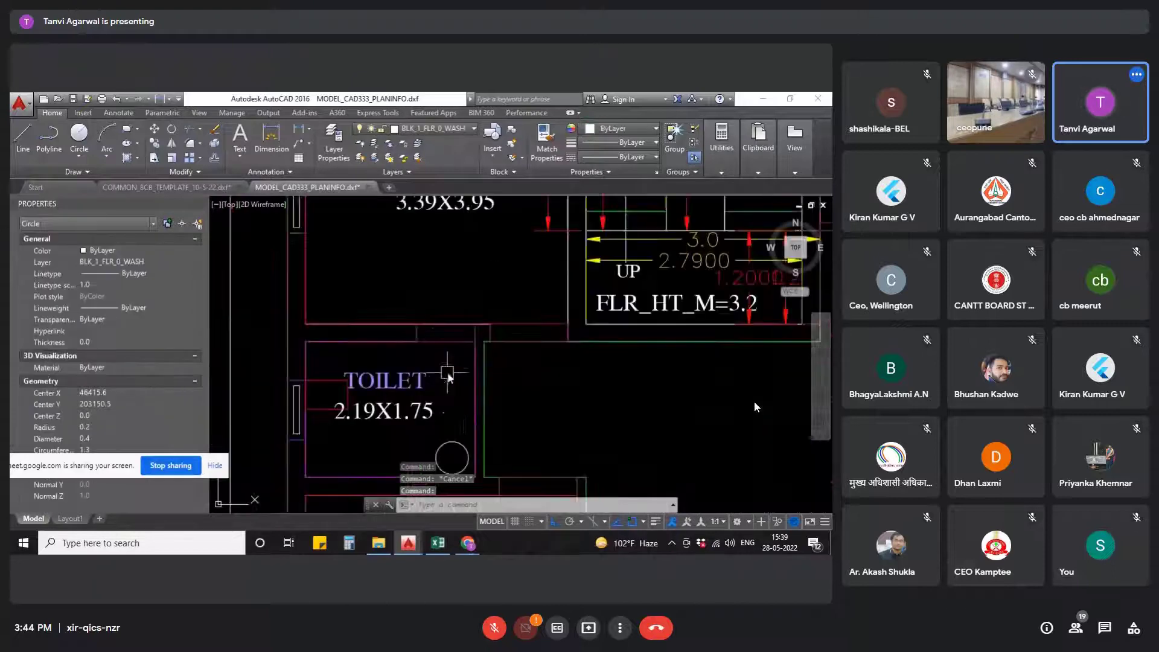
left_click(458, 436)
scroll(458, 436, "down", 5)
scroll(432, 364, "up", 5)
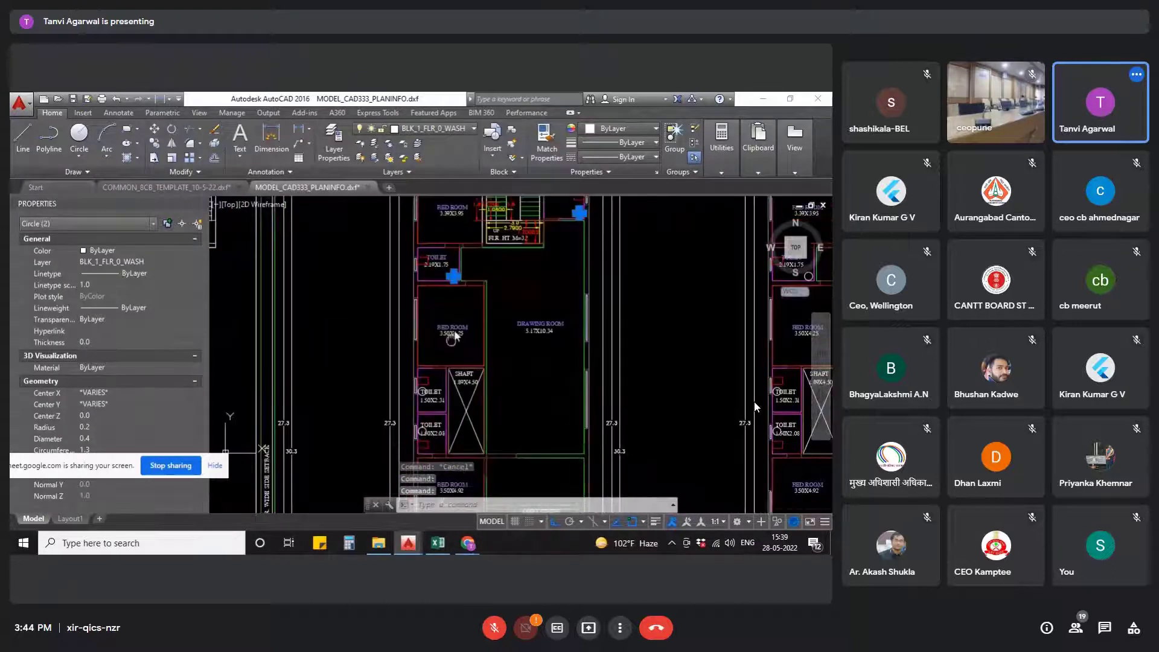
- Add the wash basin circles of the three remaining ground floor toilets to the selection, and compare their layer
scroll(432, 365, "up", 5)
left_click(435, 352)
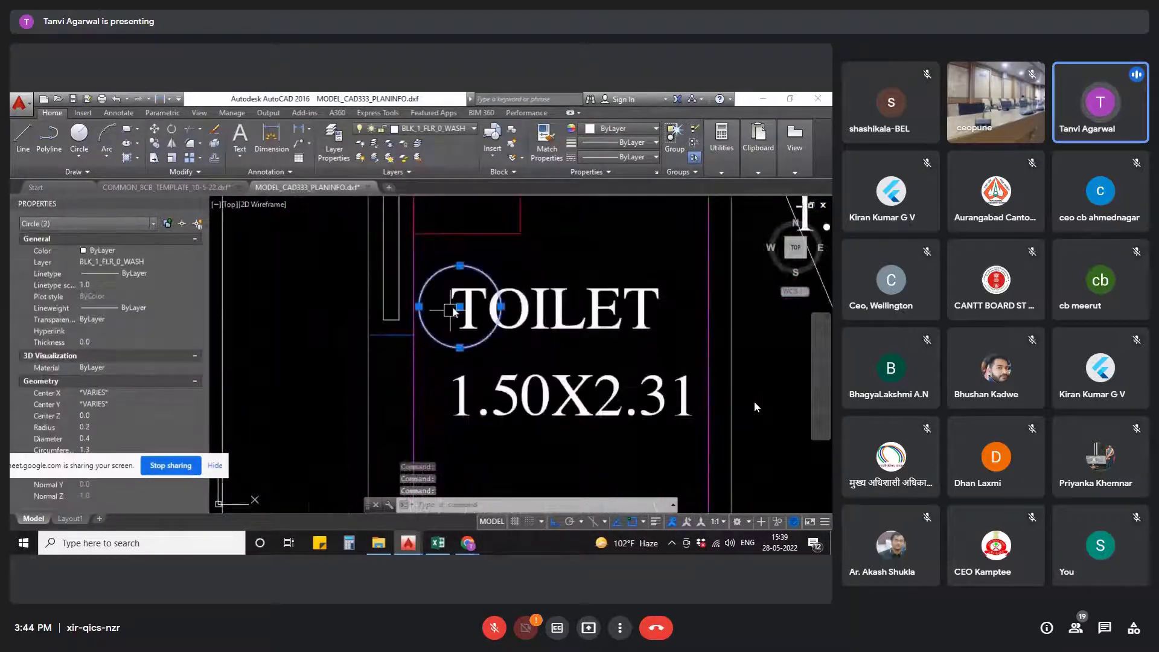
scroll(458, 415, "down", 5)
scroll(458, 415, "up", 5)
left_click(450, 361)
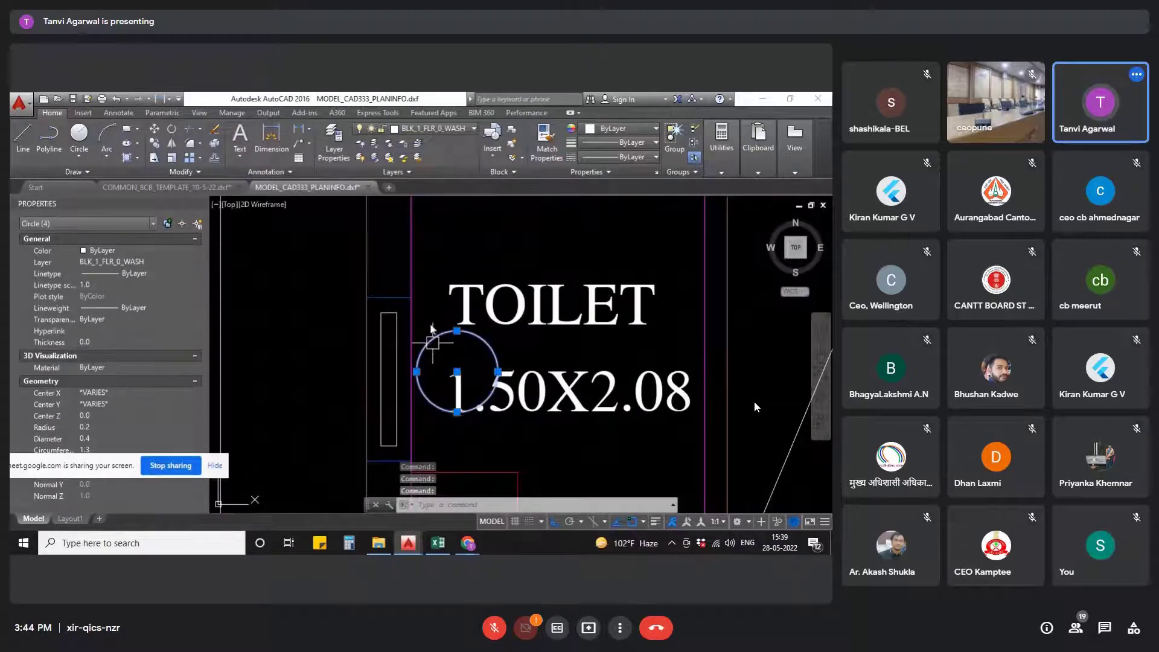
scroll(450, 360, "down", 5)
scroll(443, 429, "down", 5)
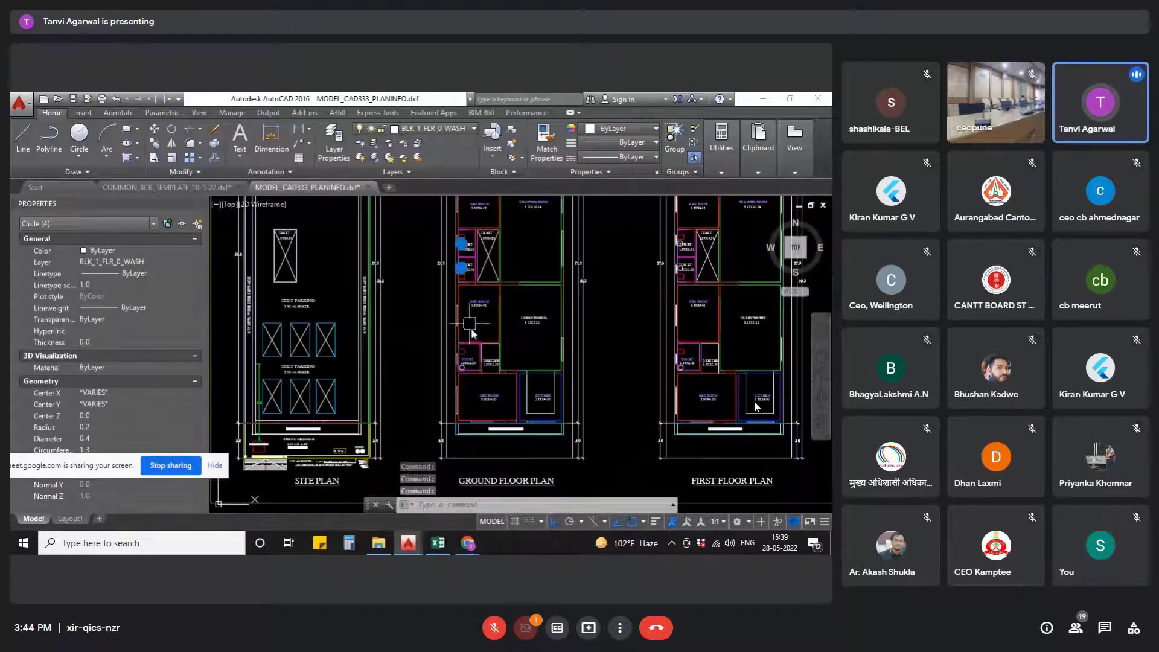
scroll(468, 368, "up", 5)
left_click(467, 367)
scroll(459, 363, "down", 5)
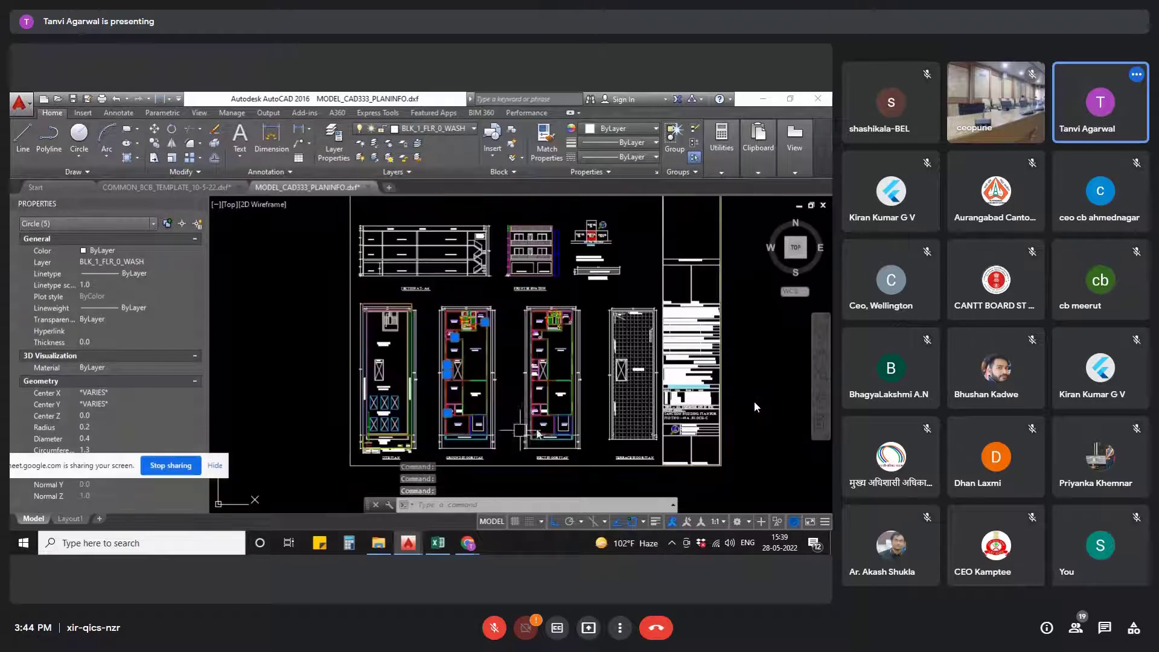
- Check the layers of the water closet polyline and wash basin circle in the first floor's 2.19X1.75 toilet
scroll(389, 427, "up", 5)
key("Escape")
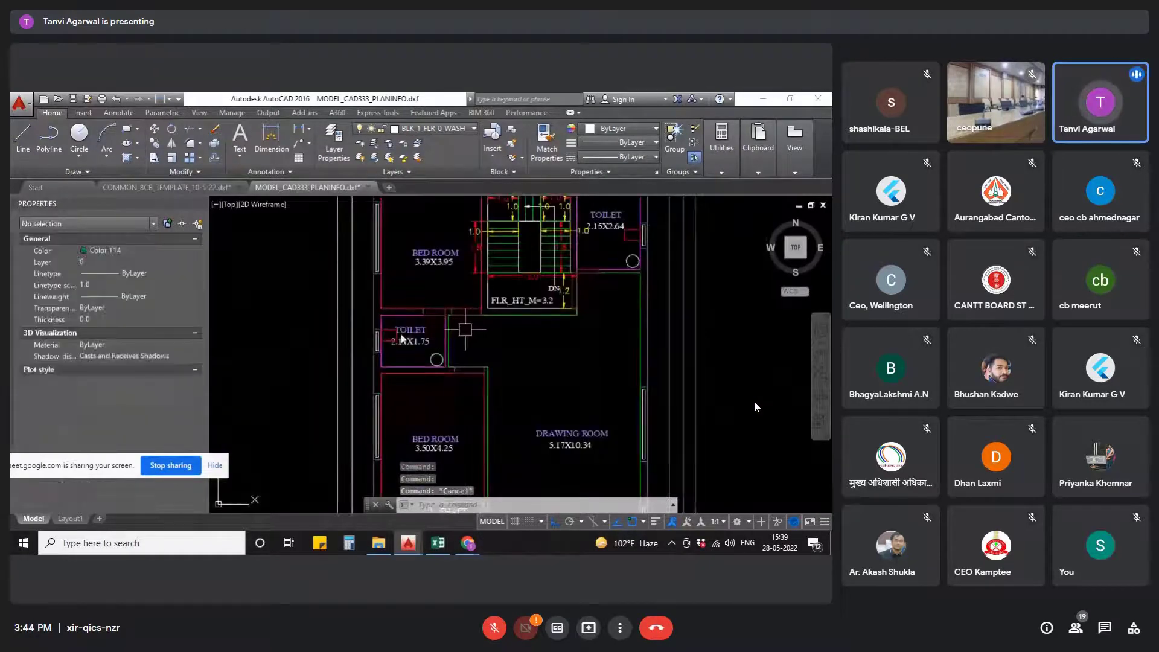
left_click(384, 334)
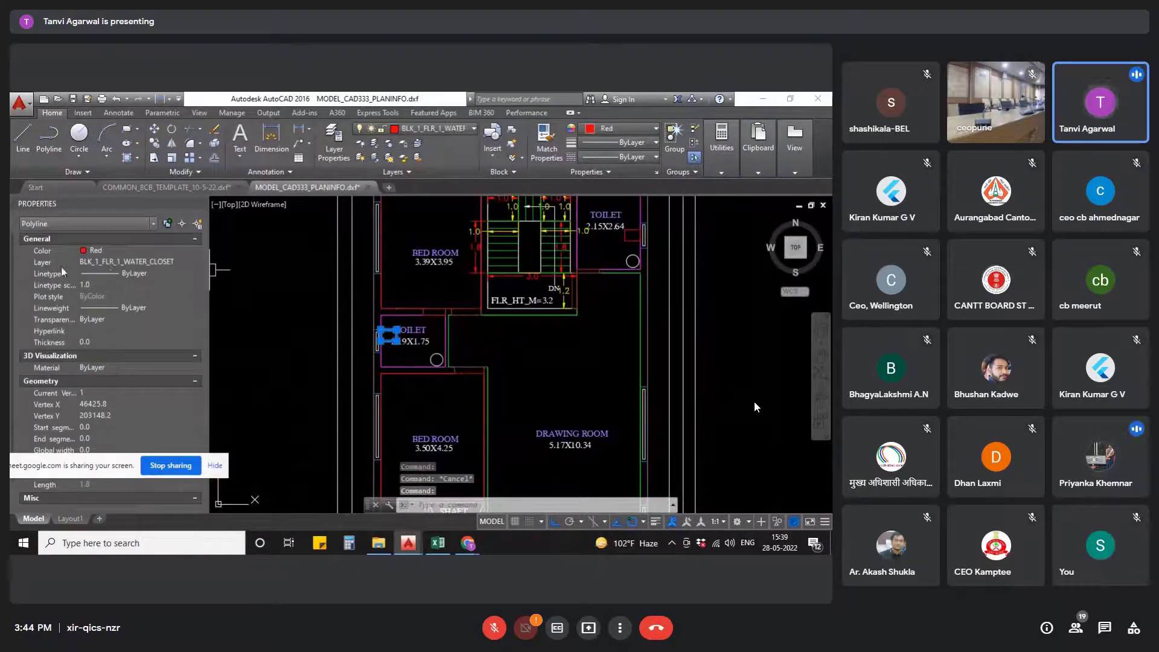
scroll(427, 362, "up", 4)
key("Escape")
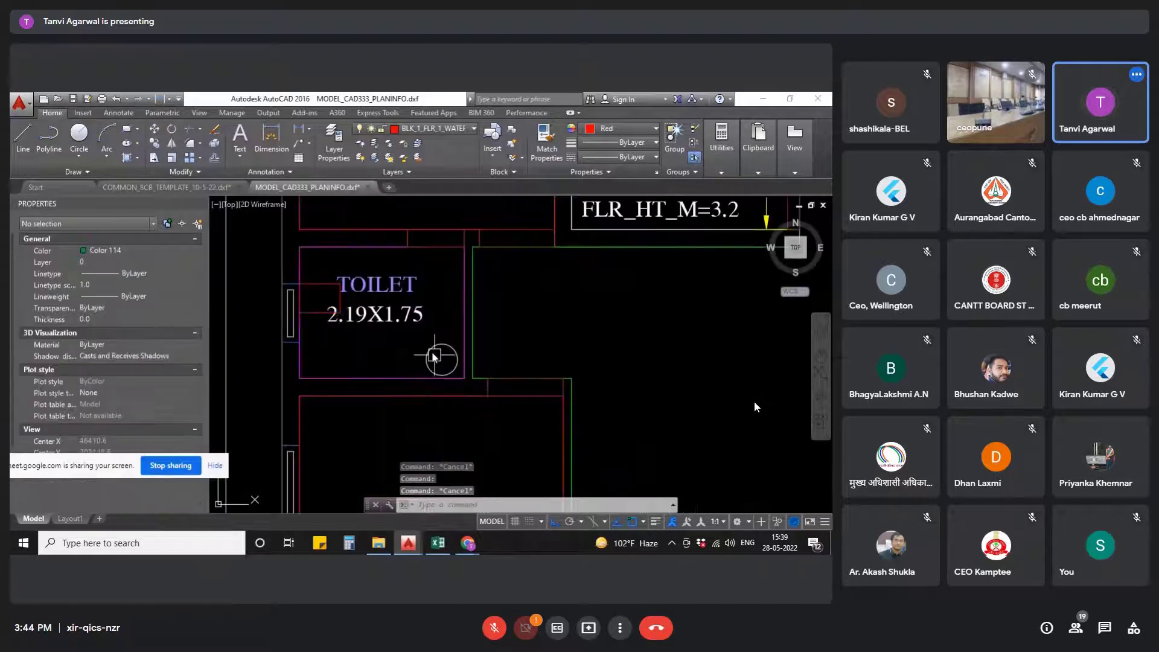
left_click(441, 359)
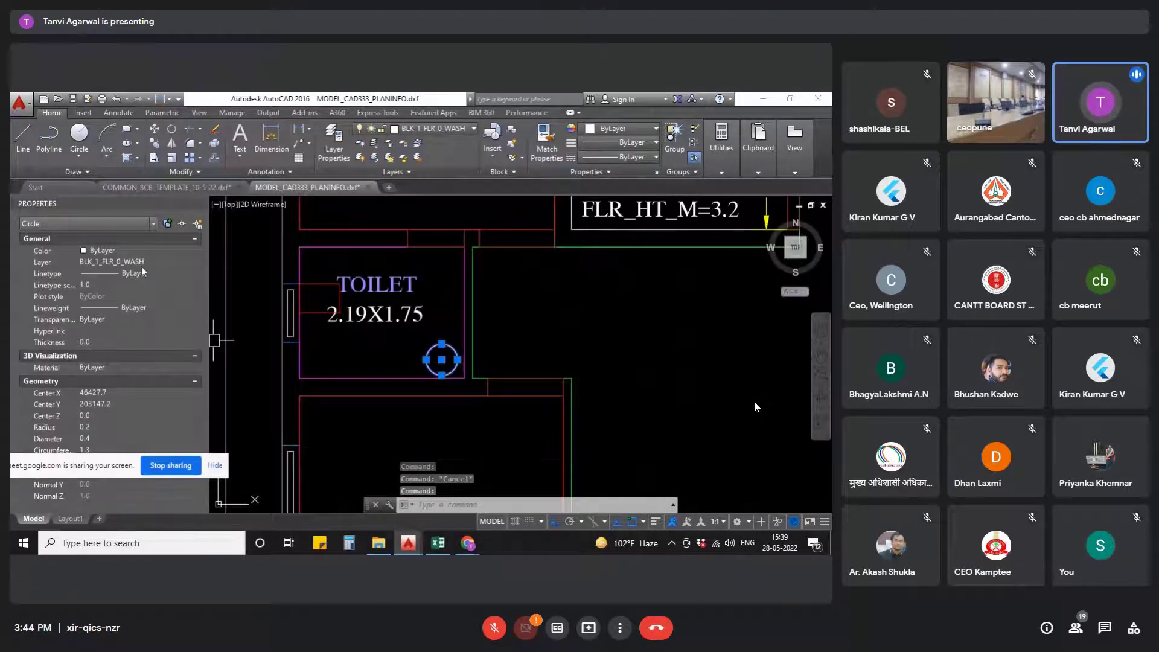
key("Escape")
left_click(300, 297)
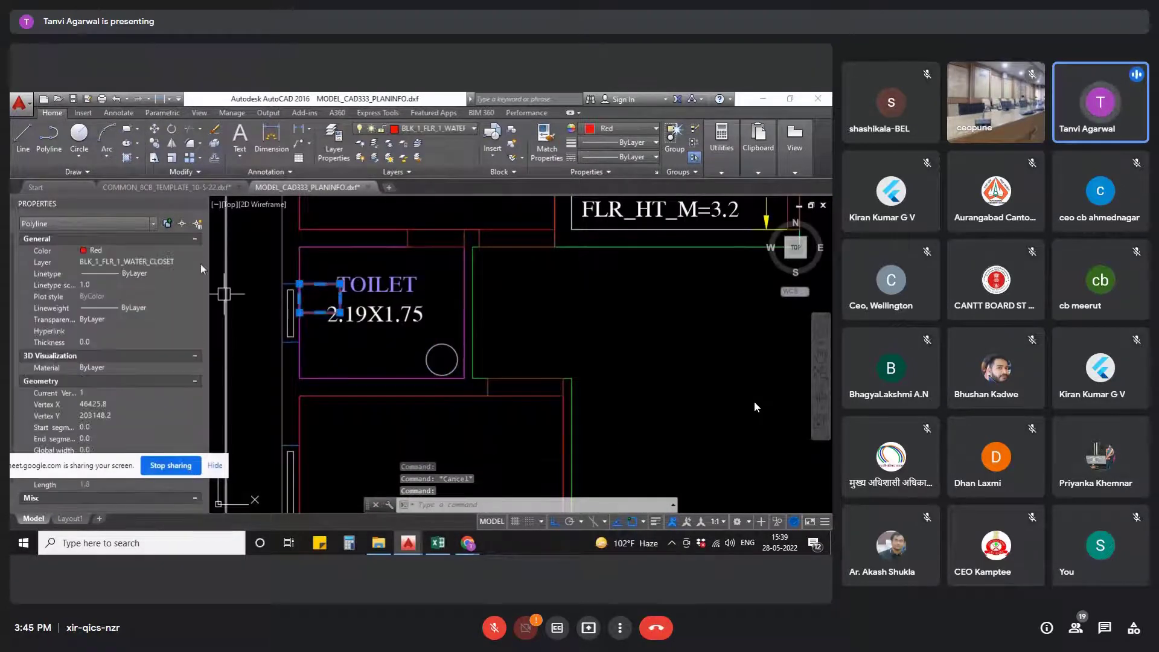
key("Escape")
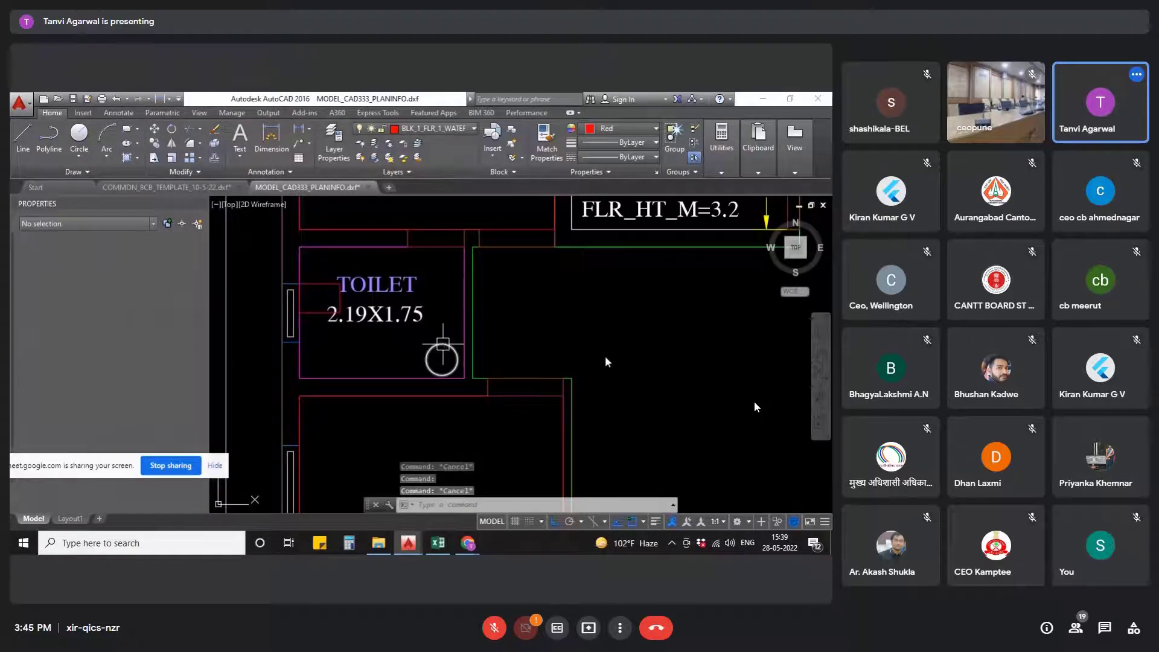
- Review the wash basin, WC, urinals and bath rows in the layer table
scroll(442, 349, "down", 6)
scroll(679, 379, "down", 2)
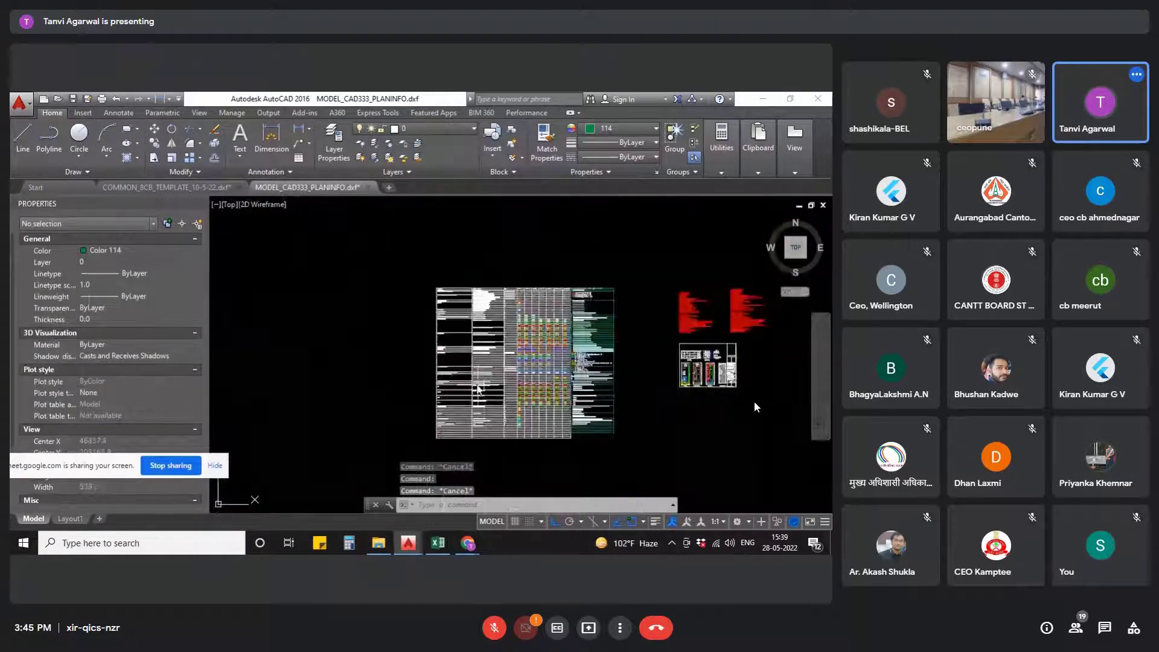
scroll(431, 395, "up", 6)
scroll(430, 395, "up", 4)
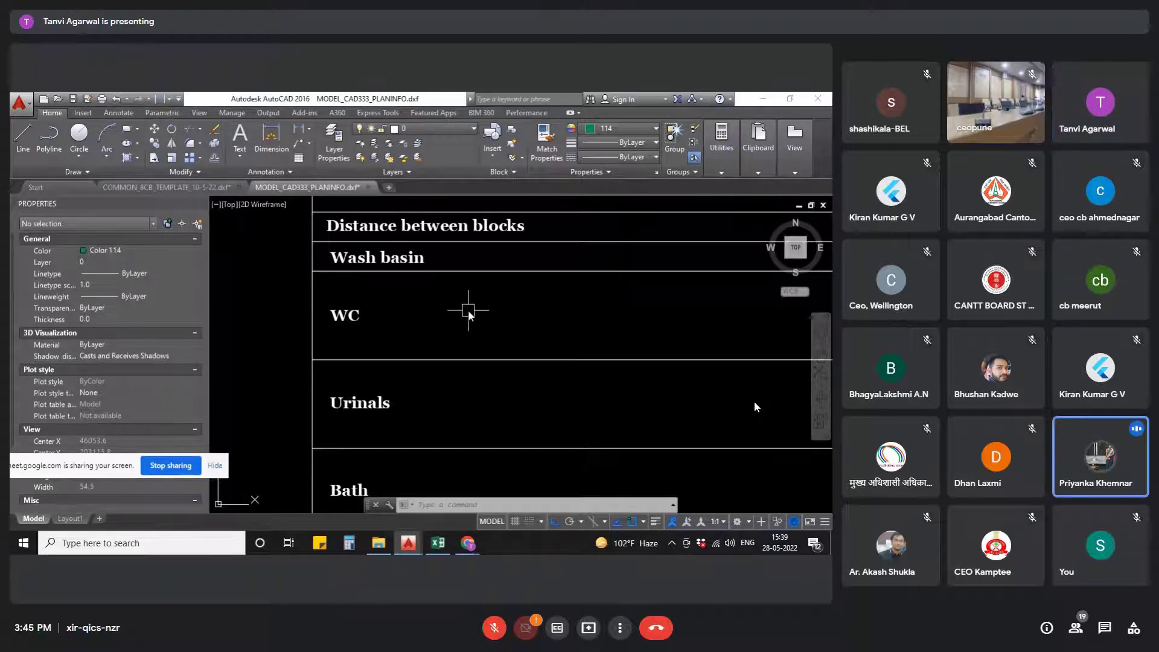
middle_click_drag(467, 422, 458, 365)
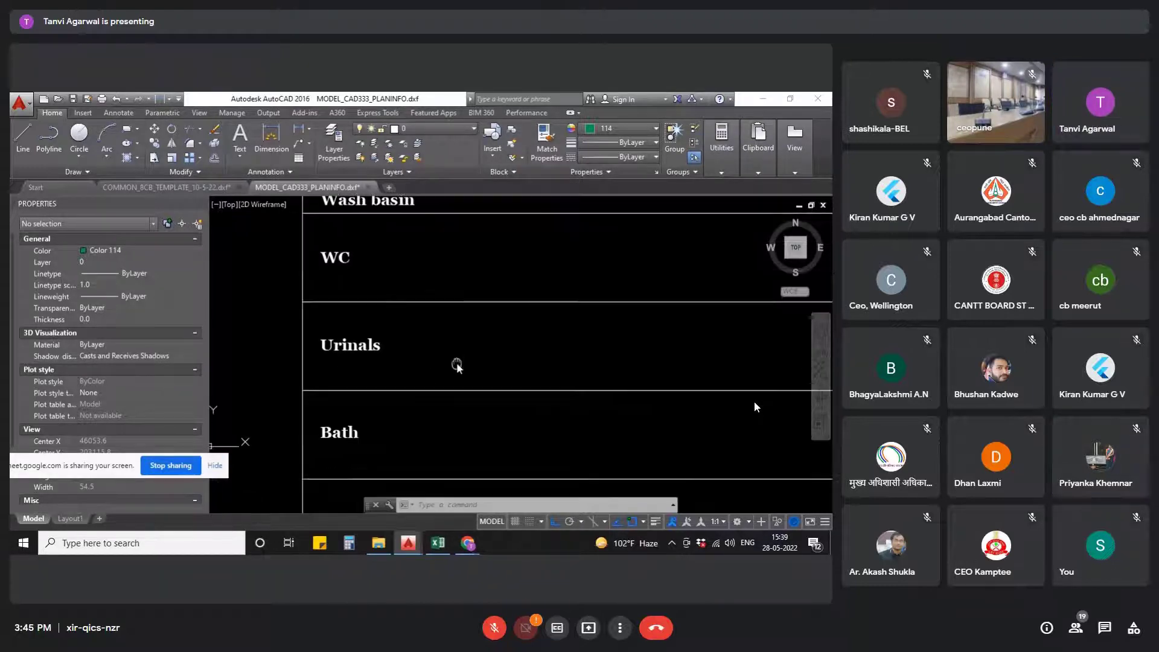
scroll(382, 329, "down", 3)
scroll(368, 347, "up", 3)
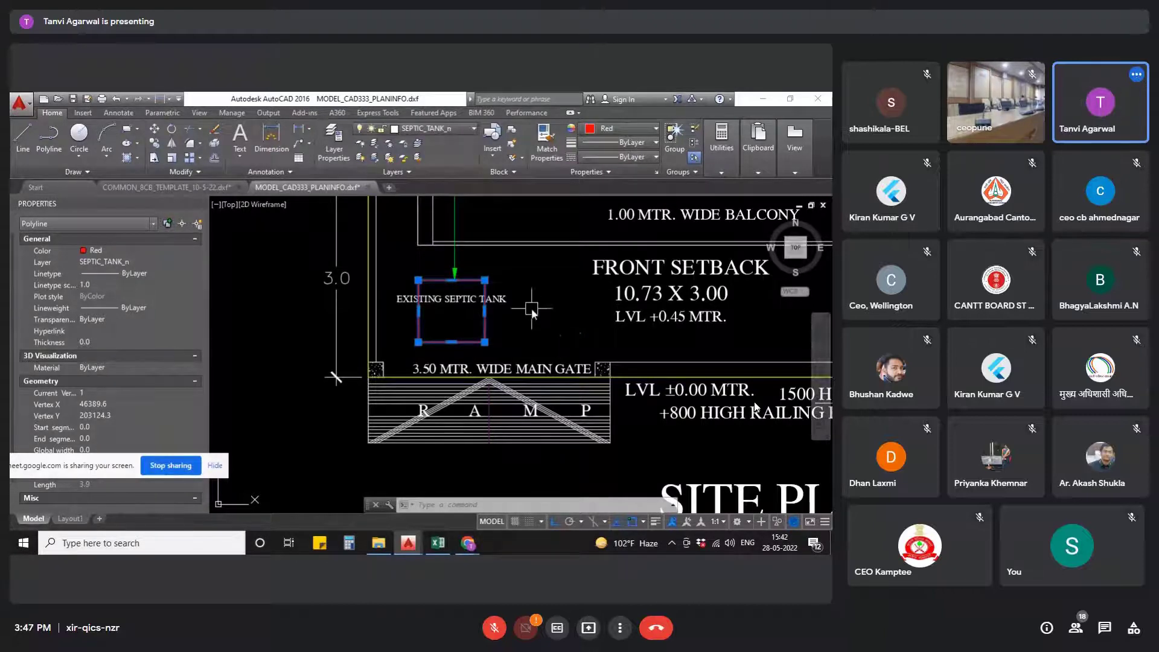
- Add the green 6.6 distance dimension to the septic tank selection on the site plan, compare their layer, and clear the selection
scroll(553, 304, "down", 3)
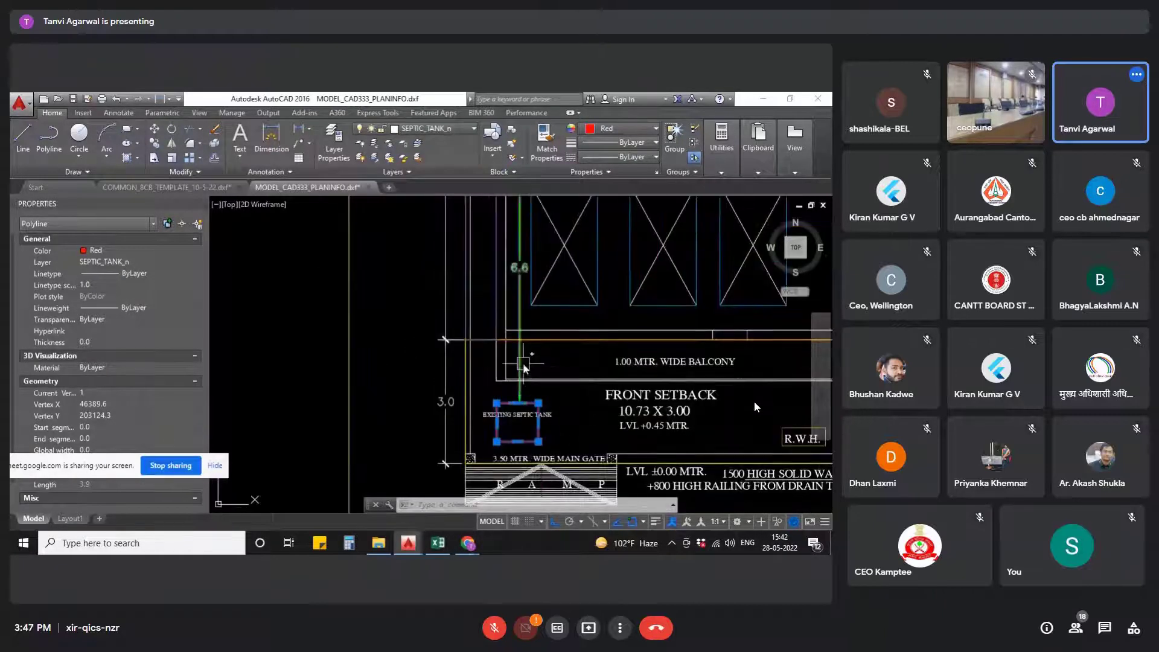
left_click(523, 365)
mouse_move(551, 283)
middle_mouse_down()
mouse_move(565, 446)
mouse_move(543, 349)
middle_mouse_up()
scroll(523, 305, "up", 2)
scroll(495, 309, "down", 5)
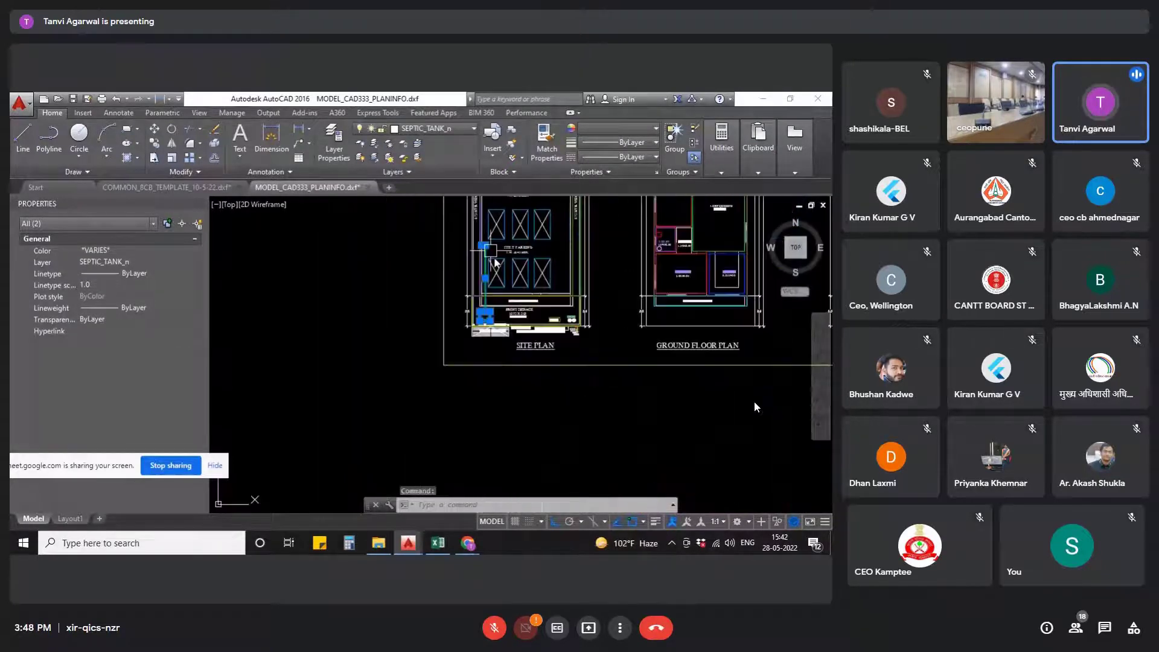
scroll(486, 312, "up", 4)
middle_click_drag(465, 350, 672, 326)
scroll(483, 396, "down", 6)
scroll(671, 327, "down", 6)
key("Escape")
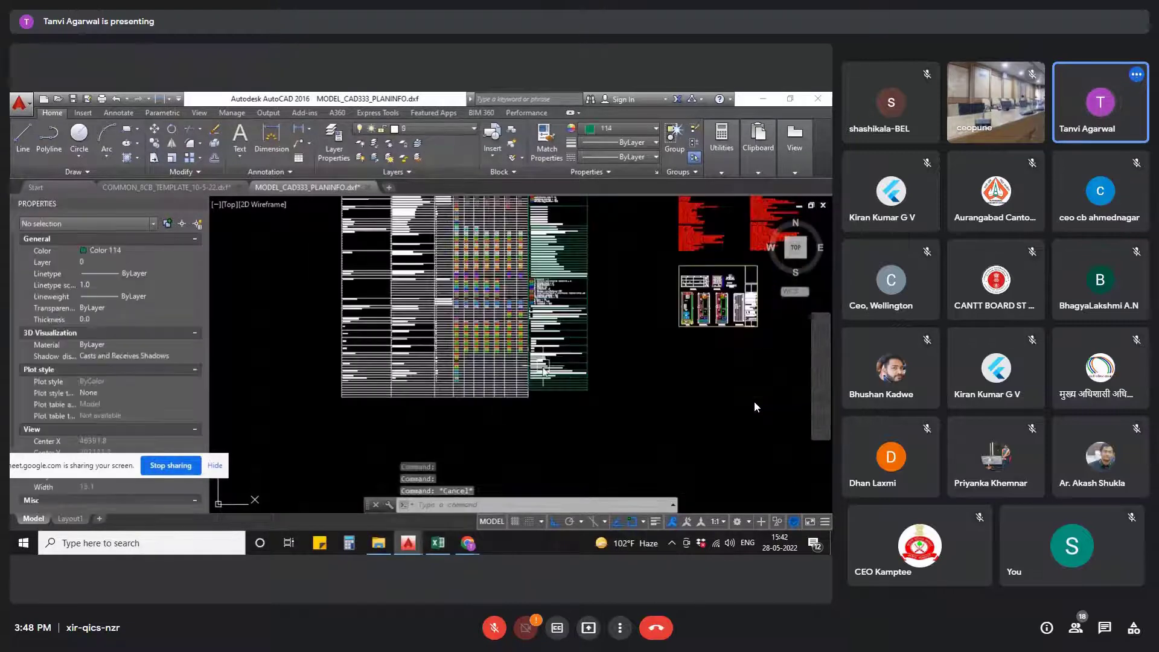
- Read the septic tank row's colour swatches and code descriptions for existing tank, proposed tank and distance to water source
scroll(543, 367, "up", 6)
middle_click_drag(506, 361, 714, 333)
scroll(536, 355, "up", 2)
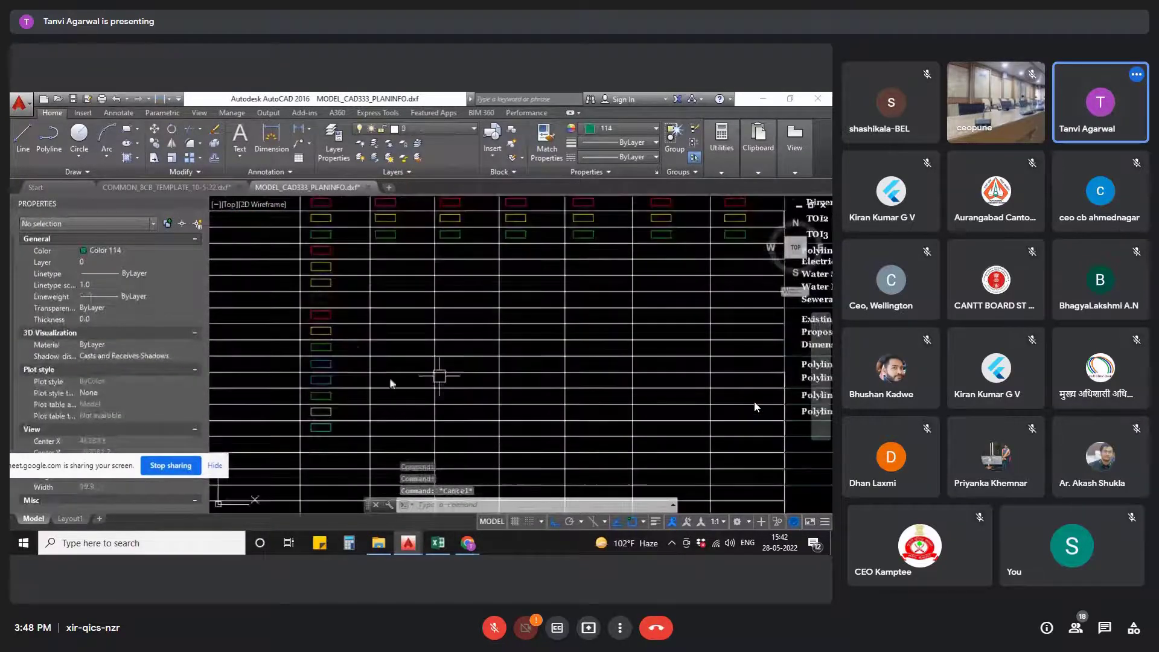
middle_click_drag(283, 349, 185, 357)
middle_click_drag(611, 361, 578, 361)
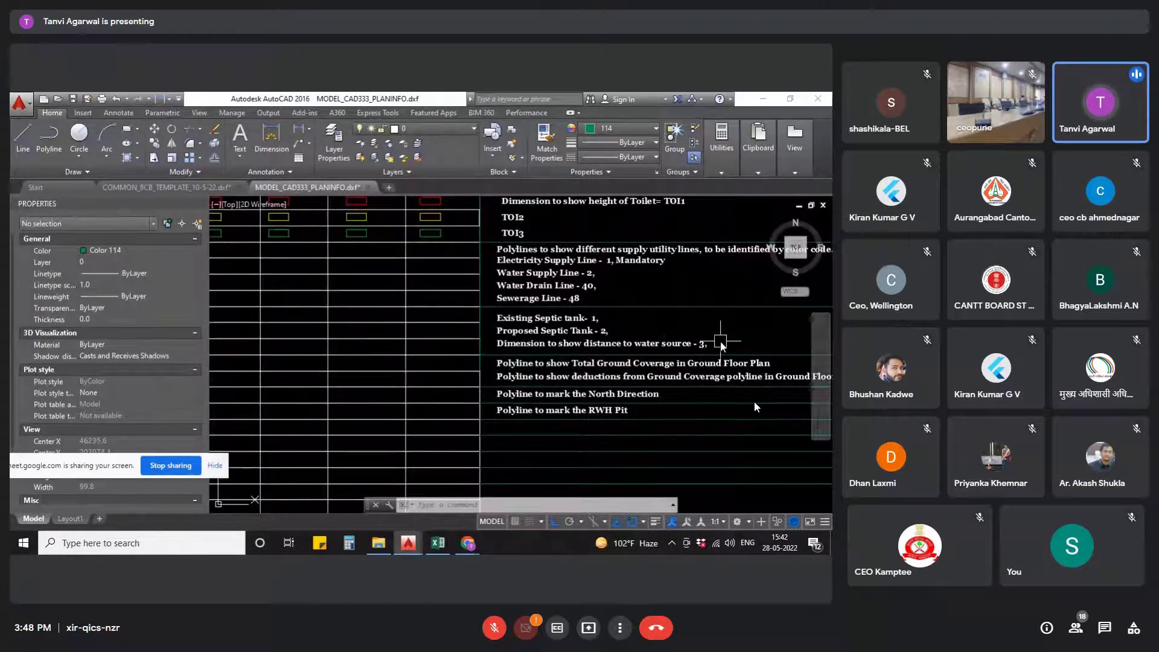
- Read the ground coverage area rows' layer names and colour codes, and check the layer of the coverage deduction swatch
scroll(724, 335, "down", 5)
scroll(597, 329, "up", 7)
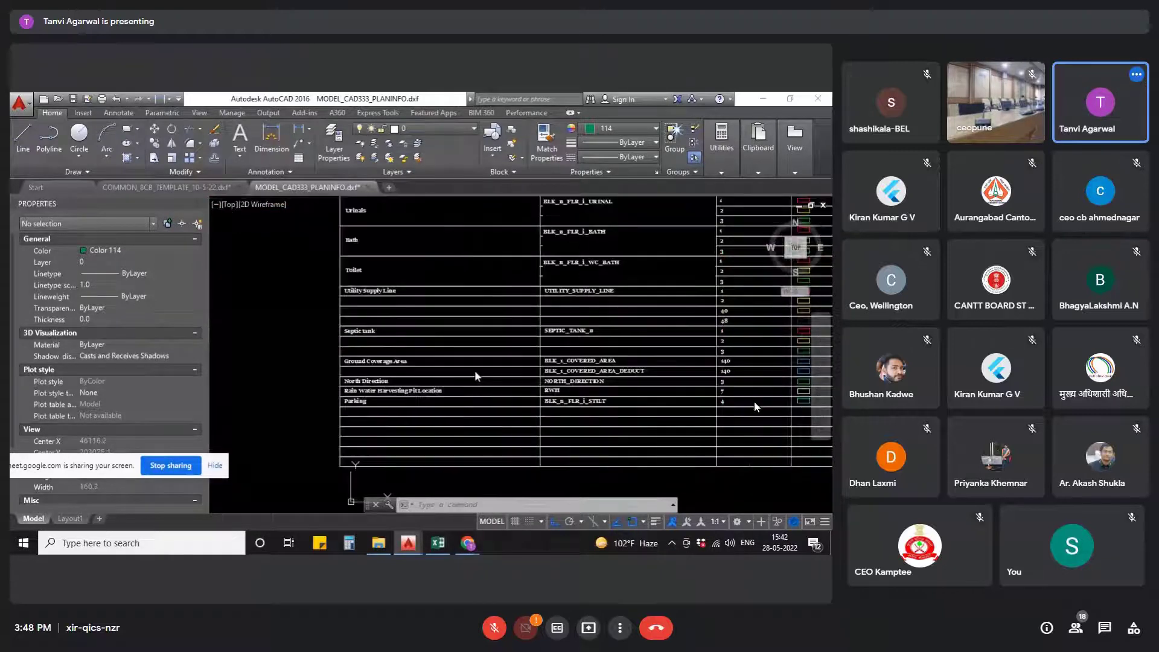
key("Escape")
key("Escape")
key("Escape")
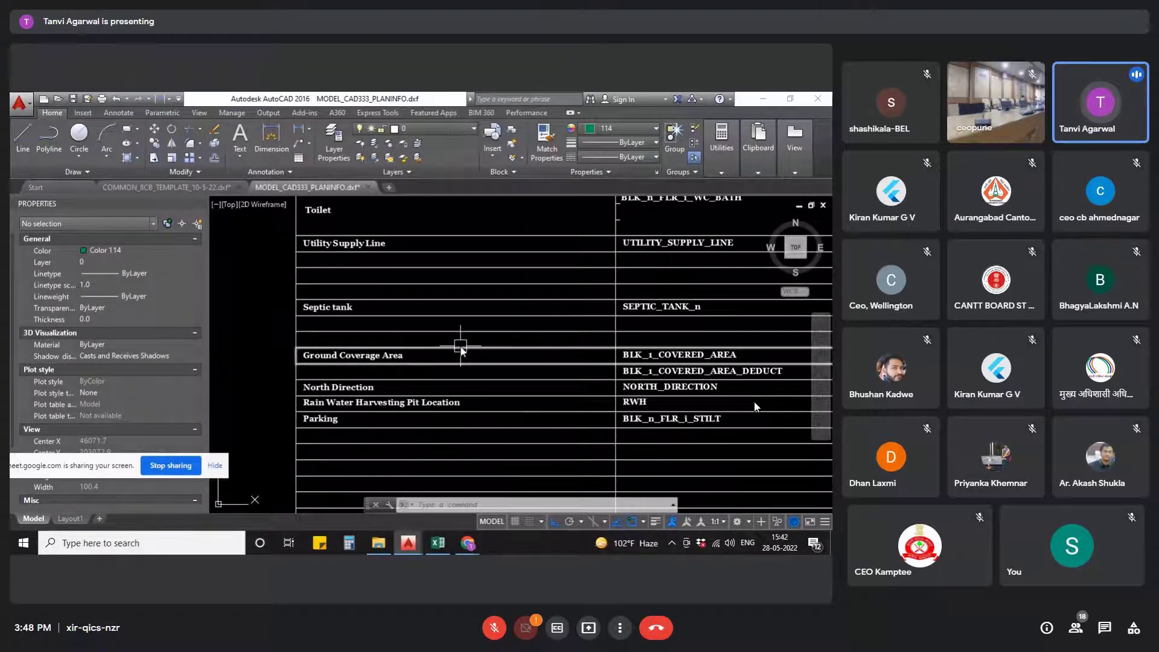
middle_click_drag(656, 369, 257, 373)
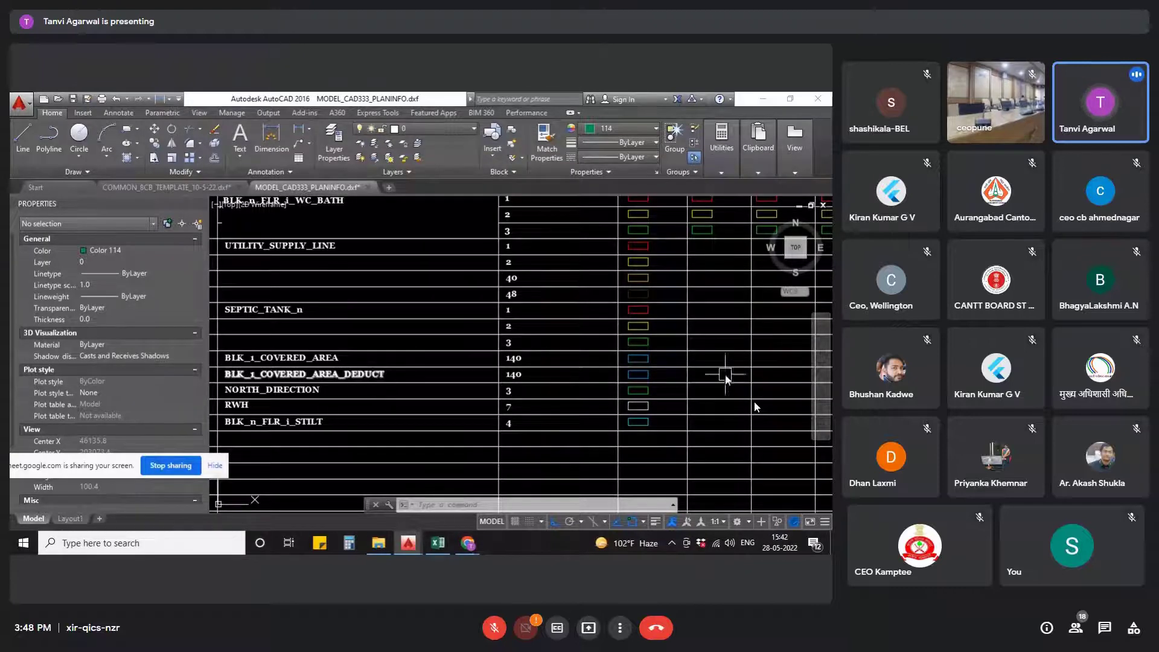
left_click(637, 375)
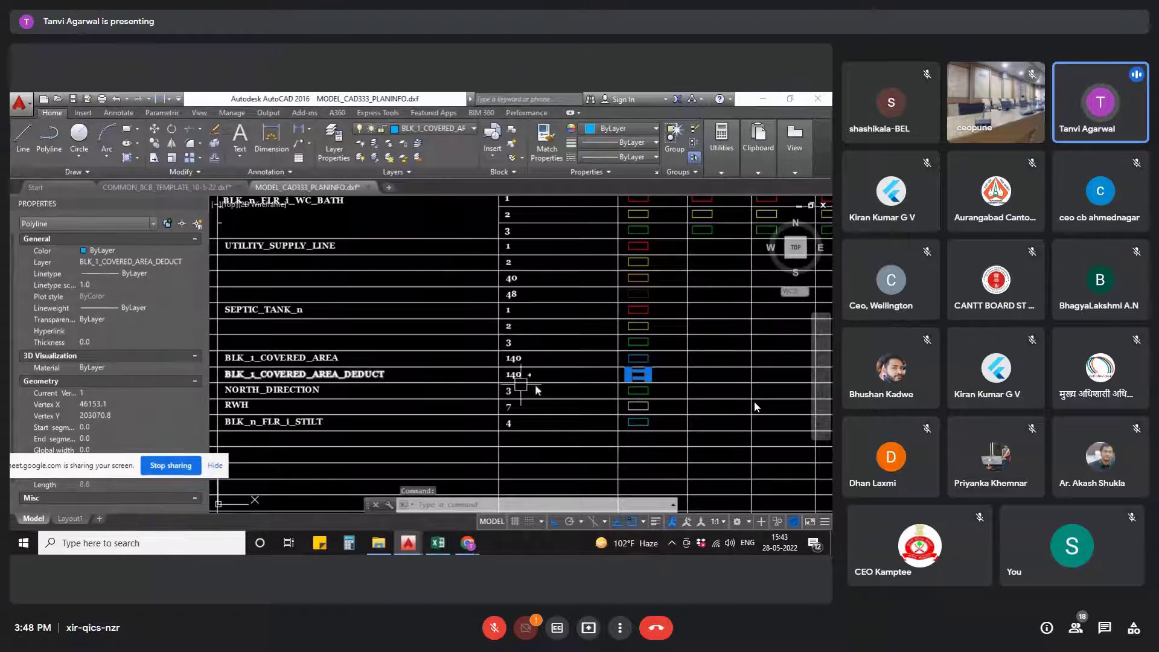
scroll(661, 381, "down", 4)
scroll(408, 380, "up", 4)
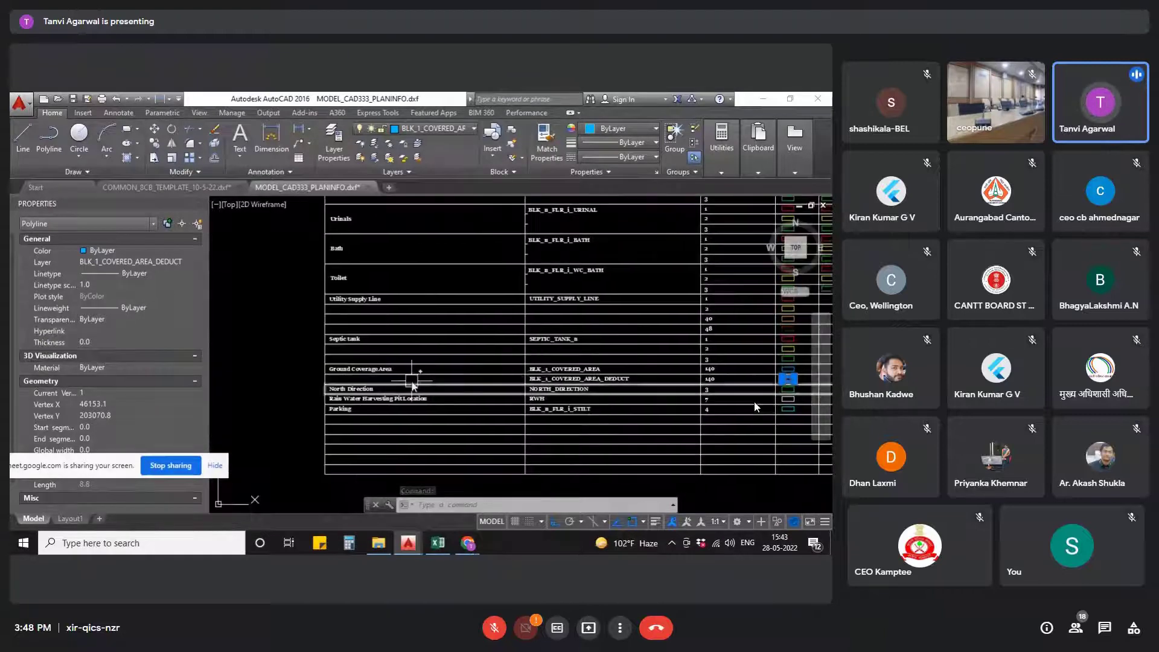
key("Escape")
key("Escape")
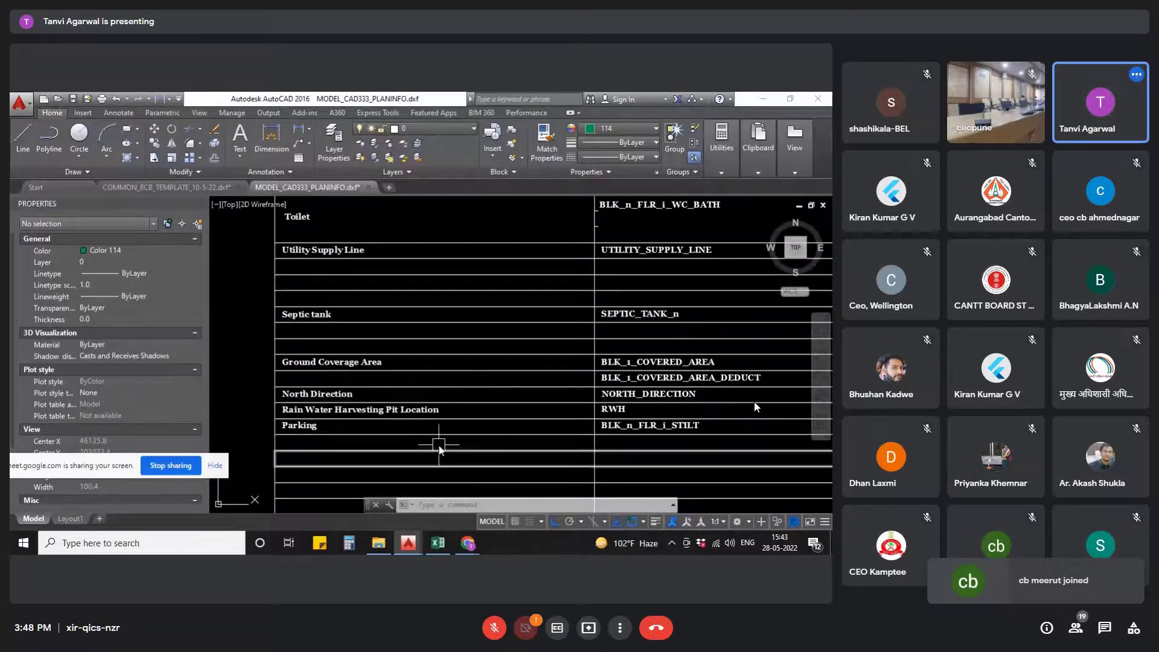
- Read the north direction row's layer name and colour code, and select its green swatch to check its layer
middle_click_drag(440, 445, 431, 415)
middle_click_drag(572, 386, 352, 397)
middle_click_drag(645, 411, 496, 423)
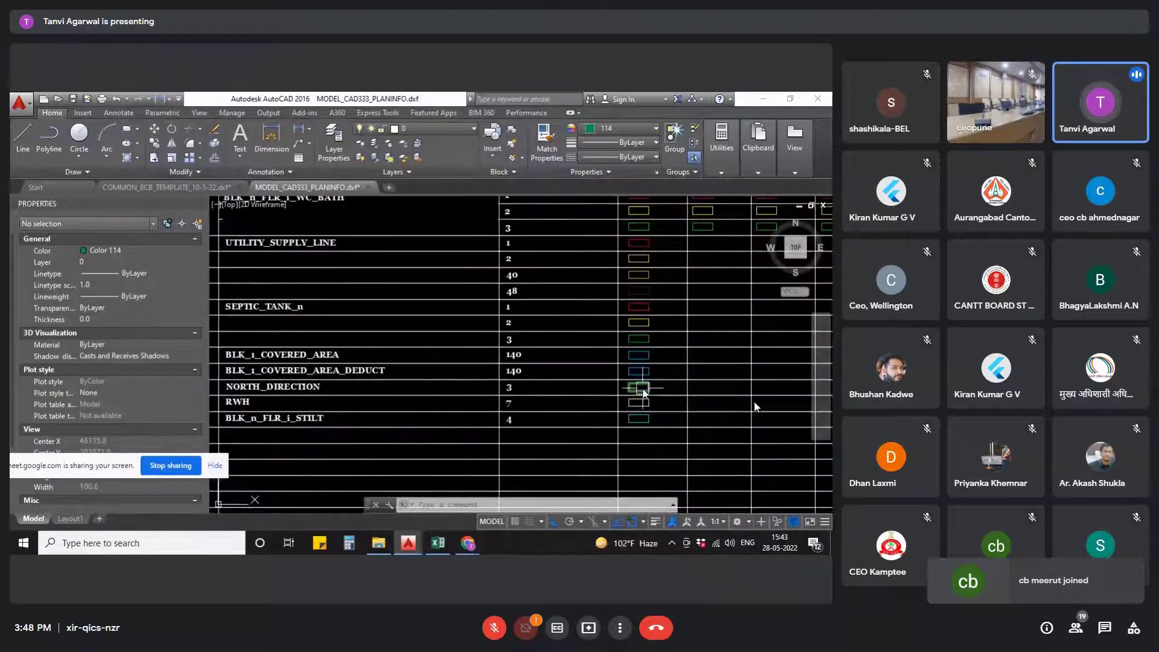
scroll(651, 406, "up", 2)
left_click(633, 396)
scroll(523, 416, "down", 2)
scroll(521, 414, "down", 8)
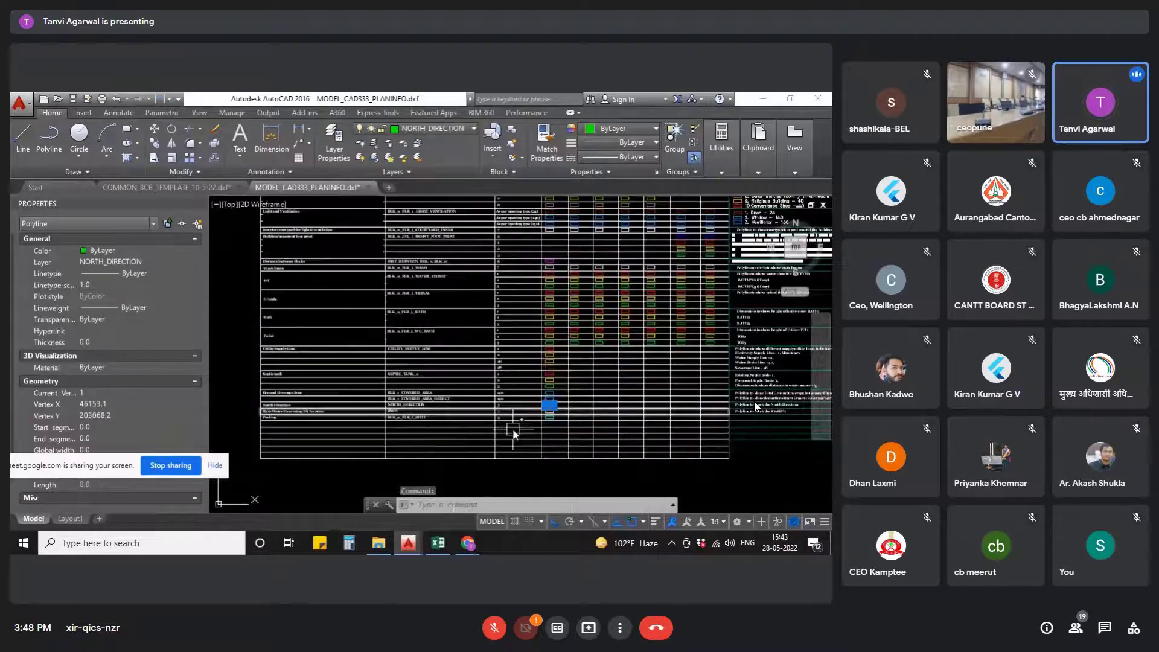
- Draw a closed triangular polyline around the arrowhead of the north symbol beside Plot No. 34 in the key plan
scroll(694, 381, "up", 8)
scroll(692, 399, "up", 3)
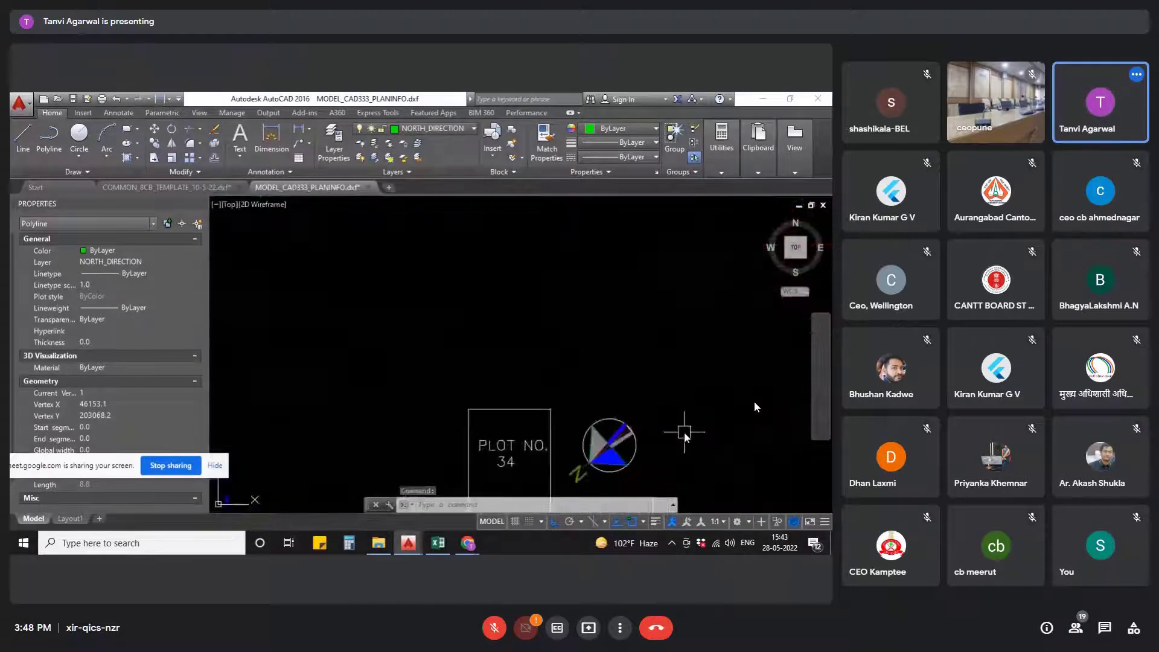
key("Escape")
key("Escape")
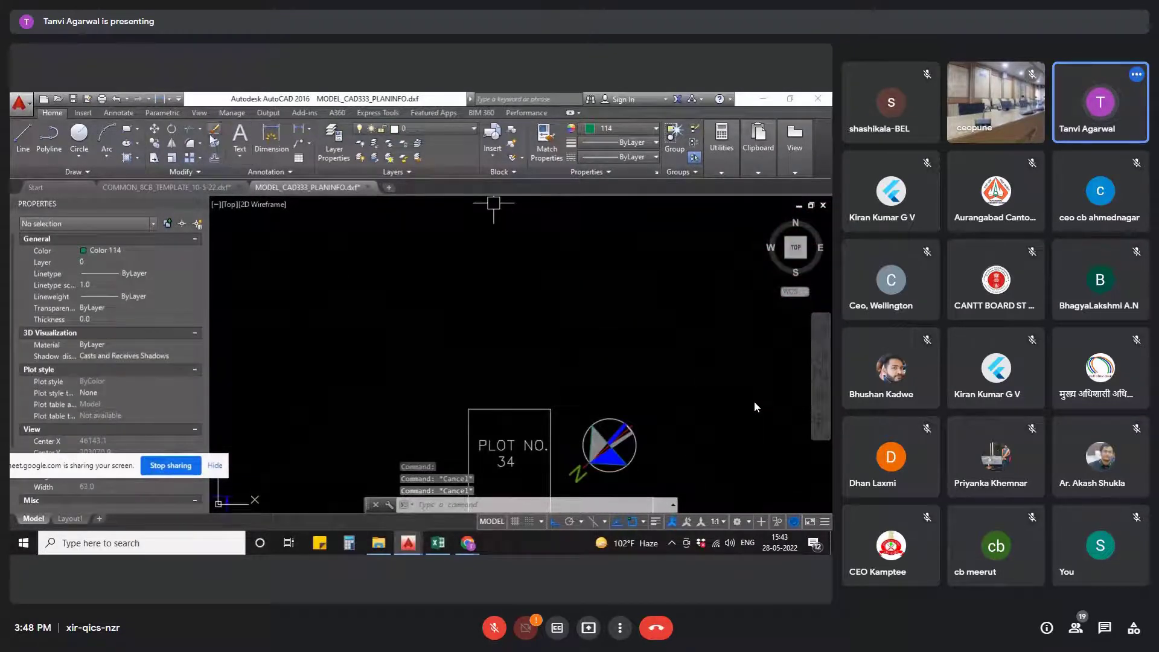
left_click(42, 152)
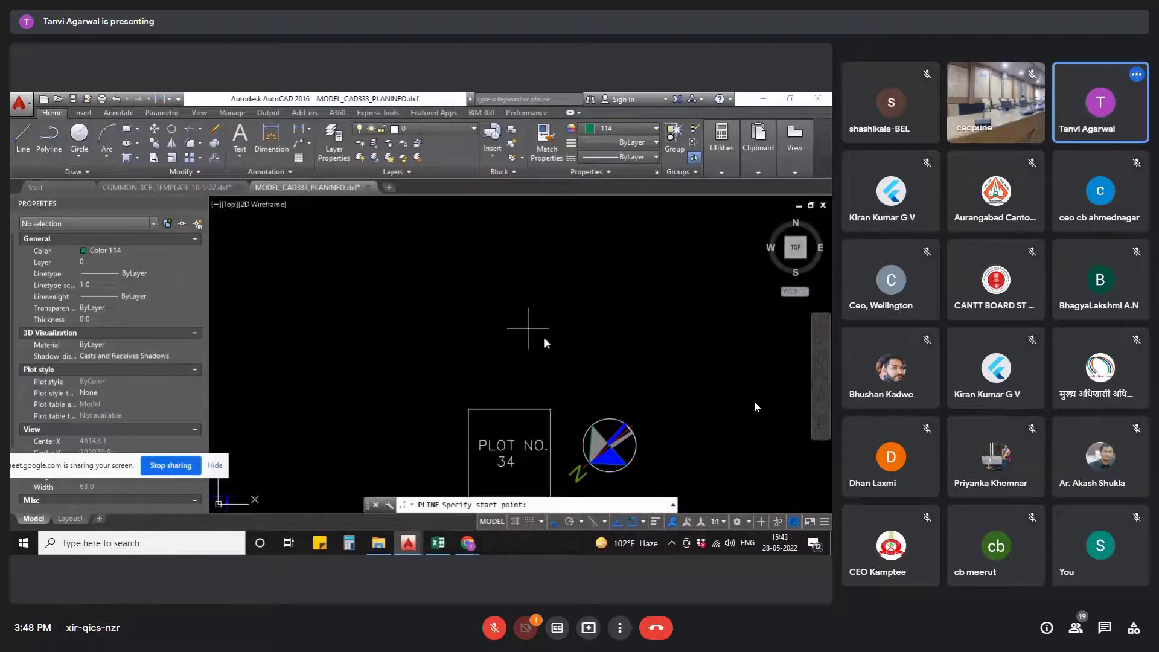
scroll(622, 471, "up", 4)
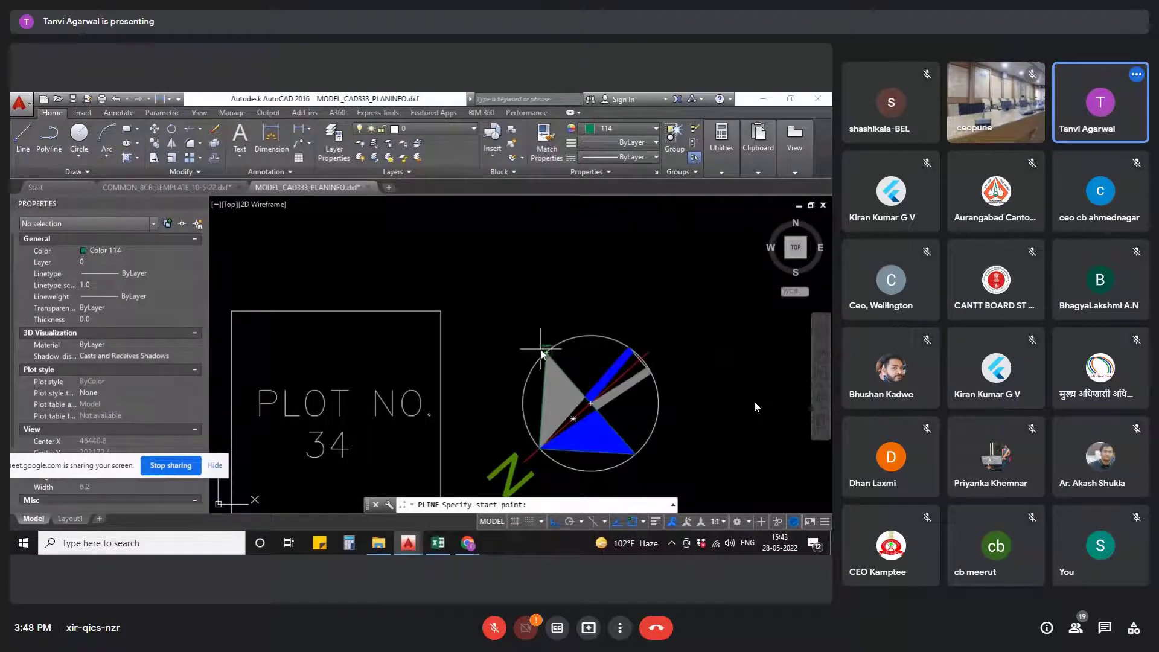
left_click(543, 351)
left_click(538, 450)
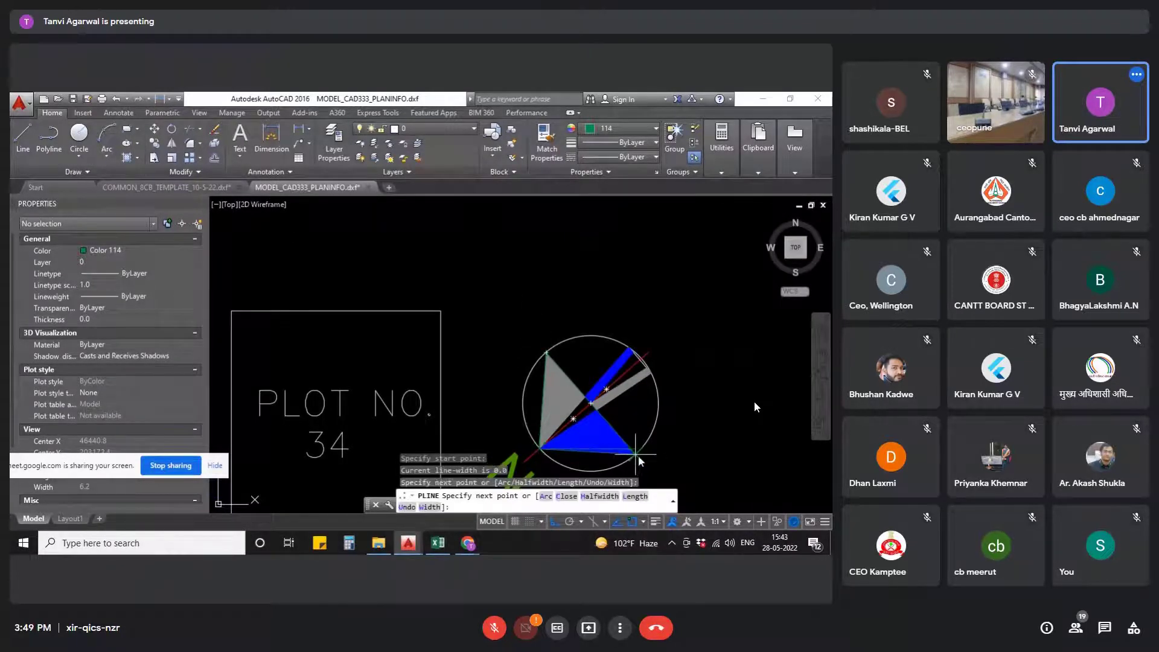
left_click(636, 451)
left_click(545, 353)
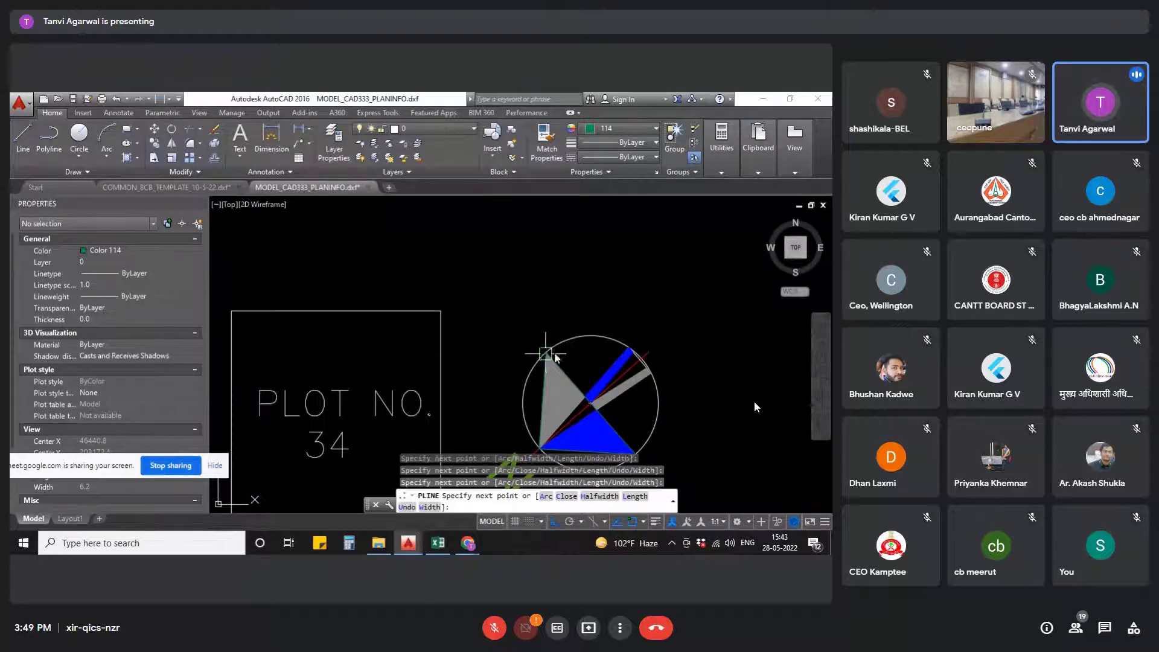
key("Escape")
key("Escape")
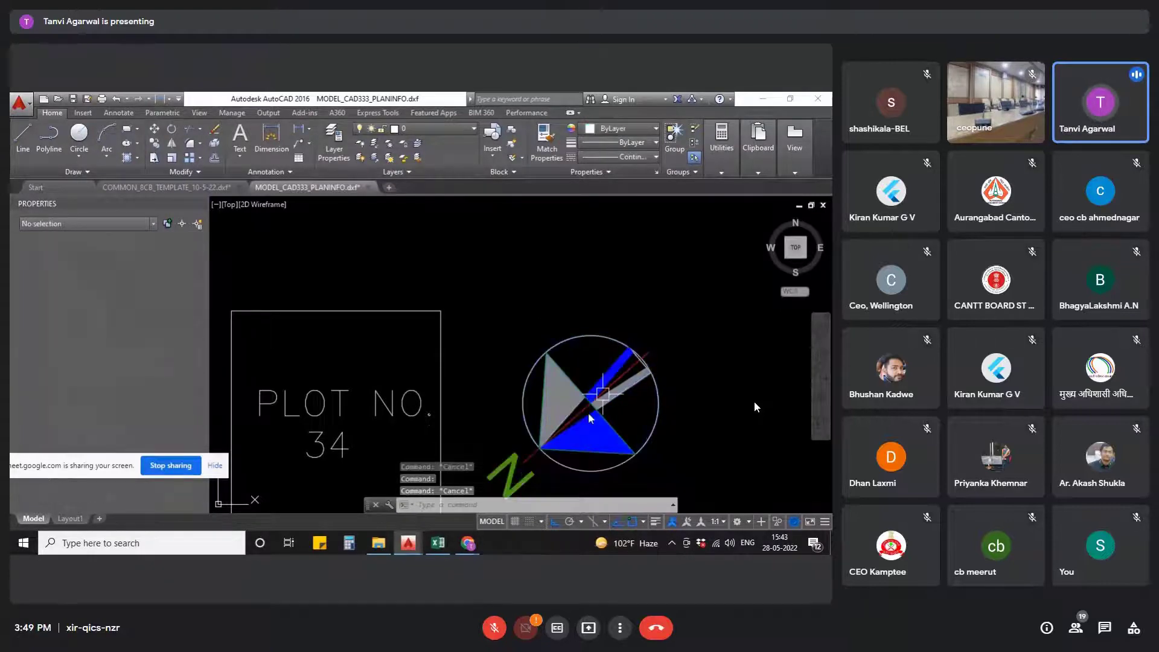
- Check the new north arrow polyline's layer, and match its properties to the NORTH_DIRECTION swatch in the layer table
left_click(590, 417)
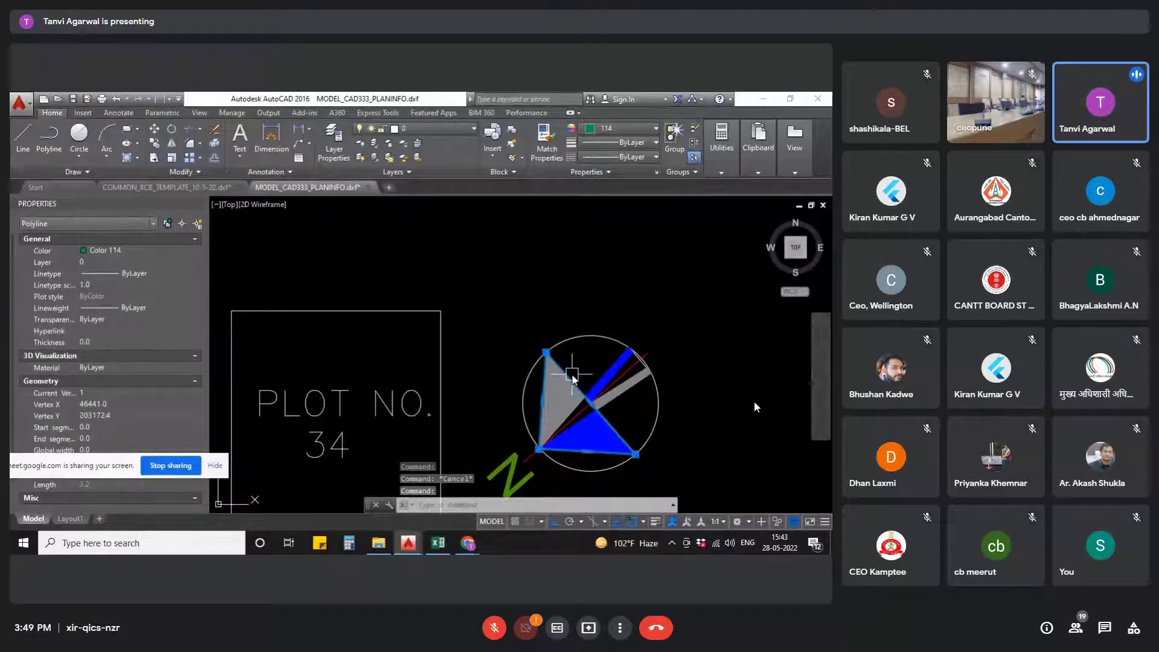
key("Escape")
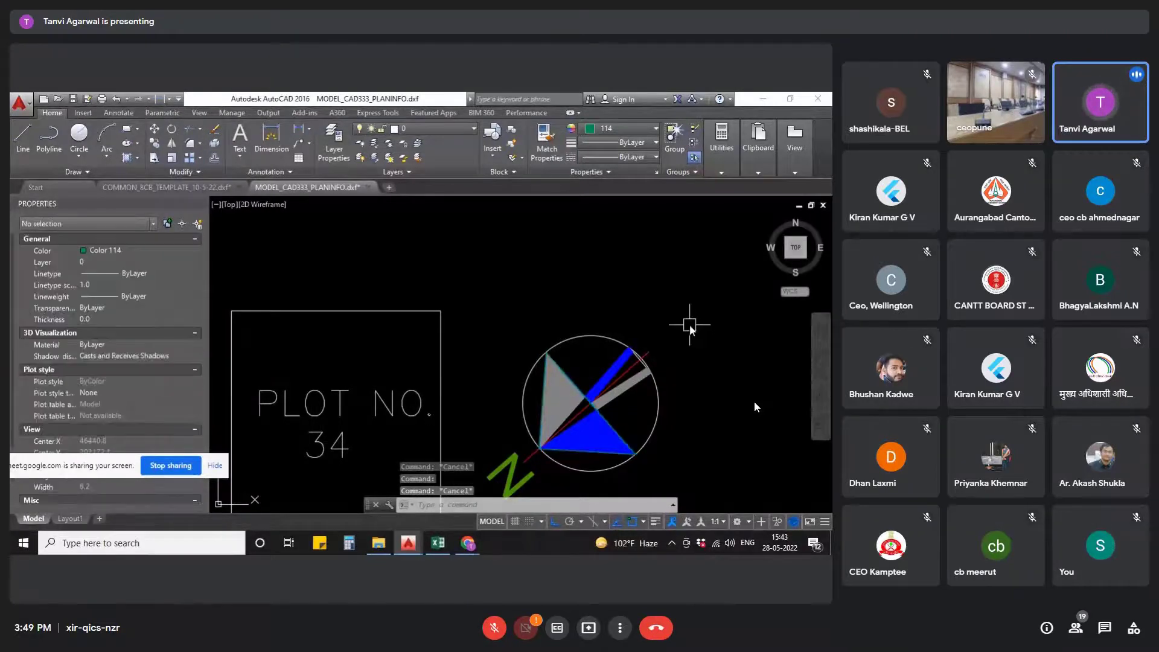
type("MA")
key("Return")
scroll(690, 326, "down", 10)
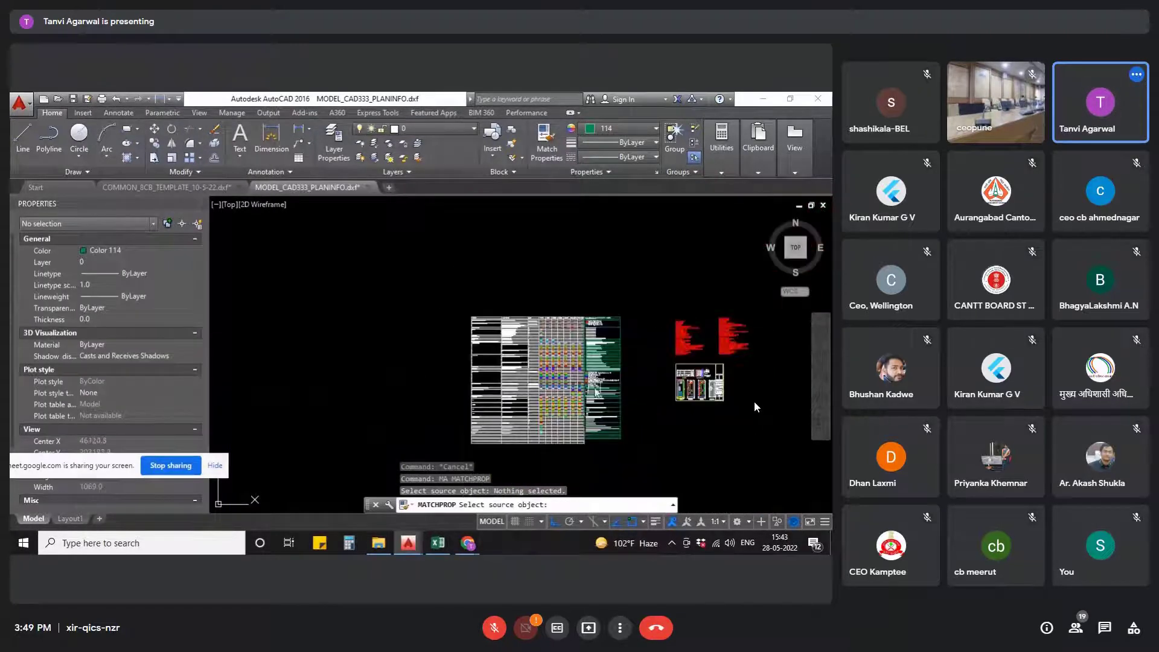
scroll(595, 391, "up", 10)
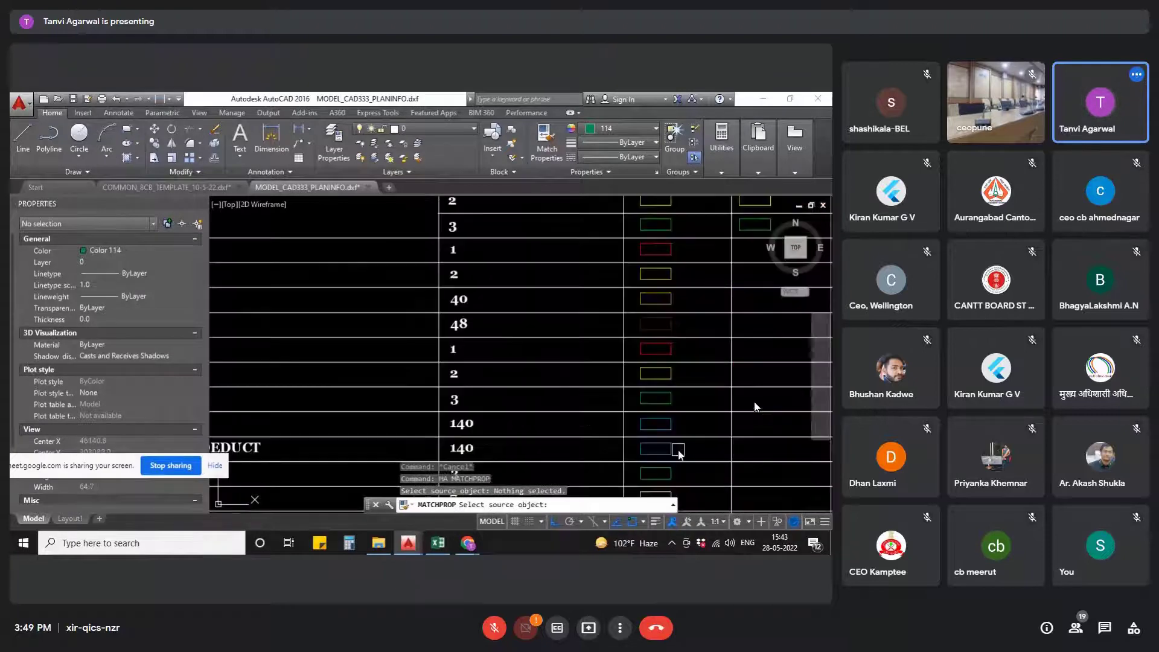
middle_click_drag(678, 450, 716, 351)
left_click(703, 376)
scroll(578, 404, "down", 4)
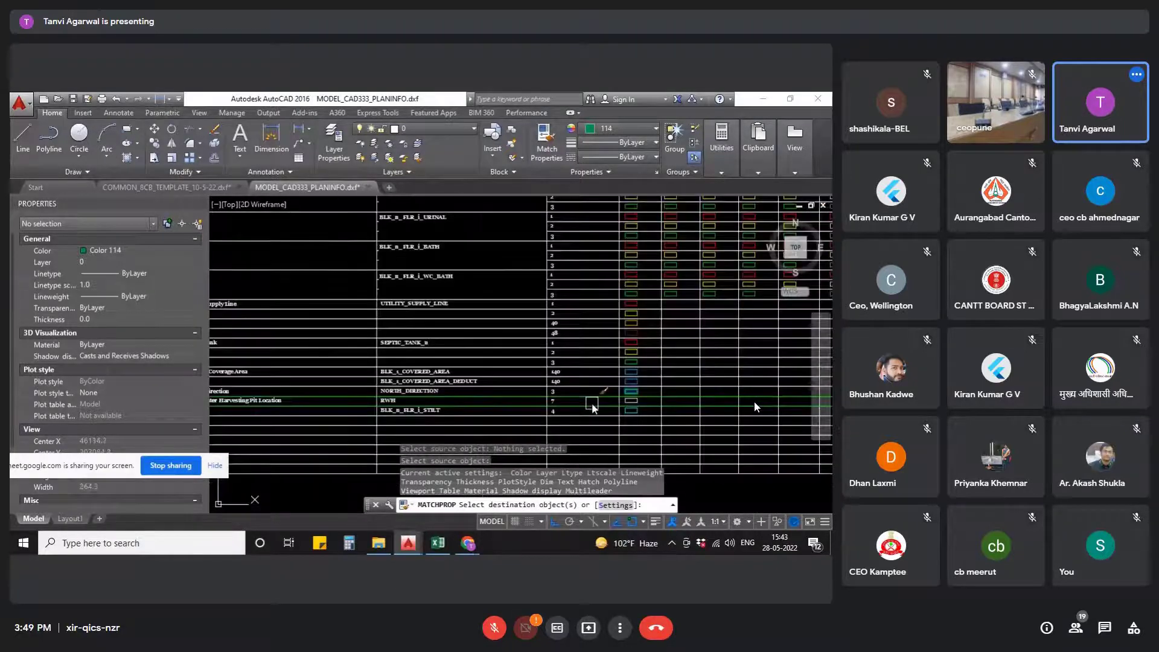
scroll(588, 420, "down", 4)
scroll(510, 370, "up", 2)
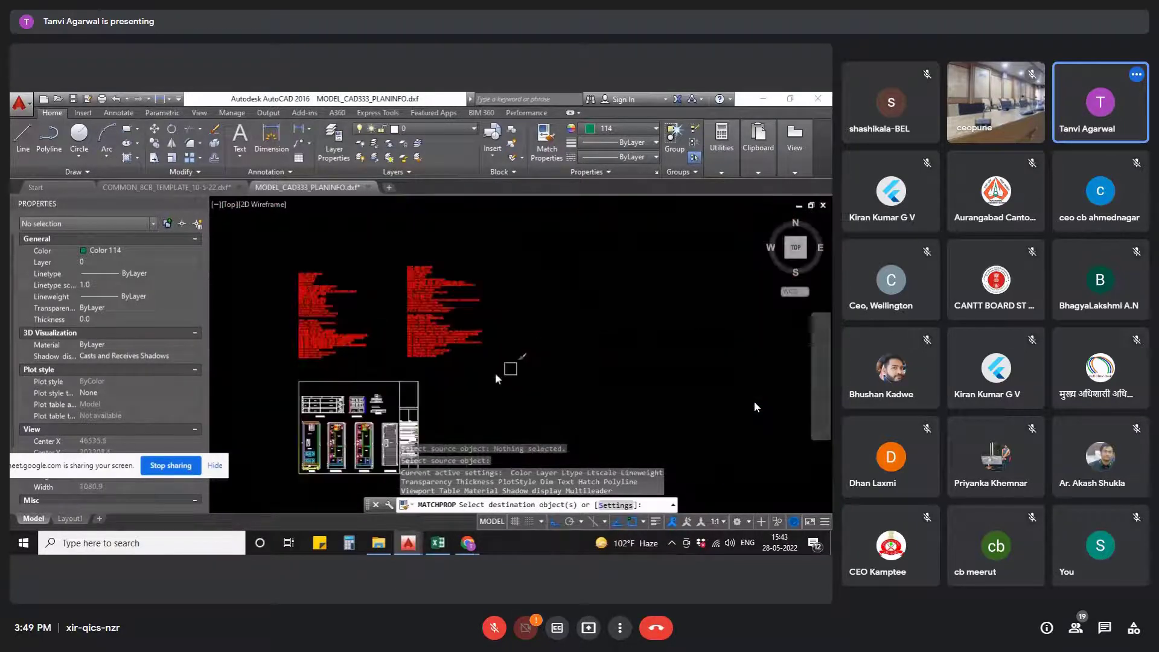
scroll(393, 397, "up", 2)
scroll(469, 393, "up", 8)
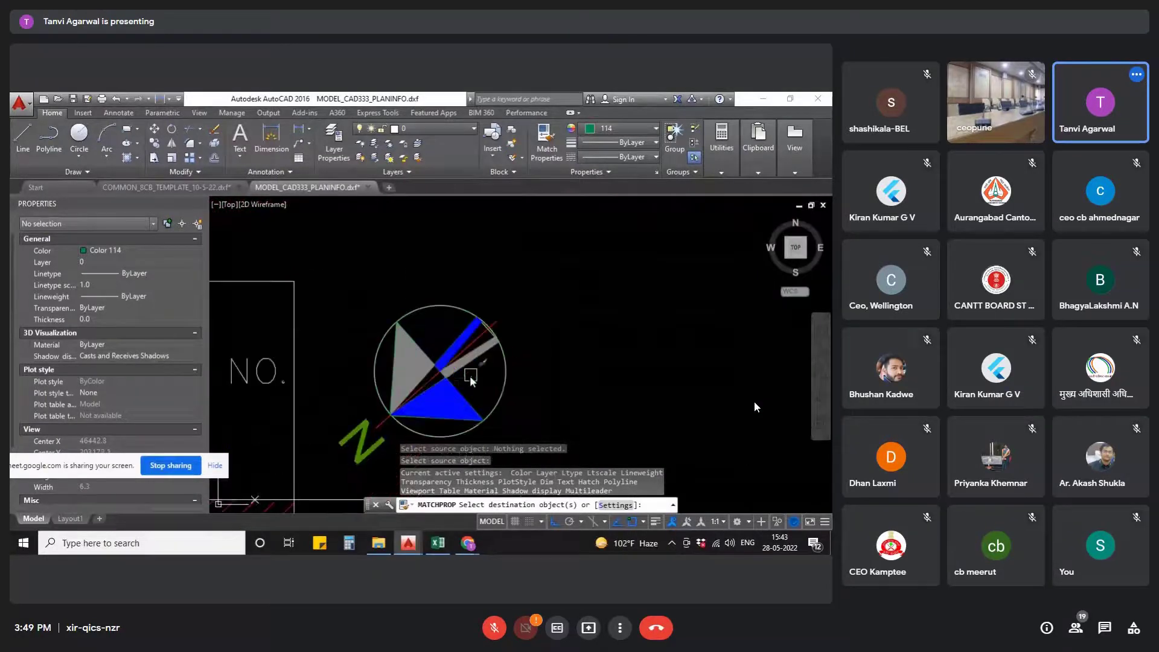
key("Escape")
key("Escape")
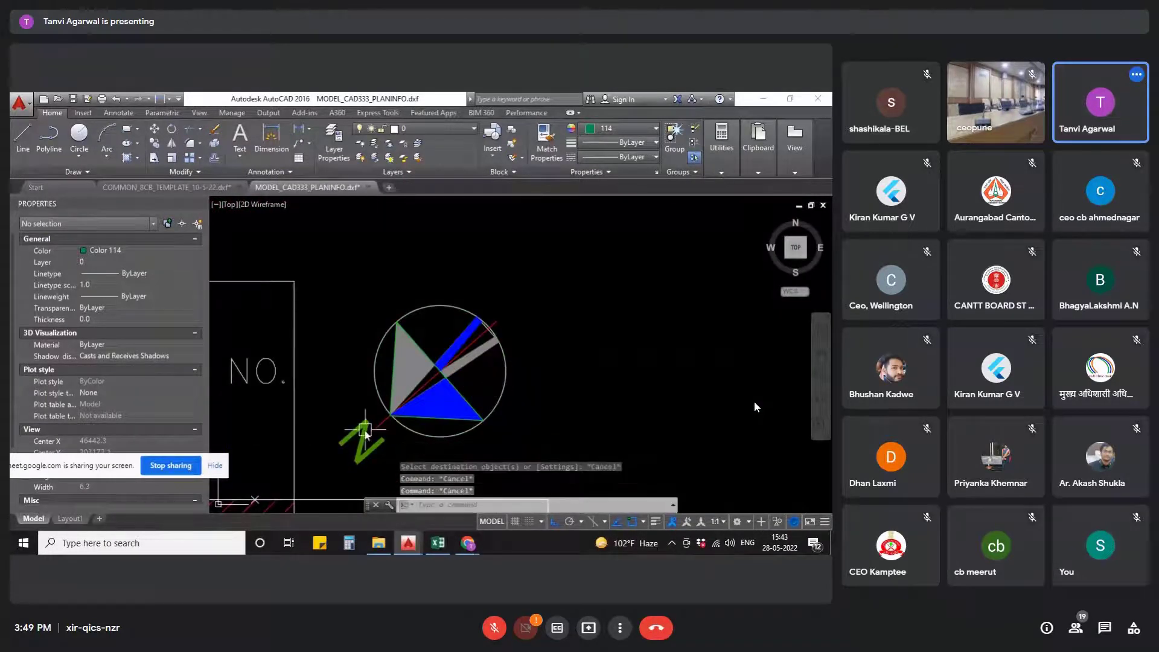
- Read the rain water harvesting pit row's layer name and colour code, and select its white swatch to check its layer
scroll(597, 284, "down", 8)
scroll(596, 284, "down", 5)
scroll(531, 338, "up", 8)
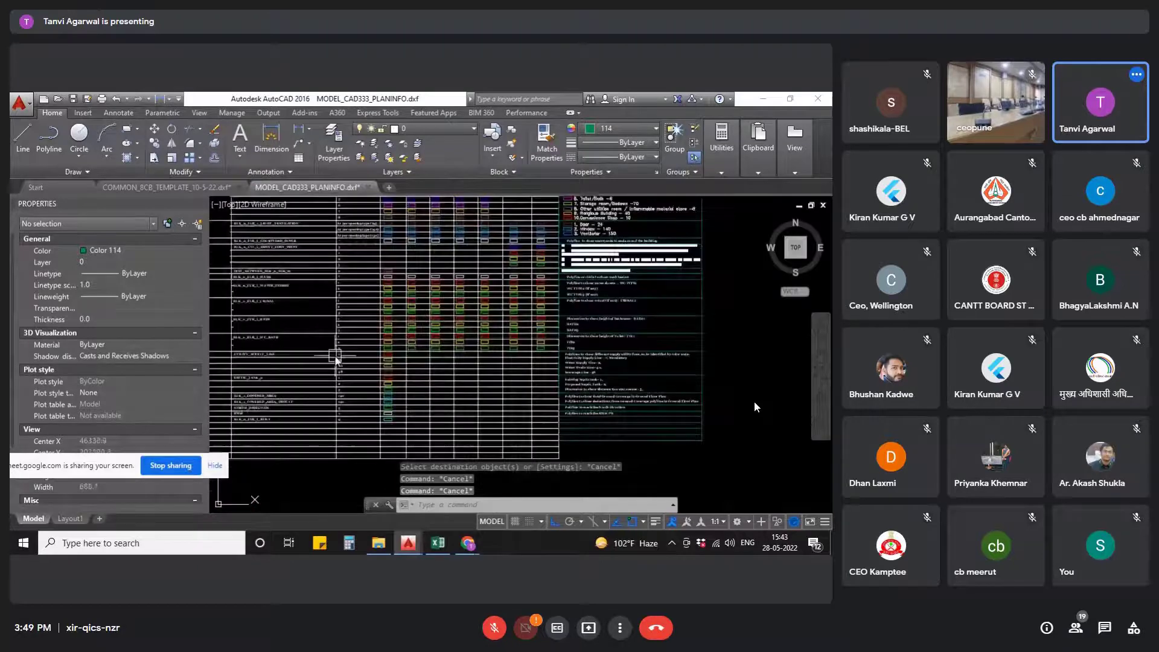
scroll(425, 391, "up", 6)
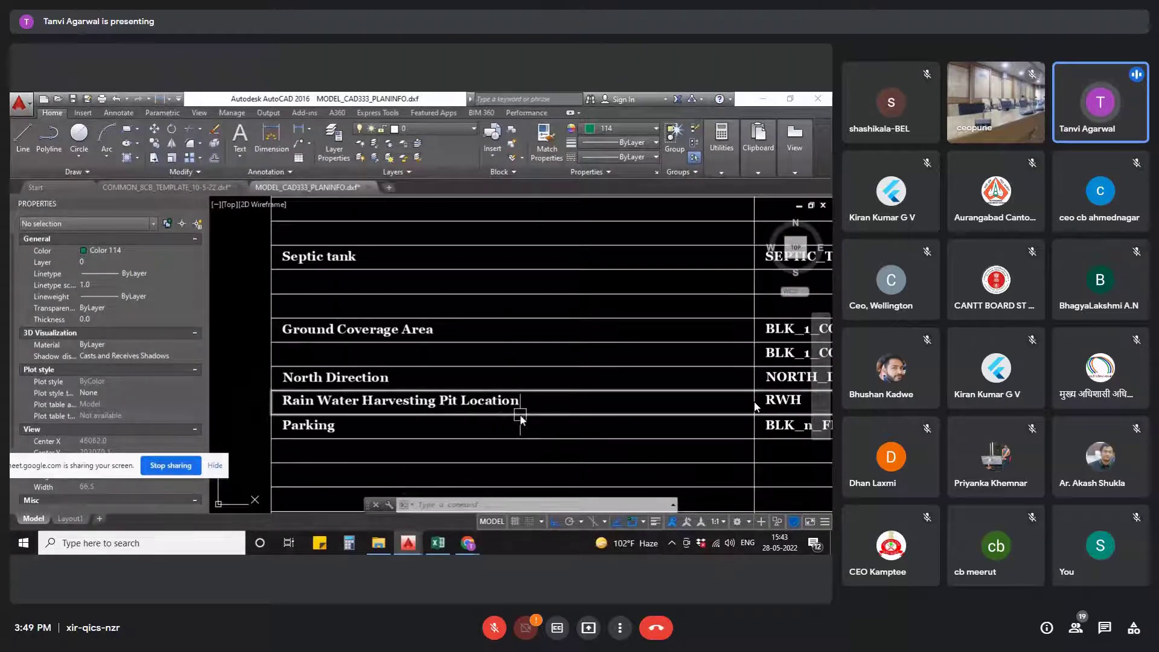
scroll(517, 416, "down", 2)
mouse_move(551, 422)
middle_mouse_down()
mouse_move(631, 440)
mouse_move(406, 458)
middle_mouse_up()
scroll(579, 445, "up", 3)
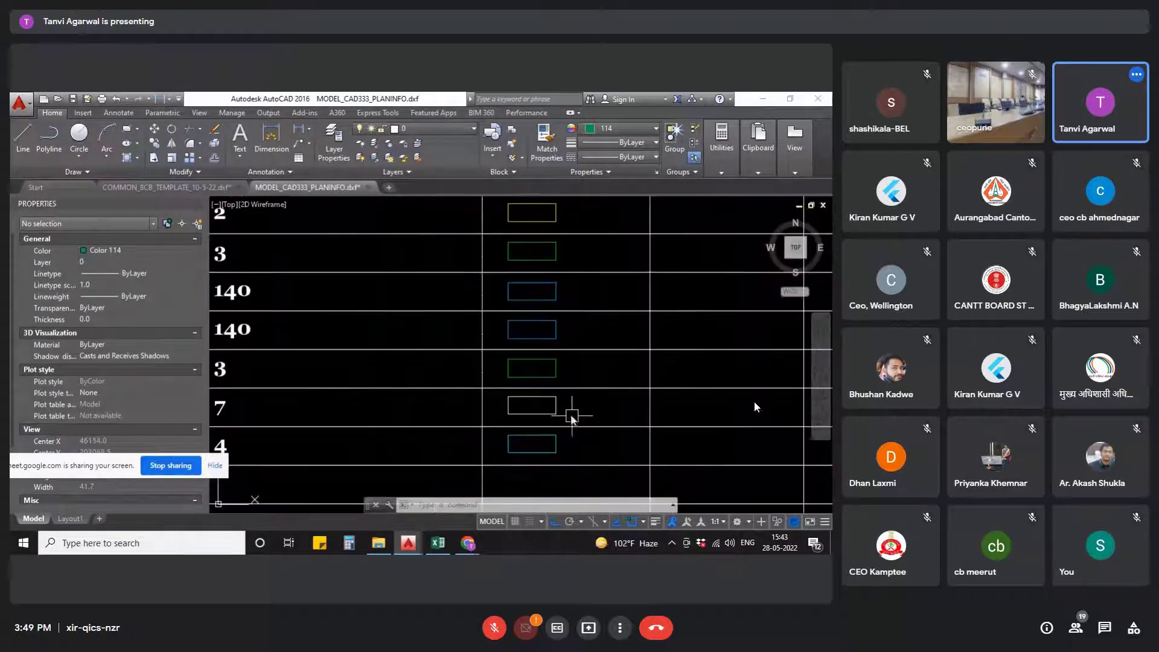
left_click(544, 414)
scroll(586, 397, "down", 3)
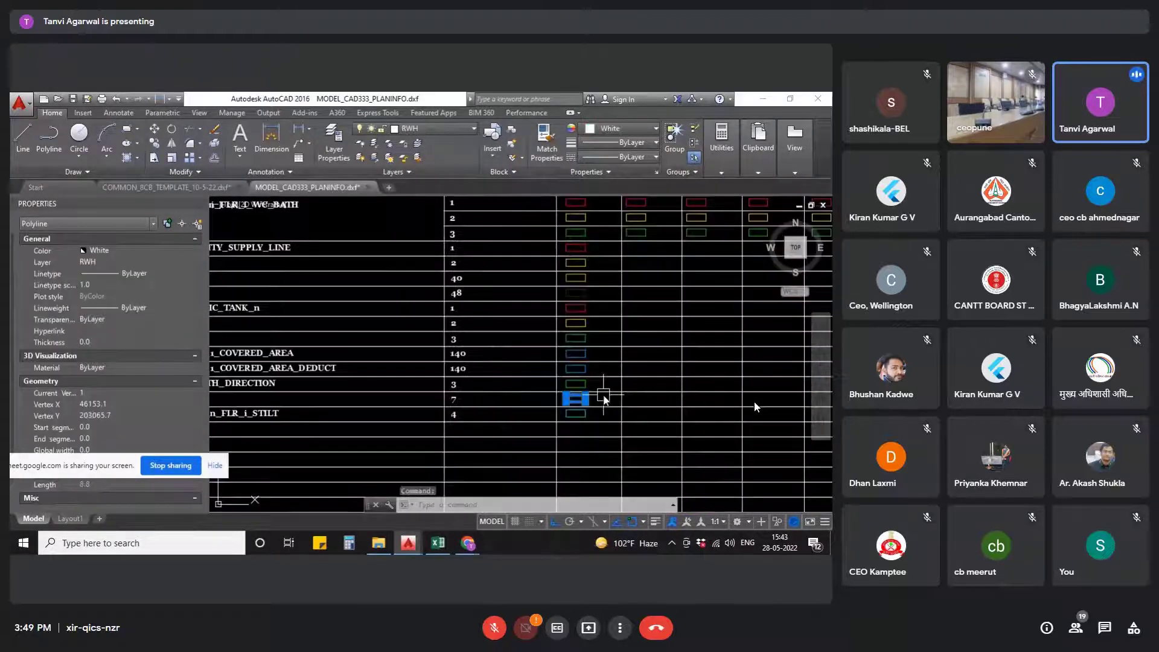
- Read the parking row's layer name and colour code in the layer table, and clear the swatch selection
scroll(434, 414, "up", 2)
middle_click_drag(424, 412, 434, 413)
scroll(435, 414, "up", 3)
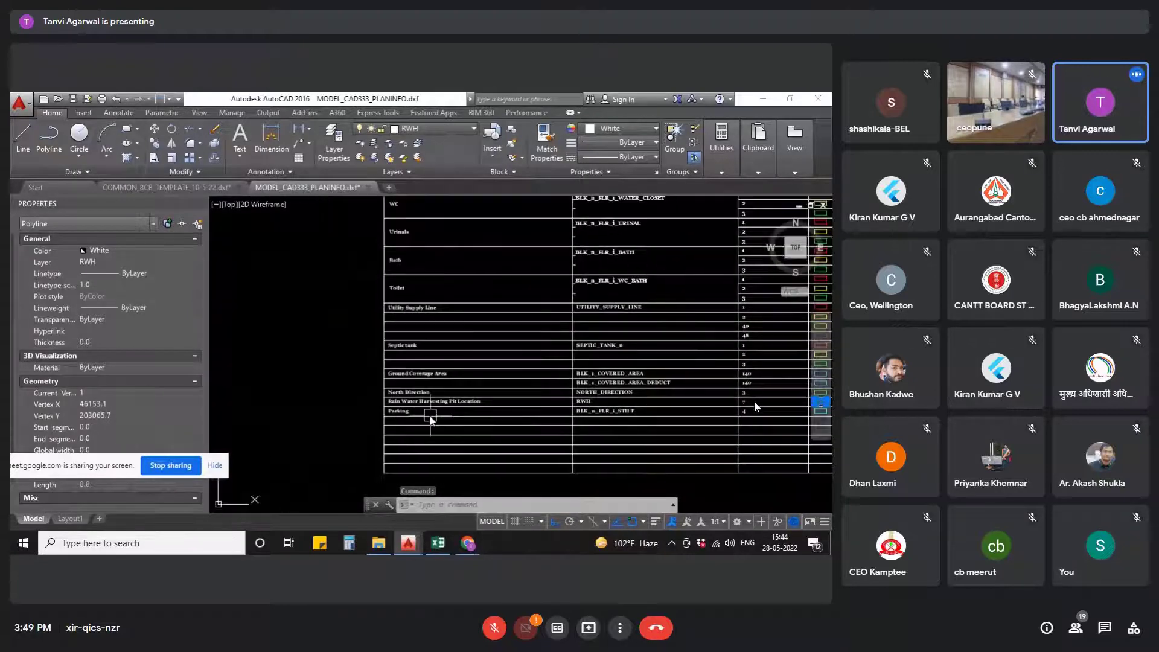
scroll(494, 427, "up", 2)
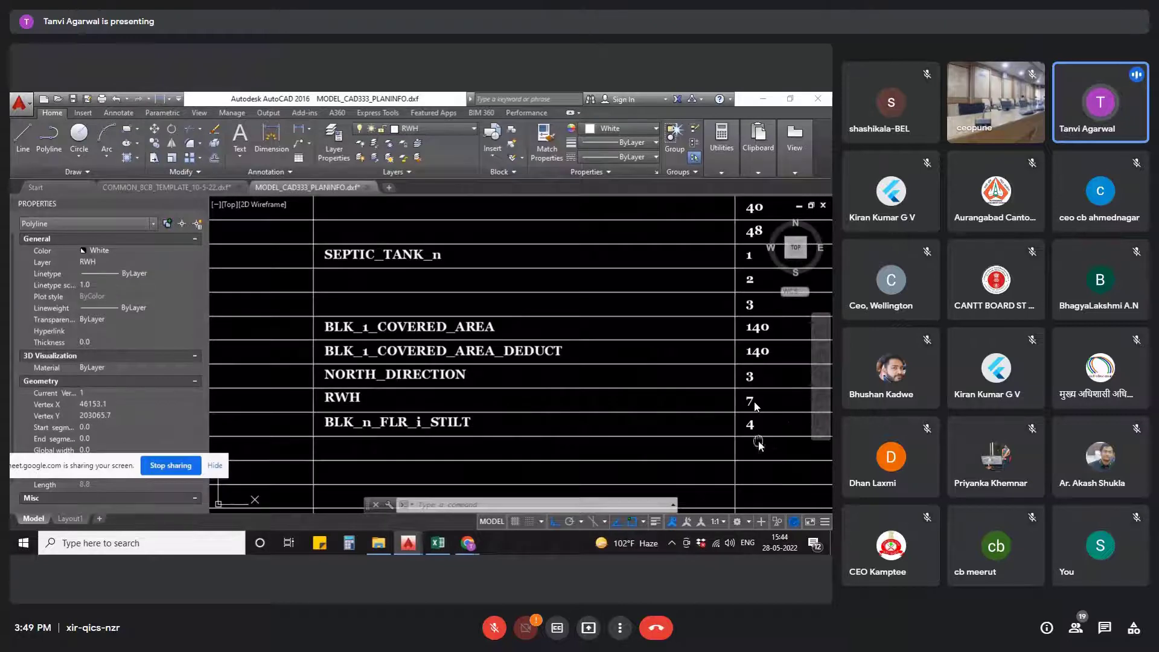
middle_click_drag(759, 444, 433, 451)
key("Escape")
key("Escape")
key("Escape")
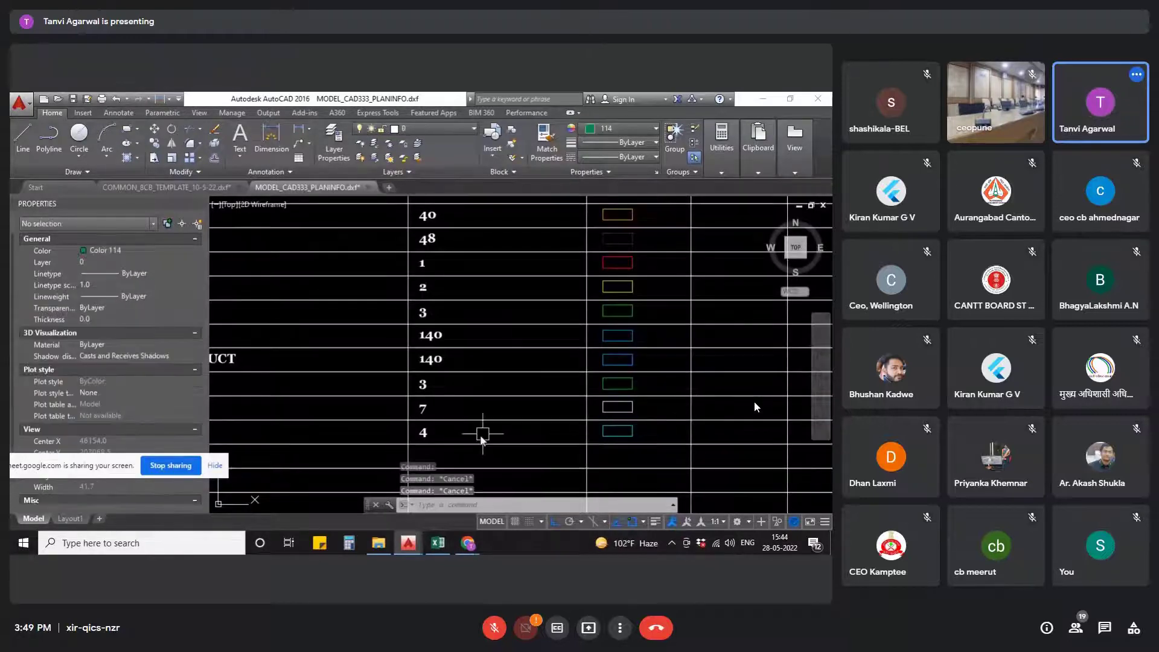
- Examine the front elevation, key plan and balcony area details on the drawing sheet
scroll(481, 439, "down", 6)
middle_click_drag(654, 433, 417, 420)
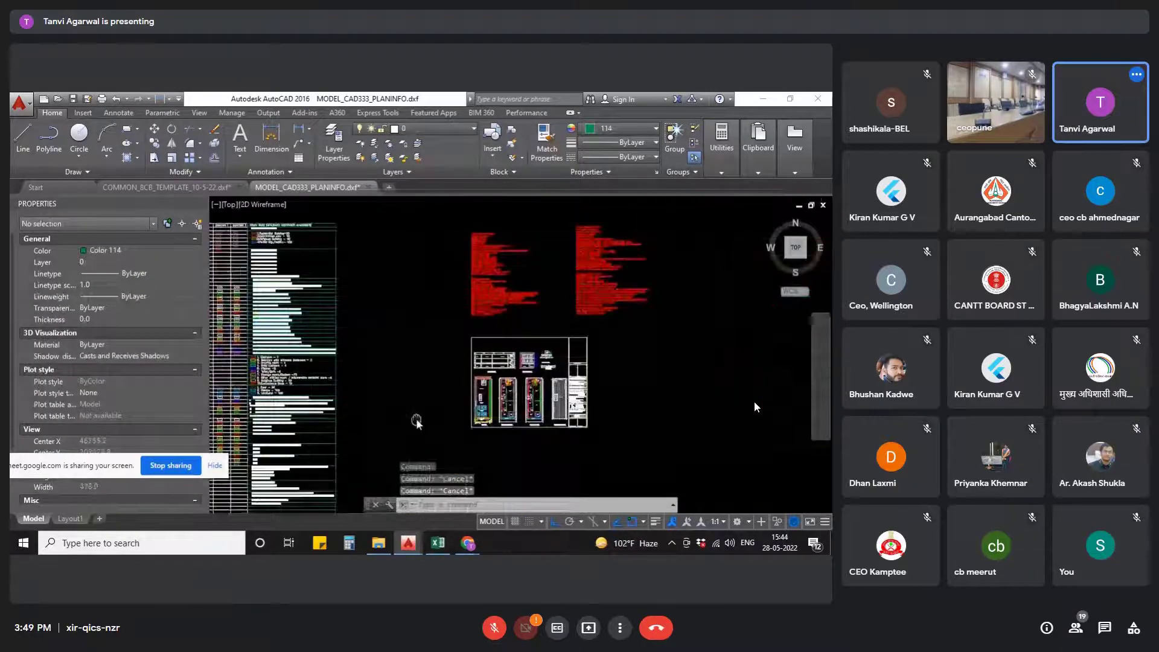
scroll(553, 390, "up", 6)
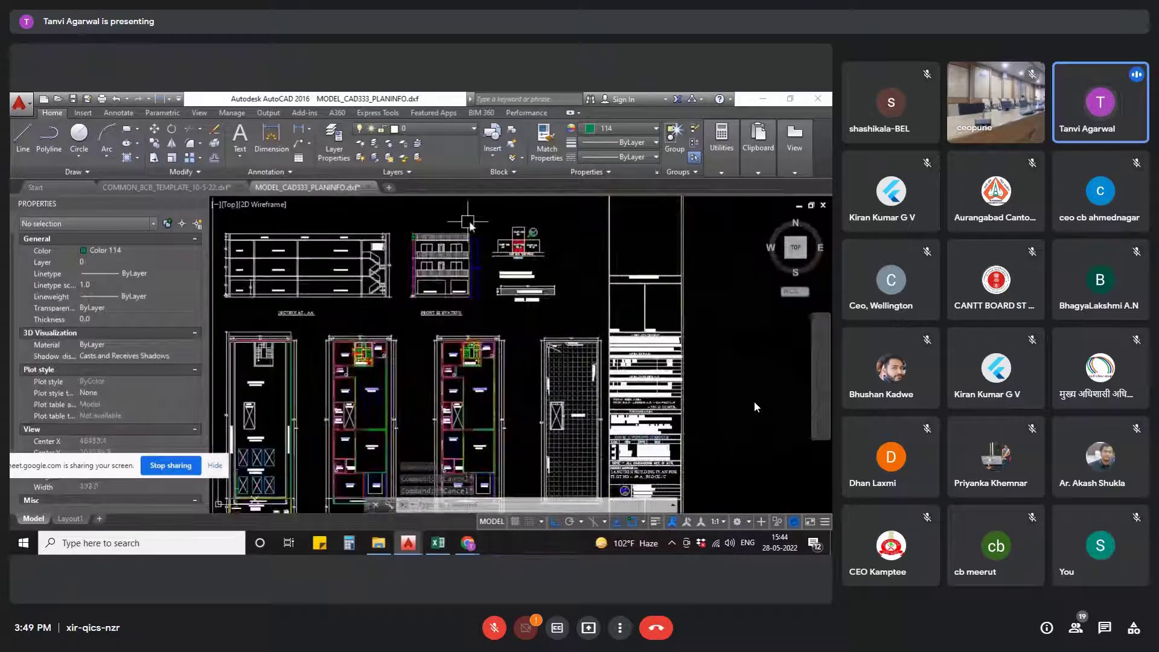
scroll(489, 218, "up", 4)
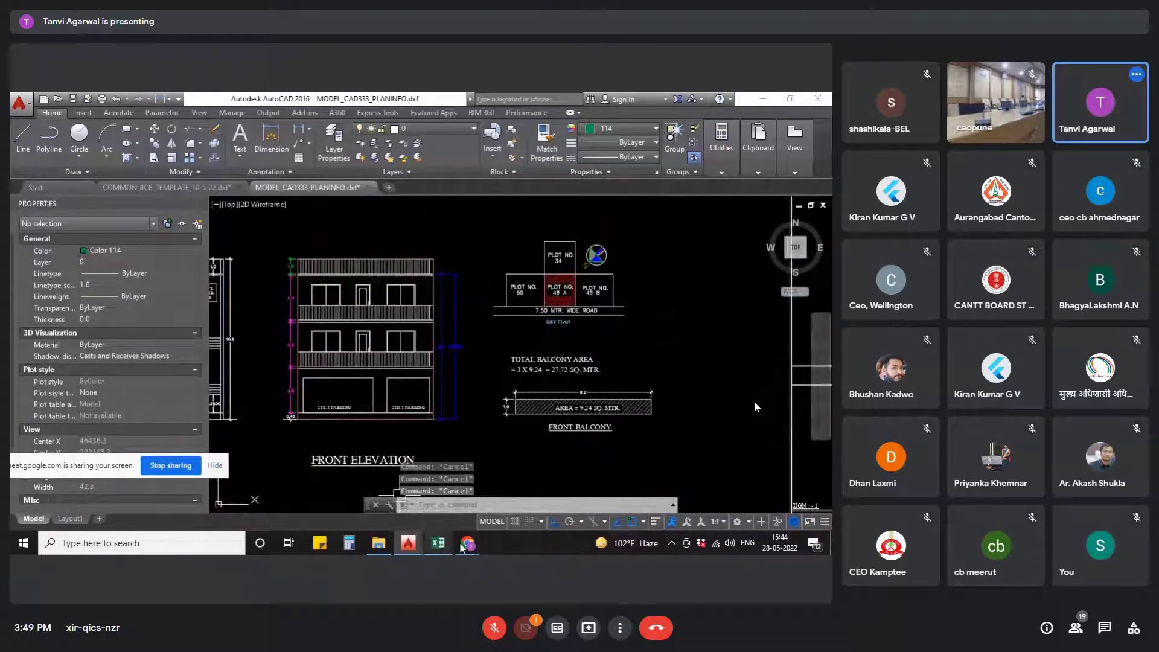
- Switch to the Google Meet call, read the in-call messages and close them
mouse_move(462, 544)
left_click(399, 489)
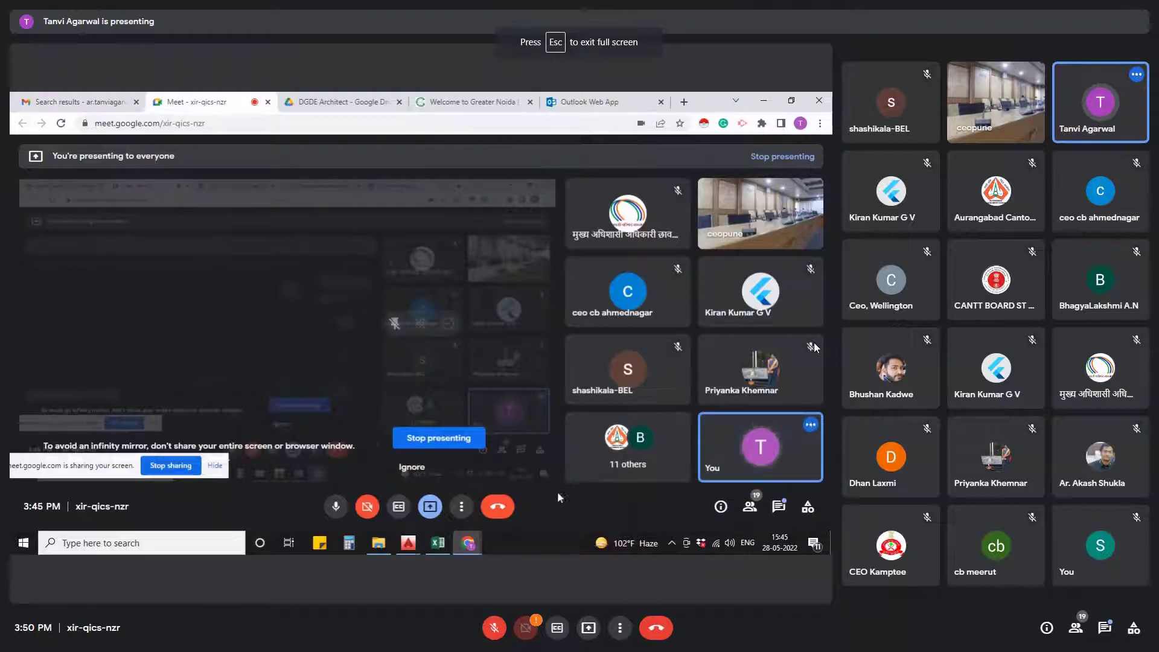
left_click(1104, 630)
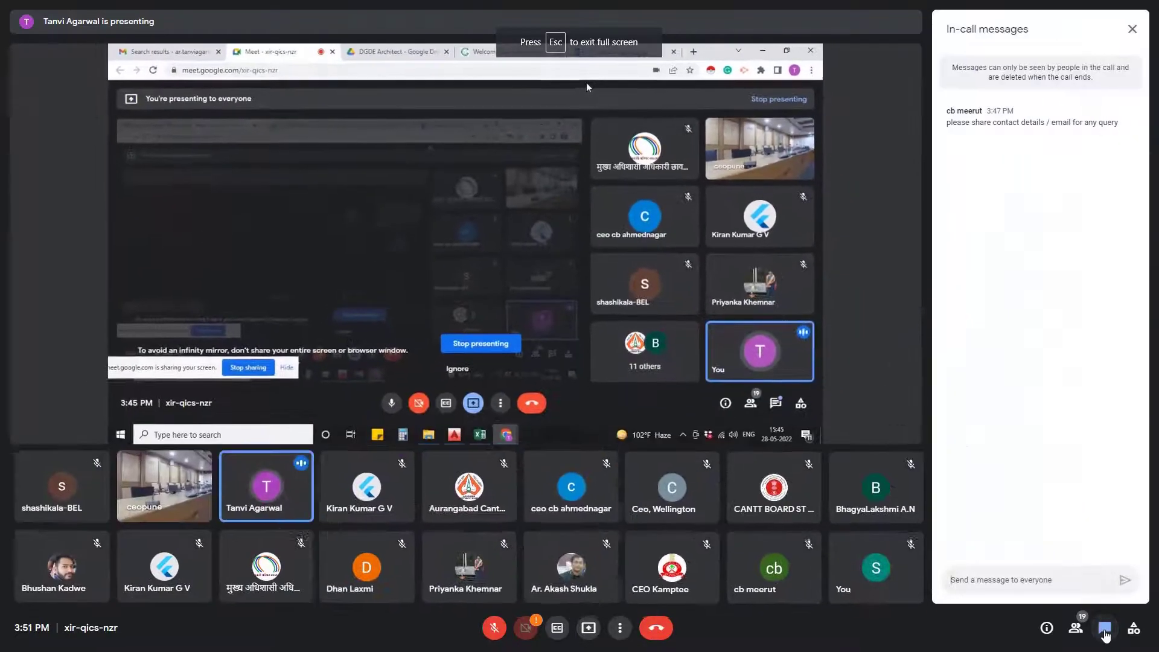
left_click(1105, 628)
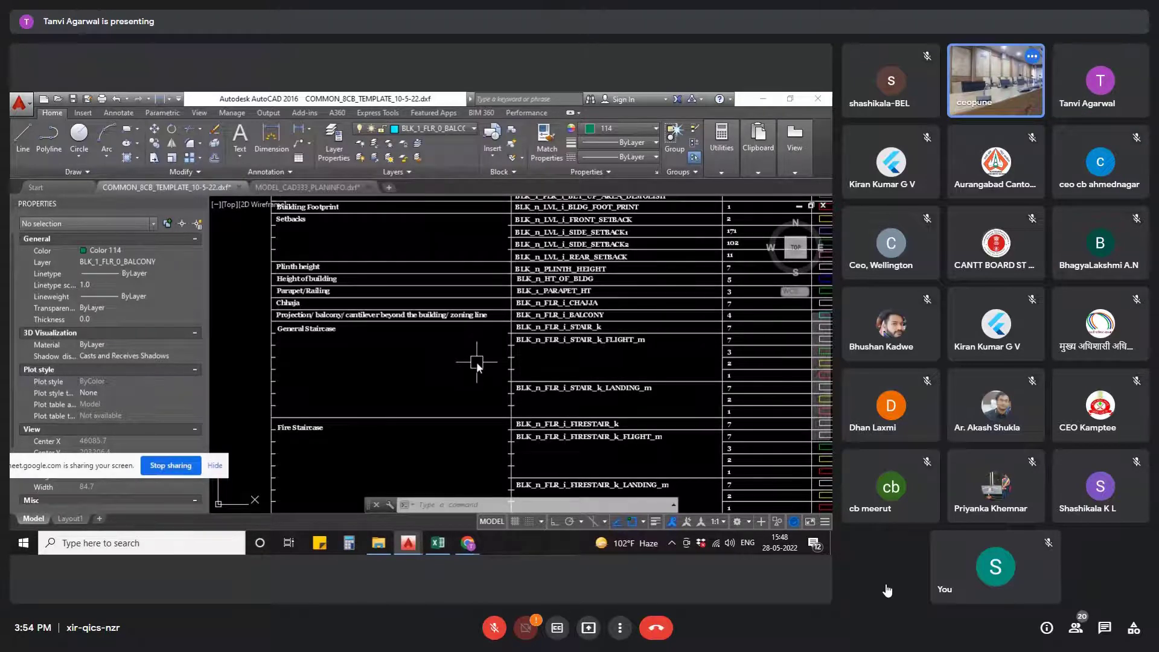
- Look over the common template's layer table, switch to the MODEL_CAD333_PLANINFO drawing and examine its floor plans
scroll(113, 505, "down", 5)
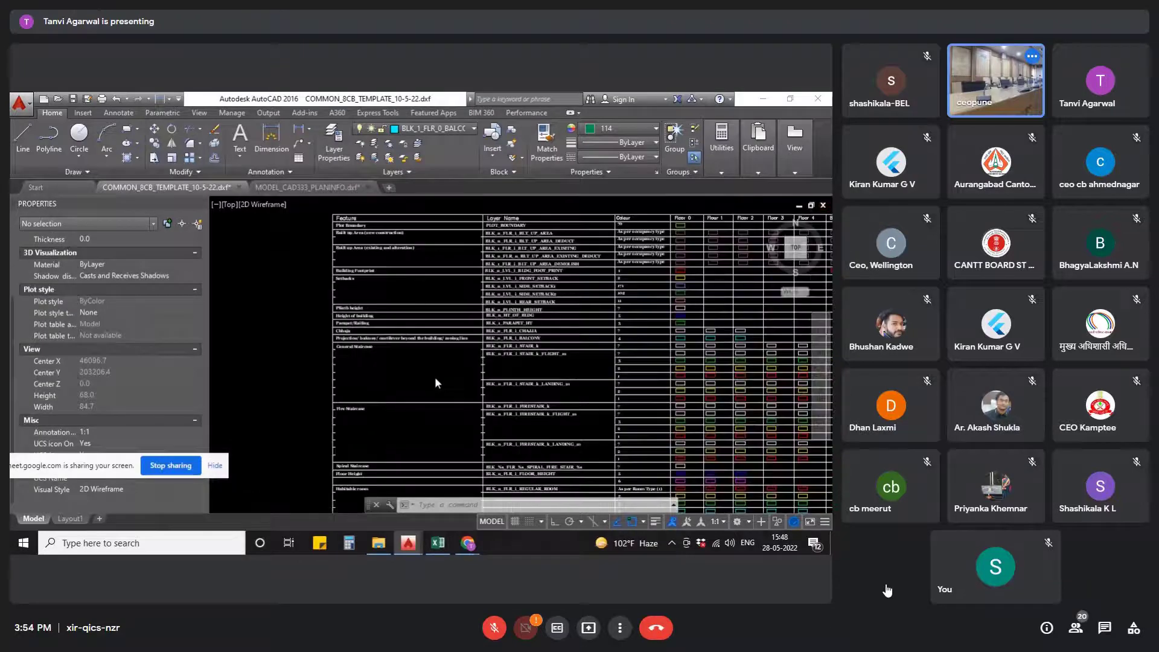
scroll(301, 347, "down", 5)
left_click(326, 187)
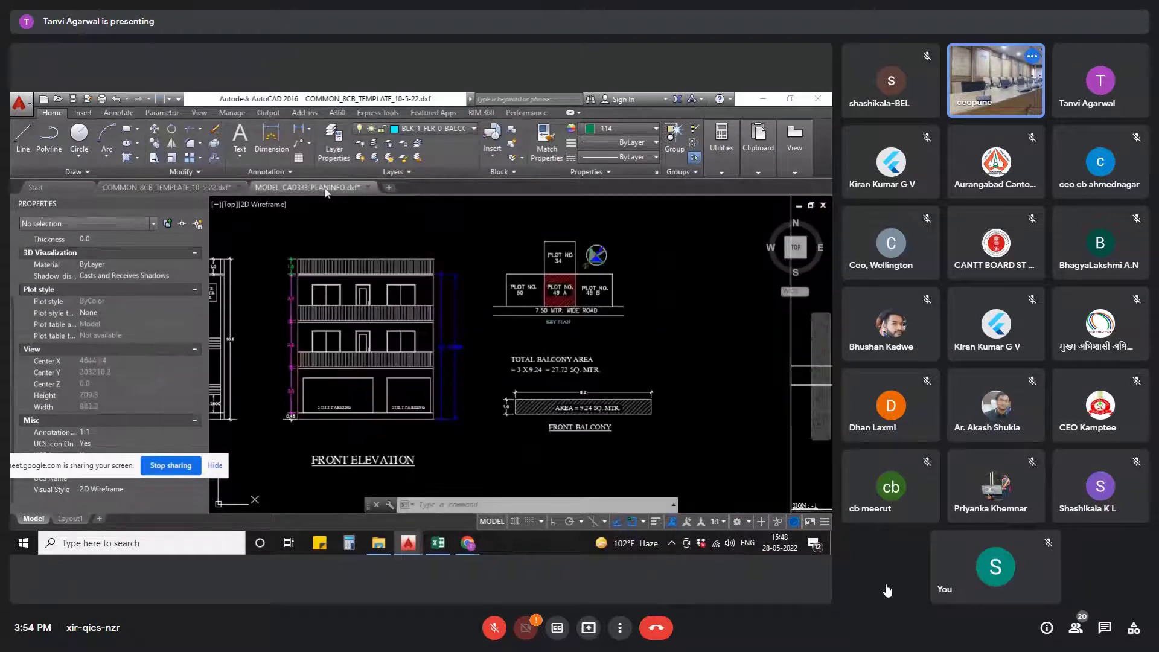
scroll(581, 430, "down", 3)
middle_click_drag(581, 429, 580, 367)
scroll(576, 311, "up", 2)
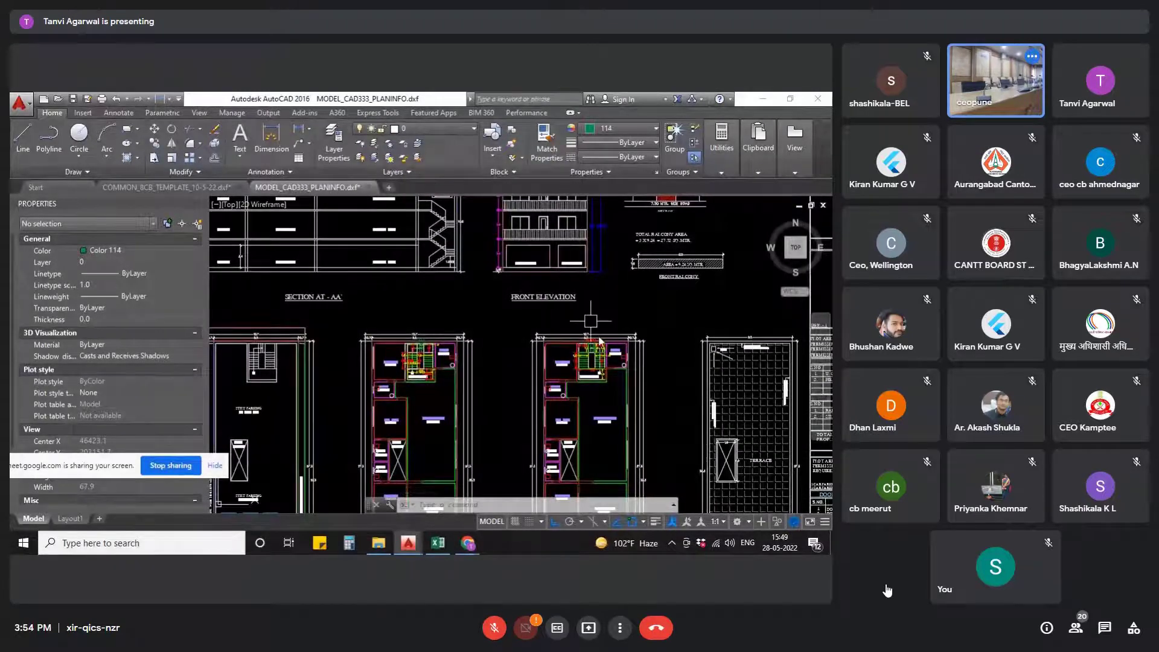
middle_click_drag(646, 423, 624, 257)
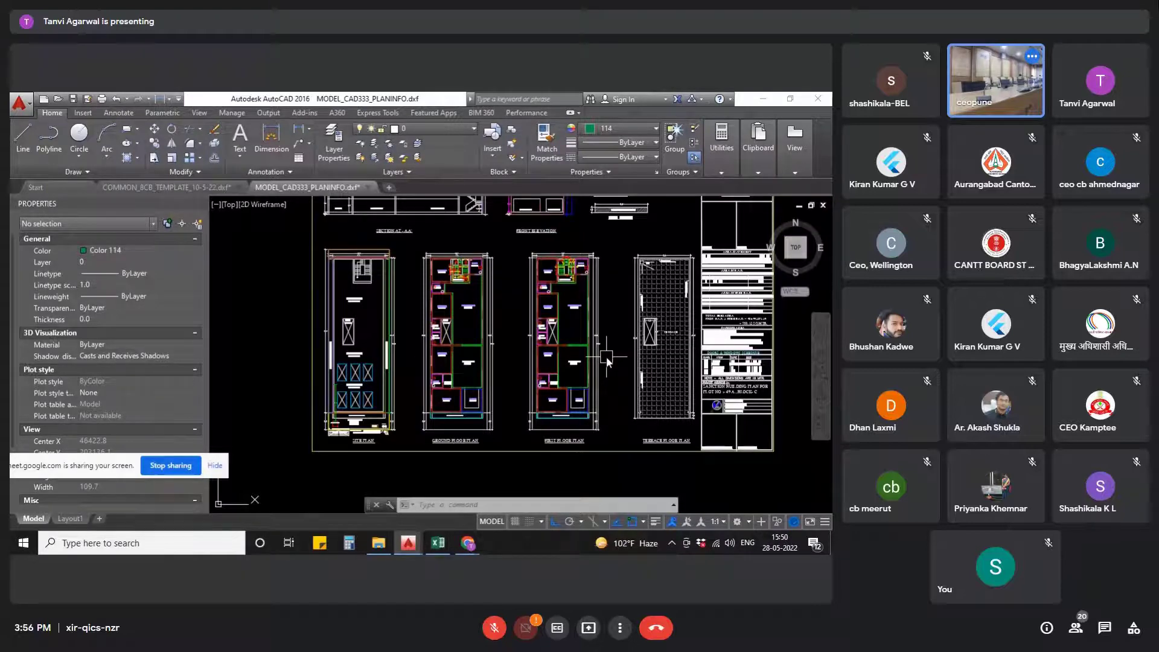
- Switch to File Explorer to show the 17 CANTT DATA folder
mouse_move(468, 543)
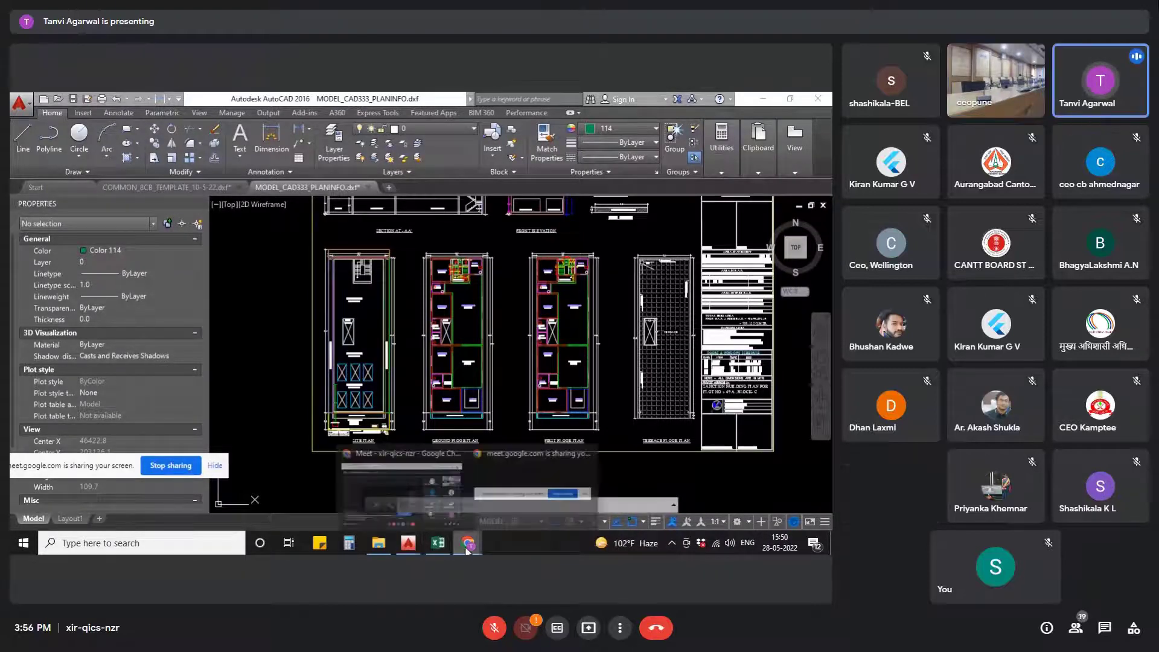
mouse_move(404, 472)
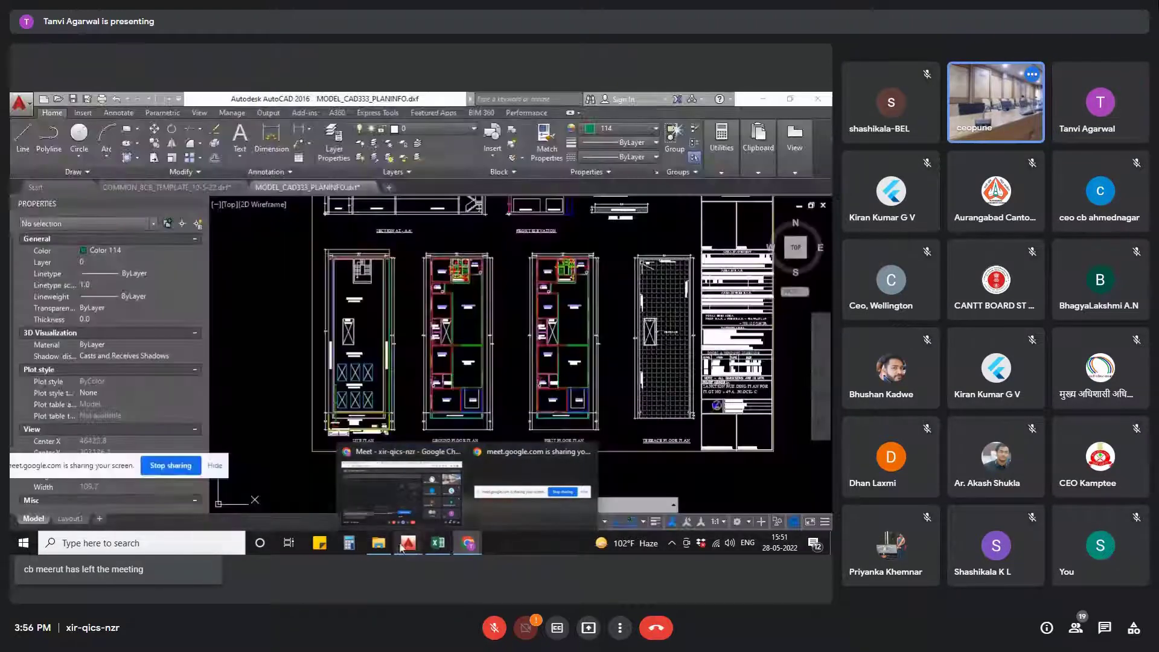
left_click(378, 542)
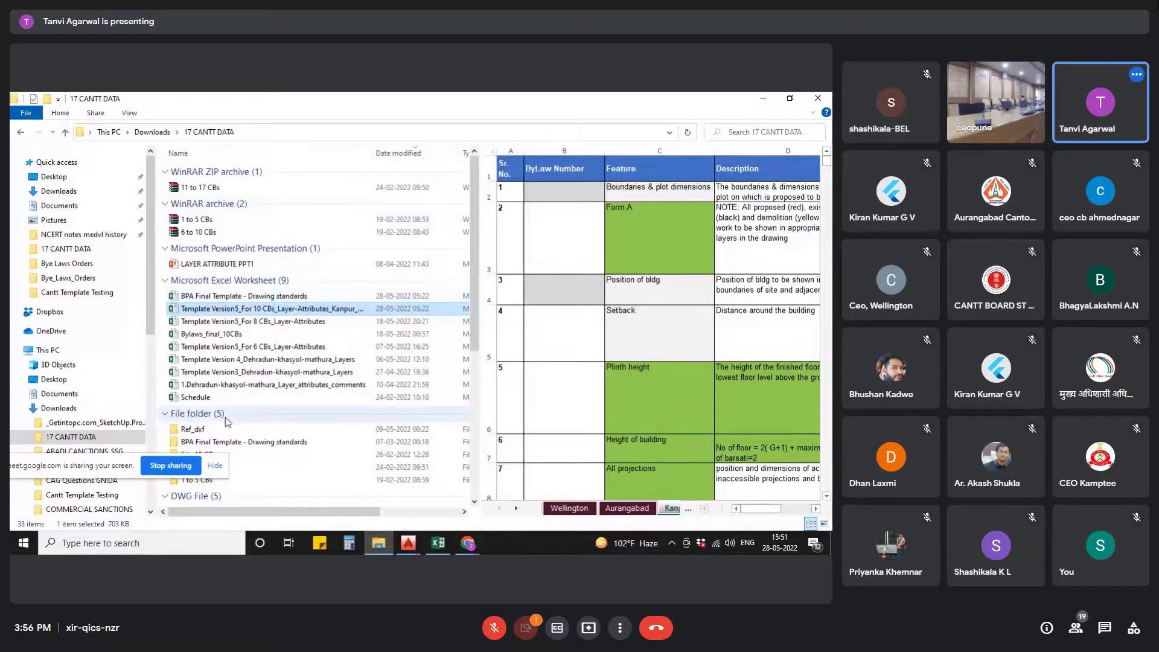
- Open the Pune_Version5 template workbook from the Pune folder inside 11 to 17 CBs
scroll(228, 422, "down", 3)
left_click(229, 348)
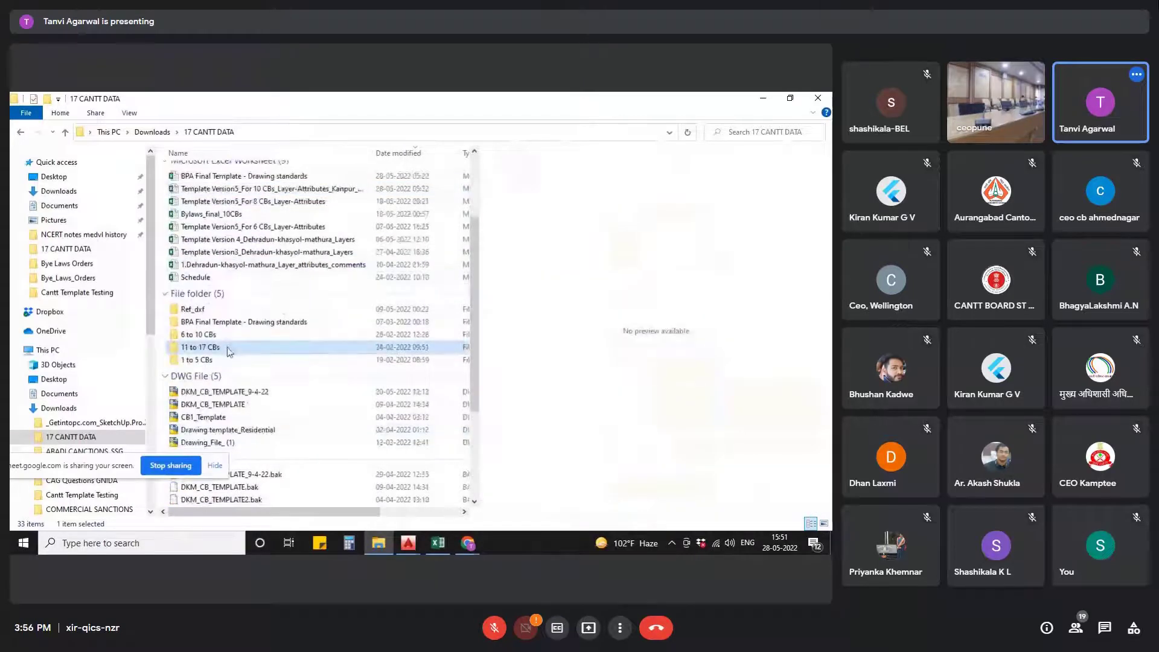
double_click(230, 347)
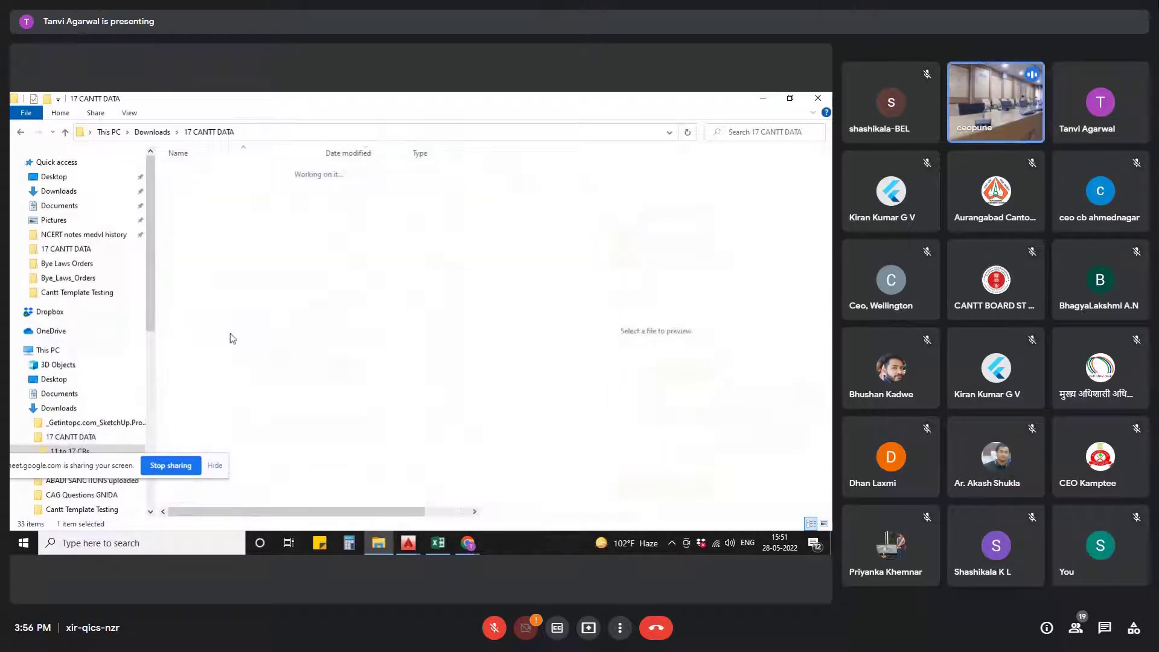
double_click(227, 173)
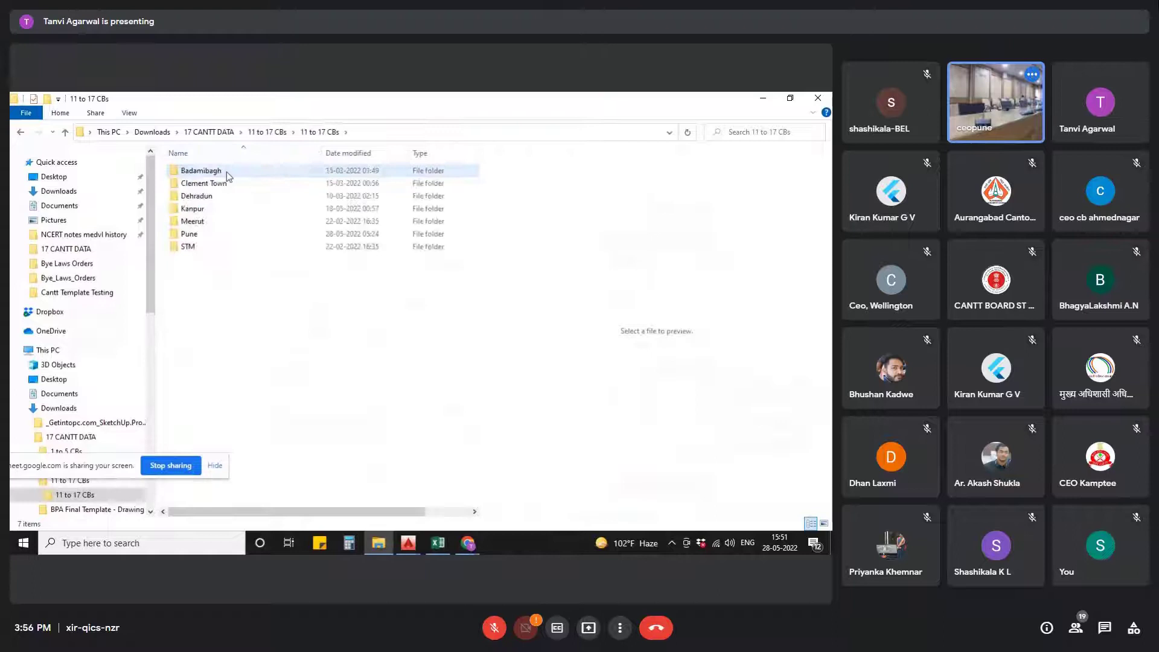
double_click(227, 235)
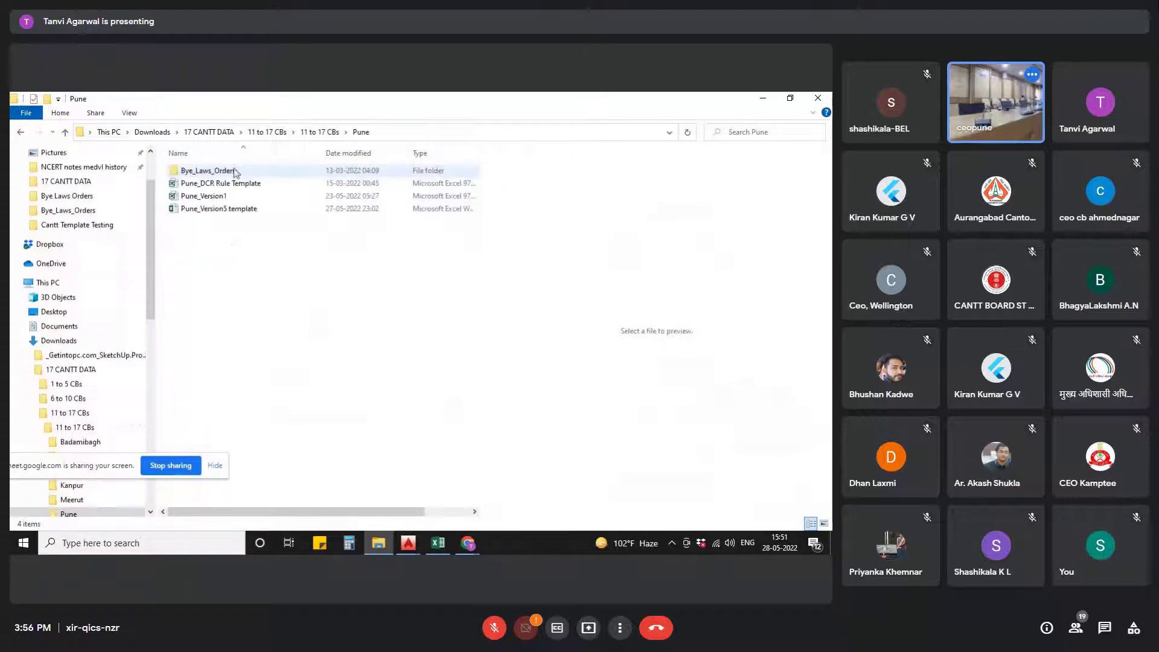
double_click(231, 209)
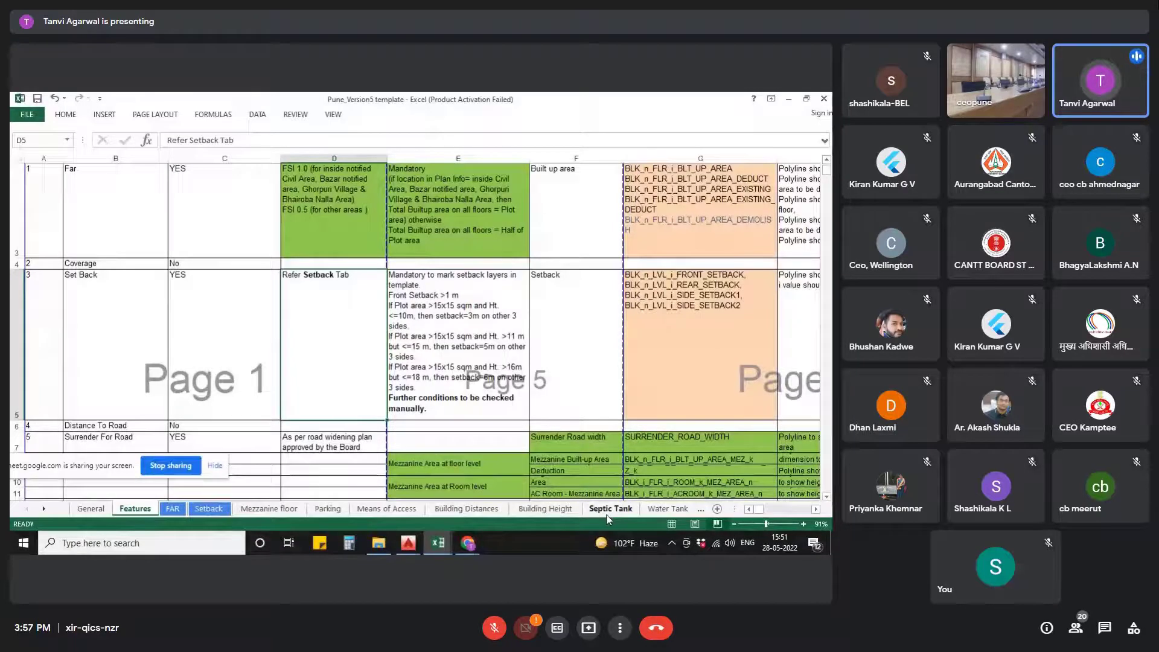
- Look through the Pune template's sheet list from FAR and Setback through to the final Well sheet
left_click(46, 510)
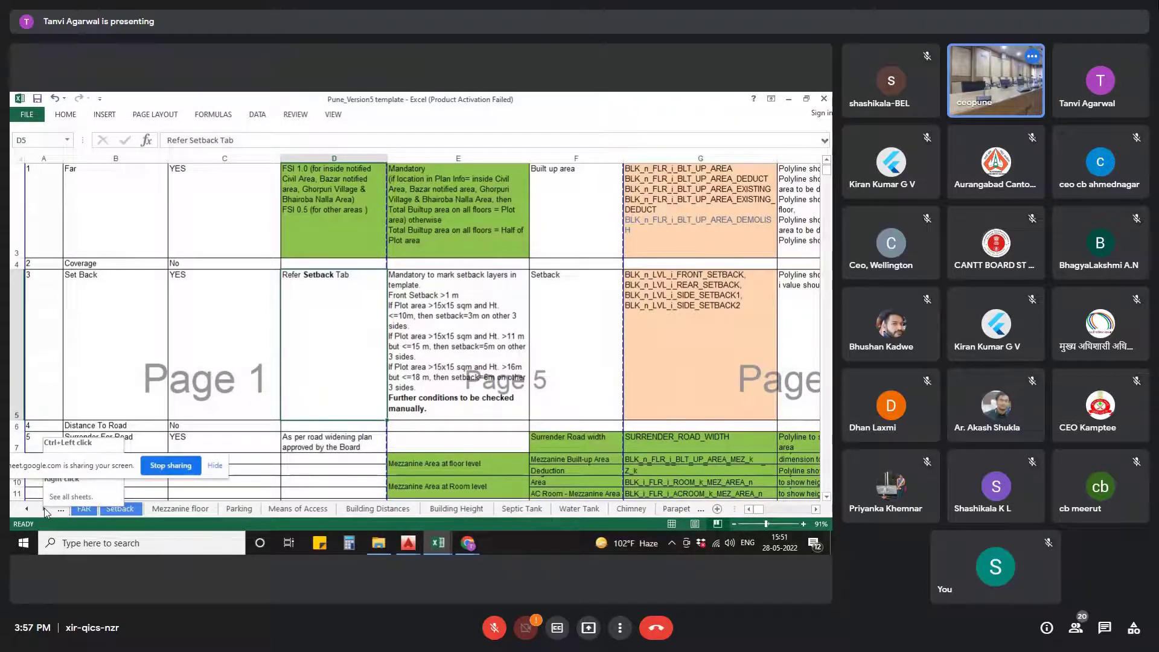
left_click(45, 508)
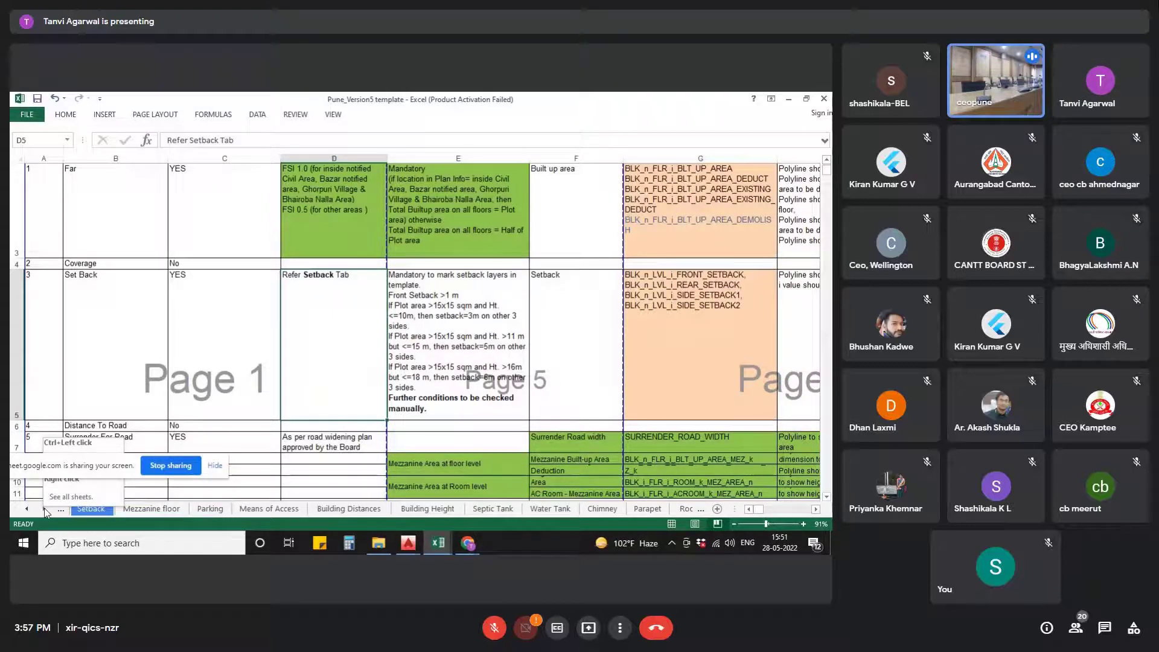
left_click(44, 509)
left_click(44, 509)
left_click(44, 509)
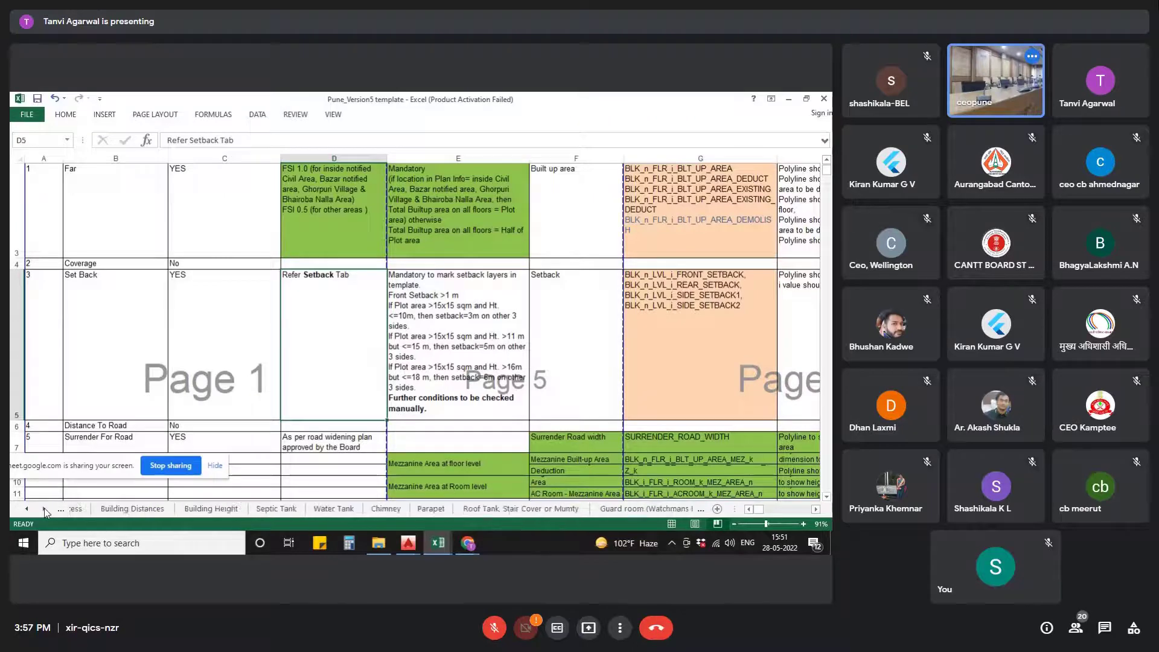
left_click(44, 509)
left_click(44, 509)
left_click(44, 509)
left_click(44, 509)
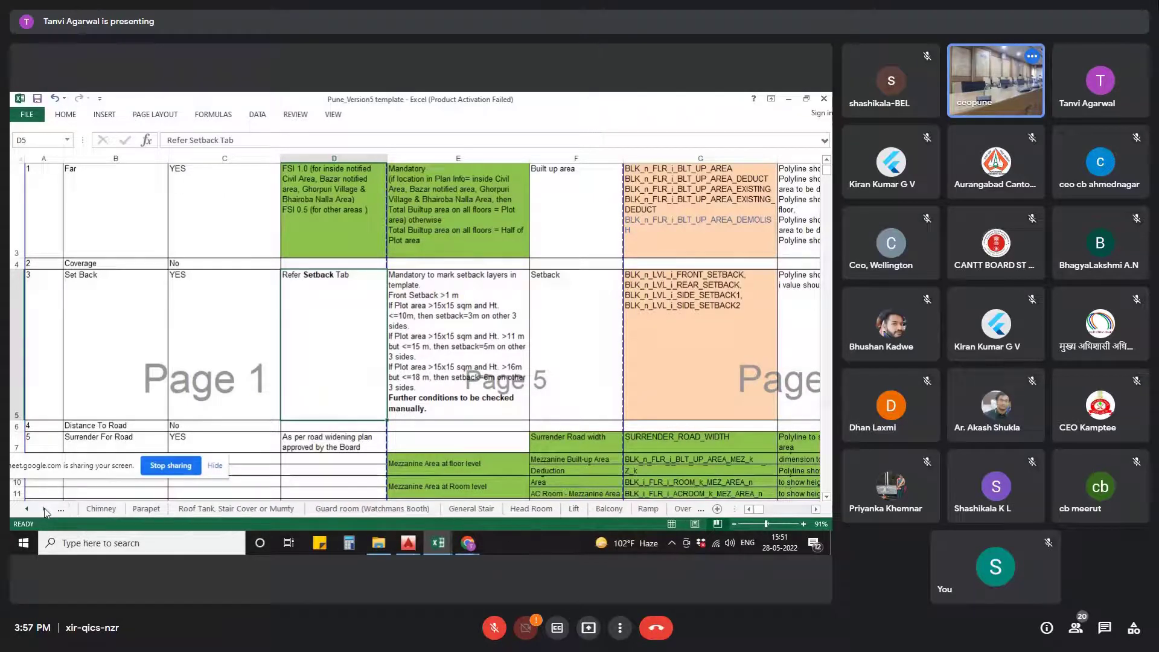
left_click(45, 508)
left_click(44, 508)
left_click(45, 508)
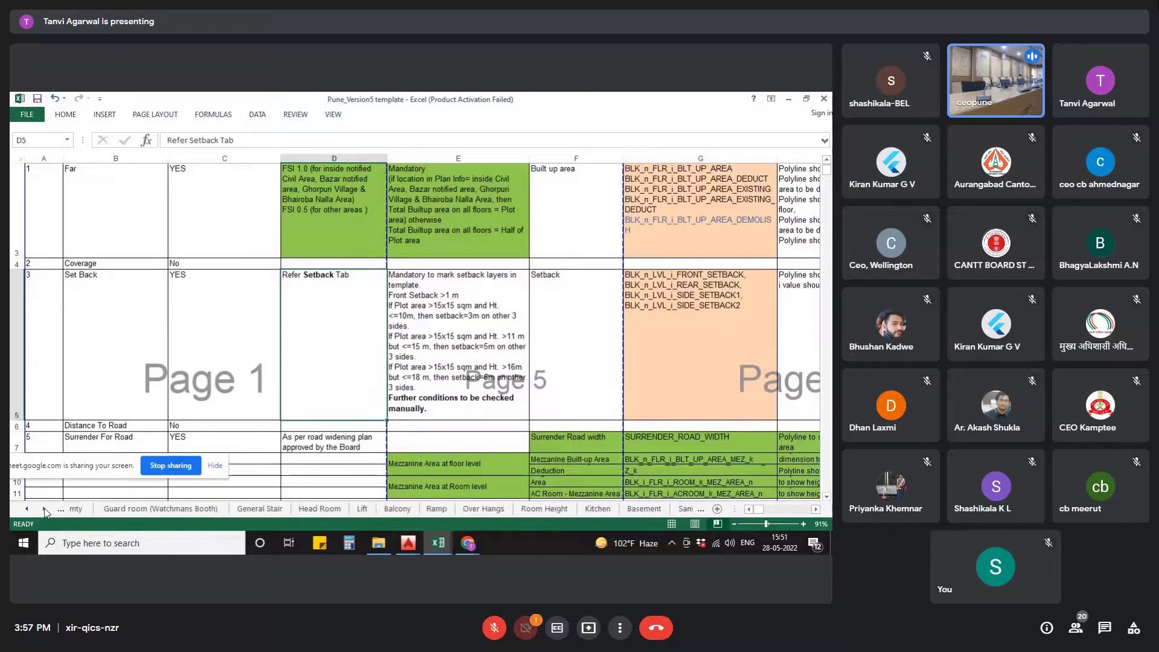
left_click(45, 509)
left_click(44, 508)
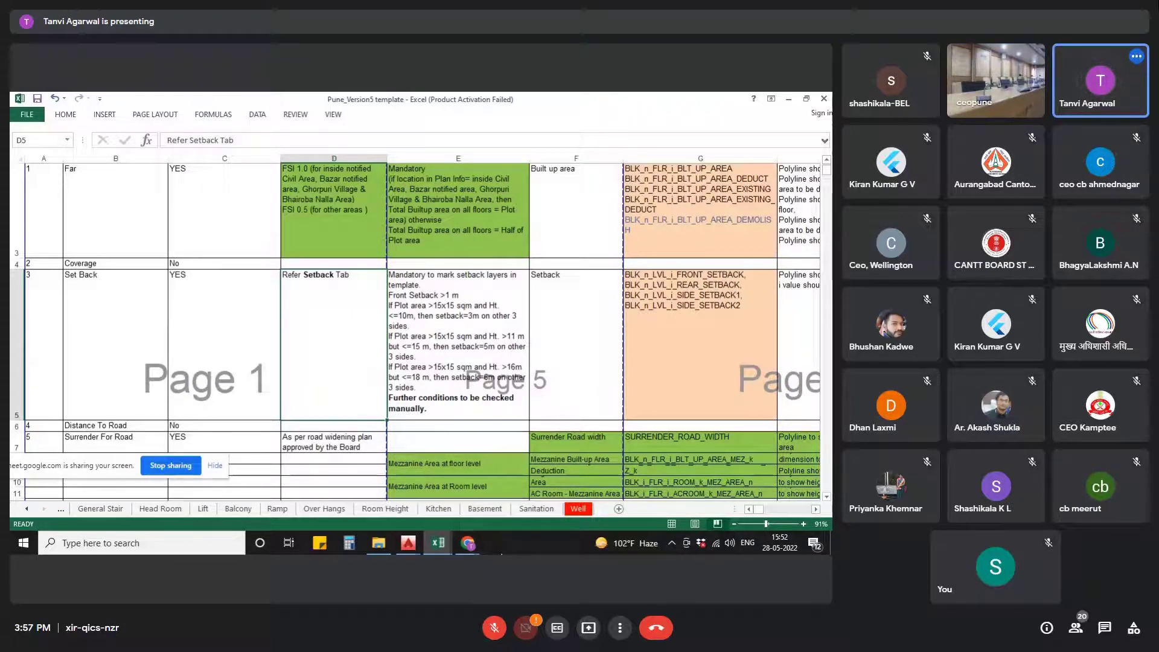
- Switch to File Explorer and open the Bye_Laws_Orders folder within the Pune folder
left_click(379, 543)
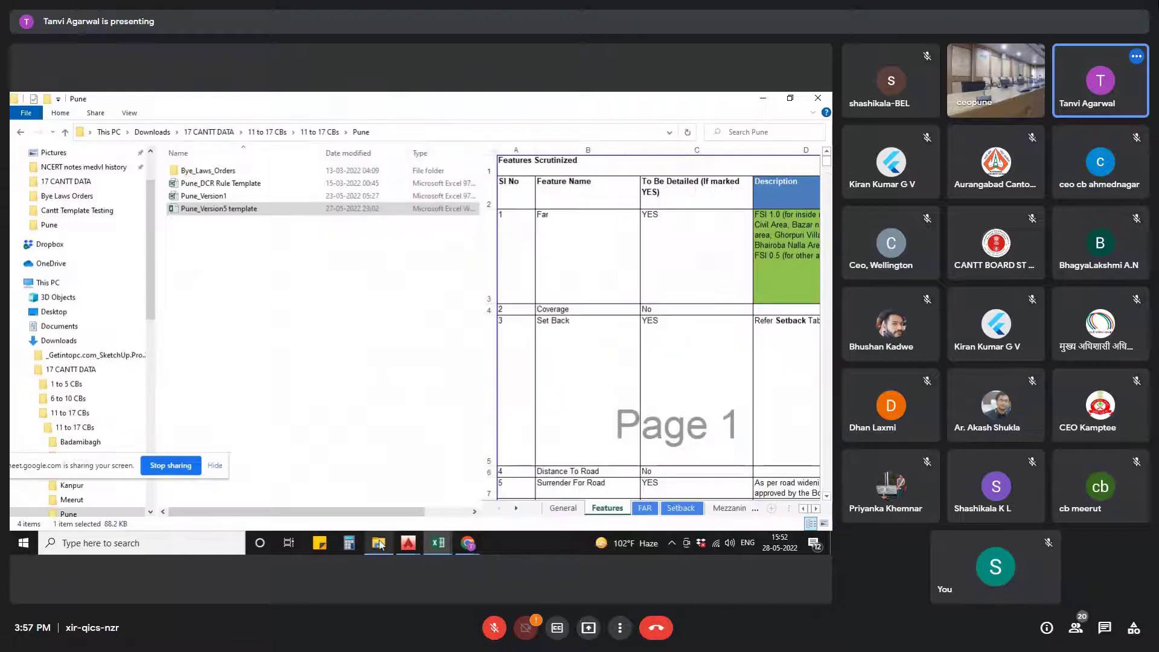
double_click(229, 171)
left_click(230, 172)
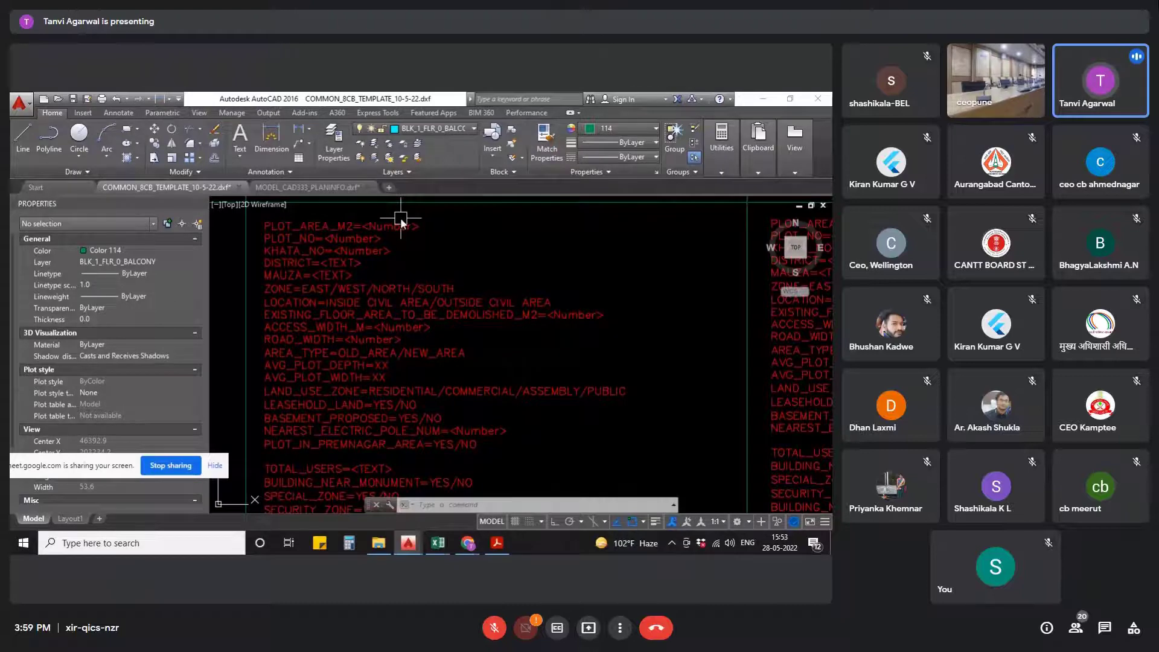
- Look over the common template's plan information lists, switch to the MODEL_CAD333_PLANINFO drawing and examine its plan information text
scroll(400, 222, "down", 3)
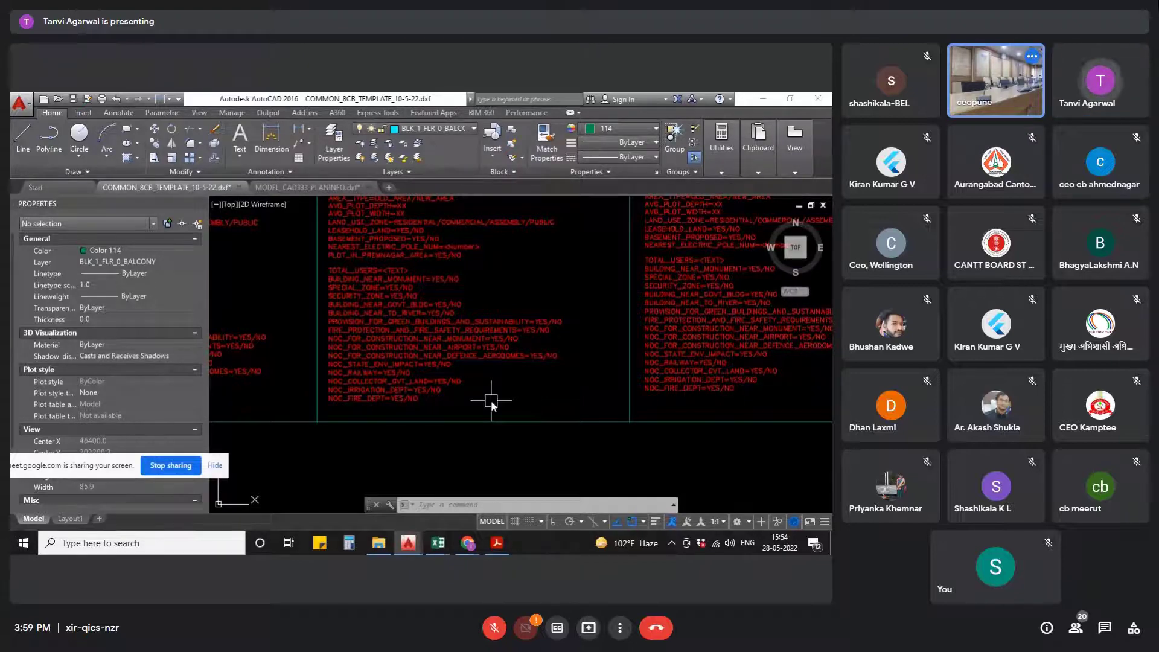
scroll(492, 404, "down", 5)
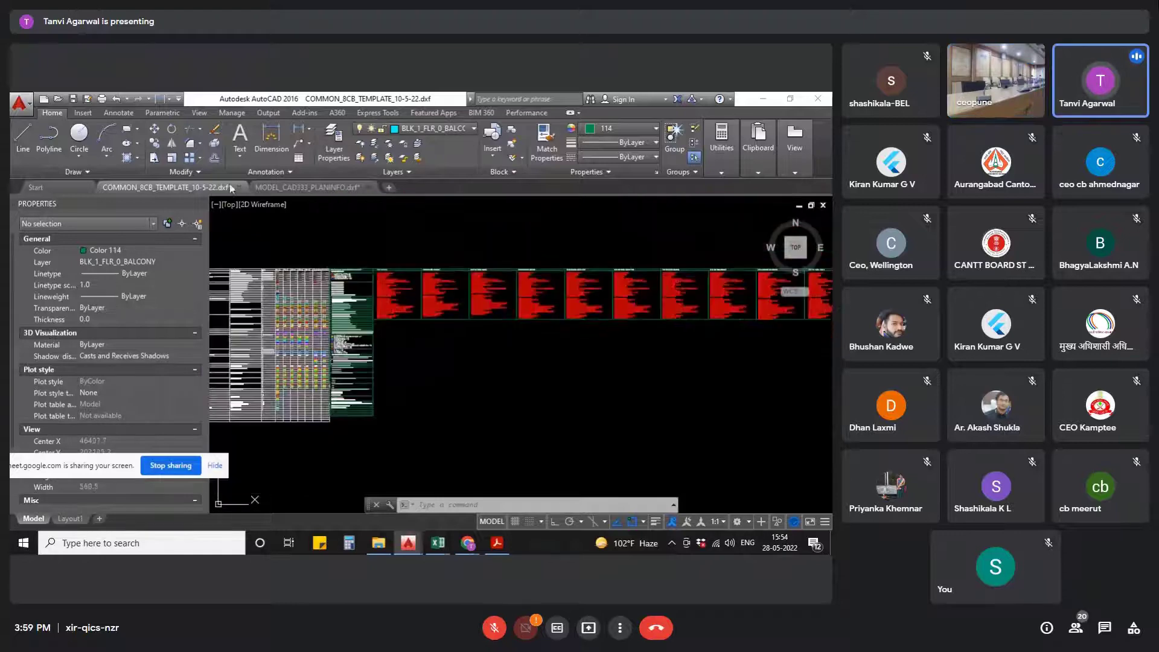
left_click(307, 187)
scroll(489, 347, "down", 2)
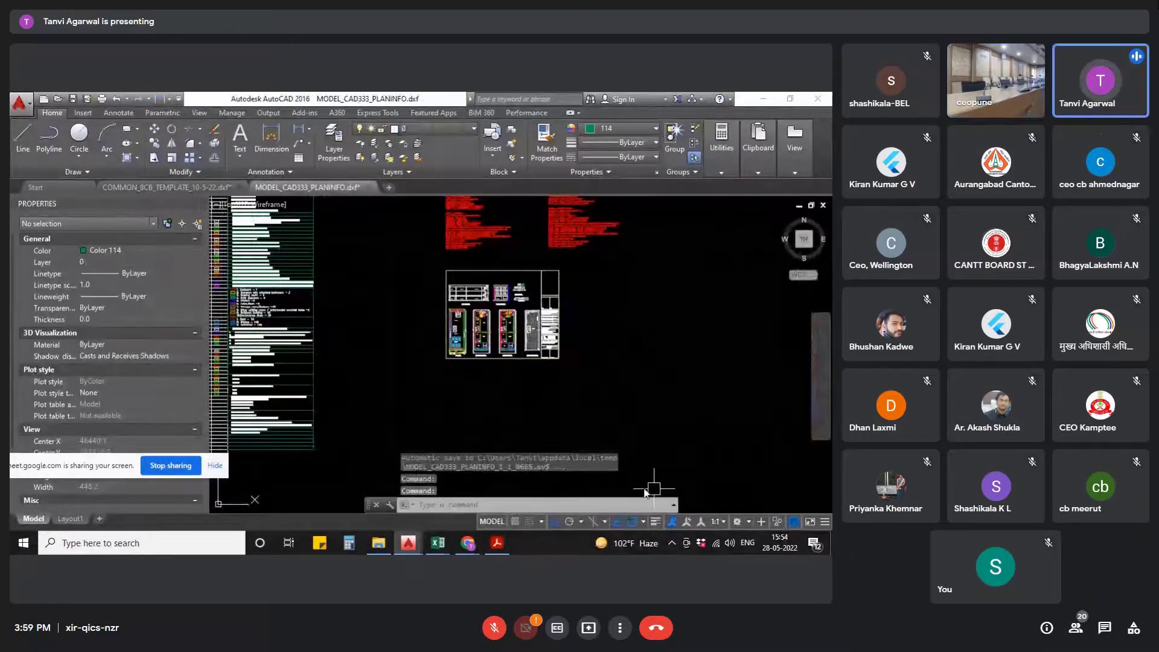
scroll(544, 248, "up", 6)
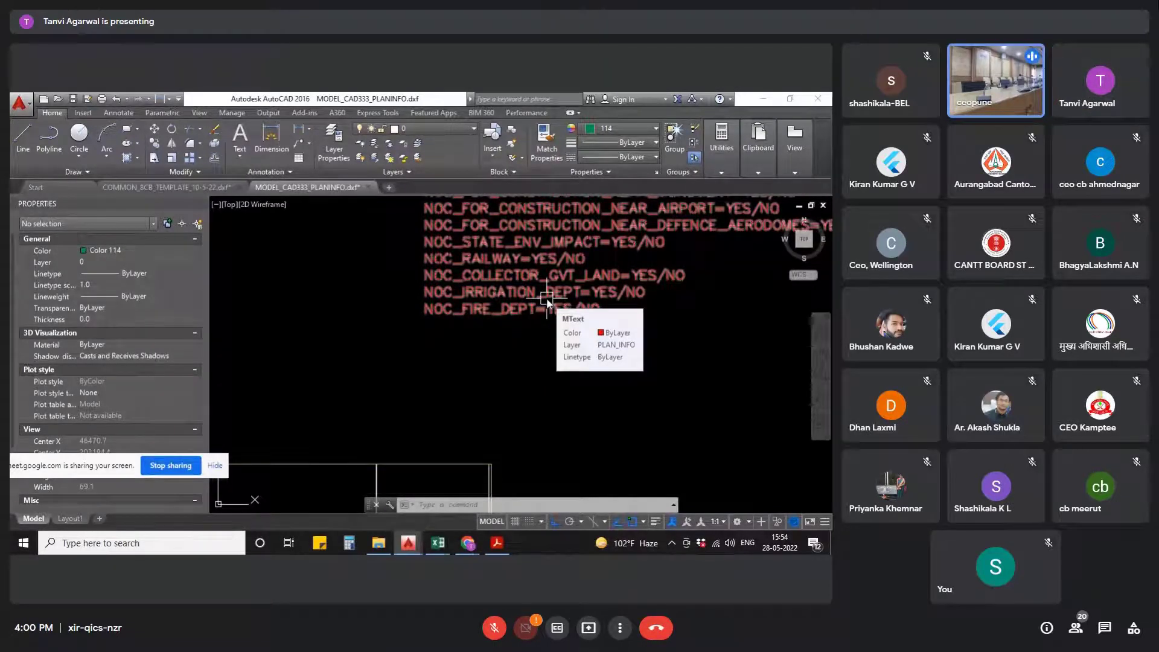
- Examine the drawing sheet's overall layout, including the section, front elevation and floor plans
scroll(543, 308, "down", 5)
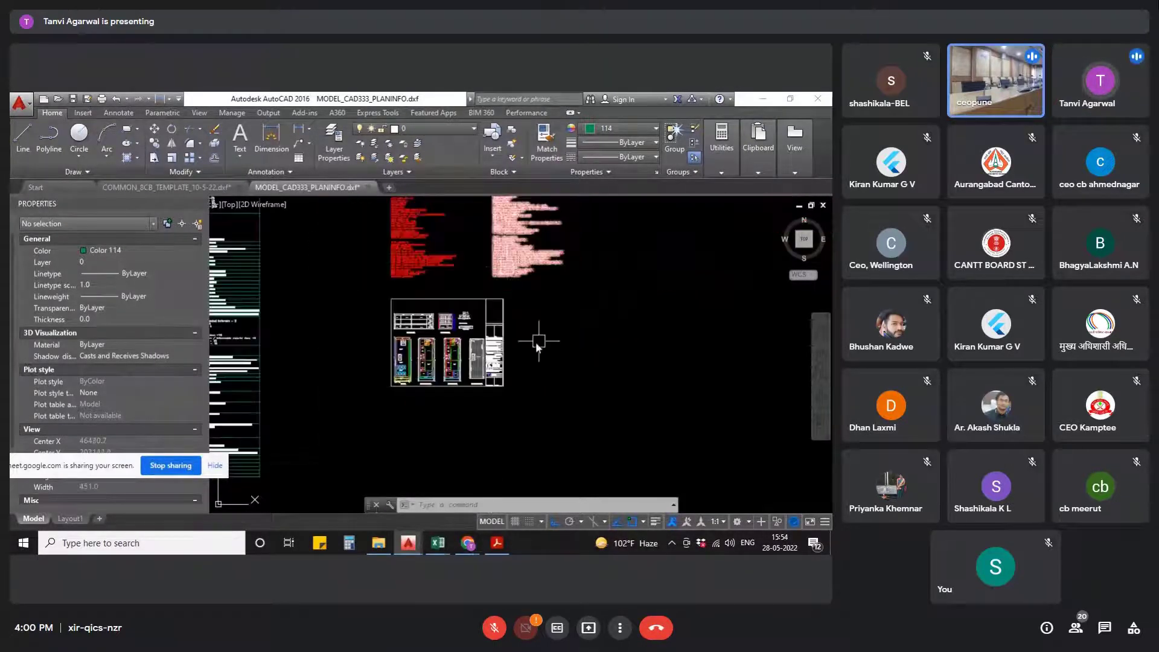
scroll(465, 335, "up", 5)
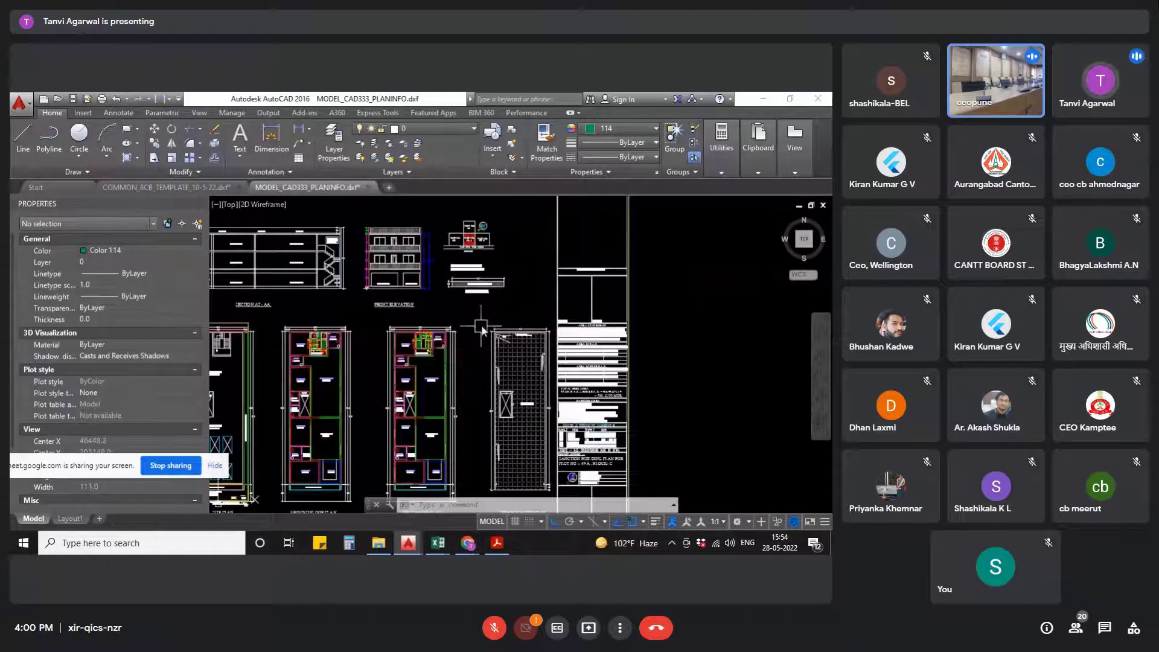
scroll(480, 321, "down", 3)
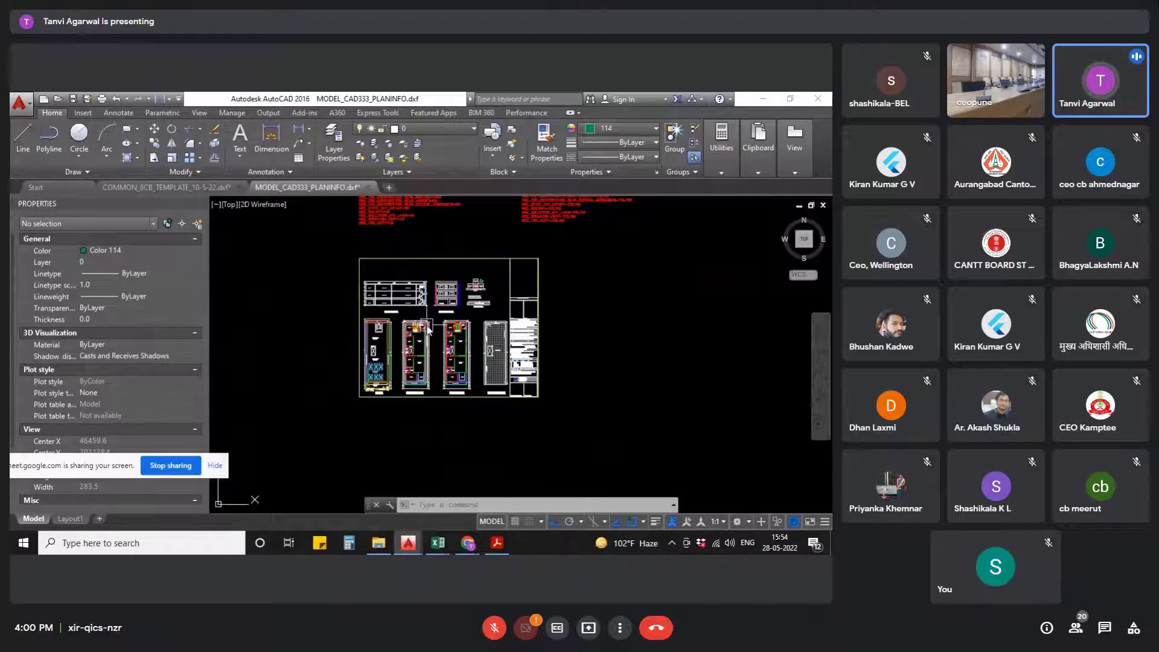
scroll(424, 350, "up", 4)
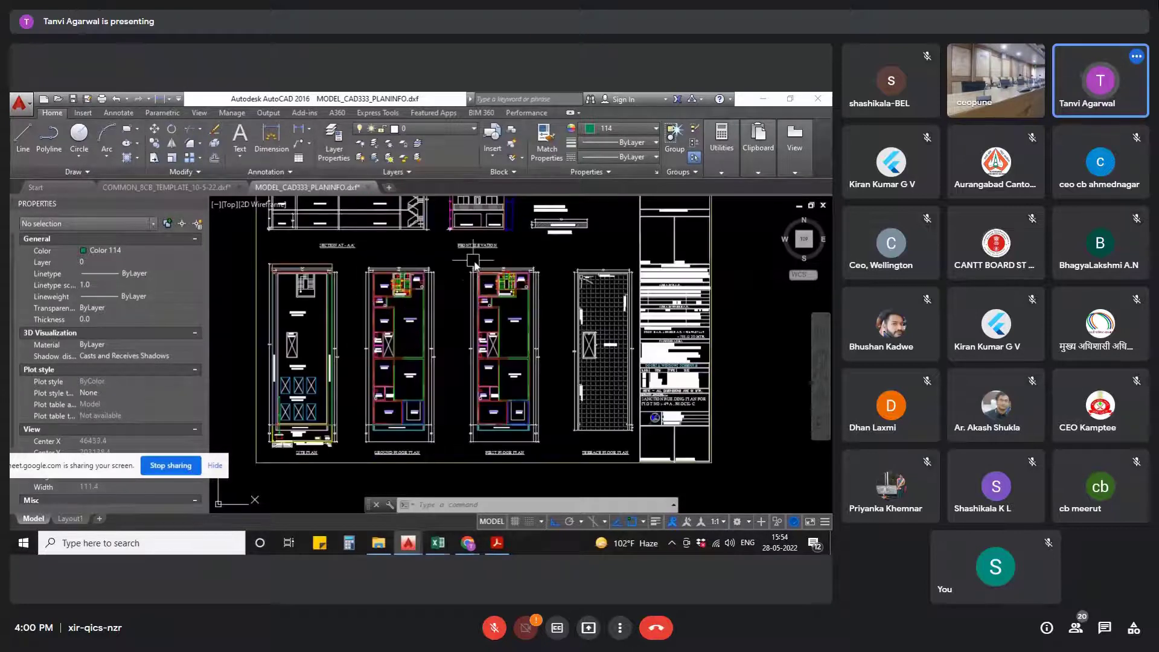
- Examine the NOC entries at the end of the plan information list above the drawing sheet
scroll(475, 264, "up", 5)
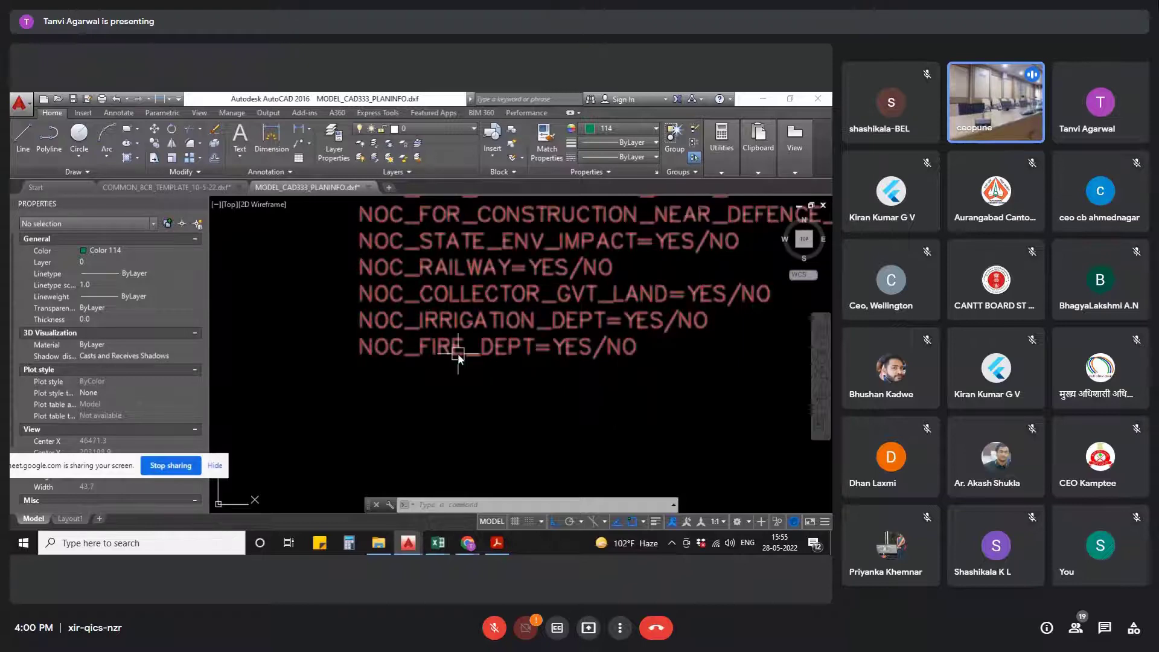
scroll(457, 354, "down", 4)
scroll(632, 326, "down", 2)
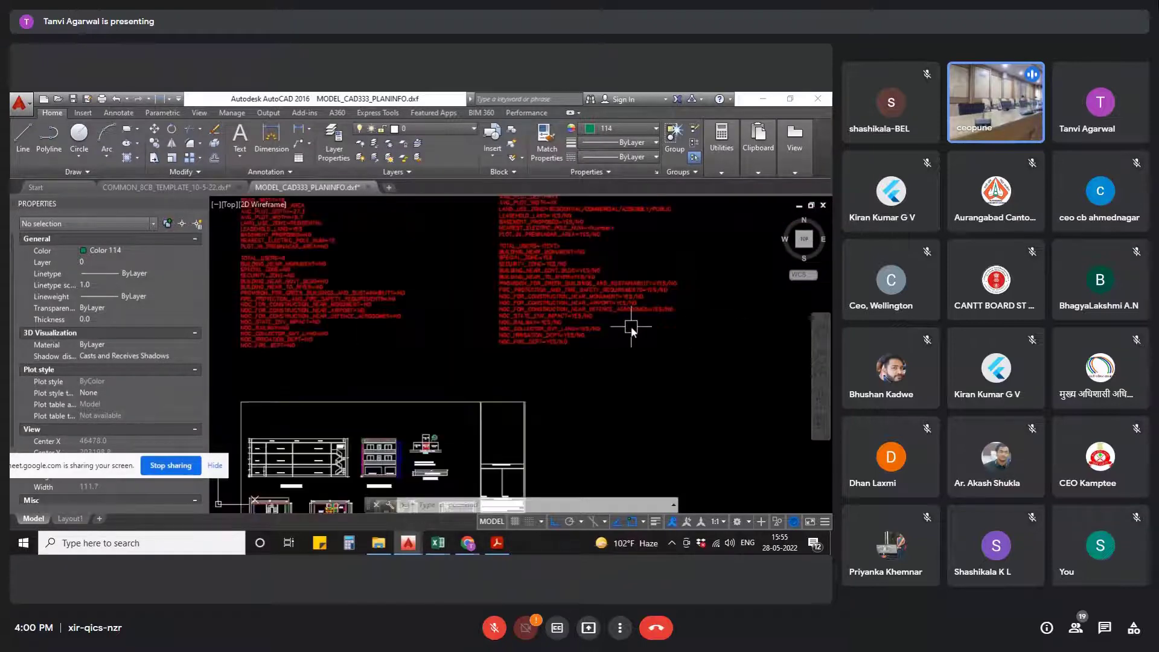
scroll(631, 326, "down", 2)
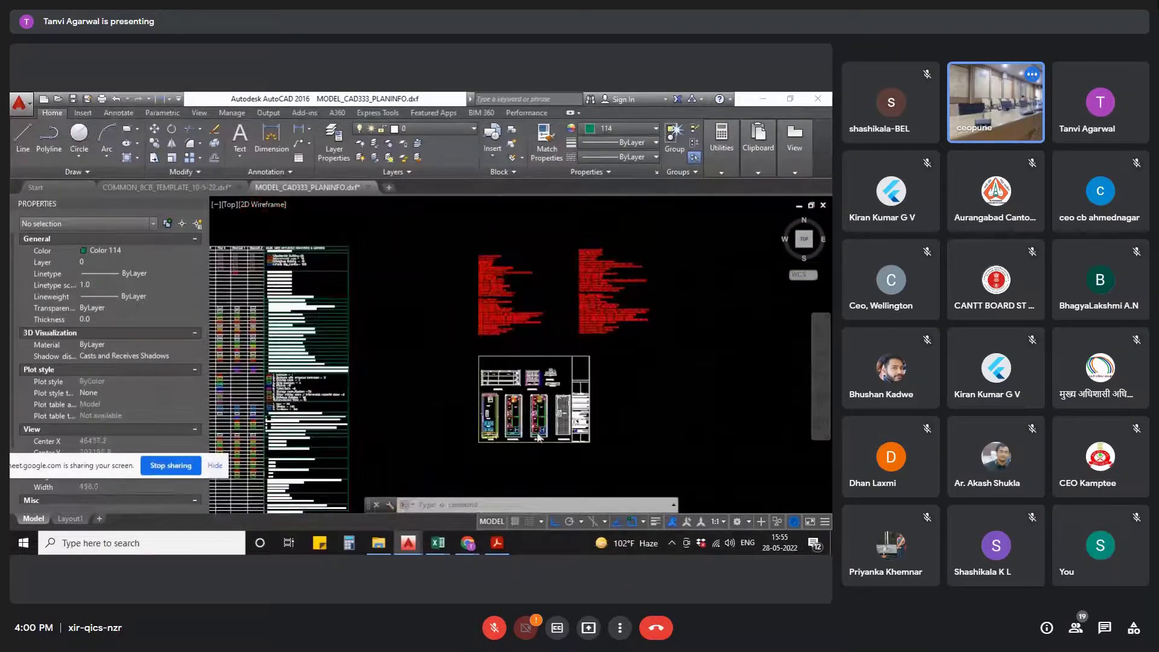
- Examine the floor plans on the sheet, looking closely at the ground floor staircase and adjoining rooms
scroll(547, 384, "up", 2)
scroll(574, 333, "up", 4)
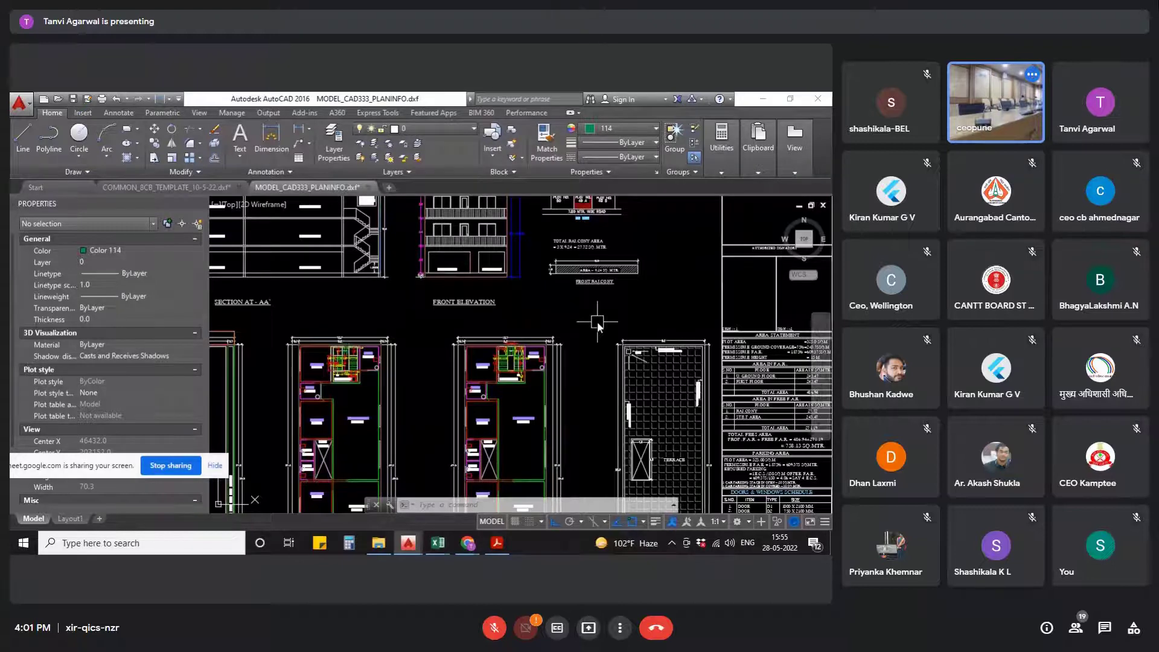
scroll(626, 332, "down", 4)
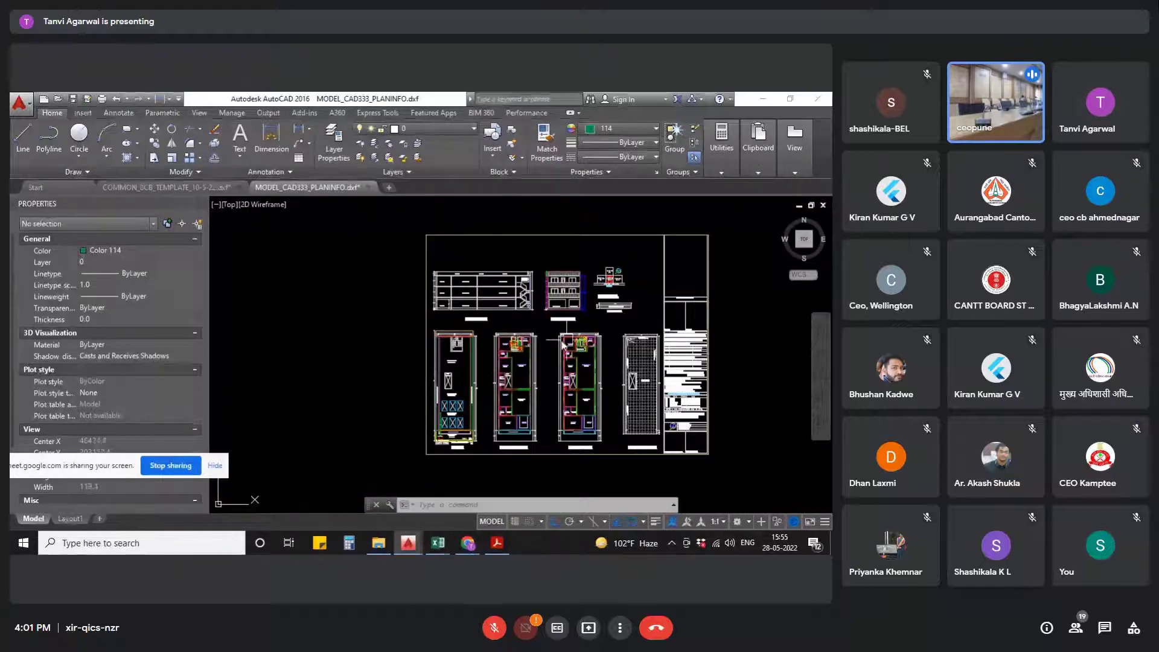
scroll(562, 344, "up", 4)
scroll(445, 347, "up", 2)
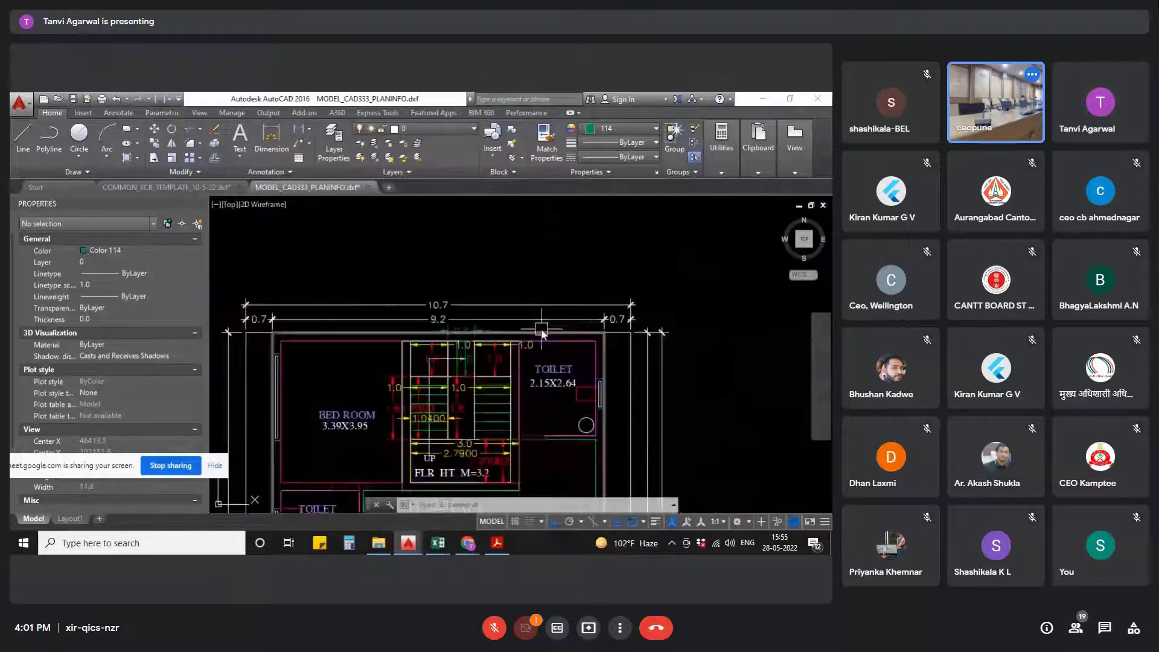
scroll(445, 347, "down", 2)
scroll(445, 347, "down", 2)
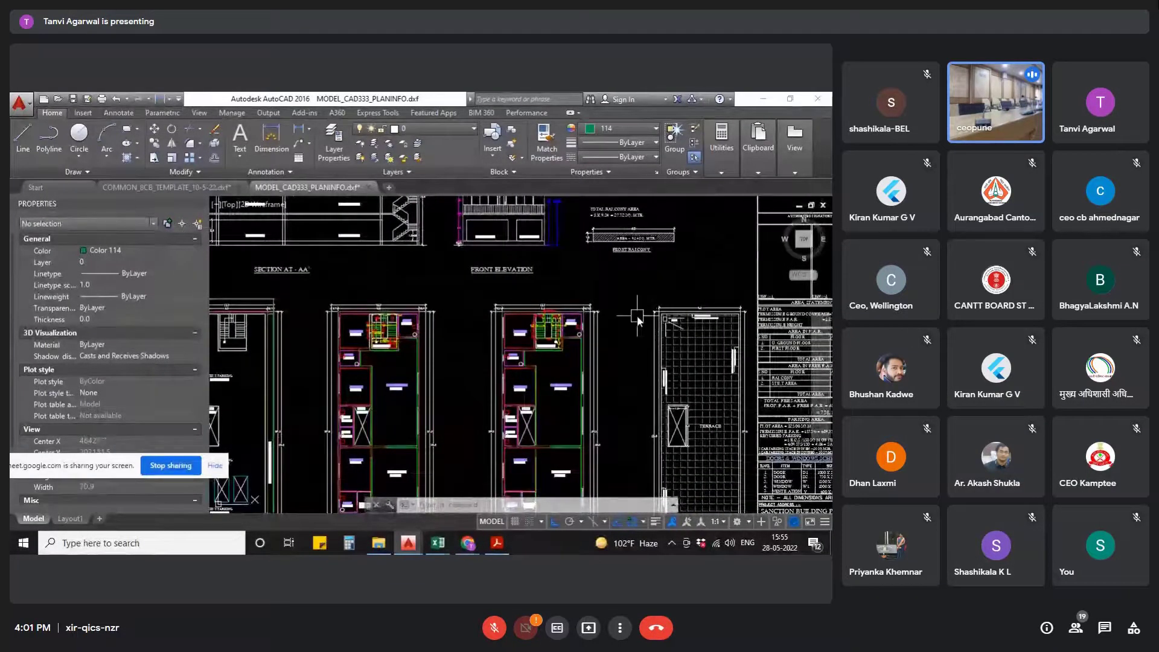
- Select the shaft outline on the first floor plan and inspect its layer and properties
scroll(625, 308, "up", 3)
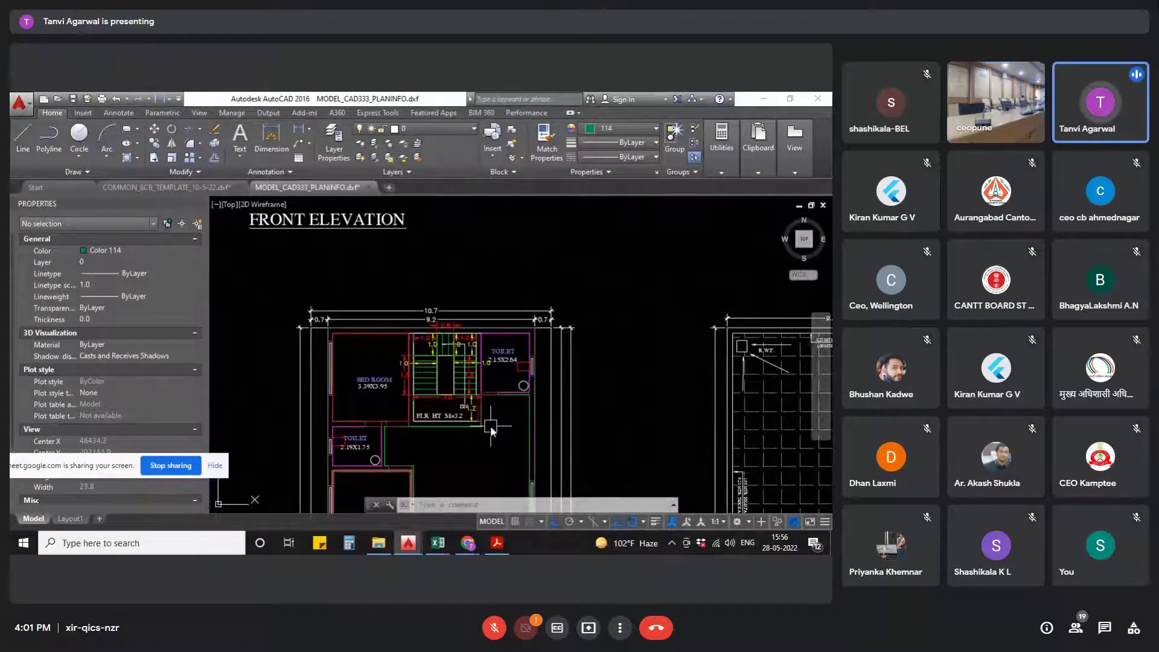
middle_click_drag(492, 427, 536, 239)
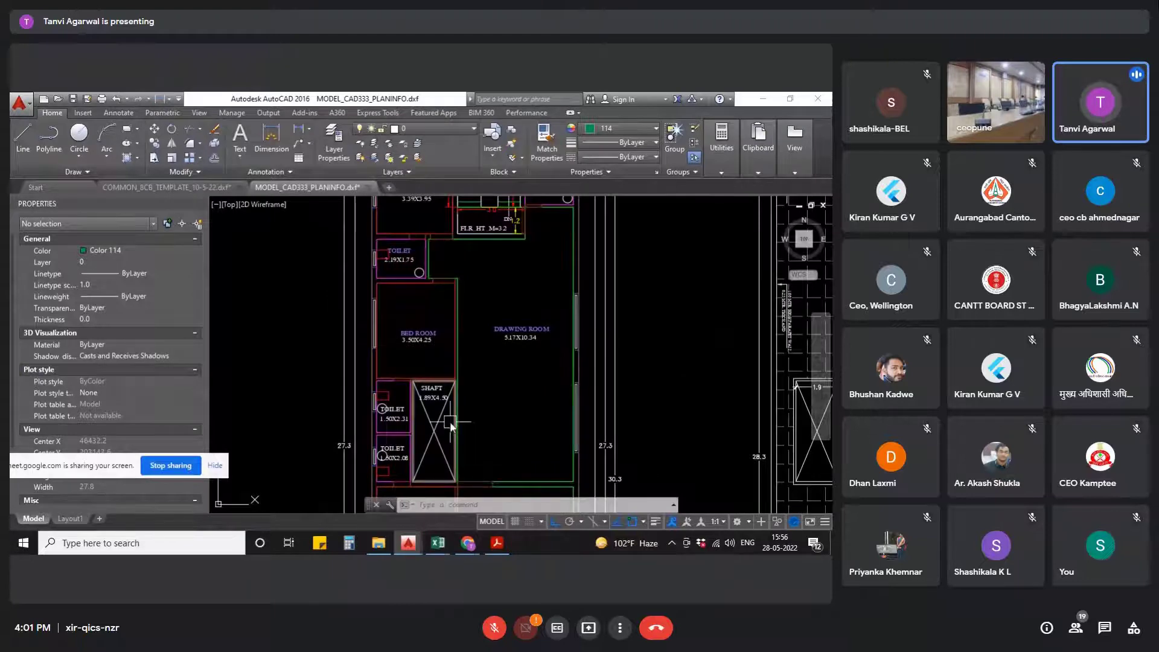
left_click(452, 424)
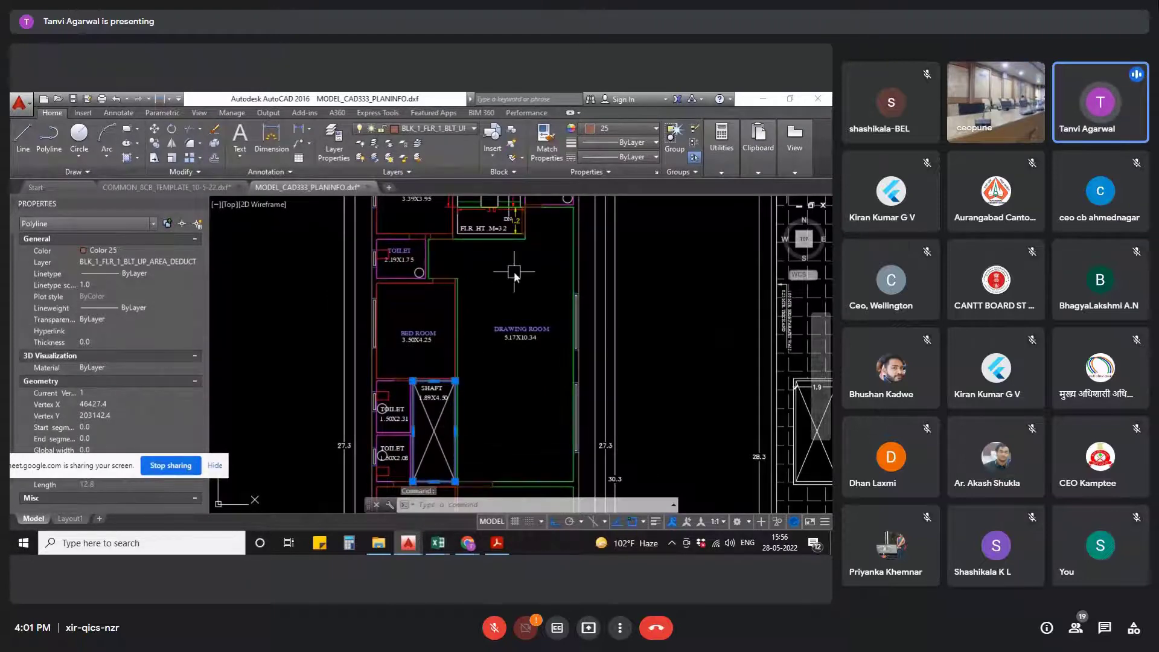
middle_click_drag(513, 269, 513, 398)
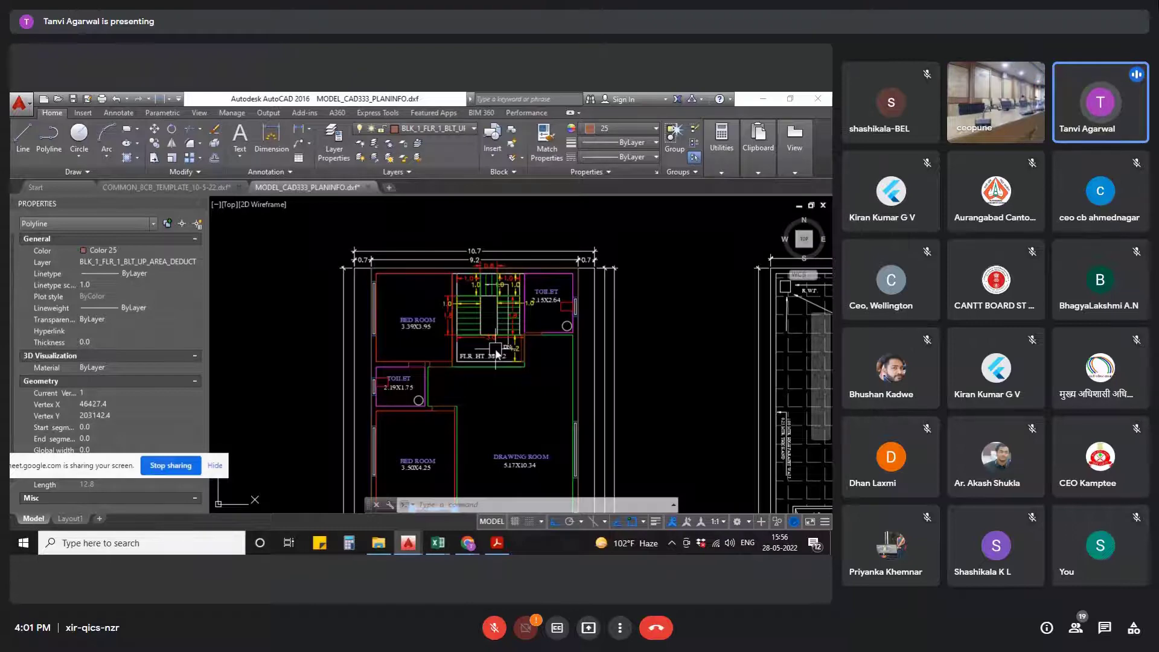
- Examine the first floor plan's staircase and adjoining rooms, and clear the shaft outline selection
scroll(496, 354, "down", 4)
scroll(479, 450, "up", 4)
middle_click_drag(541, 295, 519, 482)
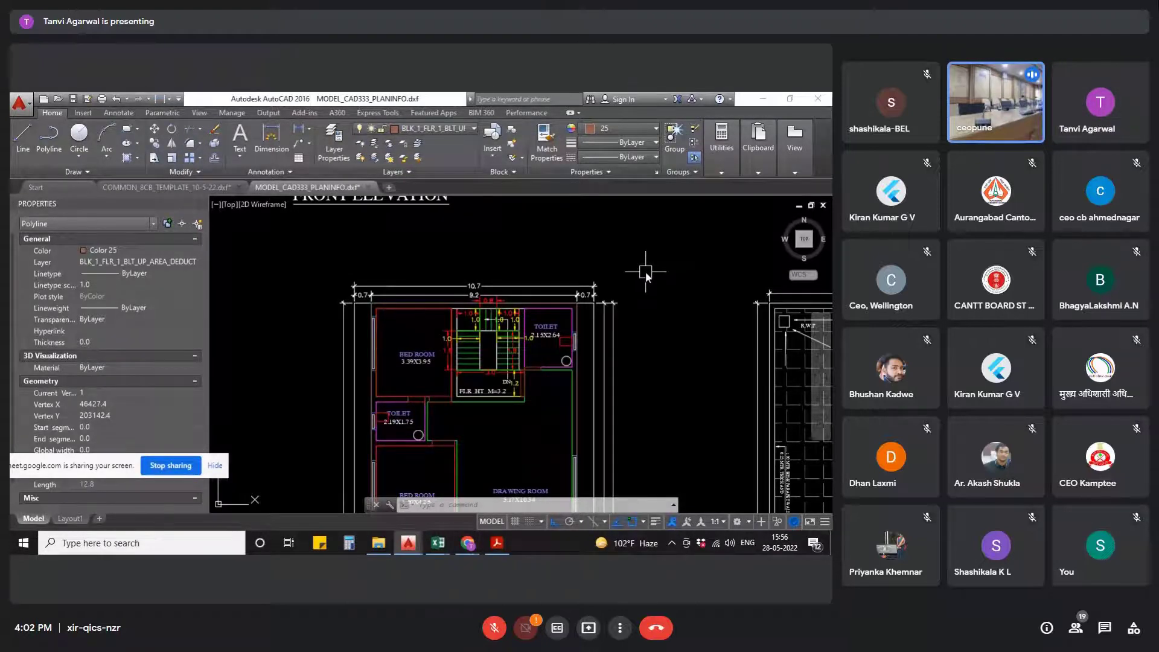
scroll(645, 270, "down", 2)
key("Escape")
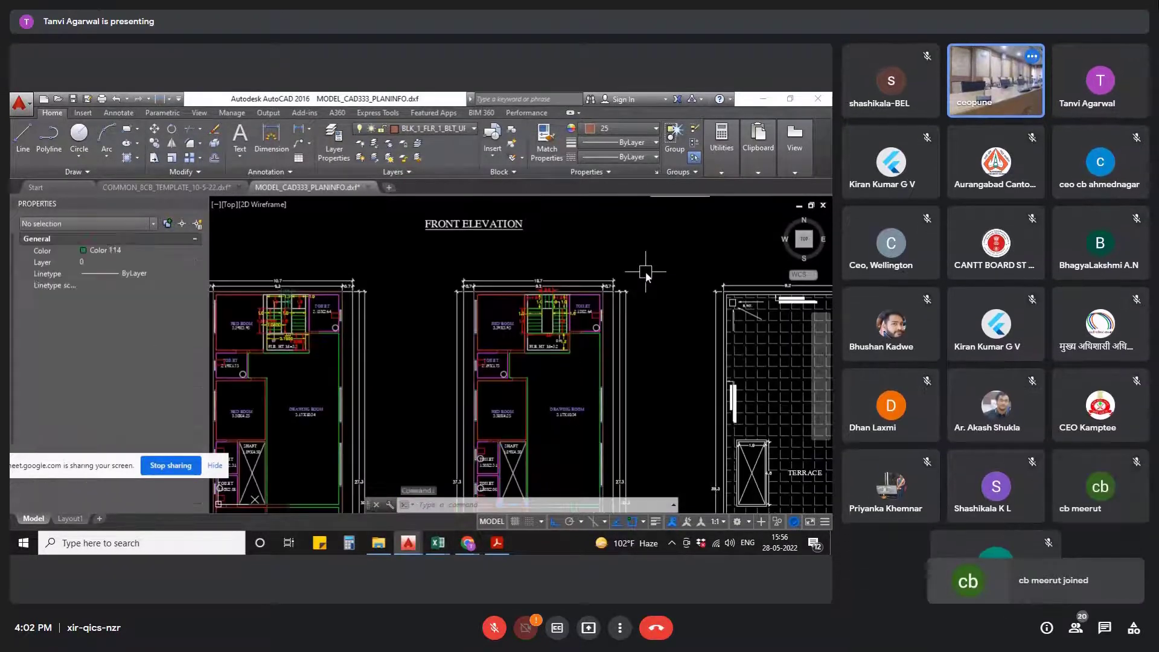
scroll(586, 331, "up", 3)
scroll(687, 381, "down", 8)
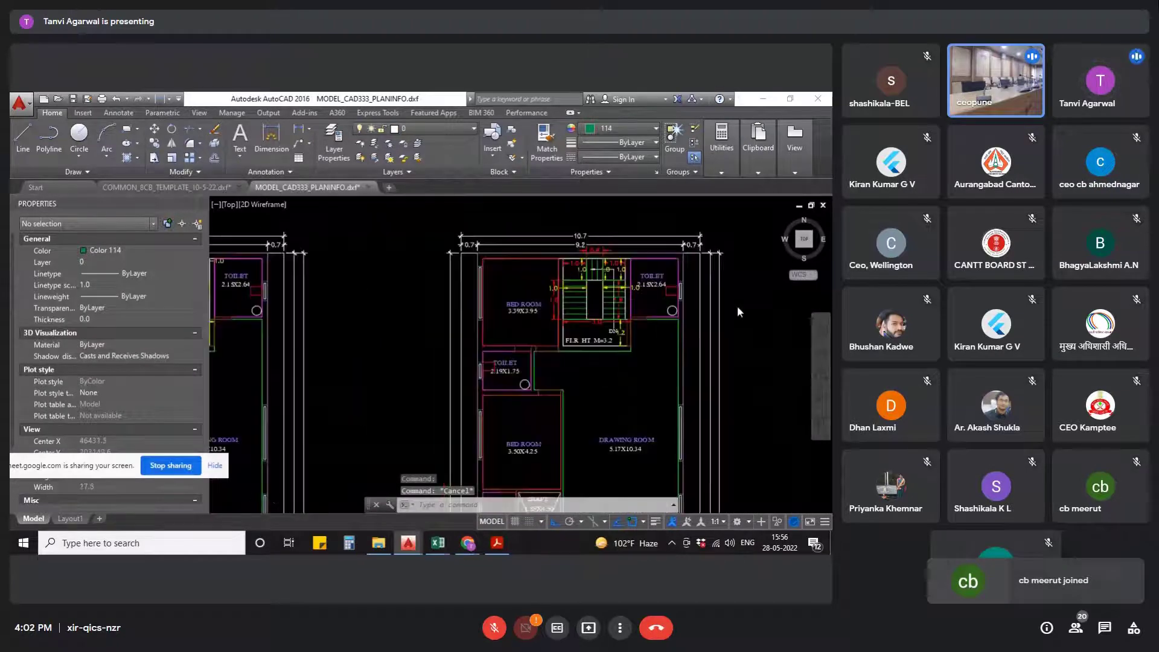
- Examine the site plan on the drawing sheet, looking closely at its staircase and the surrounding dimensions
scroll(627, 356, "up", 5)
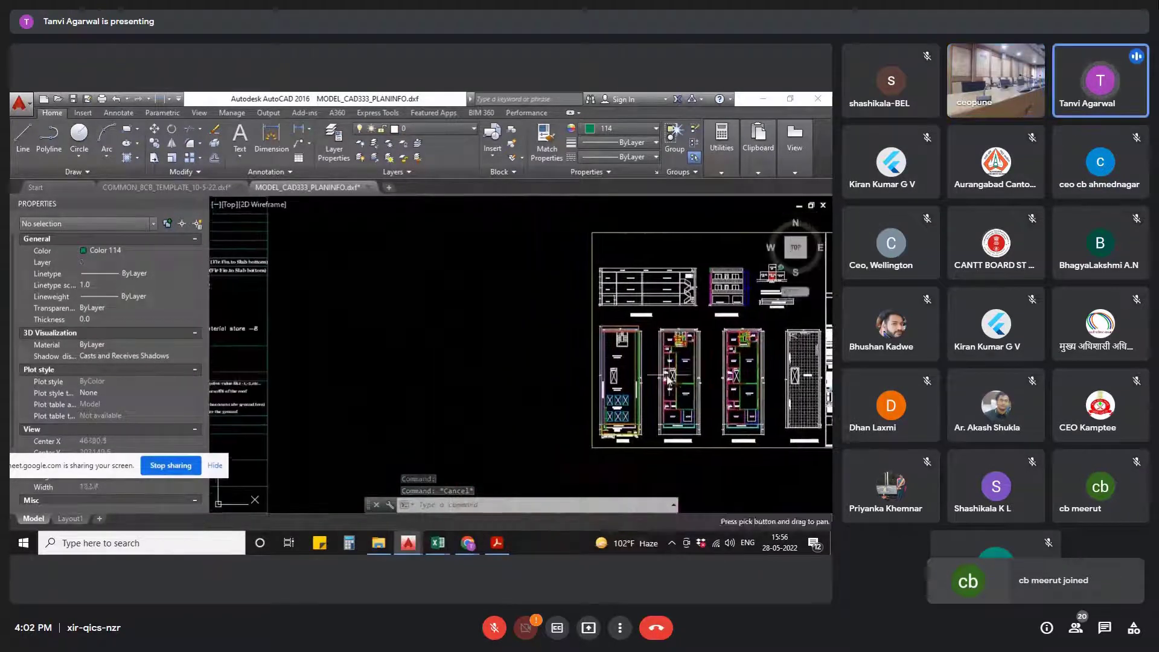
scroll(632, 339, "up", 4)
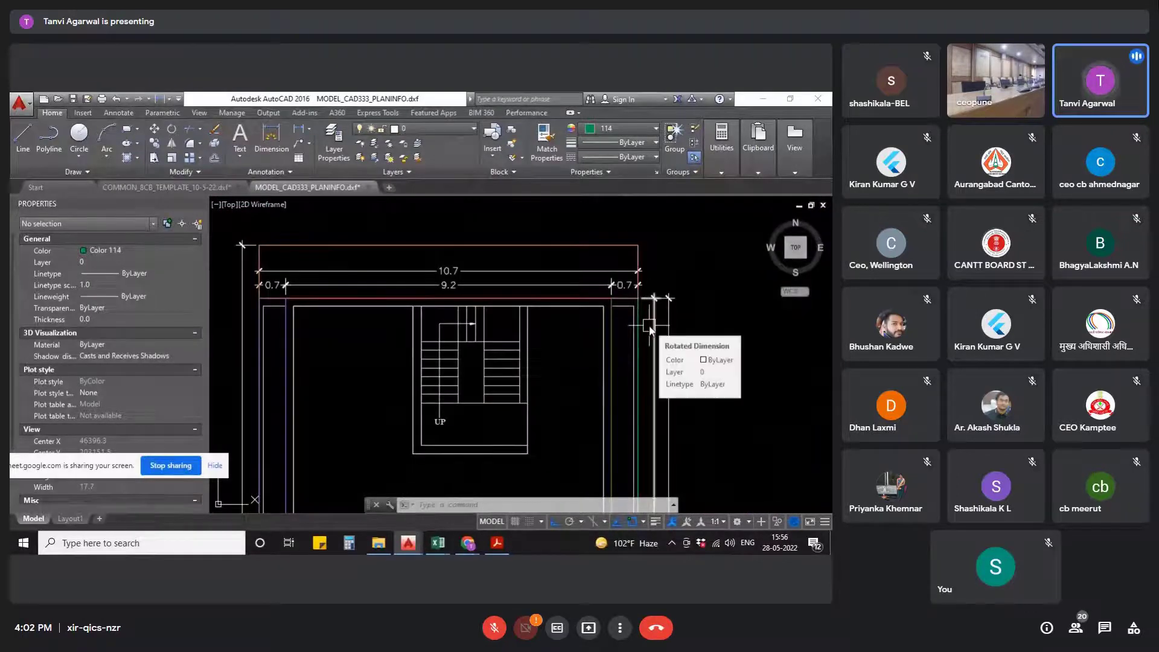
scroll(648, 331, "down", 8)
scroll(676, 357, "down", 5)
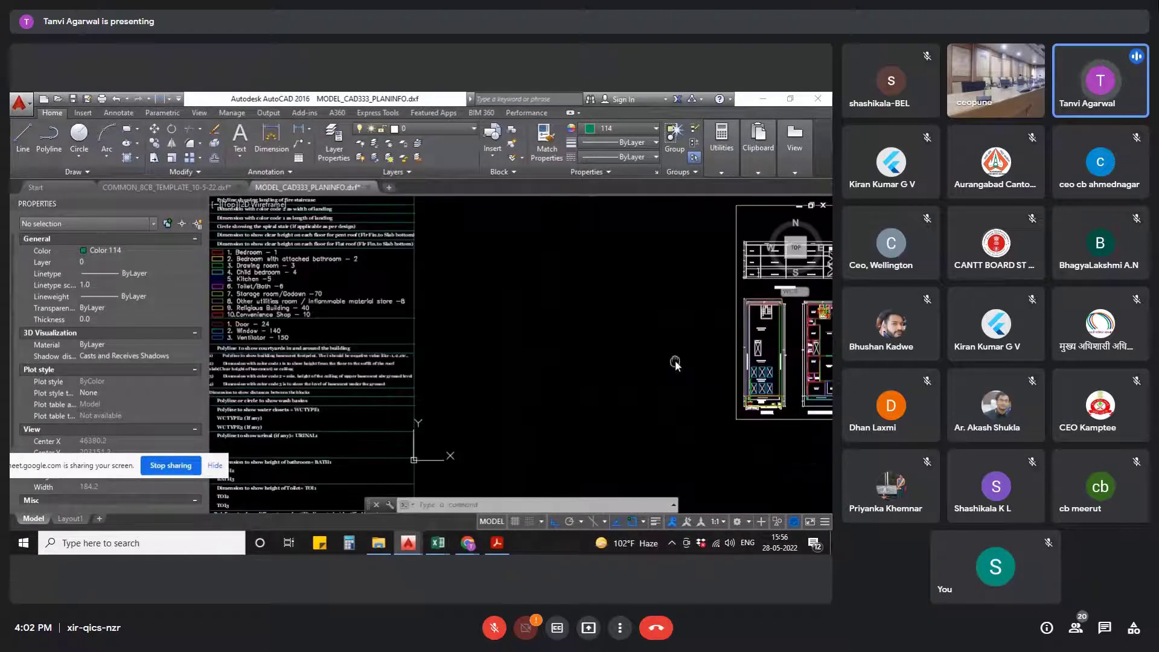
- Examine the room, door, window and ventilator colour codes in the layer template's description column
scroll(387, 403, "up", 6)
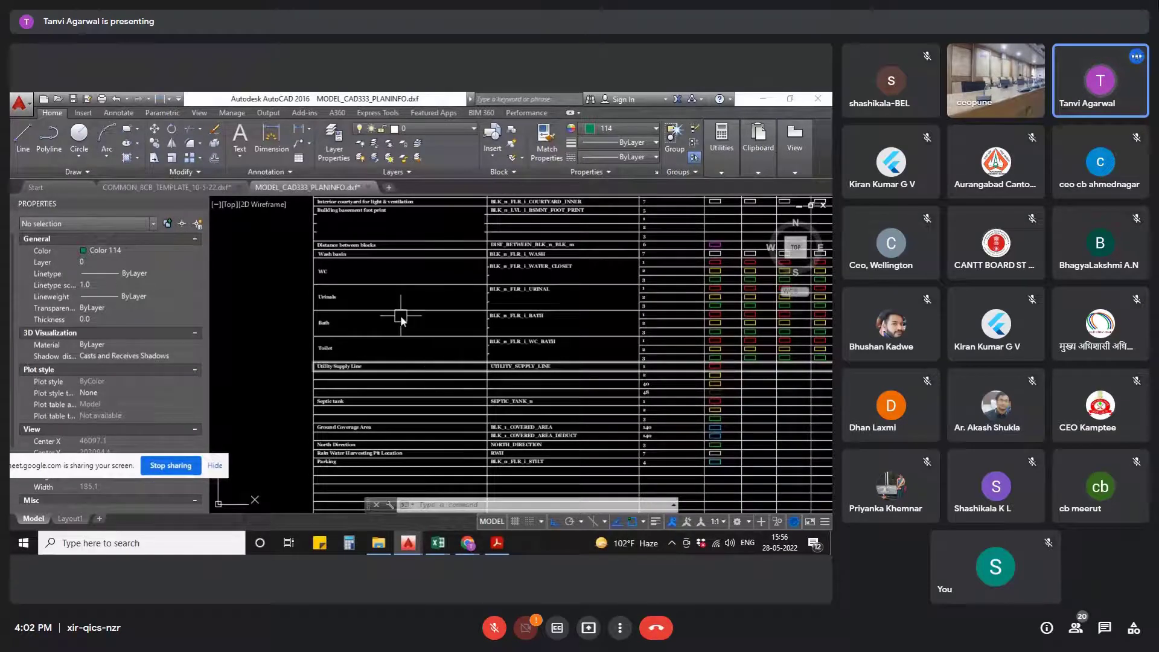
scroll(398, 313, "down", 5)
scroll(556, 325, "up", 6)
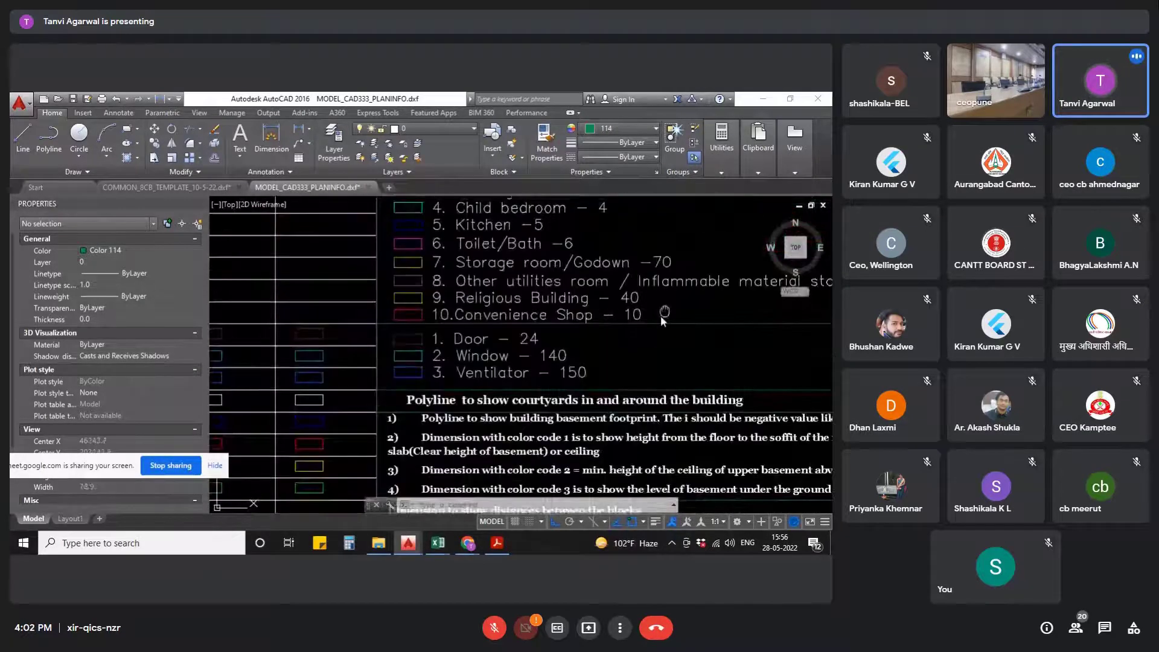
middle_click_drag(771, 339, 685, 366)
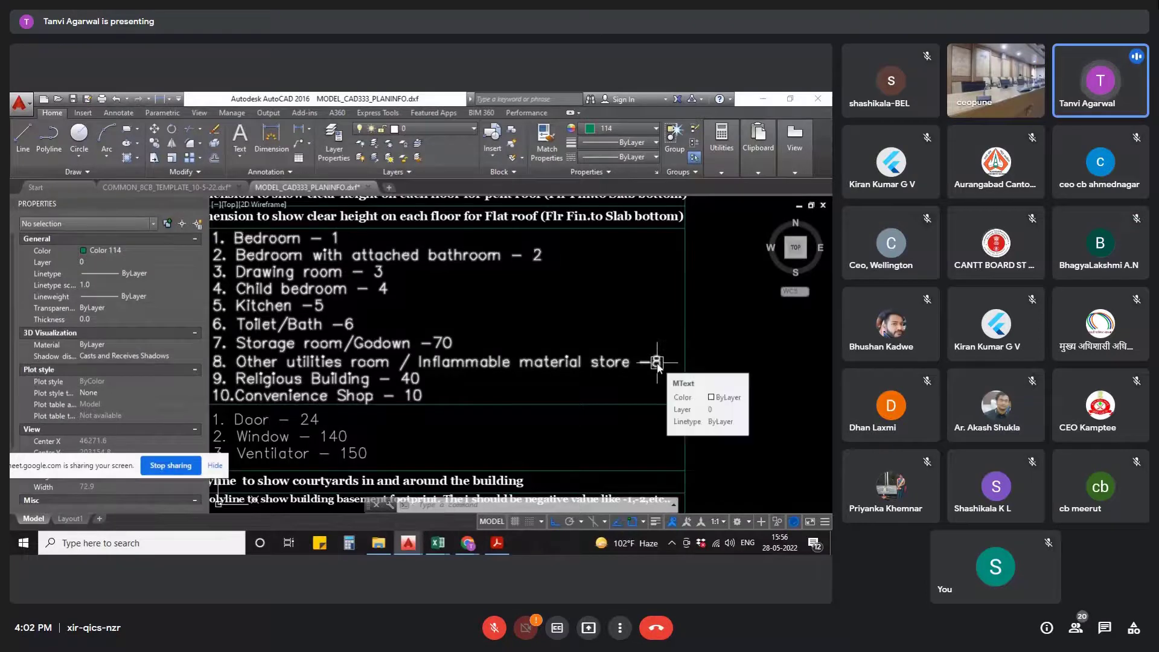
scroll(711, 350, "down", 5)
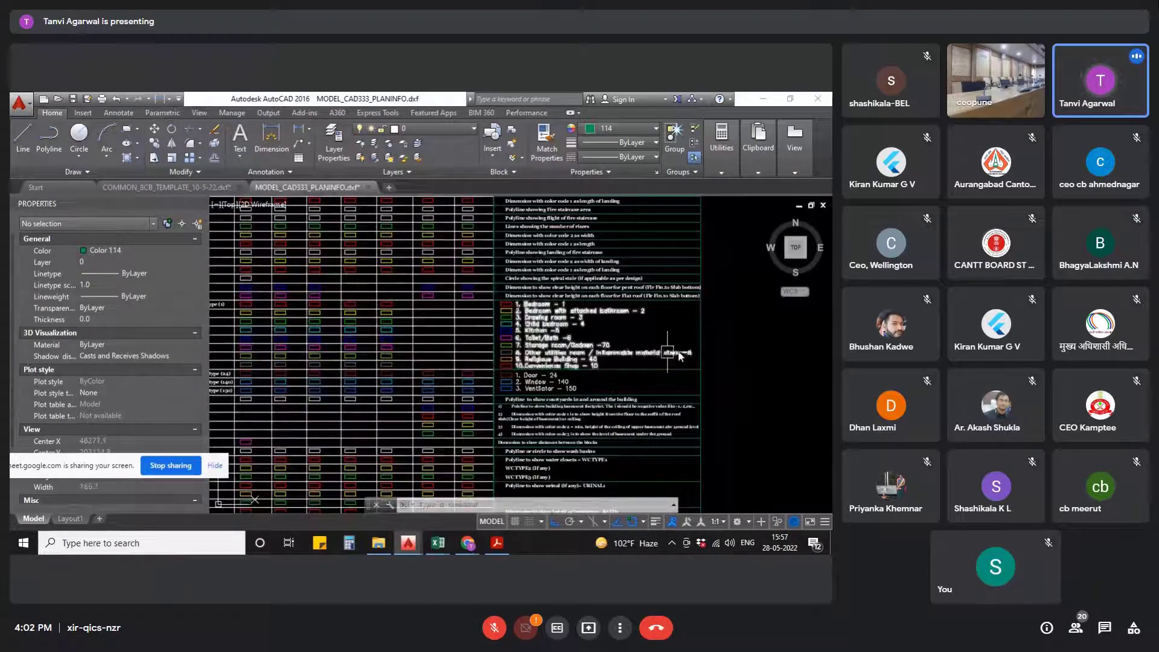
mouse_move(704, 353)
middle_mouse_down()
mouse_move(709, 361)
mouse_move(667, 350)
middle_mouse_up()
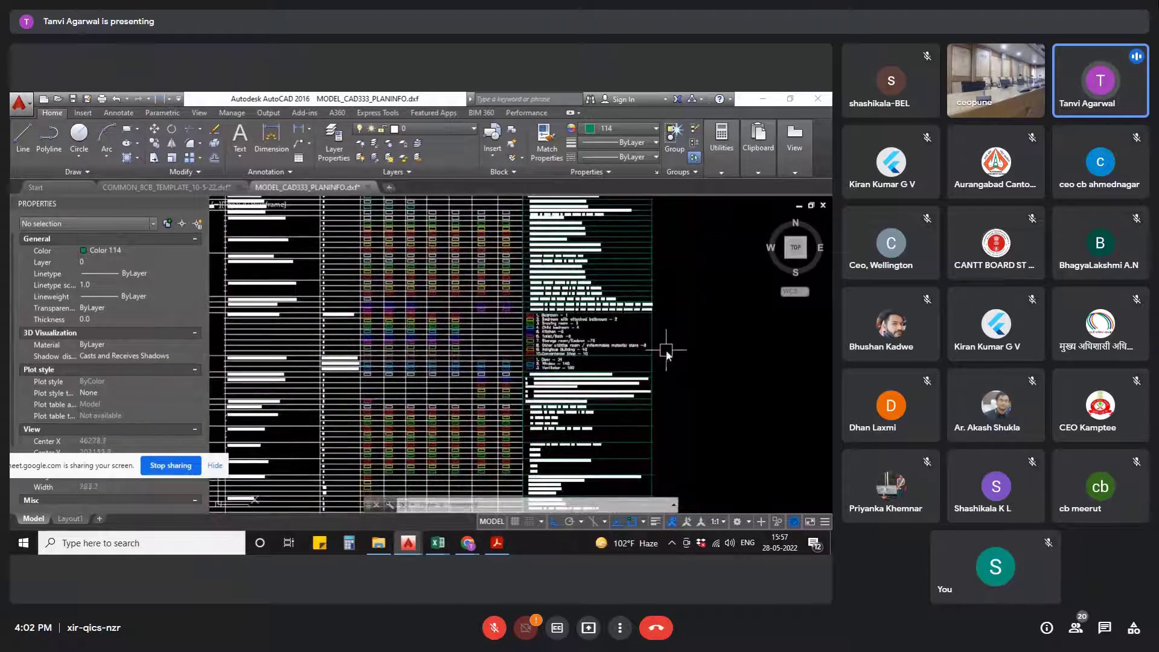
scroll(663, 353, "down", 3)
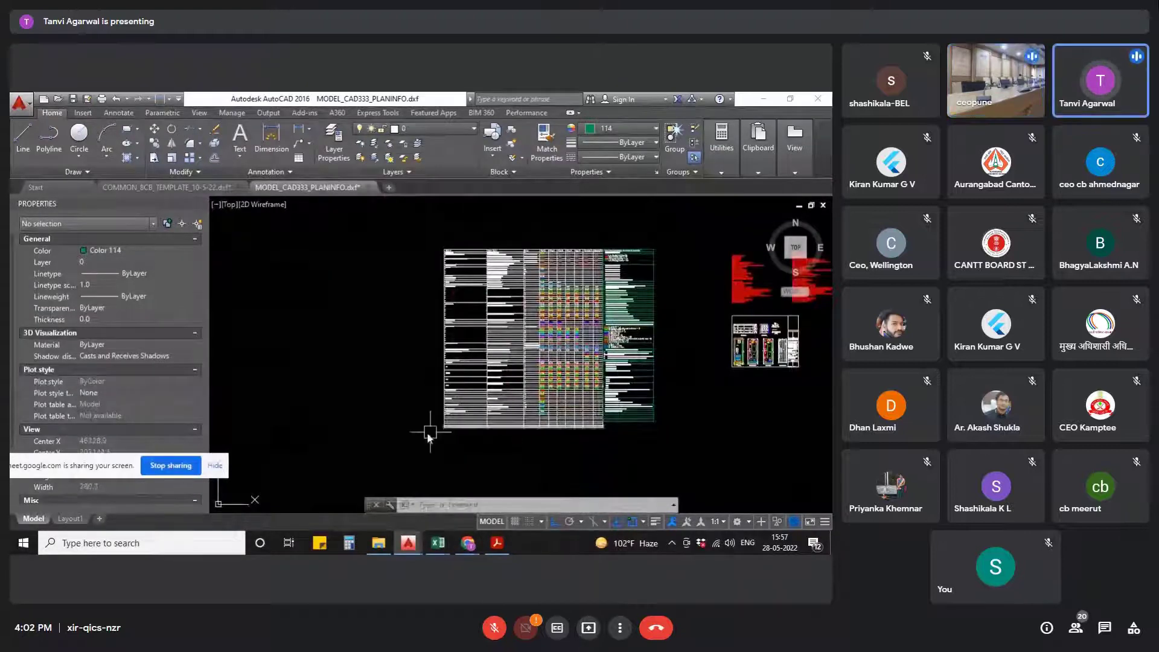
- Examine the last rows of the layer template, from the utility supply line to parking
scroll(437, 423, "up", 6)
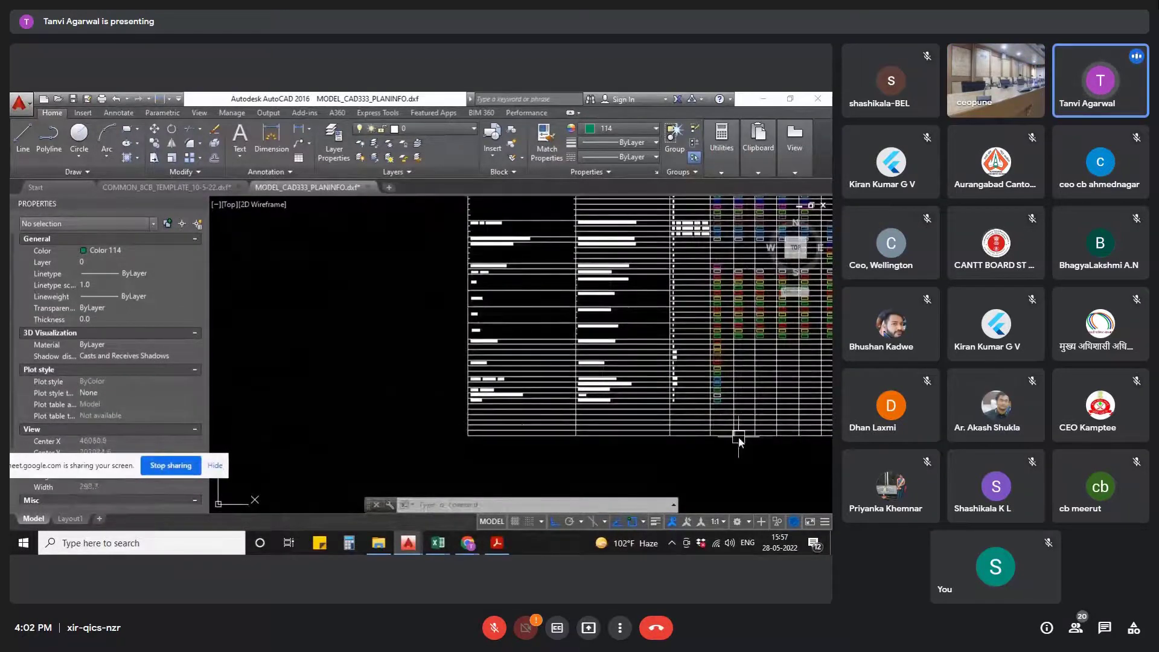
scroll(650, 462, "up", 4)
scroll(706, 450, "down", 1)
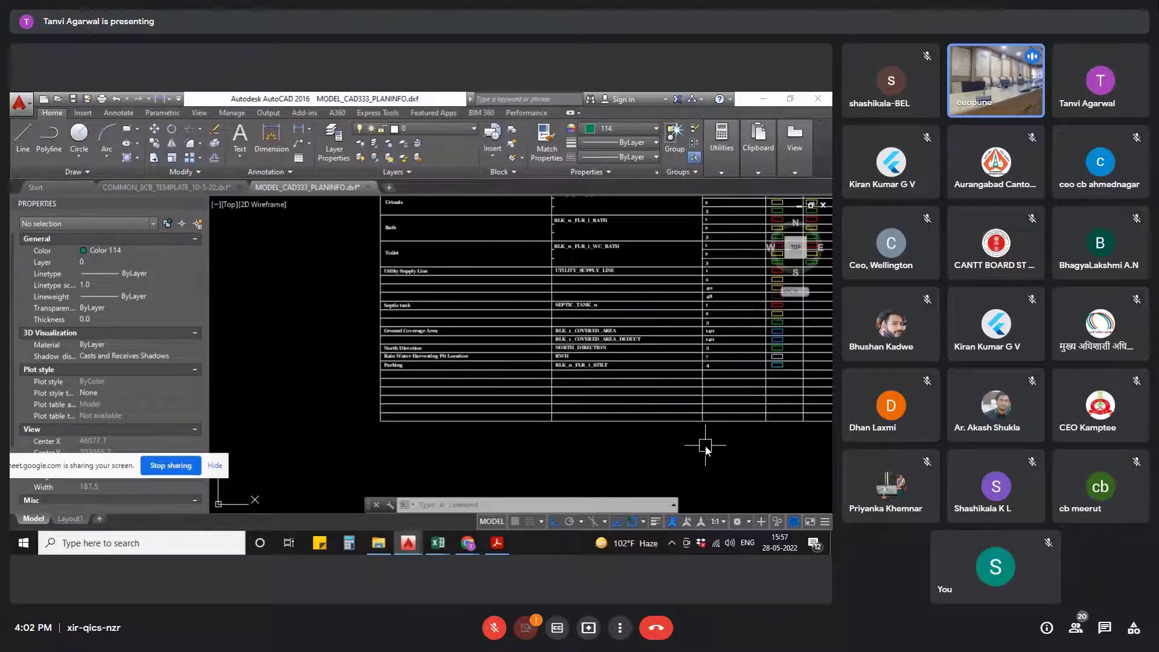
- Select the shaft outline on the ground floor plan, inspect its layer and properties, and clear the selection
scroll(697, 446, "down", 4)
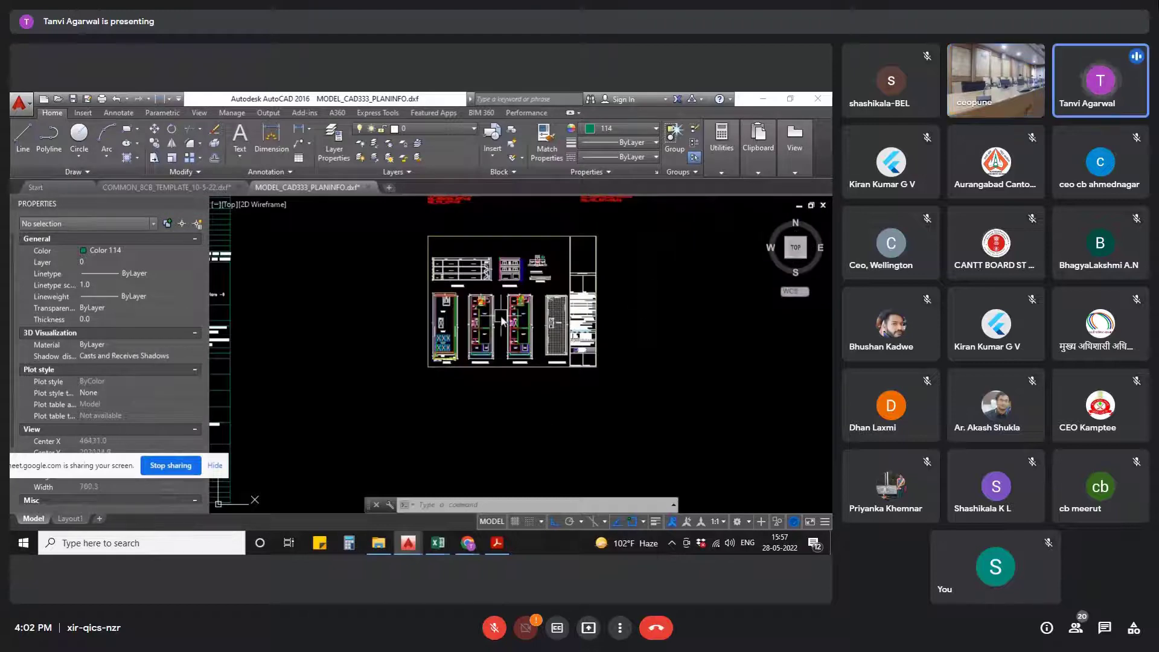
scroll(580, 302, "up", 2)
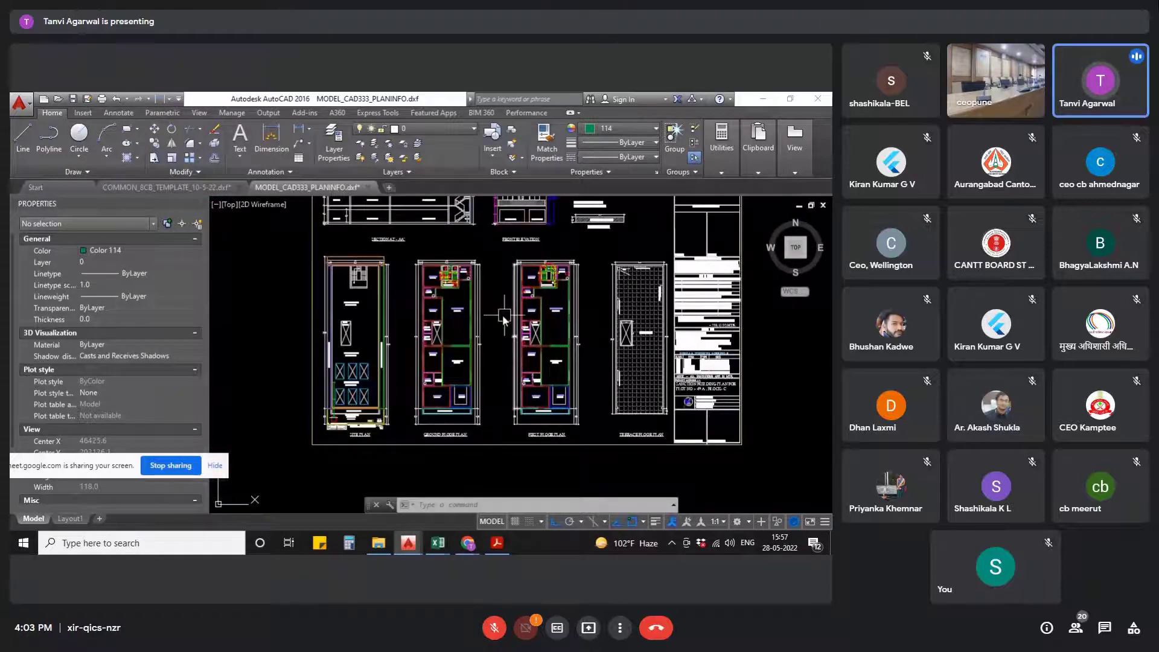
scroll(558, 340, "up", 3)
scroll(443, 338, "up", 1)
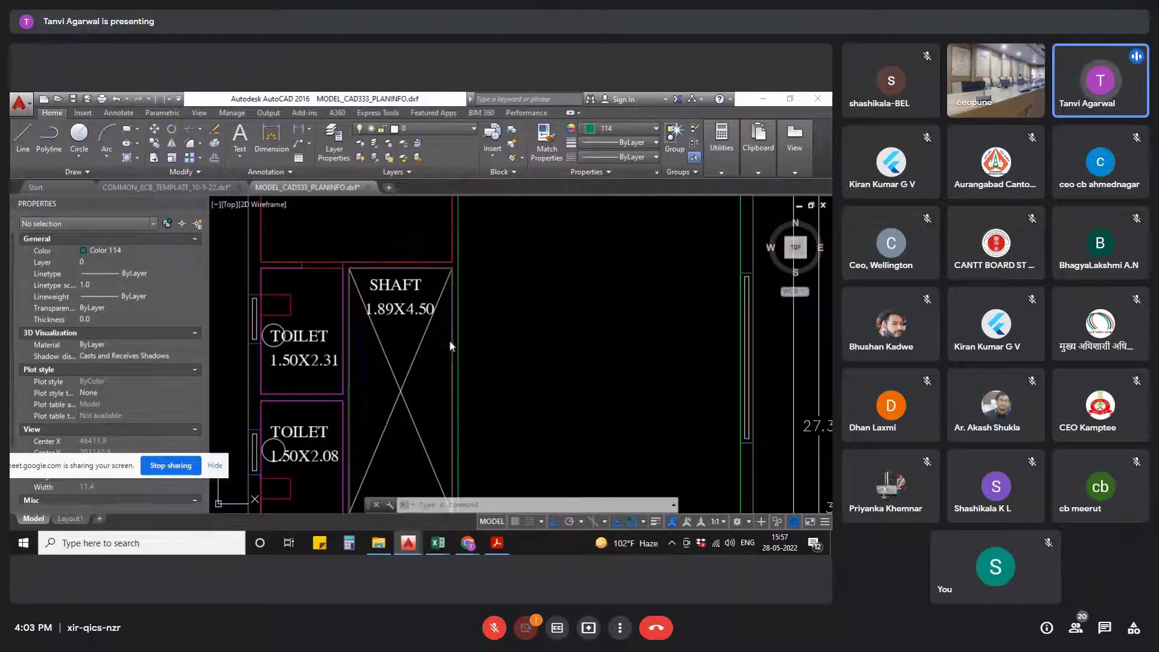
left_click(450, 344)
scroll(498, 291, "down", 3)
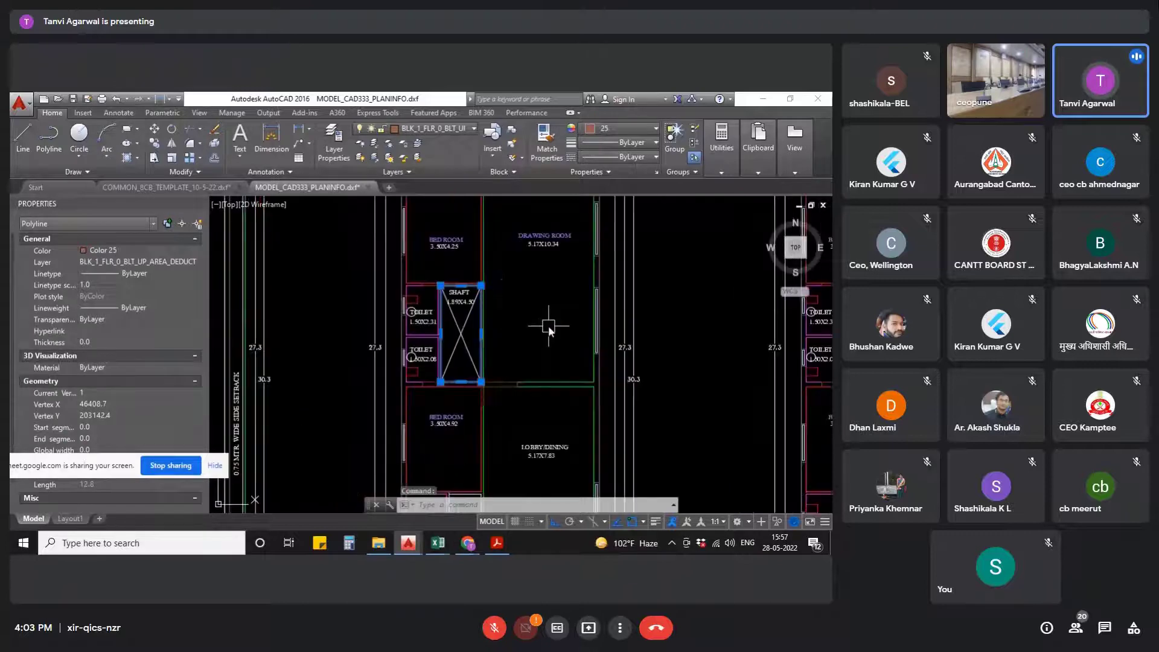
scroll(549, 331, "down", 2)
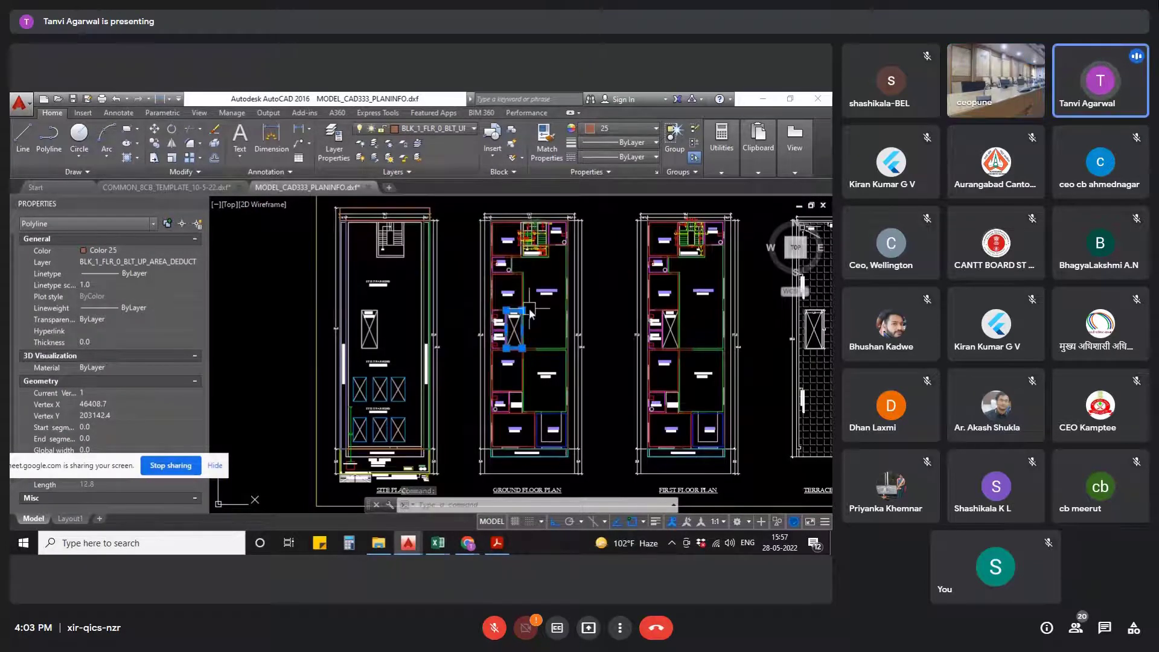
scroll(531, 312, "up", 3)
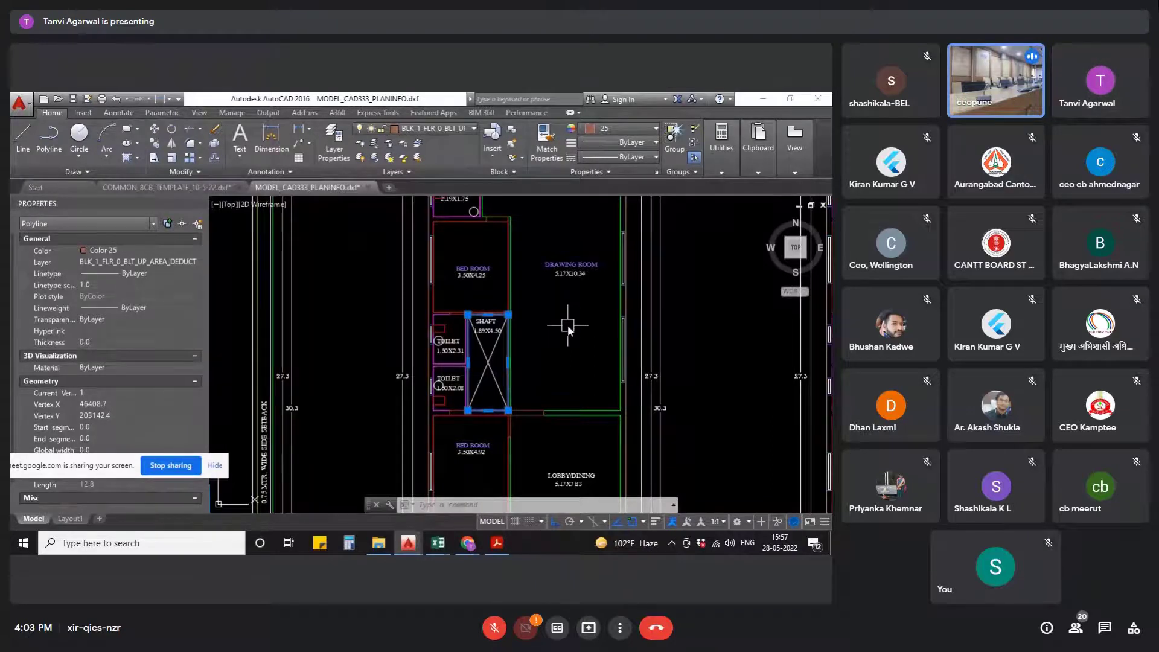
key("Escape")
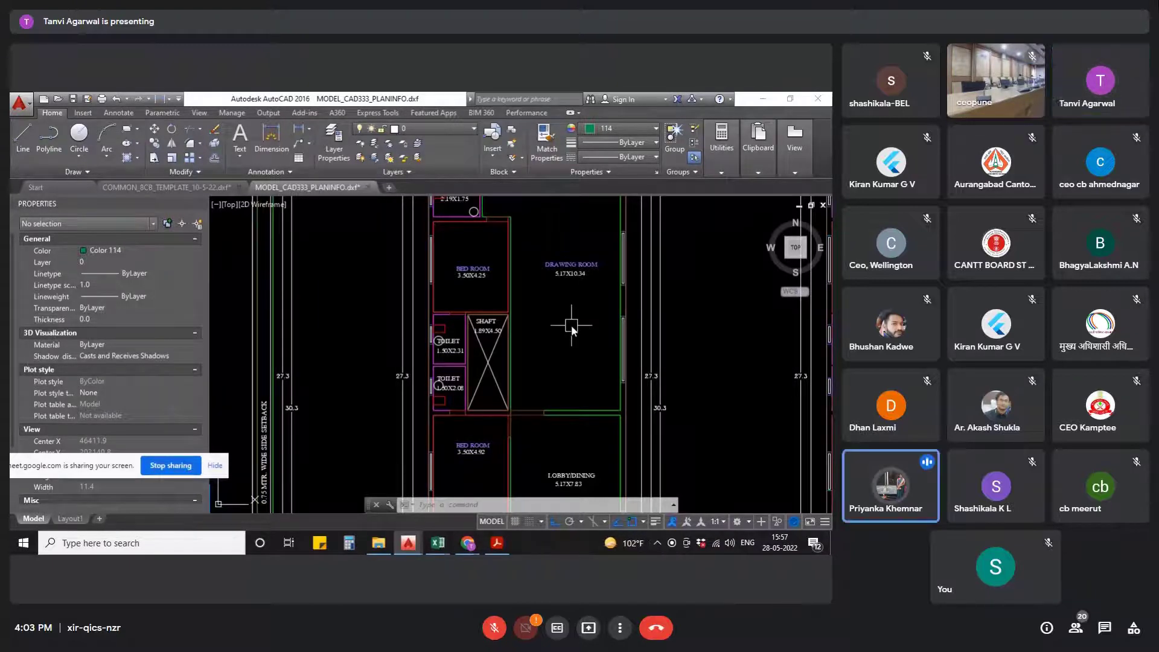
- Examine the bedroom, staircase and toilet at the upper end of the first floor plan
scroll(570, 326, "down", 5)
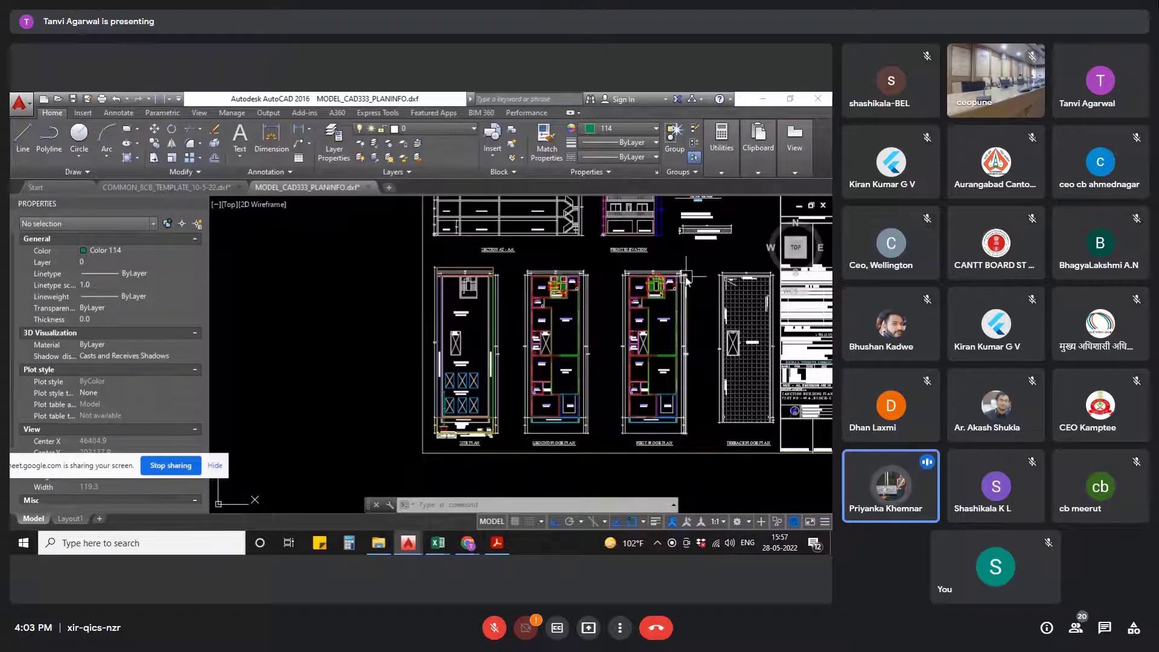
scroll(664, 335, "up", 5)
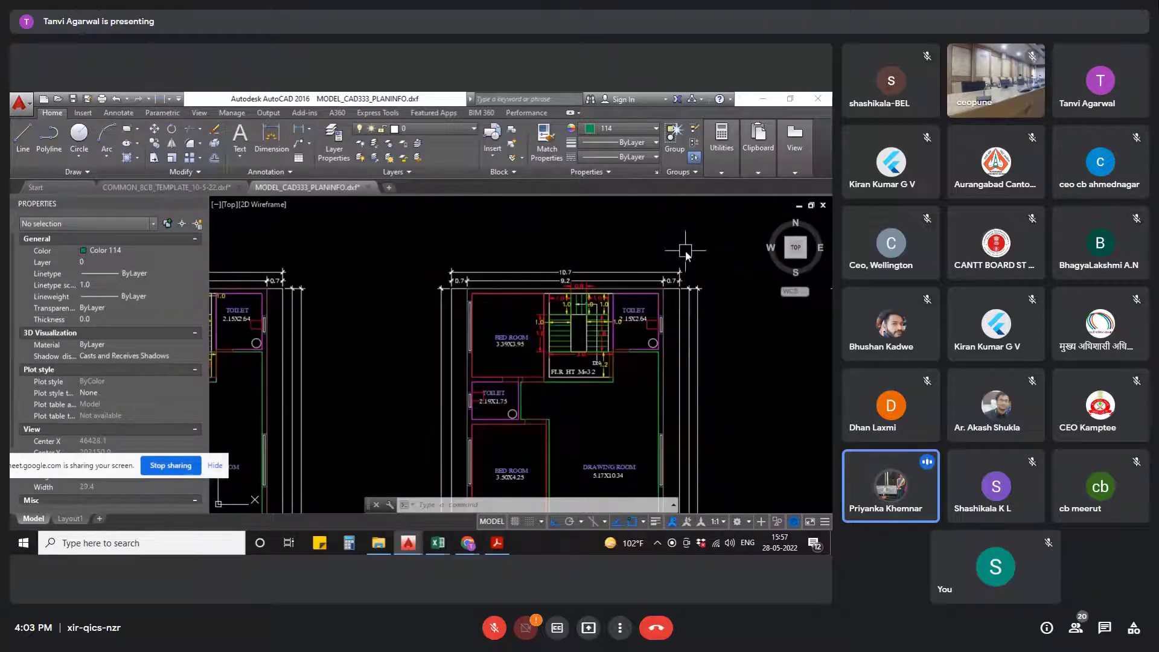
scroll(687, 252, "up", 2)
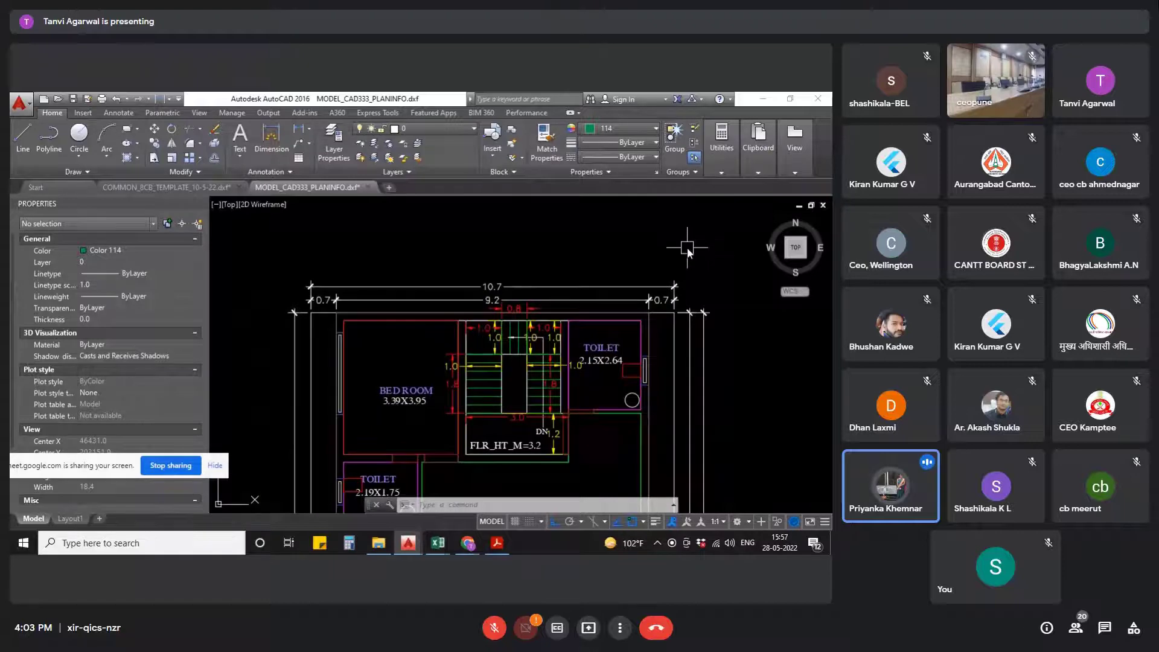
- Examine the layer template's built-up area rows, including deduct, existing and demolish layers with their colours and floor columns
scroll(687, 250, "down", 5)
scroll(453, 364, "down", 2)
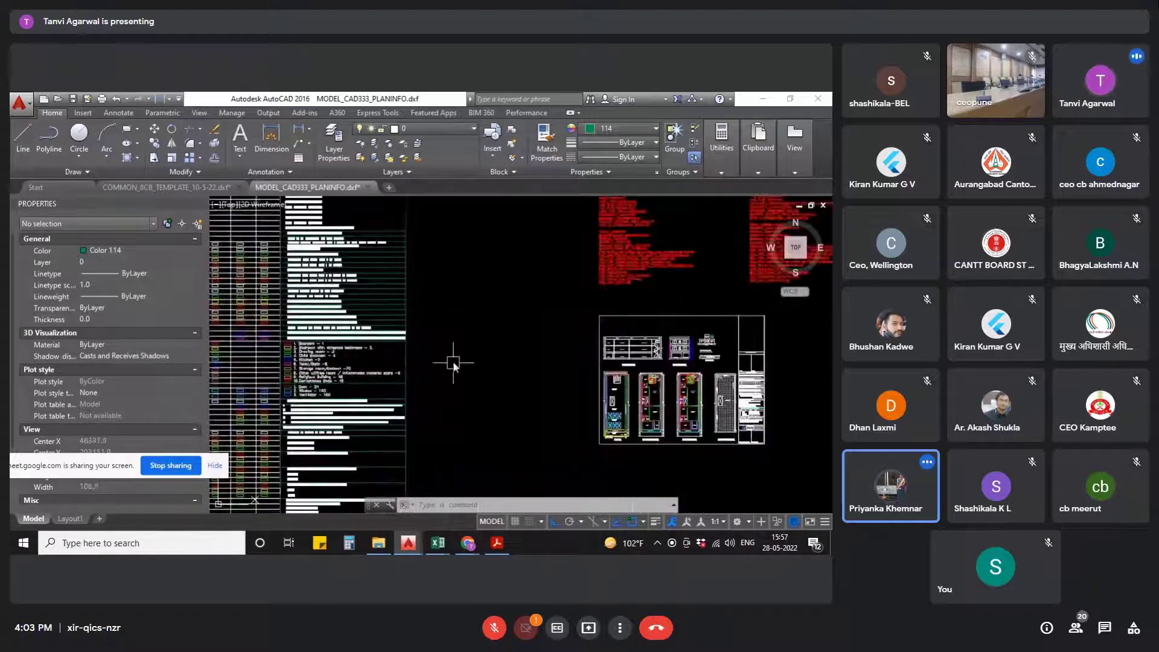
scroll(371, 236, "up", 5)
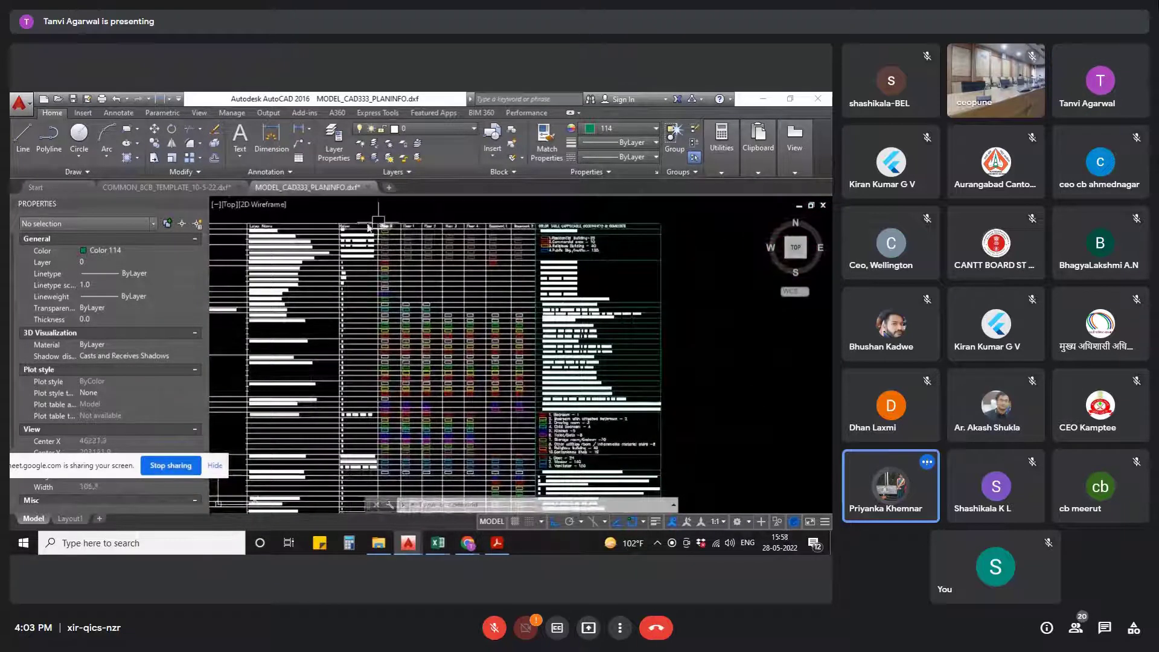
scroll(302, 214, "up", 3)
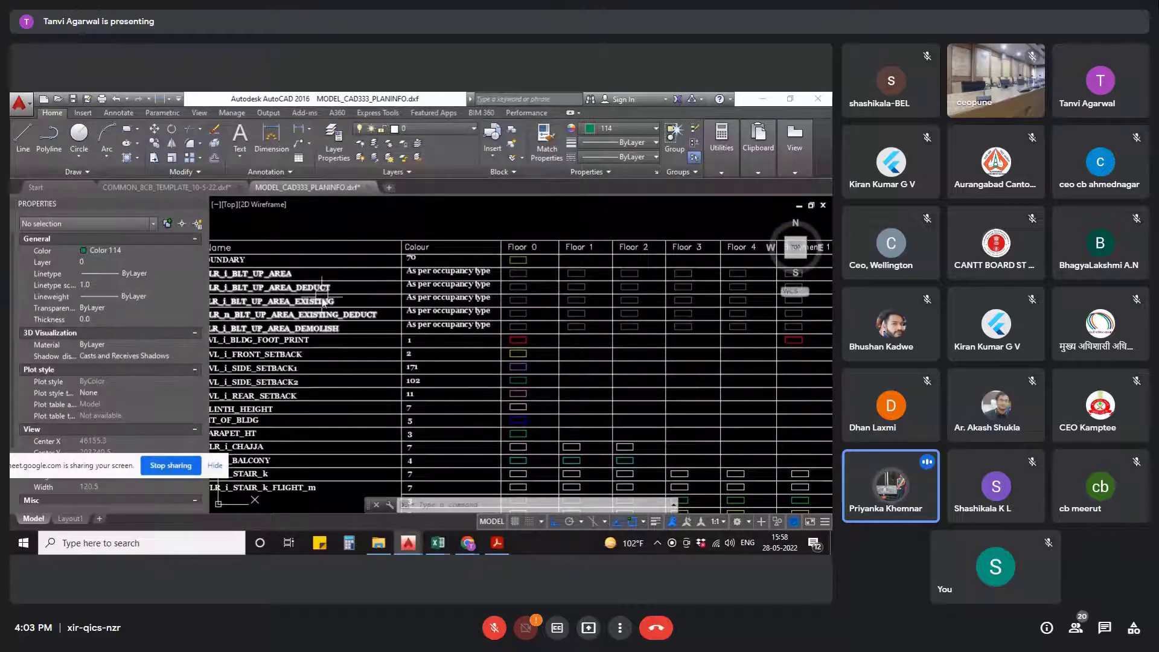
mouse_move(305, 297)
middle_mouse_down()
mouse_move(464, 312)
mouse_move(635, 349)
middle_mouse_up()
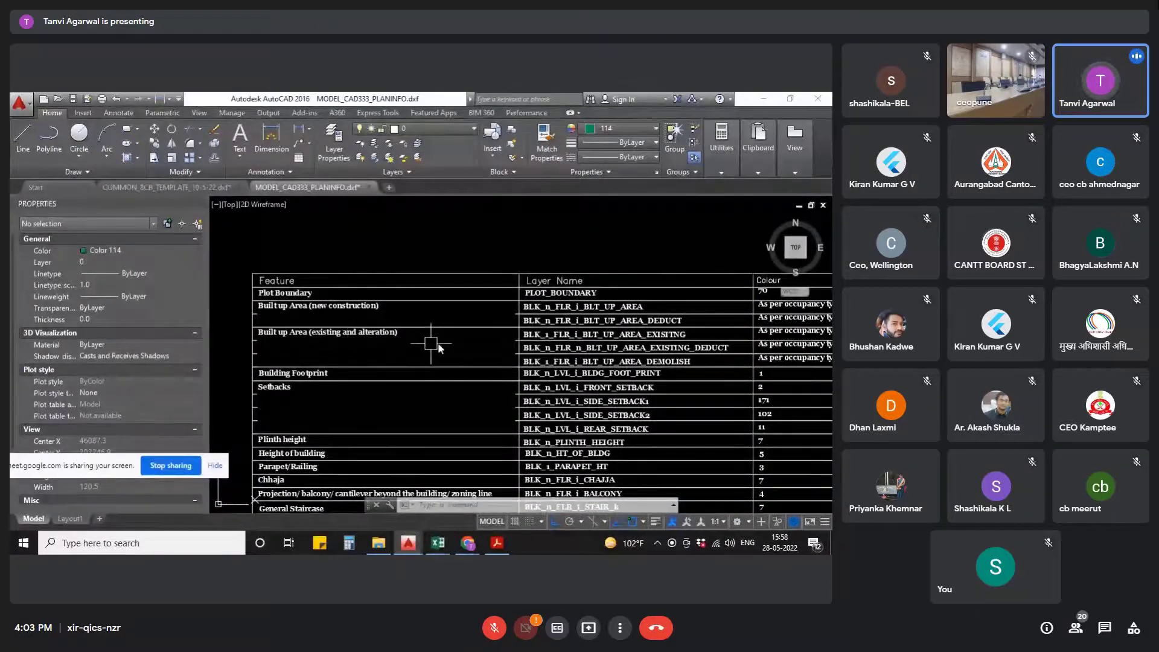
middle_click_drag(697, 346, 637, 338)
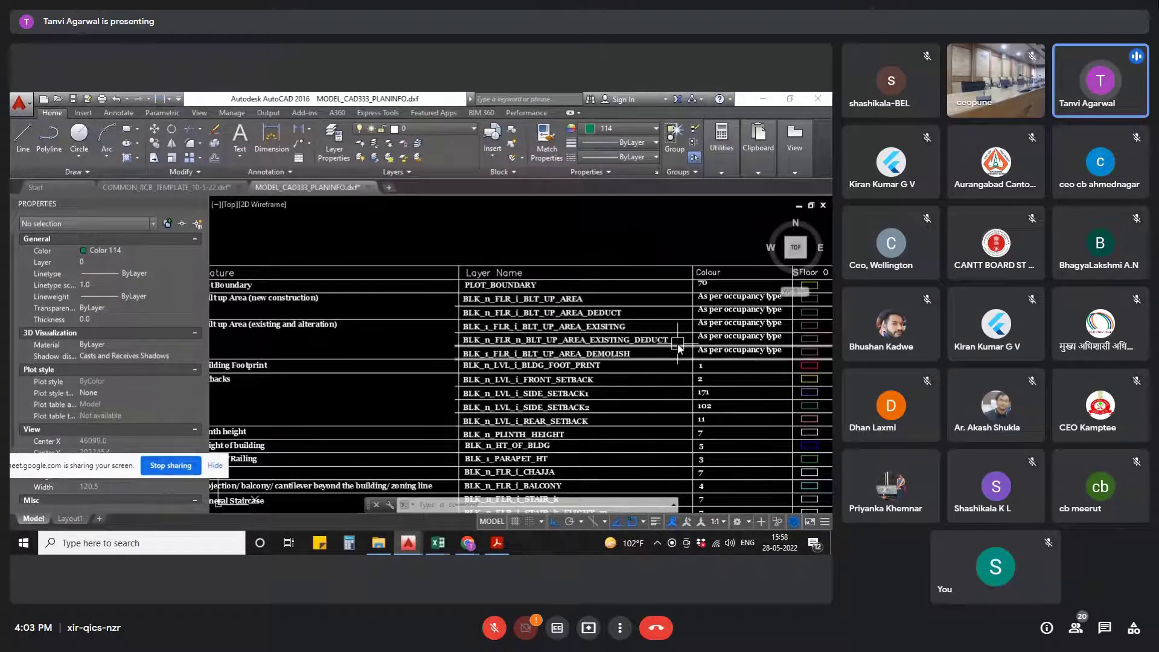
middle_click_drag(661, 345, 471, 349)
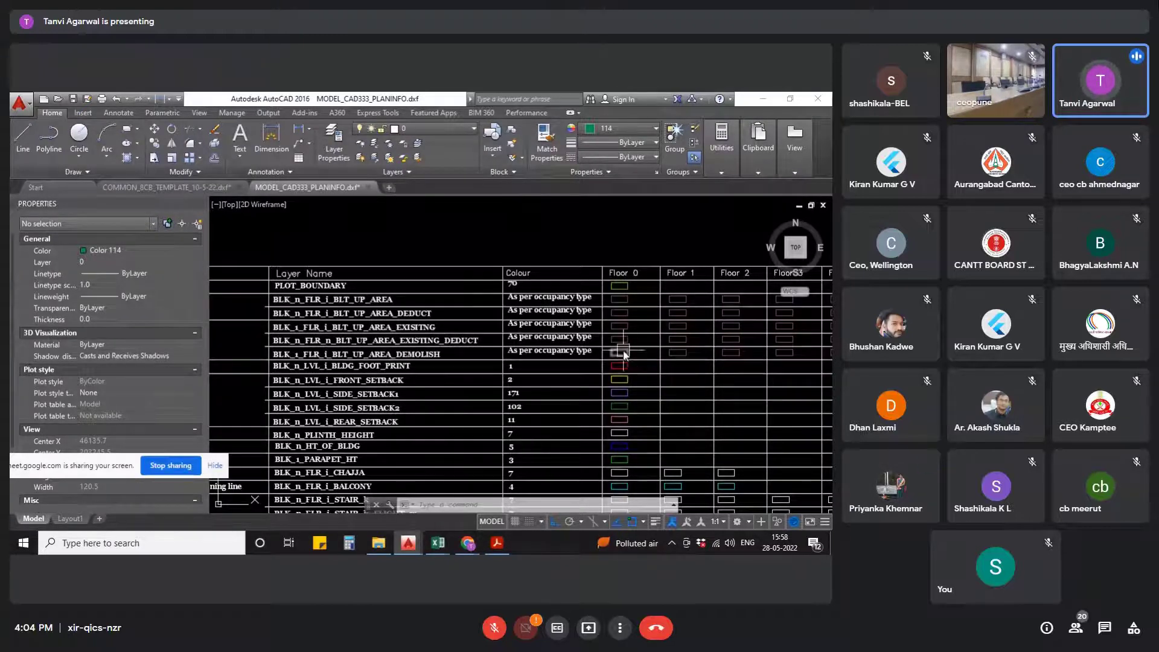
key("Escape")
key("Escape")
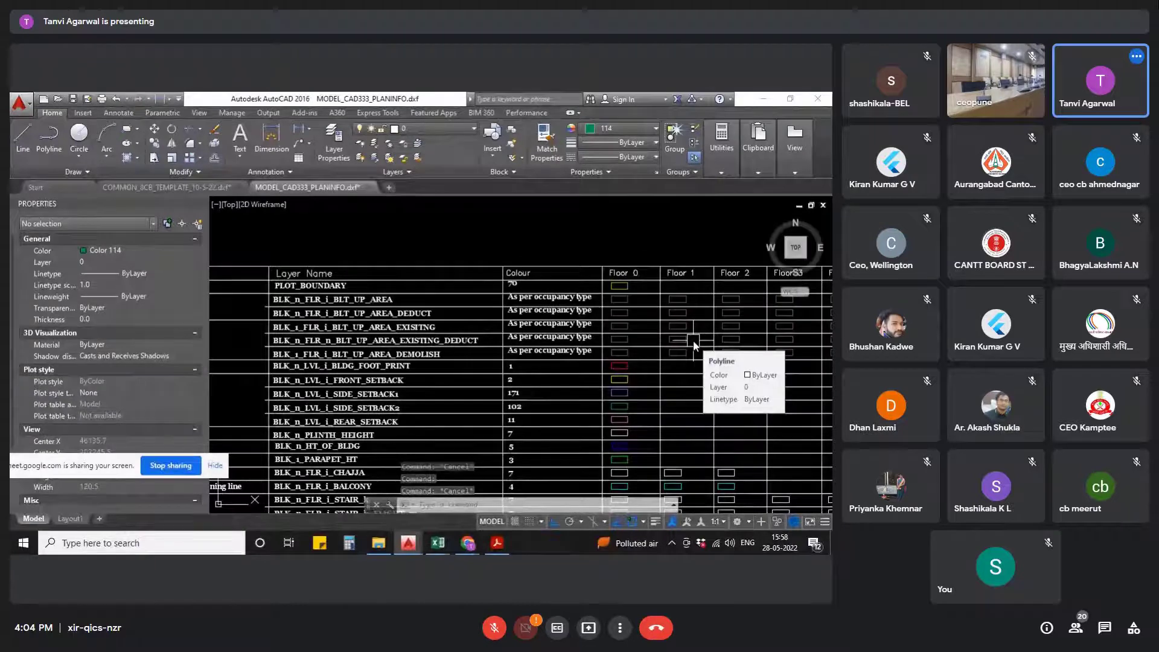
- Return to the drawing sheet and look over the site, ground floor, first floor and terrace floor plans
scroll(585, 379, "down", 5)
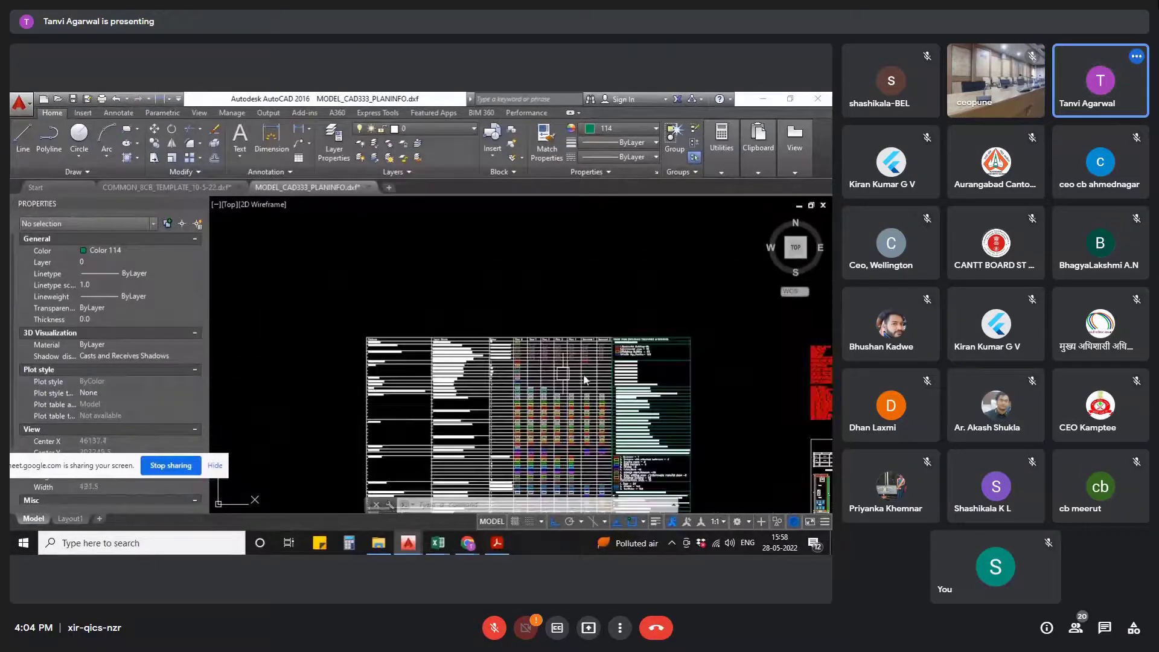
scroll(584, 379, "down", 2)
scroll(660, 401, "up", 2)
scroll(561, 382, "up", 2)
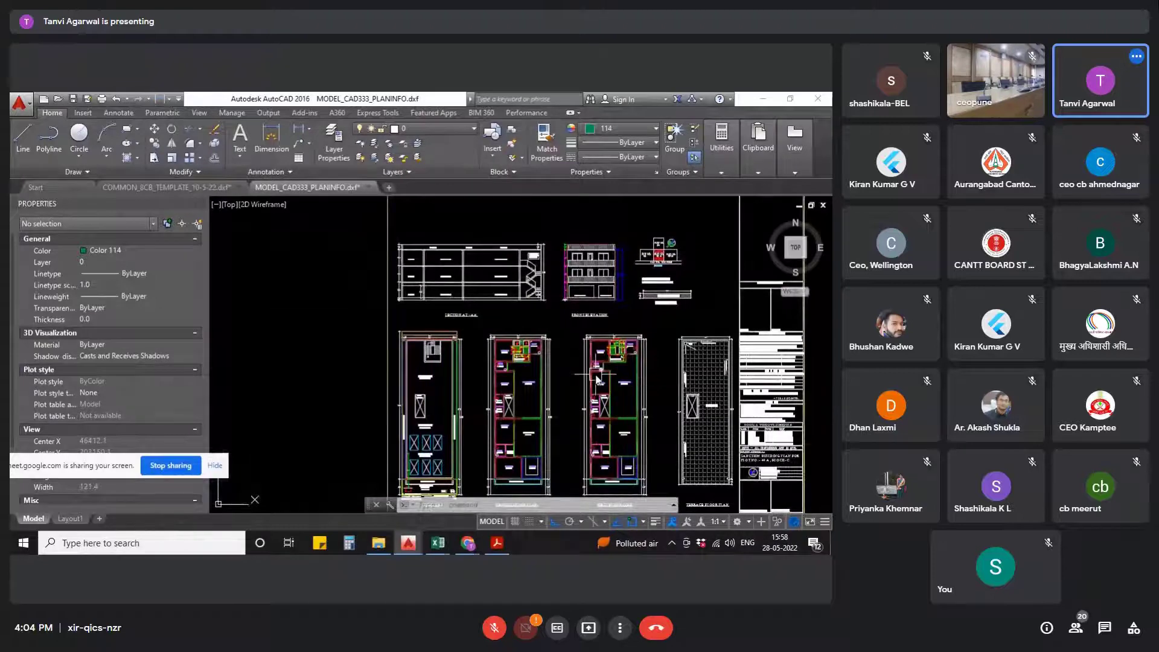
mouse_move(597, 379)
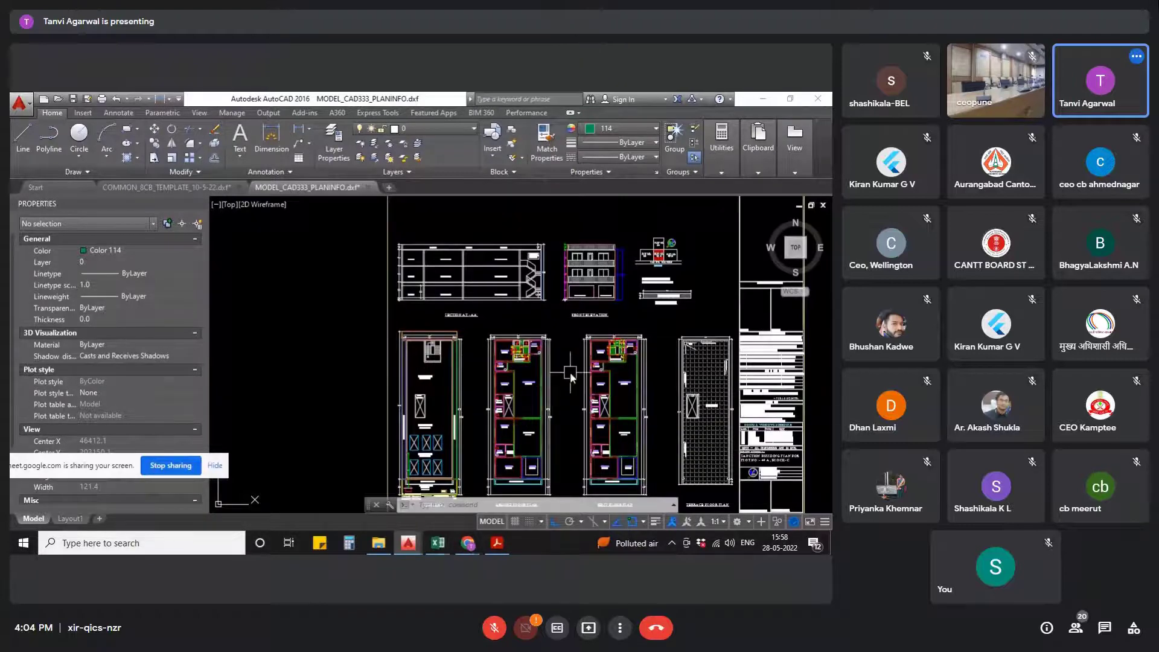
middle_click_drag(571, 376, 569, 302)
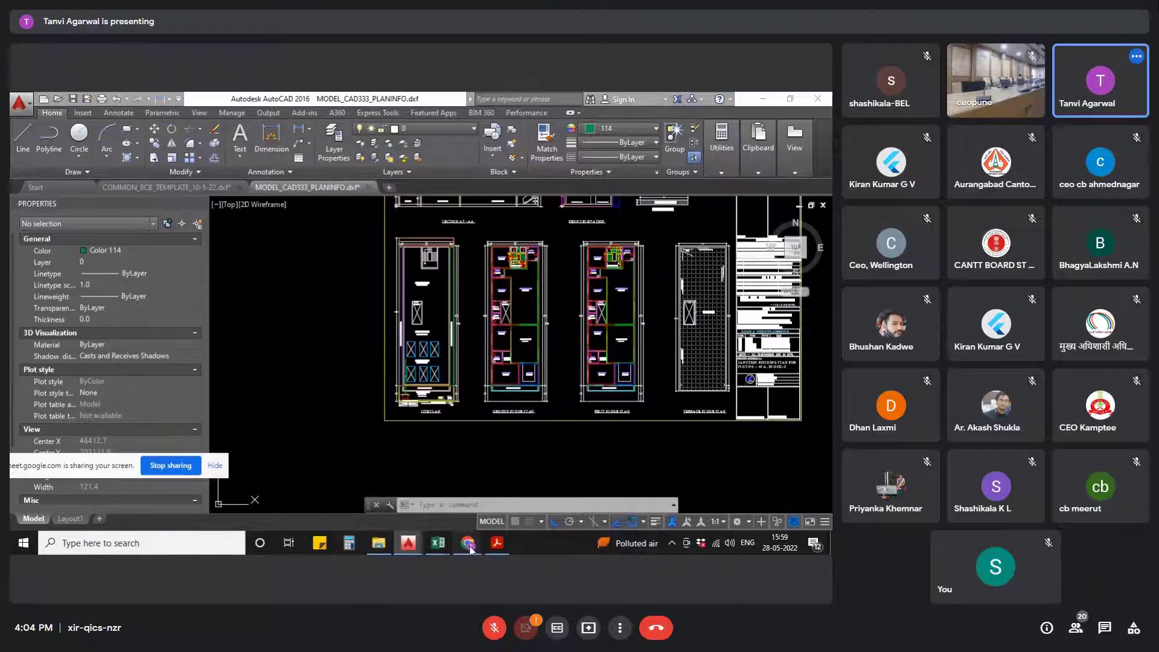
- Switch to the Google Meet call in Chrome
mouse_move(469, 547)
left_click(405, 480)
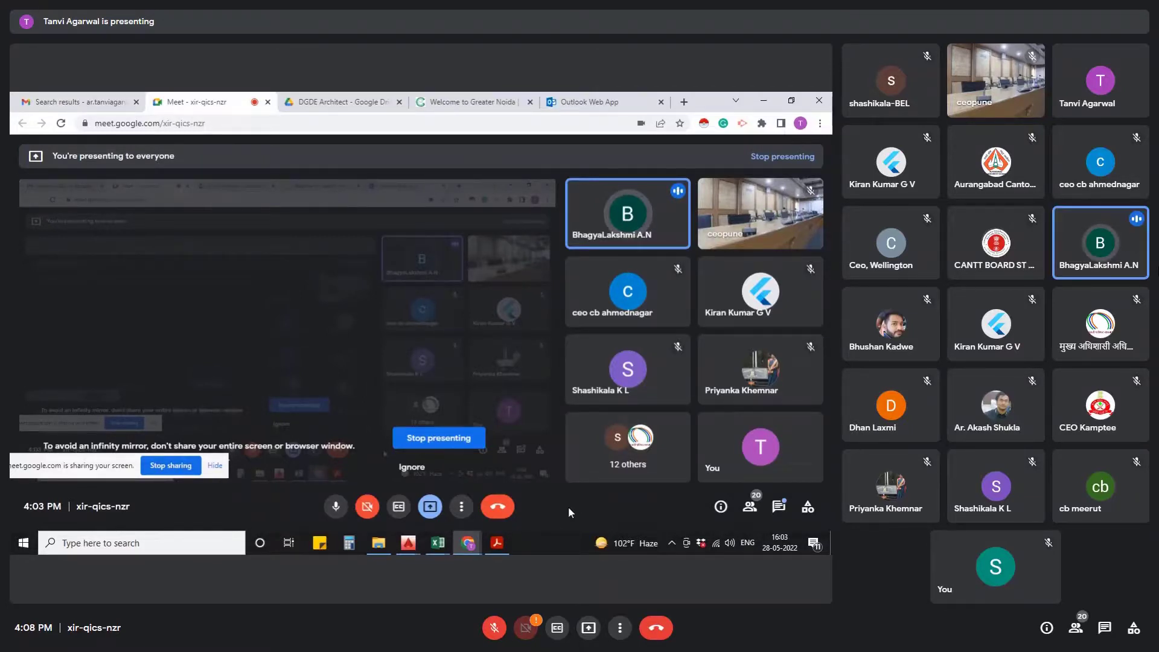
- Leave the full-screen meeting view and bring up the screen recorder's toolbar from the hidden system tray items
key("Escape")
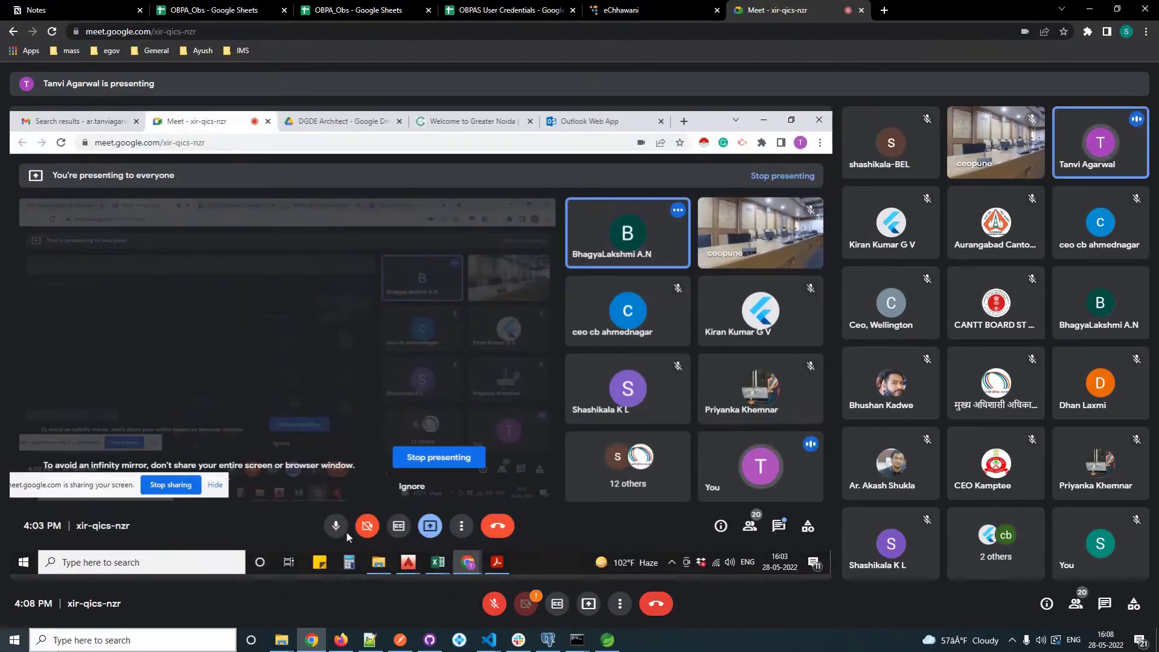
left_click(1014, 643)
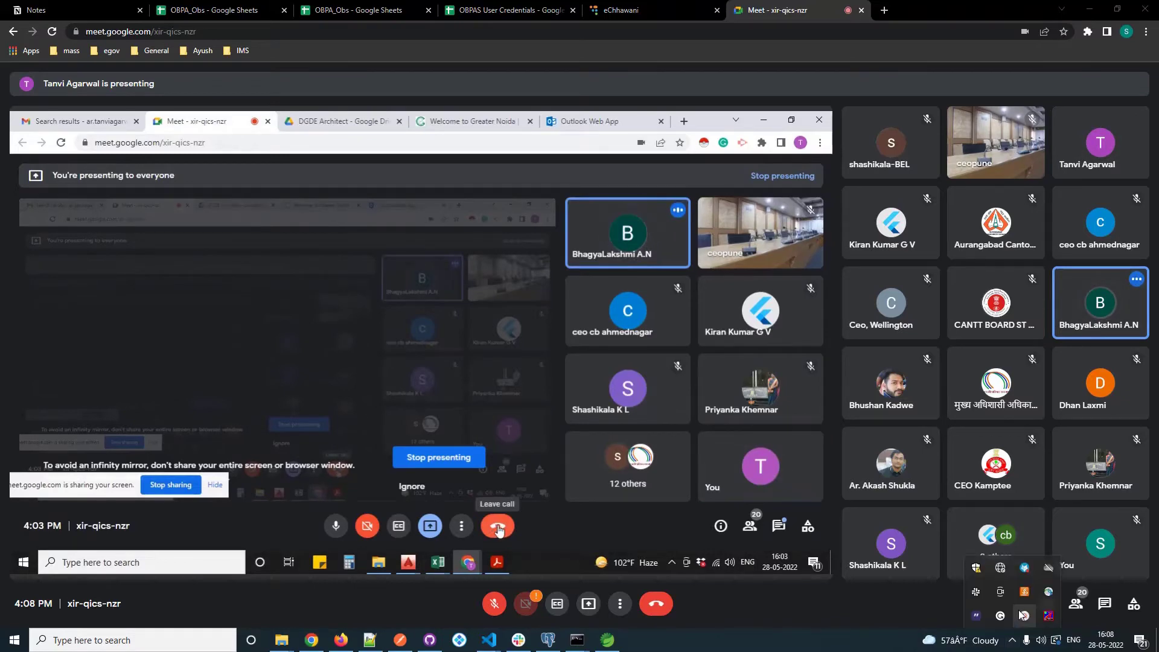
left_click(1022, 616)
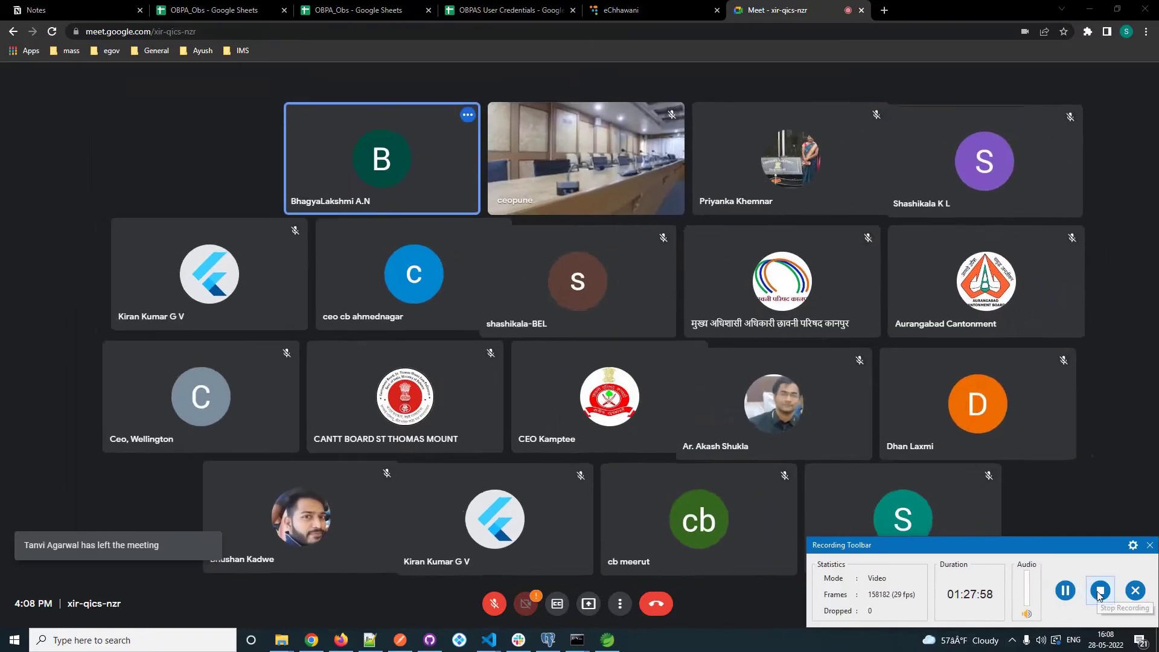